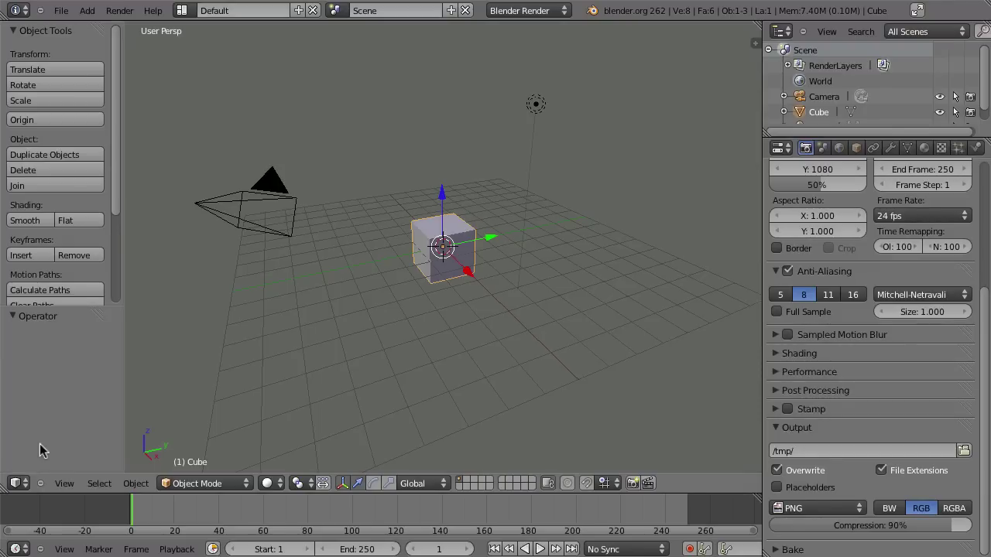
# Turn the 3D view into a Movie Clip Editor and load Camera_Tracking/Sofia/sofia.mov.
pyautogui.click(16, 485)
pyautogui.click(31, 351)
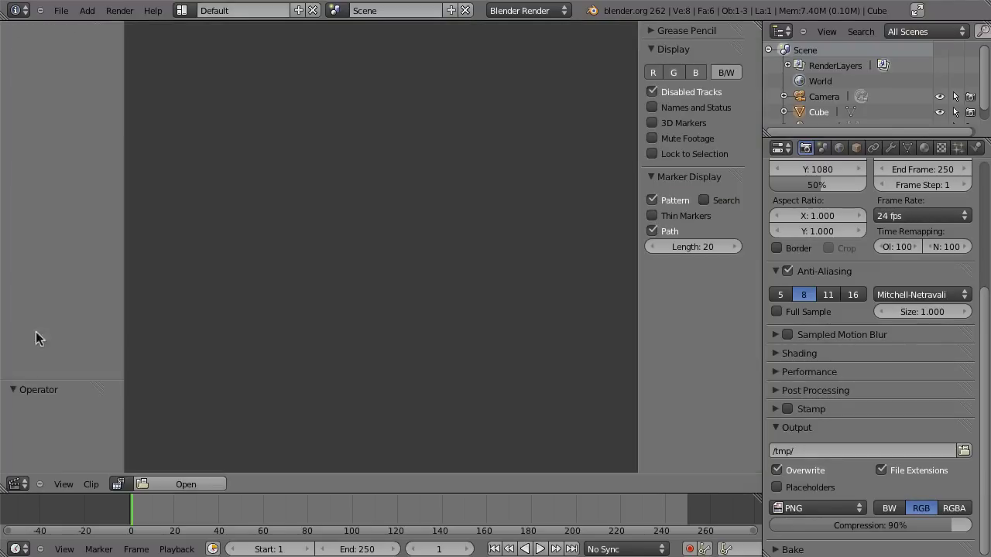
pyautogui.click(184, 485)
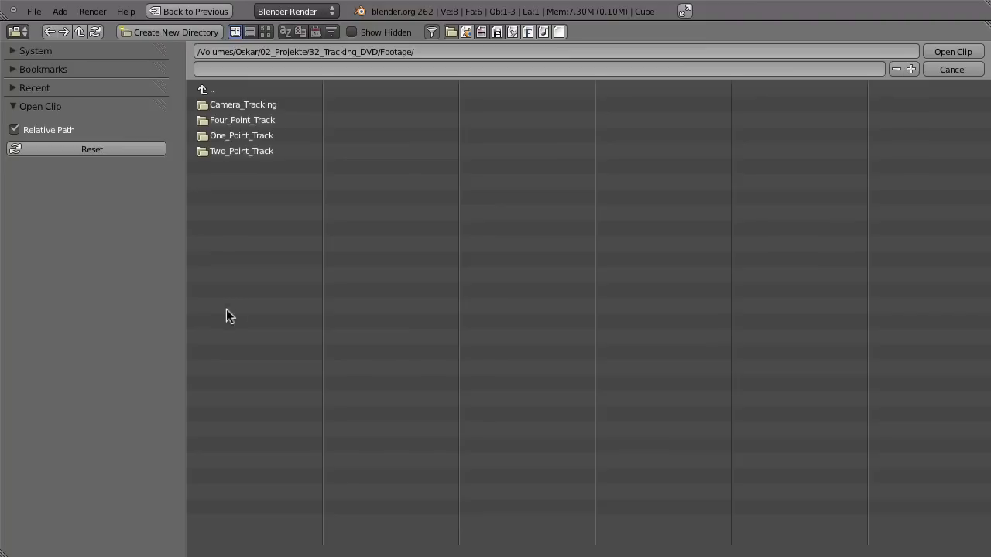
pyautogui.click(217, 106)
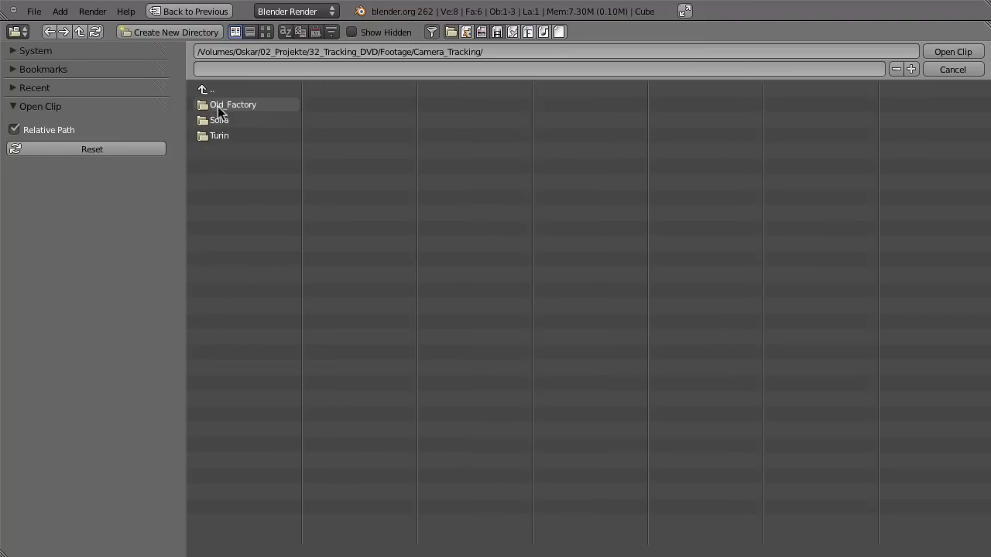
pyautogui.click(217, 120)
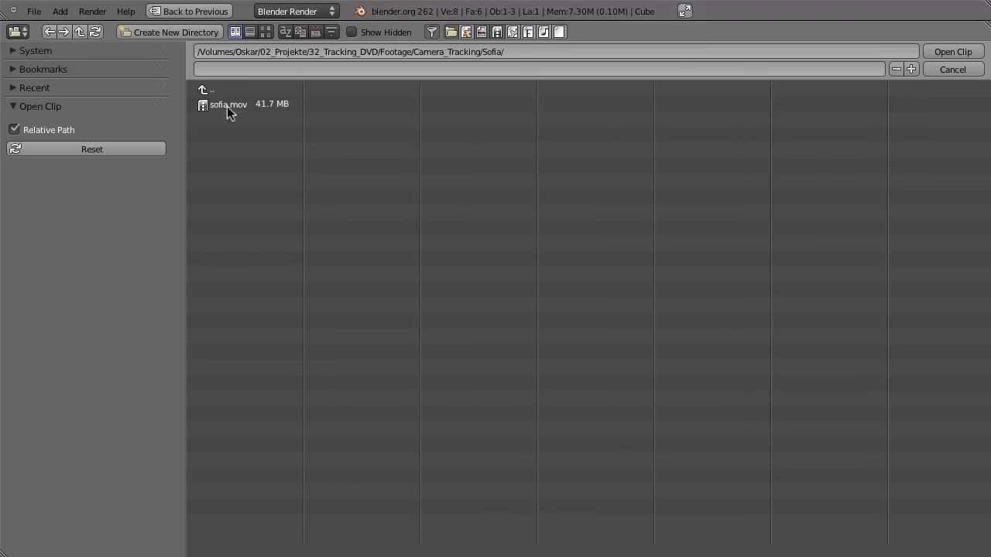
pyautogui.click(238, 105)
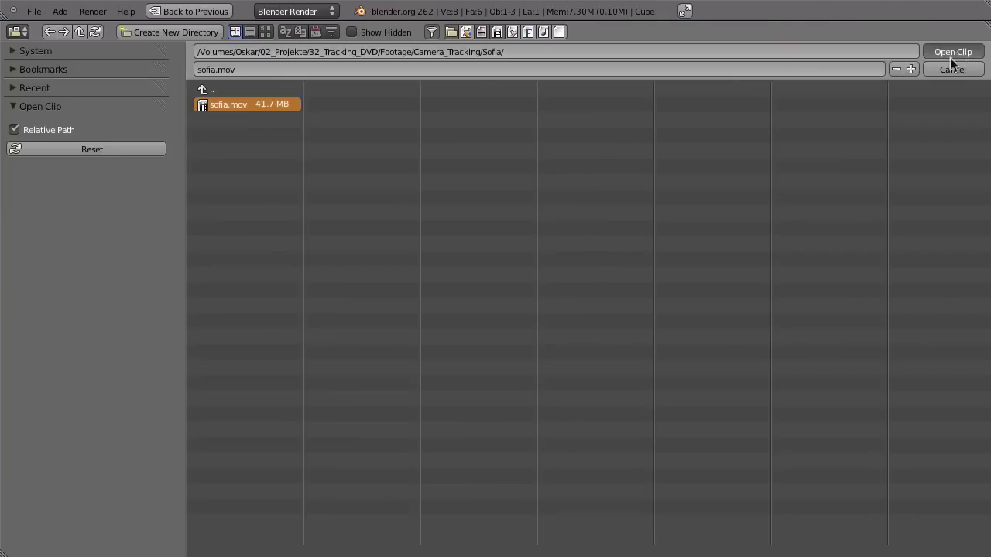
pyautogui.click(951, 57)
# Review the park footage, set frame 200 as the end frame, and replay it in a maximized editor.
pyautogui.hotkey('alt', 'a')
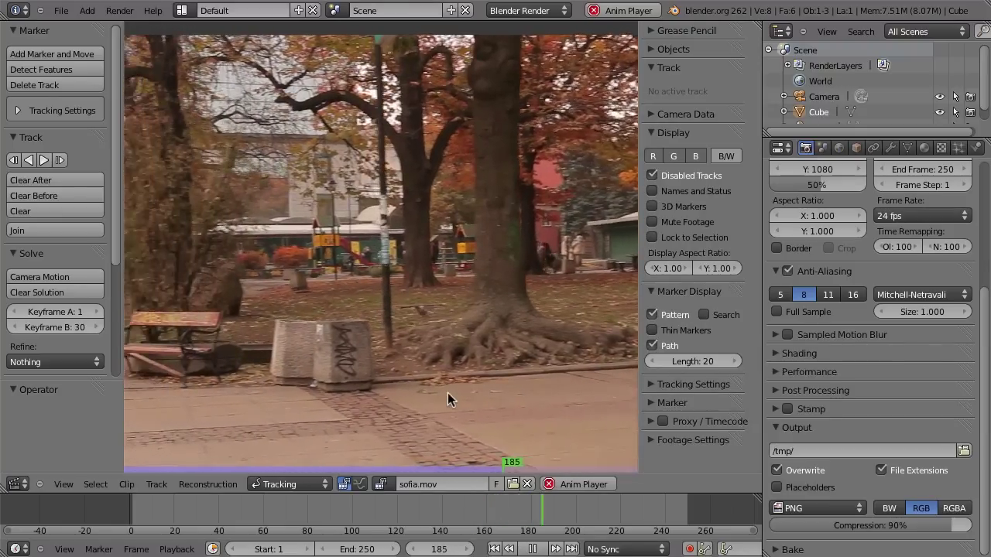
pyautogui.press('space')
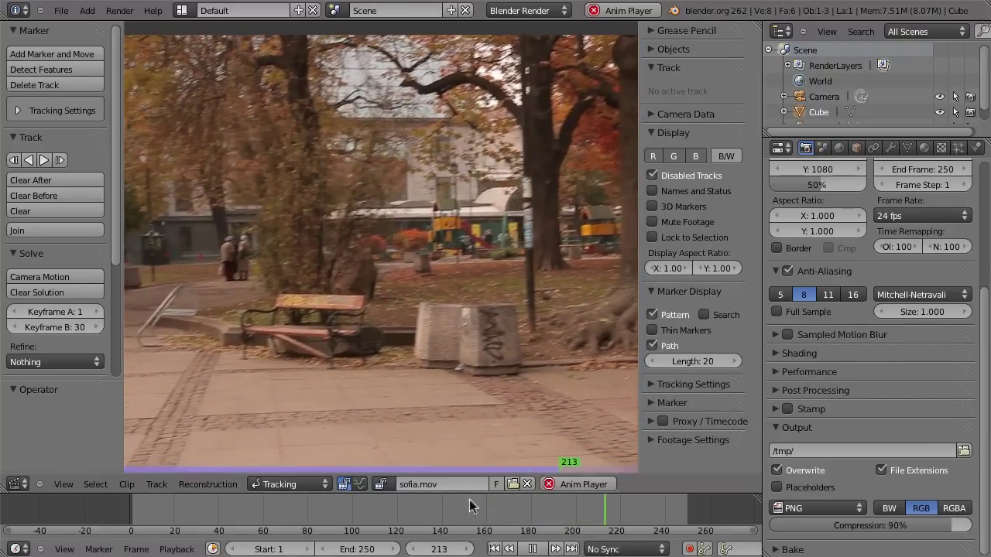
pyautogui.moveTo(469, 499); pyautogui.dragTo(578, 510)
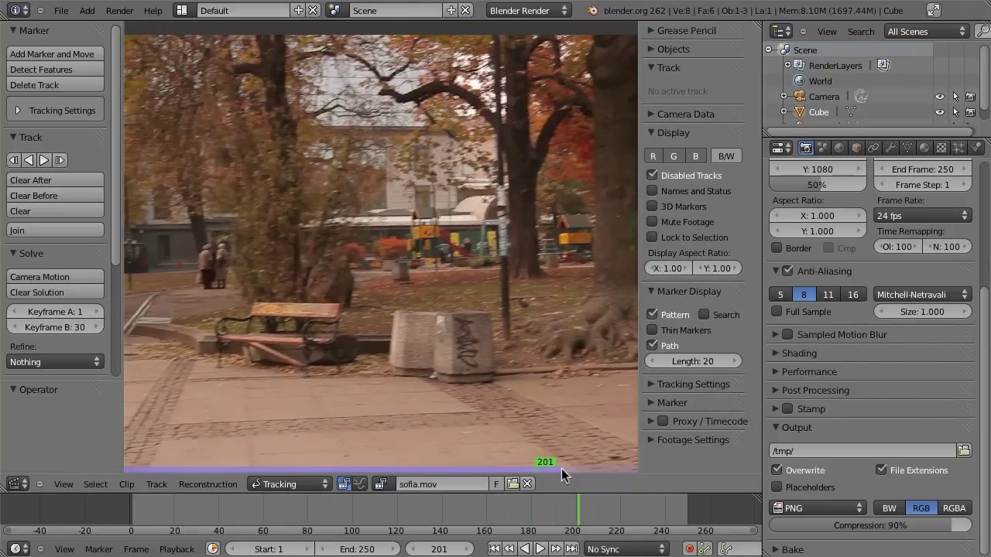
pyautogui.click(411, 549)
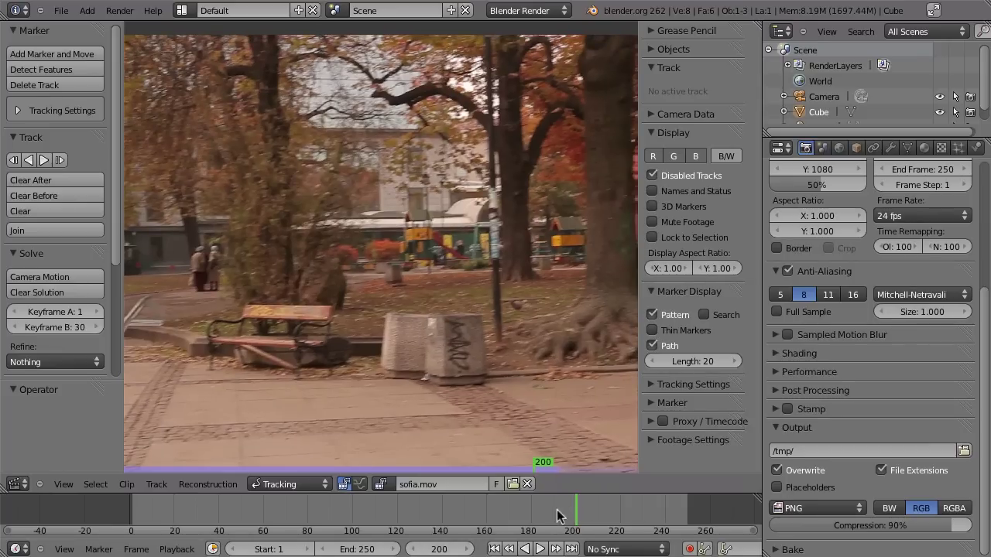
pyautogui.press('e')
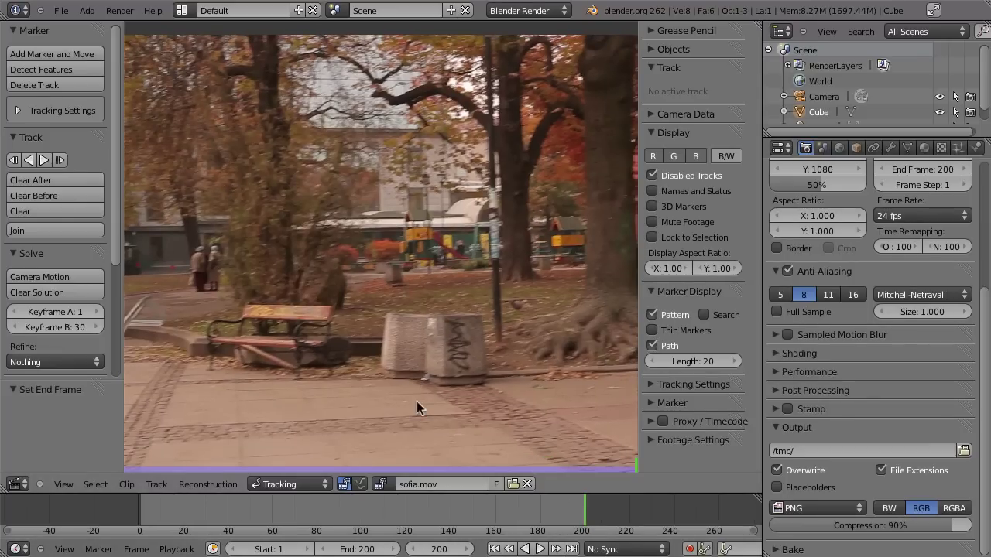
pyautogui.hotkey('ctrl', 'Up')
pyautogui.hotkey('alt', 'a')
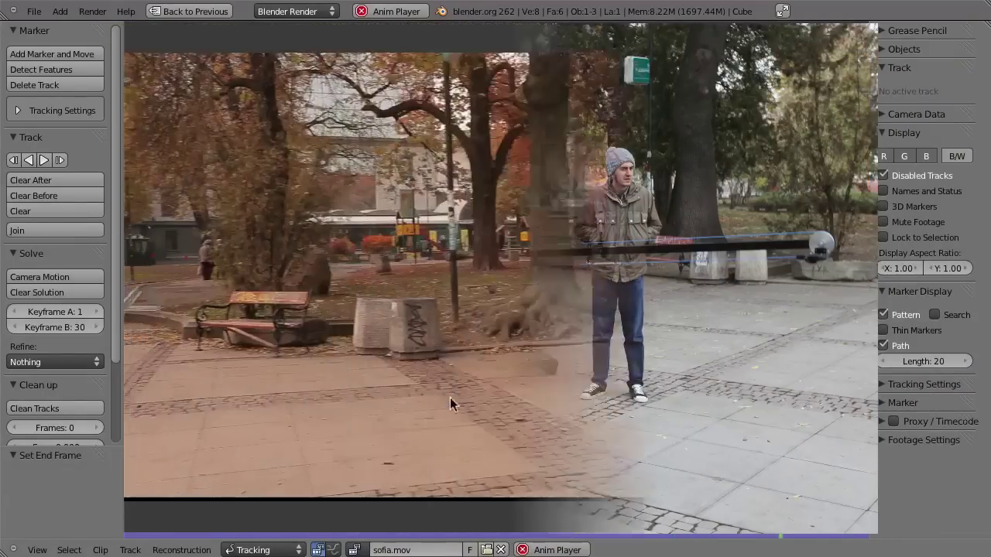
# Apply the Default tracking preset and detect features on frame 1 with margin 16.
pyautogui.press('Escape')
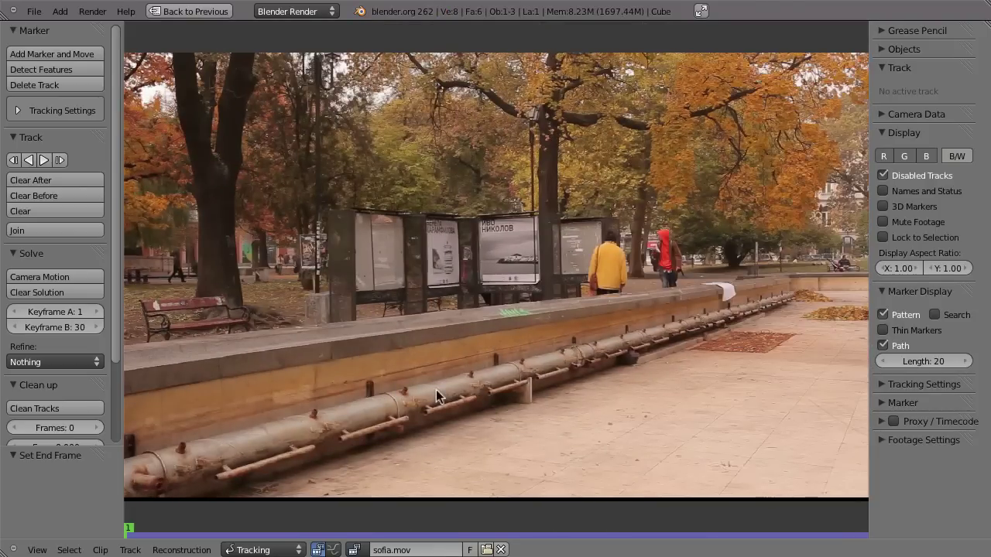
pyautogui.scroll(-1, 392, 370)
pyautogui.moveTo(392, 370)
pyautogui.mouseDown(button='middle')
pyautogui.moveTo(454, 354)
pyautogui.moveTo(390, 354)
pyautogui.mouseUp(button='middle')
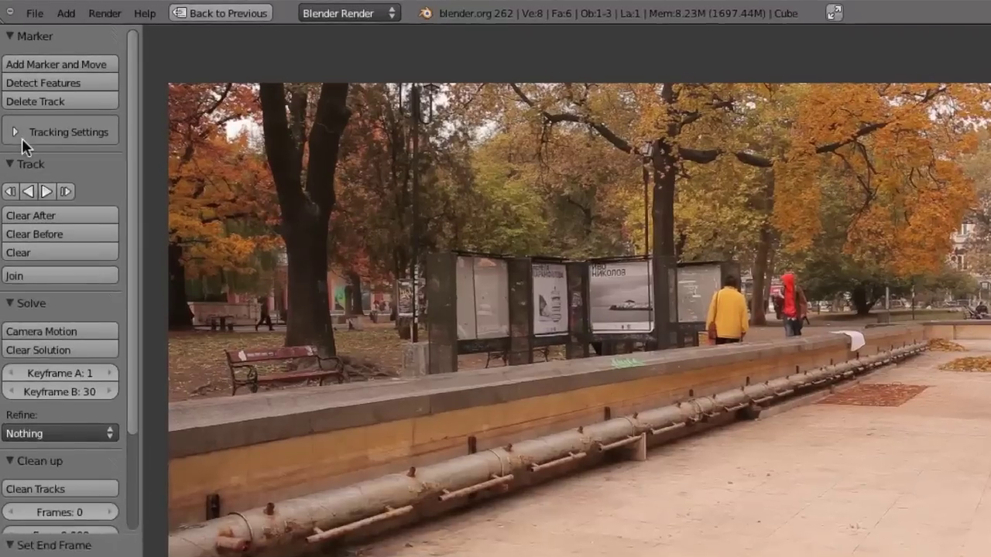
pyautogui.click(18, 110)
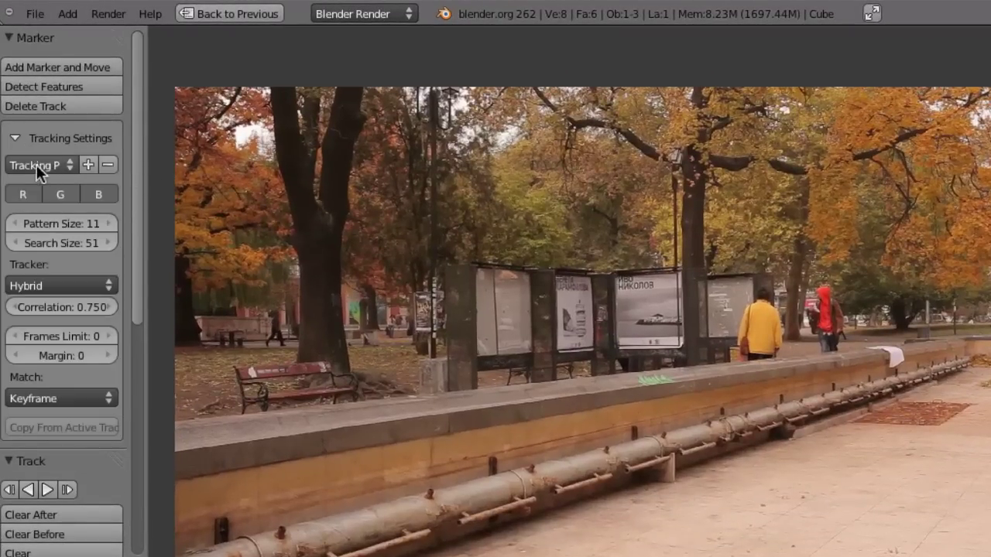
pyautogui.click(36, 164)
pyautogui.click(18, 202)
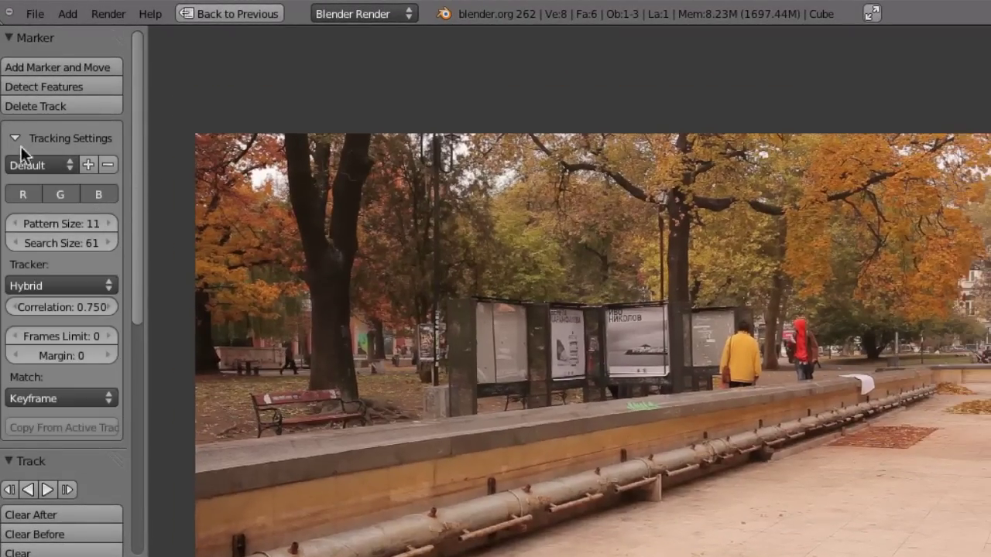
pyautogui.click(14, 138)
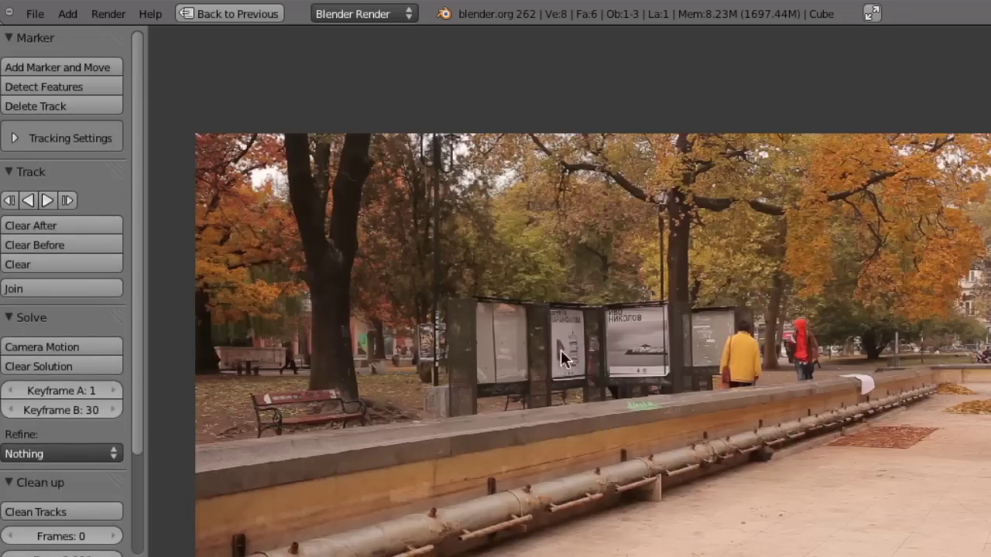
pyautogui.click(44, 87)
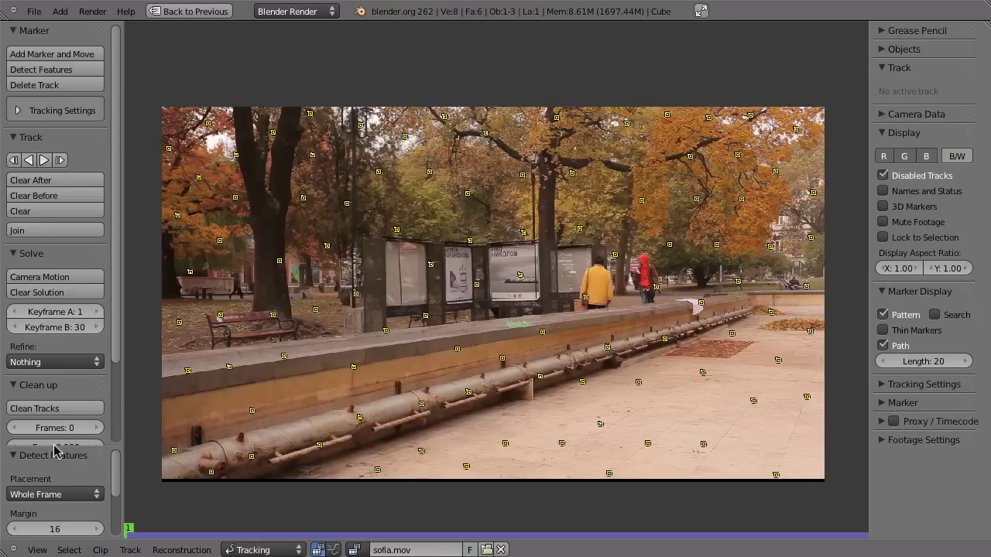
# Try higher detection margin, trackability and distance (up to 220), then reset to 16, 16 and 120.
pyautogui.moveTo(79, 446); pyautogui.dragTo(79, 318)
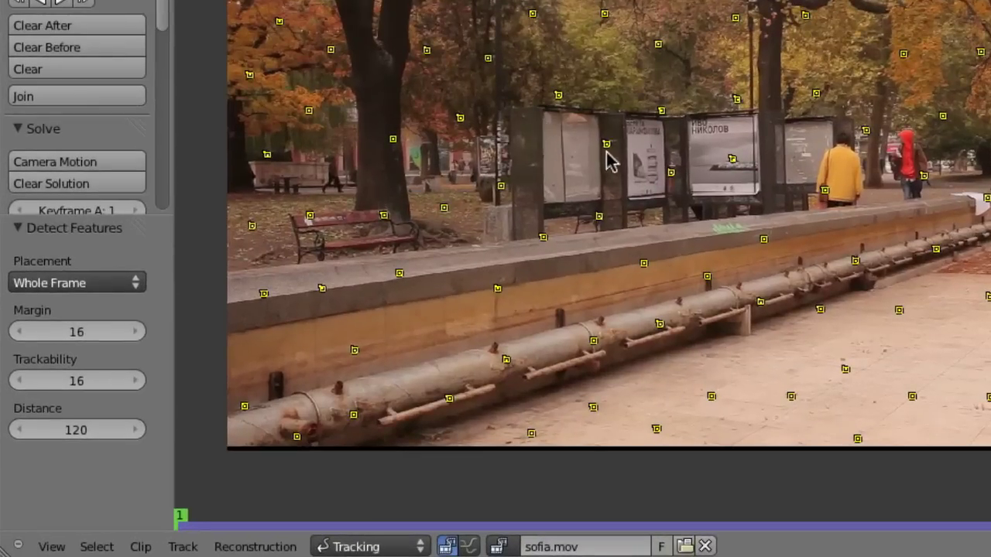
pyautogui.press('F6')
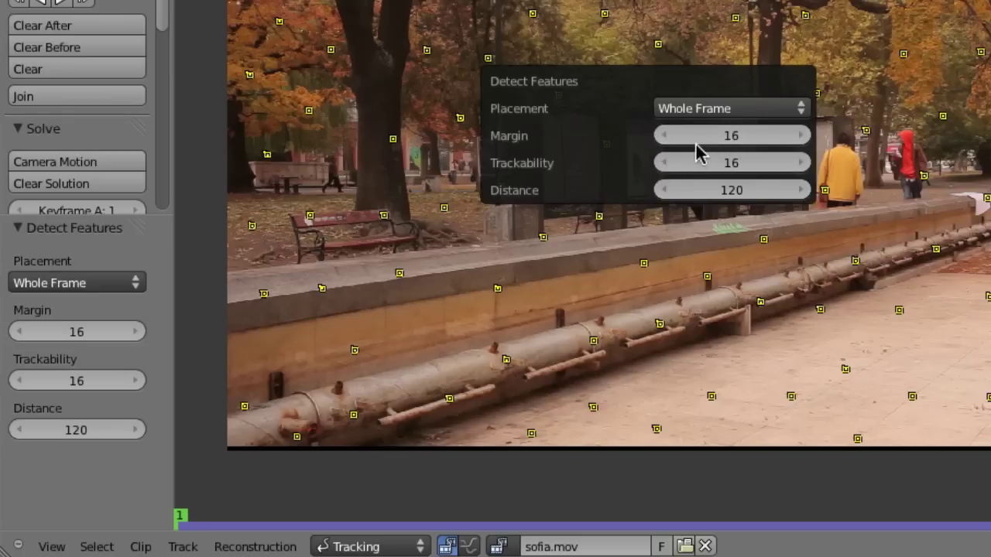
pyautogui.moveTo(721, 136)
pyautogui.mouseDown()
pyautogui.moveTo(884, 151)
pyautogui.moveTo(963, 132)
pyautogui.moveTo(902, 240)
pyautogui.moveTo(926, 229)
pyautogui.mouseUp()
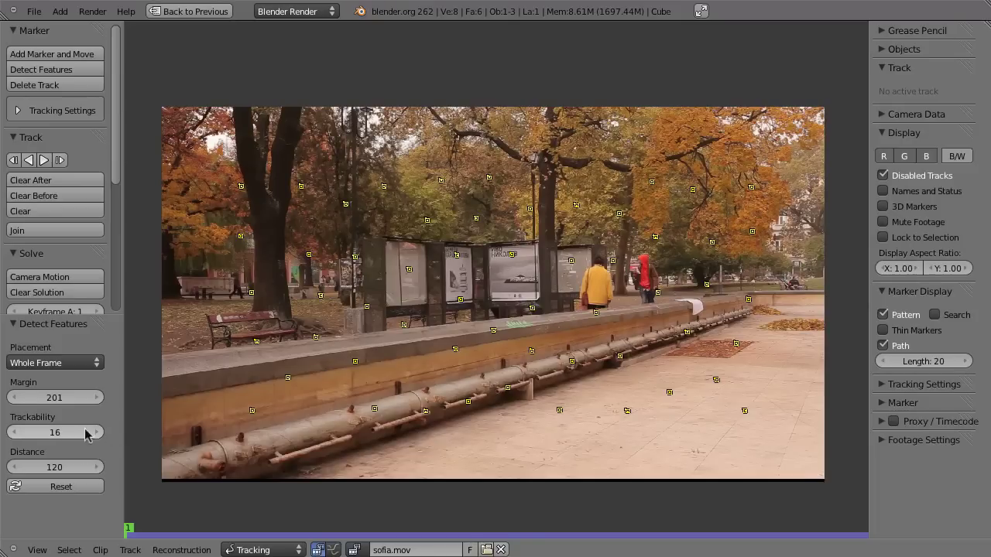
pyautogui.moveTo(68, 434)
pyautogui.mouseDown()
pyautogui.moveTo(221, 413)
pyautogui.moveTo(136, 419)
pyautogui.moveTo(211, 412)
pyautogui.moveTo(186, 416)
pyautogui.mouseUp()
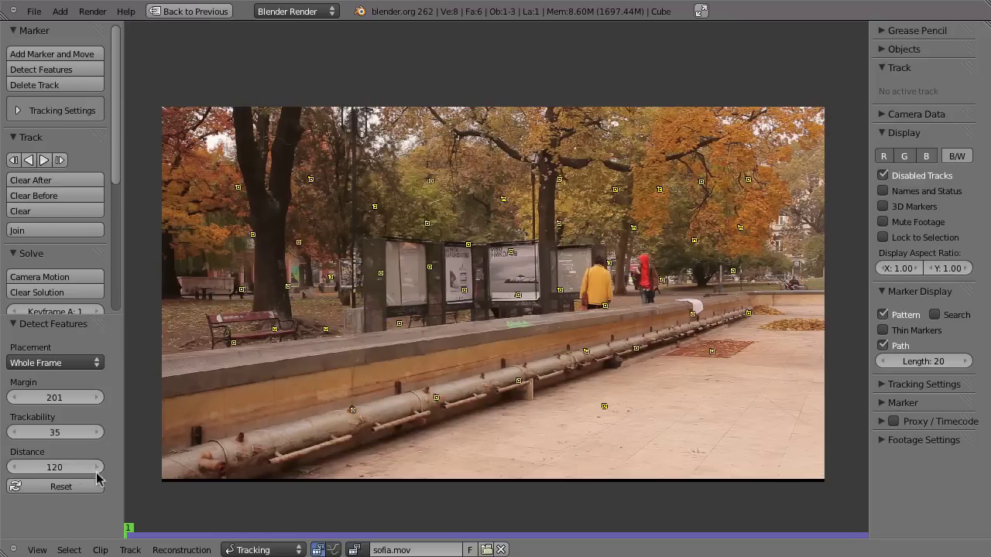
pyautogui.moveTo(140, 462); pyautogui.dragTo(308, 443)
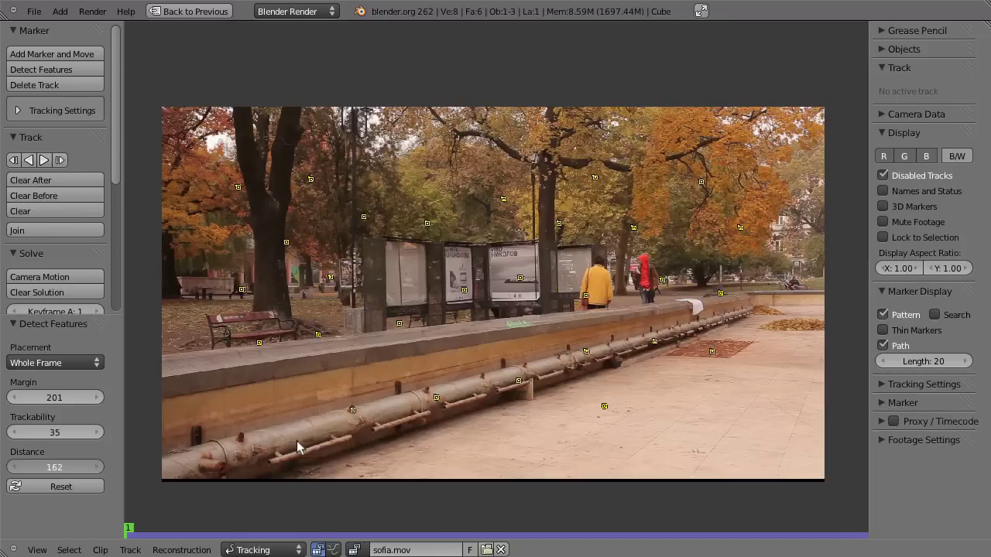
pyautogui.moveTo(195, 463); pyautogui.dragTo(294, 445)
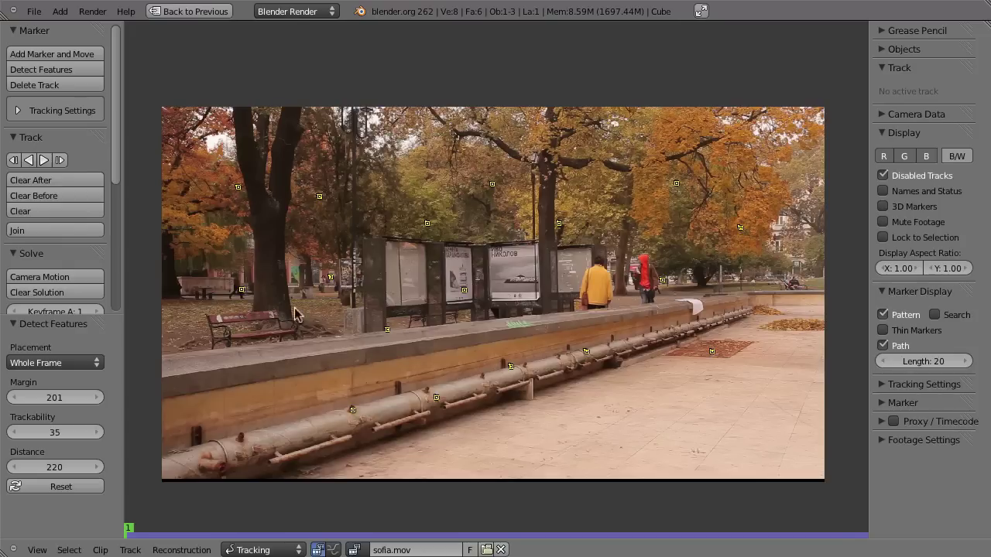
pyautogui.click(58, 493)
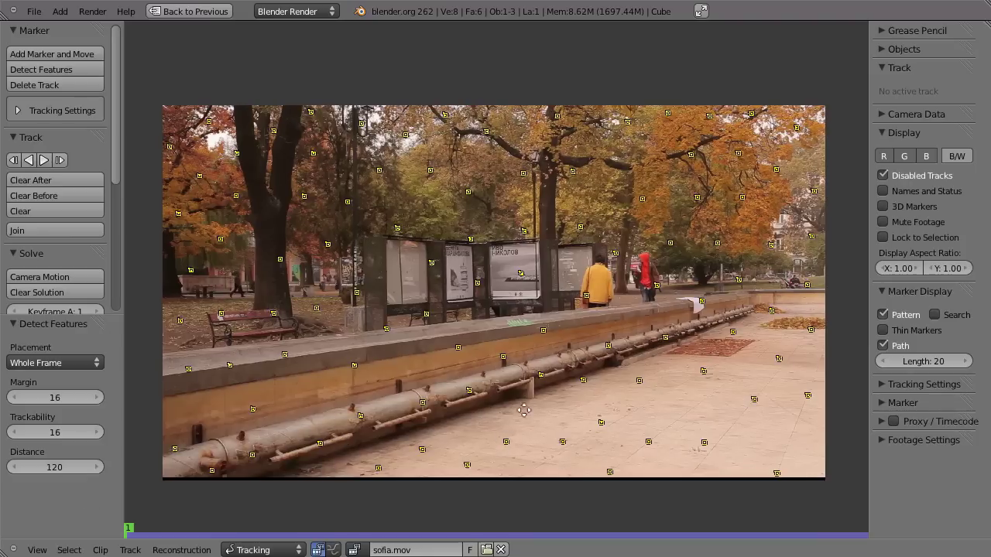
pyautogui.moveTo(472, 442); pyautogui.dragTo(483, 387, button='middle')
pyautogui.scroll(2, 483, 385)
pyautogui.scroll(1, 433, 485)
pyautogui.scroll(2, 460, 438)
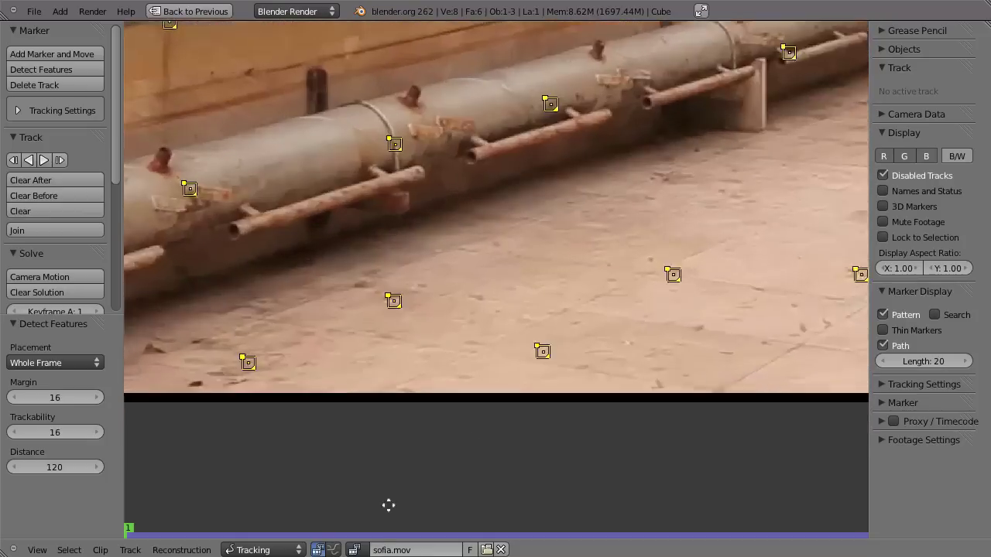
pyautogui.scroll(1, 387, 506)
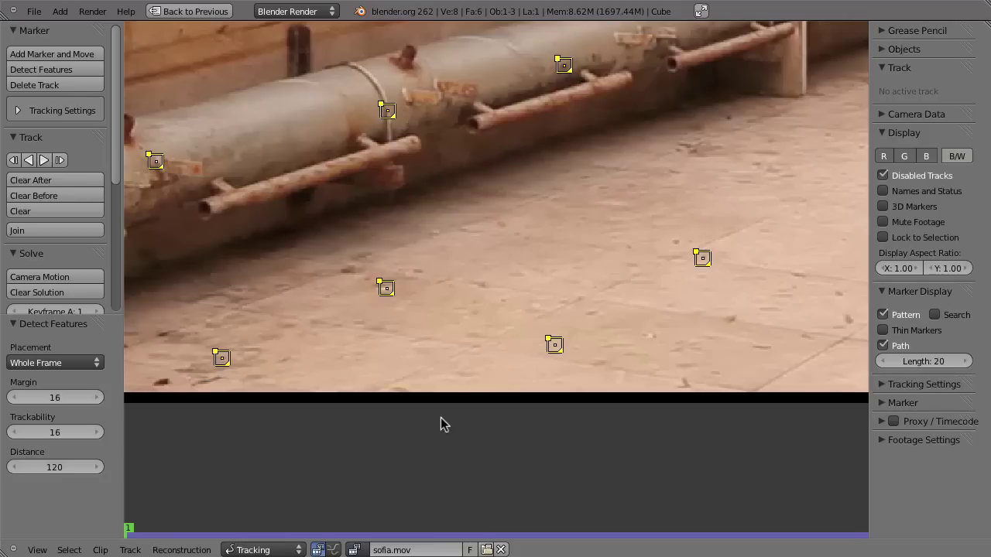
pyautogui.press('Home')
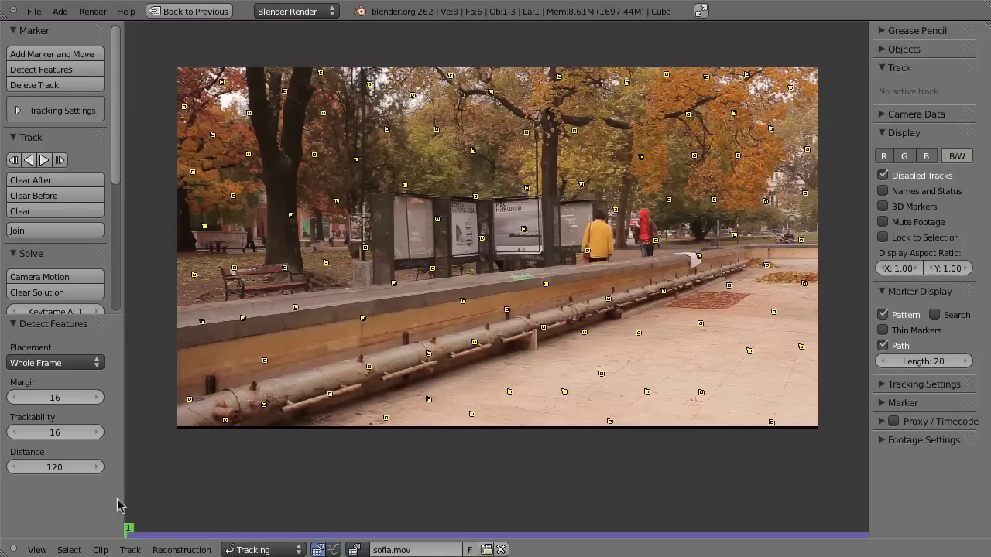
# Track all detected markers forward to the clip's last frame and lock the tracks.
pyautogui.click(45, 161)
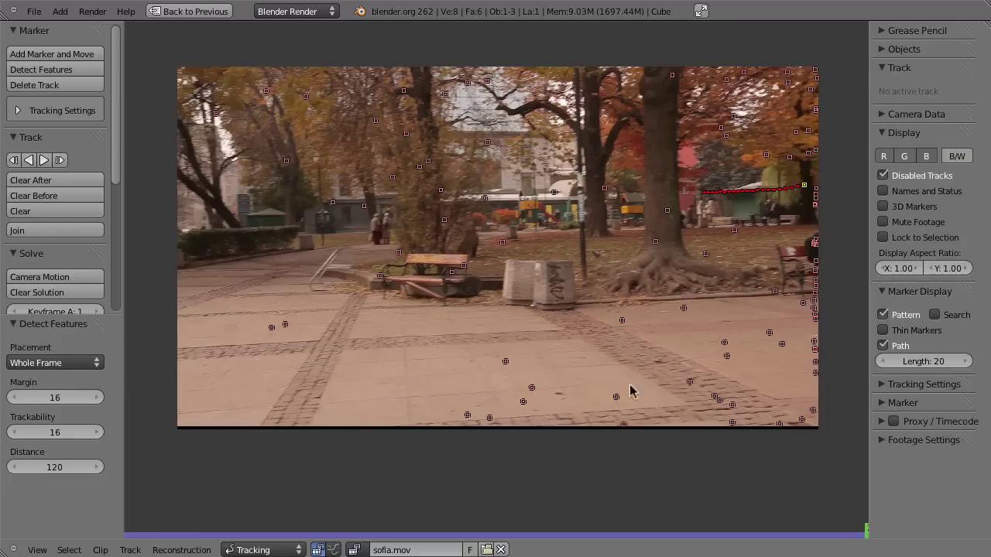
pyautogui.moveTo(864, 535)
pyautogui.mouseDown()
pyautogui.moveTo(150, 531)
pyautogui.moveTo(254, 531)
pyautogui.mouseUp()
pyautogui.hotkey('shift', 'Right')
pyautogui.hotkey('ctrl', 'l')
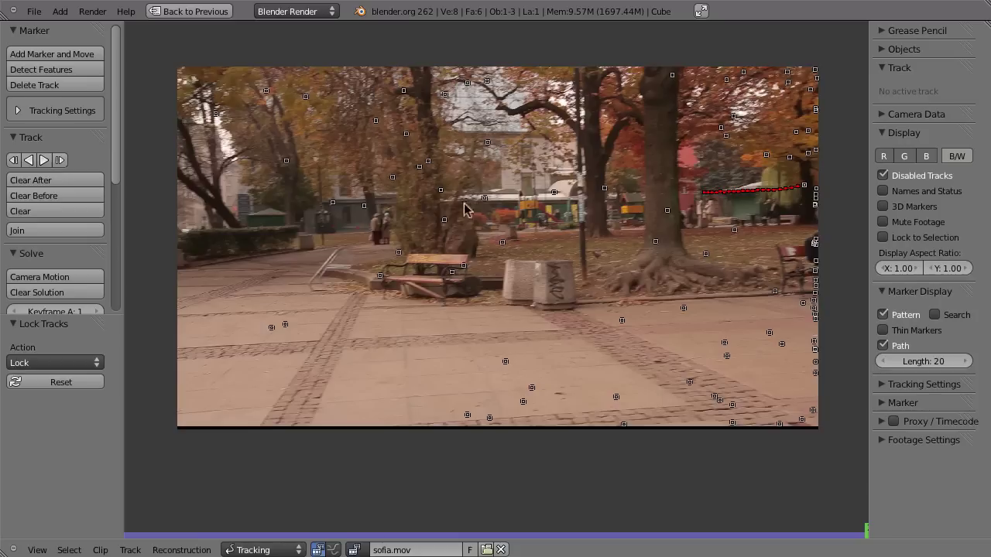
# Detect new features, track them backward, lock all tracks, and check frames 68 and 154.
pyautogui.click(39, 69)
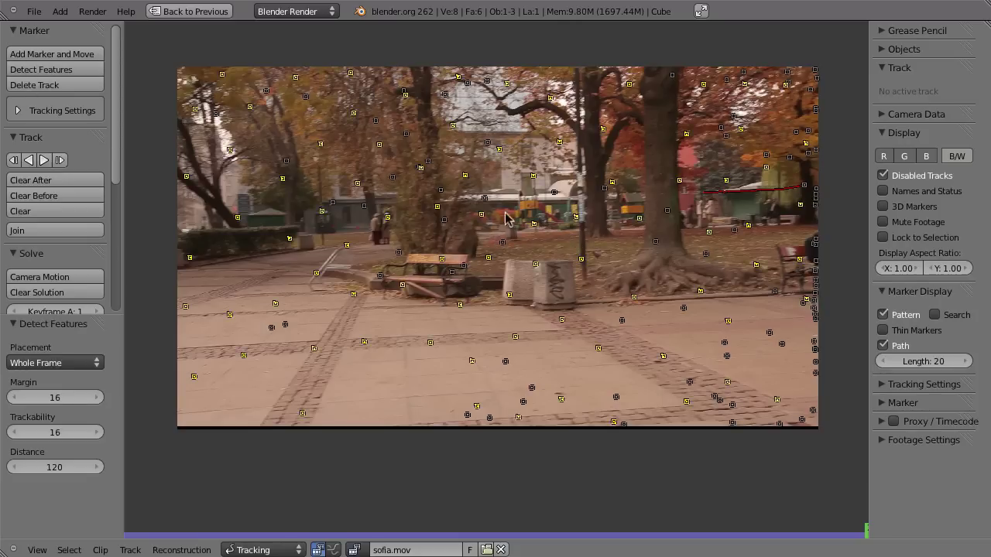
pyautogui.click(28, 159)
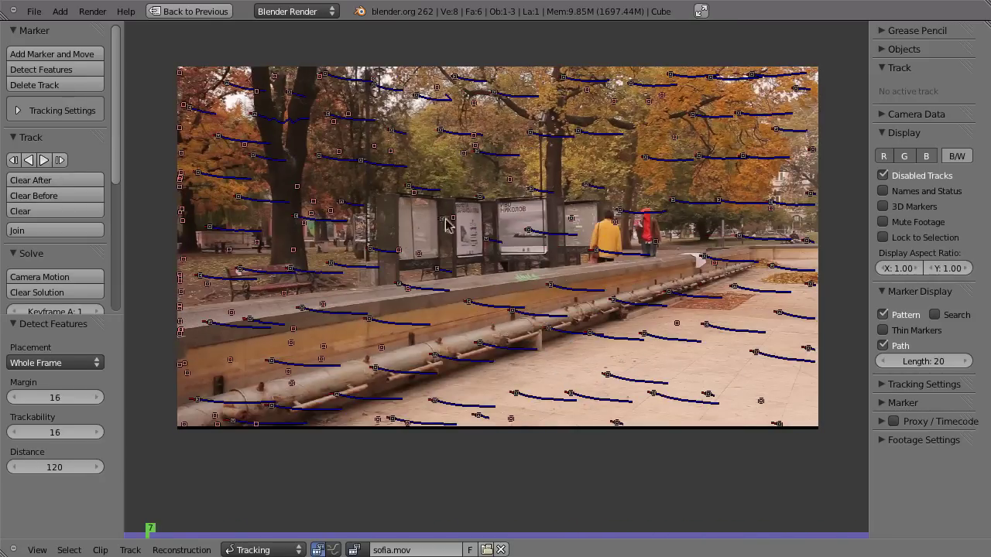
pyautogui.press('a')
pyautogui.hotkey('alt', 'l')
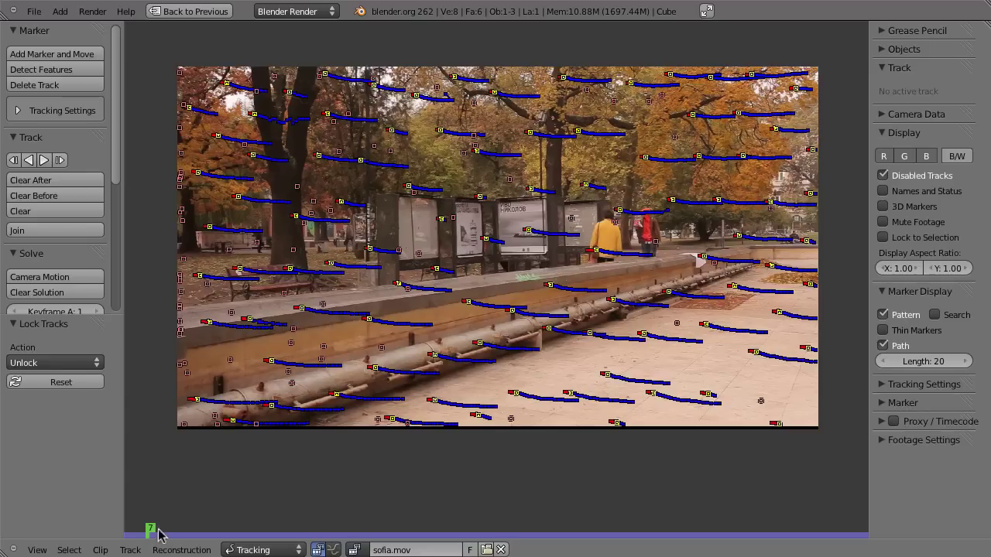
pyautogui.moveTo(150, 532)
pyautogui.mouseDown()
pyautogui.moveTo(397, 529)
pyautogui.moveTo(619, 505)
pyautogui.mouseUp()
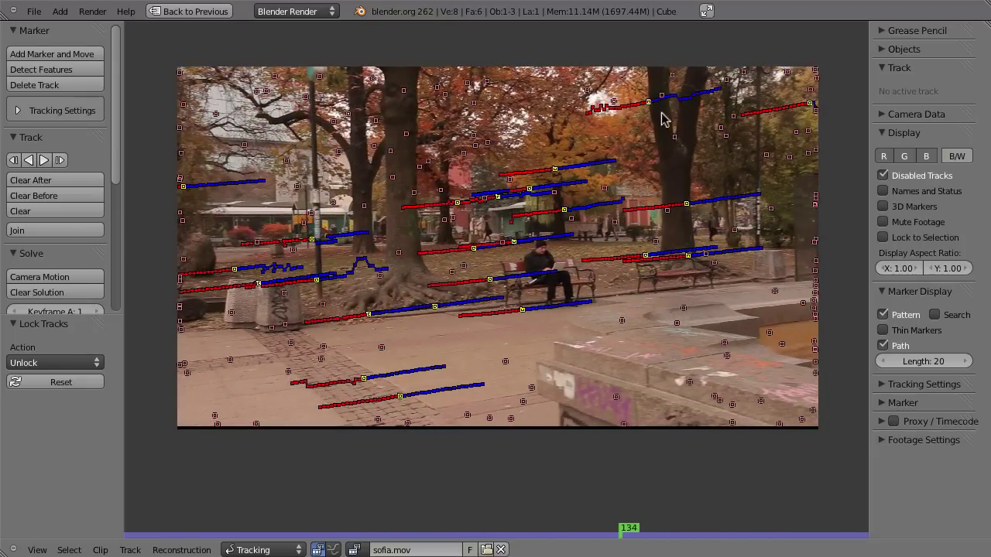
pyautogui.moveTo(633, 529); pyautogui.dragTo(703, 529)
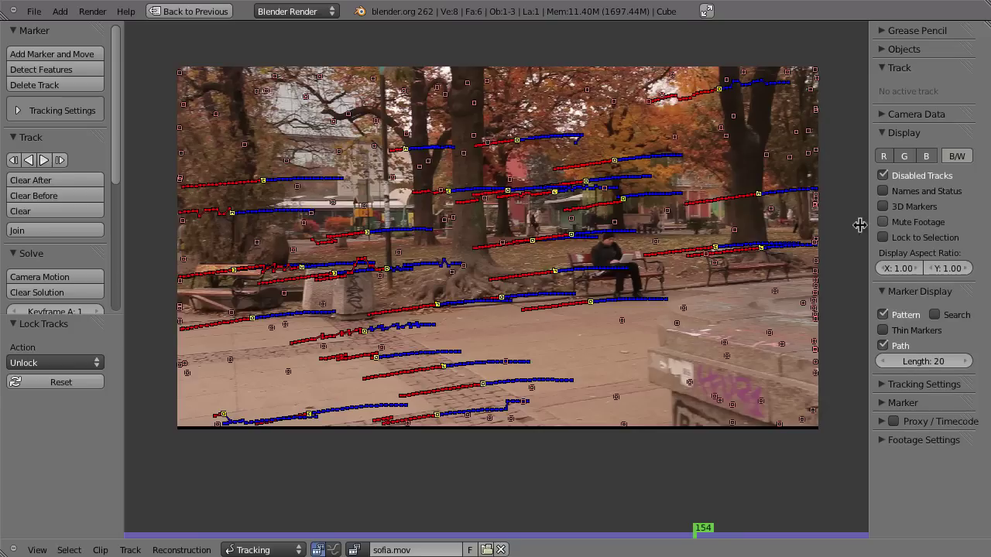
# Mute the footage and toggle the display of disabled tracks to review the track paths.
pyautogui.press('m')
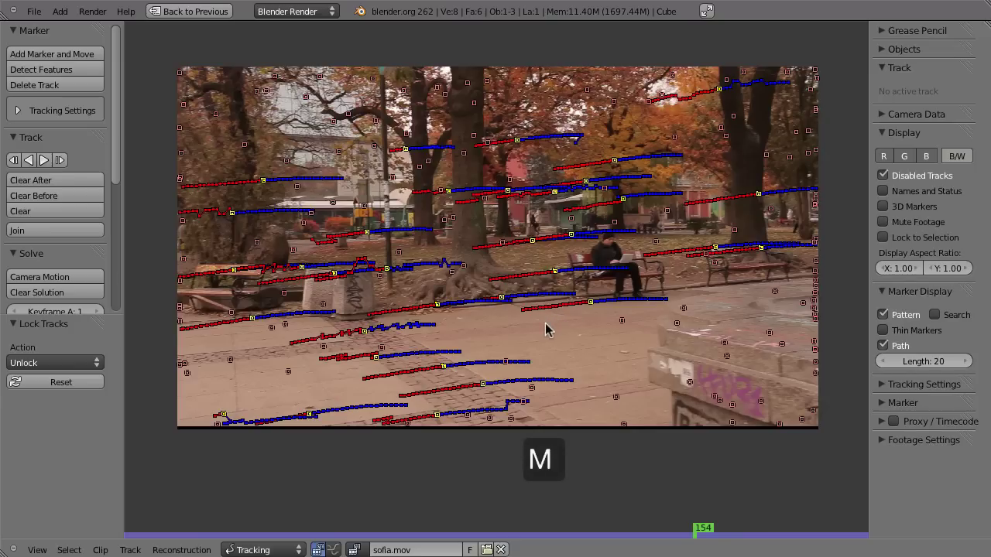
pyautogui.press('m')
pyautogui.press('a')
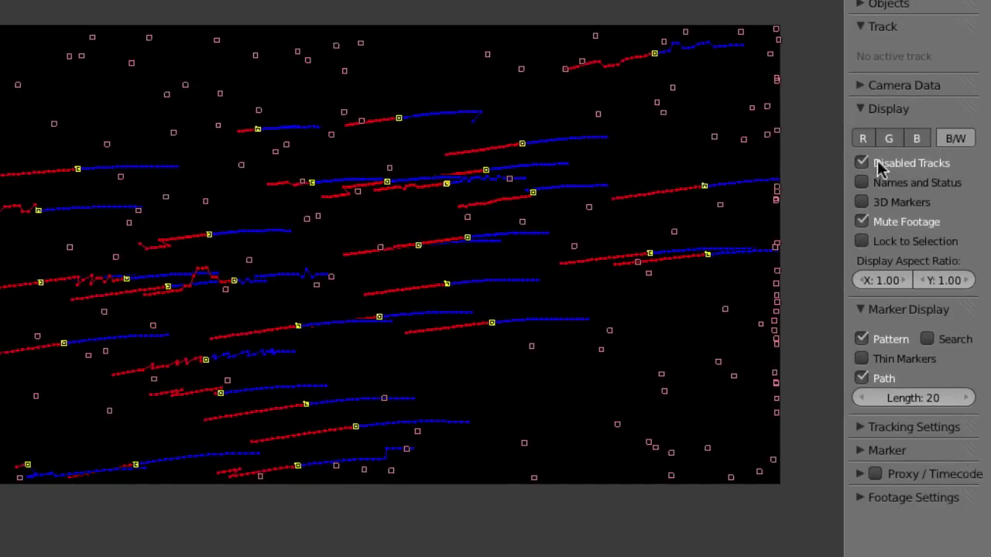
pyautogui.click(860, 164)
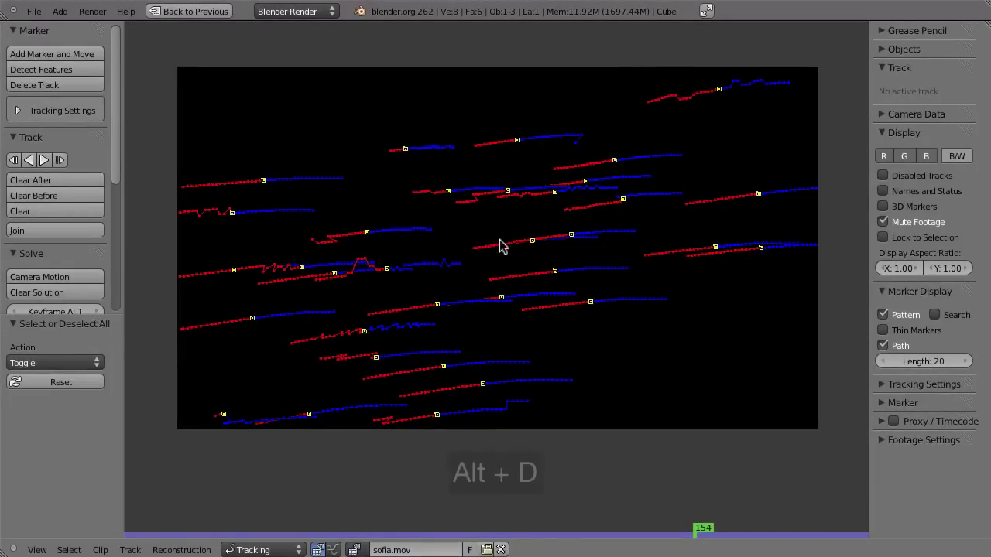
pyautogui.hotkey('alt', 'd')
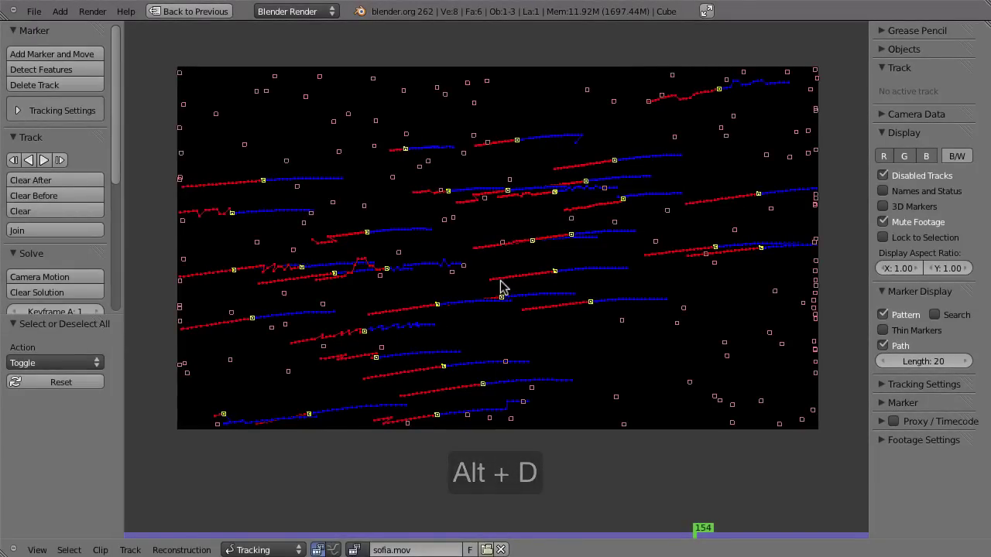
pyautogui.hotkey('alt', 'd')
pyautogui.hotkey('alt', 'd')
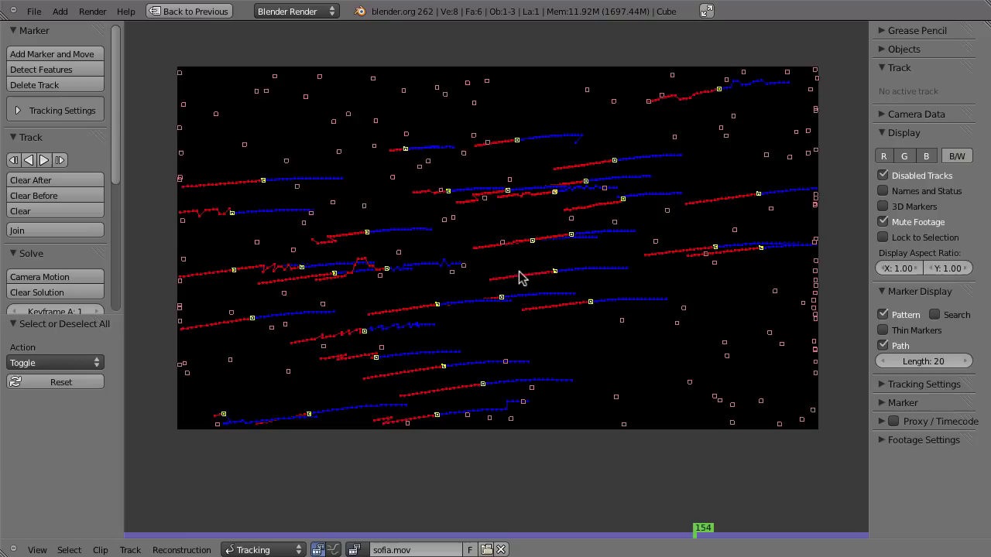
pyautogui.hotkey('alt', 'd')
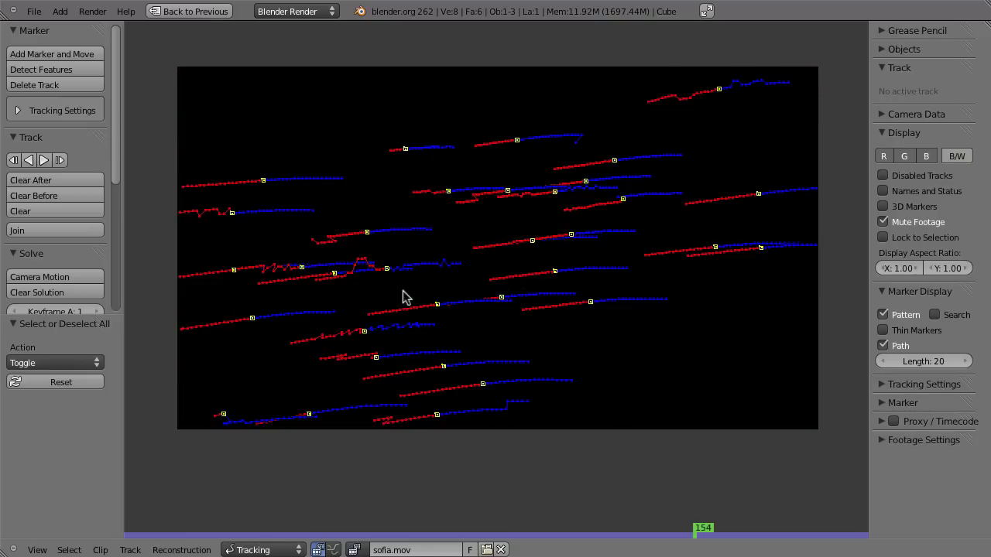
# Play the clip to watch the tracks move, then select the jittery Track.179.
pyautogui.hotkey('alt', 'a')
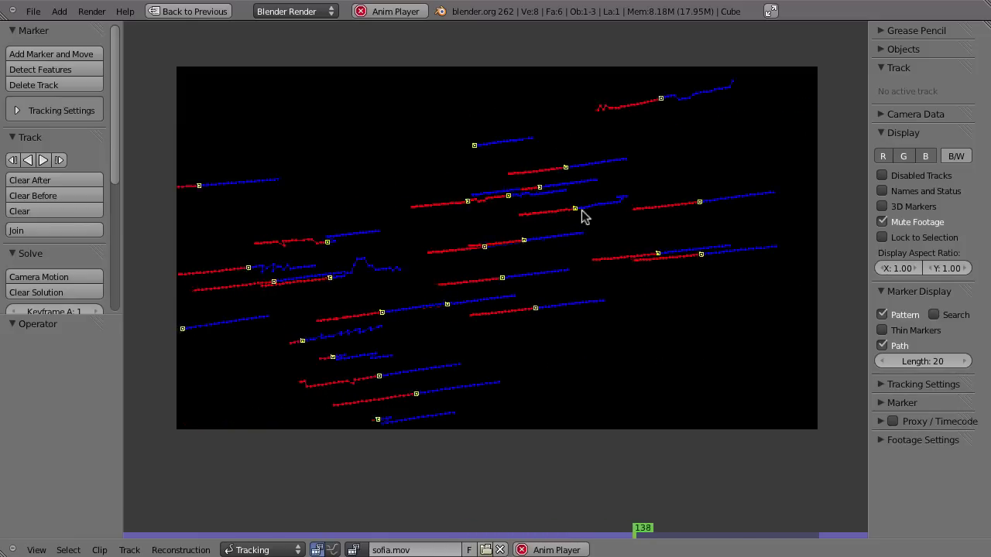
pyautogui.hotkey('alt', 'a')
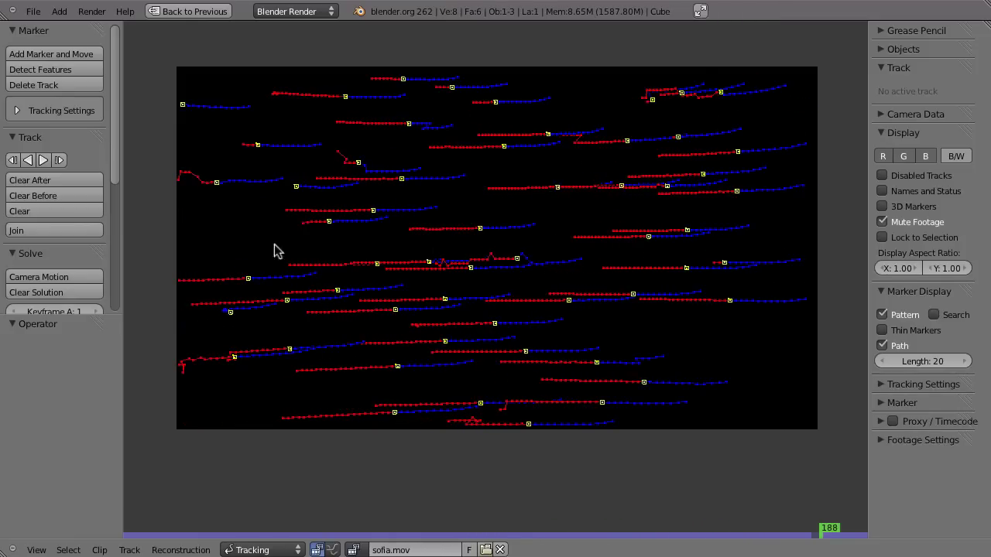
pyautogui.rightClick(415, 259)
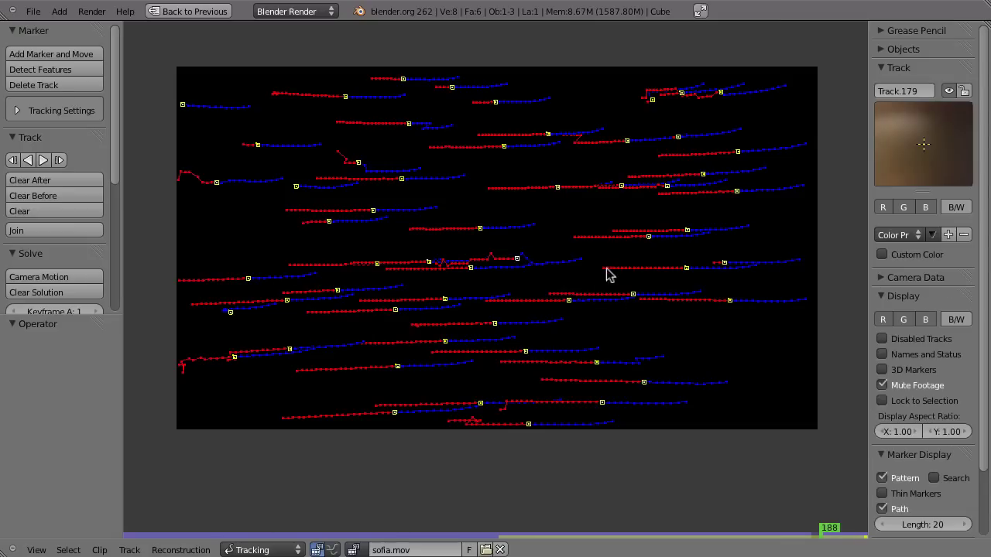
# Unmute the footage, zoom in on Track.179, and step through frames watching its spike.
pyautogui.press('m')
pyautogui.scroll(3, 543, 285)
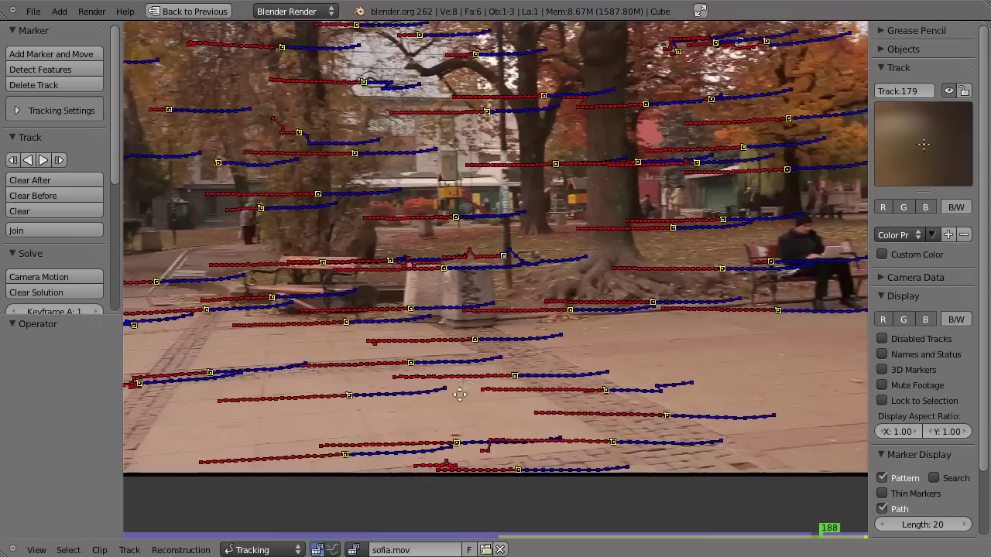
pyautogui.scroll(3, 420, 297)
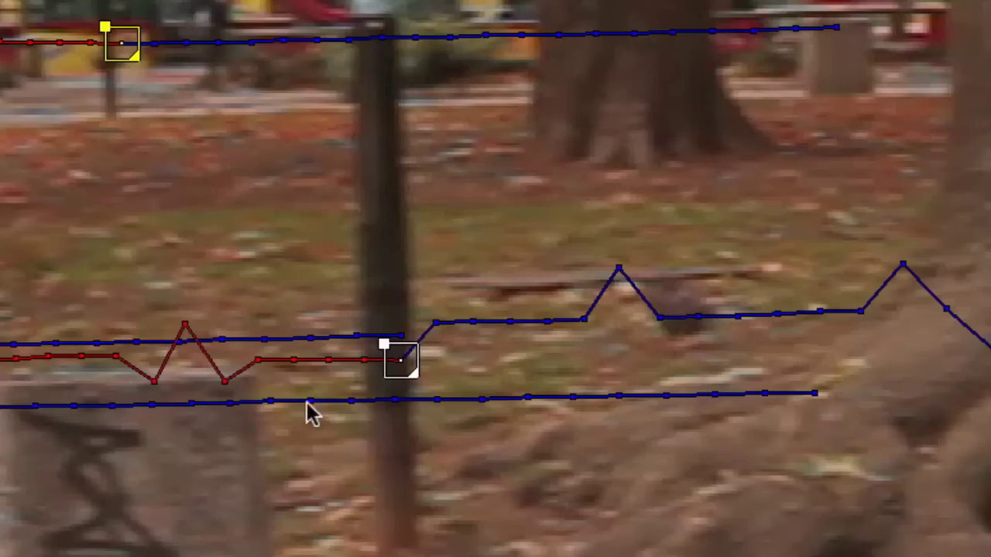
pyautogui.press('Right')
pyautogui.press('space')
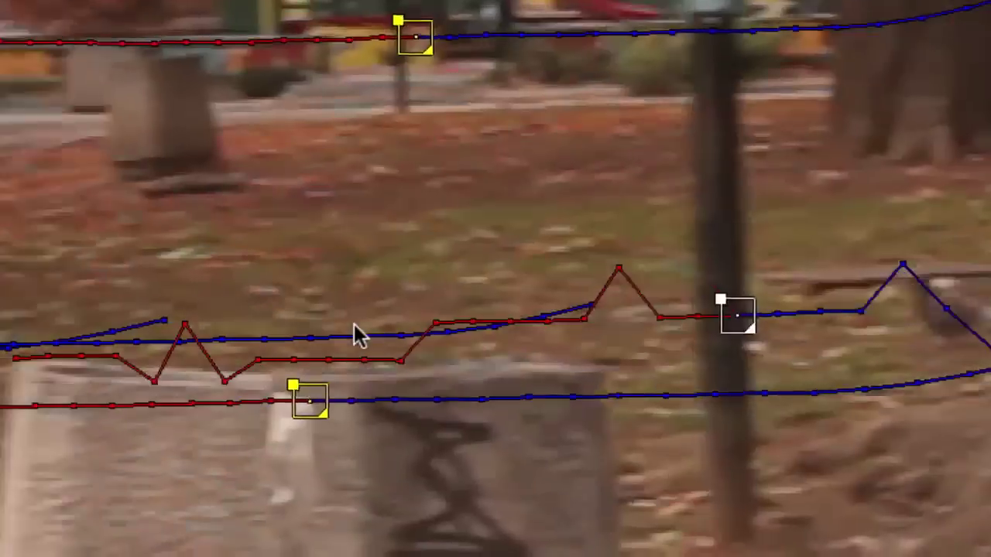
pyautogui.press('space')
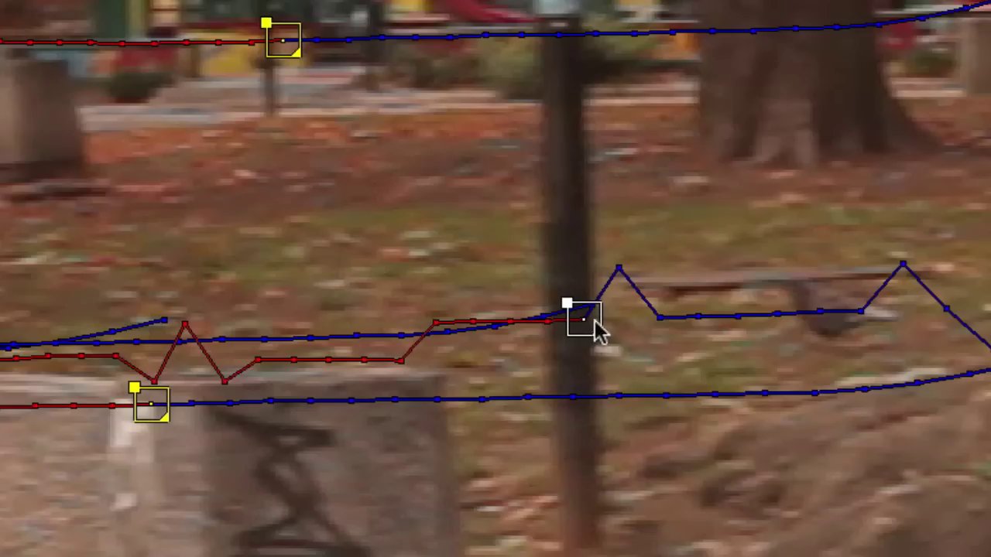
# Delete the jittery track beside the lamp post.
pyautogui.moveTo(585, 349)
pyautogui.mouseDown()
pyautogui.moveTo(576, 387)
pyautogui.moveTo(577, 360)
pyautogui.mouseUp()
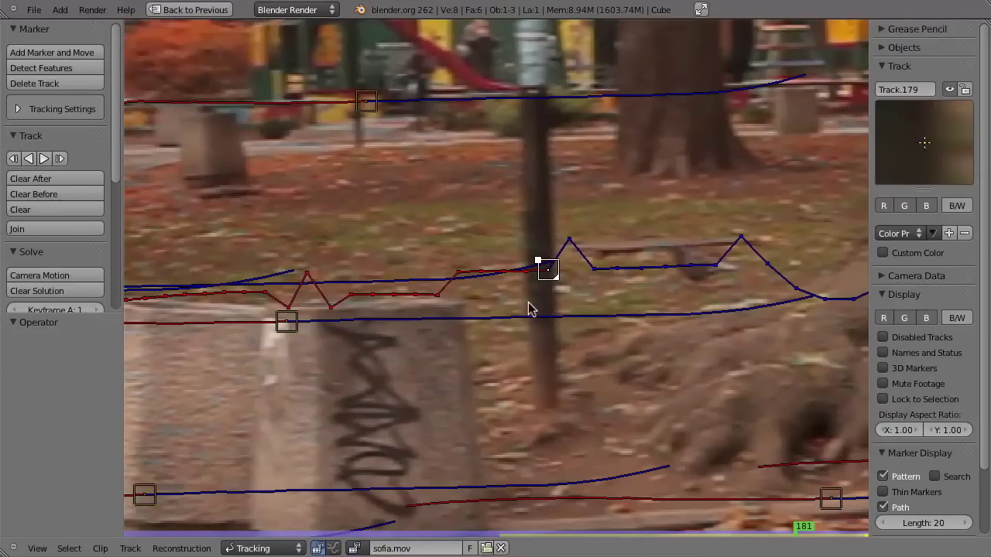
pyautogui.press('x')
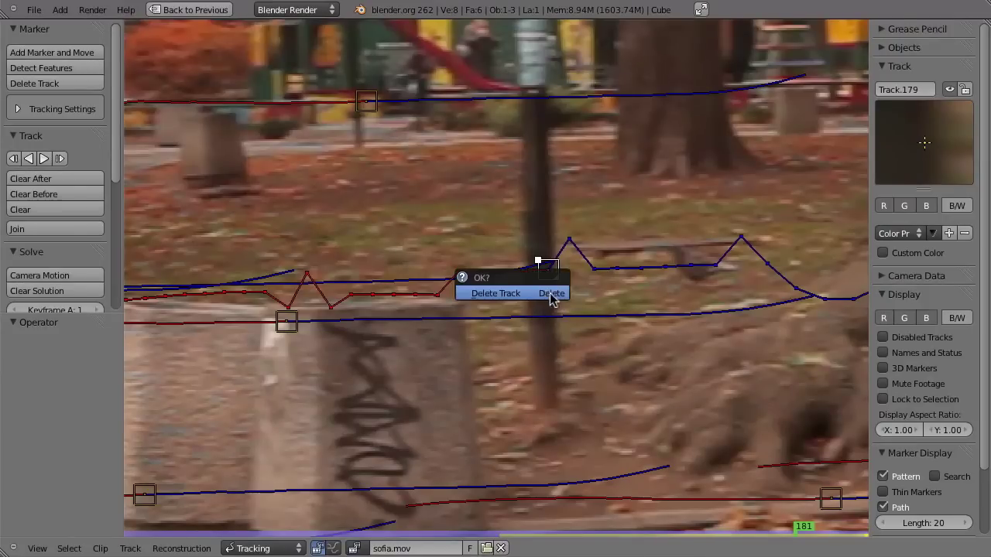
pyautogui.click(549, 293)
pyautogui.scroll(-2, 503, 320)
# Select Track.167 crossing the tree by the red building and step back a few frames.
pyautogui.scroll(-1, 553, 247)
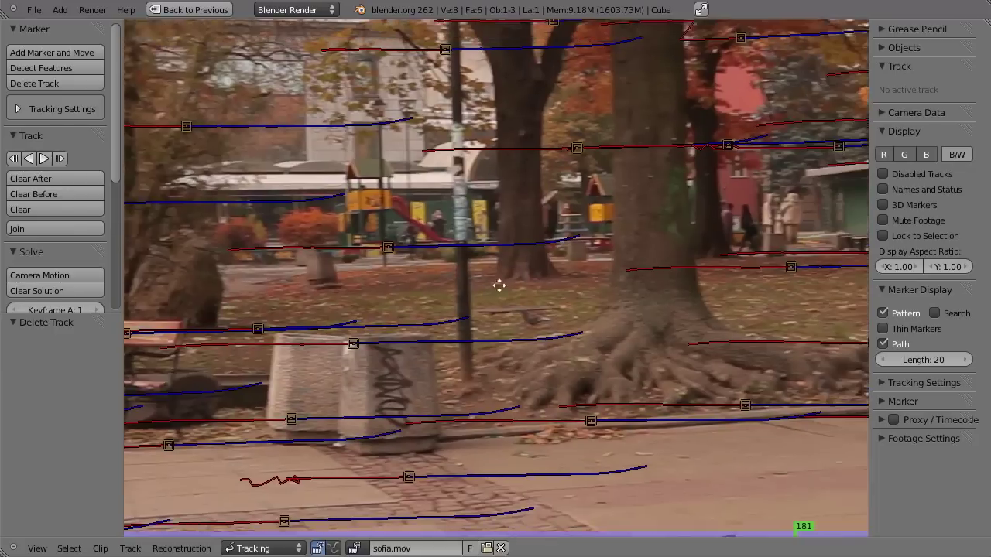
pyautogui.scroll(-1, 498, 283)
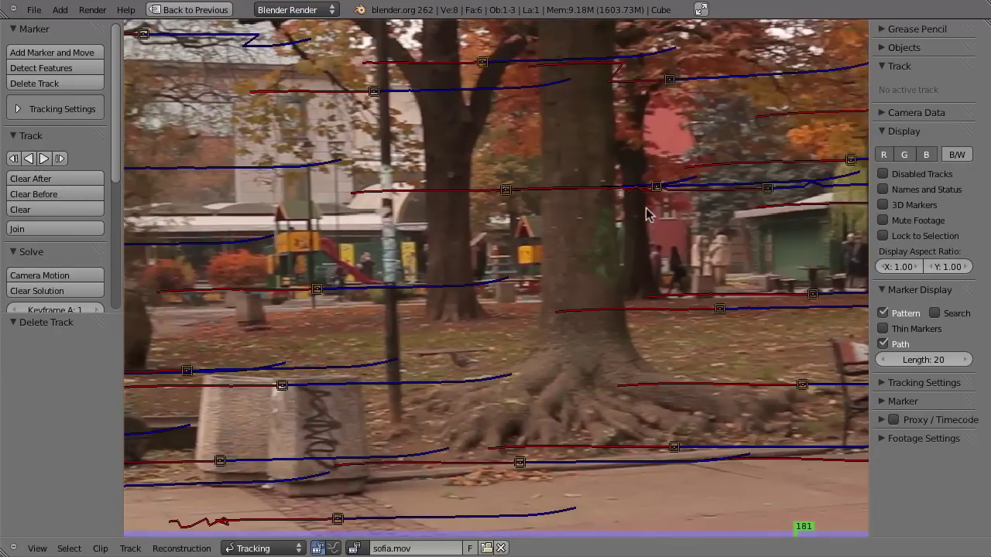
pyautogui.scroll(2, 526, 254)
pyautogui.scroll(2, 427, 394)
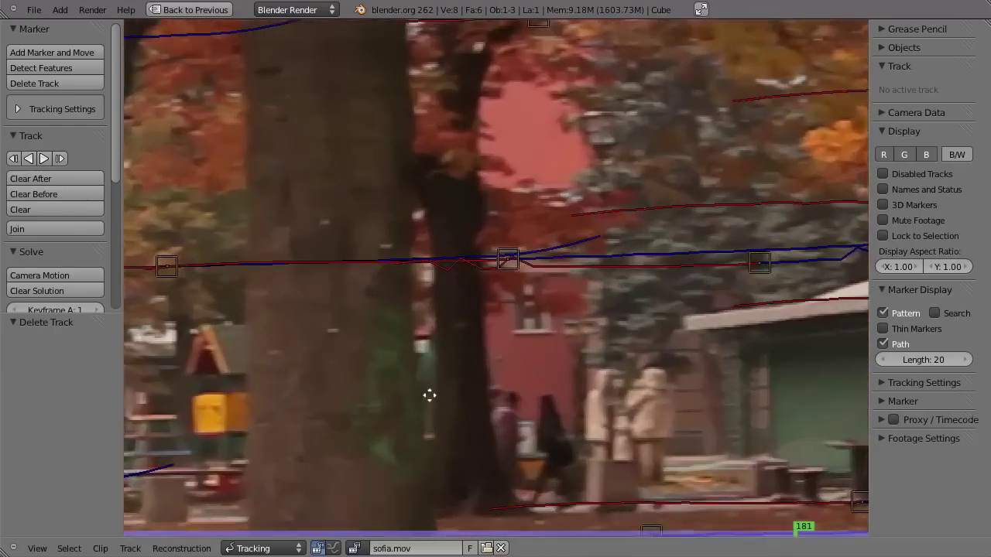
pyautogui.click(503, 265)
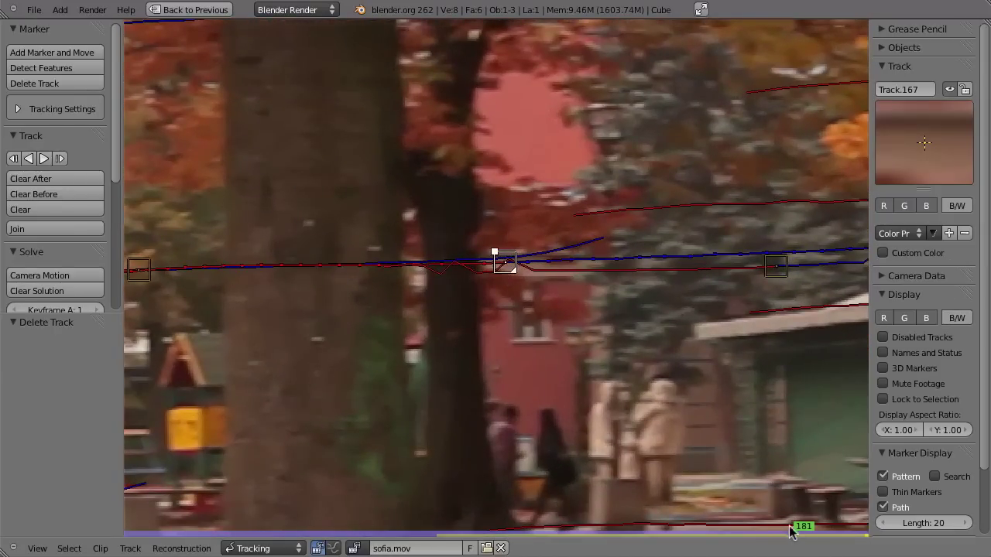
pyautogui.moveTo(789, 531); pyautogui.dragTo(763, 542)
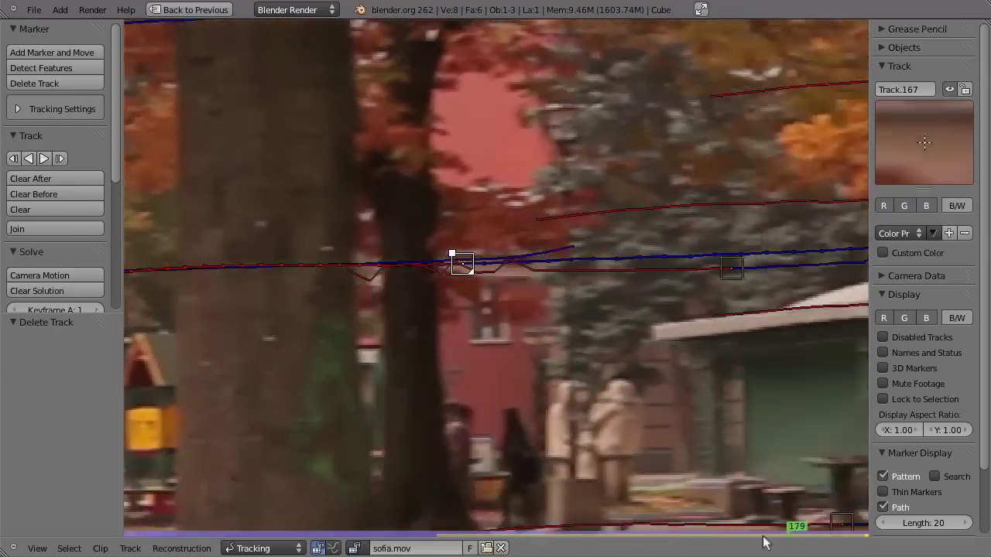
# Zoom out, recentre the footage, and show the tracking curves graph above it.
pyautogui.scroll(-3, 261, 336)
pyautogui.scroll(-2, 369, 343)
pyautogui.scroll(-1, 464, 287)
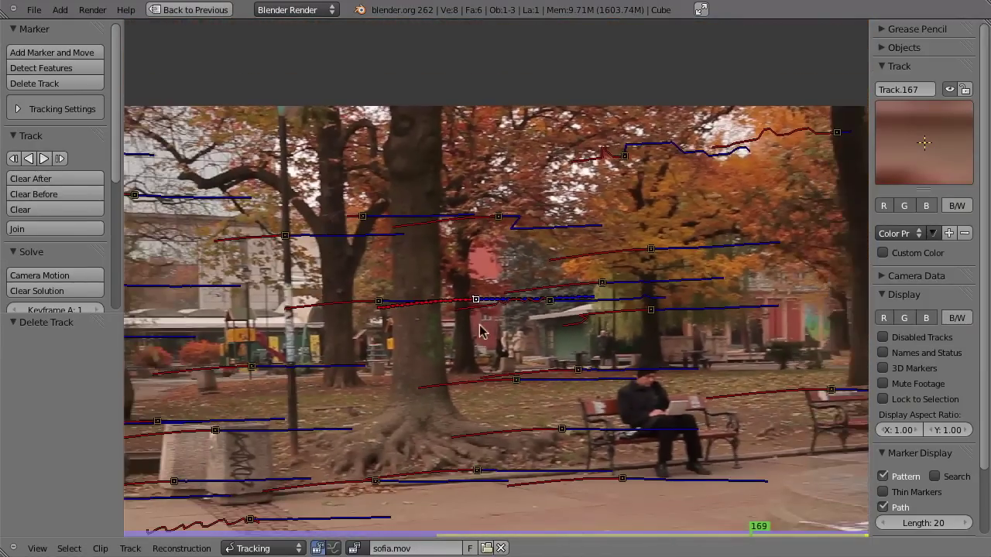
pyautogui.moveTo(480, 331); pyautogui.dragTo(507, 298, button='middle')
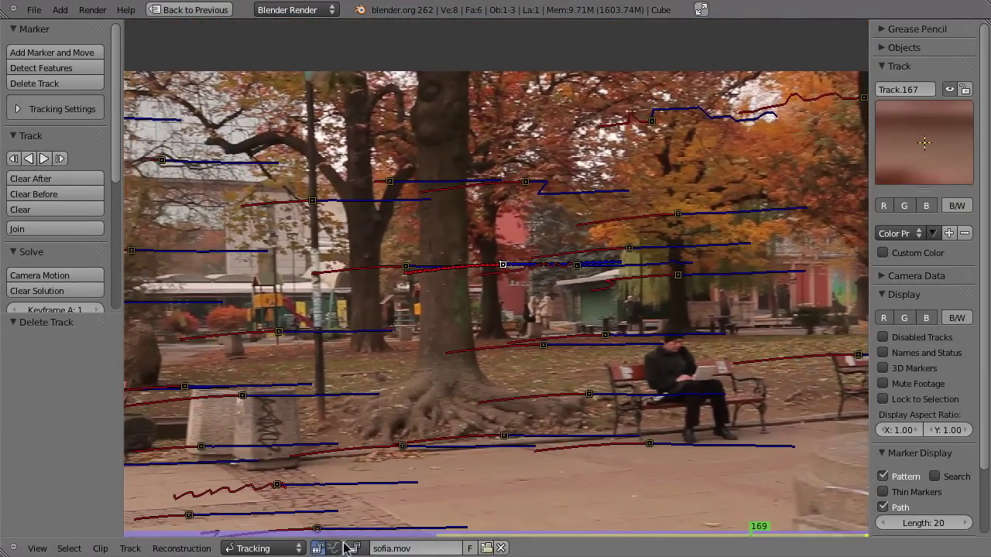
pyautogui.click(335, 548)
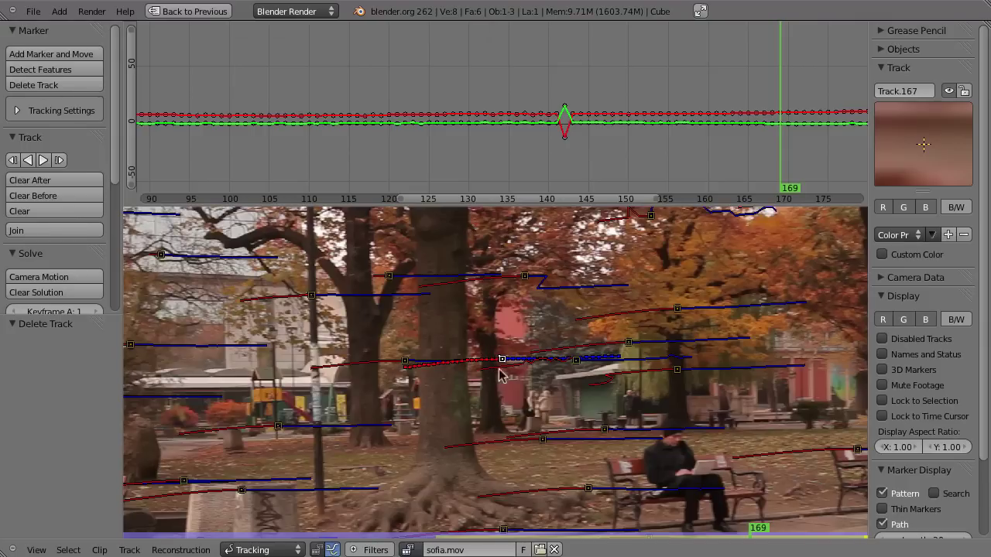
# Show all track curves, zoom the graph to frames 95–155, and pick the spiking Track.154.
pyautogui.press('a')
pyautogui.press('a')
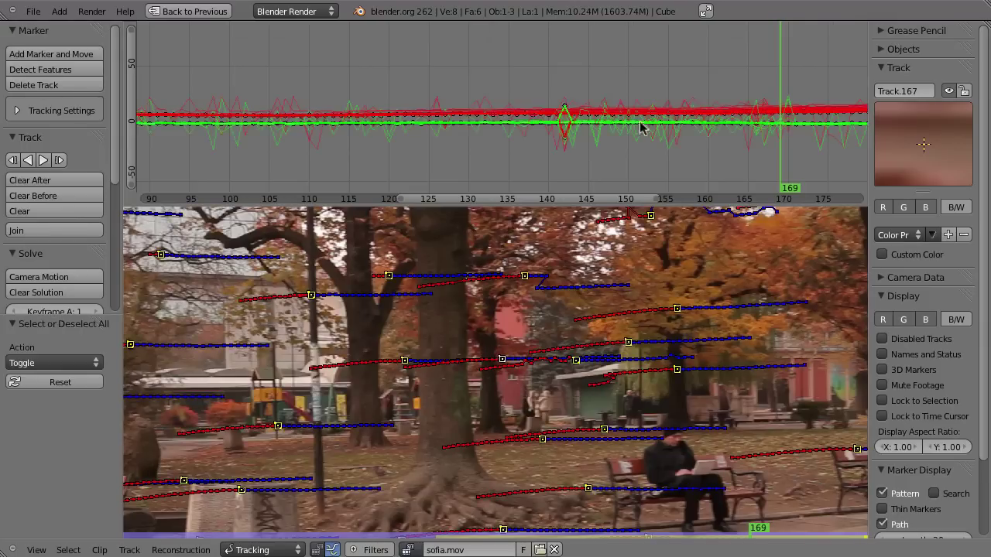
pyautogui.keyDown('ctrl'); pyautogui.moveTo(639, 128); pyautogui.dragTo(653, 137, button='middle'); pyautogui.keyUp('ctrl')
pyautogui.moveTo(571, 129)
pyautogui.mouseDown(button='middle')
pyautogui.moveTo(610, 125)
pyautogui.moveTo(516, 141)
pyautogui.moveTo(559, 111)
pyautogui.moveTo(584, 147)
pyautogui.moveTo(696, 93)
pyautogui.mouseUp(button='middle')
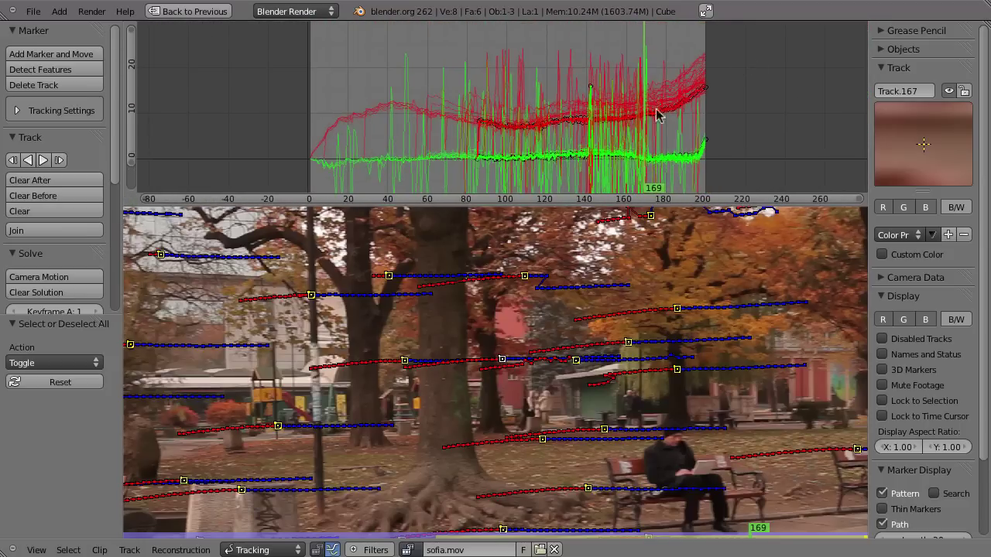
pyautogui.moveTo(554, 130)
pyautogui.keyDown('ctrl'); pyautogui.mouseDown(button='middle')
pyautogui.moveTo(535, 111)
pyautogui.moveTo(560, 178)
pyautogui.mouseUp(button='middle'); pyautogui.keyUp('ctrl')
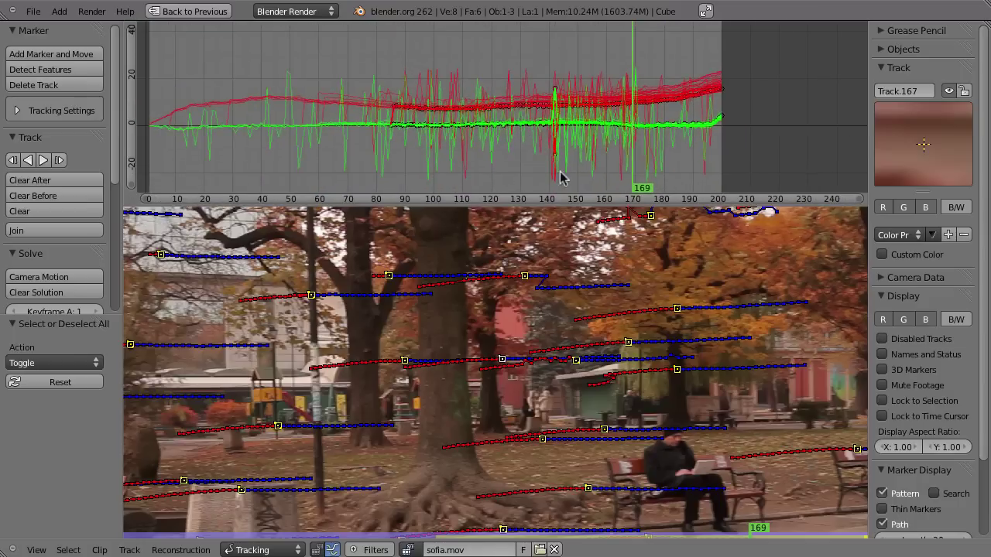
pyautogui.keyDown('ctrl'); pyautogui.moveTo(500, 121); pyautogui.dragTo(556, 117, button='middle'); pyautogui.keyUp('ctrl')
pyautogui.click(530, 162)
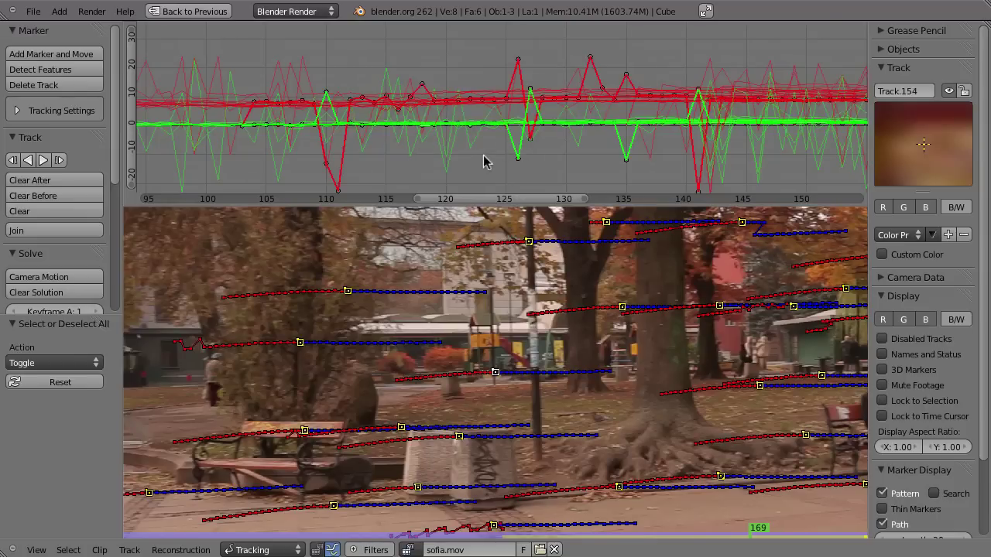
# Delete the spiking curves of Track.087 and Track.060 from the tracking graph.
pyautogui.click(454, 148)
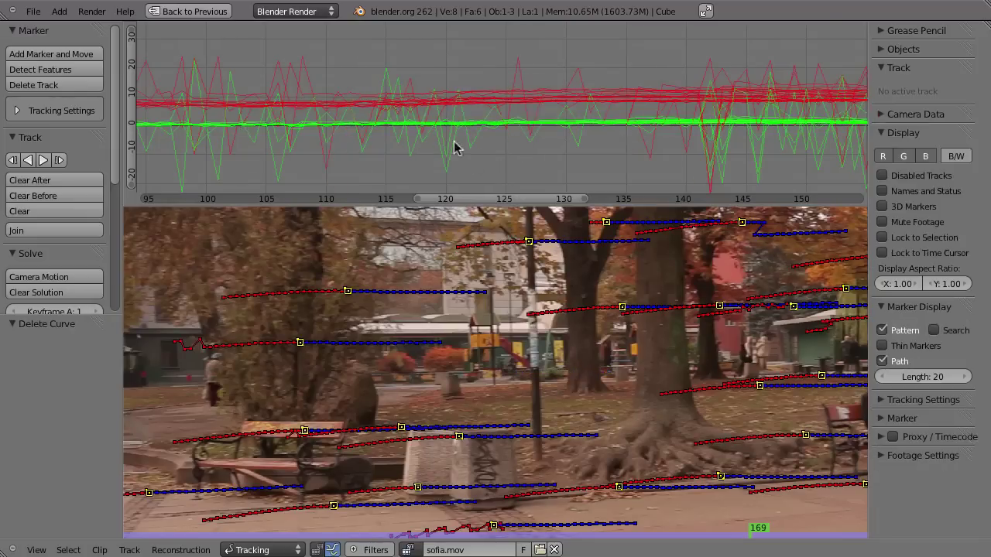
pyautogui.click(445, 154)
pyautogui.press('x')
pyautogui.click(468, 147)
pyautogui.moveTo(464, 150)
pyautogui.keyDown('ctrl'); pyautogui.mouseDown(button='middle')
pyautogui.moveTo(573, 139)
pyautogui.moveTo(500, 151)
pyautogui.mouseUp(button='middle'); pyautogui.keyUp('ctrl')
pyautogui.click(484, 160)
pyautogui.press('x')
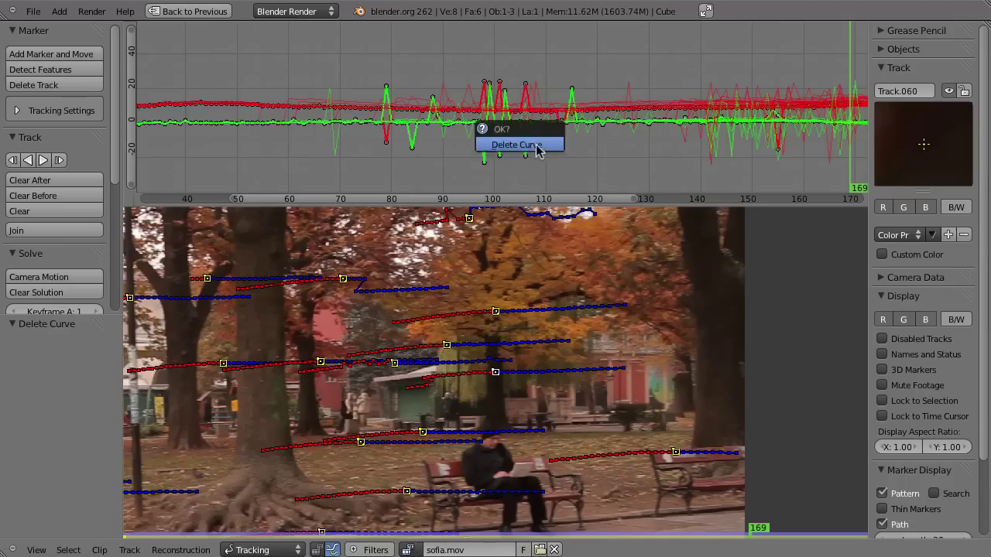
pyautogui.click(534, 148)
# Delete Track.132's curve and one more spiking curve, panning the graph across the clip.
pyautogui.click(483, 140)
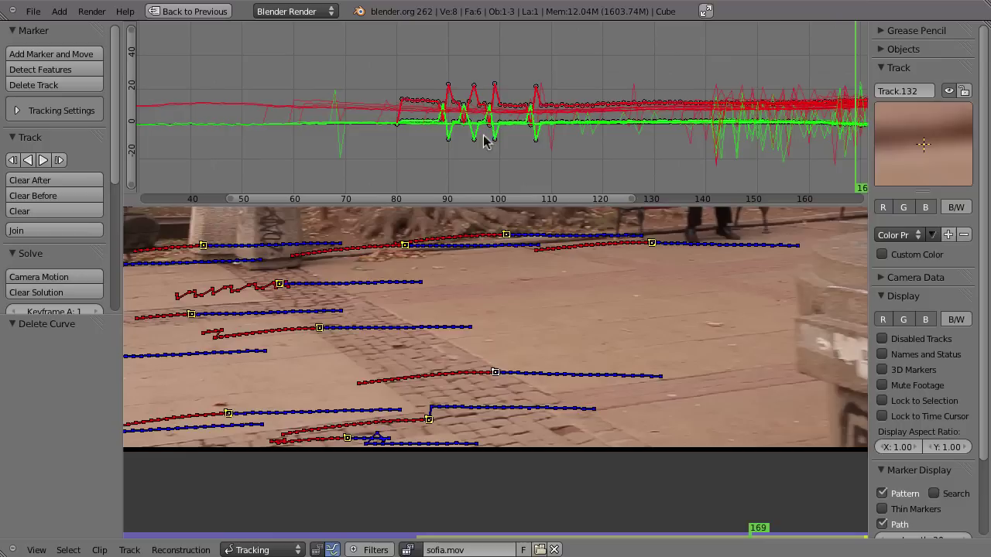
pyautogui.click(478, 146)
pyautogui.moveTo(547, 151); pyautogui.dragTo(474, 159, button='middle')
pyautogui.click(464, 155)
pyautogui.press('x')
pyautogui.click(445, 153)
pyautogui.scroll(-3, 629, 140)
pyautogui.moveTo(577, 150); pyautogui.dragTo(489, 153, button='middle')
pyautogui.scroll(2, 581, 126)
pyautogui.moveTo(544, 136); pyautogui.dragTo(701, 140, button='middle')
# Select Track.129's spiking curve and zoom the graph to frames around 88–150.
pyautogui.scroll(-2, 640, 139)
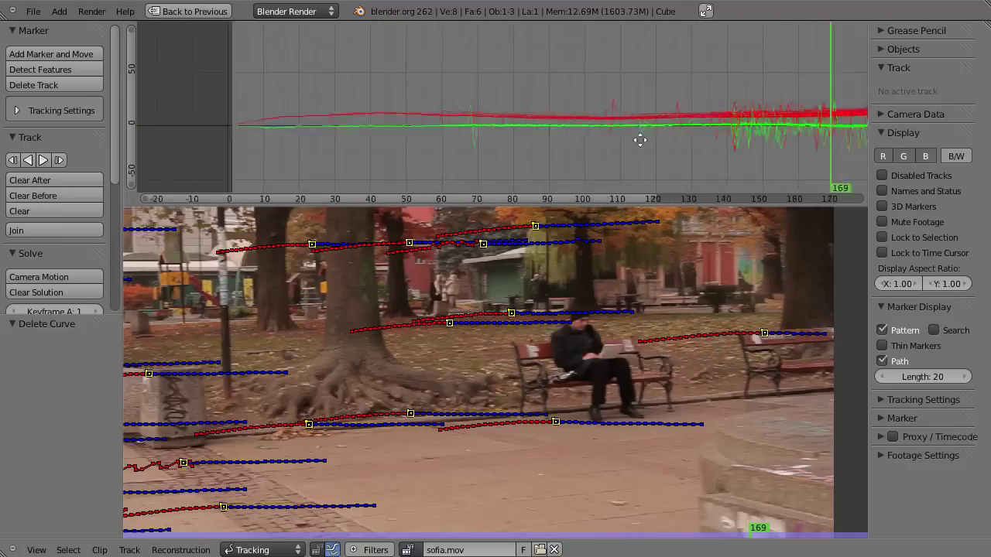
pyautogui.scroll(-2, 624, 139)
pyautogui.scroll(3, 561, 137)
pyautogui.scroll(1, 411, 144)
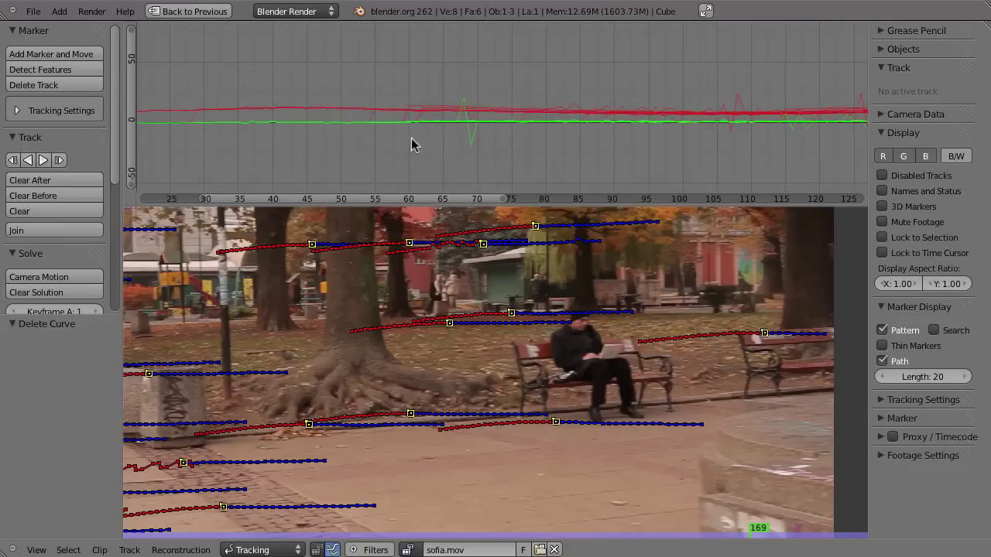
pyautogui.click(466, 146)
pyautogui.scroll(-3, 517, 144)
pyautogui.scroll(-3, 504, 137)
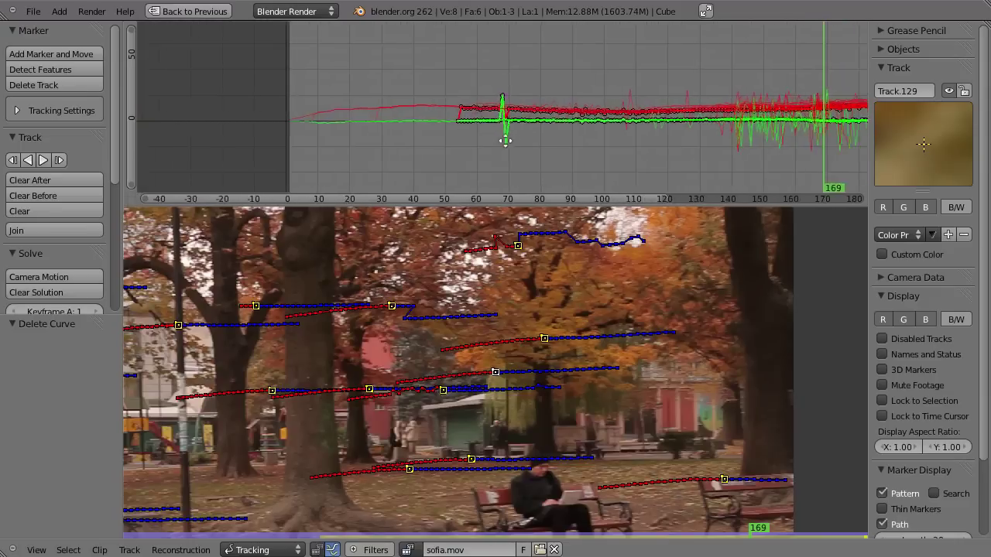
pyautogui.moveTo(504, 137); pyautogui.dragTo(570, 142, button='middle')
pyautogui.scroll(2, 577, 128)
pyautogui.scroll(1, 516, 129)
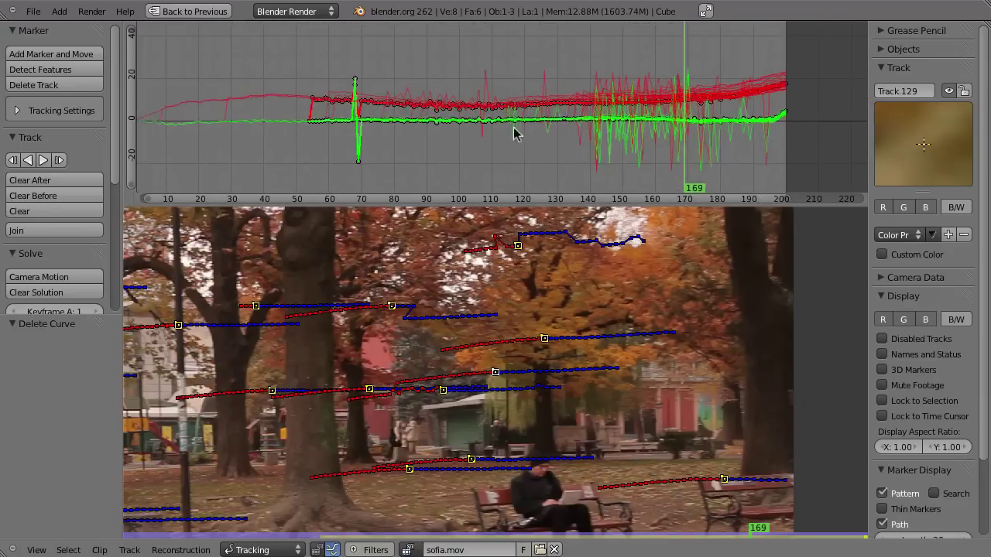
pyautogui.scroll(3, 562, 95)
pyautogui.scroll(2, 534, 77)
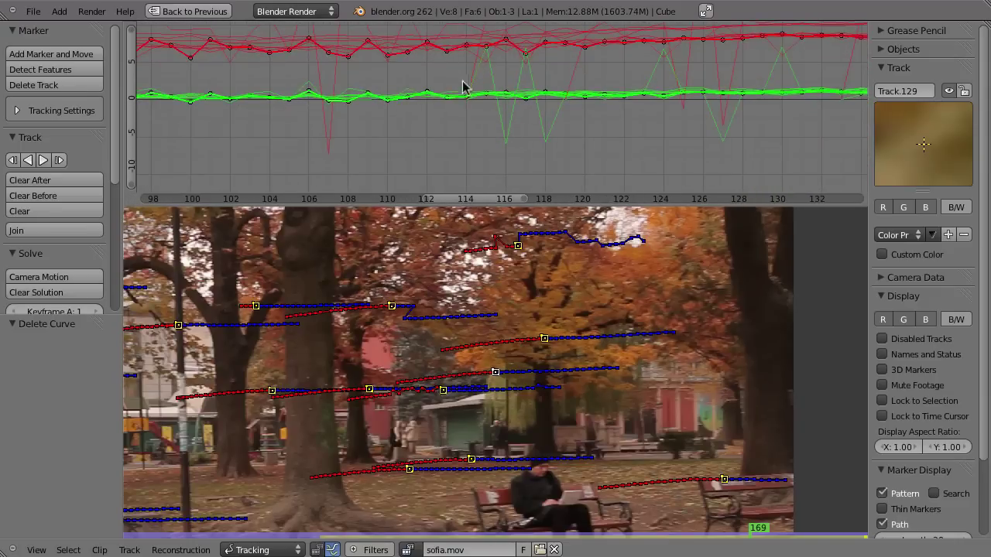
pyautogui.scroll(-2, 457, 116)
pyautogui.scroll(-1, 469, 96)
pyautogui.scroll(-2, 471, 109)
pyautogui.moveTo(472, 109); pyautogui.dragTo(479, 121, button='middle')
pyautogui.scroll(2, 480, 122)
pyautogui.scroll(2, 513, 121)
# Scrub frames 128–141 to inspect Track.129's marker, then fit all curves in the graph.
pyautogui.click(627, 76)
pyautogui.moveTo(606, 77)
pyautogui.mouseDown()
pyautogui.moveTo(471, 85)
pyautogui.moveTo(770, 77)
pyautogui.moveTo(517, 96)
pyautogui.moveTo(544, 101)
pyautogui.mouseUp()
pyautogui.scroll(1, 325, 410)
pyautogui.scroll(2, 387, 402)
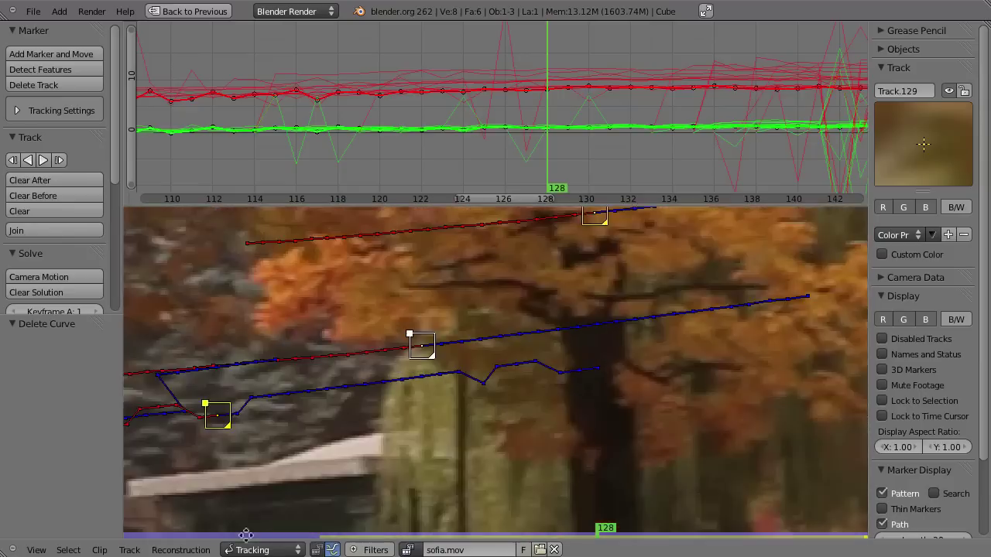
pyautogui.scroll(1, 396, 411)
pyautogui.moveTo(591, 117)
pyautogui.mouseDown()
pyautogui.moveTo(608, 161)
pyautogui.moveTo(800, 147)
pyautogui.moveTo(588, 161)
pyautogui.mouseUp()
pyautogui.scroll(-1, 394, 471)
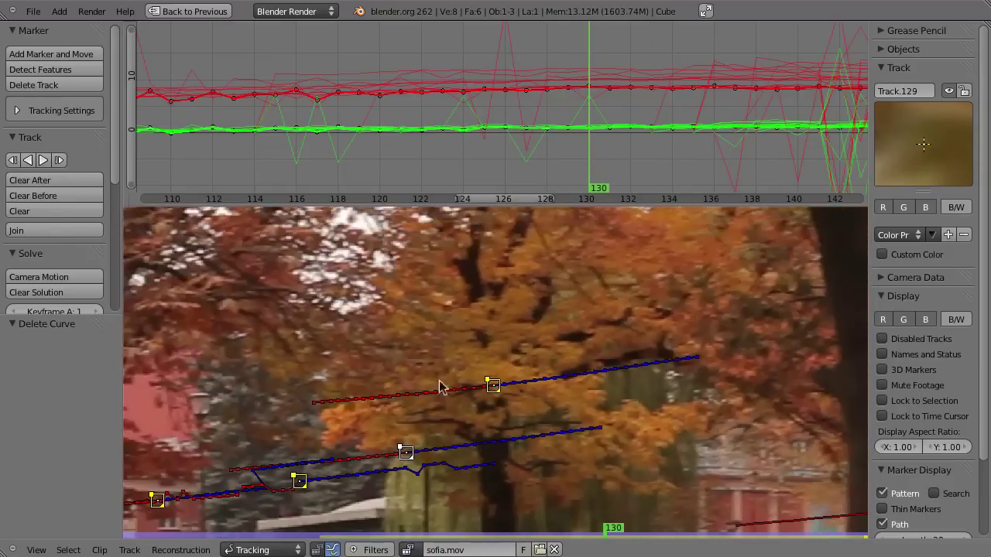
pyautogui.scroll(-1, 441, 382)
pyautogui.scroll(-1, 504, 385)
pyautogui.scroll(3, 496, 399)
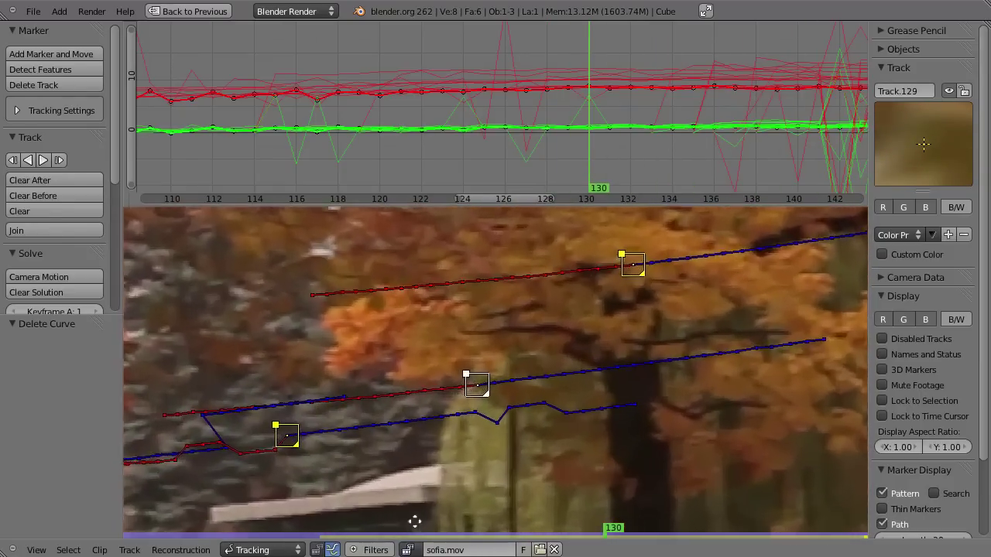
pyautogui.scroll(1, 472, 383)
pyautogui.scroll(2, 452, 371)
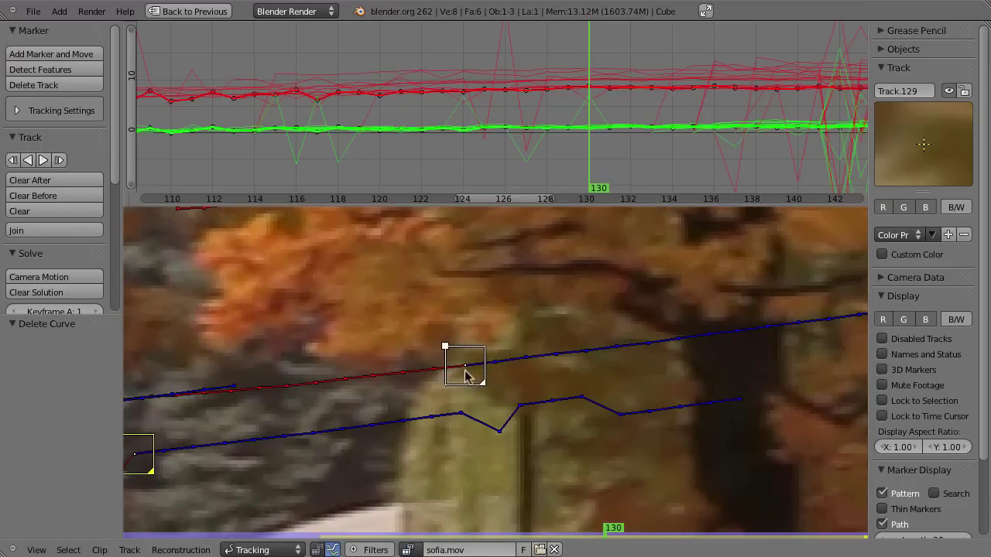
pyautogui.press('Home')
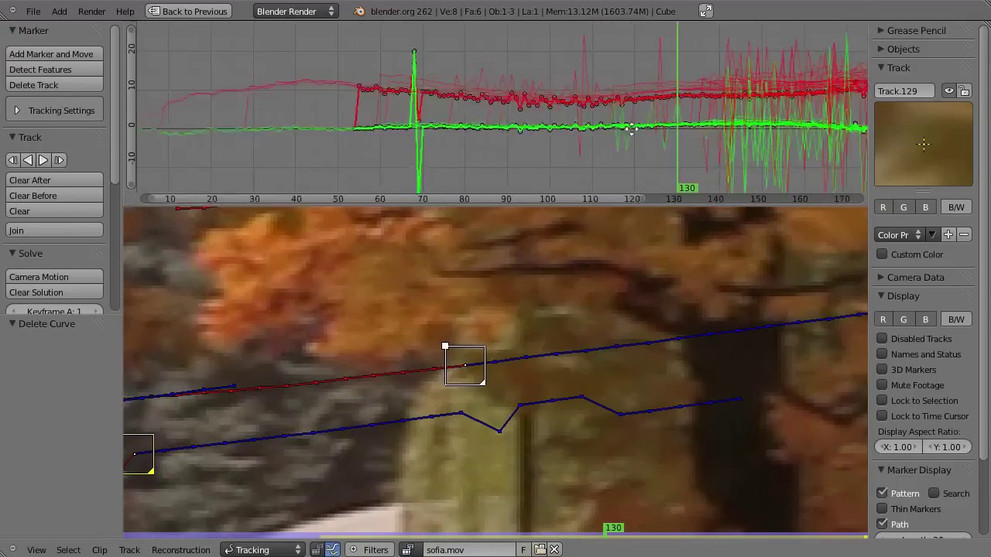
# Isolate Track.129 with the view locked to its marker, check the jump, and delete it.
pyautogui.press('a')
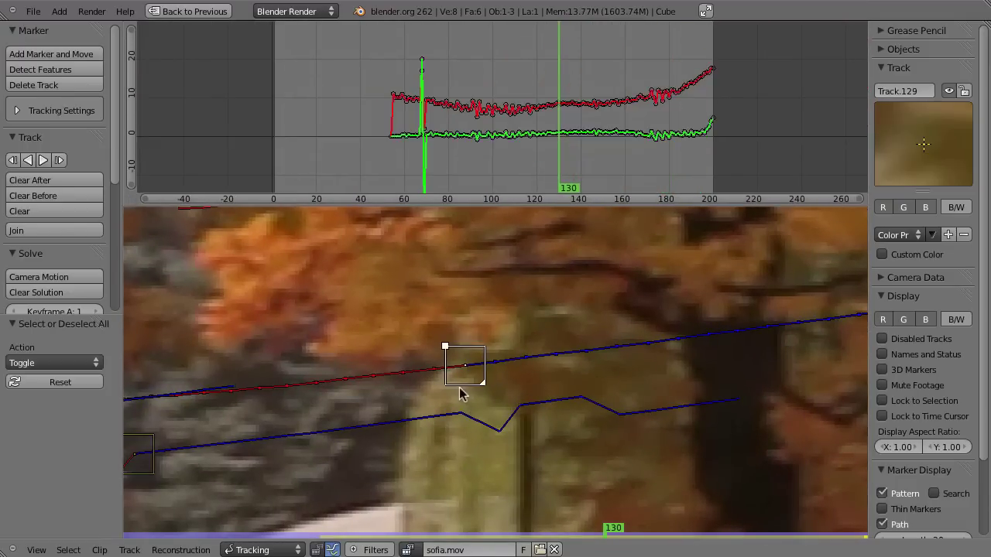
pyautogui.moveTo(563, 133)
pyautogui.mouseDown()
pyautogui.moveTo(593, 159)
pyautogui.moveTo(570, 165)
pyautogui.moveTo(552, 159)
pyautogui.moveTo(669, 145)
pyautogui.moveTo(526, 168)
pyautogui.moveTo(574, 167)
pyautogui.moveTo(636, 158)
pyautogui.moveTo(461, 166)
pyautogui.moveTo(546, 177)
pyautogui.moveTo(624, 170)
pyautogui.moveTo(415, 186)
pyautogui.moveTo(438, 194)
pyautogui.moveTo(382, 202)
pyautogui.moveTo(434, 201)
pyautogui.moveTo(424, 204)
pyautogui.mouseUp()
pyautogui.press('l')
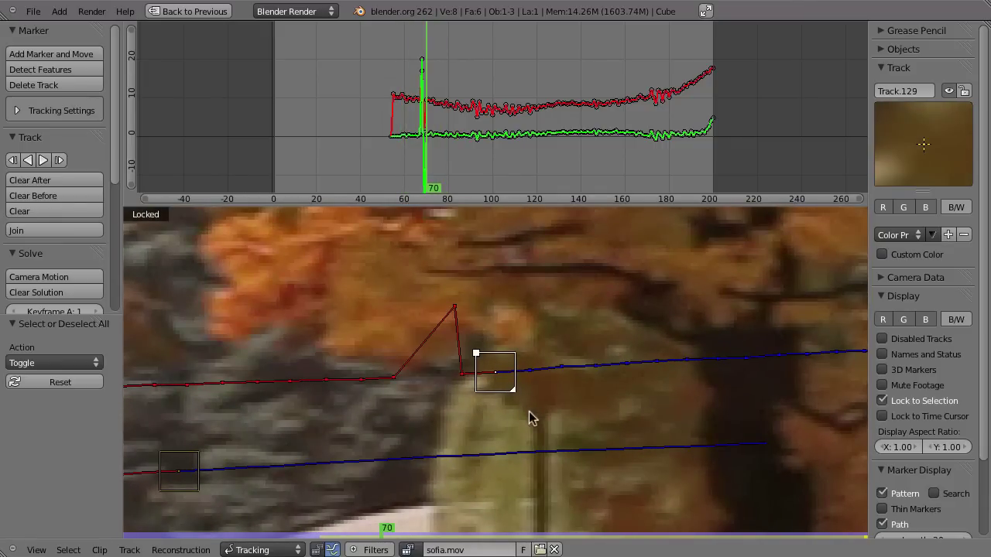
pyautogui.press('x')
pyautogui.click(515, 410)
# Reselect all tracks and delete Track.015's spiking curve near frame 41.
pyautogui.press('a')
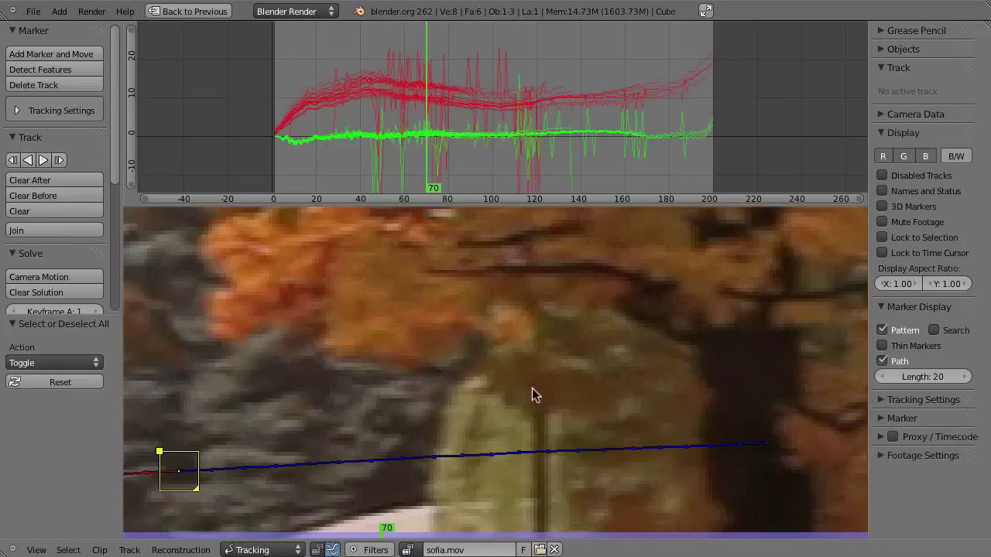
pyautogui.moveTo(499, 120)
pyautogui.keyDown('ctrl'); pyautogui.mouseDown(button='middle')
pyautogui.moveTo(491, 144)
pyautogui.moveTo(504, 117)
pyautogui.moveTo(614, 160)
pyautogui.moveTo(467, 164)
pyautogui.mouseUp(button='middle'); pyautogui.keyUp('ctrl')
pyautogui.click(468, 164)
pyautogui.moveTo(626, 145)
pyautogui.keyDown('ctrl'); pyautogui.mouseDown(button='middle')
pyautogui.moveTo(609, 146)
pyautogui.moveTo(598, 170)
pyautogui.mouseUp(button='middle'); pyautogui.keyUp('ctrl')
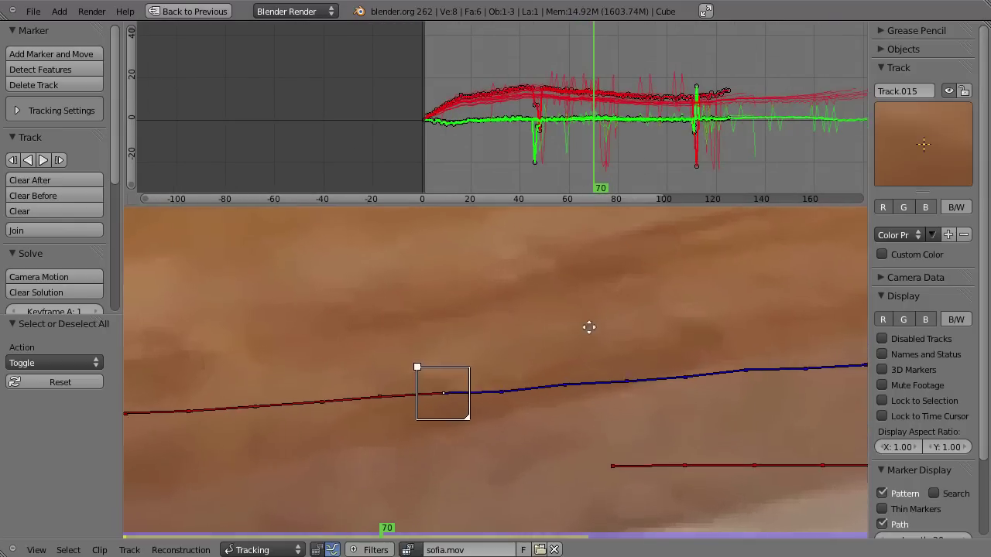
pyautogui.scroll(-3, 591, 327)
pyautogui.scroll(-3, 655, 261)
pyautogui.scroll(-2, 622, 305)
pyautogui.moveTo(539, 155)
pyautogui.mouseDown()
pyautogui.moveTo(529, 157)
pyautogui.moveTo(580, 148)
pyautogui.moveTo(479, 164)
pyautogui.moveTo(569, 177)
pyautogui.mouseUp()
pyautogui.press('x')
pyautogui.click(569, 177)
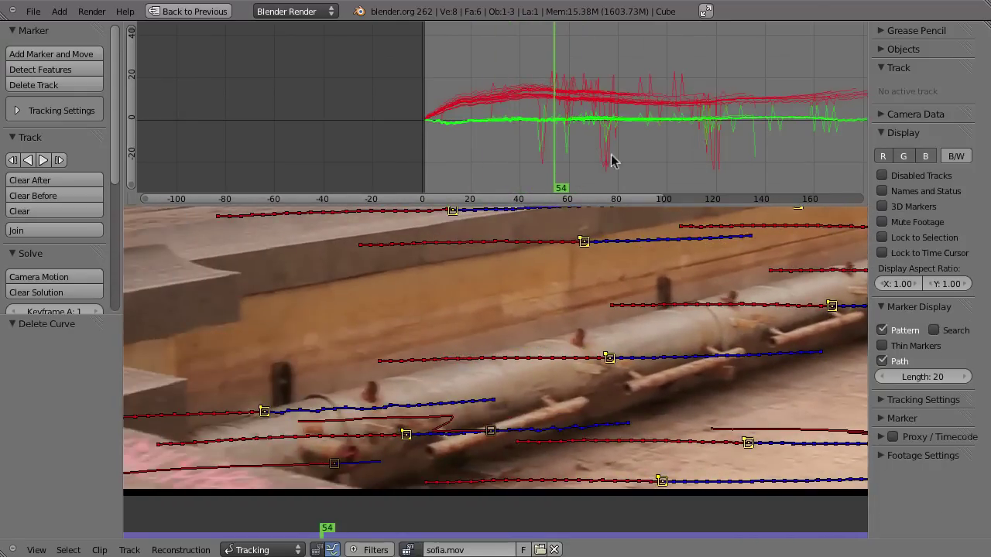
# Try deleting Track.052's curve several times, undoing each deletion.
pyautogui.click(608, 157)
pyautogui.scroll(3, 670, 137)
pyautogui.moveTo(671, 137); pyautogui.dragTo(562, 155, button='middle')
pyautogui.press('x')
pyautogui.hotkey('ctrl', 'z')
pyautogui.press('x')
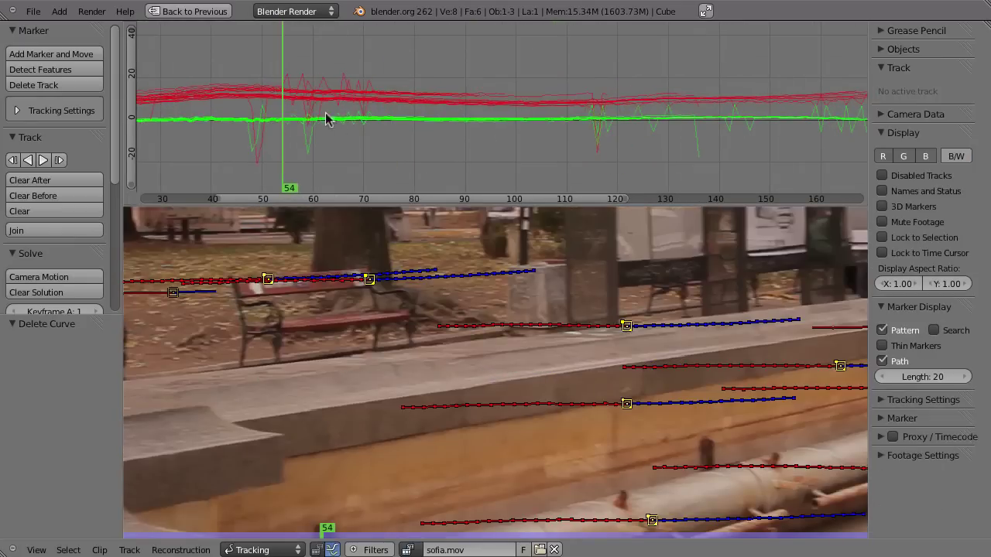
pyautogui.hotkey('ctrl', 'z')
pyautogui.press('x')
pyautogui.press('x')
pyautogui.press('Return')
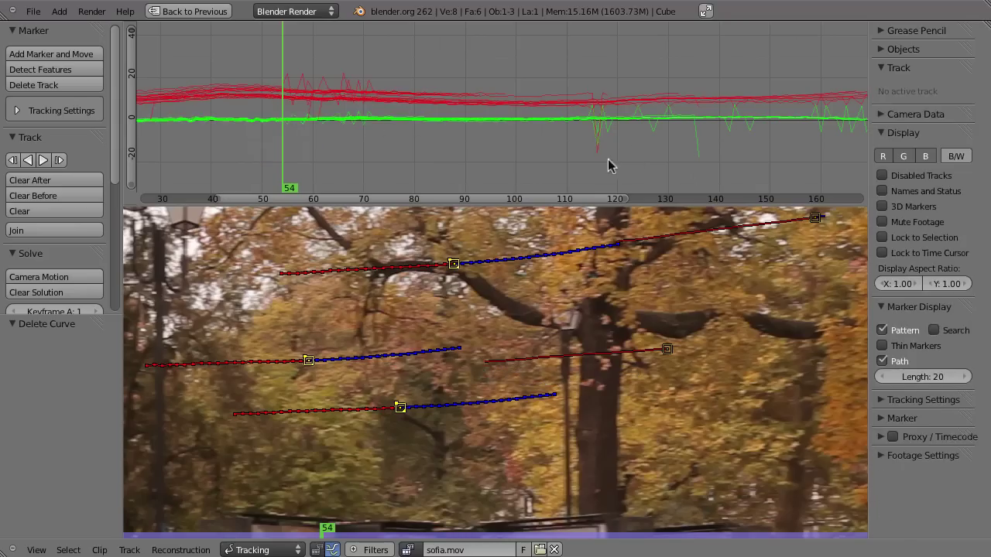
pyautogui.hotkey('ctrl', 'z')
pyautogui.press('x')
# Select Track.084 and scrub the graph around its spike near frame 137.
pyautogui.click(696, 155)
pyautogui.moveTo(697, 161); pyautogui.dragTo(608, 163, button='middle')
pyautogui.scroll(-3, 567, 175)
pyautogui.scroll(2, 568, 170)
pyautogui.moveTo(572, 166); pyautogui.dragTo(603, 165)
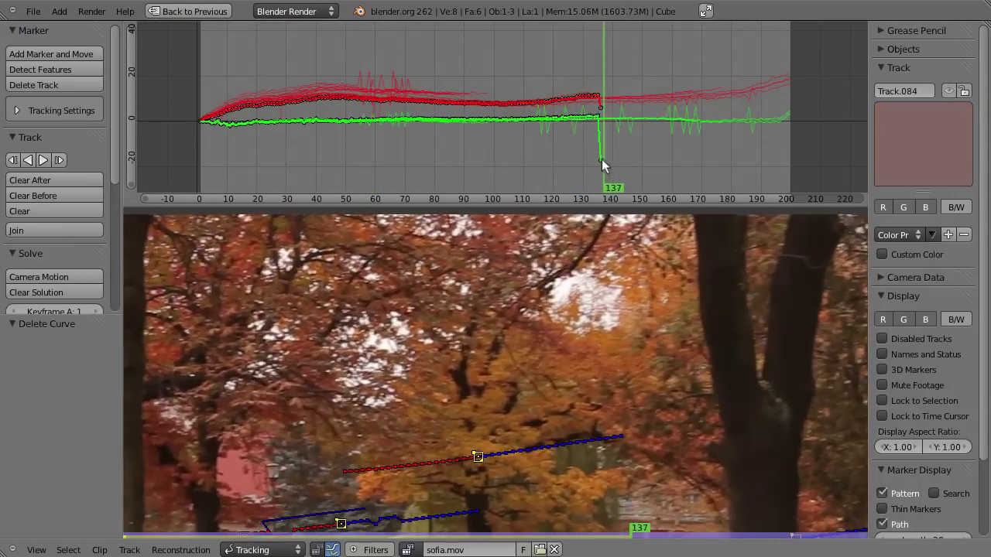
pyautogui.press('Left')
pyautogui.press('Left')
pyautogui.press('Left')
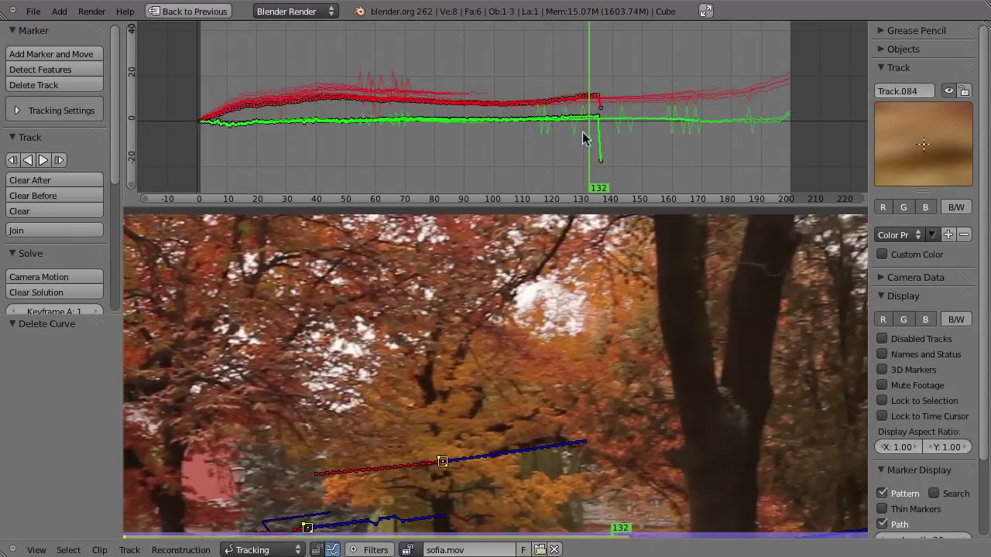
pyautogui.moveTo(584, 138)
pyautogui.keyDown('ctrl'); pyautogui.mouseDown(button='middle')
pyautogui.moveTo(624, 111)
pyautogui.moveTo(546, 129)
pyautogui.mouseUp(button='middle'); pyautogui.keyUp('ctrl')
pyautogui.moveTo(546, 129)
pyautogui.mouseDown()
pyautogui.moveTo(470, 141)
pyautogui.moveTo(239, 148)
pyautogui.moveTo(388, 138)
pyautogui.moveTo(273, 155)
pyautogui.moveTo(459, 166)
pyautogui.moveTo(359, 180)
pyautogui.moveTo(587, 164)
pyautogui.mouseUp()
pyautogui.click(282, 168)
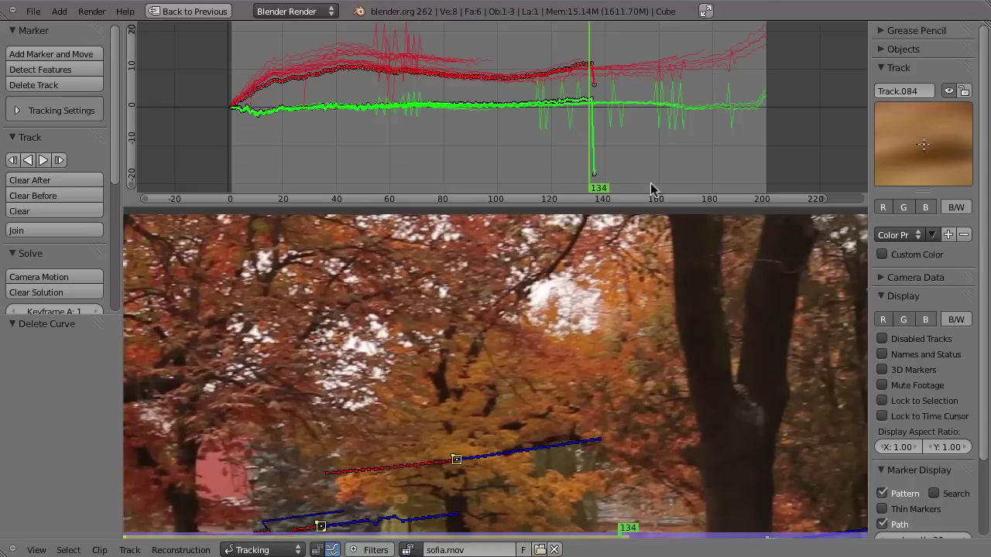
# Compare Track.084's marker at frames 135 and 136, starting and cancelling a marker move.
pyautogui.scroll(4, 679, 115)
pyautogui.scroll(2, 678, 115)
pyautogui.moveTo(422, 136); pyautogui.dragTo(438, 139)
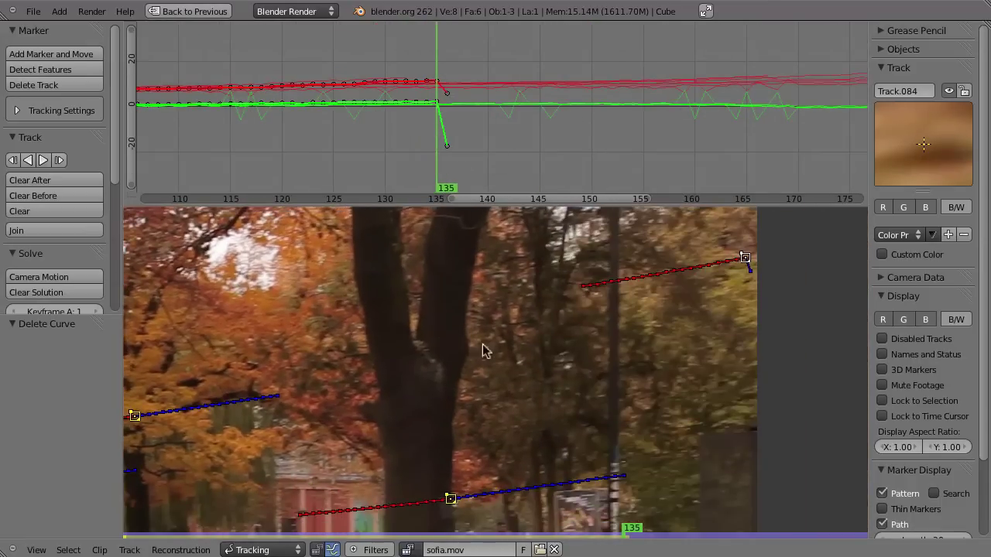
pyautogui.scroll(2, 464, 363)
pyautogui.scroll(2, 441, 410)
pyautogui.scroll(2, 371, 379)
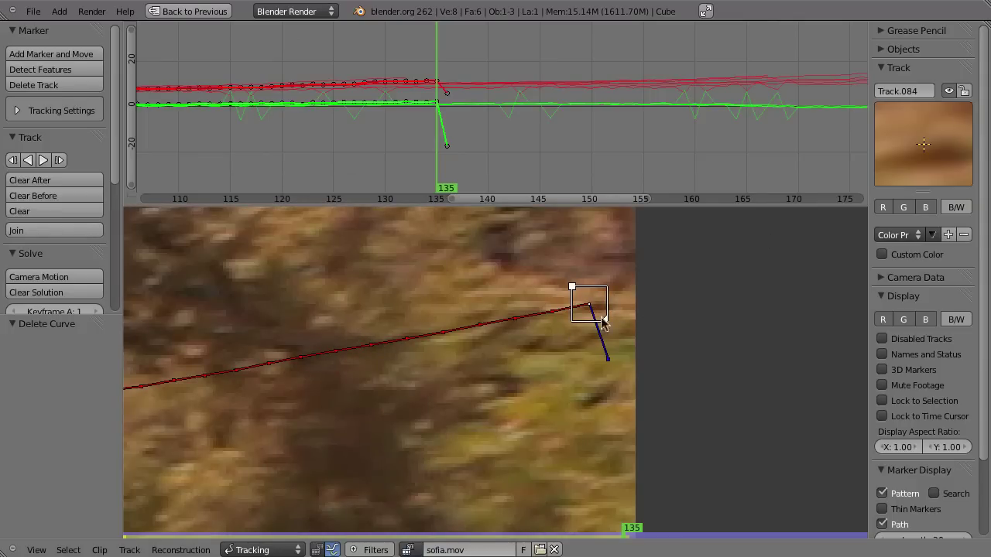
pyautogui.press('Right')
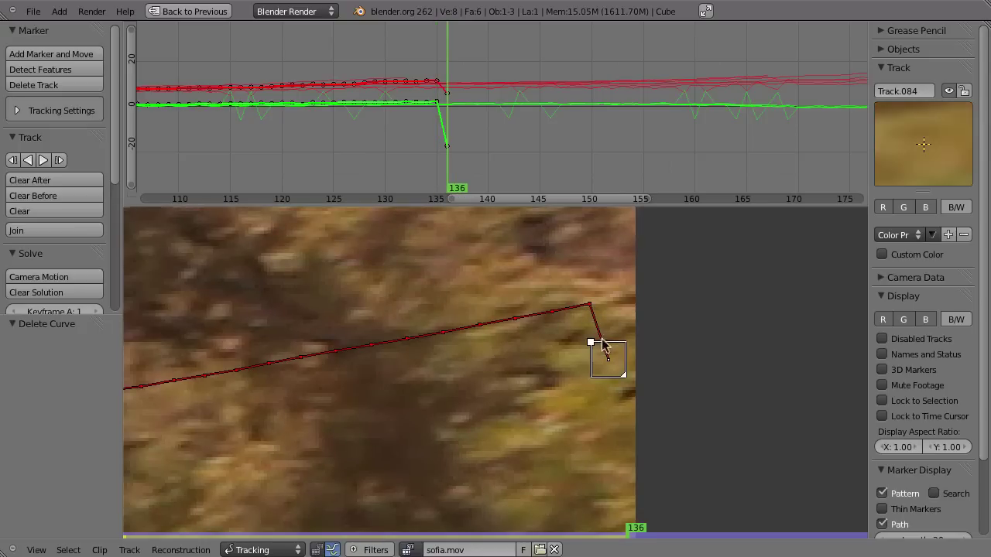
pyautogui.press('Left')
pyautogui.press('Right')
pyautogui.press('Left')
pyautogui.press('Right')
pyautogui.press('g')
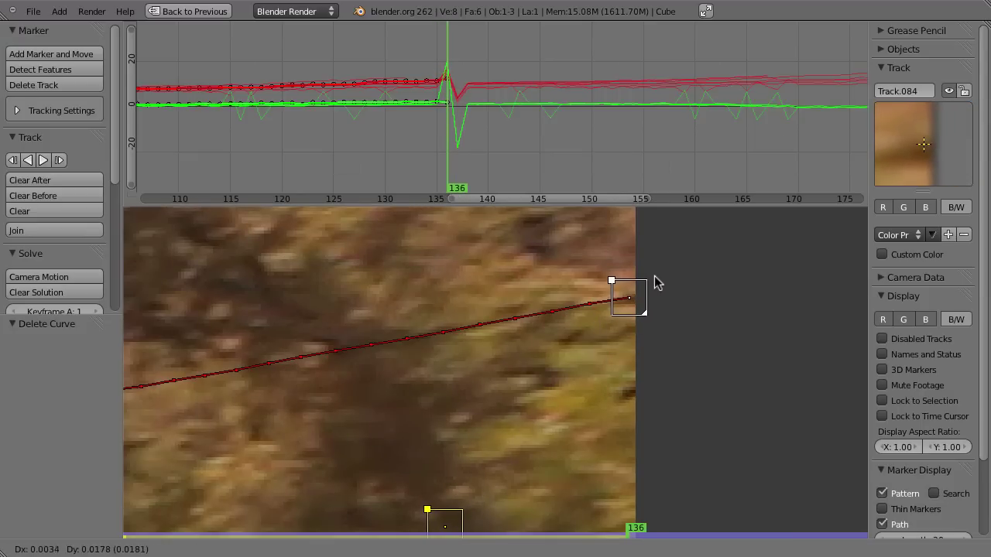
pyautogui.press('Escape')
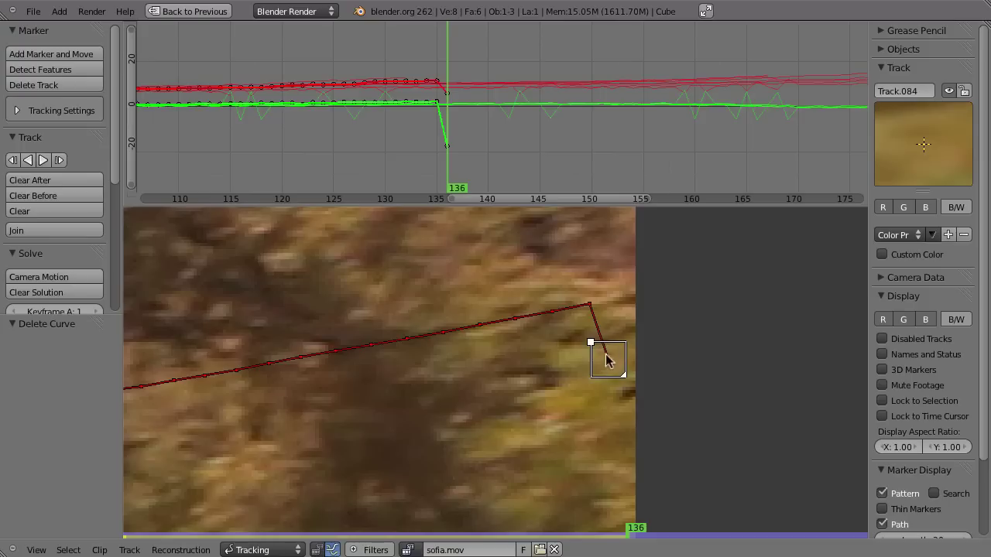
# Zoom the graph to frames 128–142, go to frame 136 and disable Track.084's marker.
pyautogui.press('Home')
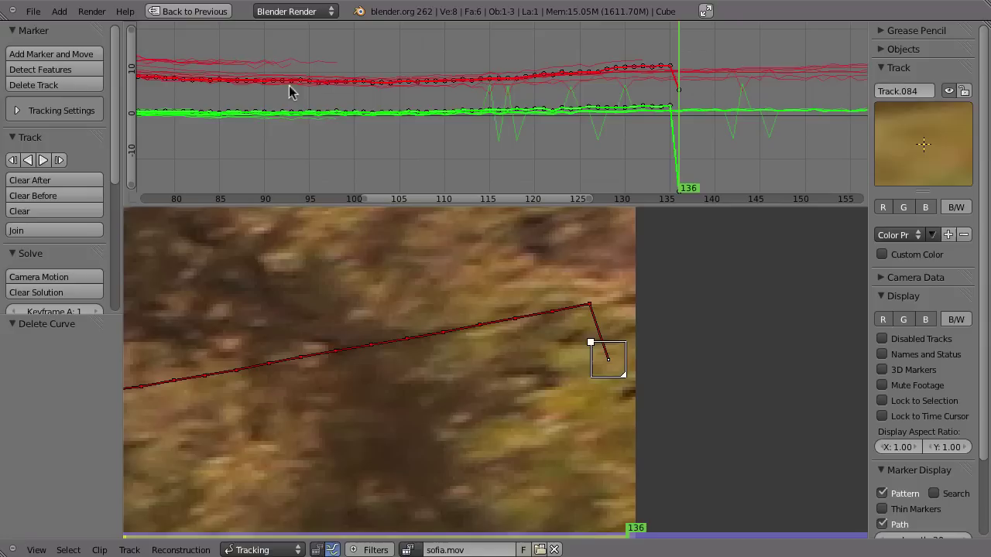
pyautogui.click(669, 85)
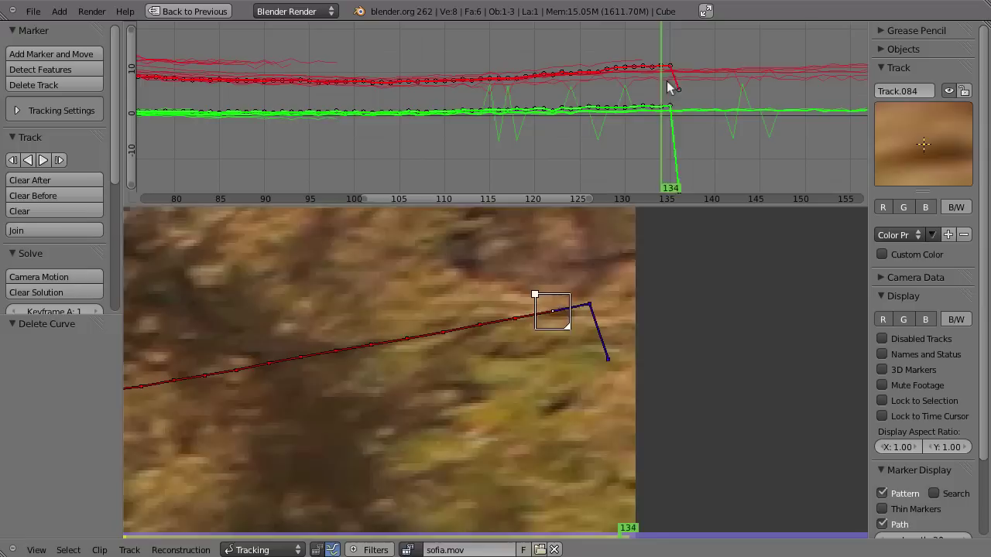
pyautogui.moveTo(665, 155)
pyautogui.keyDown('ctrl'); pyautogui.mouseDown(button='middle')
pyautogui.moveTo(593, 116)
pyautogui.moveTo(611, 93)
pyautogui.moveTo(501, 127)
pyautogui.mouseUp(button='middle'); pyautogui.keyUp('ctrl')
pyautogui.moveTo(501, 127)
pyautogui.mouseDown()
pyautogui.moveTo(347, 139)
pyautogui.moveTo(297, 77)
pyautogui.mouseUp()
pyautogui.moveTo(274, 83)
pyautogui.keyDown('ctrl'); pyautogui.mouseDown(button='middle')
pyautogui.moveTo(336, 116)
pyautogui.moveTo(223, 117)
pyautogui.mouseUp(button='middle'); pyautogui.keyUp('ctrl')
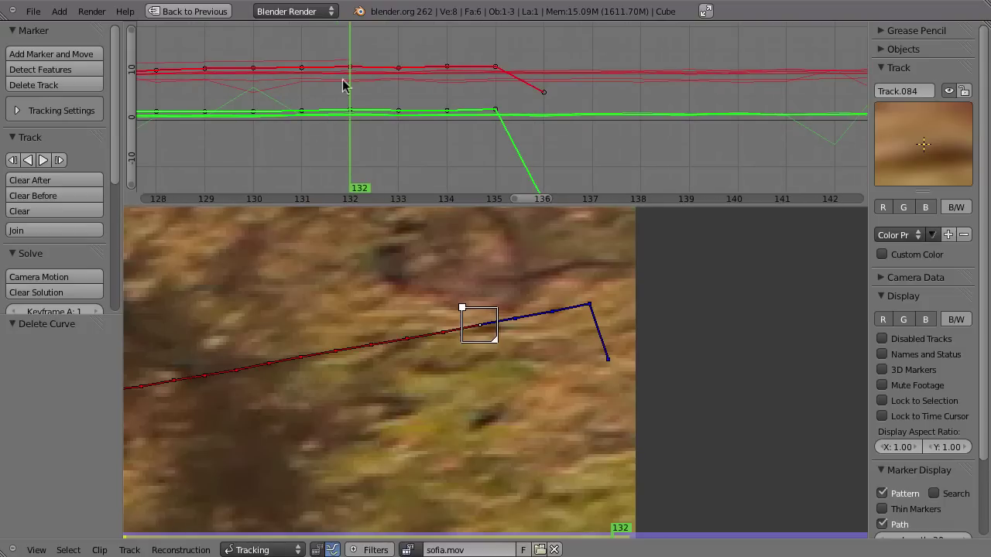
pyautogui.moveTo(346, 145); pyautogui.dragTo(502, 134)
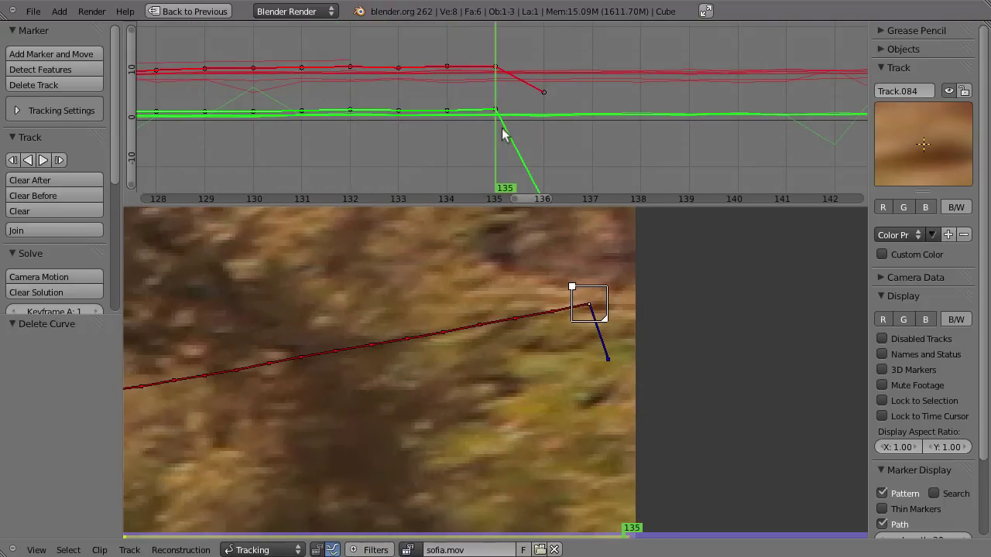
pyautogui.click(522, 166)
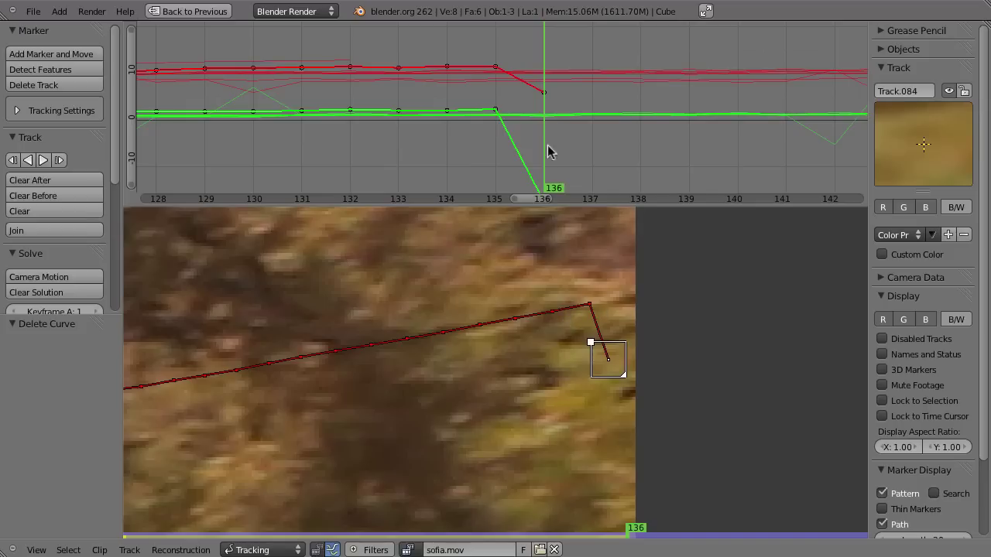
pyautogui.scroll(-2, 553, 163)
pyautogui.scroll(-1, 559, 173)
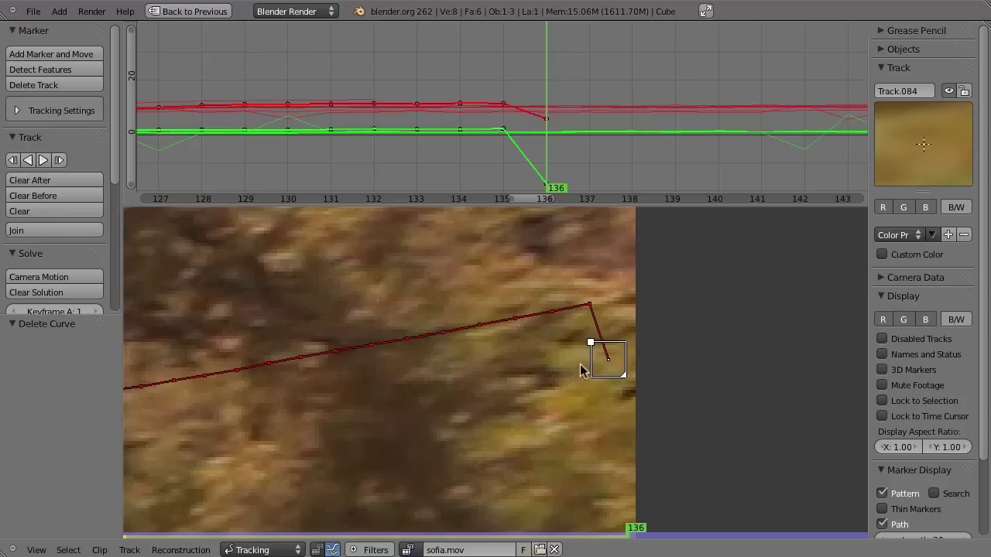
pyautogui.press('d')
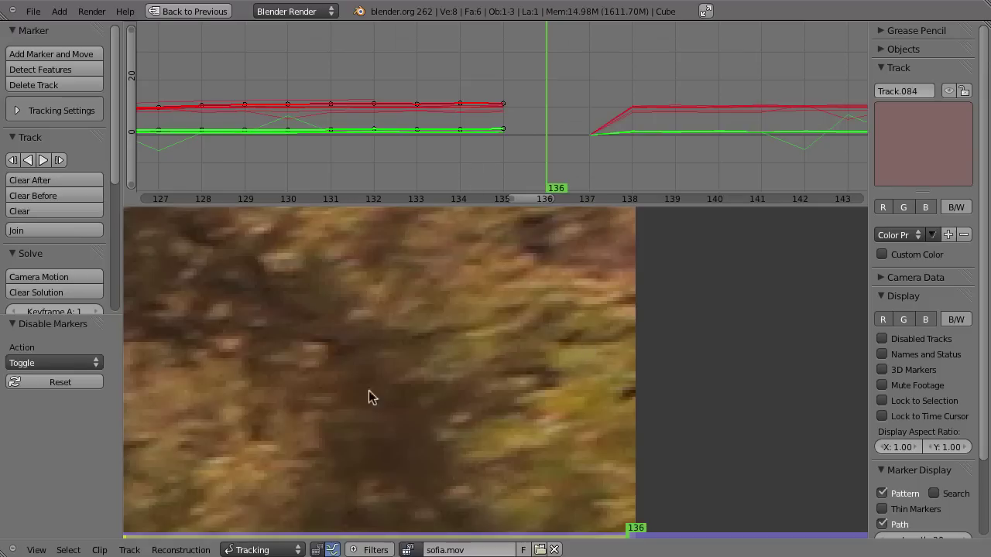
# Zoom out the footage and disable the tree-top track's marker at frame 136.
pyautogui.scroll(-5, 368, 390)
pyautogui.scroll(-3, 332, 393)
pyautogui.moveTo(332, 393); pyautogui.dragTo(493, 348, button='middle')
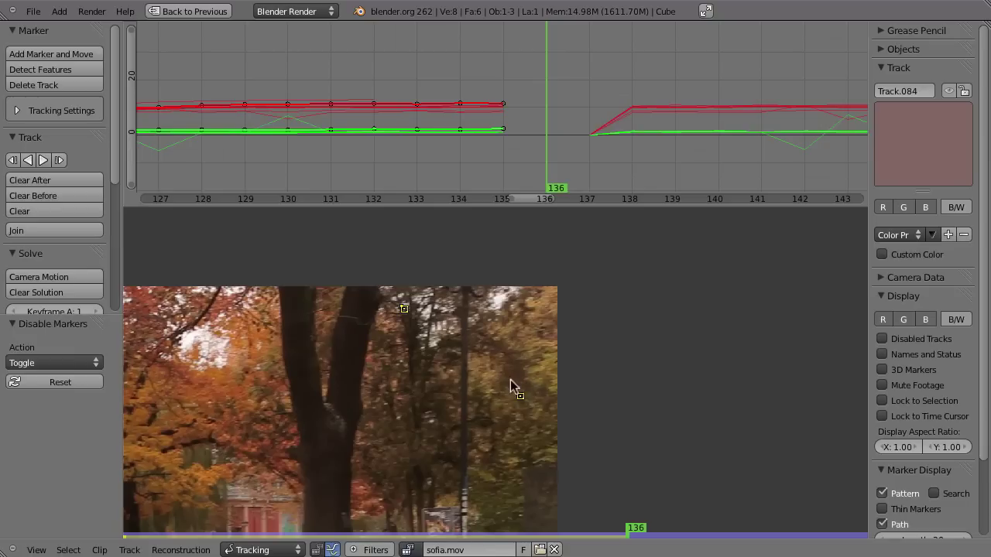
pyautogui.click(538, 375)
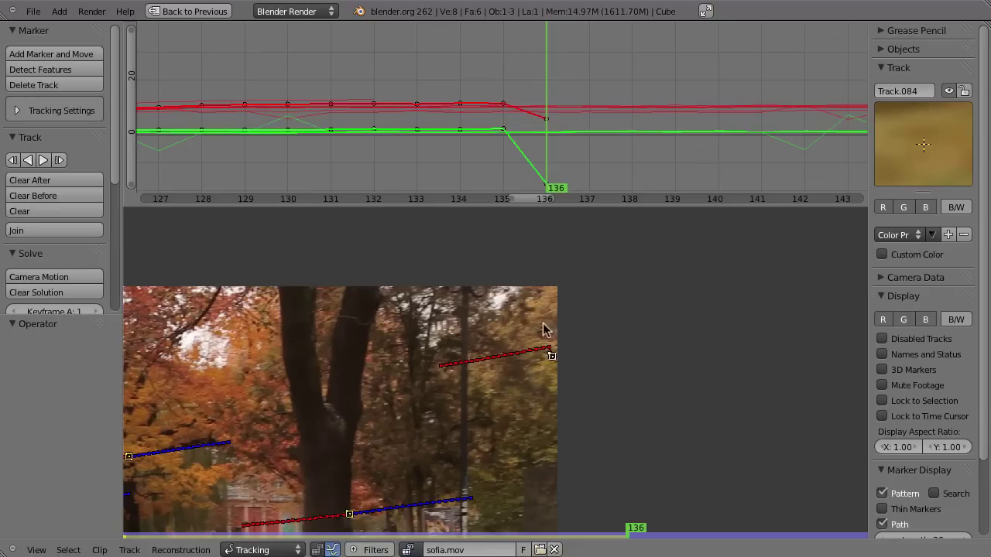
pyautogui.scroll(2, 564, 385)
pyautogui.scroll(3, 504, 366)
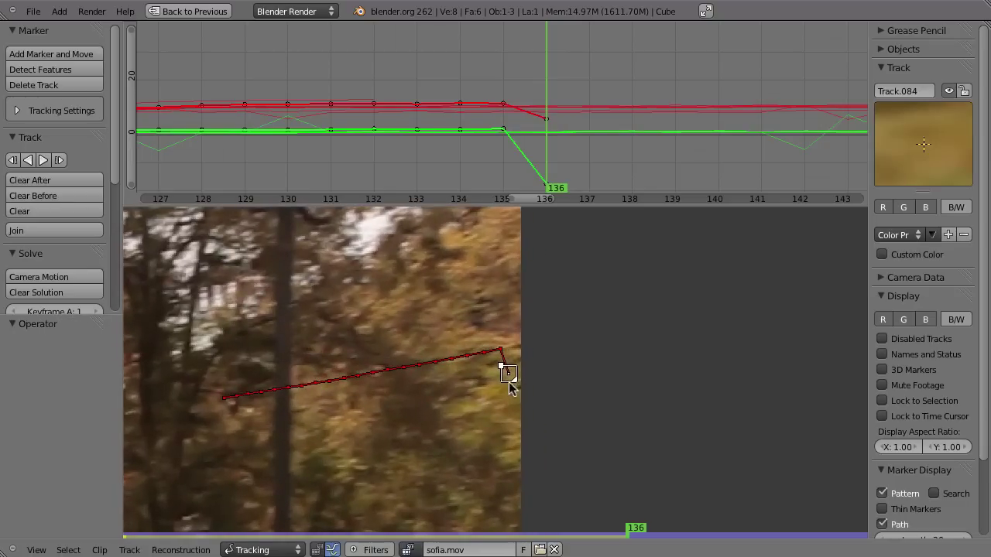
pyautogui.scroll(-3, 480, 401)
pyautogui.press('a')
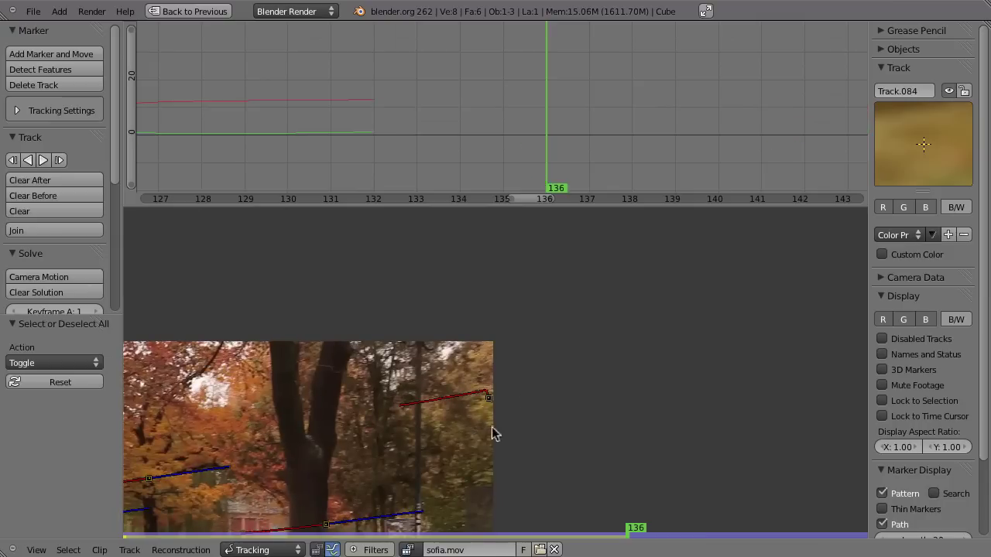
pyautogui.scroll(2, 487, 422)
pyautogui.scroll(1, 535, 383)
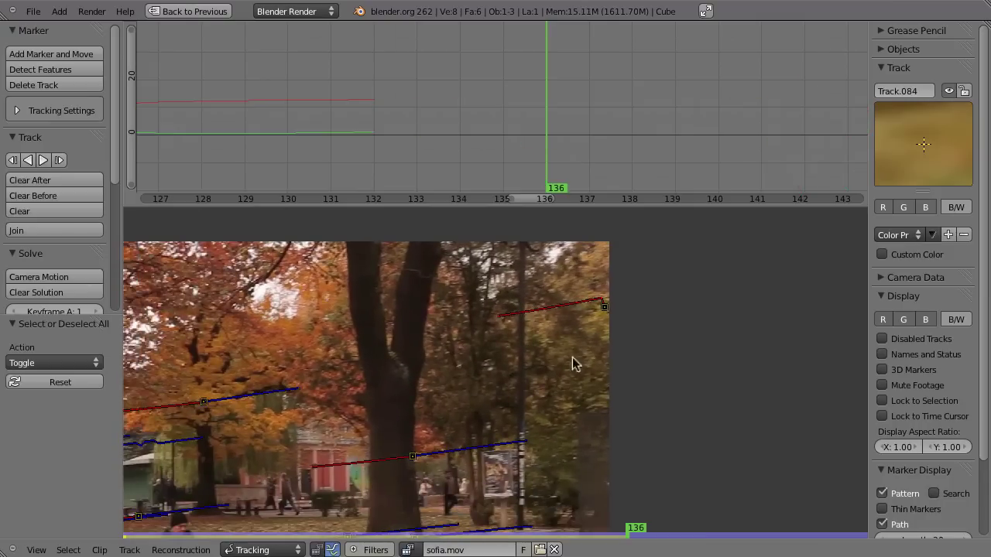
pyautogui.scroll(3, 445, 382)
pyautogui.click(509, 358)
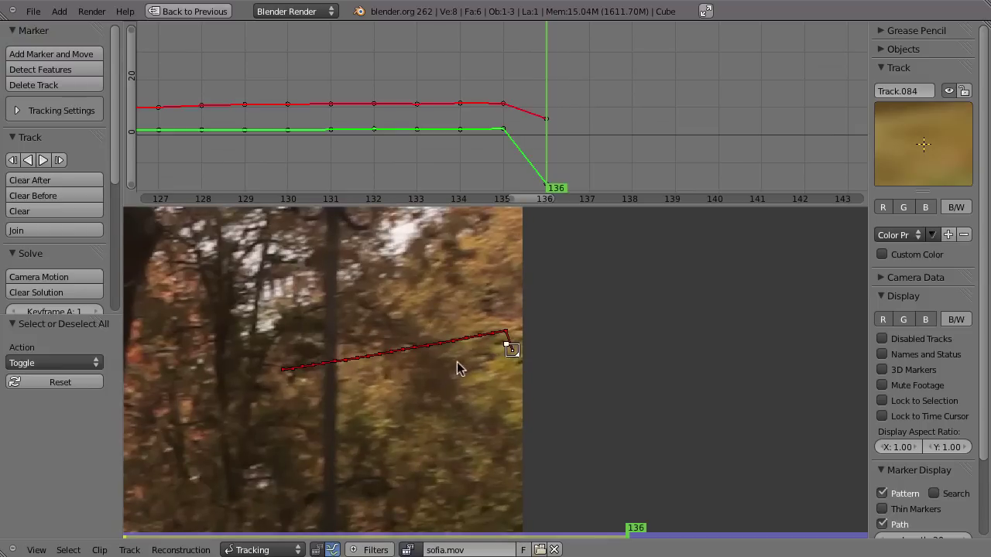
pyautogui.press('d')
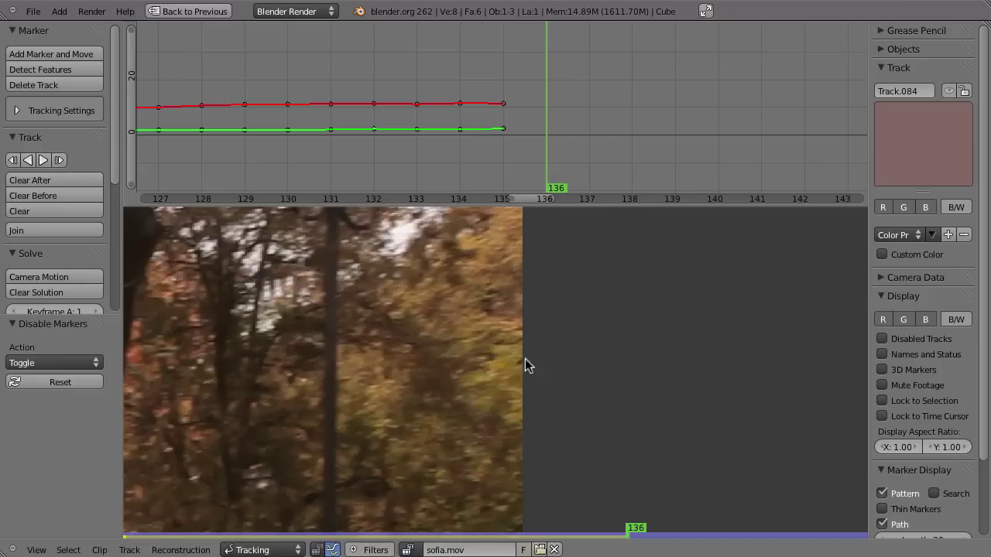
# Select all tracks and pan the footage toward the lower park tracks.
pyautogui.press('a')
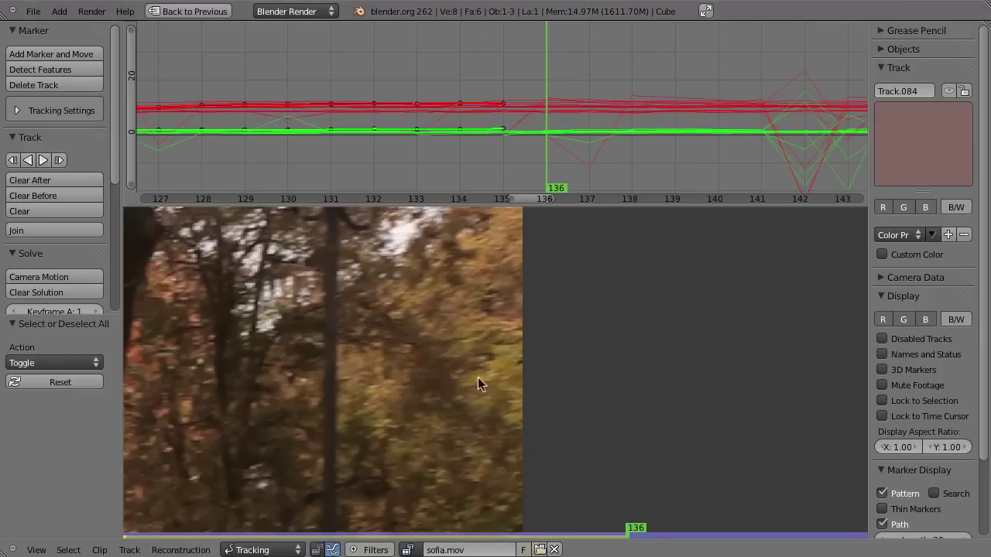
pyautogui.scroll(-2, 478, 377)
pyautogui.moveTo(475, 333); pyautogui.dragTo(573, 321, button='middle')
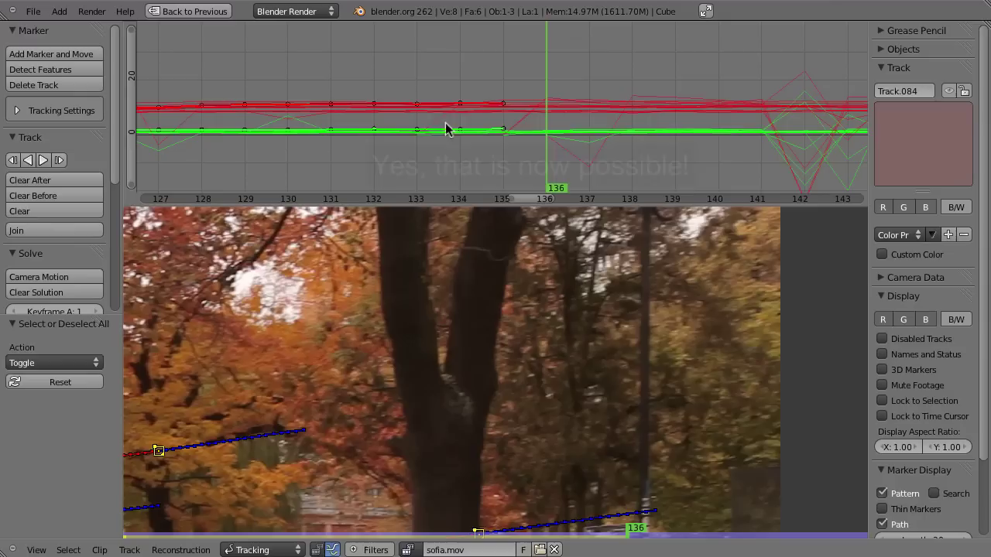
pyautogui.moveTo(214, 482)
pyautogui.mouseDown(button='middle')
pyautogui.moveTo(343, 434)
pyautogui.moveTo(455, 409)
pyautogui.moveTo(499, 379)
pyautogui.mouseUp(button='middle')
pyautogui.scroll(-2, 455, 402)
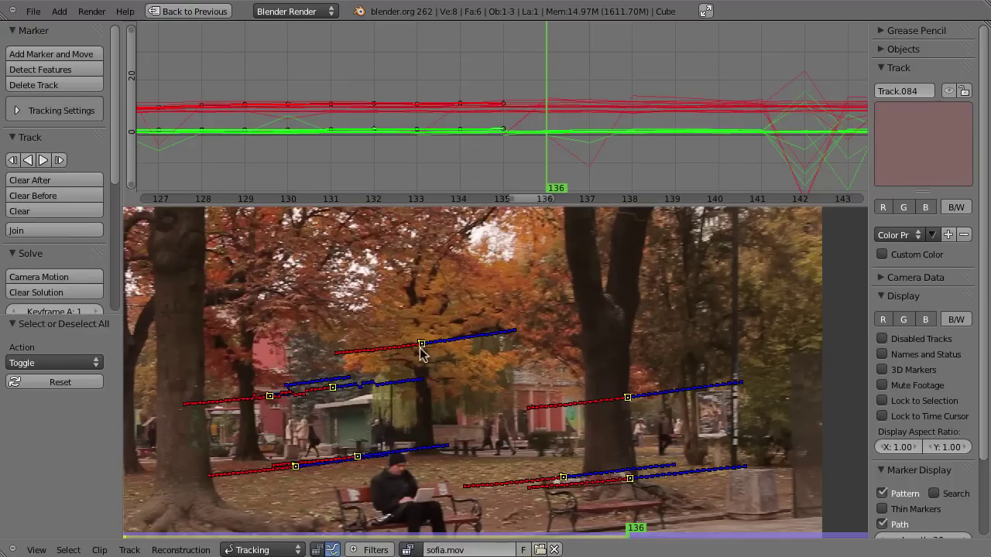
pyautogui.click(335, 397)
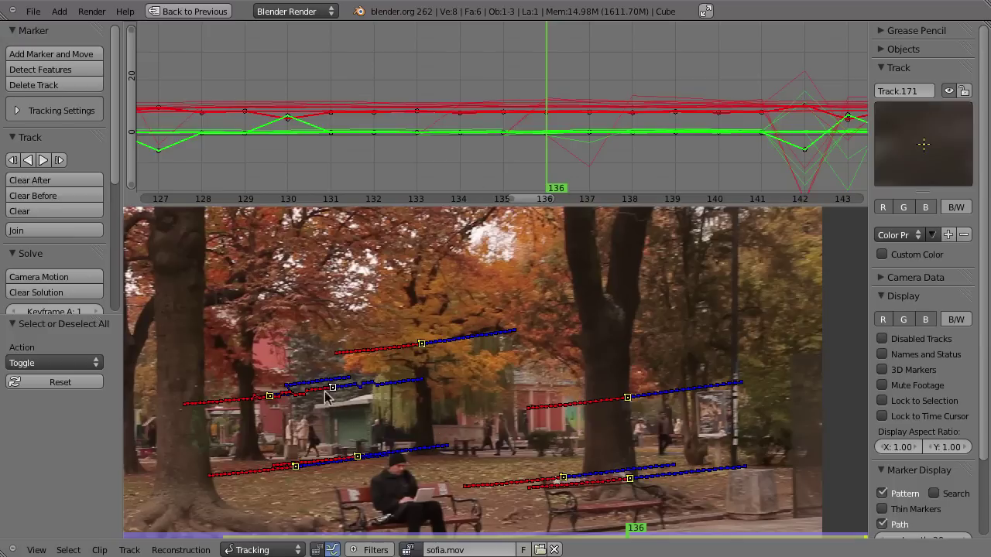
pyautogui.scroll(2, 338, 405)
pyautogui.scroll(-3, 577, 364)
pyautogui.scroll(3, 569, 348)
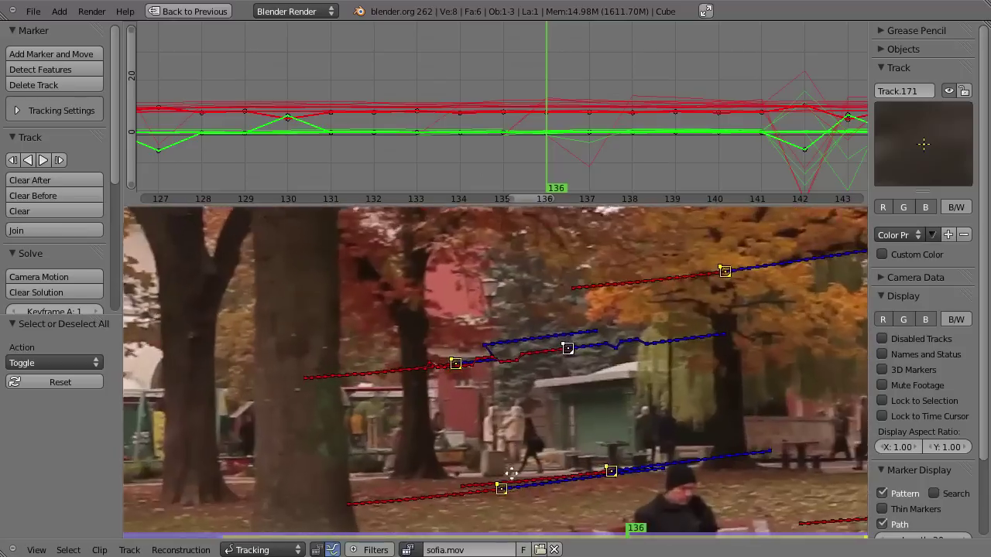
pyautogui.scroll(1, 597, 332)
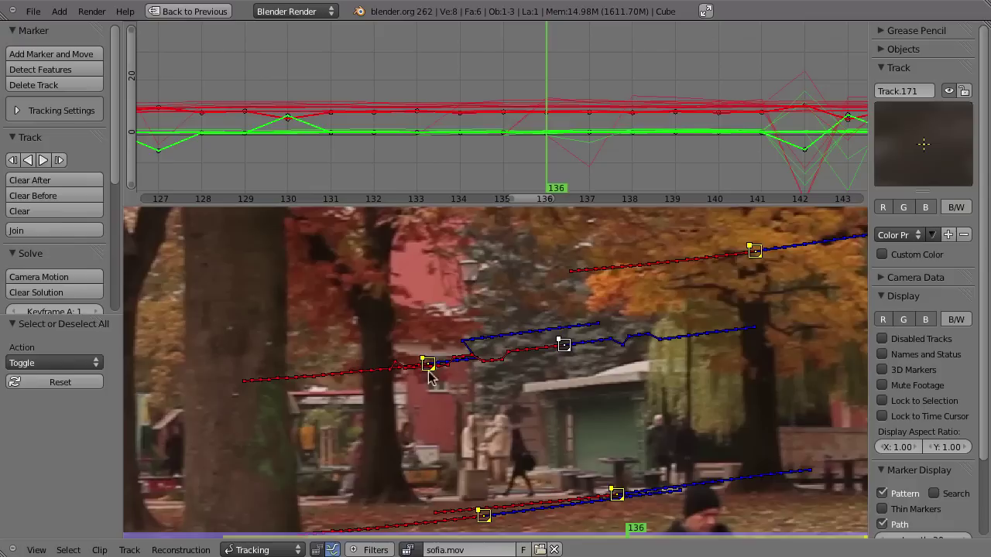
pyautogui.keyDown('ctrl'); pyautogui.moveTo(561, 116); pyautogui.dragTo(568, 73, button='middle'); pyautogui.keyUp('ctrl')
pyautogui.moveTo(571, 122)
pyautogui.keyDown('ctrl'); pyautogui.mouseDown(button='middle')
pyautogui.moveTo(560, 144)
pyautogui.moveTo(570, 91)
pyautogui.moveTo(559, 122)
pyautogui.mouseUp(button='middle'); pyautogui.keyUp('ctrl')
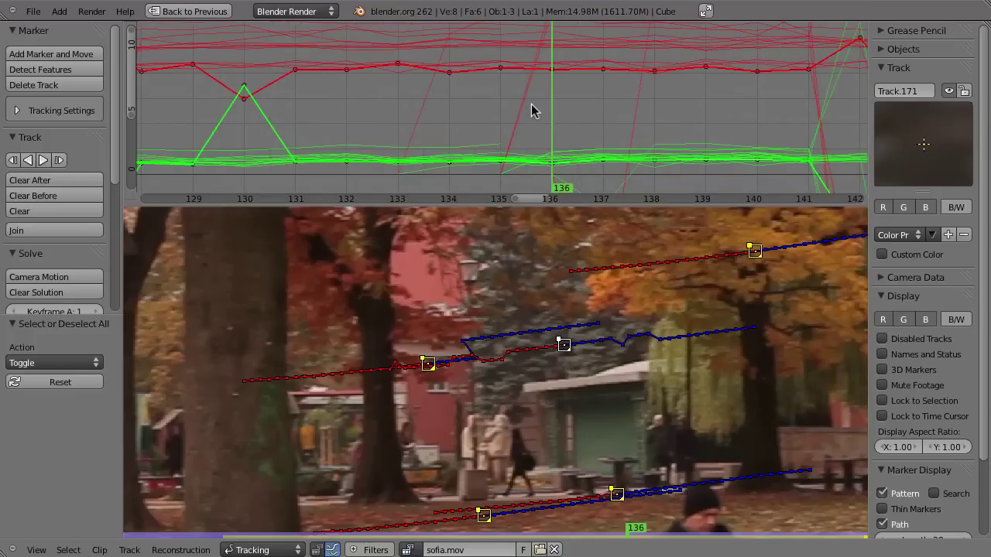
pyautogui.press('x')
pyautogui.click(539, 105)
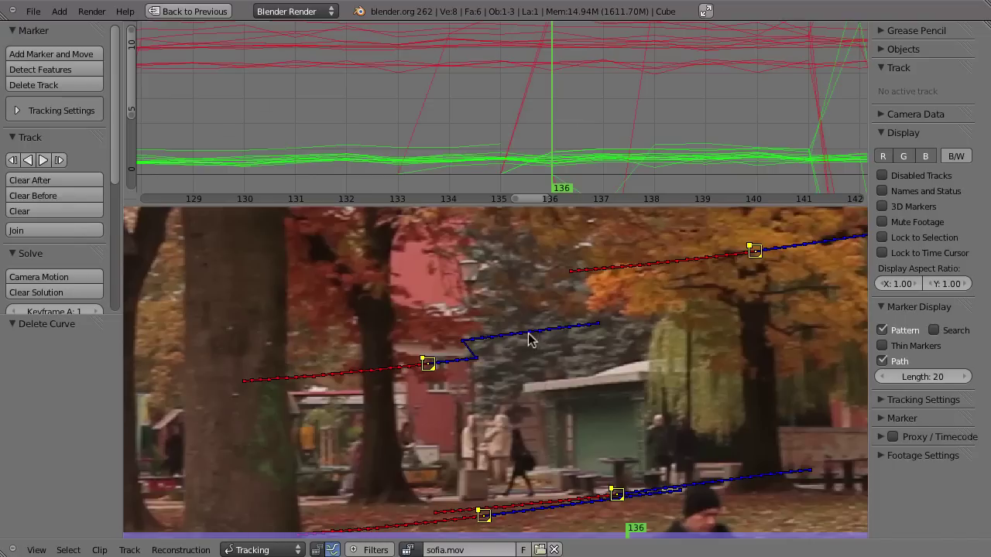
pyautogui.hotkey('ctrl', 'z')
pyautogui.click(563, 346)
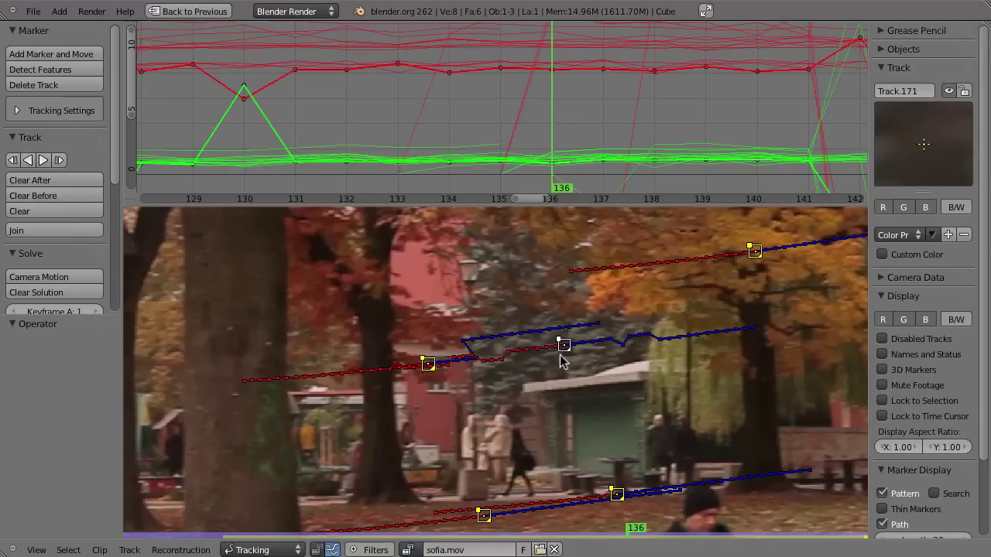
pyautogui.press('x')
pyautogui.click(553, 354)
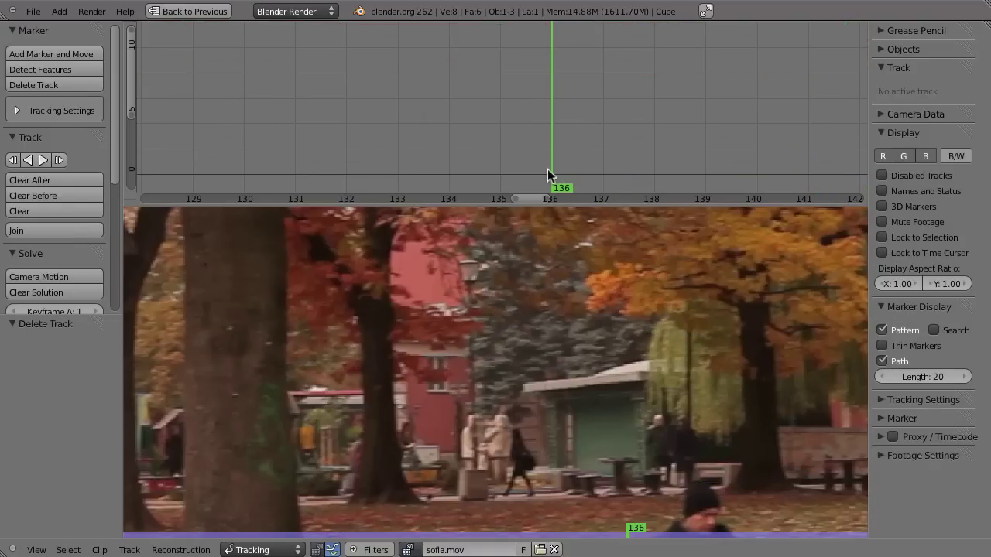
pyautogui.hotkey('ctrl', 'z')
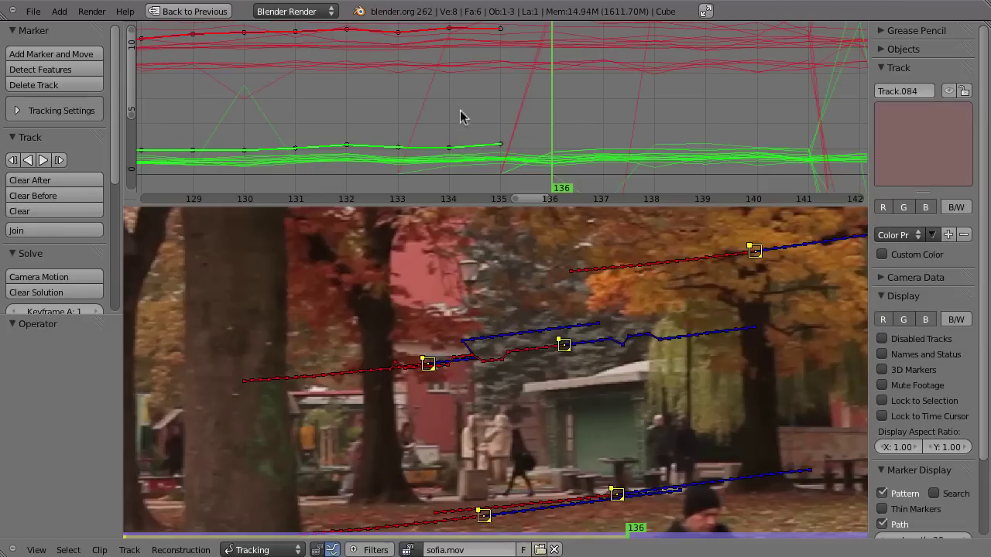
pyautogui.keyDown('ctrl'); pyautogui.moveTo(559, 117); pyautogui.dragTo(503, 92, button='middle'); pyautogui.keyUp('ctrl')
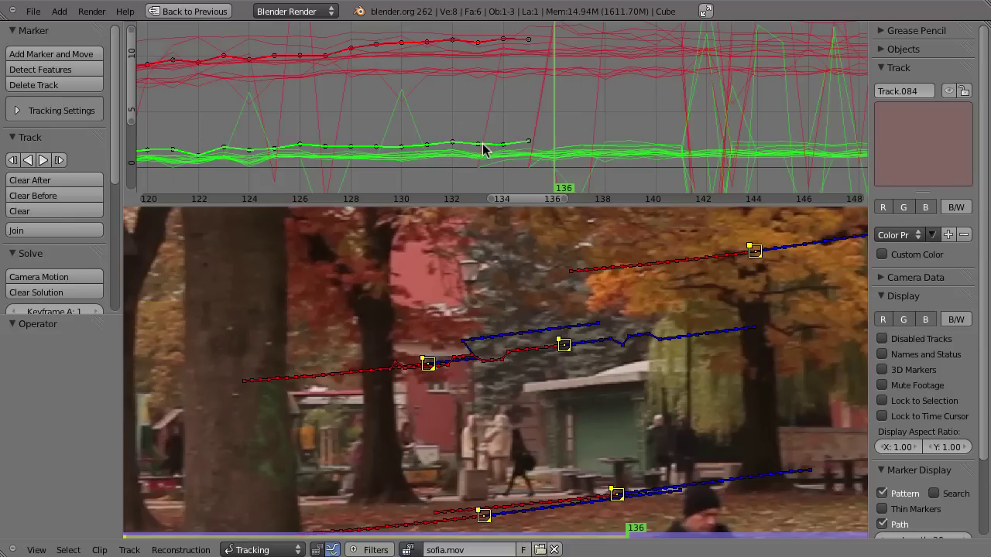
# Select Track.167's marker, move to its spike around frames 141–142, then select all tracks.
pyautogui.click(428, 363)
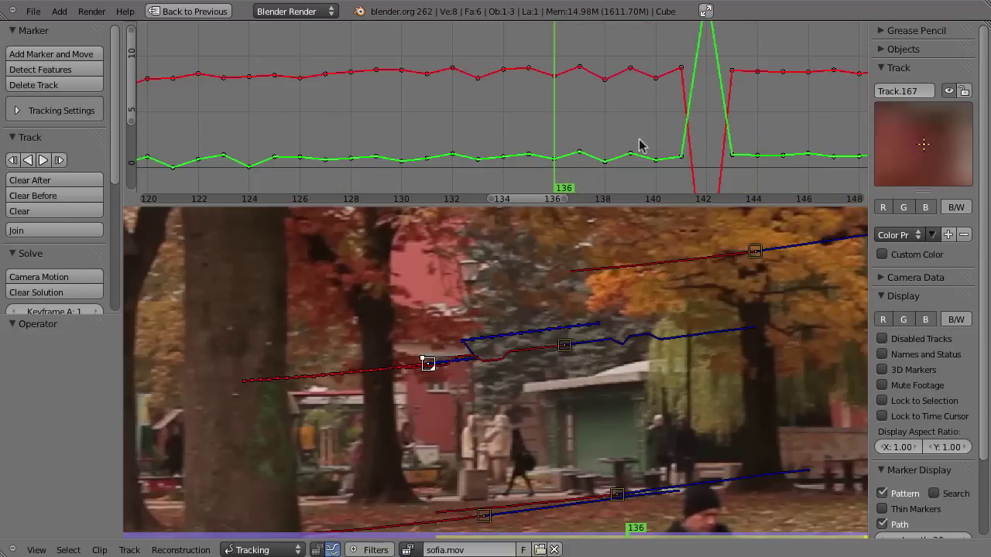
pyautogui.moveTo(640, 143); pyautogui.dragTo(515, 144, button='middle')
pyautogui.moveTo(529, 150); pyautogui.dragTo(531, 157)
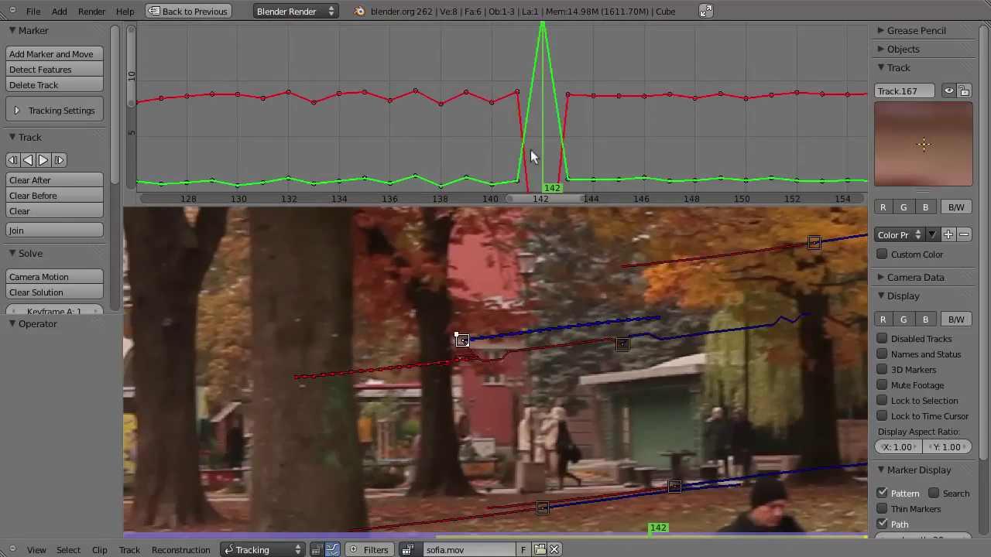
pyautogui.press('Left')
pyautogui.press('a')
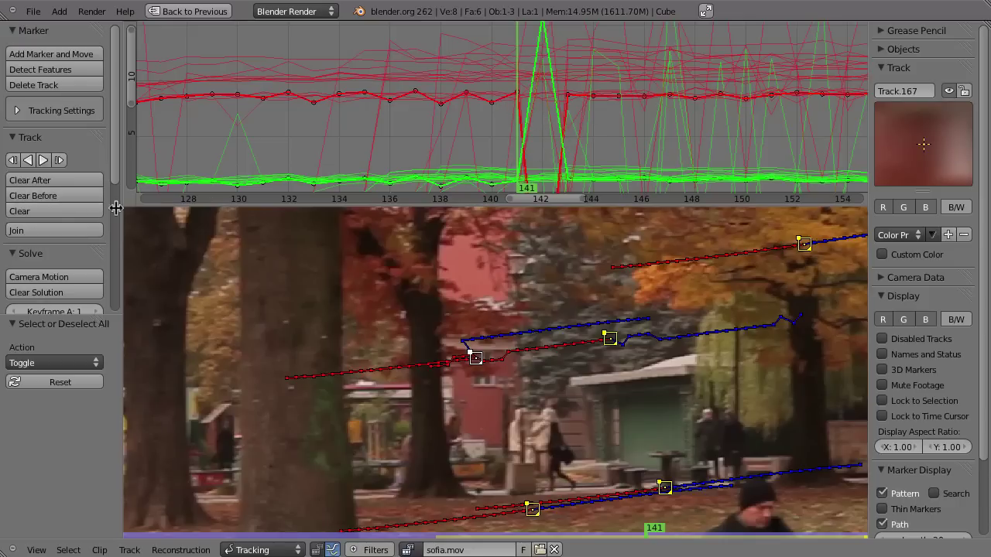
# Scrub frames 127–145 to compare the curves, then select Track.171 for inspection.
pyautogui.scroll(-2, 561, 377)
pyautogui.scroll(-1, 561, 377)
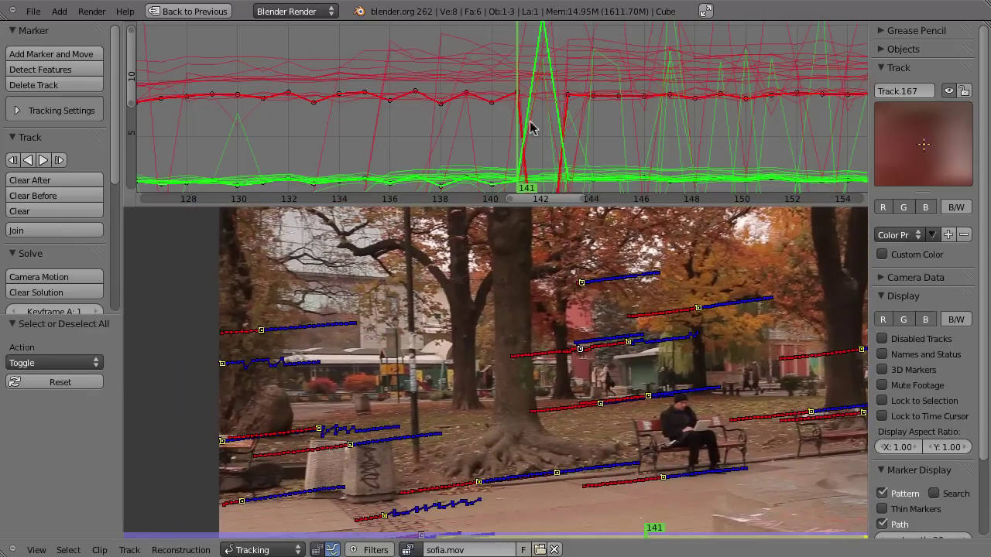
pyautogui.moveTo(471, 126); pyautogui.dragTo(621, 146)
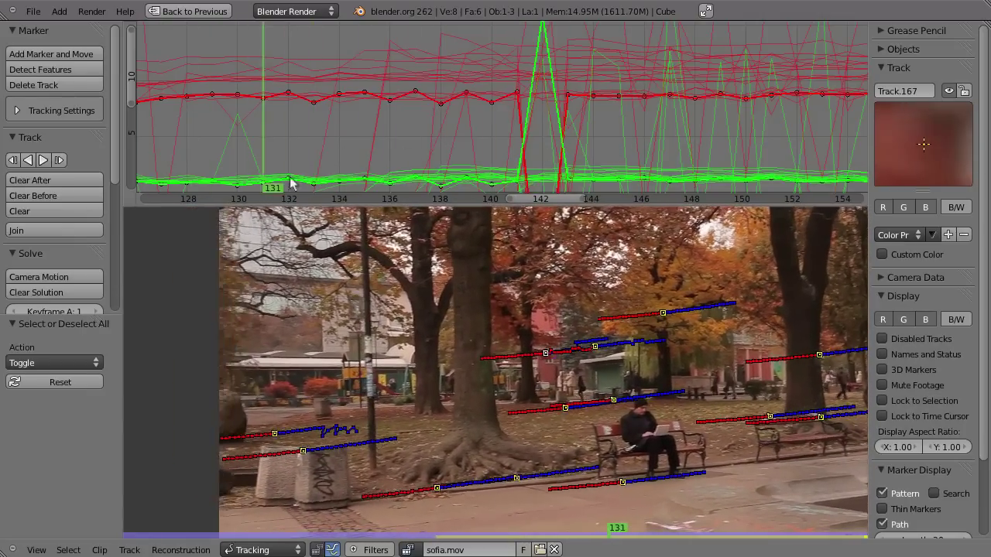
pyautogui.moveTo(621, 146); pyautogui.dragTo(441, 162)
pyautogui.moveTo(534, 161)
pyautogui.mouseDown()
pyautogui.moveTo(165, 192)
pyautogui.moveTo(264, 185)
pyautogui.mouseUp()
pyautogui.click(594, 346)
pyautogui.scroll(1, 594, 353)
# Scrub through frames 33 to 54 with the view locked to Track.171's marker.
pyautogui.scroll(2, 573, 372)
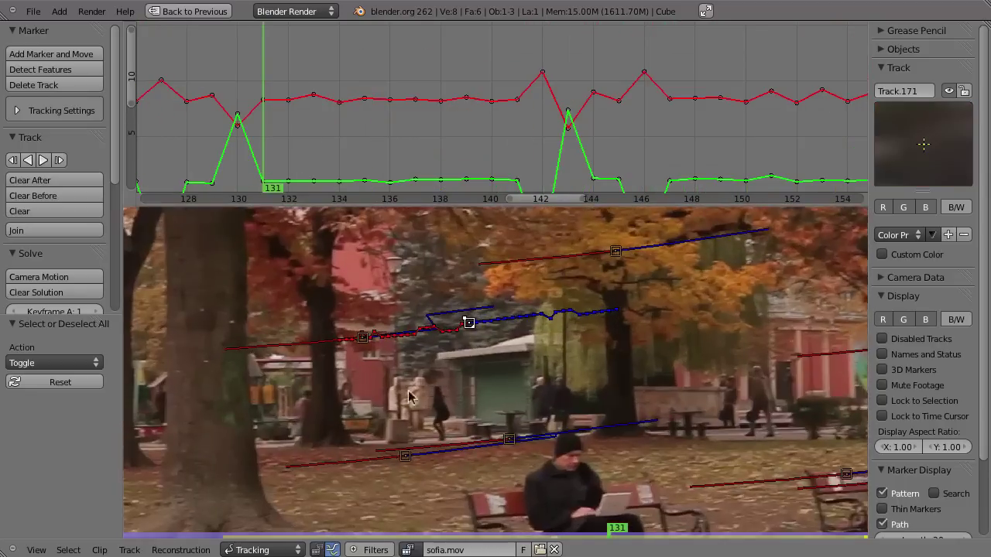
pyautogui.scroll(2, 561, 391)
pyautogui.scroll(2, 554, 403)
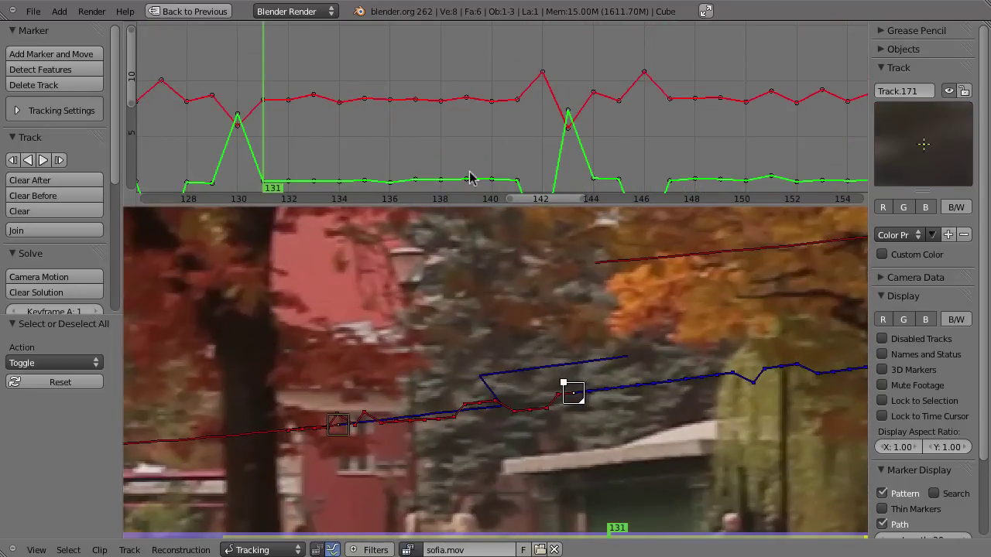
pyautogui.scroll(-3, 575, 131)
pyautogui.scroll(-3, 590, 132)
pyautogui.scroll(-3, 559, 146)
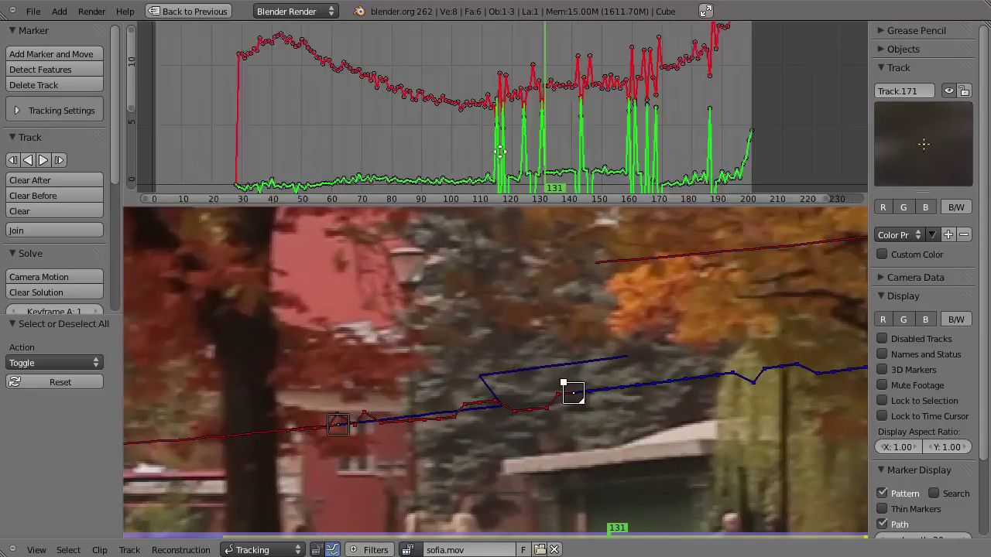
pyautogui.scroll(-2, 501, 158)
pyautogui.moveTo(461, 157); pyautogui.dragTo(314, 155)
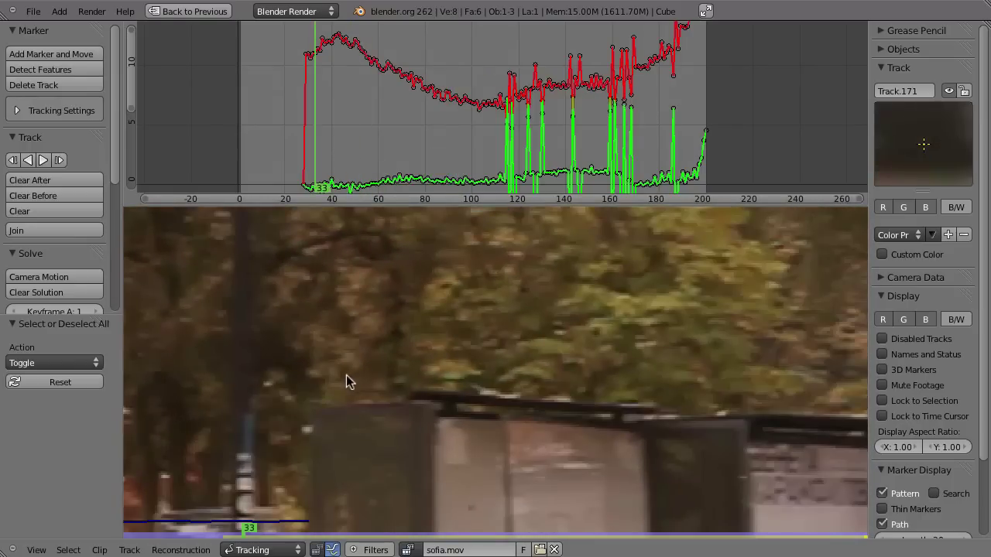
pyautogui.press('l')
pyautogui.moveTo(281, 119)
pyautogui.mouseDown()
pyautogui.moveTo(418, 129)
pyautogui.moveTo(277, 143)
pyautogui.moveTo(462, 153)
pyautogui.moveTo(356, 164)
pyautogui.moveTo(387, 173)
pyautogui.moveTo(303, 181)
pyautogui.moveTo(498, 195)
pyautogui.moveTo(631, 184)
pyautogui.moveTo(482, 194)
pyautogui.mouseUp()
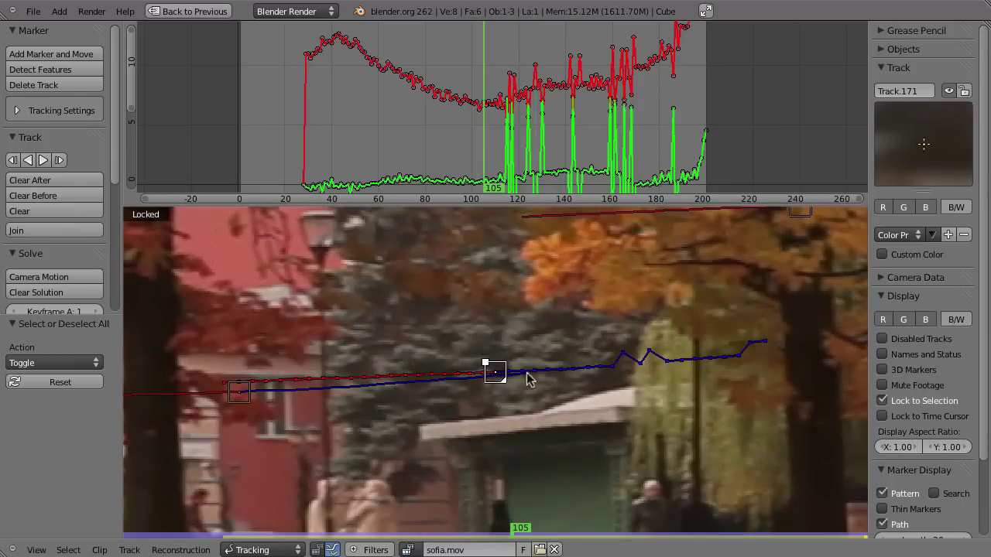
pyautogui.press('l')
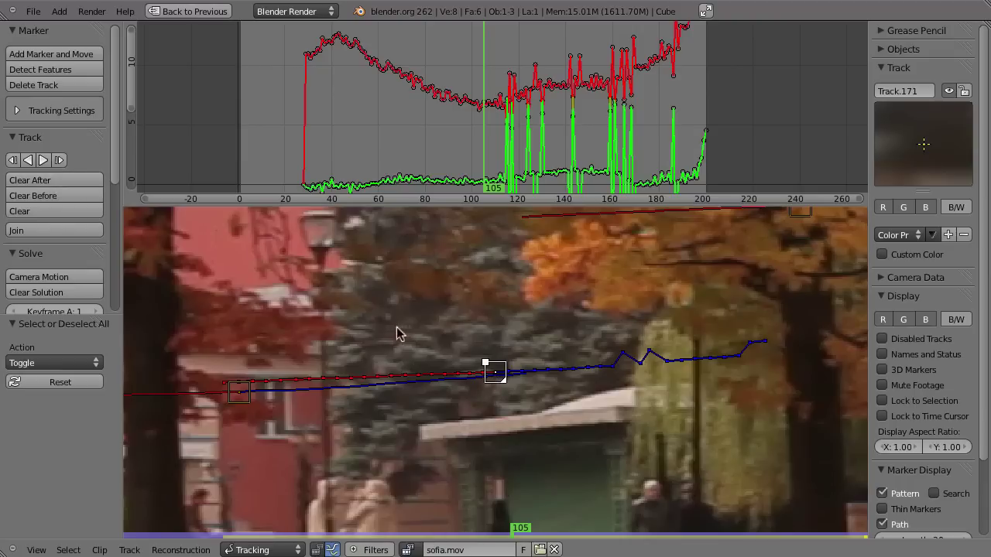
# Try clearing Track.171's path after and before frame 105, undoing both attempts.
pyautogui.hotkey('alt', 't')
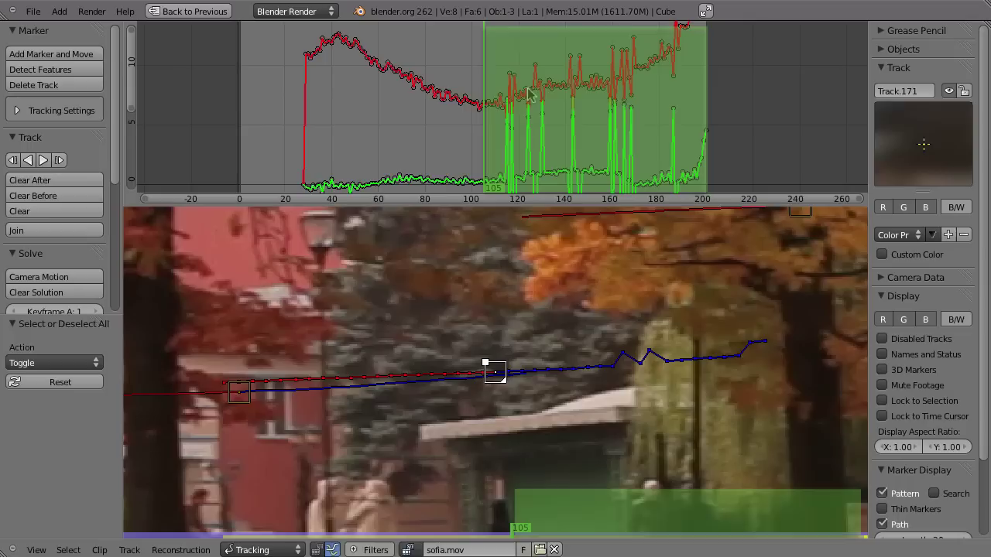
pyautogui.hotkey('shift', 't')
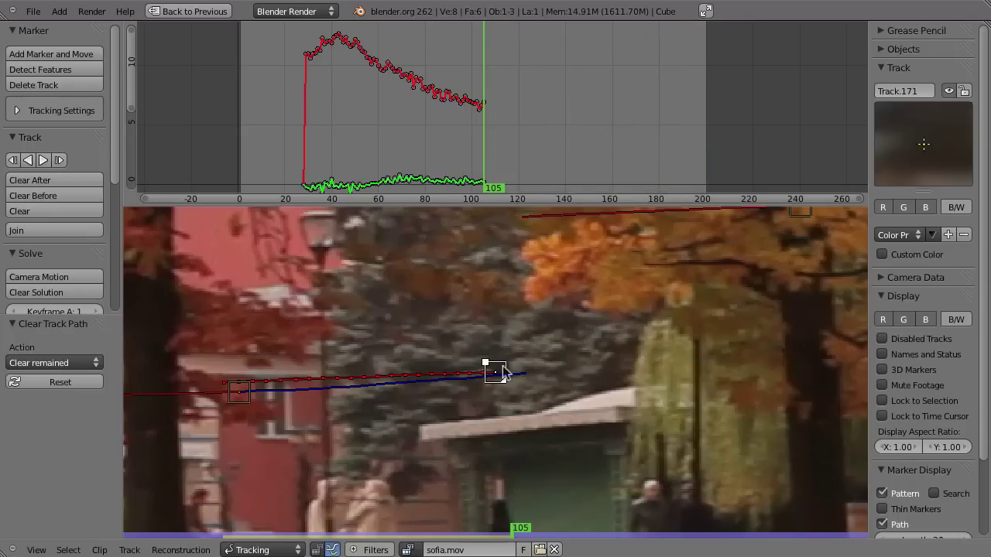
pyautogui.hotkey('ctrl', 'z')
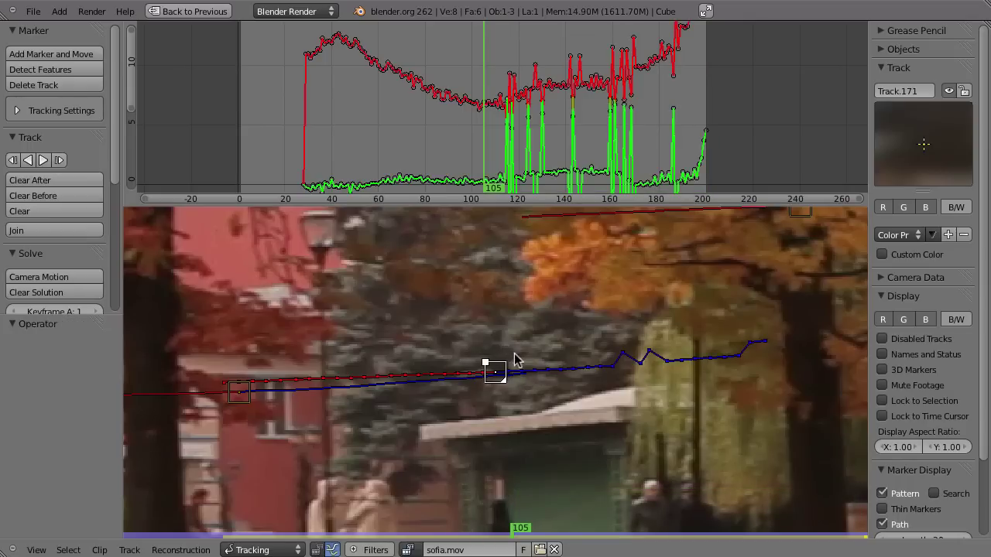
pyautogui.hotkey('shift', 't')
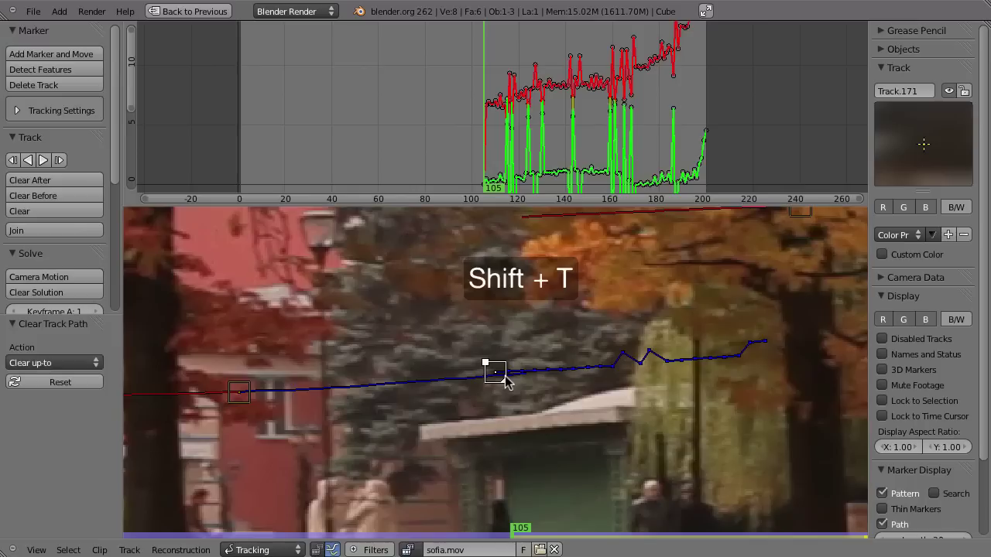
pyautogui.hotkey('ctrl', 'z')
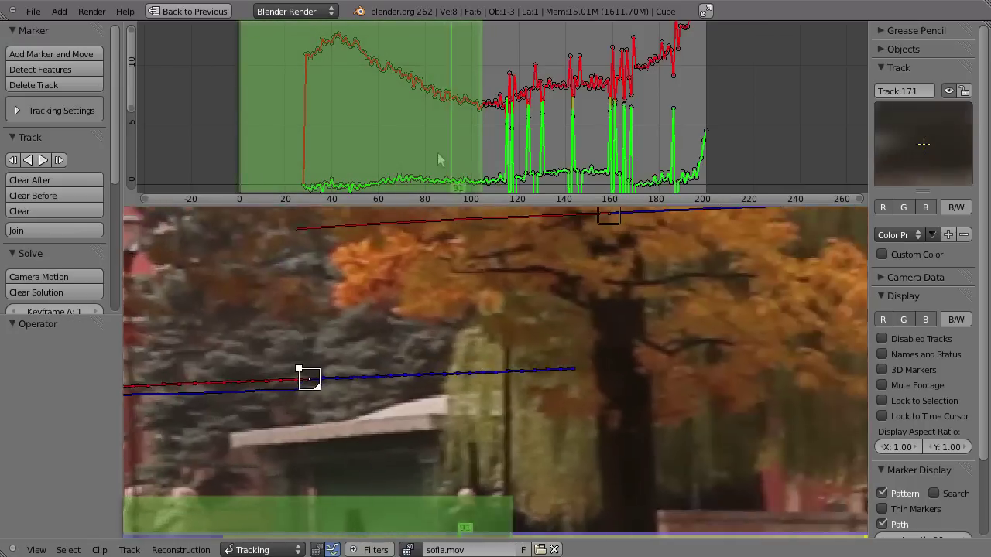
# Clear Track.171's path after frame 110, then return to frame 91.
pyautogui.moveTo(500, 149)
pyautogui.mouseDown()
pyautogui.moveTo(483, 170)
pyautogui.moveTo(495, 172)
pyautogui.mouseUp()
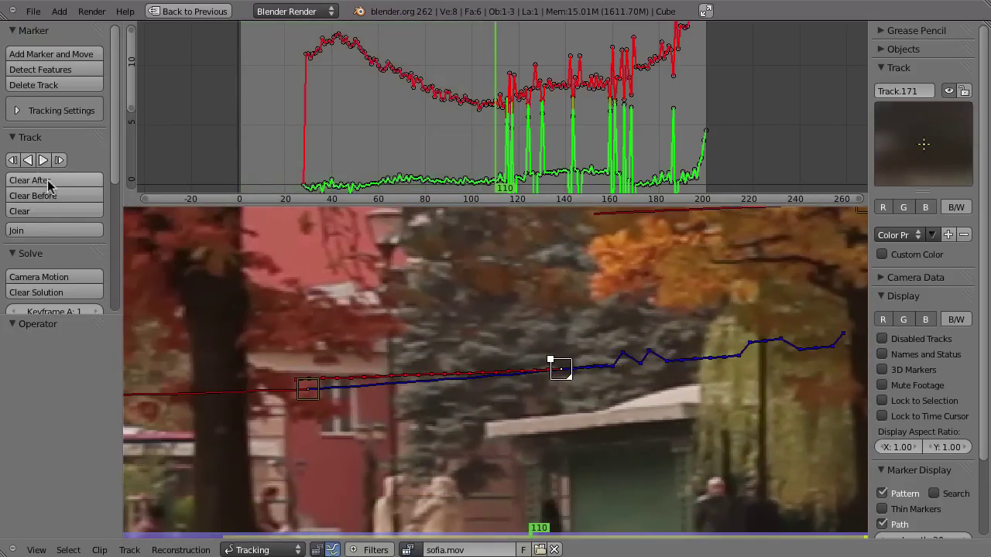
pyautogui.click(48, 181)
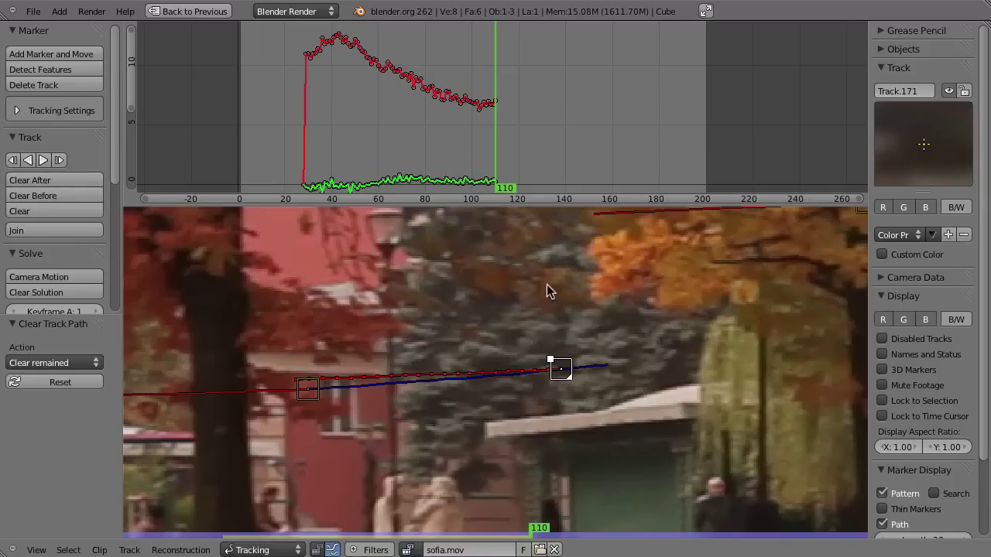
pyautogui.moveTo(484, 126); pyautogui.dragTo(453, 393)
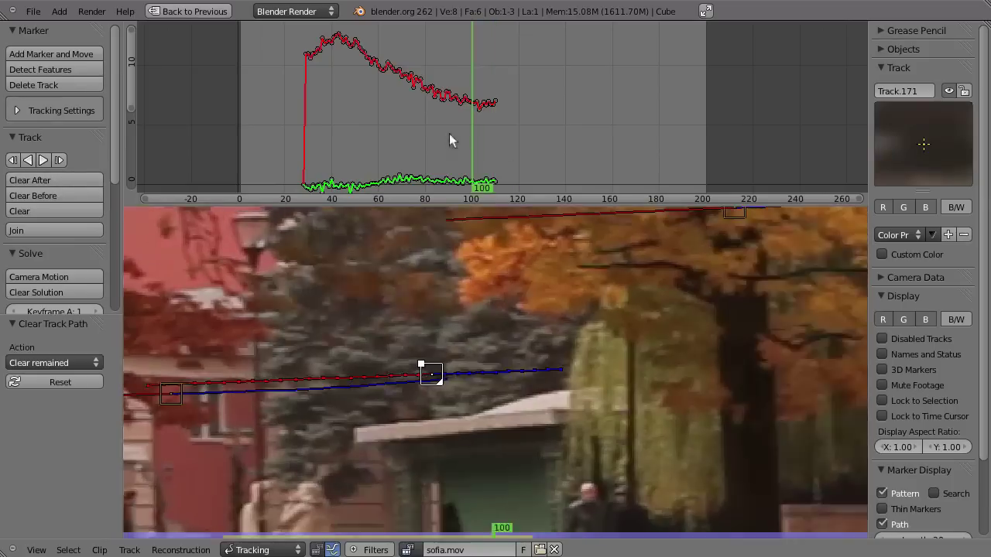
pyautogui.scroll(-2, 452, 392)
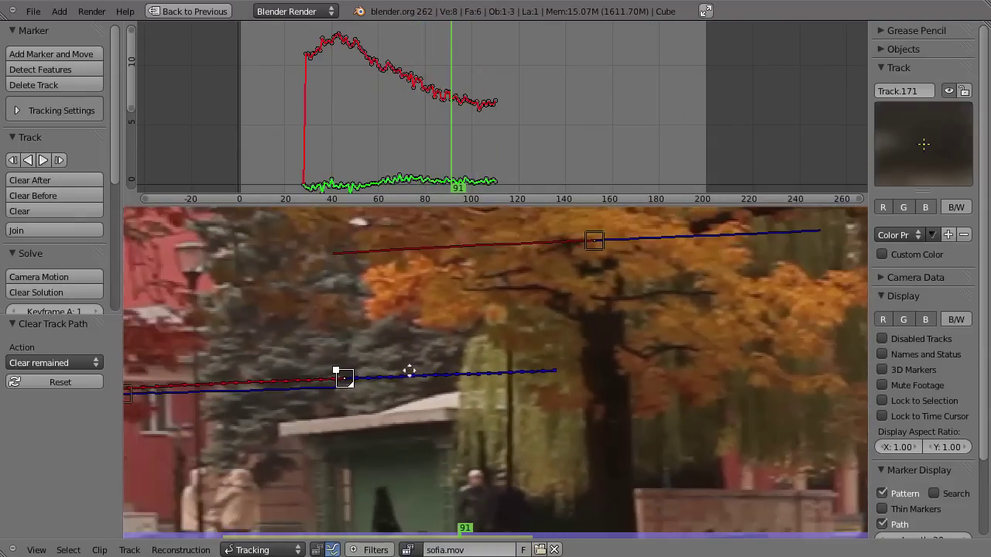
pyautogui.scroll(-2, 409, 371)
pyautogui.scroll(-1, 500, 346)
# Select all tracks and test clearing every path after frame 91, then undo it.
pyautogui.press('a')
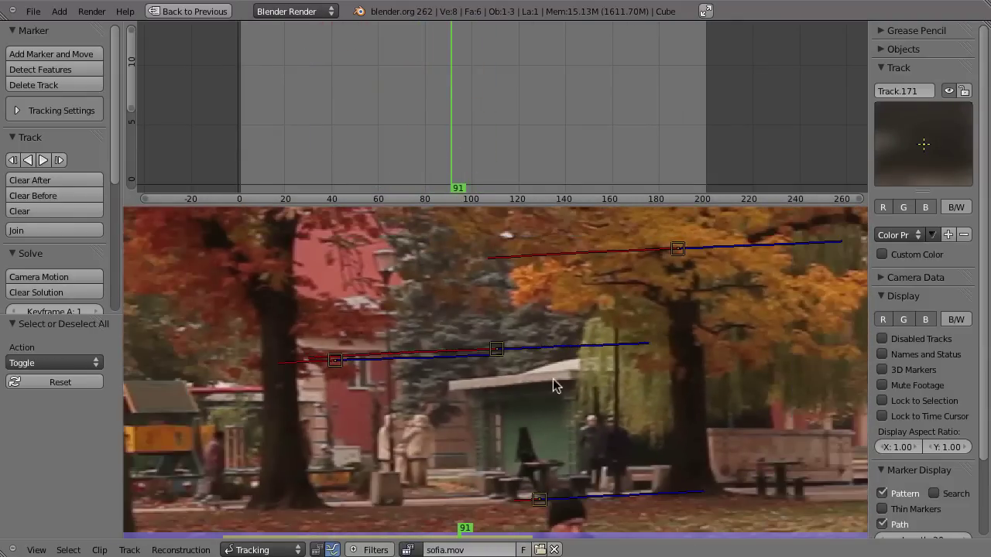
pyautogui.press('a')
pyautogui.scroll(5, 484, 147)
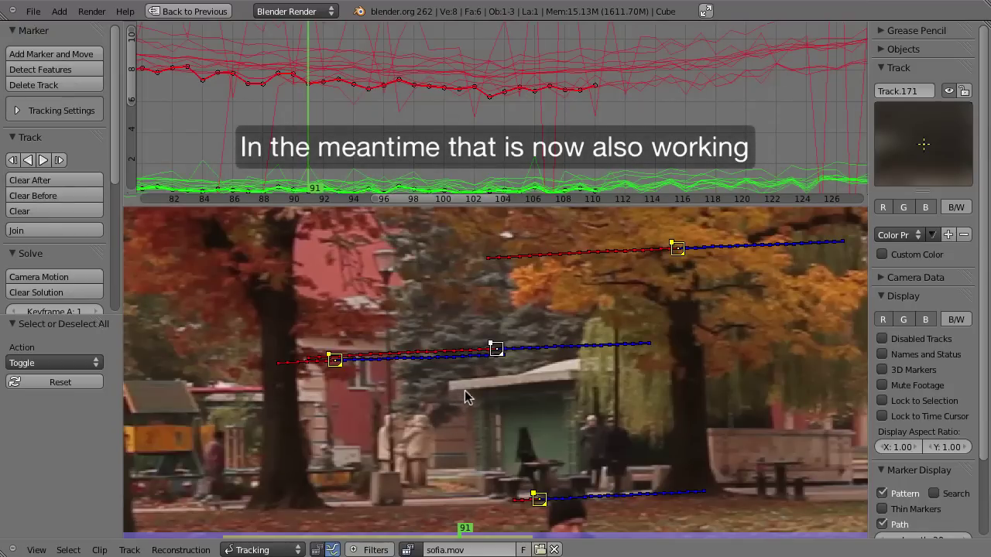
pyautogui.hotkey('alt', 't')
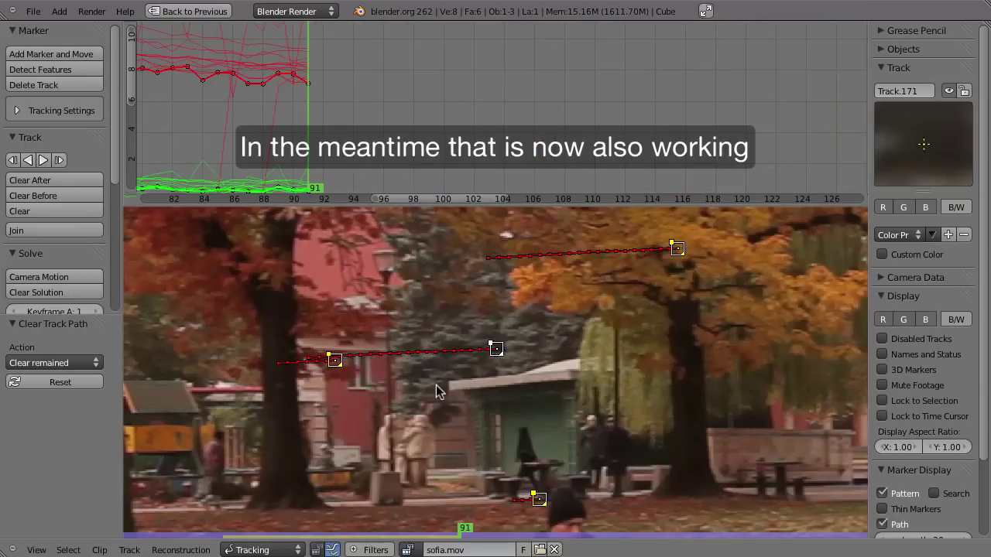
pyautogui.hotkey('ctrl', 'z')
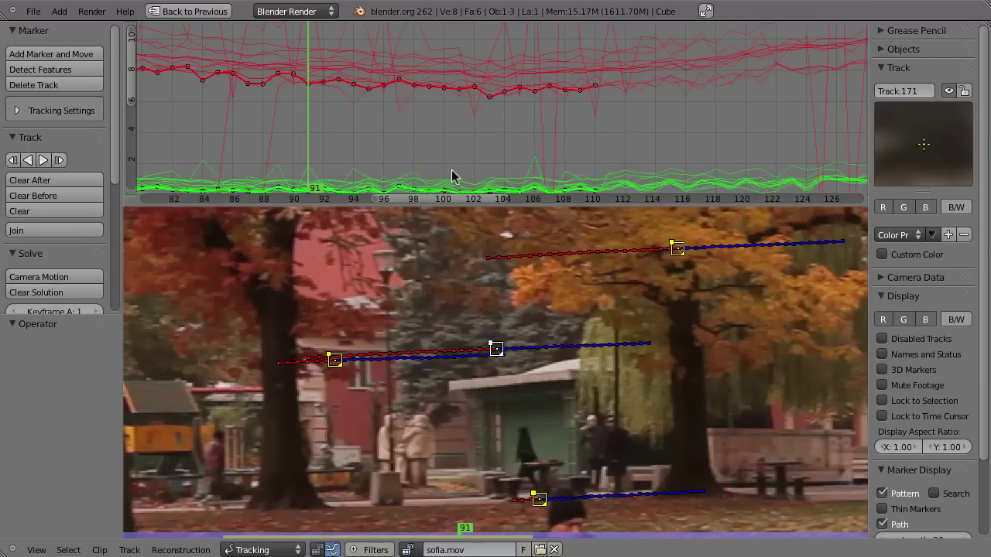
# Delete the spiking curves of Track.125 and one other track, then fit the graph.
pyautogui.scroll(-5, 452, 141)
pyautogui.moveTo(420, 147)
pyautogui.mouseDown(button='middle')
pyautogui.moveTo(596, 115)
pyautogui.moveTo(513, 141)
pyautogui.moveTo(526, 163)
pyautogui.moveTo(568, 133)
pyautogui.mouseUp(button='middle')
pyautogui.click(456, 124)
pyautogui.press('x')
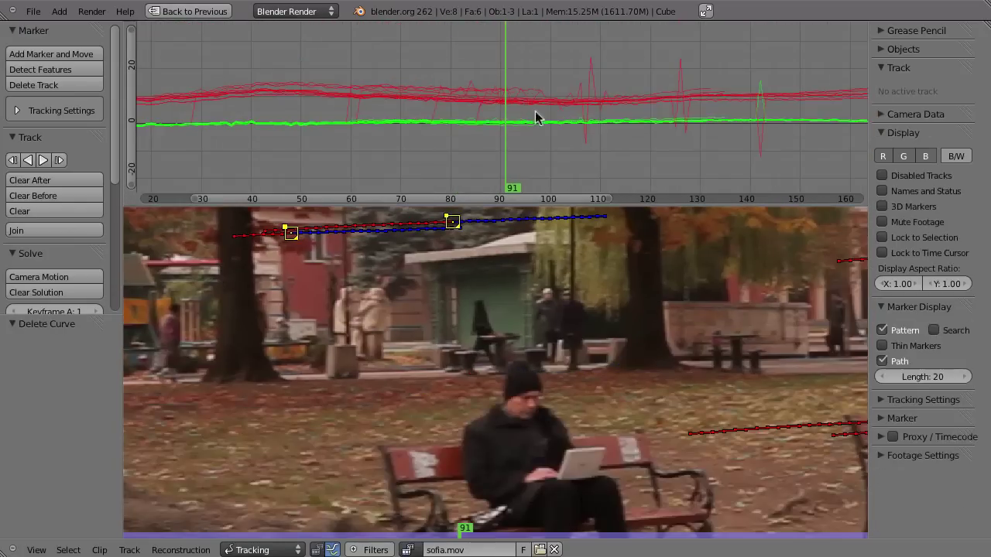
pyautogui.click(592, 138)
pyautogui.press('x')
pyautogui.click(760, 147)
pyautogui.press('x')
pyautogui.click(575, 161)
pyautogui.press('Home')
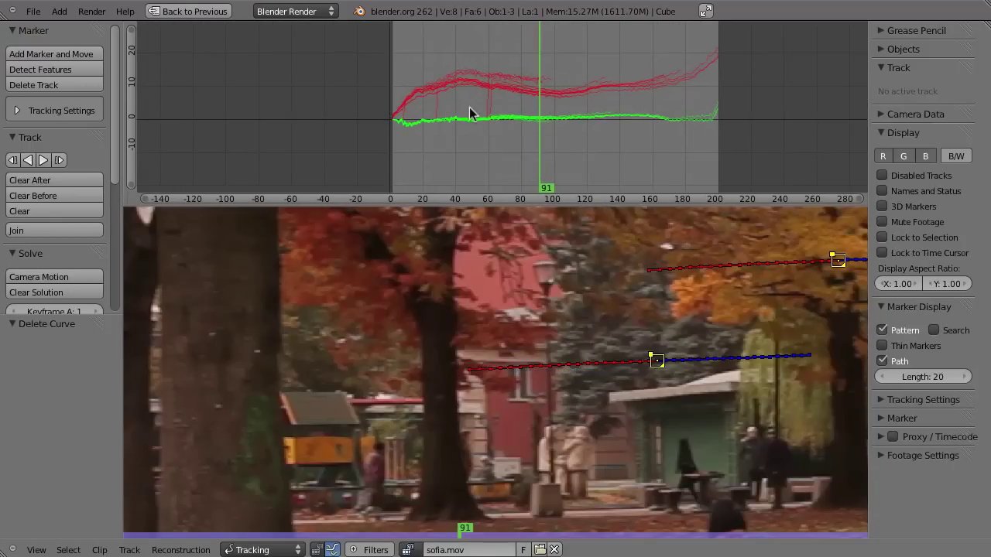
# Select Track.123's curve and go to frame 59, where it jumps sharply.
pyautogui.keyDown('ctrl'); pyautogui.moveTo(470, 114); pyautogui.dragTo(560, 114, button='middle'); pyautogui.keyUp('ctrl')
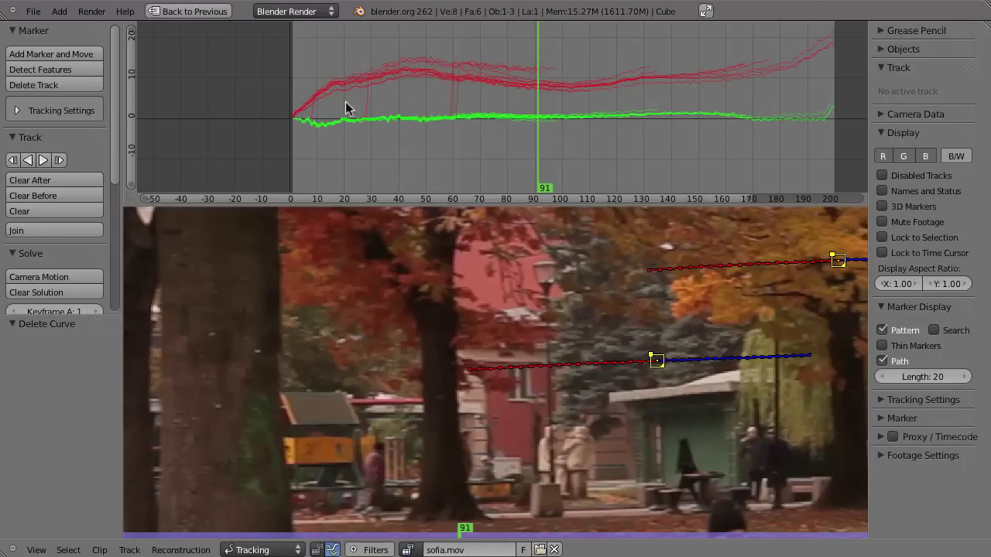
pyautogui.rightClick(369, 106)
pyautogui.moveTo(366, 108); pyautogui.dragTo(487, 104, button='middle')
pyautogui.scroll(3, 533, 106)
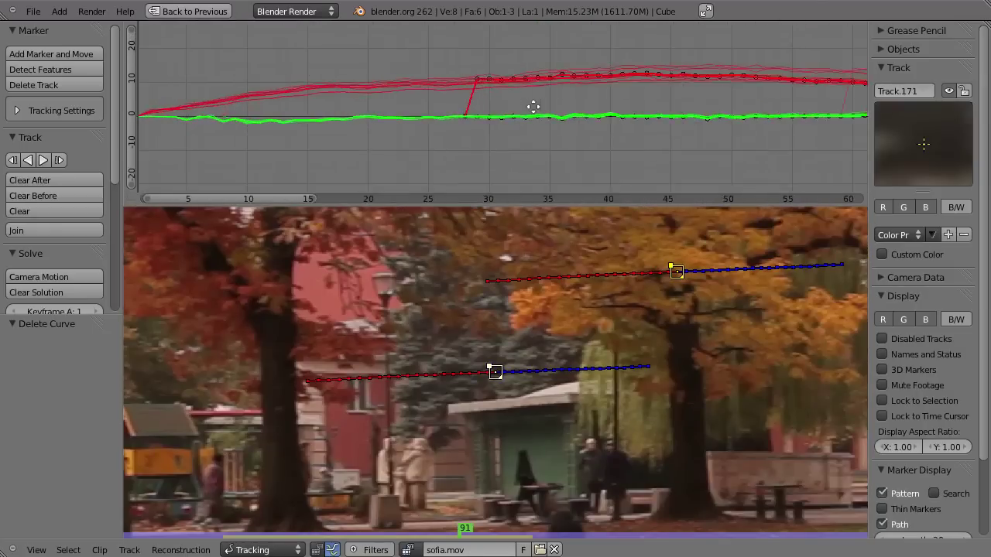
pyautogui.rightClick(492, 120)
pyautogui.moveTo(493, 112)
pyautogui.mouseDown()
pyautogui.moveTo(486, 140)
pyautogui.moveTo(495, 110)
pyautogui.mouseUp()
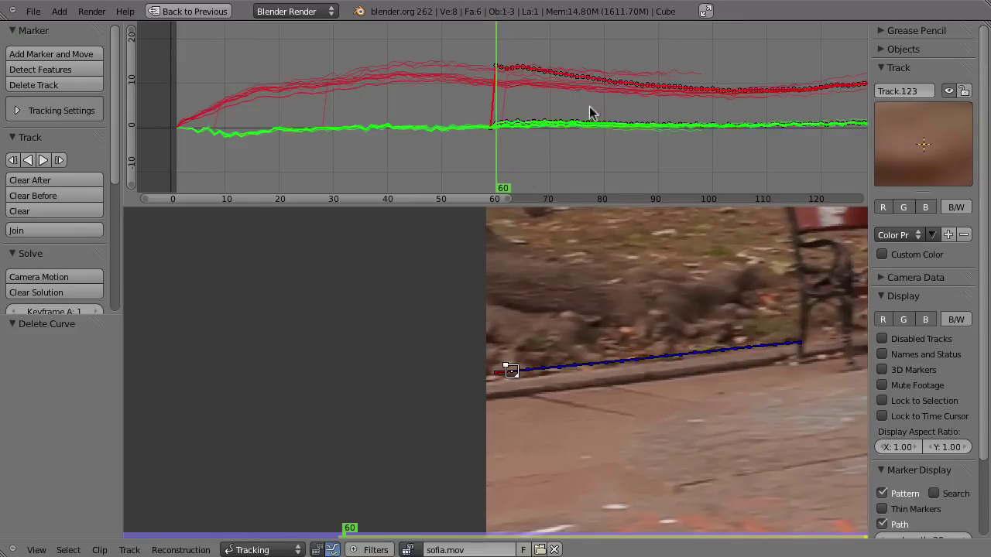
pyautogui.moveTo(589, 113); pyautogui.dragTo(415, 128, button='middle')
pyautogui.scroll(-2, 444, 149)
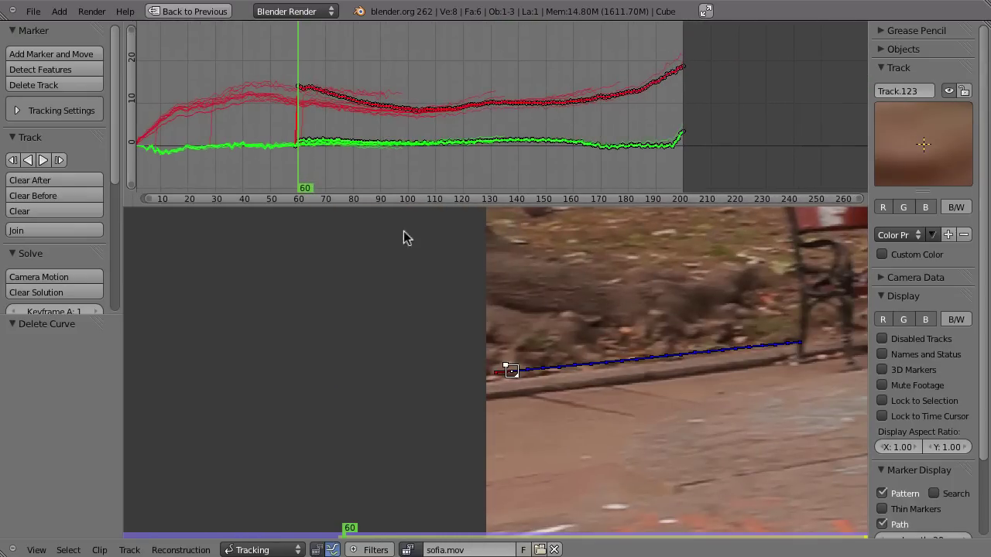
pyautogui.moveTo(319, 158); pyautogui.dragTo(674, 155)
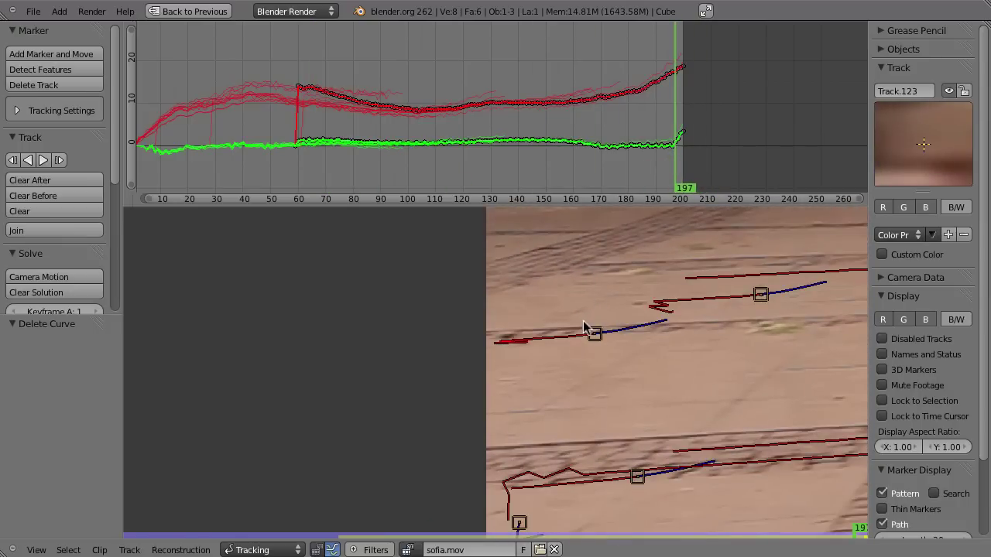
pyautogui.press('l')
pyautogui.press('Home')
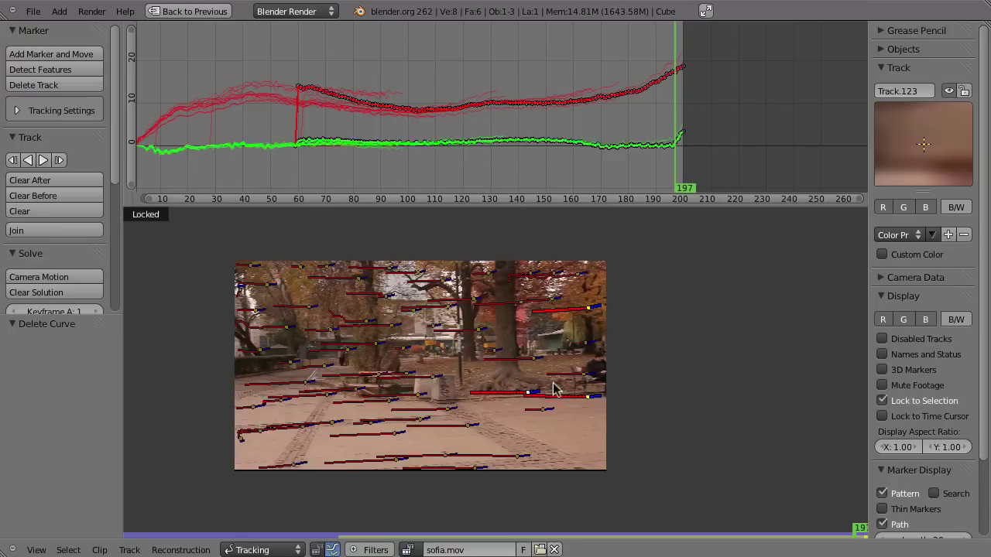
pyautogui.press('a')
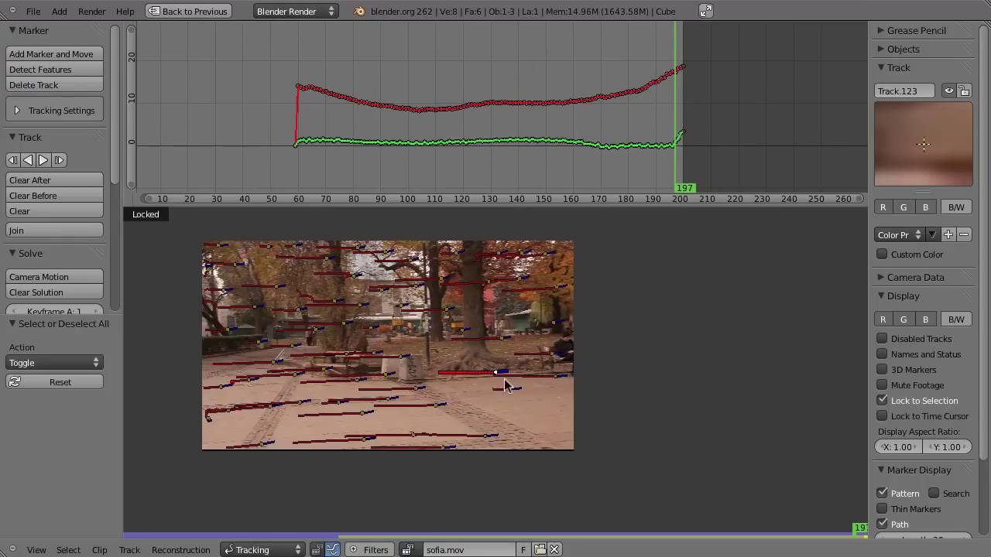
pyautogui.scroll(1, 516, 353)
pyautogui.scroll(3, 517, 350)
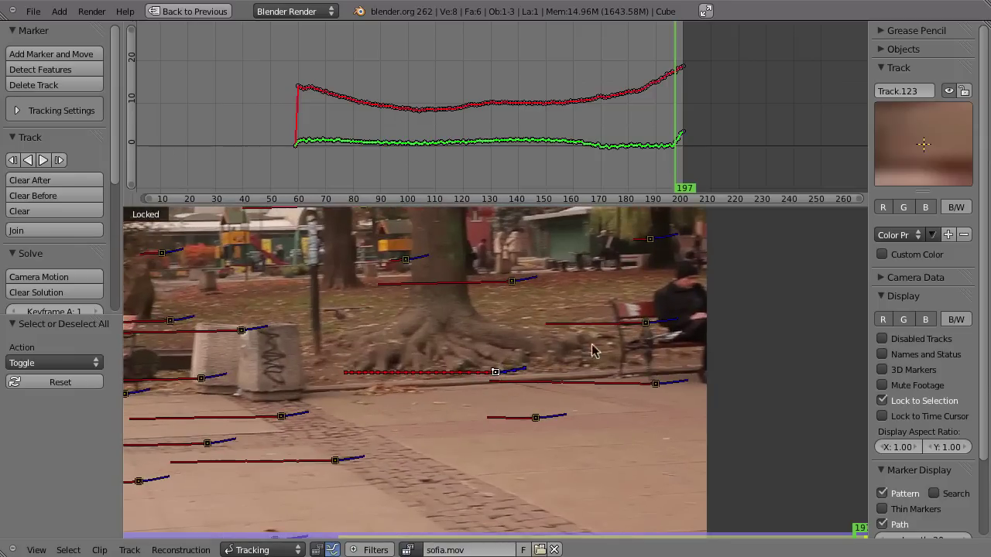
pyautogui.moveTo(674, 133); pyautogui.dragTo(555, 144)
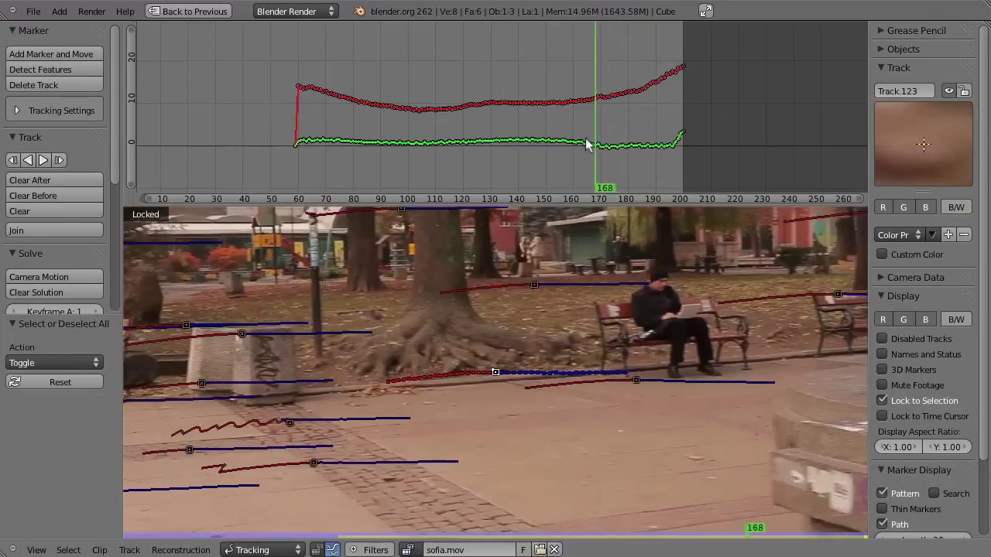
pyautogui.hotkey('alt', 'a')
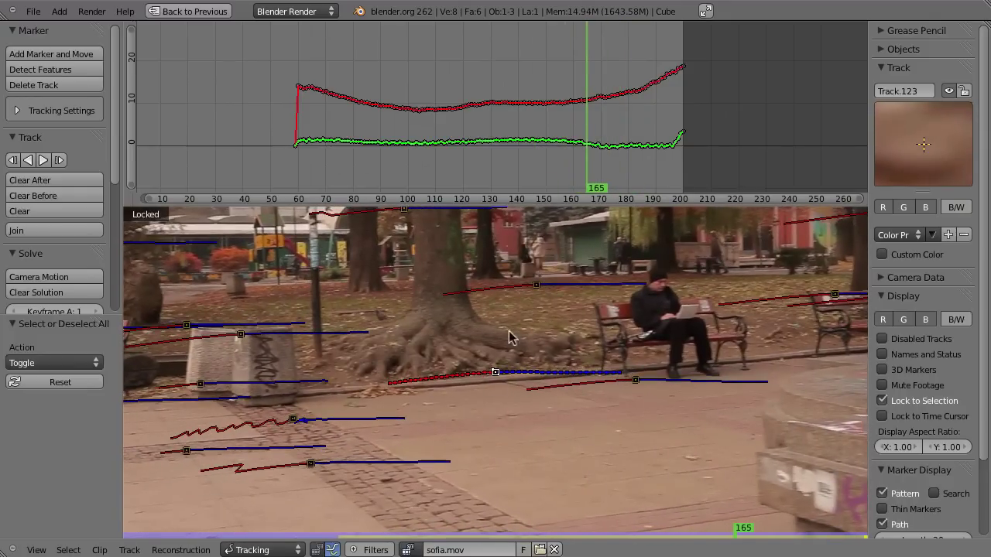
pyautogui.scroll(2, 509, 337)
pyautogui.scroll(1, 542, 348)
pyautogui.moveTo(588, 156); pyautogui.dragTo(293, 160)
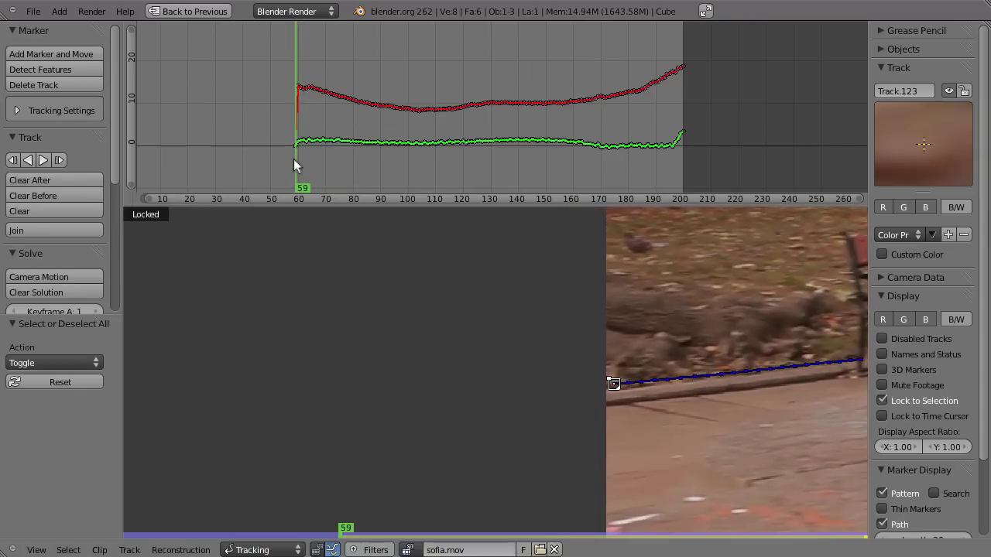
pyautogui.moveTo(385, 144)
pyautogui.keyDown('ctrl'); pyautogui.mouseDown(button='middle')
pyautogui.moveTo(345, 212)
pyautogui.moveTo(673, 147)
pyautogui.moveTo(531, 144)
pyautogui.mouseUp(button='middle'); pyautogui.keyUp('ctrl')
pyautogui.moveTo(453, 146)
pyautogui.keyDown('ctrl'); pyautogui.mouseDown(button='middle')
pyautogui.moveTo(429, 159)
pyautogui.moveTo(542, 152)
pyautogui.moveTo(622, 101)
pyautogui.moveTo(370, 112)
pyautogui.mouseUp(button='middle'); pyautogui.keyUp('ctrl')
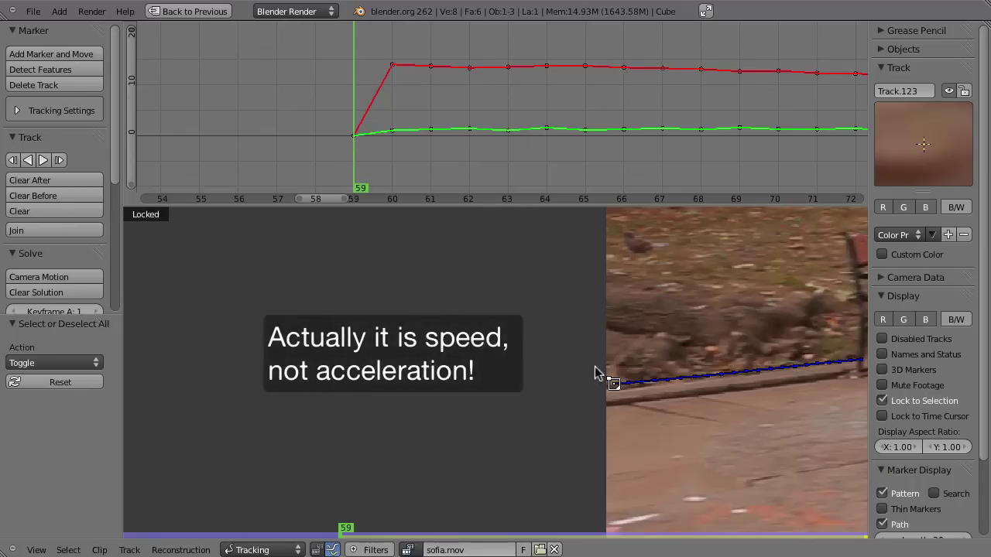
pyautogui.click(387, 178)
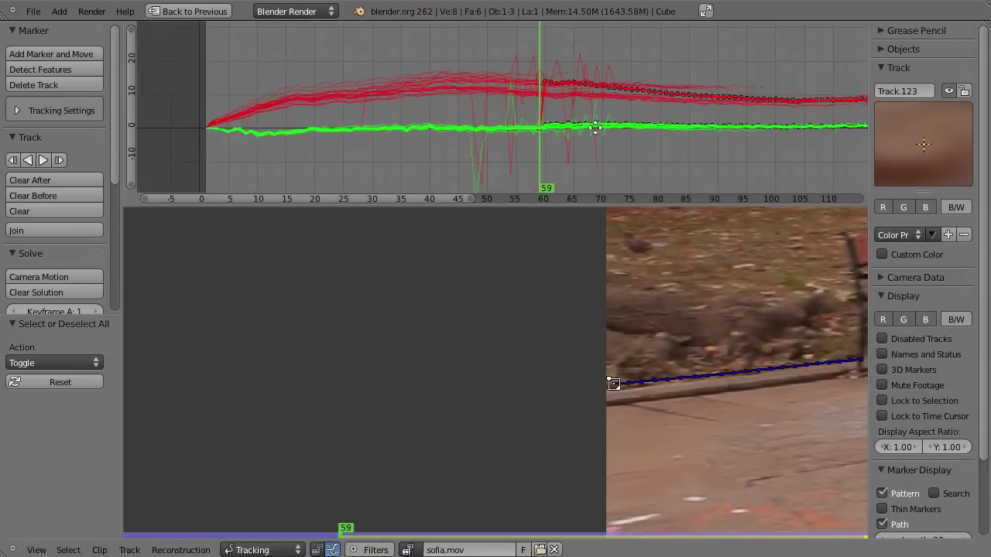
# Clear the spiking track's path after frame 67.
pyautogui.press('x')
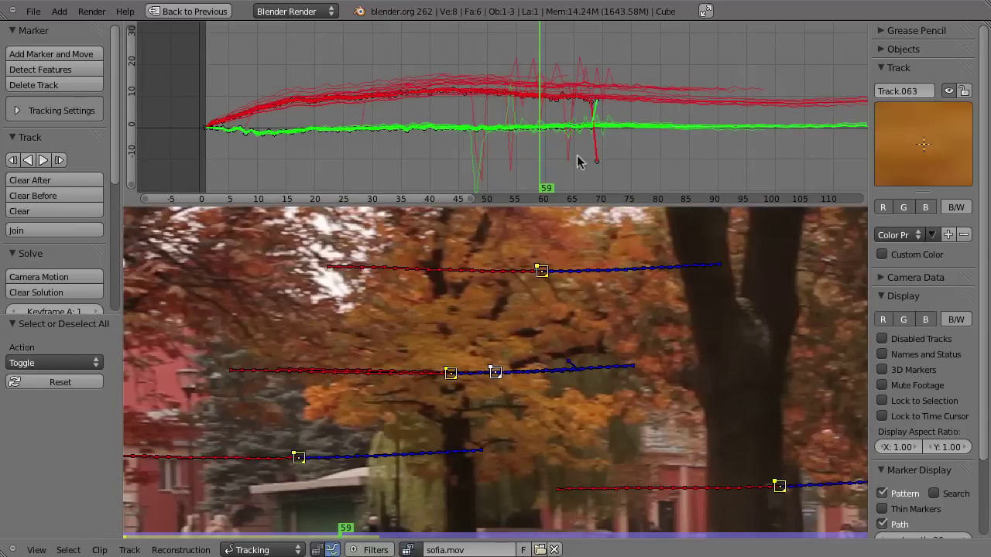
pyautogui.press('Left')
pyautogui.press('Left')
pyautogui.press('Left')
pyautogui.moveTo(453, 181)
pyautogui.mouseDown()
pyautogui.moveTo(377, 188)
pyautogui.moveTo(521, 185)
pyautogui.moveTo(632, 166)
pyautogui.moveTo(584, 175)
pyautogui.mouseUp()
pyautogui.click(569, 370)
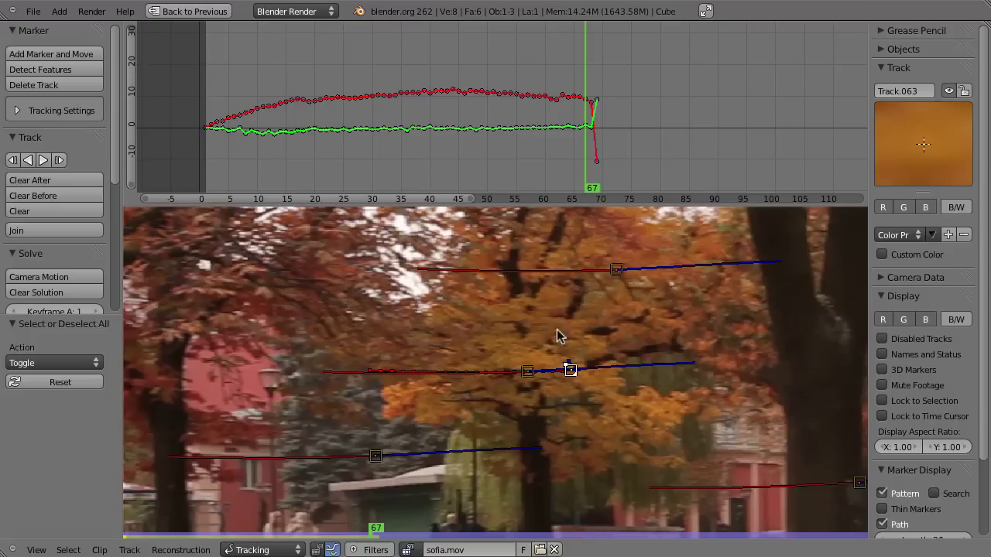
pyautogui.hotkey('alt', 't')
# Select all tracks and delete spiking ones, including Track.024 and Track.102.
pyautogui.press('a')
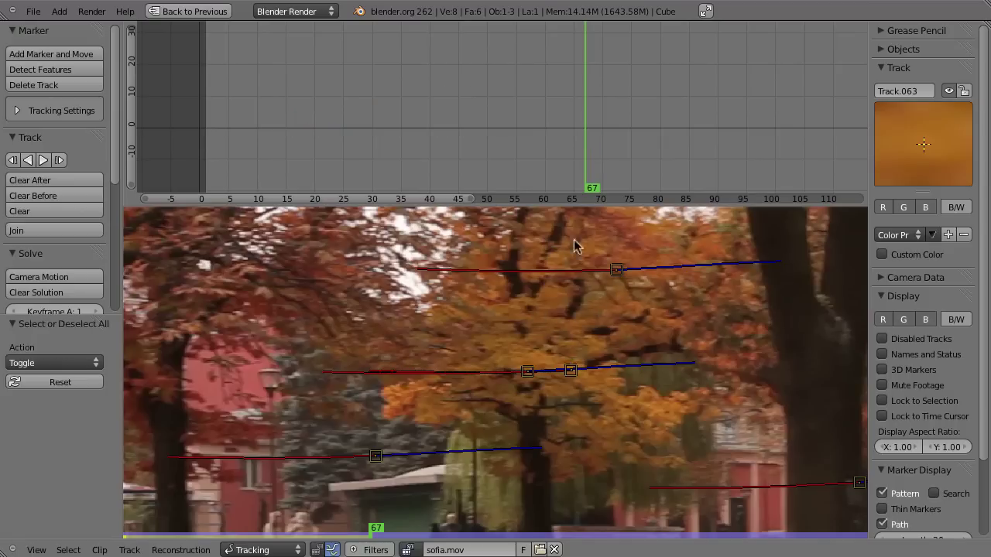
pyautogui.press('a')
pyautogui.press('x')
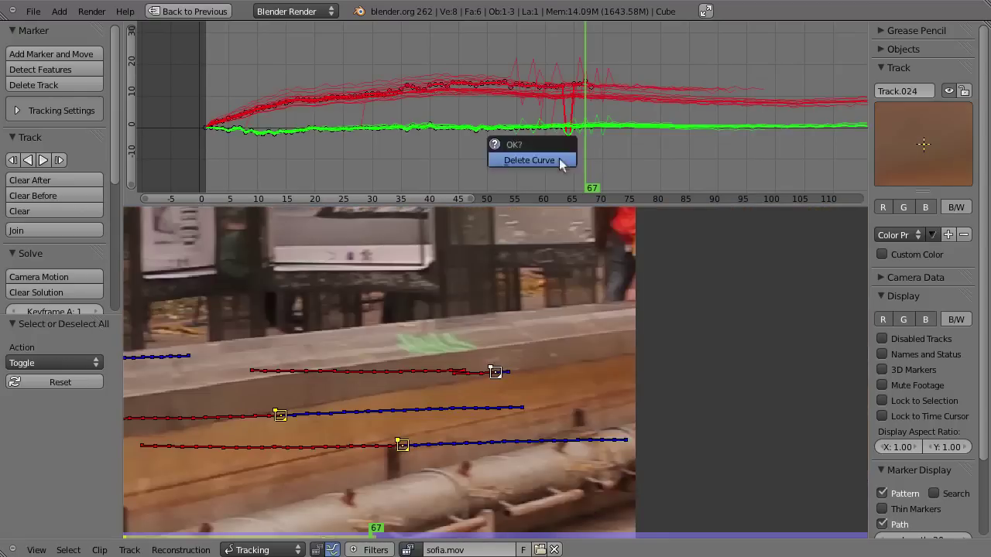
pyautogui.click(559, 157)
pyautogui.click(545, 66)
pyautogui.click(556, 111)
pyautogui.press('x')
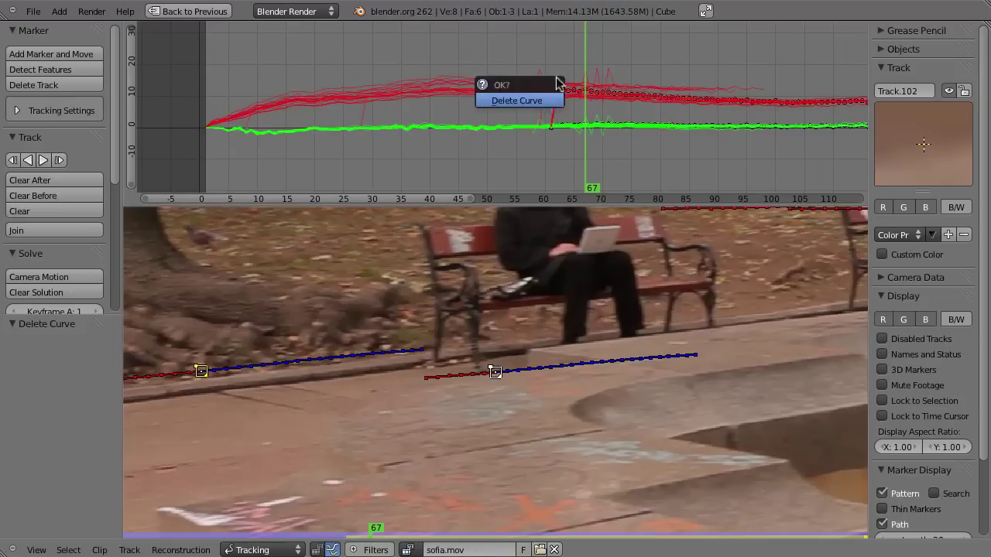
pyautogui.click(542, 99)
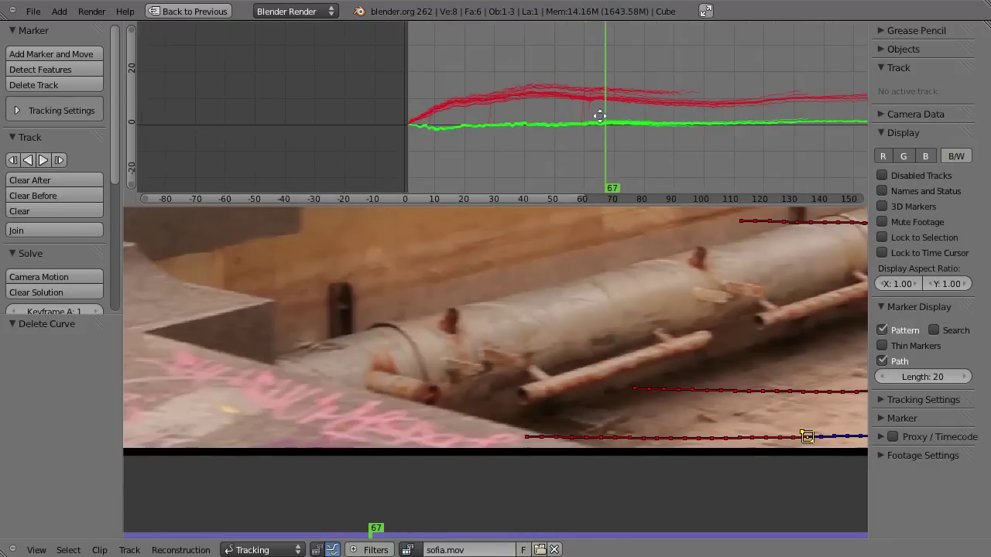
# Scroll the graph and toggle the display of disabled tracks.
pyautogui.scroll(-3, 731, 87)
pyautogui.scroll(-2, 727, 99)
pyautogui.scroll(-2, 607, 259)
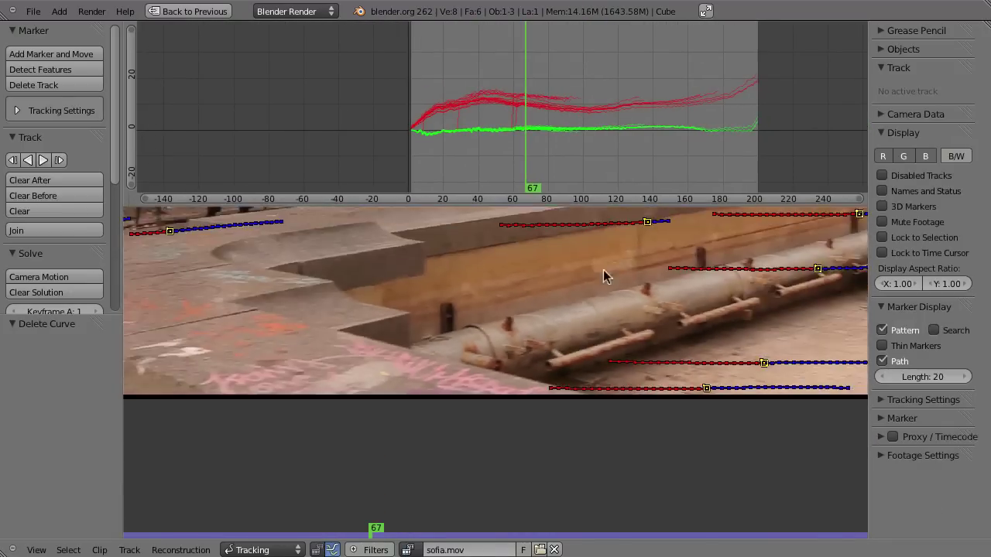
pyautogui.scroll(-1, 603, 269)
pyautogui.scroll(-1, 607, 294)
pyautogui.hotkey('alt', 'd')
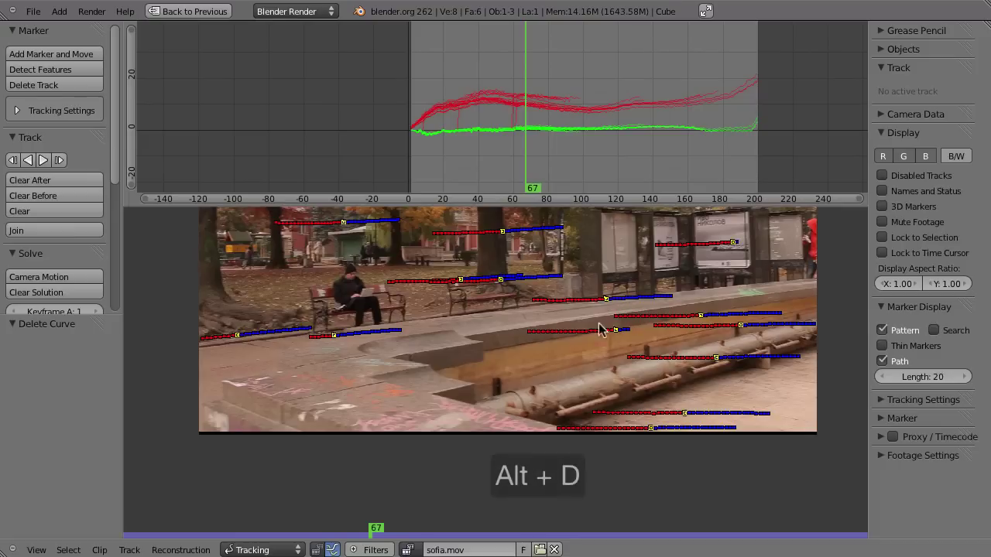
# Show disabled tracks, select all tracks, and stretch the graph to inspect spikes.
pyautogui.hotkey('alt', 'd')
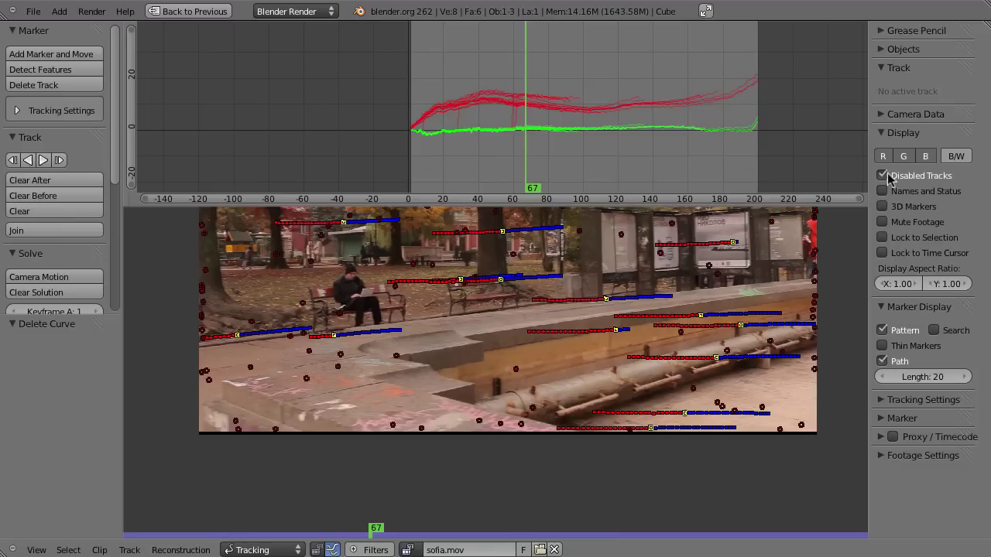
pyautogui.press('a')
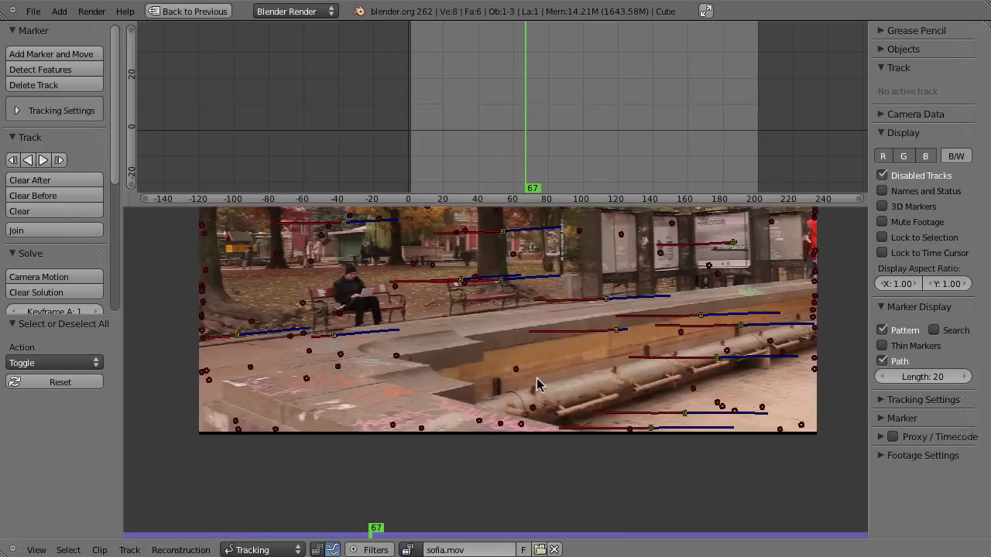
pyautogui.press('a')
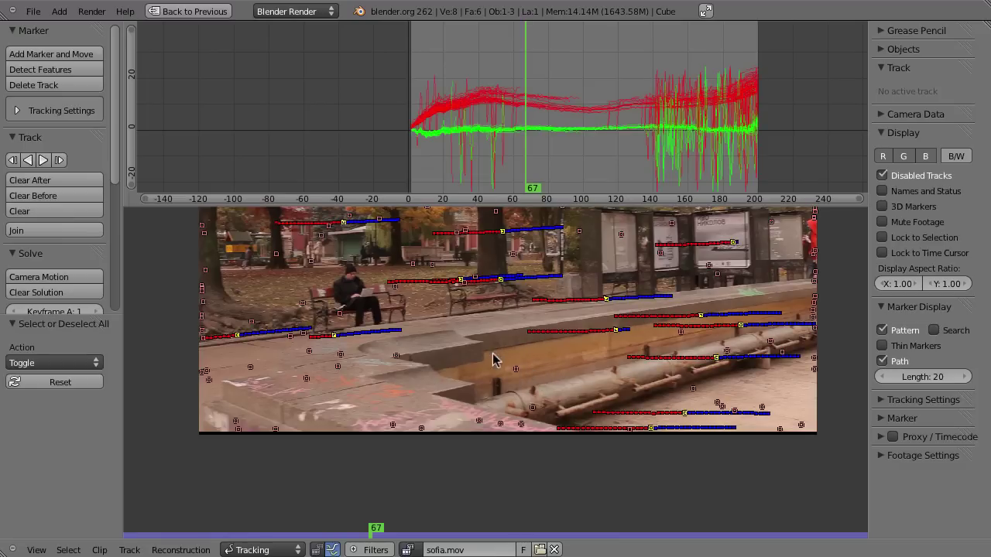
pyautogui.moveTo(659, 150)
pyautogui.keyDown('ctrl'); pyautogui.mouseDown(button='middle')
pyautogui.moveTo(686, 160)
pyautogui.moveTo(573, 124)
pyautogui.mouseUp(button='middle'); pyautogui.keyUp('ctrl')
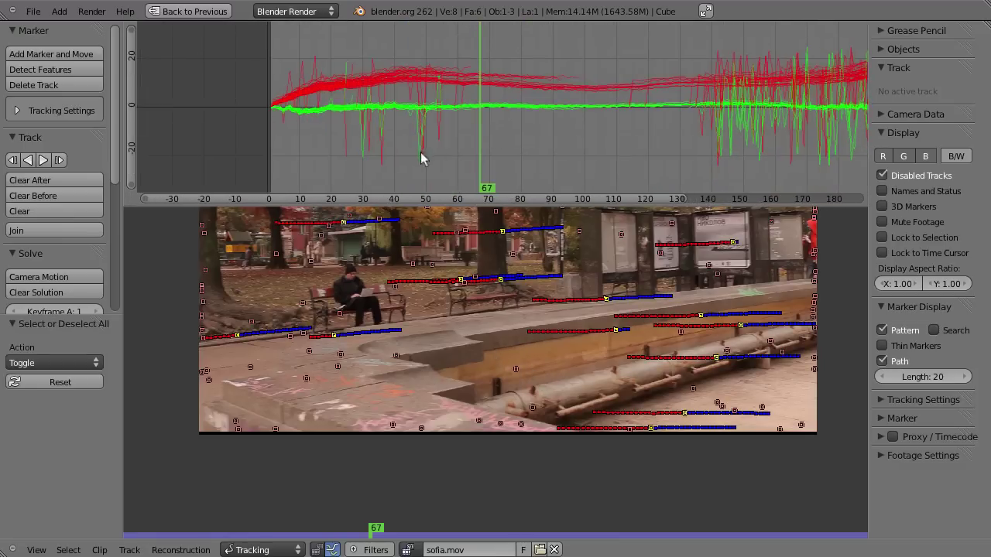
# Delete the first four tracks with spiking speed curves.
pyautogui.click(420, 155)
pyautogui.press('x')
pyautogui.click(403, 154)
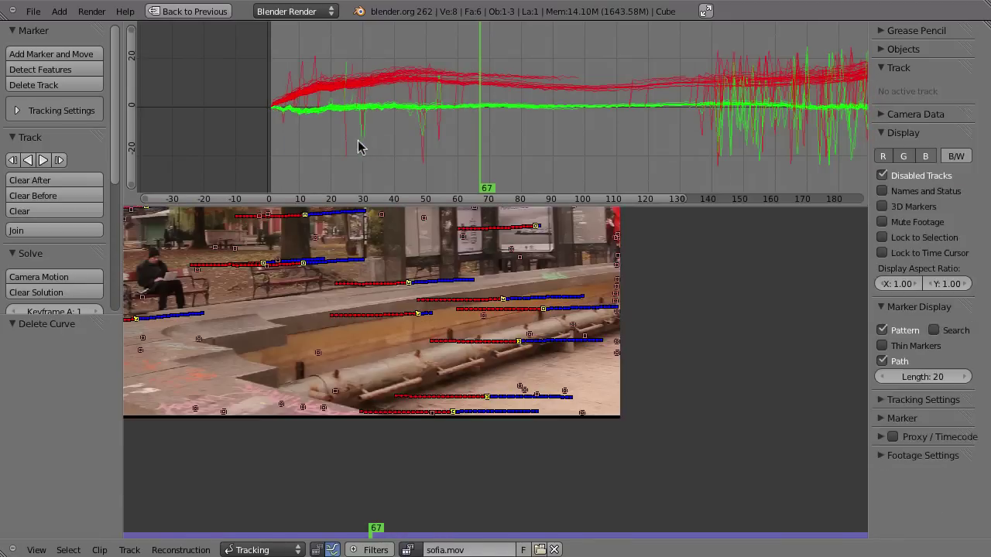
pyautogui.click(350, 138)
pyautogui.press('x')
pyautogui.click(347, 141)
pyautogui.click(422, 147)
pyautogui.press('x')
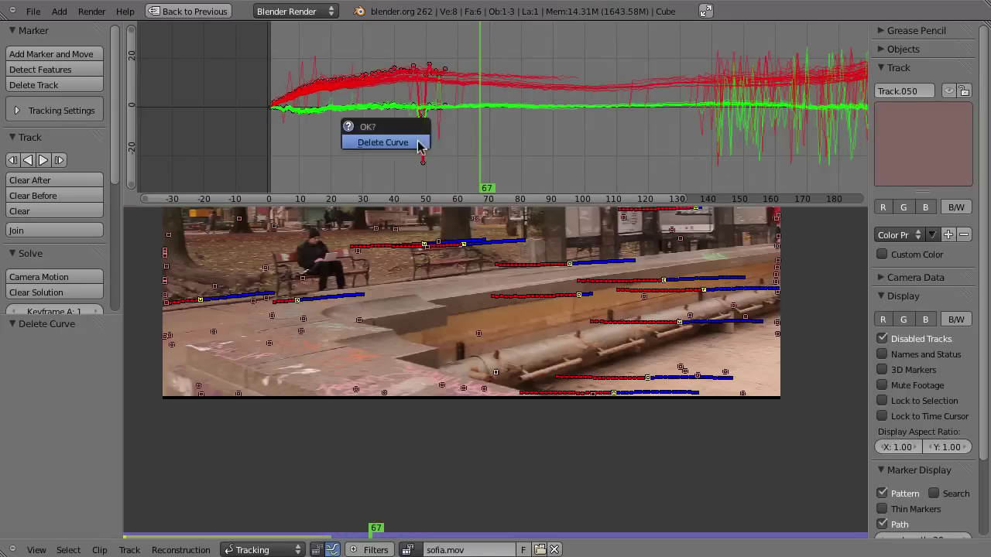
pyautogui.click(437, 118)
pyautogui.click(311, 94)
pyautogui.press('x')
pyautogui.click(317, 60)
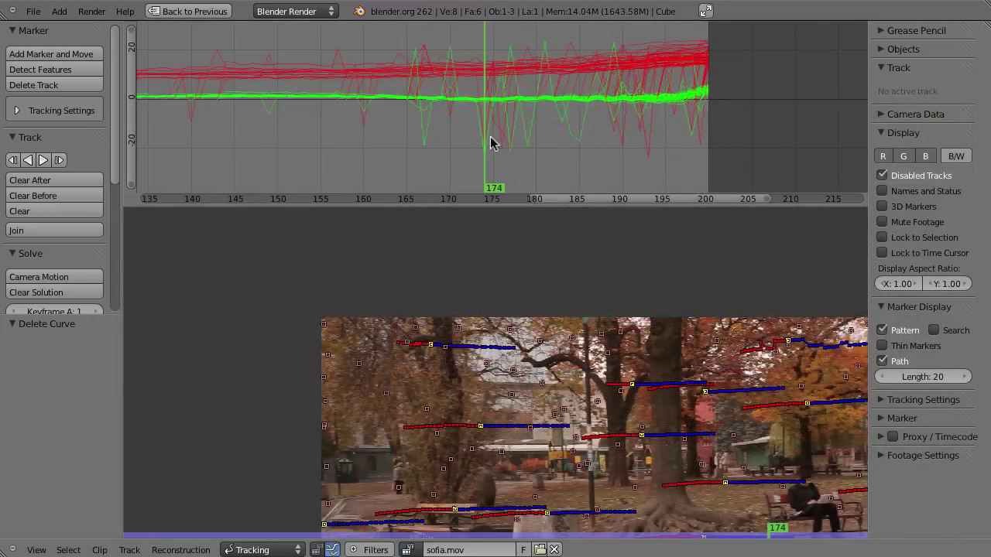
# Delete two more spiking tracks near the middle of the graph.
pyautogui.click(508, 143)
pyautogui.press('x')
pyautogui.click(515, 142)
pyautogui.click(526, 139)
pyautogui.press('x')
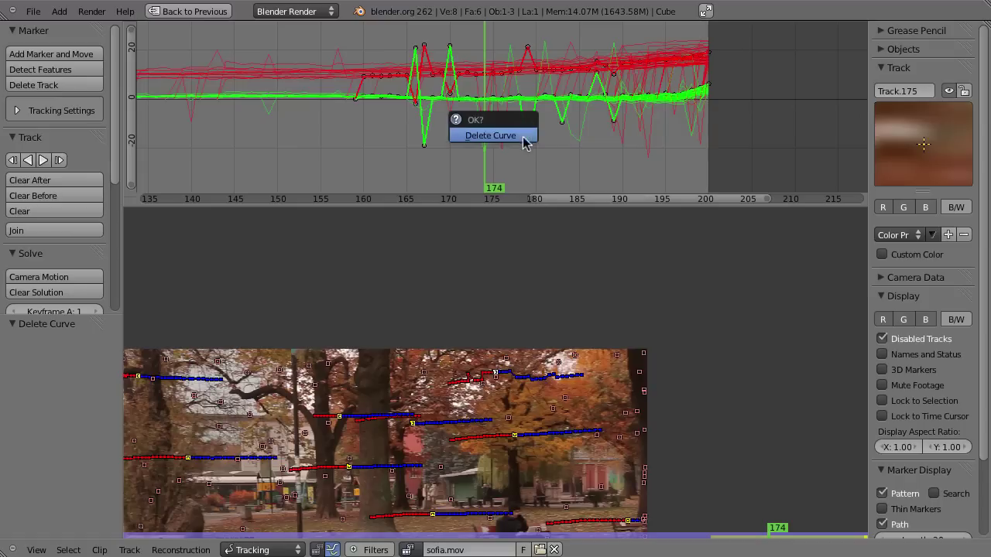
pyautogui.click(507, 136)
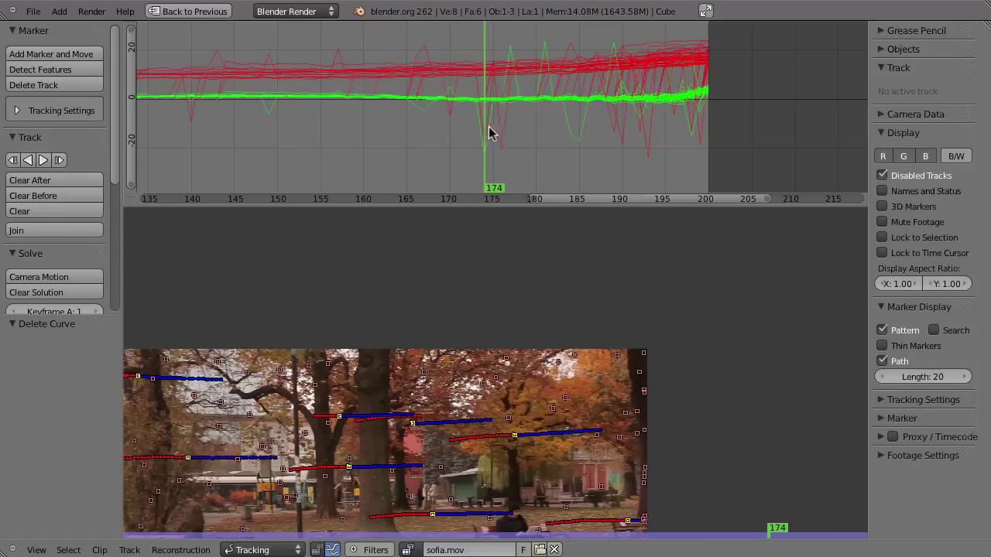
# Delete Track.153 and three other spiking tracks.
pyautogui.click(500, 144)
pyautogui.press('x')
pyautogui.click(503, 141)
pyautogui.click(513, 136)
pyautogui.press('x')
pyautogui.click(514, 131)
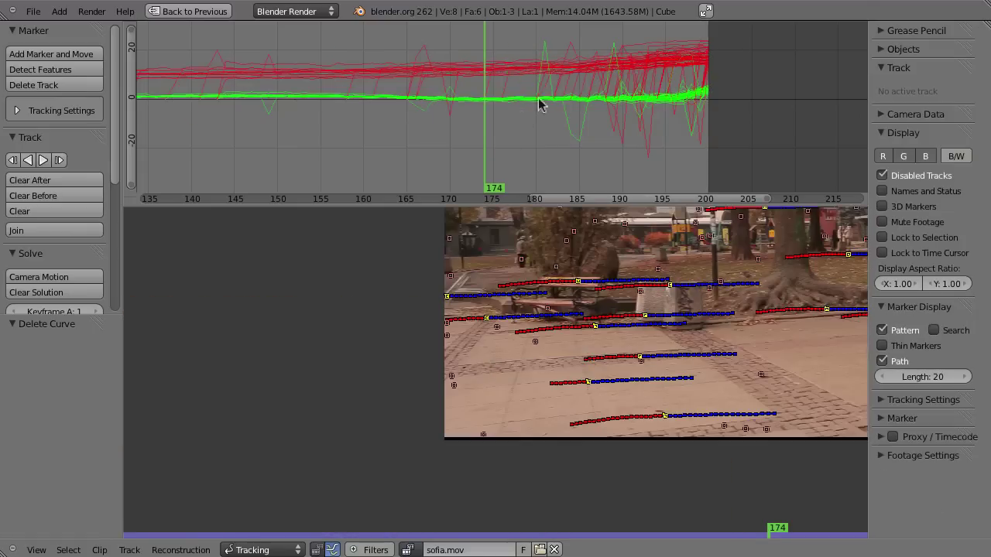
pyautogui.click(541, 42)
pyautogui.press('x')
pyautogui.click(473, 56)
pyautogui.click(431, 46)
pyautogui.press('x')
pyautogui.click(402, 42)
# Delete three more spiking tracks on the left and right of the graph.
pyautogui.click(284, 109)
pyautogui.press('x')
pyautogui.click(302, 108)
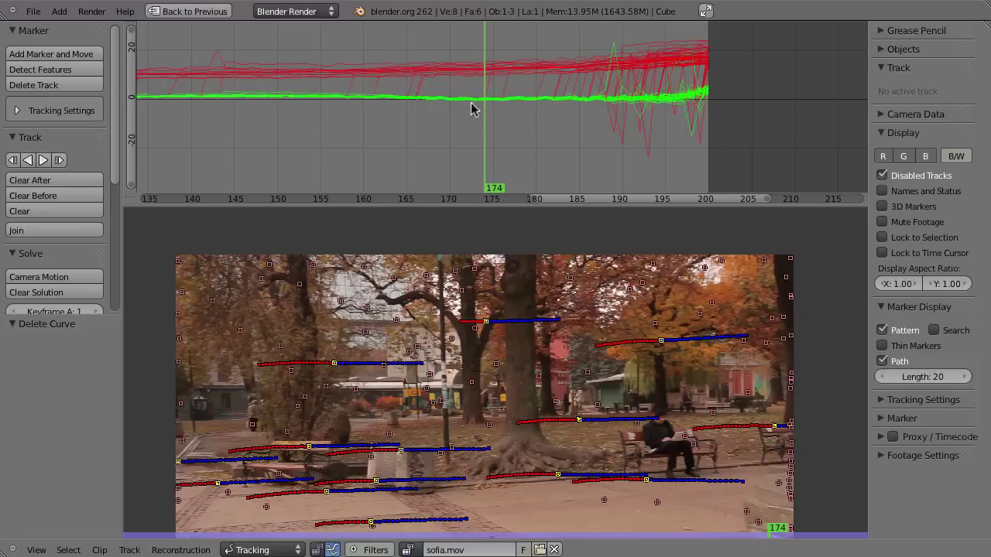
pyautogui.click(628, 144)
pyautogui.press('x')
pyautogui.click(623, 140)
pyautogui.click(625, 139)
pyautogui.press('x')
pyautogui.click(628, 136)
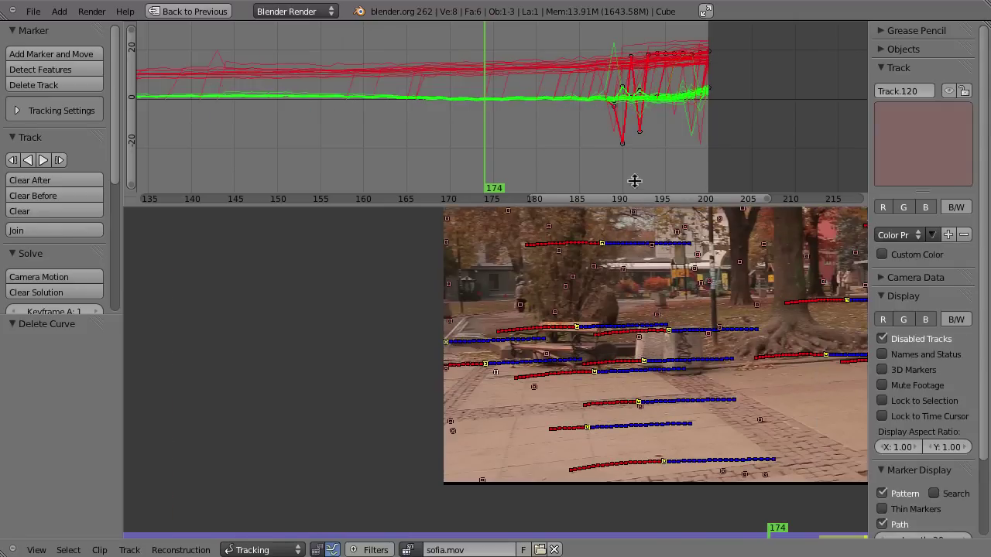
# Delete four further spiking tracks in the graph's right half.
pyautogui.click(563, 132)
pyautogui.press('x')
pyautogui.click(575, 126)
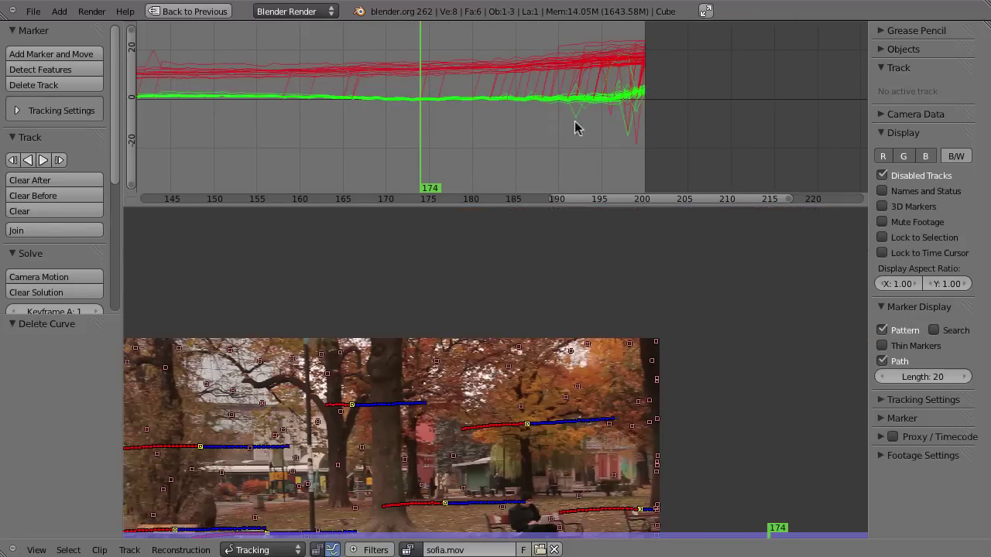
pyautogui.click(611, 145)
pyautogui.press('x')
pyautogui.click(615, 133)
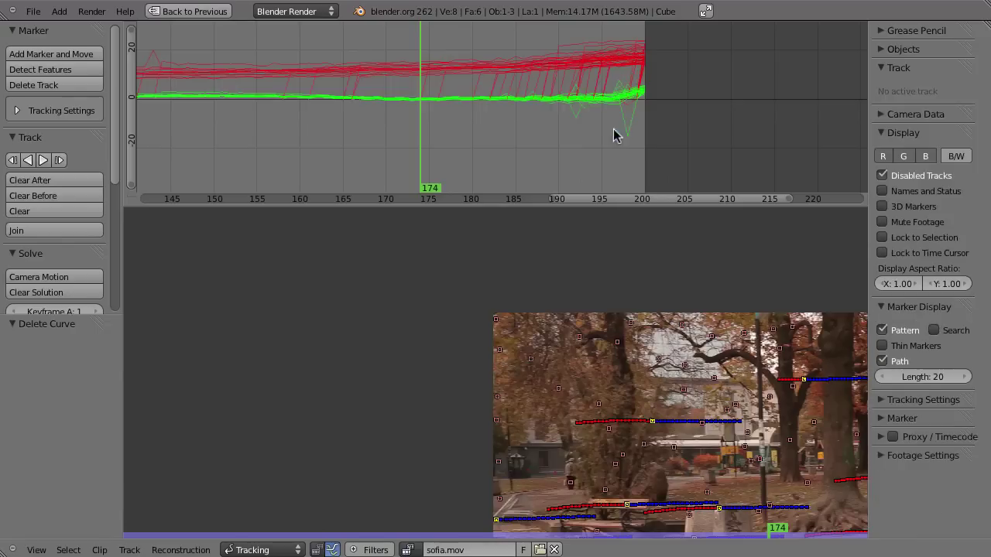
pyautogui.click(627, 130)
pyautogui.press('x')
pyautogui.click(607, 125)
pyautogui.click(575, 116)
pyautogui.press('x')
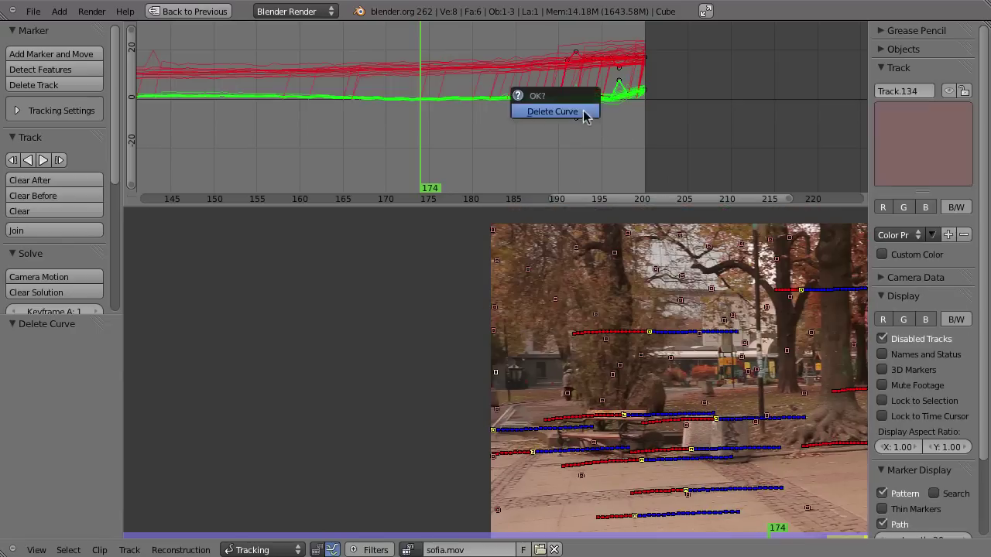
pyautogui.click(586, 111)
# Delete Track.114 and Track.115, then scrub back to check the smoothed curves.
pyautogui.click(615, 86)
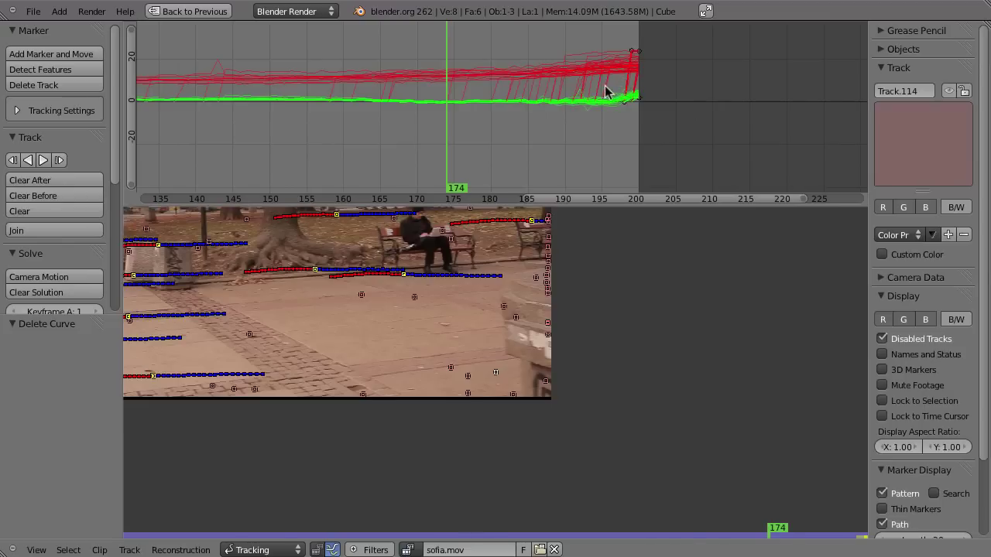
pyautogui.press('x')
pyautogui.click(580, 113)
pyautogui.scroll(-2, 580, 115)
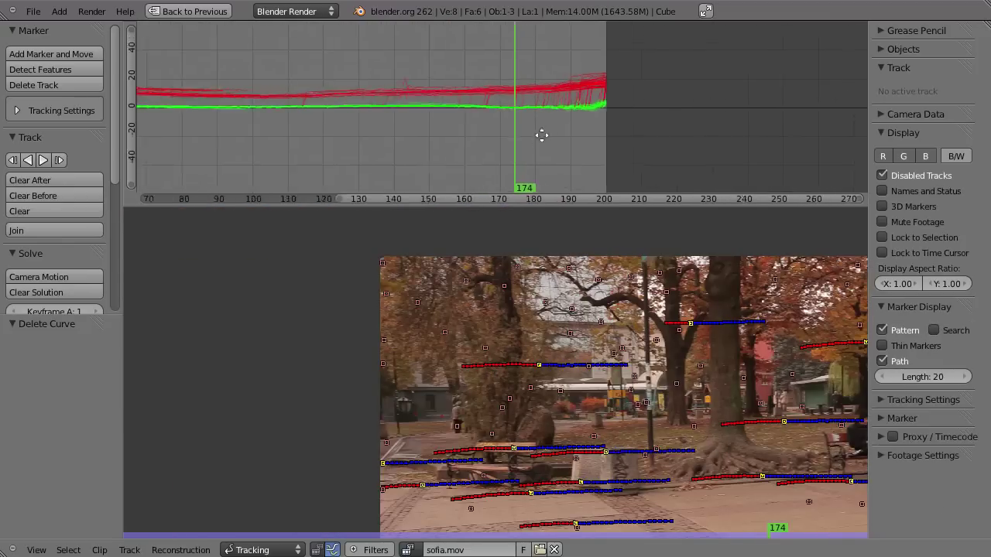
pyautogui.scroll(-1, 619, 128)
pyautogui.scroll(-2, 619, 109)
pyautogui.click(596, 75)
pyautogui.press('x')
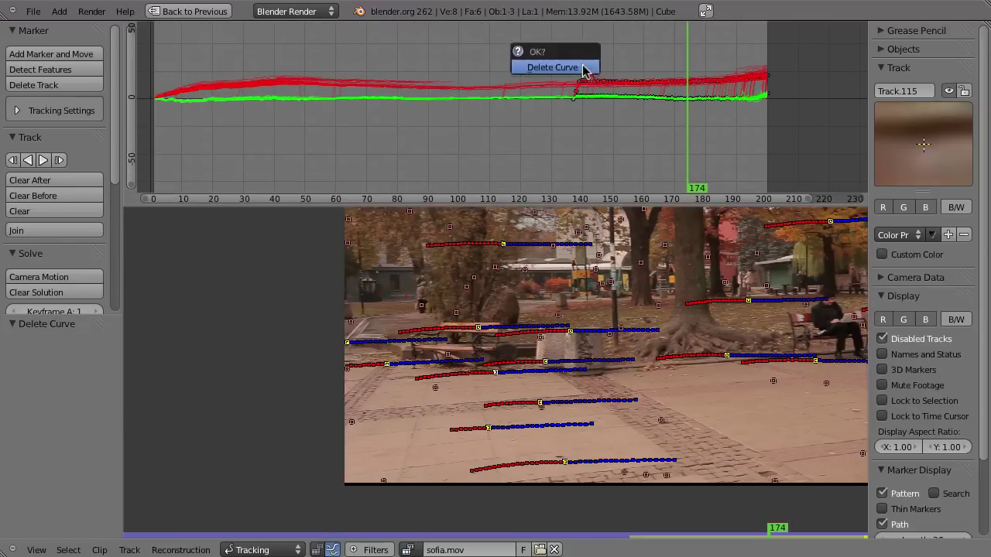
pyautogui.click(586, 68)
pyautogui.scroll(-1, 637, 115)
pyautogui.moveTo(637, 115)
pyautogui.mouseDown()
pyautogui.moveTo(432, 126)
pyautogui.moveTo(526, 121)
pyautogui.mouseUp()
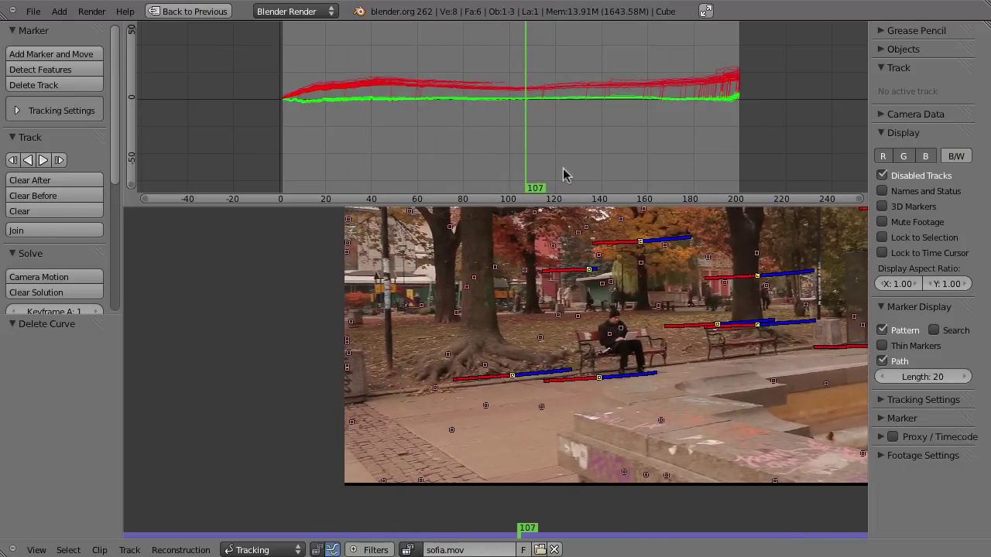
# Toggle the disabled-track display off and back on, then lock all existing tracks.
pyautogui.hotkey('ctrl', 'd')
pyautogui.scroll(-1, 657, 288)
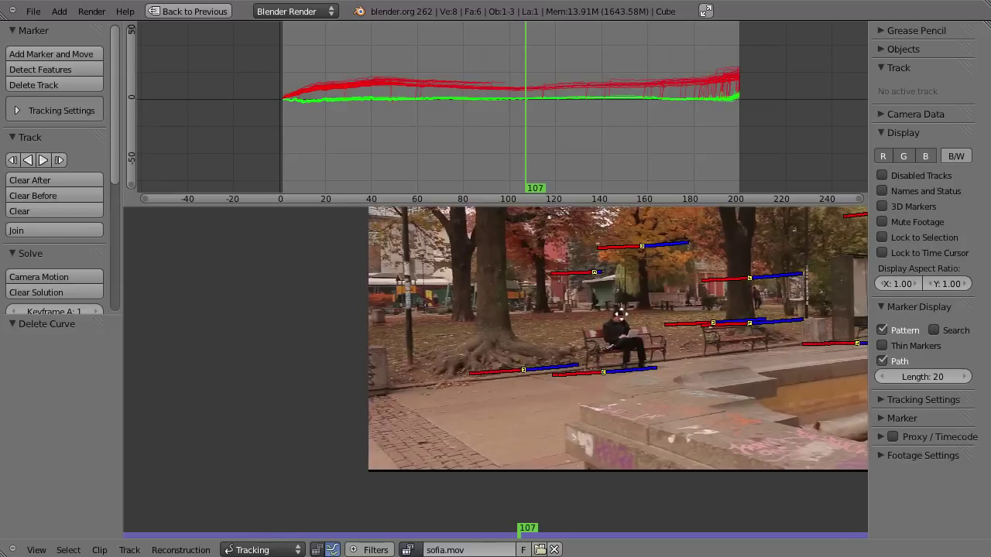
pyautogui.scroll(-1, 603, 325)
pyautogui.scroll(-1, 587, 334)
pyautogui.moveTo(528, 163)
pyautogui.mouseDown()
pyautogui.moveTo(513, 151)
pyautogui.moveTo(468, 157)
pyautogui.moveTo(576, 157)
pyautogui.moveTo(518, 169)
pyautogui.moveTo(569, 173)
pyautogui.moveTo(526, 165)
pyautogui.moveTo(520, 353)
pyautogui.mouseUp()
pyautogui.hotkey('alt', 'd')
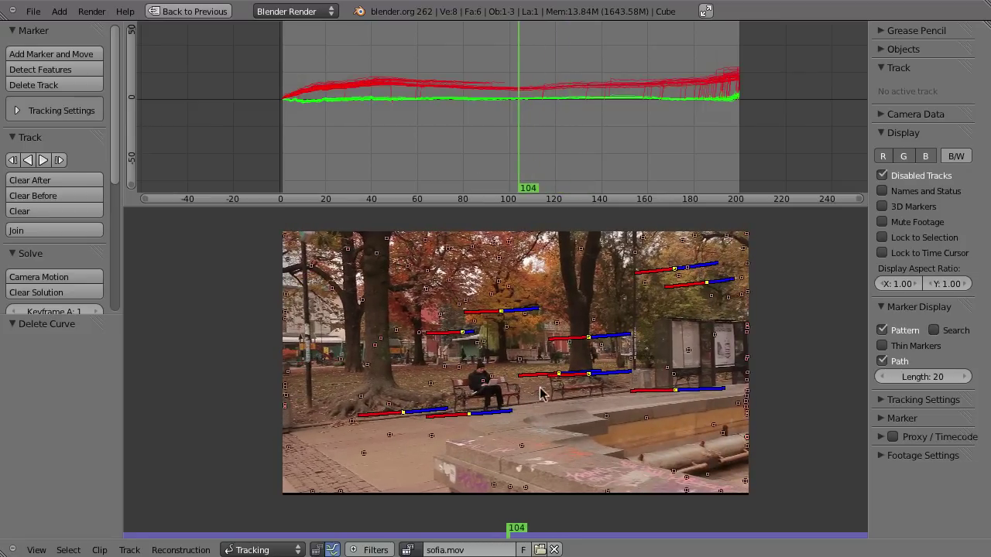
pyautogui.press('a')
pyautogui.press('a')
pyautogui.hotkey('ctrl', 'l')
# Detect new features with a minimum distance of 200 and track them forward to frame 200.
pyautogui.click(11, 70)
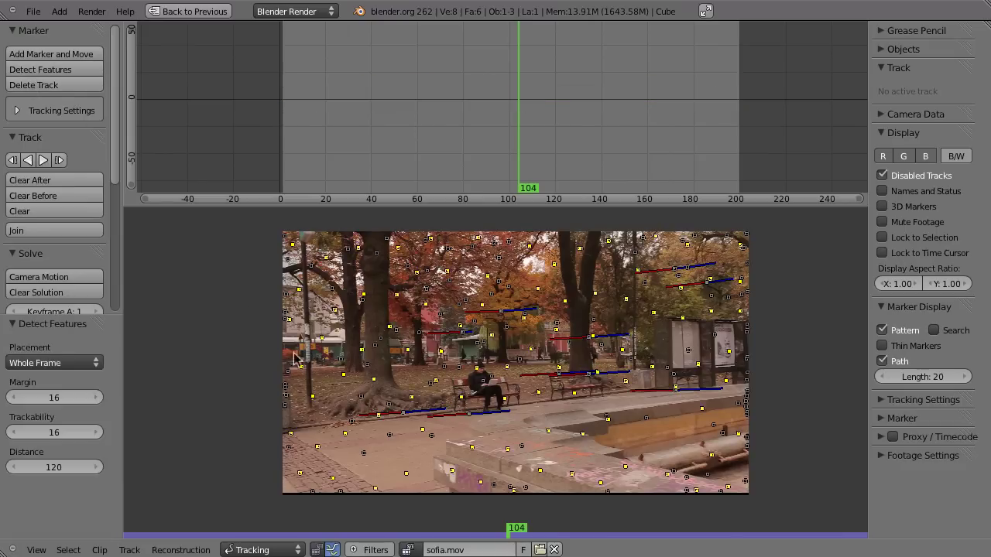
pyautogui.click(45, 472)
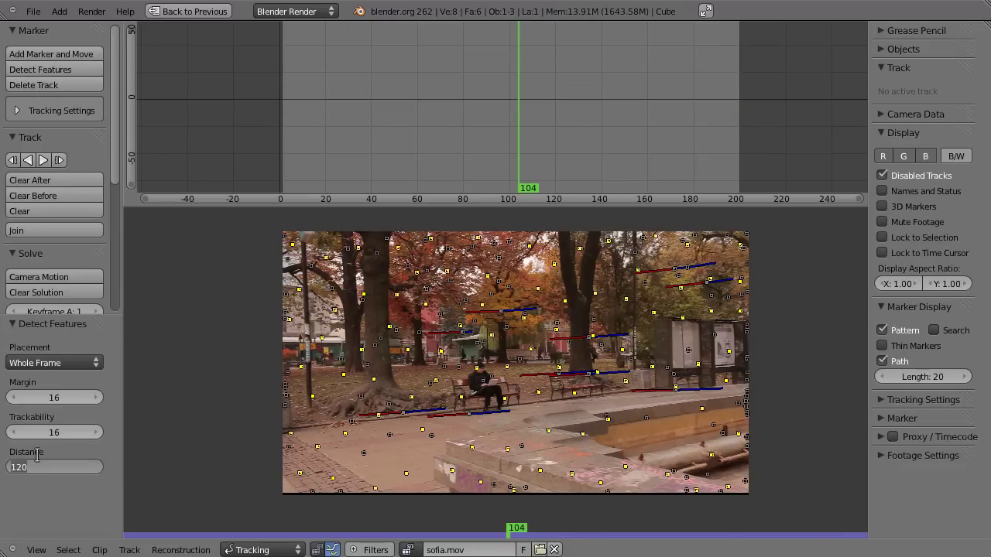
pyautogui.write('300')
pyautogui.press('Return')
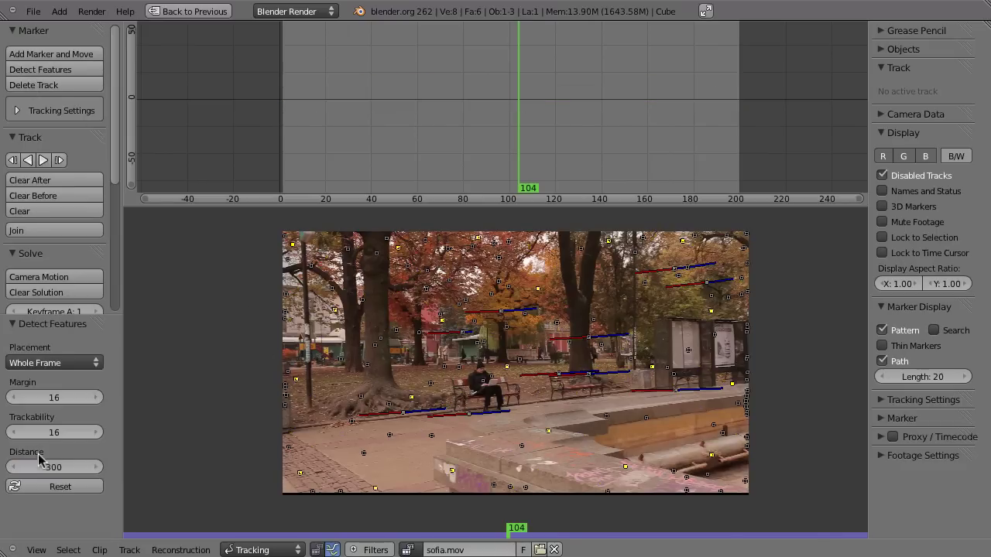
pyautogui.click(51, 459)
pyautogui.write('200')
pyautogui.press('Return')
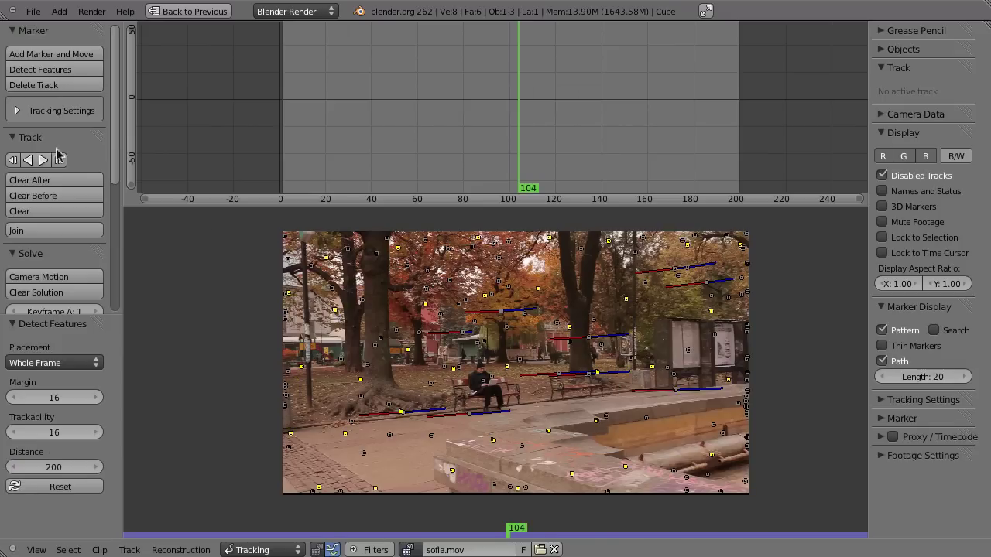
pyautogui.click(42, 159)
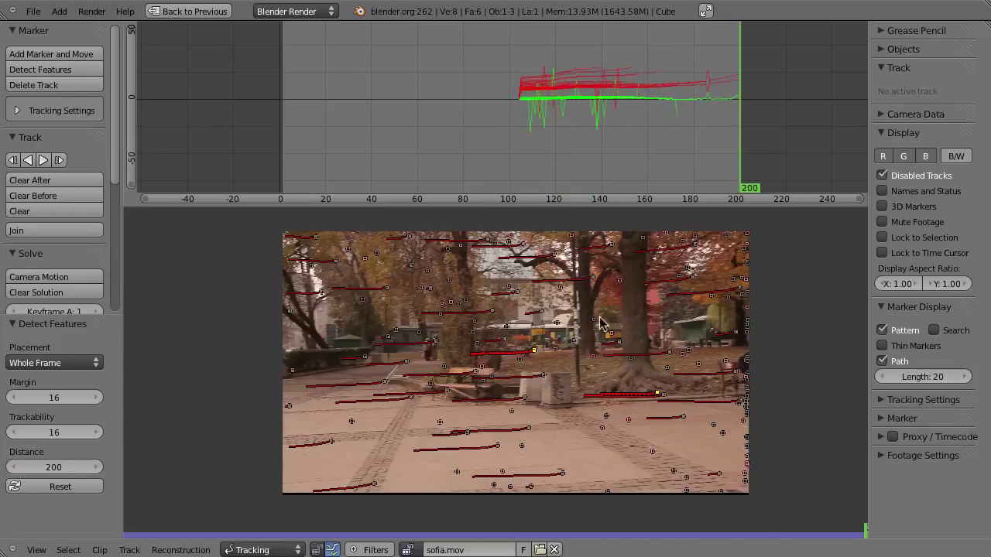
# Jump to the clip start and delete the first two spiking curves in the graph.
pyautogui.moveTo(545, 155); pyautogui.dragTo(519, 151)
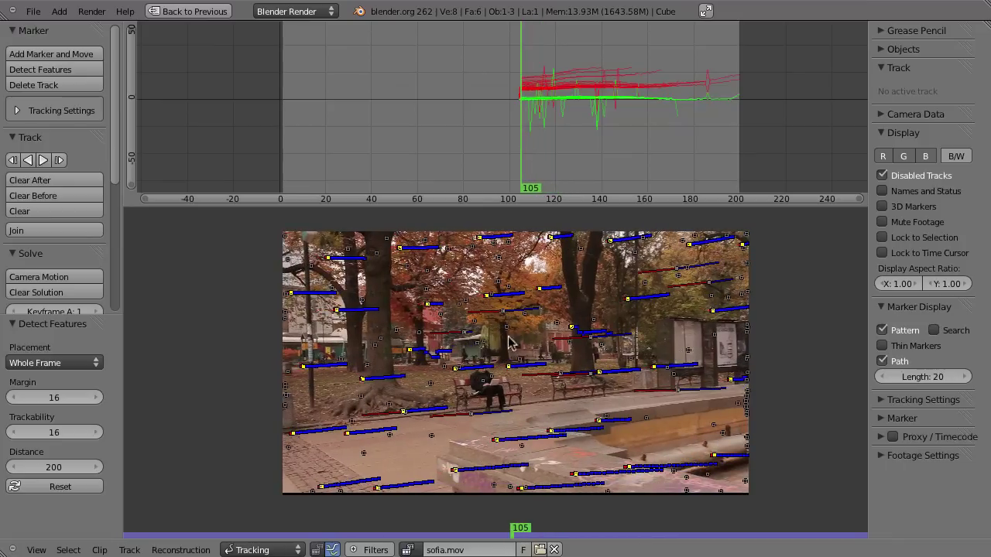
pyautogui.hotkey('shift', 'Left')
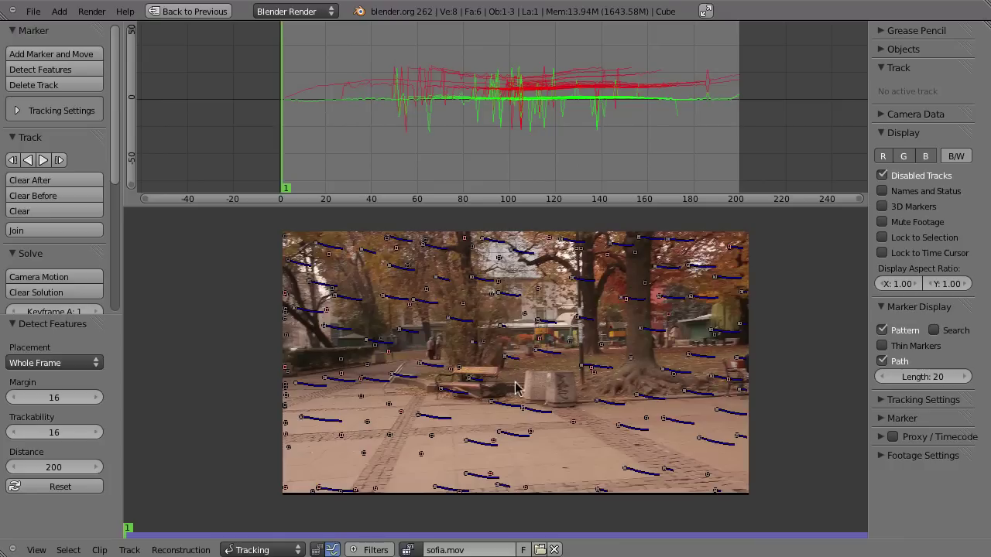
pyautogui.press('x')
pyautogui.click(514, 120)
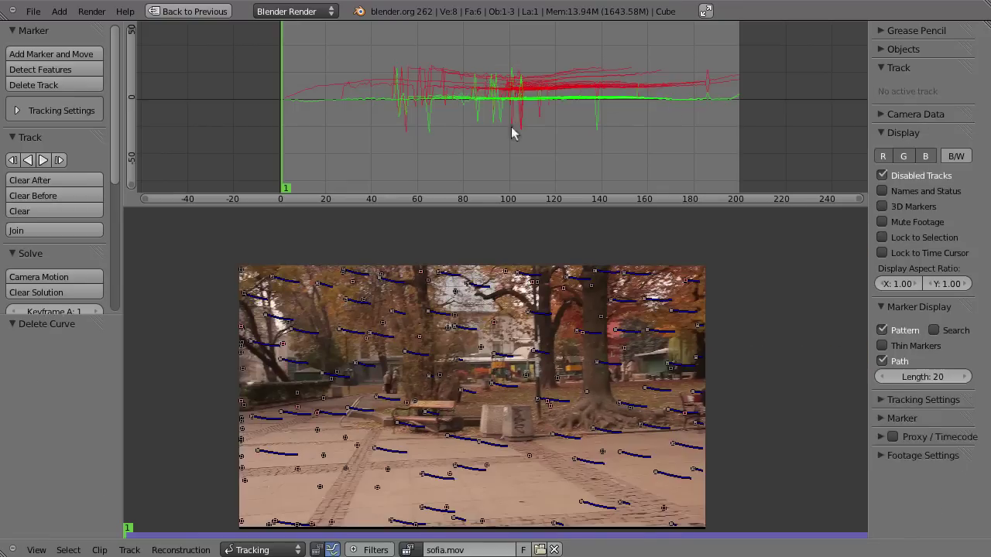
pyautogui.click(519, 128)
pyautogui.press('x')
pyautogui.click(498, 121)
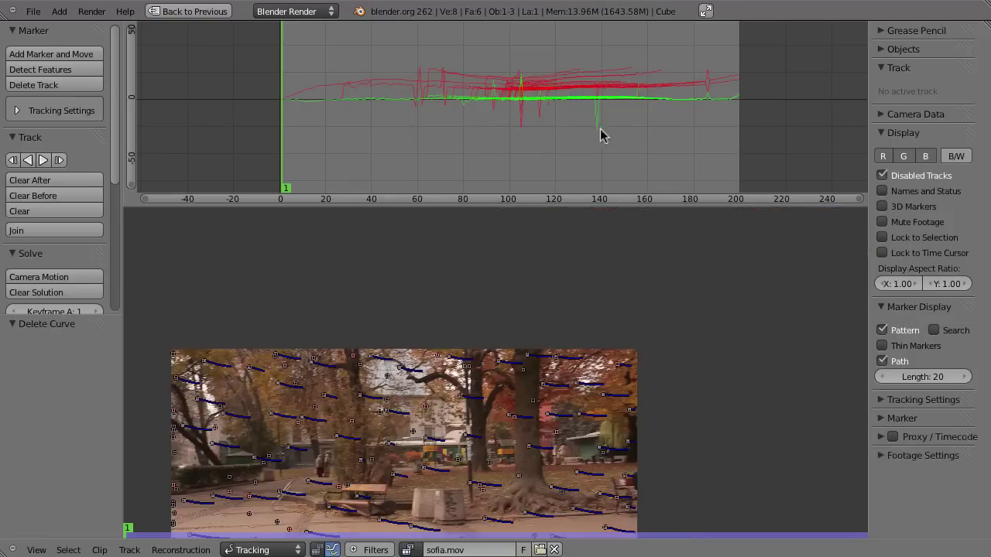
# Delete the spiking curves of Track.119, another track, and Track.065.
pyautogui.click(611, 67)
pyautogui.scroll(6, 524, 100)
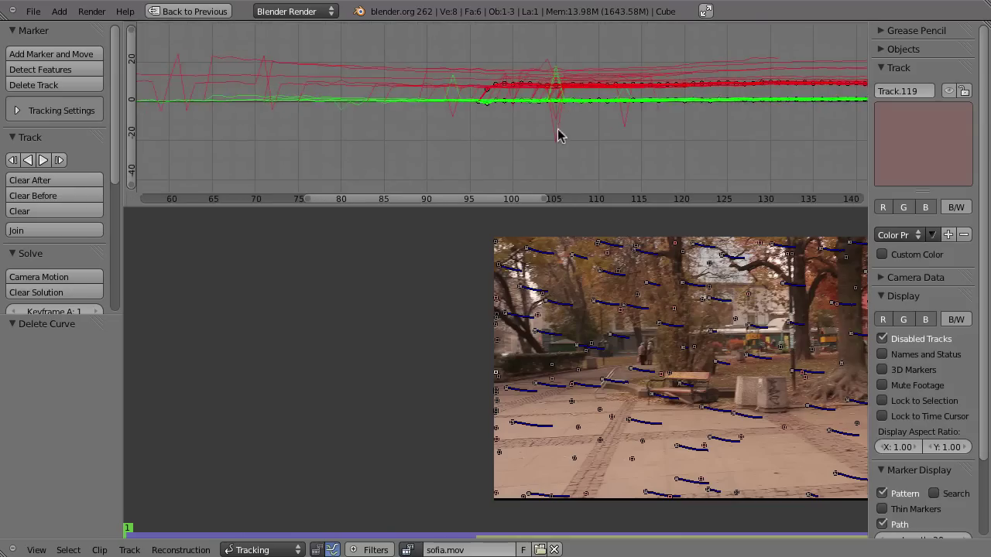
pyautogui.press('x')
pyautogui.click(558, 130)
pyautogui.click(554, 67)
pyautogui.press('x')
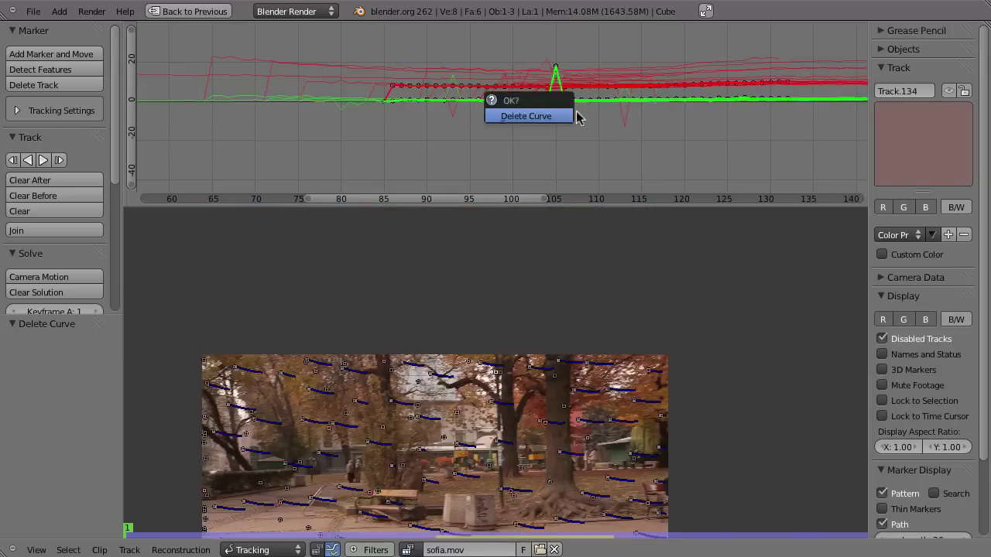
pyautogui.click(578, 115)
pyautogui.click(625, 122)
pyautogui.press('x')
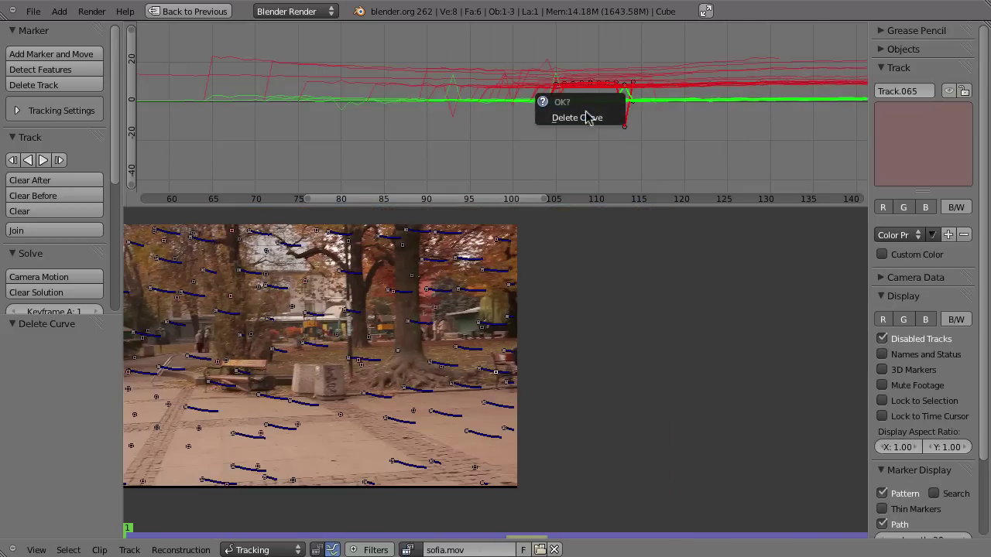
pyautogui.click(586, 117)
# Fit the graph view, then delete another spiking curve and Track.003's curve.
pyautogui.press('Home')
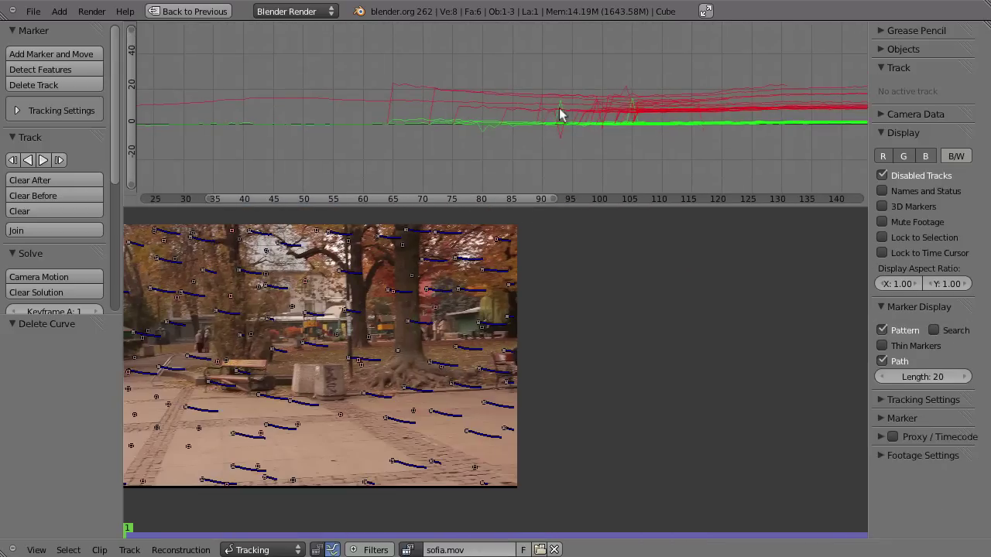
pyautogui.click(562, 116)
pyautogui.press('x')
pyautogui.click(564, 146)
pyautogui.scroll(3, 619, 69)
pyautogui.click(606, 81)
pyautogui.press('x')
pyautogui.click(607, 80)
# Delete two more spiking curves, then select Track.052 and go to frame 183.
pyautogui.moveTo(588, 147)
pyautogui.keyDown('ctrl'); pyautogui.mouseDown(button='middle')
pyautogui.moveTo(641, 142)
pyautogui.moveTo(589, 147)
pyautogui.mouseUp(button='middle'); pyautogui.keyUp('ctrl')
pyautogui.click(485, 137)
pyautogui.press('x')
pyautogui.click(487, 133)
pyautogui.click(818, 86)
pyautogui.press('x')
pyautogui.click(812, 92)
pyautogui.scroll(4, 705, 119)
pyautogui.click(738, 121)
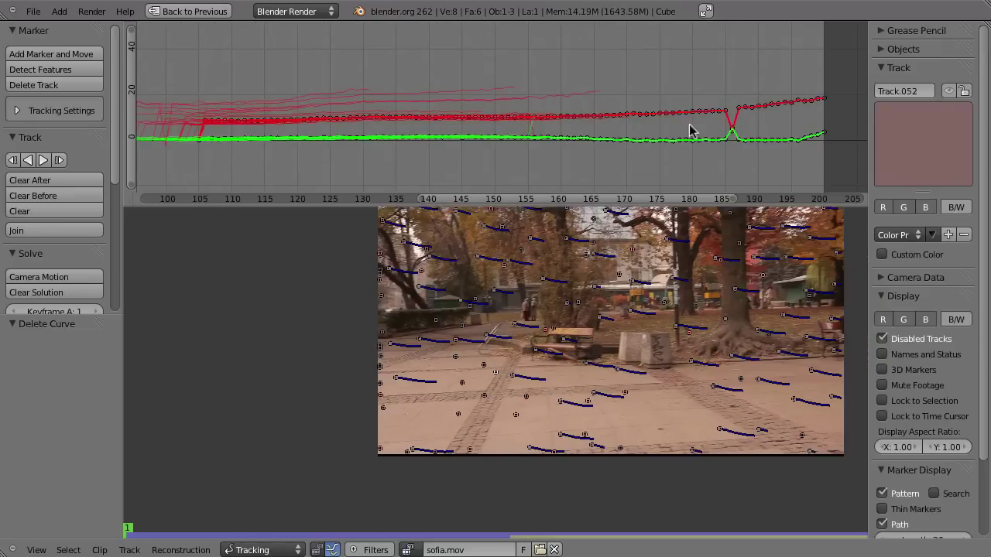
pyautogui.click(711, 130)
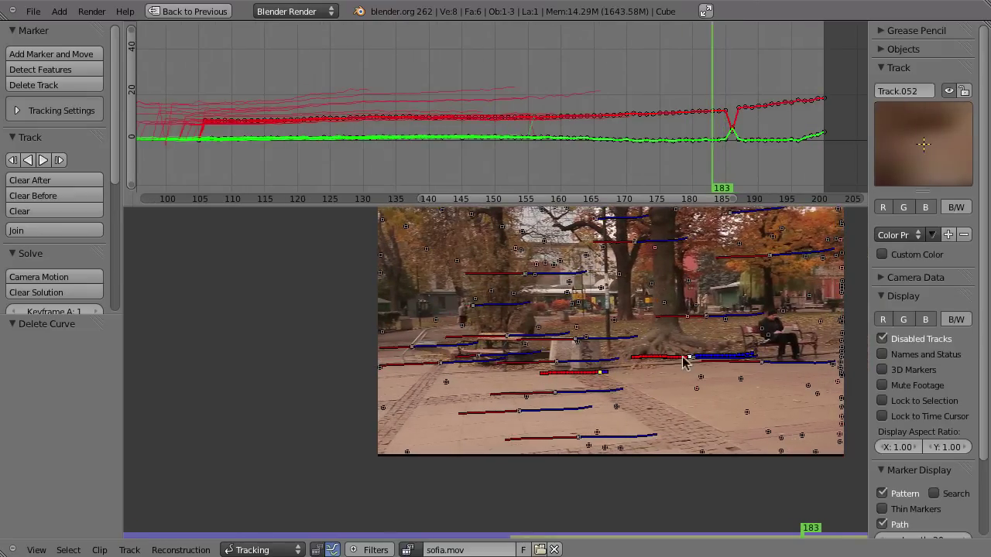
# Clear Track.052's path after frame 183.
pyautogui.press('a')
pyautogui.hotkey('shift', 't')
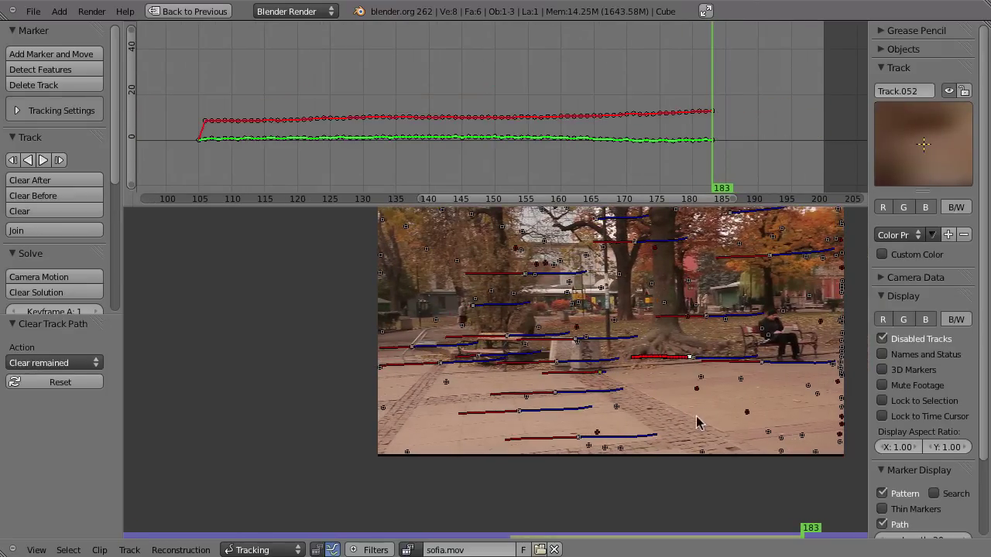
pyautogui.press('a')
pyautogui.scroll(-1, 681, 406)
pyautogui.scroll(2, 653, 389)
# Unlock all tracks with Alt+L, then scrub to frame 107.
pyautogui.press('a')
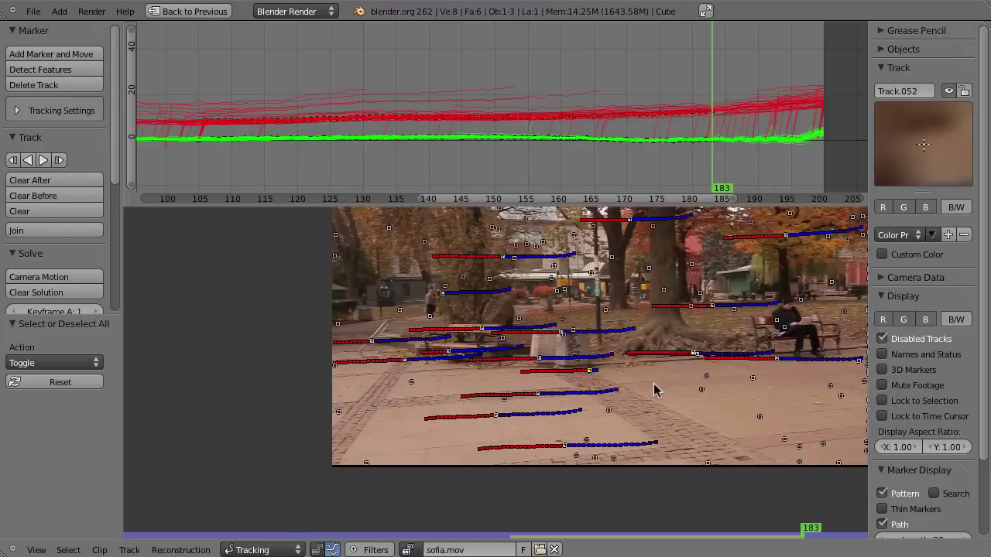
pyautogui.hotkey('alt', 'l')
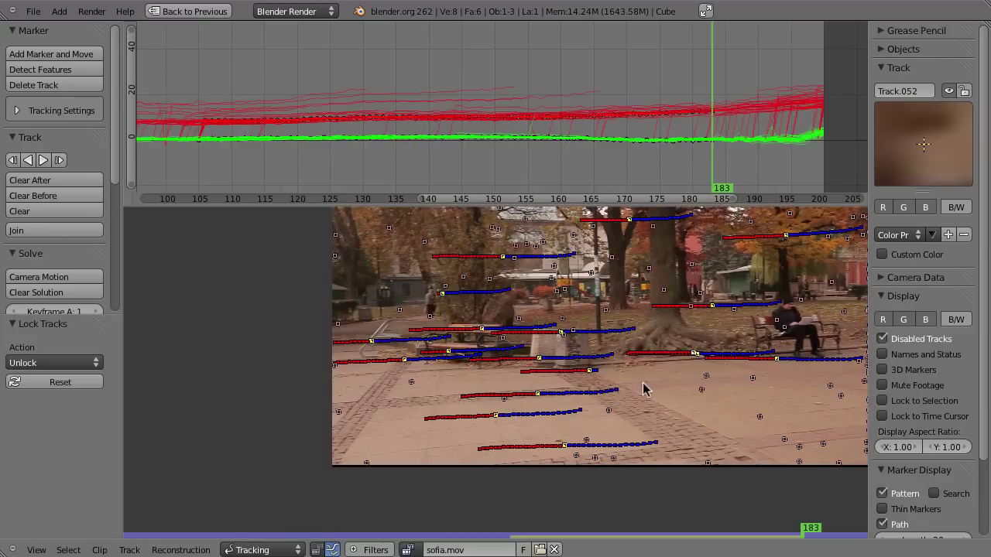
pyautogui.press('a')
pyautogui.scroll(1, 713, 328)
pyautogui.moveTo(634, 108)
pyautogui.keyDown('ctrl'); pyautogui.mouseDown(button='middle')
pyautogui.moveTo(630, 54)
pyautogui.moveTo(537, 111)
pyautogui.mouseUp(button='middle'); pyautogui.keyUp('ctrl')
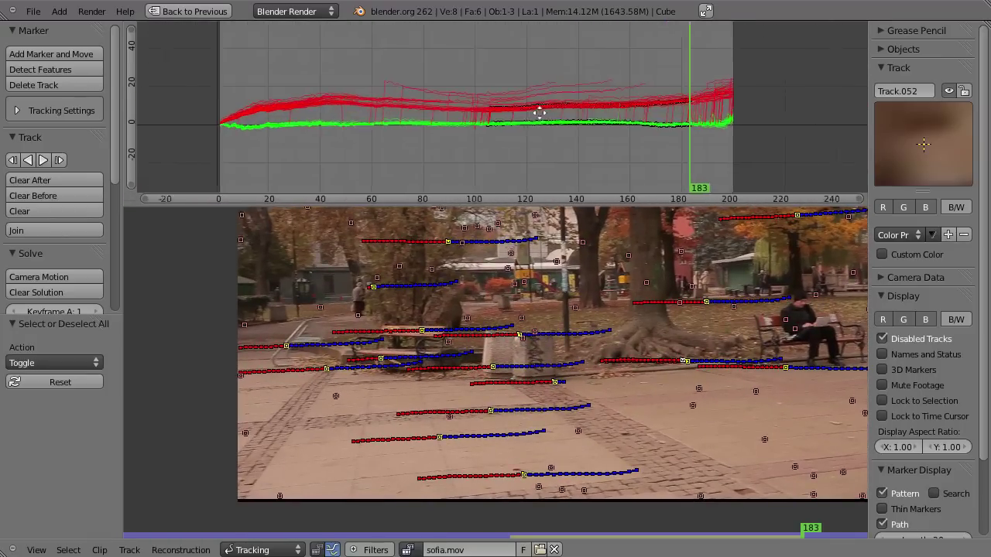
pyautogui.click(528, 124)
pyautogui.moveTo(501, 149)
pyautogui.mouseDown()
pyautogui.moveTo(449, 152)
pyautogui.moveTo(541, 151)
pyautogui.mouseUp()
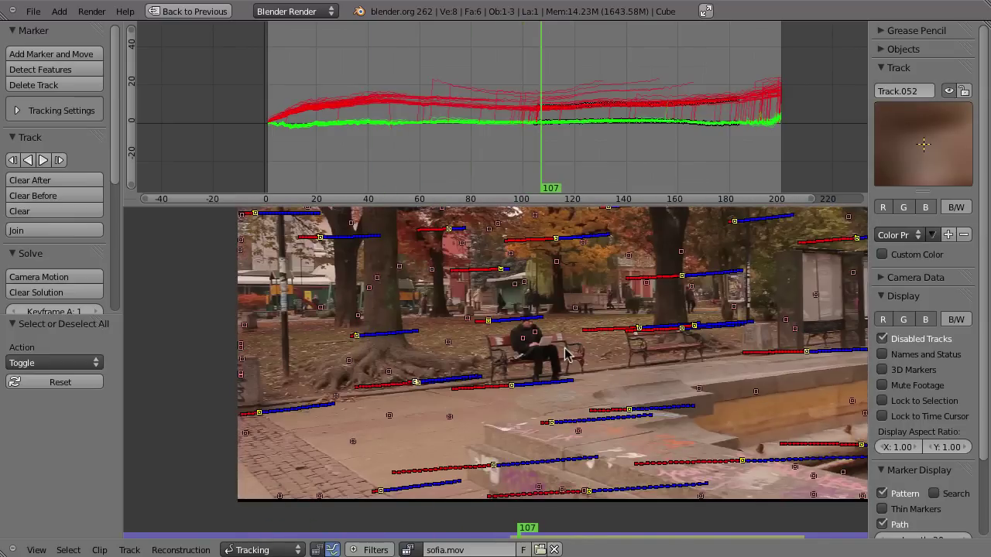
pyautogui.moveTo(716, 302); pyautogui.dragTo(575, 370, button='middle')
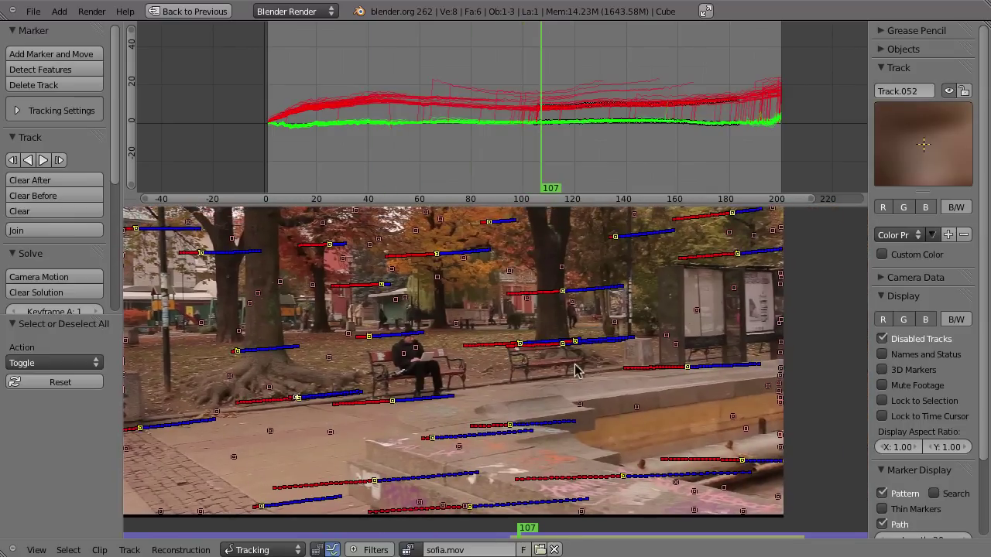
# Apply the Canon 5D camera preset (36 mm sensor) and enter a 30 mm focal length.
pyautogui.click(883, 280)
pyautogui.click(899, 300)
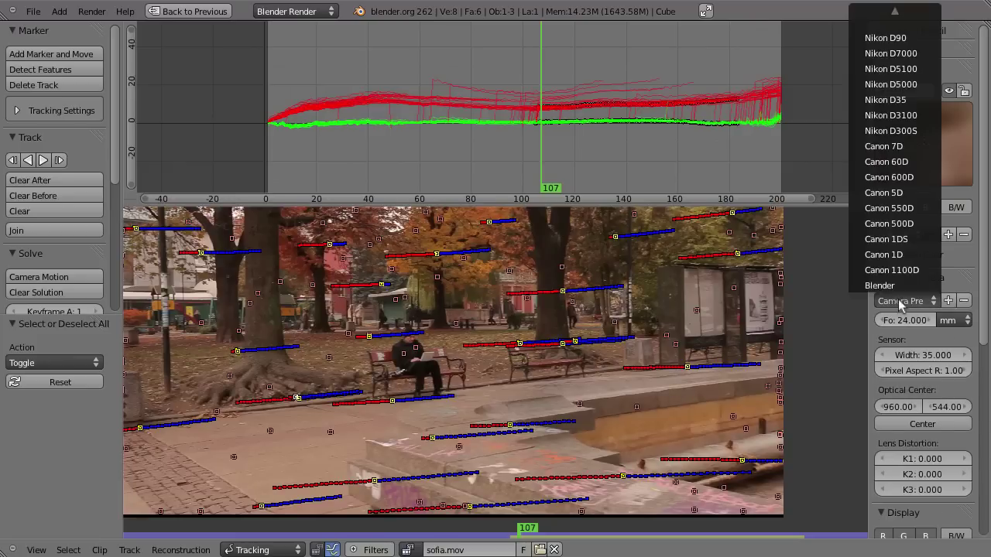
pyautogui.click(879, 195)
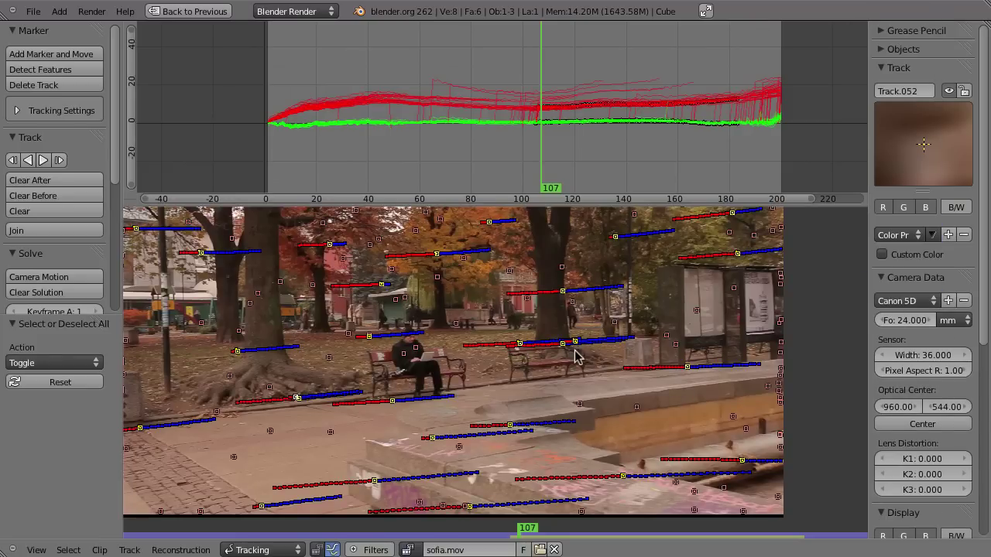
pyautogui.click(902, 320)
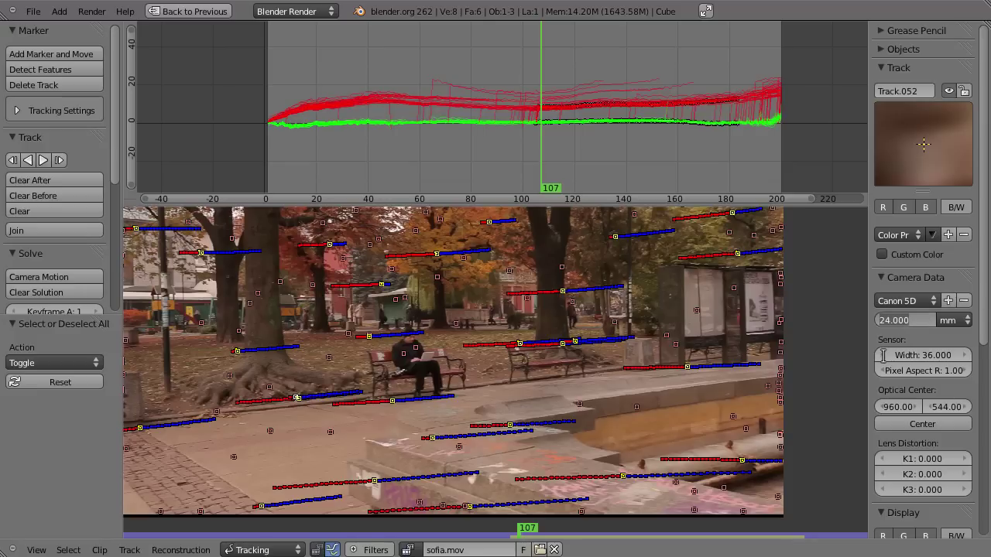
pyautogui.write('30')
pyautogui.press('Return')
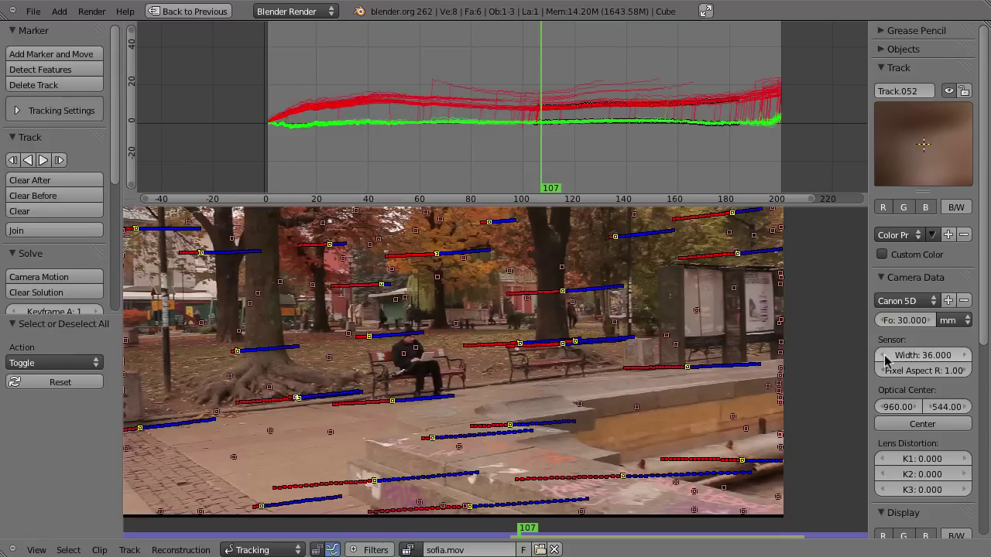
pyautogui.moveTo(866, 336); pyautogui.dragTo(838, 340)
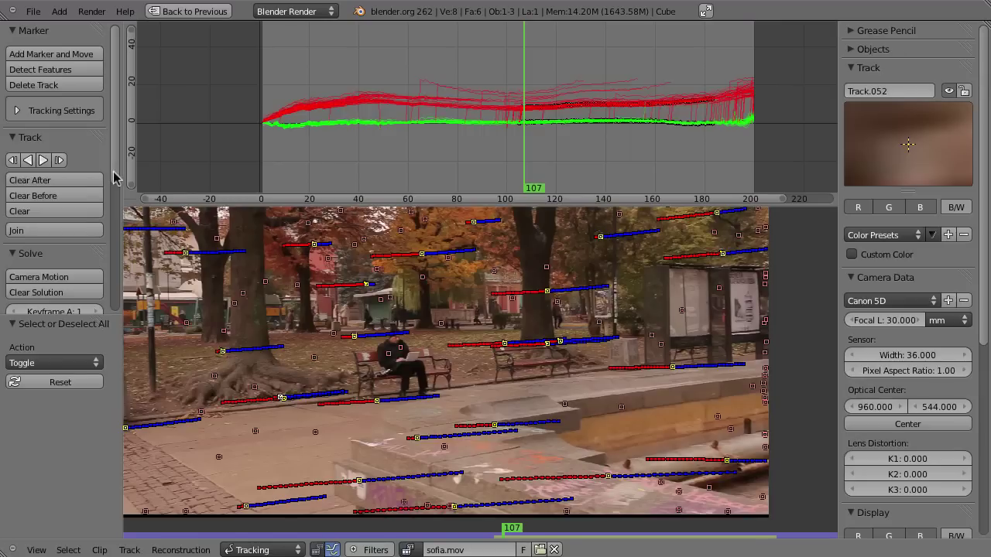
# Run Solve Camera Motion, giving an average solve error of 17.2299.
pyautogui.scroll(-3, 62, 186)
pyautogui.scroll(-1, 62, 186)
pyautogui.click(46, 177)
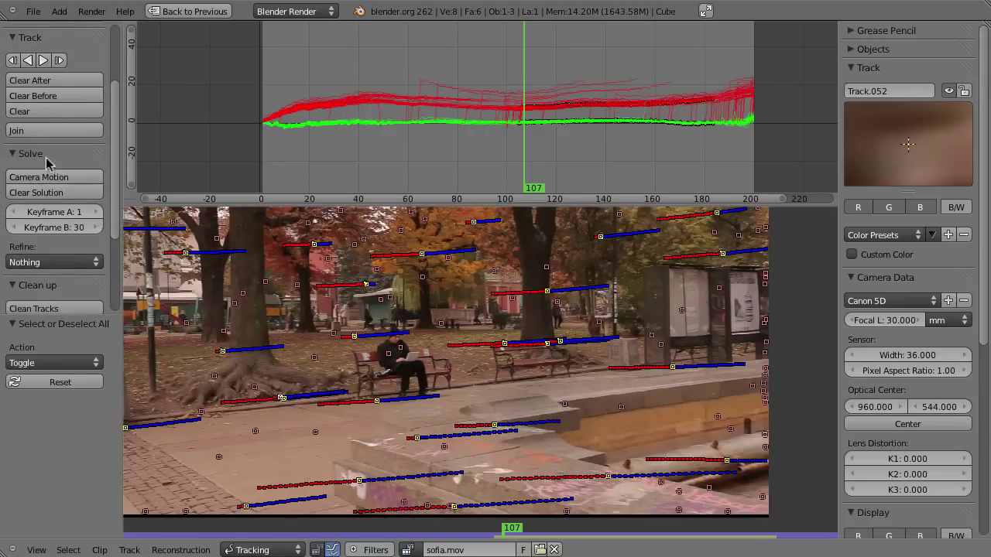
pyautogui.click(50, 177)
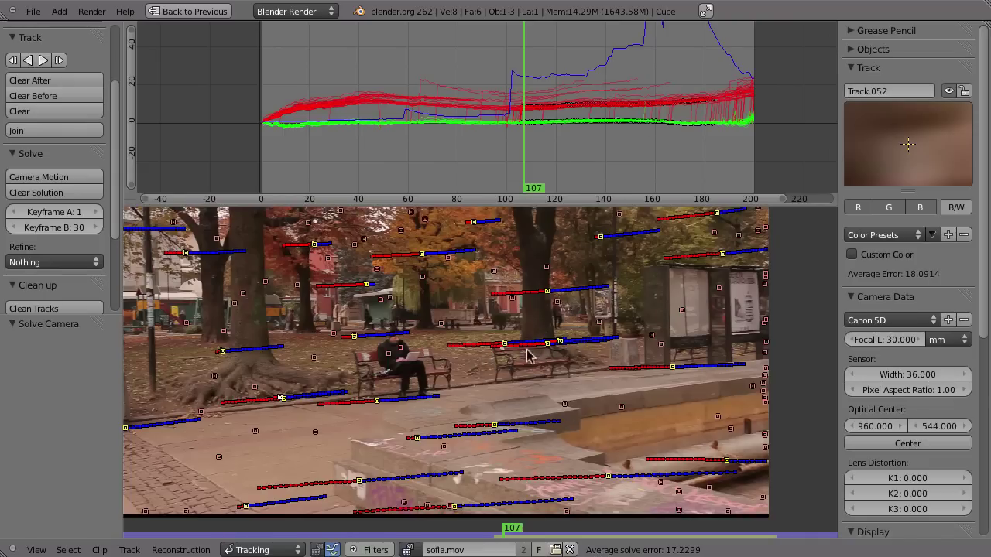
# Hide the graph with Ctrl+Tab and fit the park footage in the clip view.
pyautogui.scroll(1, 597, 308)
pyautogui.scroll(-1, 573, 348)
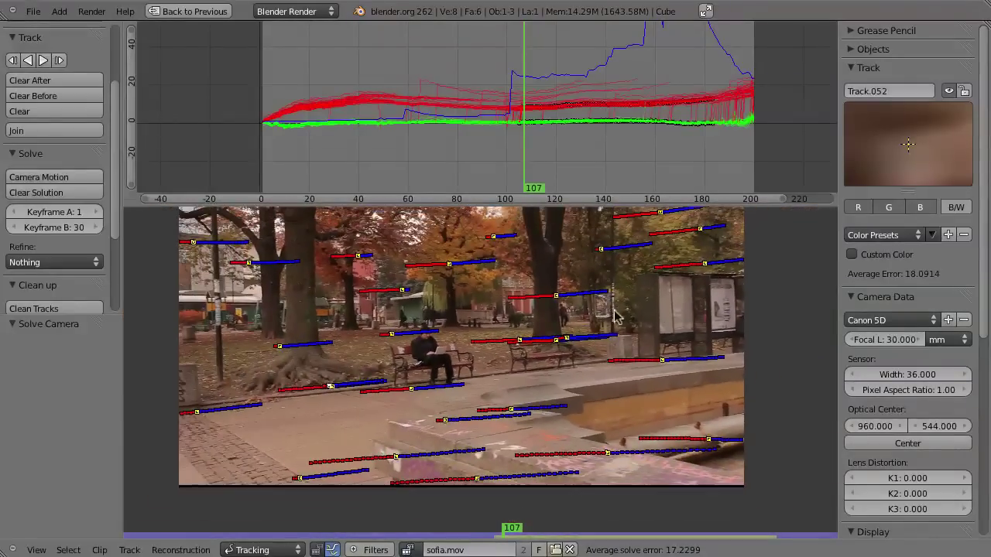
pyautogui.scroll(-1, 589, 352)
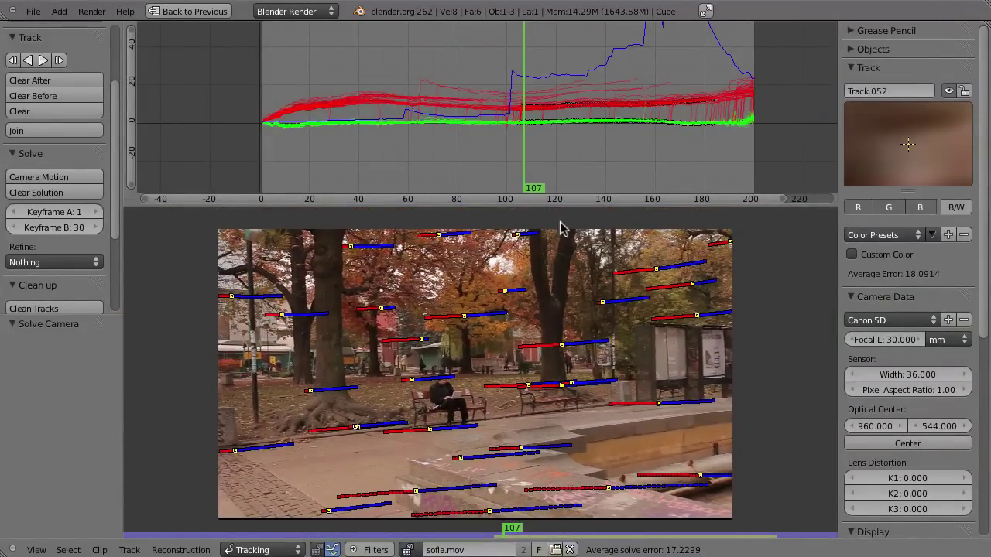
pyautogui.hotkey('ctrl', 'Tab')
pyautogui.scroll(2, 562, 302)
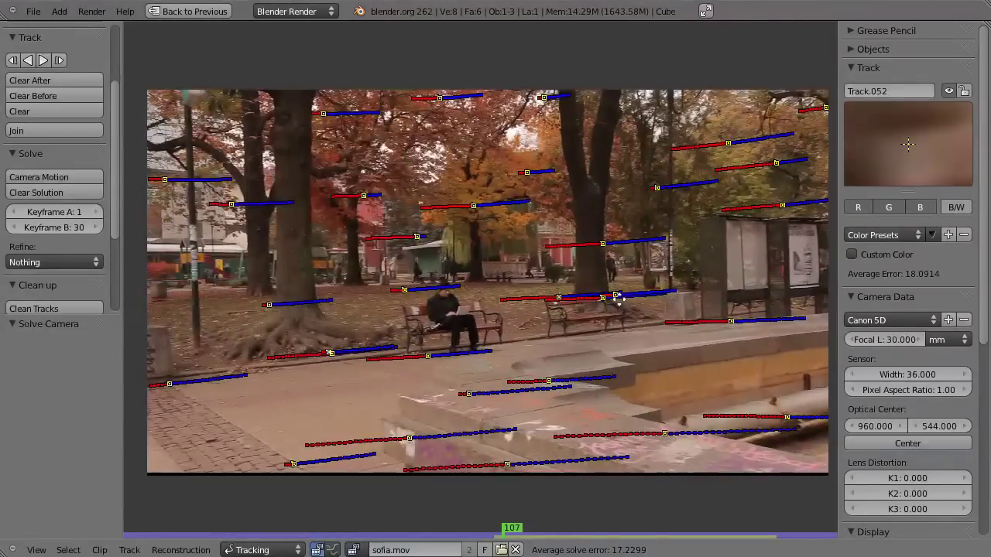
pyautogui.moveTo(616, 298); pyautogui.dragTo(600, 299, button='middle')
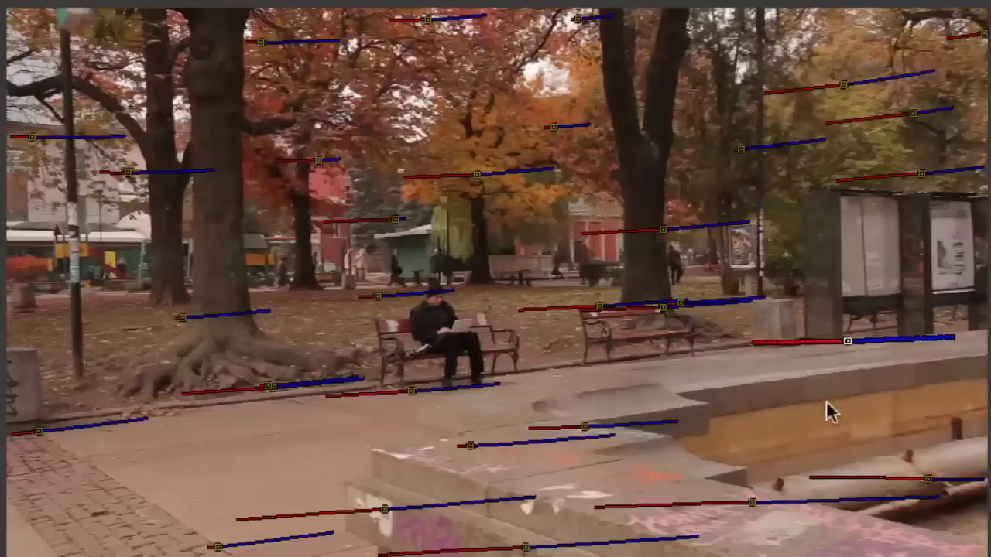
# Zoom into the kerb marker beside the noticeboards and play through frames to watch it.
pyautogui.scroll(2, 831, 350)
pyautogui.scroll(2, 619, 376)
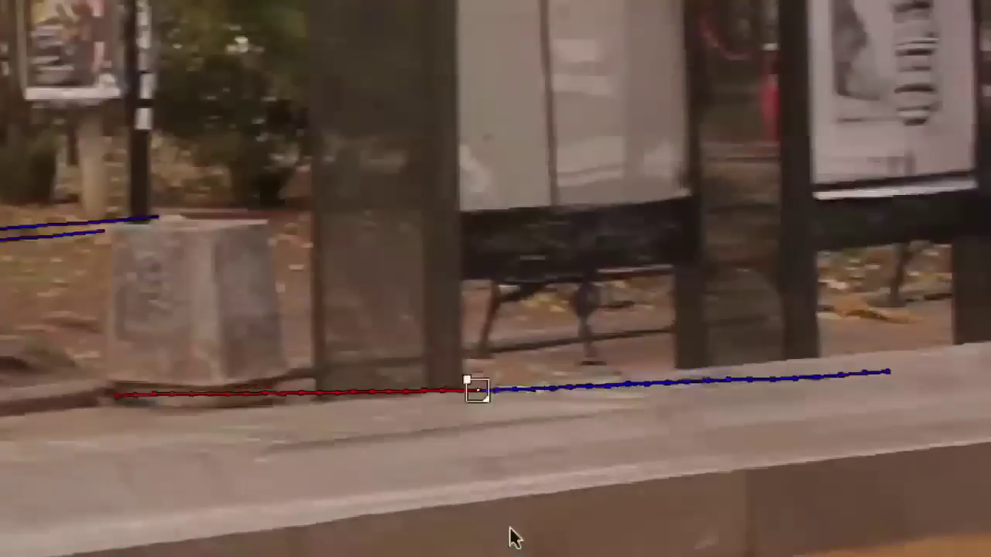
pyautogui.scroll(1, 626, 333)
pyautogui.scroll(2, 626, 333)
pyautogui.scroll(-4, 681, 361)
pyautogui.scroll(2, 617, 416)
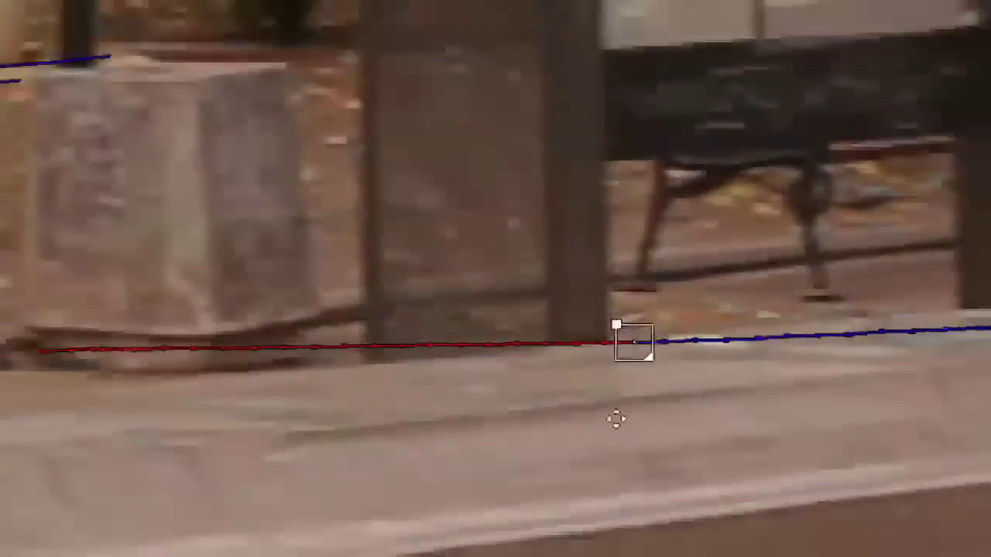
pyautogui.scroll(2, 635, 347)
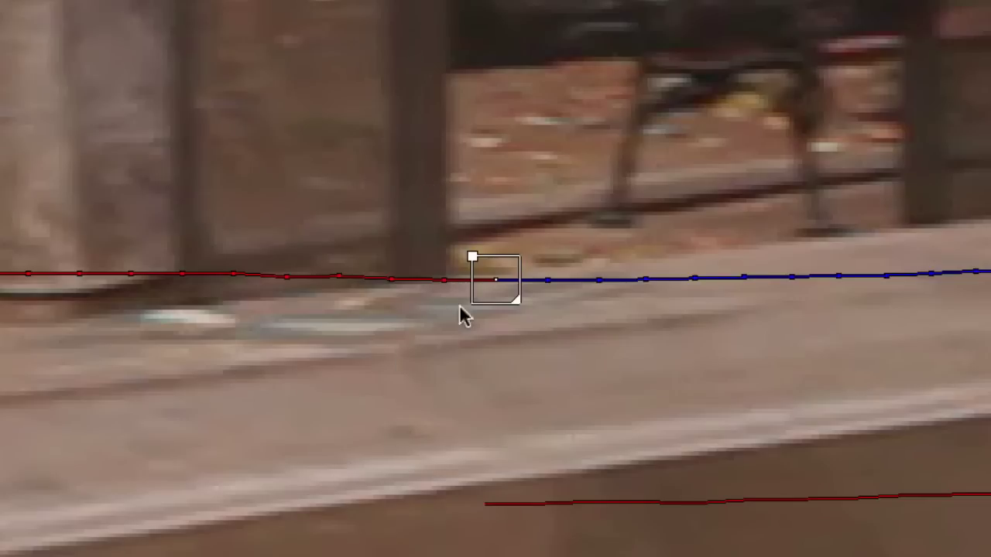
pyautogui.press('space')
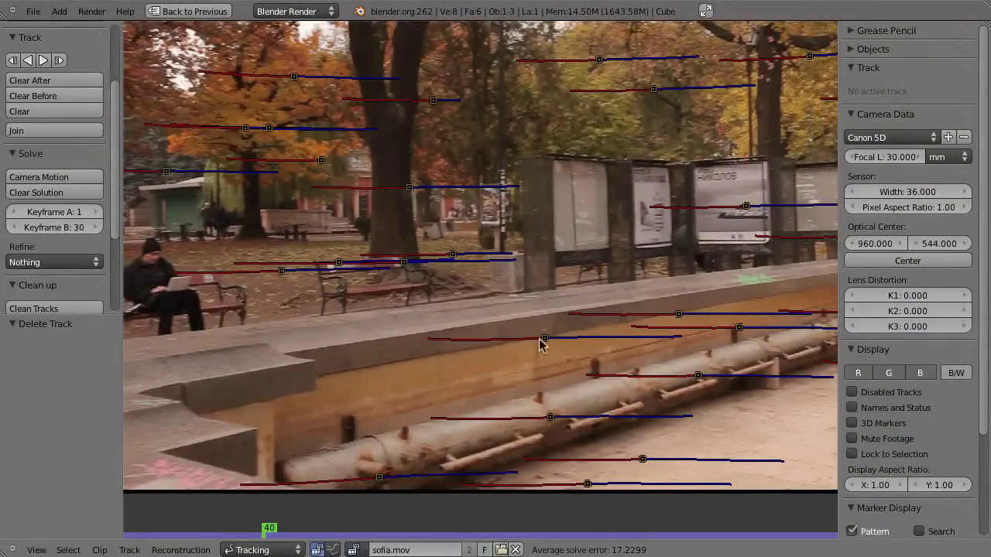
# Re-solve the camera (error 17.2492), make Track.046 active, and lock the view to it.
pyautogui.hotkey('shift', 's')
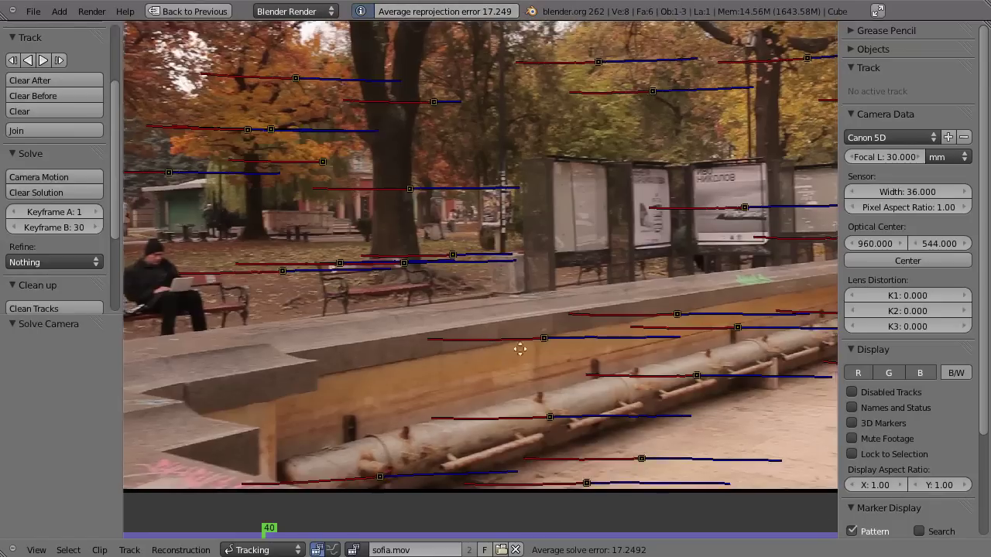
pyautogui.scroll(-2, 483, 348)
pyautogui.rightClick(778, 302)
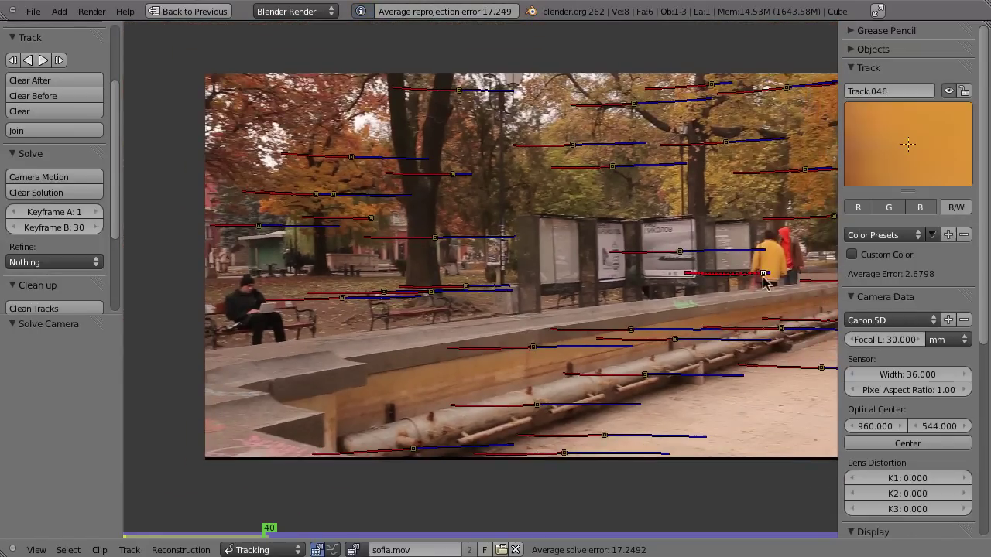
pyautogui.scroll(2, 612, 336)
pyautogui.scroll(6, 465, 378)
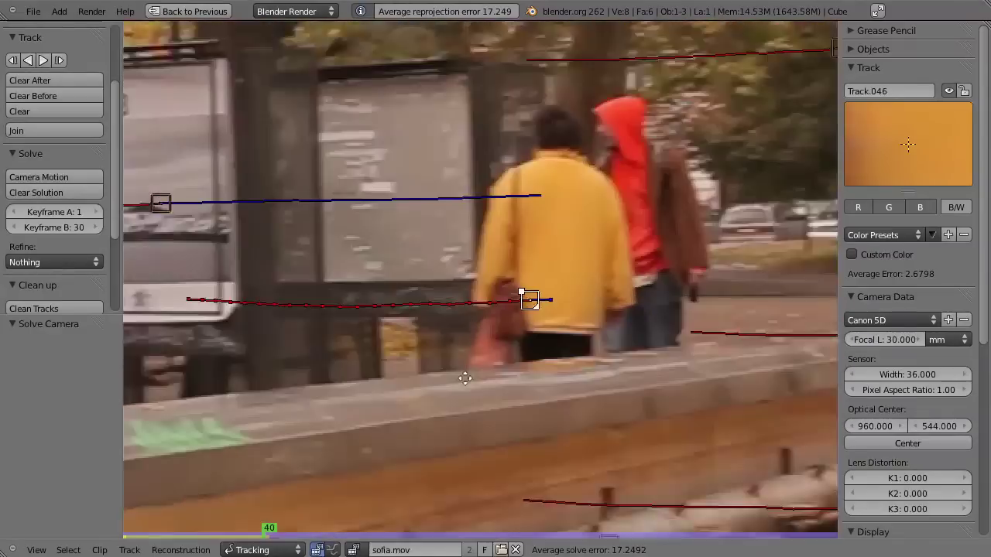
pyautogui.keyDown('ctrl'); pyautogui.moveTo(464, 378); pyautogui.dragTo(477, 333, button='middle'); pyautogui.keyUp('ctrl')
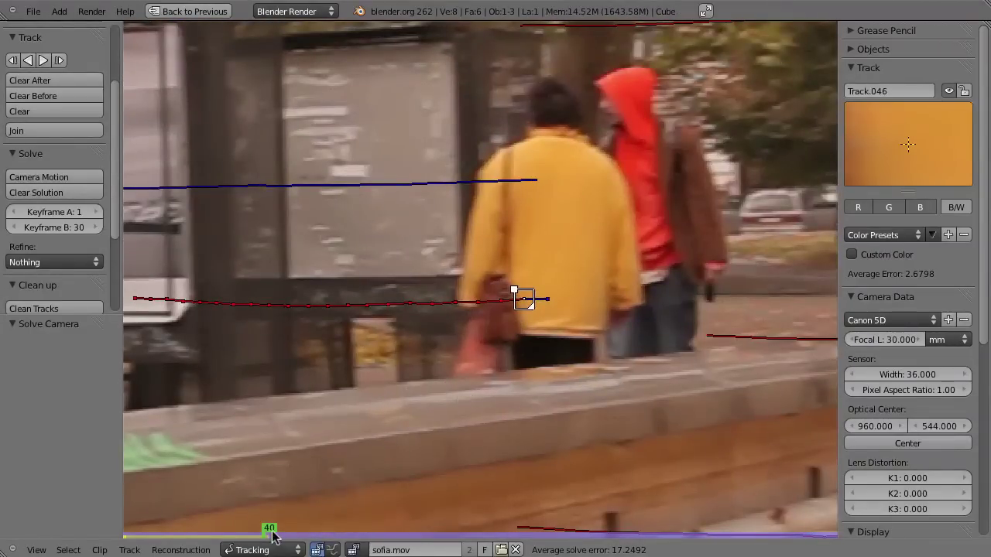
pyautogui.moveTo(272, 535); pyautogui.dragTo(177, 539)
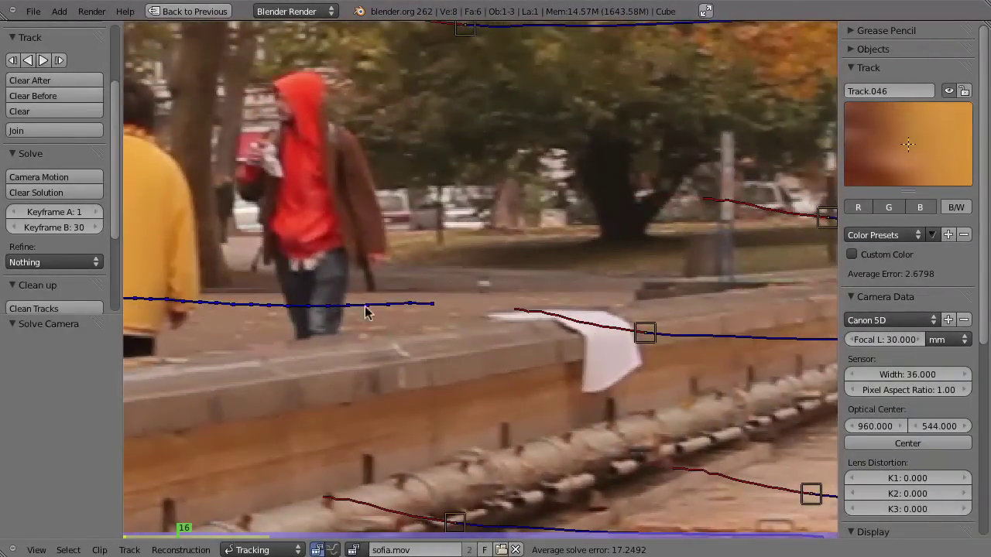
pyautogui.press('l')
# Step through frames 2–22 to inspect Track.046, then delete it.
pyautogui.hotkey('alt', 'a')
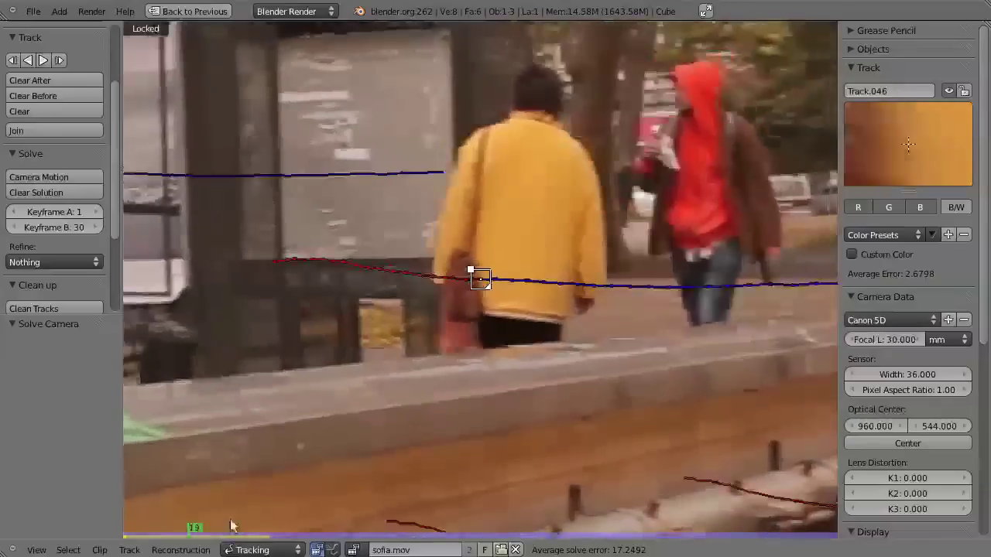
pyautogui.click(129, 536)
pyautogui.press('Up')
pyautogui.press('Up')
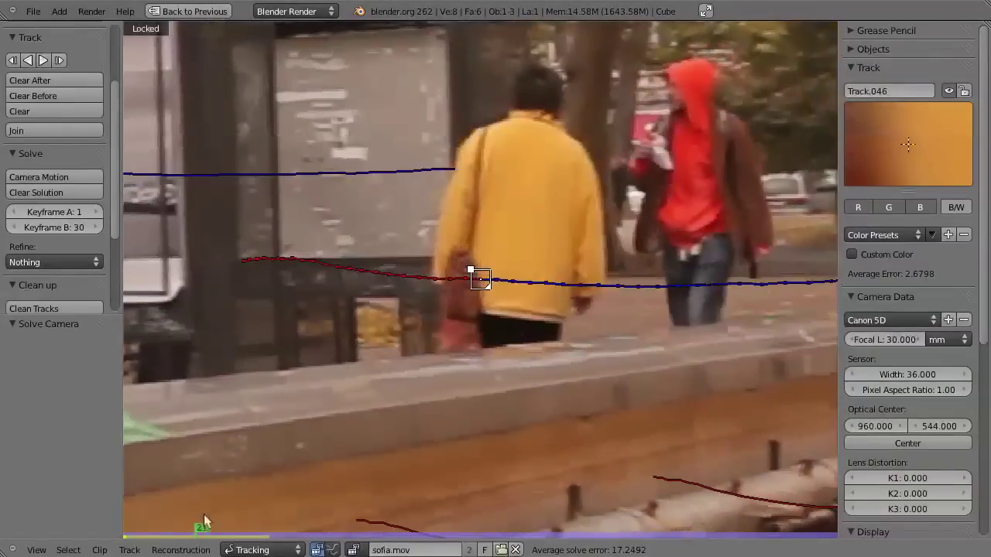
pyautogui.scroll(-2, 482, 325)
pyautogui.scroll(-1, 482, 325)
pyautogui.scroll(-1, 565, 278)
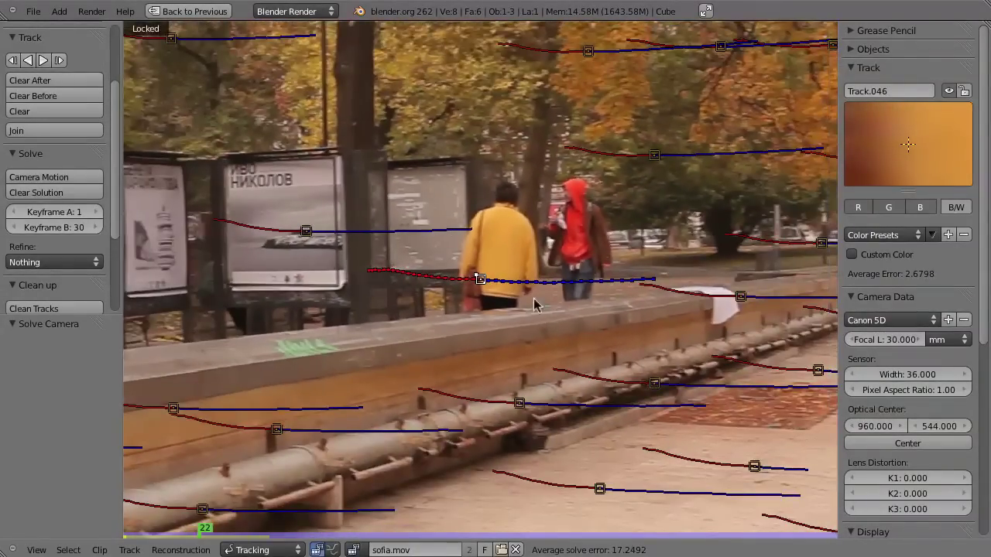
pyautogui.press('Delete')
pyautogui.click(556, 295)
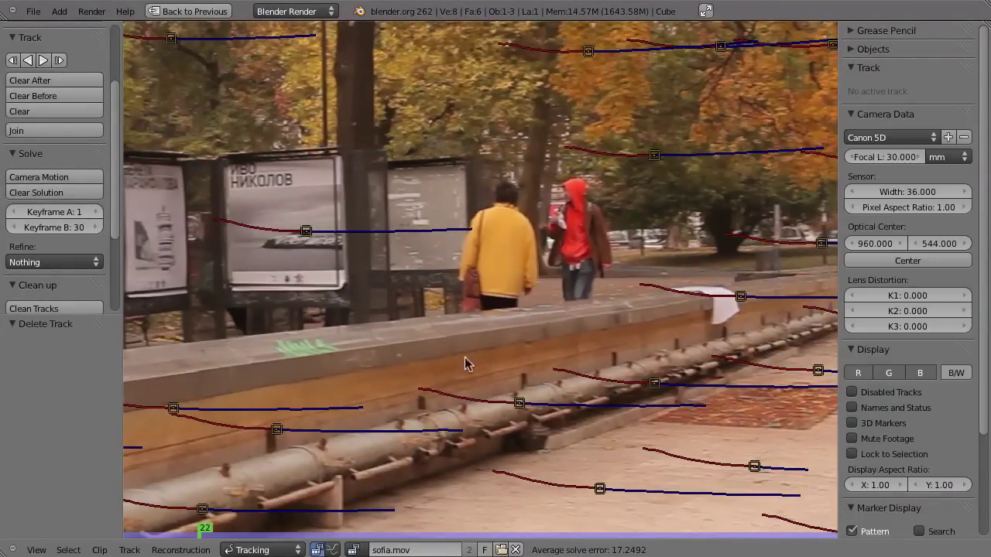
pyautogui.scroll(-3, 490, 346)
pyautogui.scroll(-1, 490, 346)
# Select Track.007 on the paving, review it across frames 4–48, and widen the tool panel.
pyautogui.scroll(-1, 612, 403)
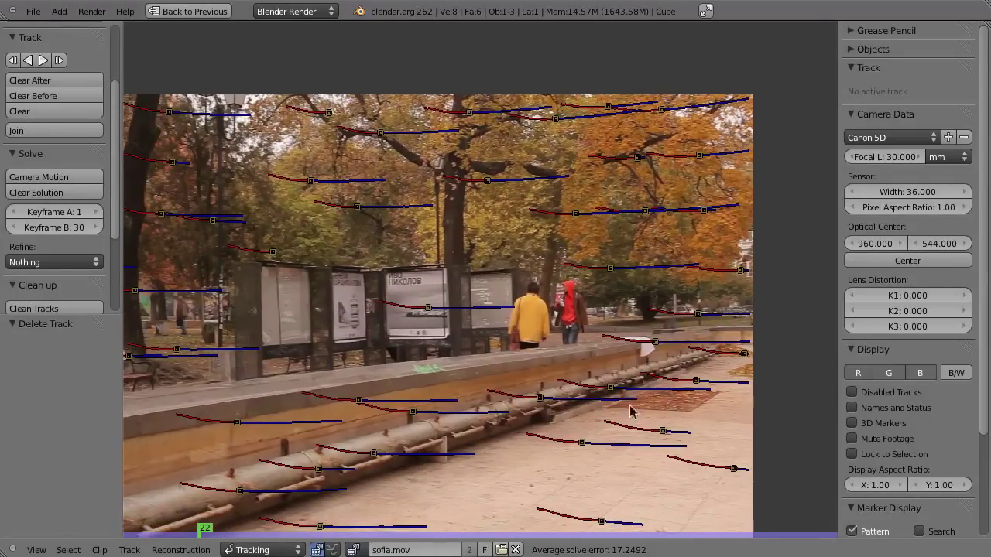
pyautogui.moveTo(197, 533)
pyautogui.mouseDown()
pyautogui.moveTo(395, 535)
pyautogui.moveTo(169, 535)
pyautogui.mouseUp()
pyautogui.scroll(1, 420, 537)
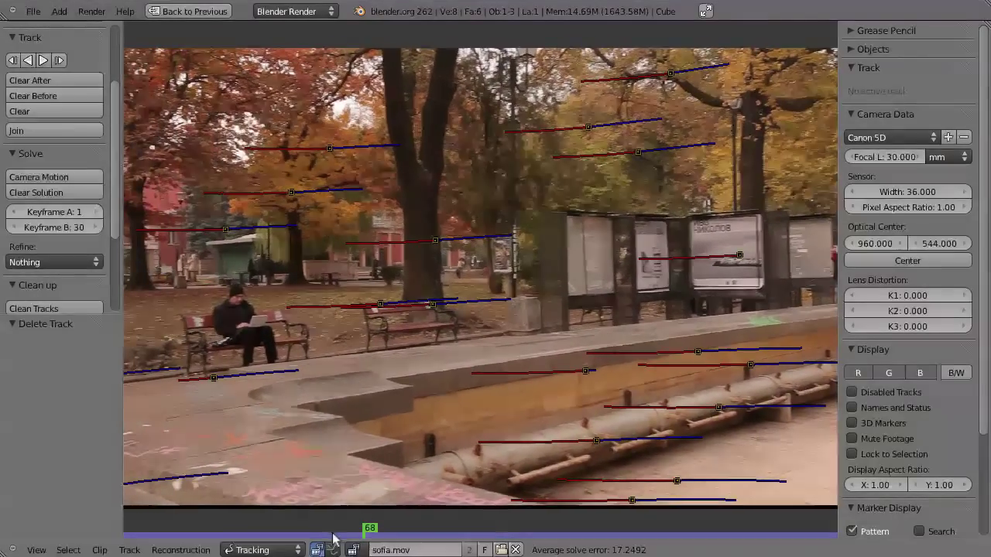
pyautogui.press('a')
pyautogui.scroll(-2, 525, 420)
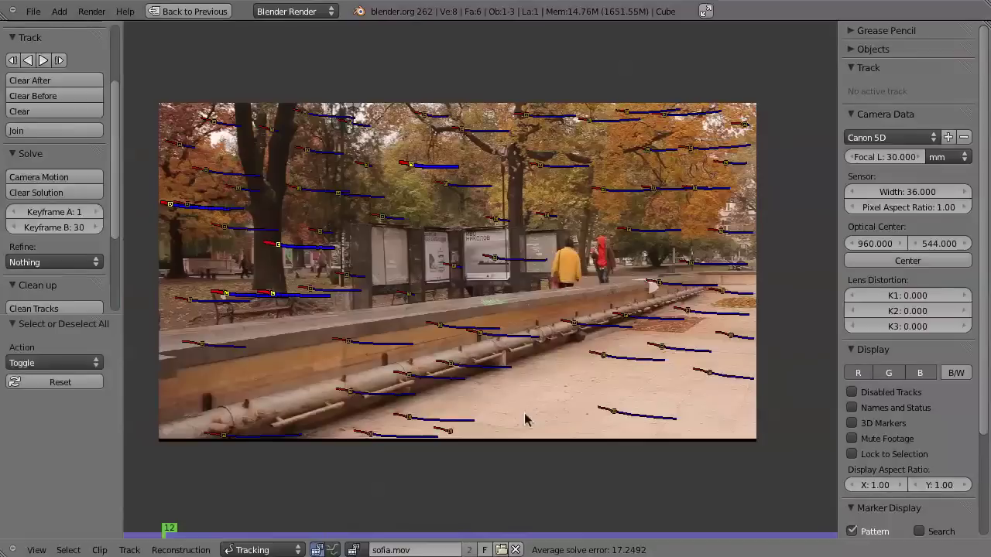
pyautogui.click(440, 432)
pyautogui.scroll(3, 440, 433)
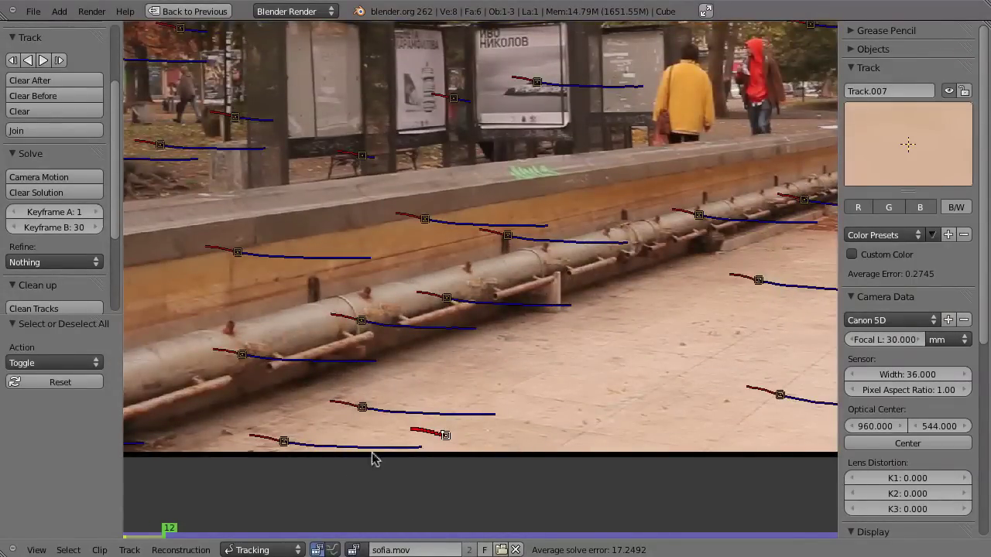
pyautogui.moveTo(152, 534); pyautogui.dragTo(139, 533)
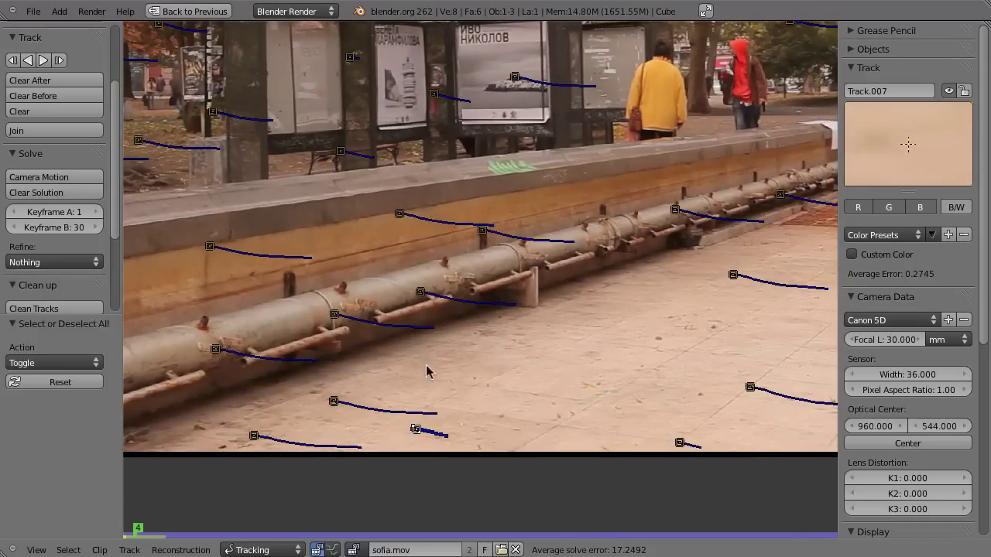
pyautogui.moveTo(137, 533)
pyautogui.mouseDown()
pyautogui.moveTo(126, 534)
pyautogui.moveTo(174, 537)
pyautogui.moveTo(150, 533)
pyautogui.moveTo(162, 534)
pyautogui.mouseUp()
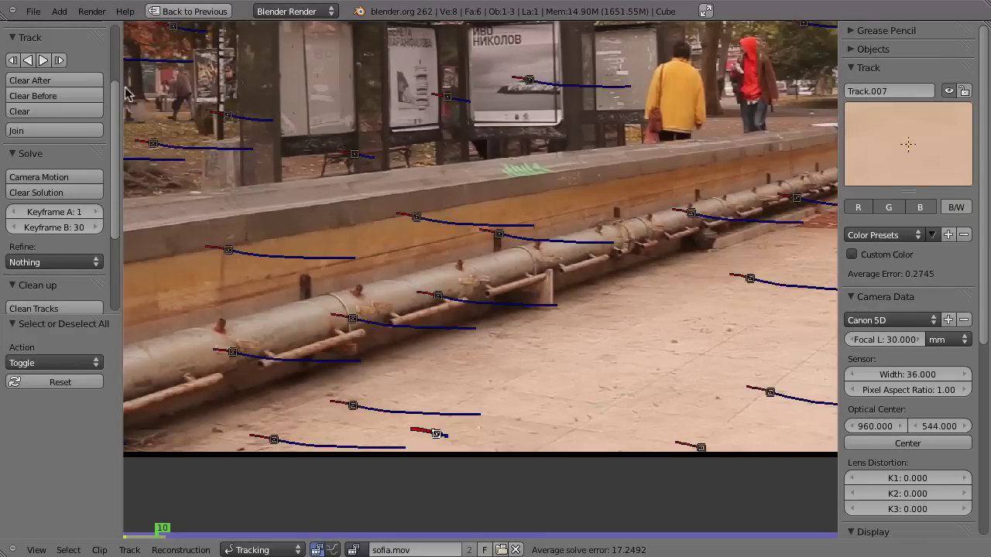
pyautogui.moveTo(124, 95); pyautogui.dragTo(140, 96)
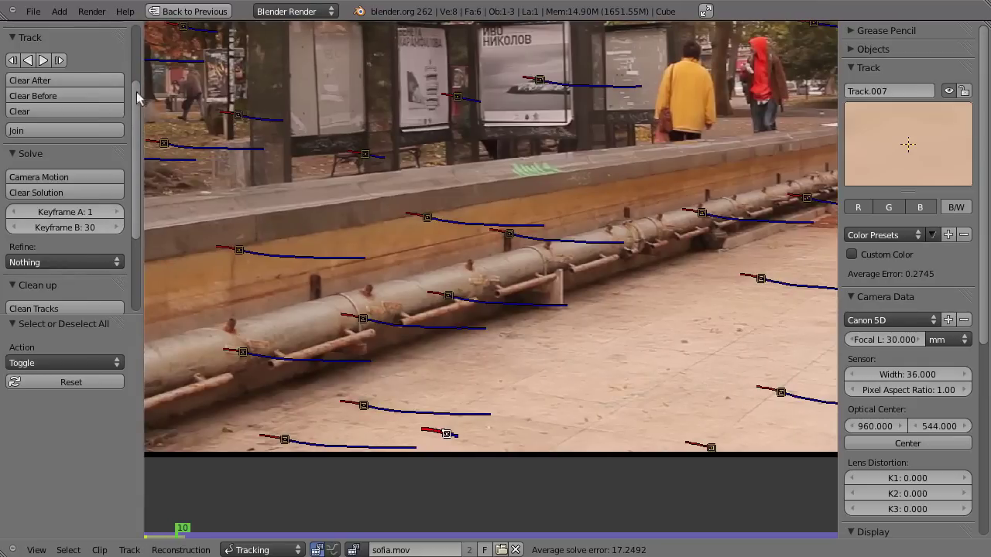
pyautogui.scroll(-4, 133, 154)
# Deselect all, unhide the hidden tracks, and collapse Camera Data in favour of Display.
pyautogui.click(15, 177)
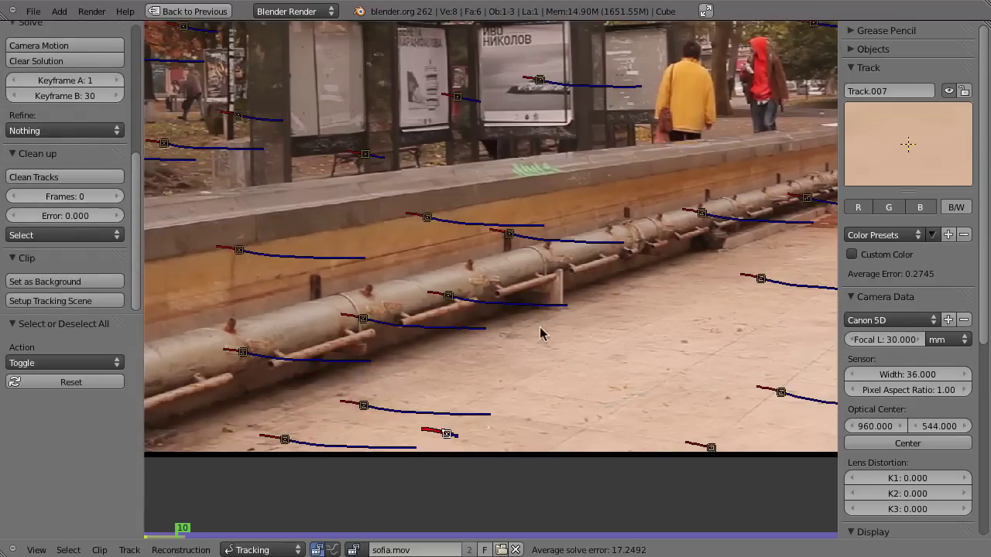
pyautogui.press('a')
pyautogui.press('a')
pyautogui.press('a')
pyautogui.hotkey('alt', 'h')
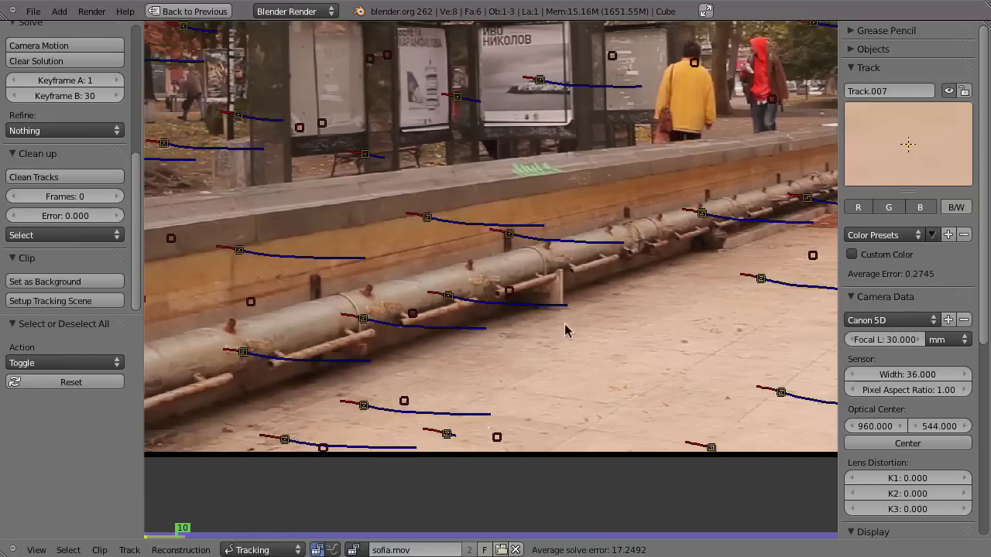
pyautogui.scroll(-2, 517, 340)
pyautogui.scroll(-2, 488, 317)
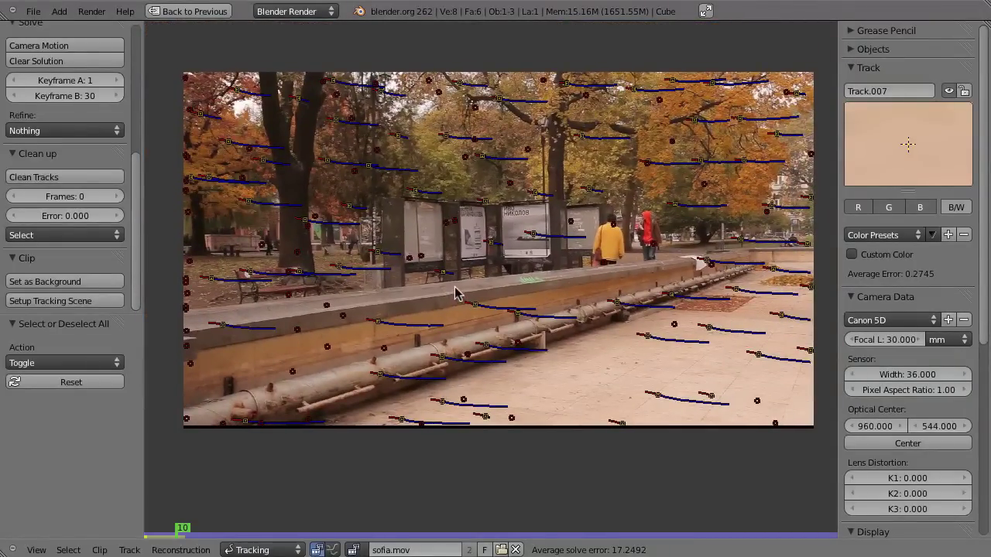
pyautogui.click(873, 297)
pyautogui.click(873, 312)
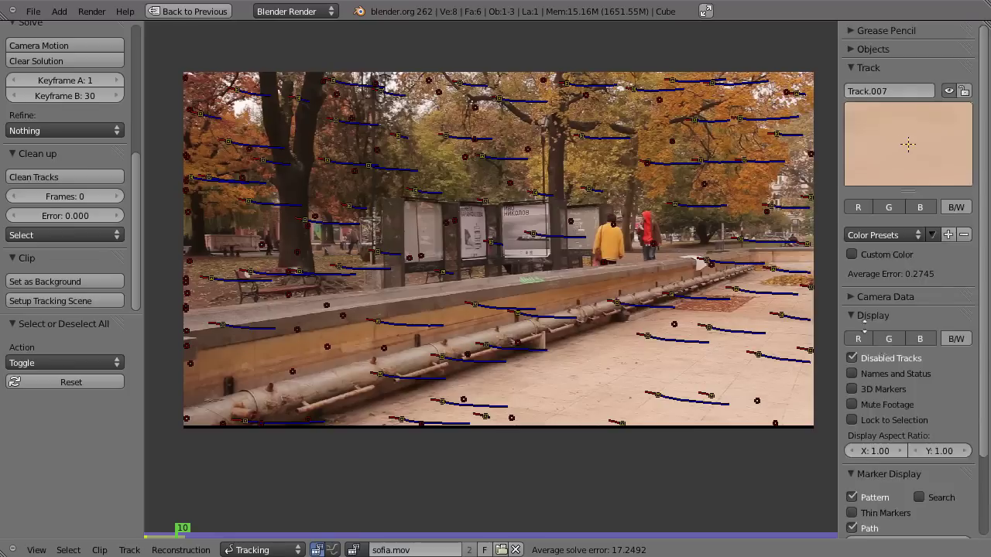
pyautogui.scroll(-3, 859, 303)
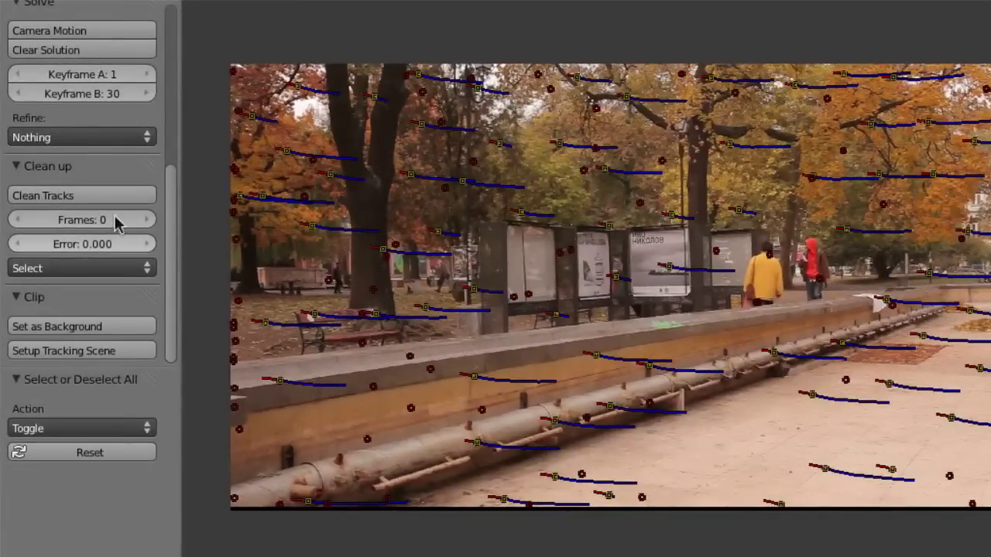
# Run Clean Tracks with 12 tracked frames and Select action to pick out short tracks.
pyautogui.click(88, 201)
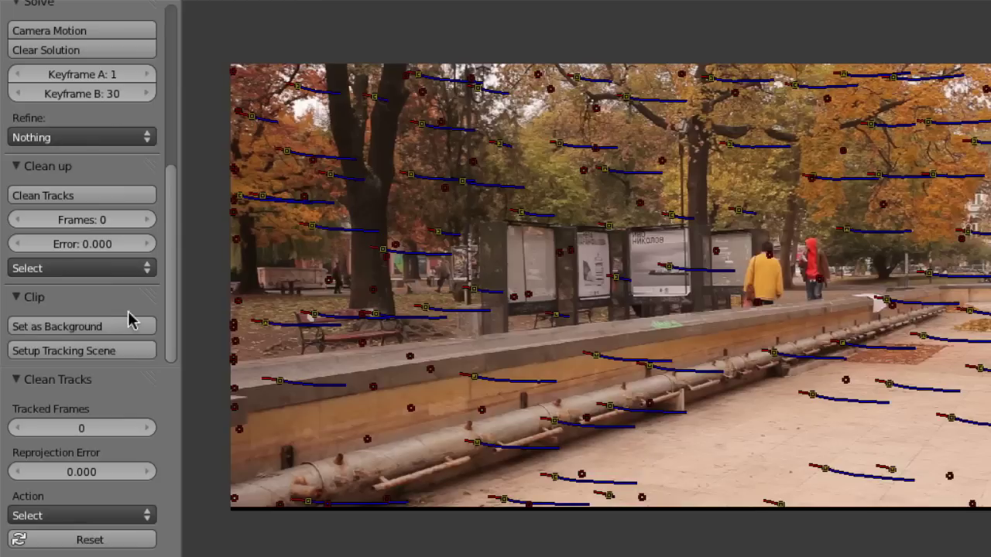
pyautogui.click(77, 224)
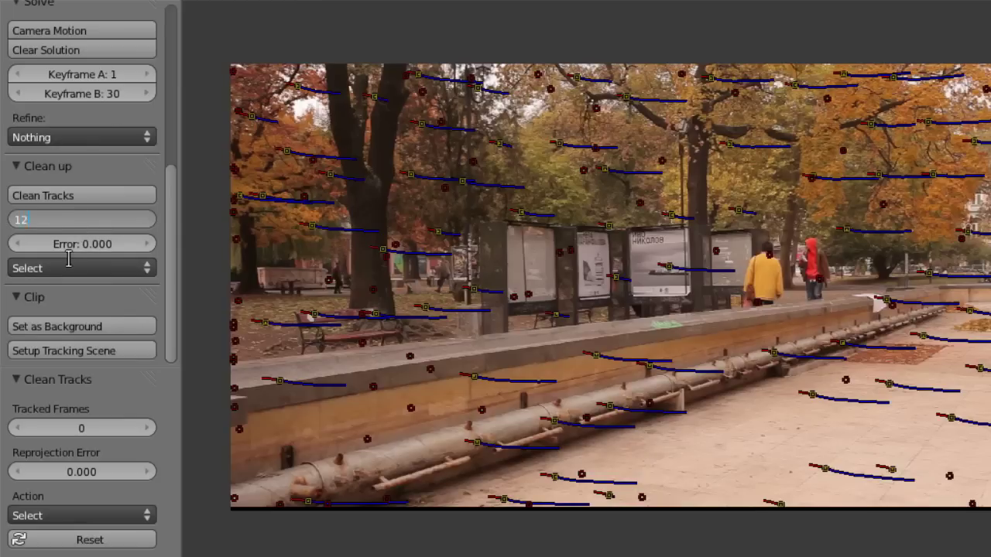
pyautogui.press('Return')
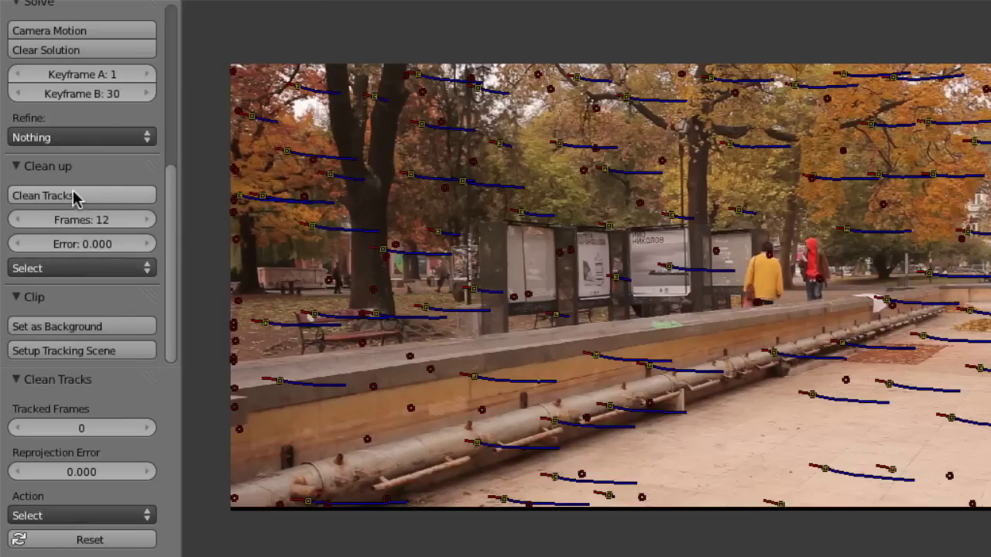
pyautogui.click(73, 195)
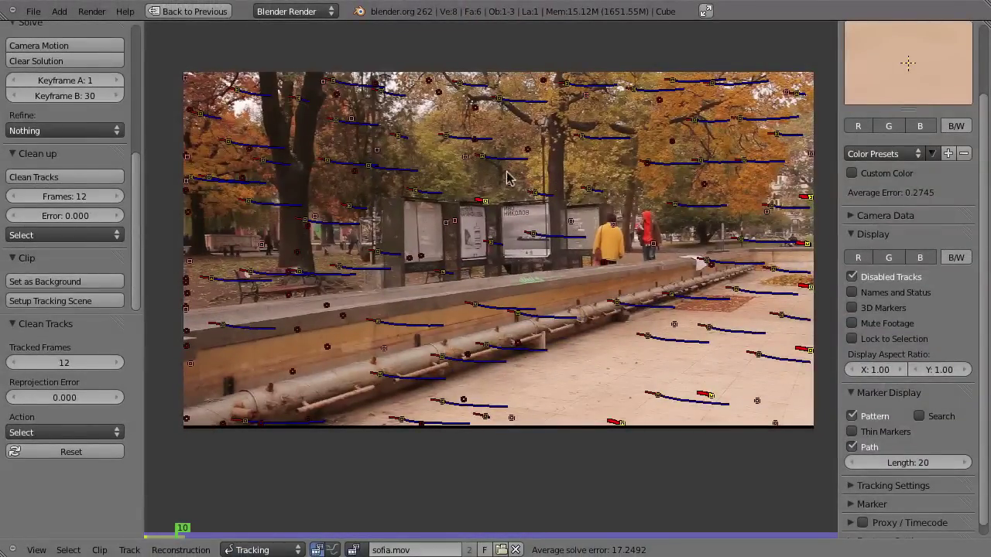
# Show the tracks' error curves in graph view and delete the currently selected short tracks.
pyautogui.hotkey('ctrl', 'Tab')
pyautogui.press('Home')
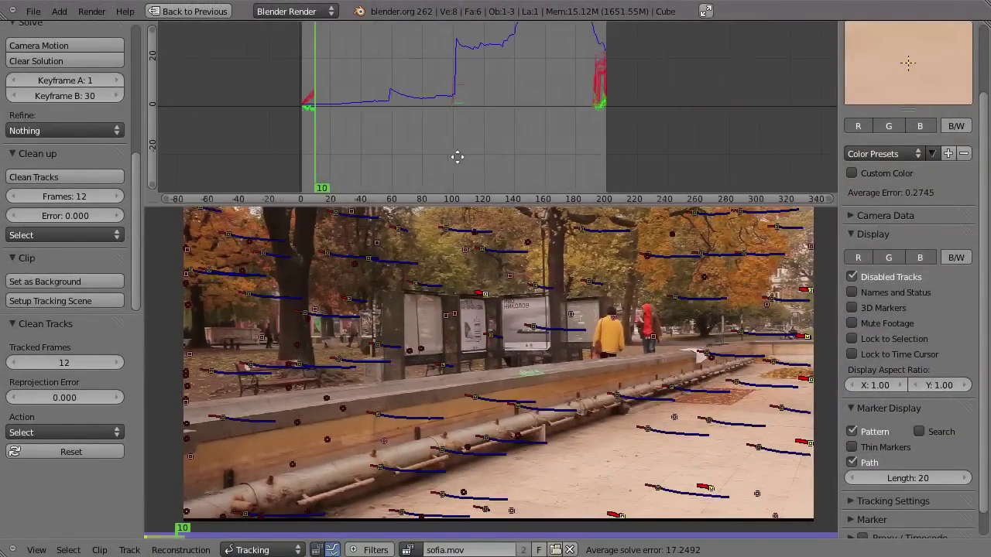
pyautogui.scroll(2, 423, 124)
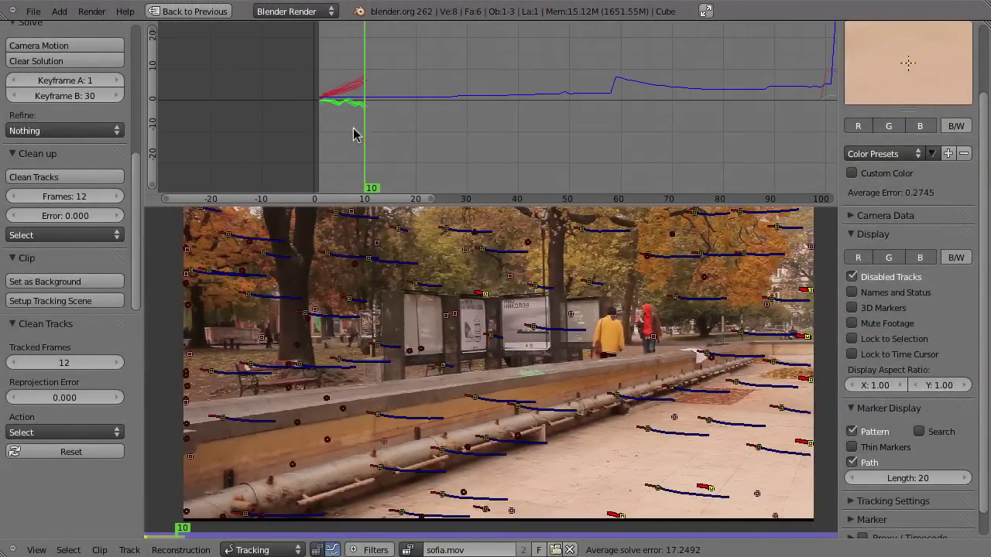
pyautogui.click(320, 137)
pyautogui.moveTo(324, 138); pyautogui.dragTo(354, 132)
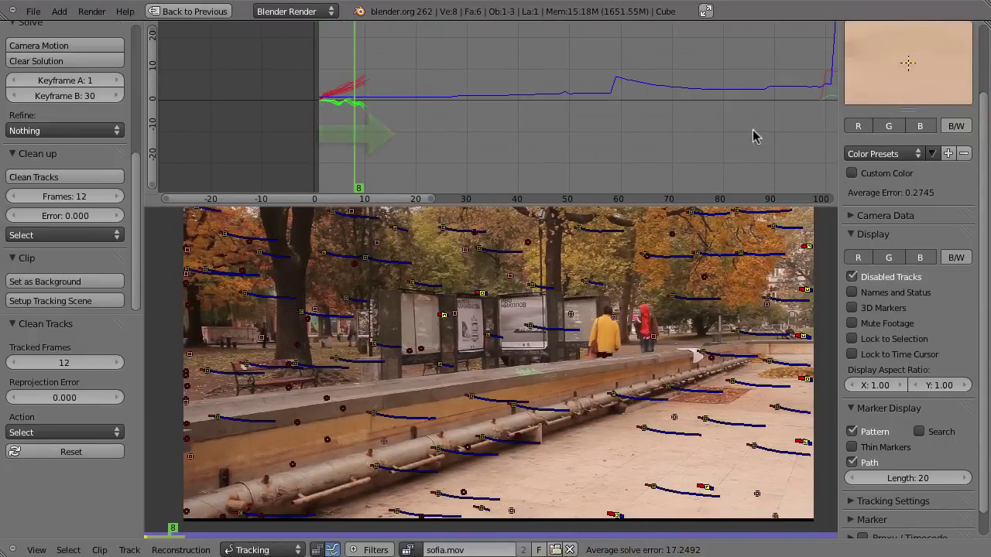
pyautogui.scroll(-5, 738, 135)
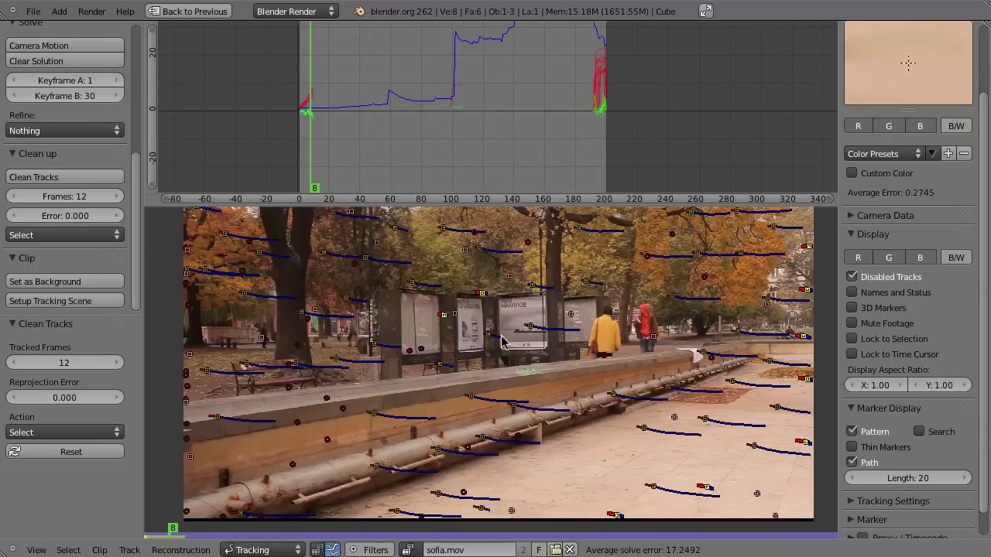
pyautogui.press('x')
pyautogui.click(533, 341)
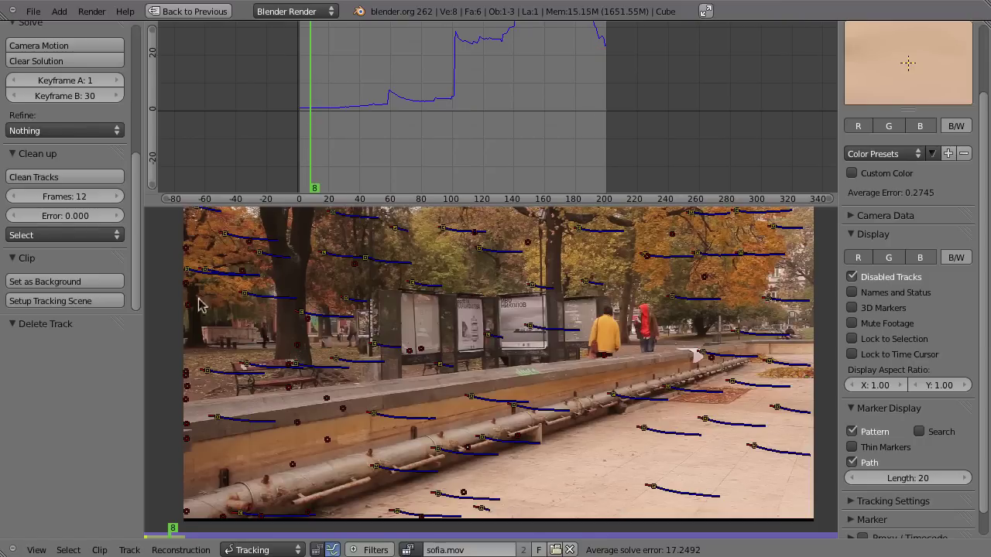
# Rerun Clean Tracks with Tracked Frames raised to 20 and delete the newly selected tracks.
pyautogui.click(67, 177)
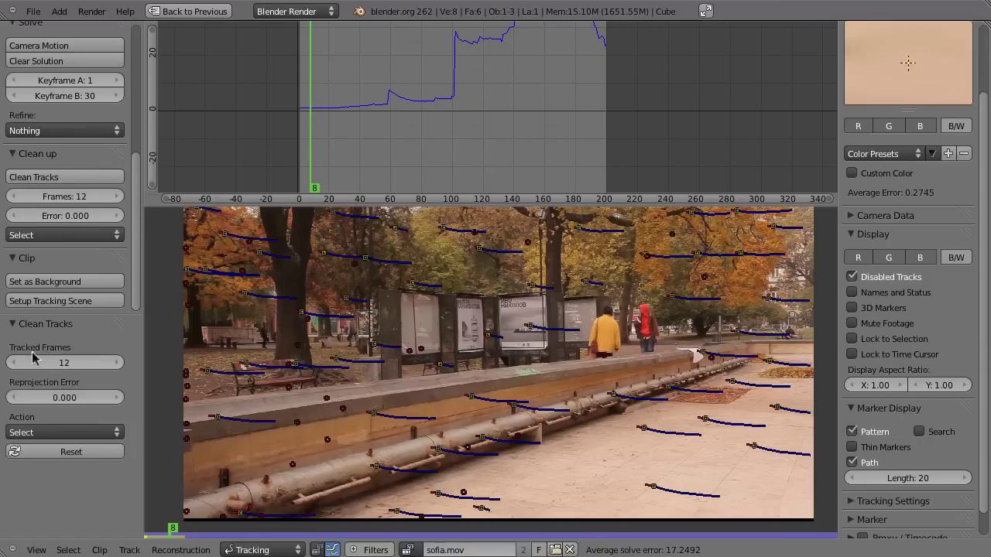
pyautogui.click(116, 362)
pyautogui.write('9')
pyautogui.press('Return')
pyautogui.moveTo(116, 362); pyautogui.dragTo(130, 358)
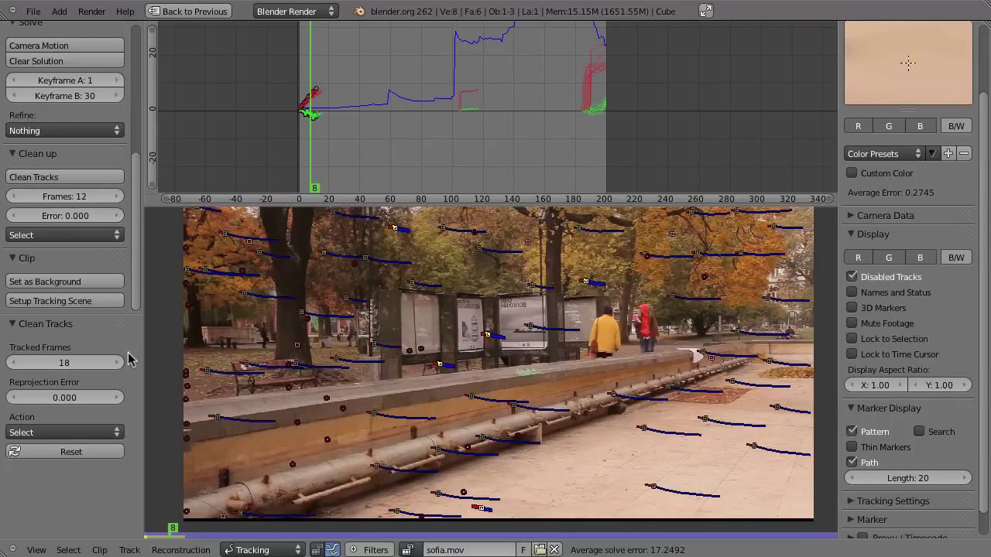
pyautogui.click(118, 362)
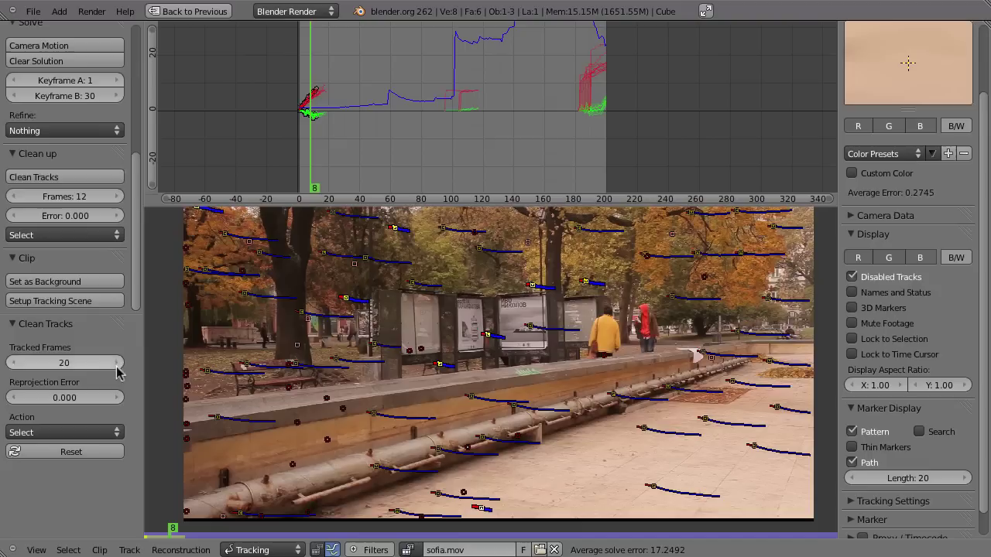
pyautogui.click(118, 362)
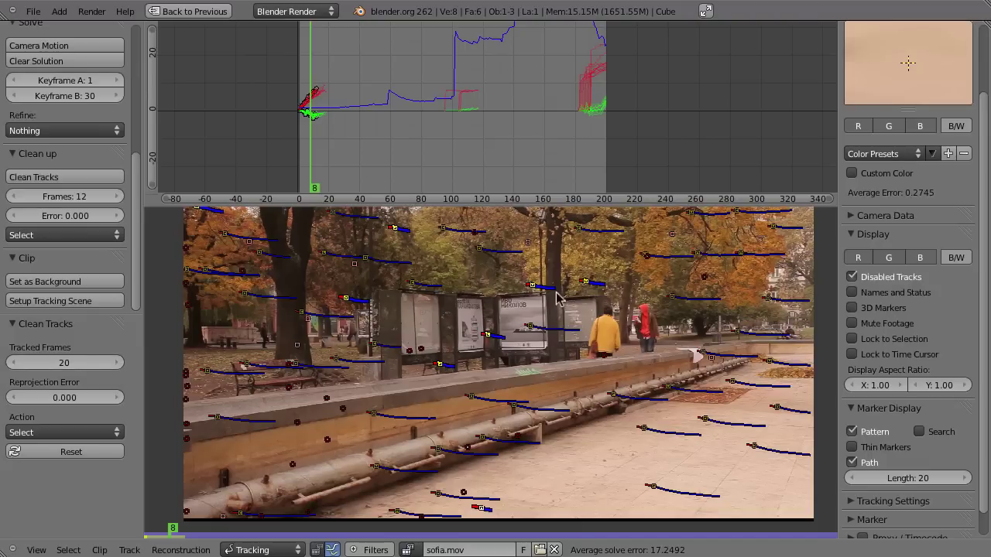
pyautogui.press('x')
pyautogui.click(576, 362)
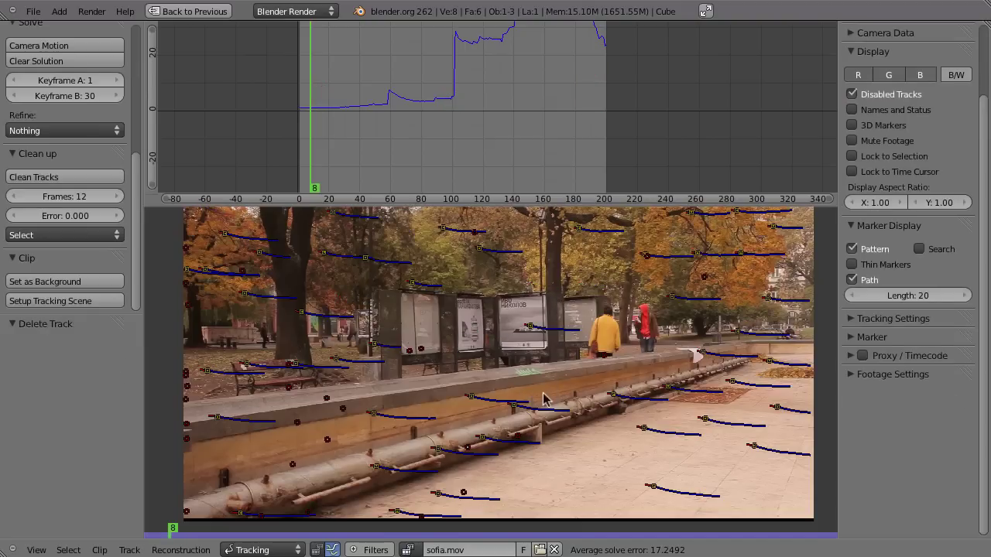
# Re-solve the camera motion to a 0.5533 average error and zoom onto its error curve.
pyautogui.hotkey('shift', 's')
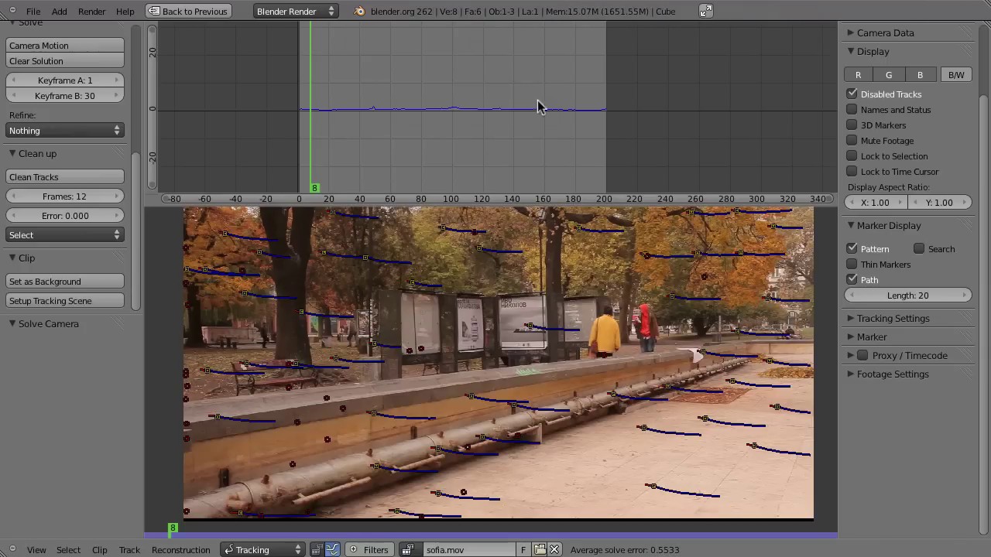
pyautogui.moveTo(453, 126)
pyautogui.keyDown('ctrl'); pyautogui.mouseDown(button='middle')
pyautogui.moveTo(507, 116)
pyautogui.moveTo(490, 142)
pyautogui.mouseUp(button='middle'); pyautogui.keyUp('ctrl')
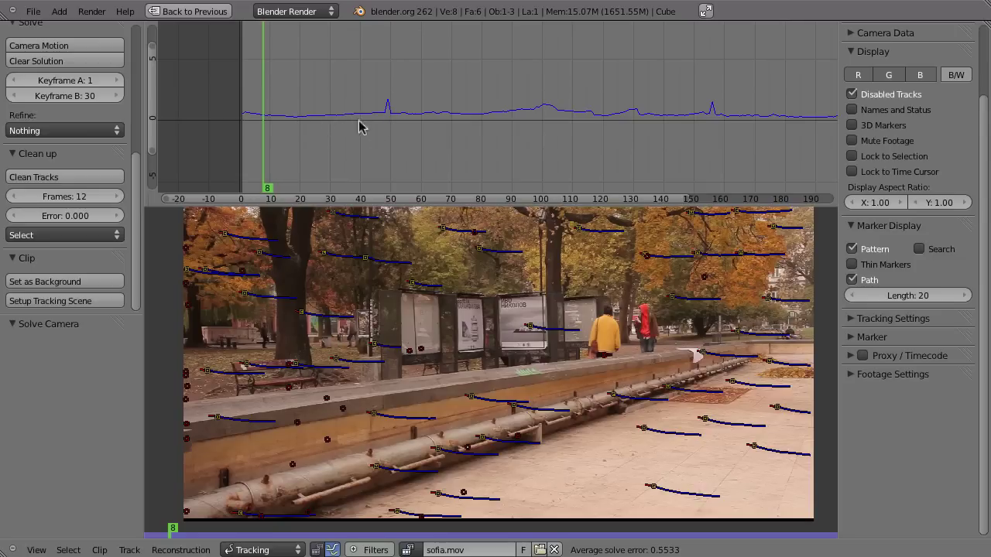
# Go to frame 49, select all tracks, and frame the graph on frames 37–61.
pyautogui.moveTo(366, 127); pyautogui.dragTo(389, 126)
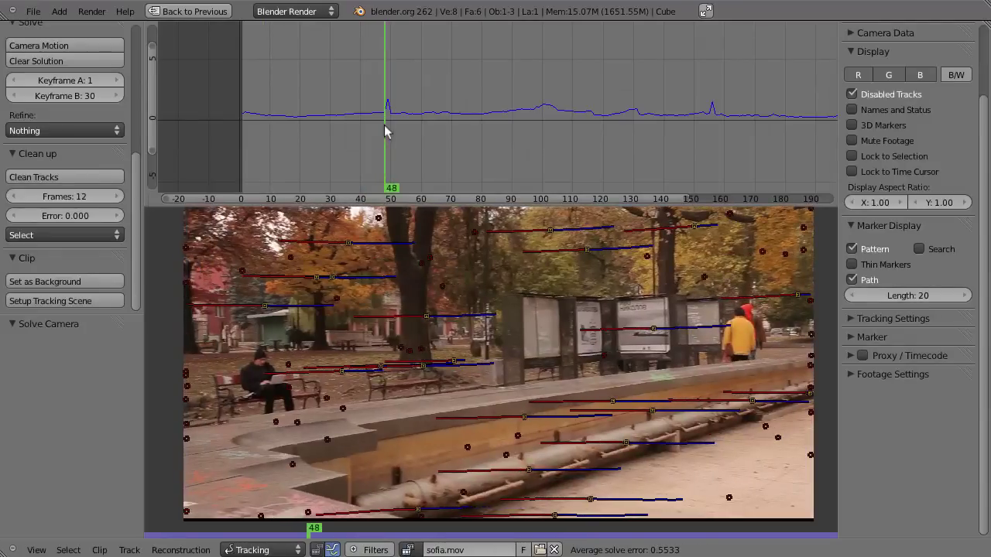
pyautogui.press('Left')
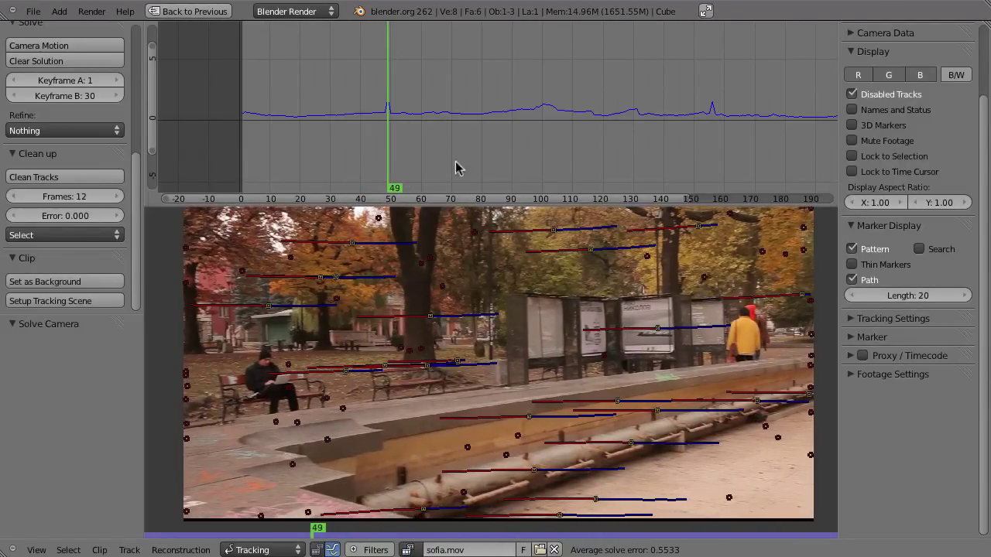
pyautogui.press('a')
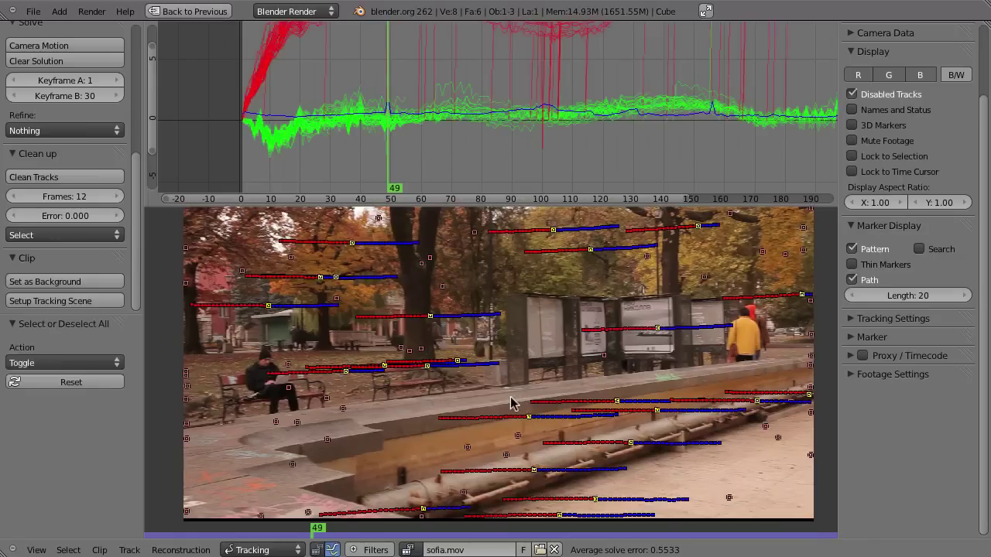
pyautogui.moveTo(426, 137)
pyautogui.keyDown('ctrl'); pyautogui.mouseDown(button='middle')
pyautogui.moveTo(485, 164)
pyautogui.moveTo(496, 73)
pyautogui.moveTo(491, 100)
pyautogui.moveTo(447, 84)
pyautogui.mouseUp(button='middle'); pyautogui.keyUp('ctrl')
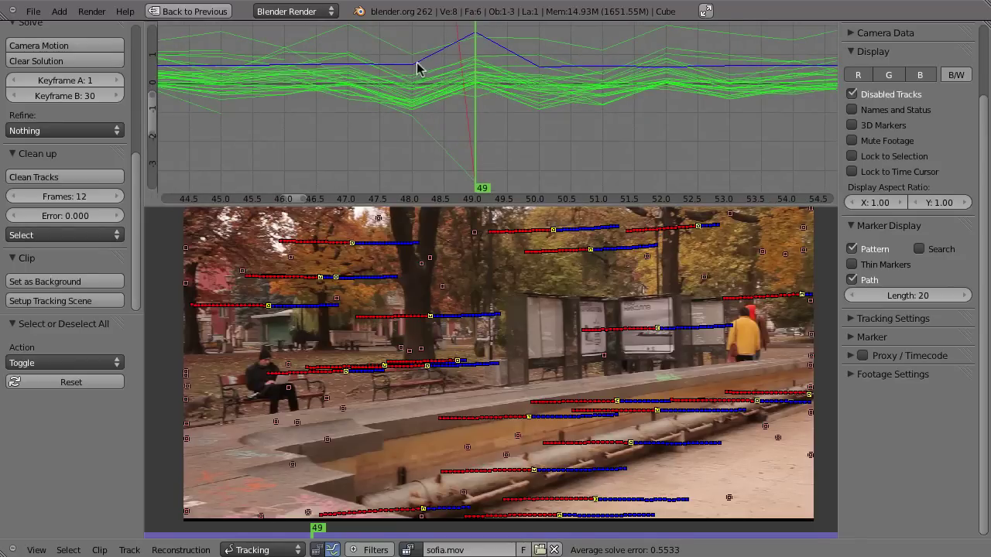
pyautogui.moveTo(546, 90)
pyautogui.keyDown('ctrl'); pyautogui.mouseDown(button='middle')
pyautogui.moveTo(511, 148)
pyautogui.moveTo(480, 154)
pyautogui.mouseUp(button='middle'); pyautogui.keyUp('ctrl')
# Select the track diving at frame 49 and clear its path after frame 47.
pyautogui.click(495, 164)
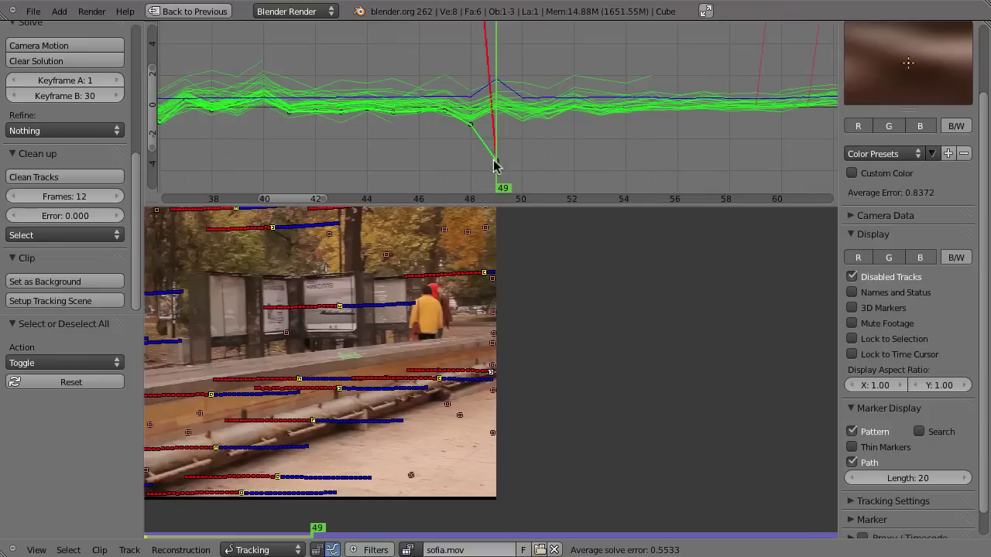
pyautogui.moveTo(487, 174); pyautogui.dragTo(445, 174)
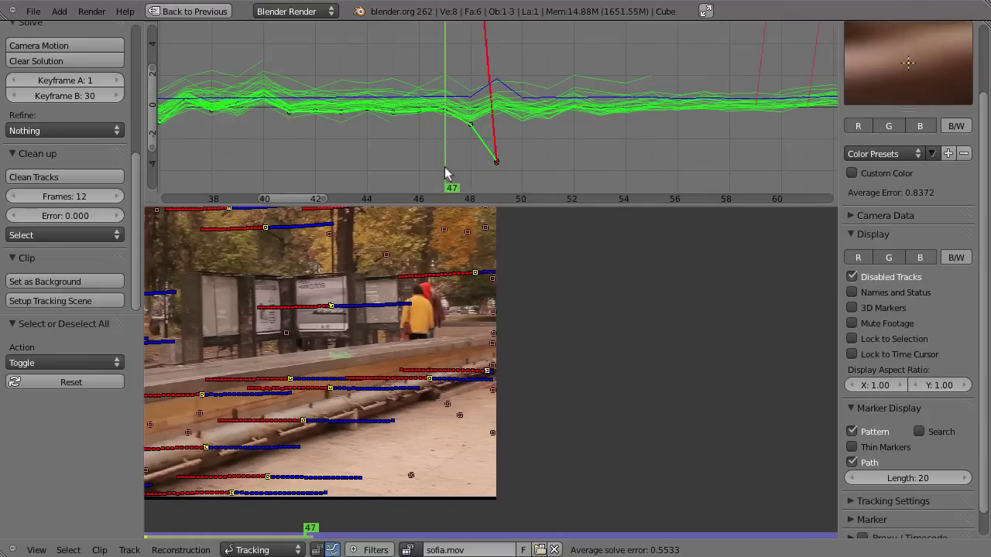
pyautogui.scroll(2, 382, 471)
pyautogui.scroll(2, 460, 348)
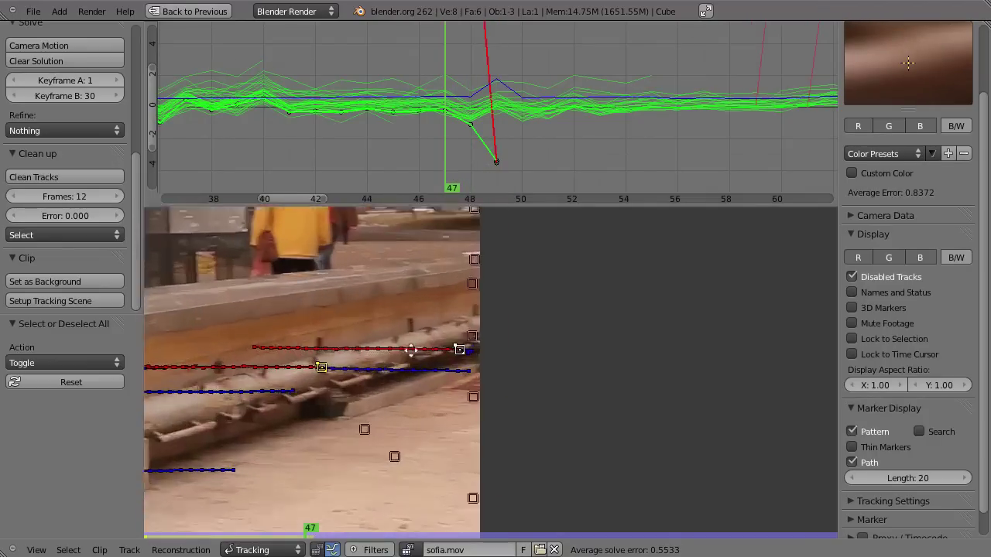
pyautogui.scroll(2, 437, 384)
pyautogui.scroll(3, 438, 384)
pyautogui.moveTo(432, 164)
pyautogui.mouseDown()
pyautogui.moveTo(502, 165)
pyautogui.moveTo(450, 175)
pyautogui.mouseUp()
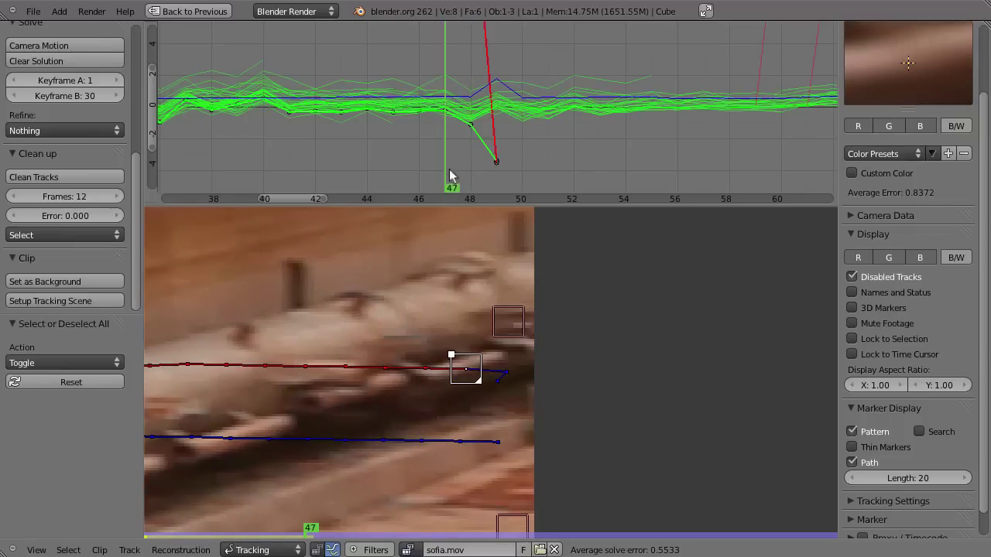
pyautogui.click(455, 387)
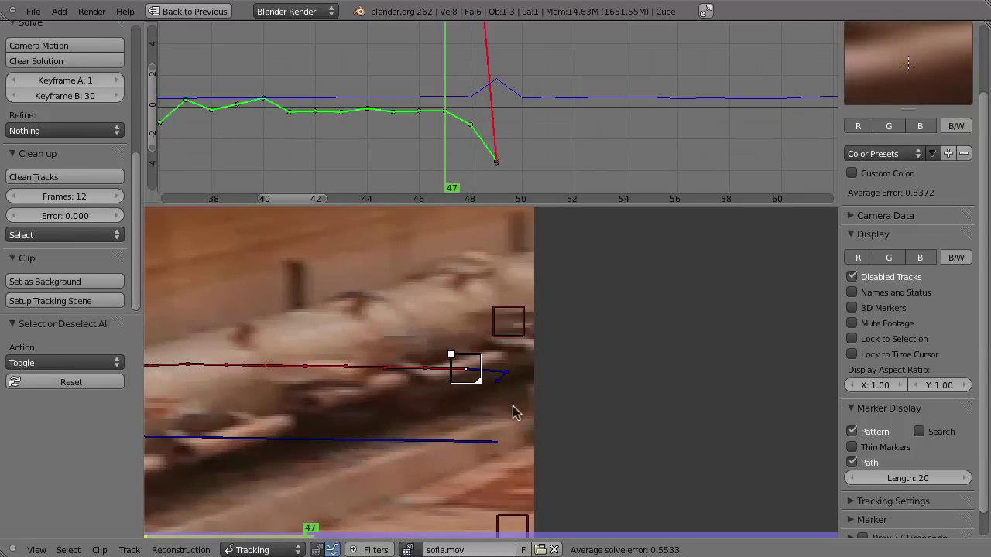
pyautogui.hotkey('shift', 't')
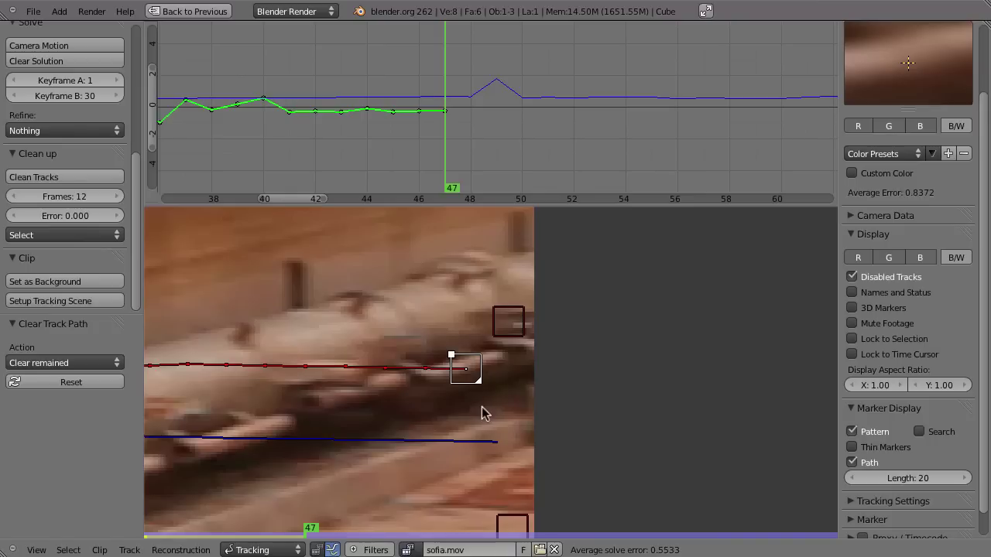
# Show all tracks' curves again and single out the track spiking near frame 99–100.
pyautogui.press('a')
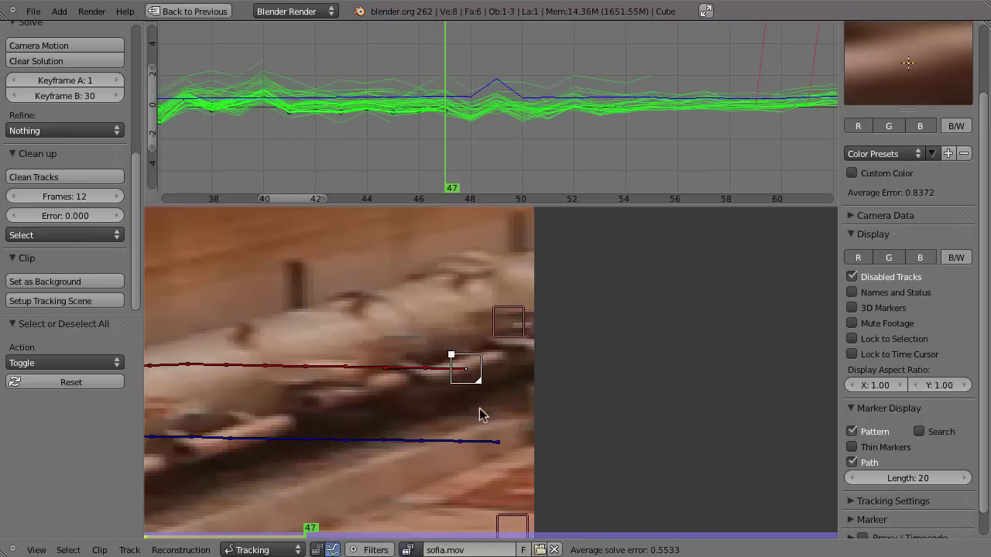
pyautogui.keyDown('ctrl'); pyautogui.moveTo(521, 127); pyautogui.dragTo(459, 136, button='middle'); pyautogui.keyUp('ctrl')
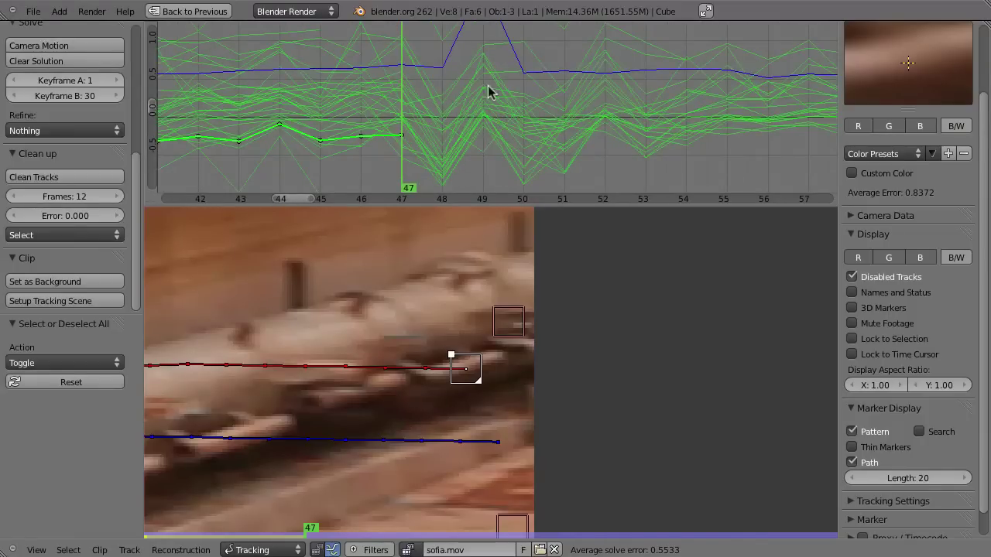
pyautogui.rightClick(480, 160)
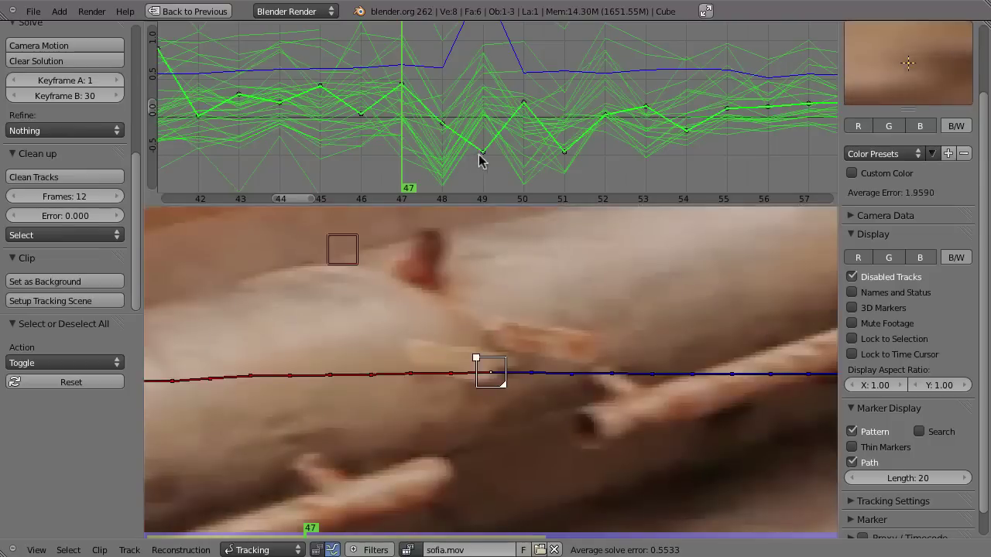
pyautogui.moveTo(448, 170)
pyautogui.mouseDown()
pyautogui.moveTo(454, 180)
pyautogui.moveTo(364, 182)
pyautogui.moveTo(486, 174)
pyautogui.moveTo(395, 184)
pyautogui.moveTo(455, 169)
pyautogui.moveTo(530, 104)
pyautogui.mouseUp()
pyautogui.moveTo(531, 104)
pyautogui.keyDown('ctrl'); pyautogui.mouseDown(button='middle')
pyautogui.moveTo(520, 165)
pyautogui.moveTo(498, 144)
pyautogui.moveTo(550, 171)
pyautogui.moveTo(564, 77)
pyautogui.moveTo(575, 144)
pyautogui.moveTo(585, 91)
pyautogui.moveTo(570, 129)
pyautogui.moveTo(562, 129)
pyautogui.moveTo(580, 97)
pyautogui.moveTo(541, 103)
pyautogui.moveTo(570, 150)
pyautogui.moveTo(567, 169)
pyautogui.moveTo(524, 128)
pyautogui.moveTo(535, 60)
pyautogui.moveTo(511, 105)
pyautogui.mouseUp(button='middle'); pyautogui.keyUp('ctrl')
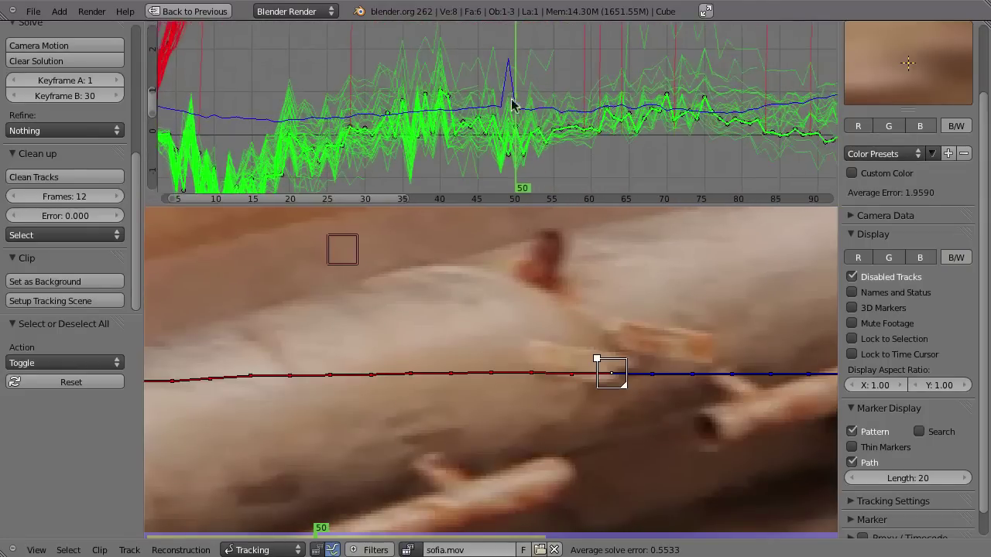
pyautogui.moveTo(611, 99)
pyautogui.keyDown('ctrl'); pyautogui.mouseDown(button='middle')
pyautogui.moveTo(615, 128)
pyautogui.moveTo(454, 148)
pyautogui.moveTo(510, 148)
pyautogui.mouseUp(button='middle'); pyautogui.keyUp('ctrl')
pyautogui.moveTo(314, 177)
pyautogui.mouseDown()
pyautogui.moveTo(409, 170)
pyautogui.moveTo(332, 177)
pyautogui.mouseUp()
pyautogui.moveTo(332, 177)
pyautogui.mouseDown(button='middle')
pyautogui.moveTo(586, 128)
pyautogui.moveTo(458, 165)
pyautogui.moveTo(441, 155)
pyautogui.mouseUp(button='middle')
# Select the spiking stone-ledge track and inspect its marker around frames 99–100.
pyautogui.click(464, 155)
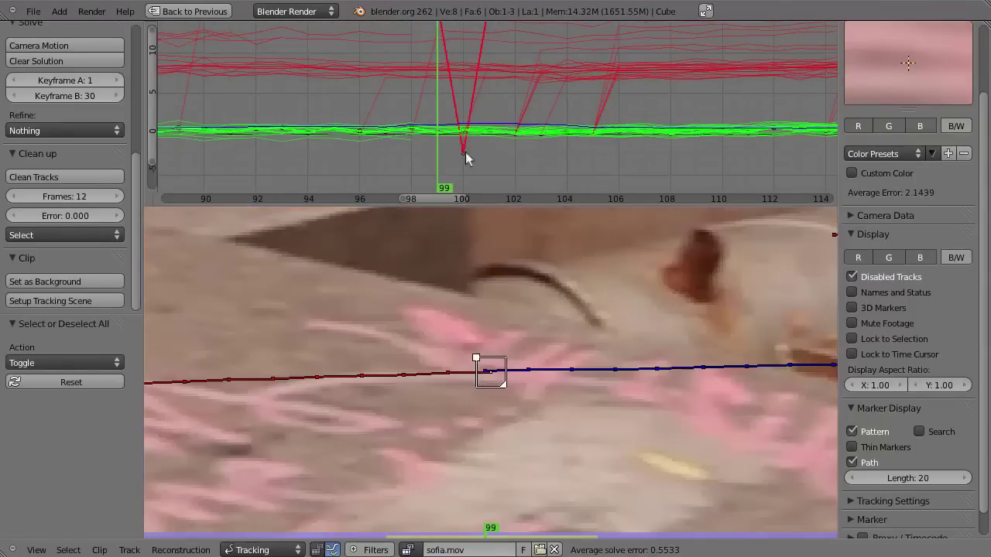
pyautogui.moveTo(444, 176)
pyautogui.mouseDown()
pyautogui.moveTo(568, 160)
pyautogui.moveTo(438, 175)
pyautogui.mouseUp()
pyautogui.moveTo(480, 399)
pyautogui.keyDown('ctrl'); pyautogui.mouseDown(button='middle')
pyautogui.moveTo(459, 431)
pyautogui.moveTo(368, 426)
pyautogui.mouseUp(button='middle'); pyautogui.keyUp('ctrl')
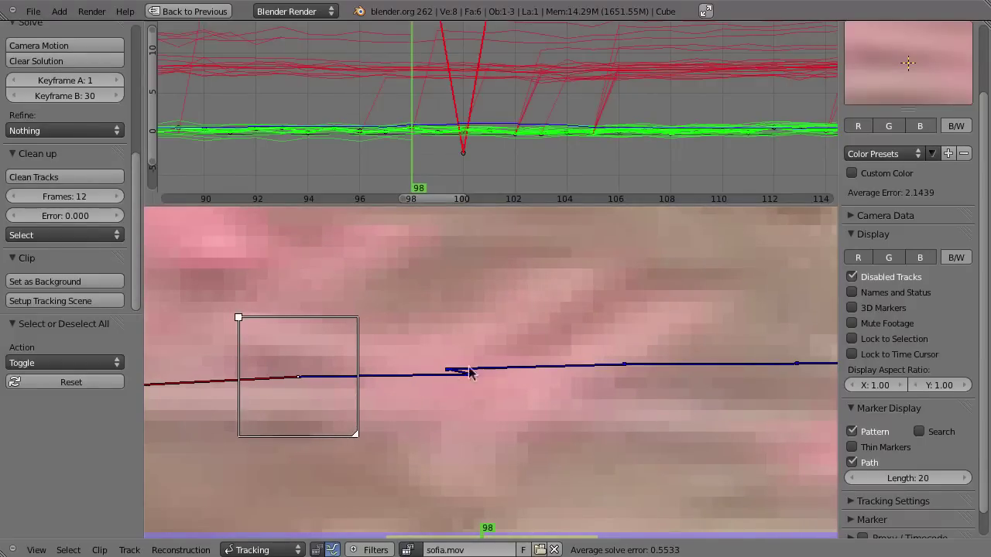
pyautogui.scroll(1, 471, 389)
pyautogui.scroll(-2, 442, 387)
pyautogui.scroll(-3, 441, 383)
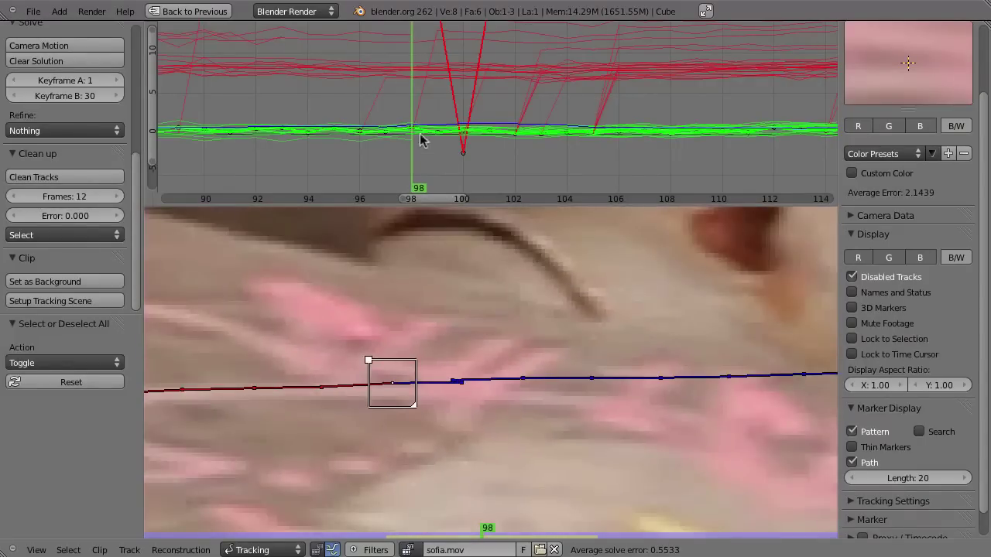
pyautogui.moveTo(420, 140); pyautogui.dragTo(488, 159)
pyautogui.press('Right')
pyautogui.press('Right')
pyautogui.scroll(-3, 602, 348)
pyautogui.scroll(-2, 709, 318)
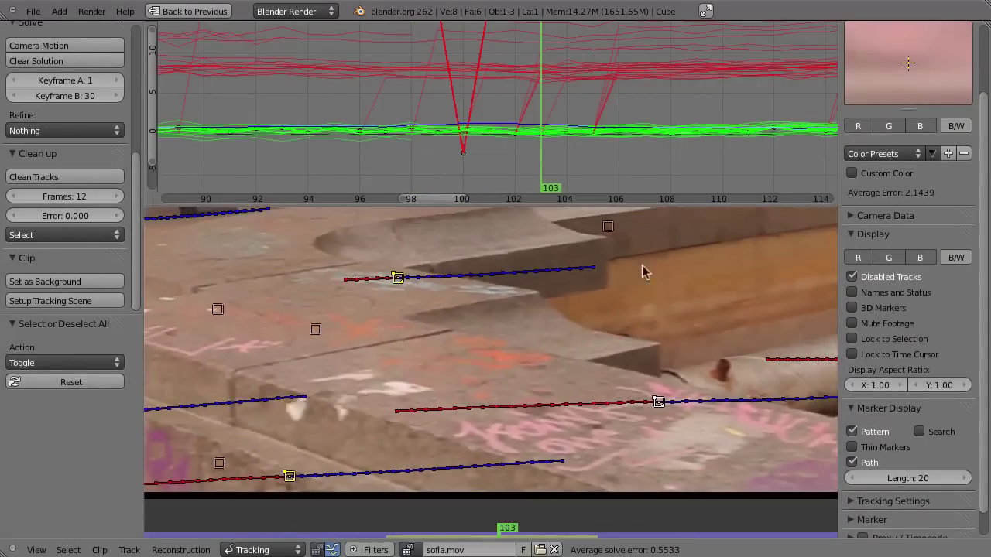
pyautogui.moveTo(542, 139); pyautogui.dragTo(442, 159)
pyautogui.click(620, 403)
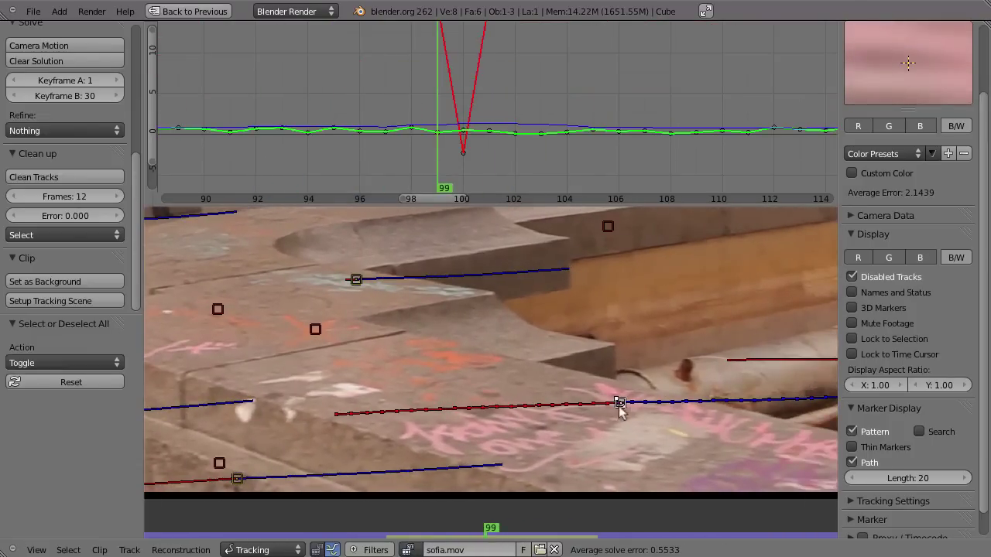
# With the view locked on that track, clear its path after frame 98, then select all and unlock.
pyautogui.scroll(-3, 499, 155)
pyautogui.scroll(-3, 438, 160)
pyautogui.moveTo(438, 160)
pyautogui.mouseDown()
pyautogui.moveTo(484, 132)
pyautogui.moveTo(389, 135)
pyautogui.moveTo(514, 128)
pyautogui.moveTo(528, 144)
pyautogui.moveTo(514, 132)
pyautogui.moveTo(422, 138)
pyautogui.moveTo(449, 137)
pyautogui.moveTo(421, 163)
pyautogui.moveTo(598, 161)
pyautogui.moveTo(503, 167)
pyautogui.mouseUp()
pyautogui.scroll(2, 558, 328)
pyautogui.scroll(2, 558, 348)
pyautogui.press('l')
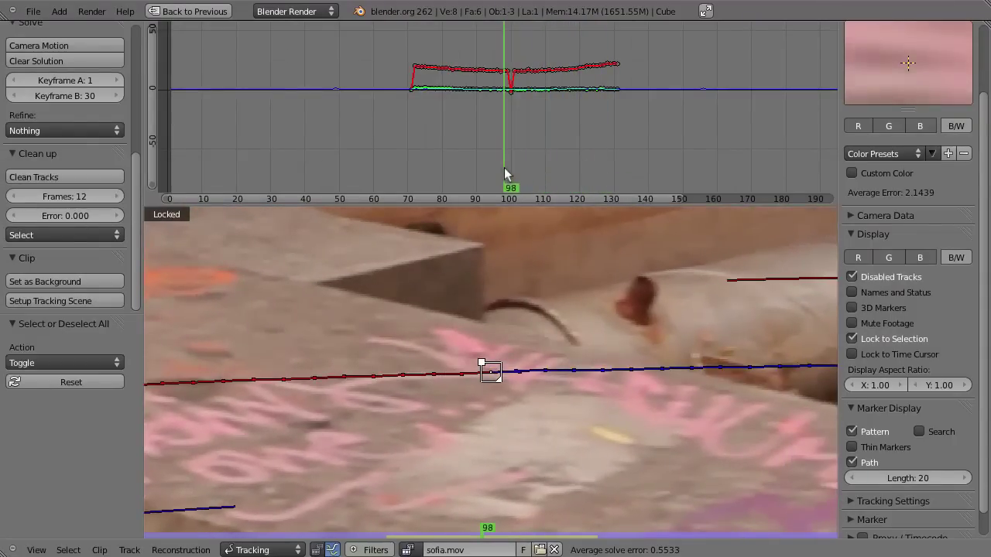
pyautogui.press('t')
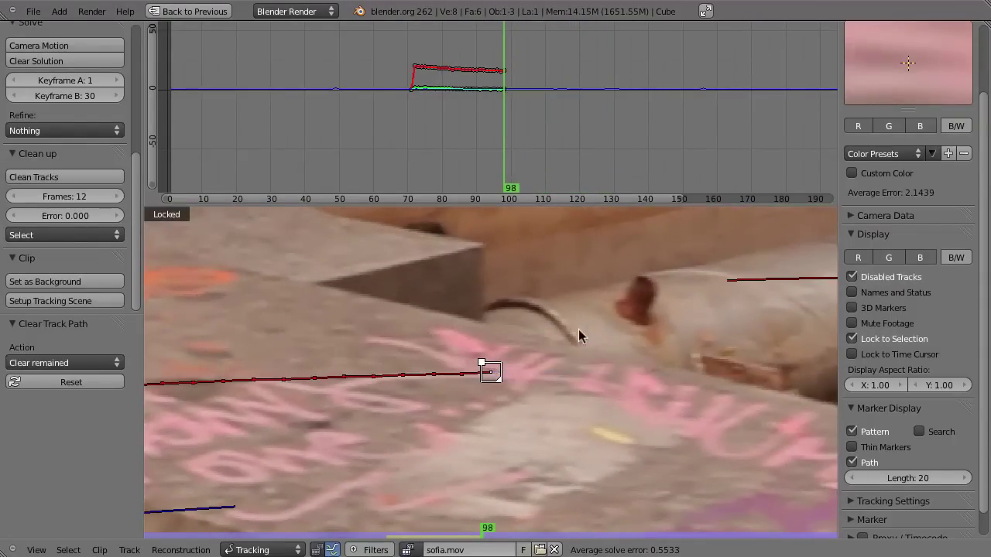
pyautogui.moveTo(503, 139)
pyautogui.mouseDown()
pyautogui.moveTo(432, 144)
pyautogui.moveTo(400, 159)
pyautogui.moveTo(473, 174)
pyautogui.mouseUp()
pyautogui.press('a')
pyautogui.press('l')
pyautogui.moveTo(606, 101)
pyautogui.keyDown('ctrl'); pyautogui.mouseDown(button='middle')
pyautogui.moveTo(482, 106)
pyautogui.moveTo(513, 142)
pyautogui.moveTo(485, 158)
pyautogui.moveTo(527, 148)
pyautogui.moveTo(496, 124)
pyautogui.moveTo(534, 129)
pyautogui.moveTo(570, 104)
pyautogui.moveTo(548, 136)
pyautogui.mouseUp(button='middle'); pyautogui.keyUp('ctrl')
# At frame 155, select the spiking tree-trunk track and expand Tracking Settings.
pyautogui.click(453, 162)
pyautogui.click(548, 136)
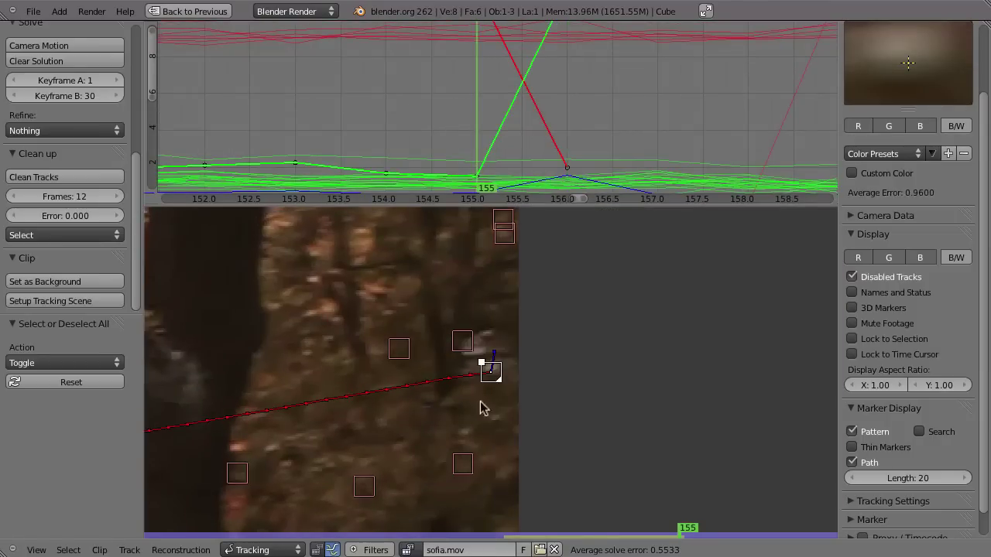
pyautogui.moveTo(496, 375)
pyautogui.mouseDown(button='middle')
pyautogui.moveTo(531, 336)
pyautogui.moveTo(294, 506)
pyautogui.moveTo(398, 425)
pyautogui.moveTo(409, 436)
pyautogui.moveTo(411, 363)
pyautogui.mouseUp(button='middle')
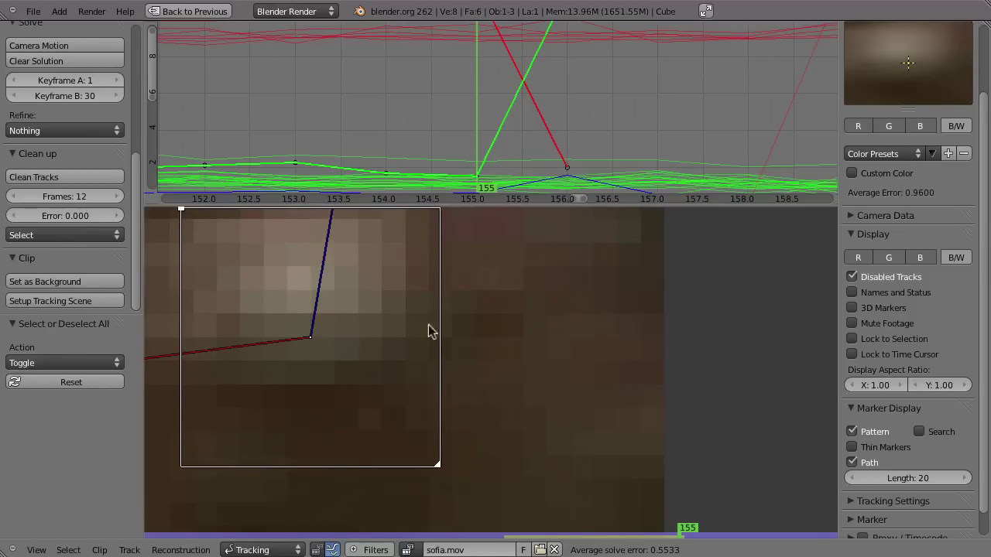
pyautogui.moveTo(498, 350)
pyautogui.keyDown('ctrl'); pyautogui.mouseDown(button='middle')
pyautogui.moveTo(504, 366)
pyautogui.moveTo(568, 265)
pyautogui.mouseUp(button='middle'); pyautogui.keyUp('ctrl')
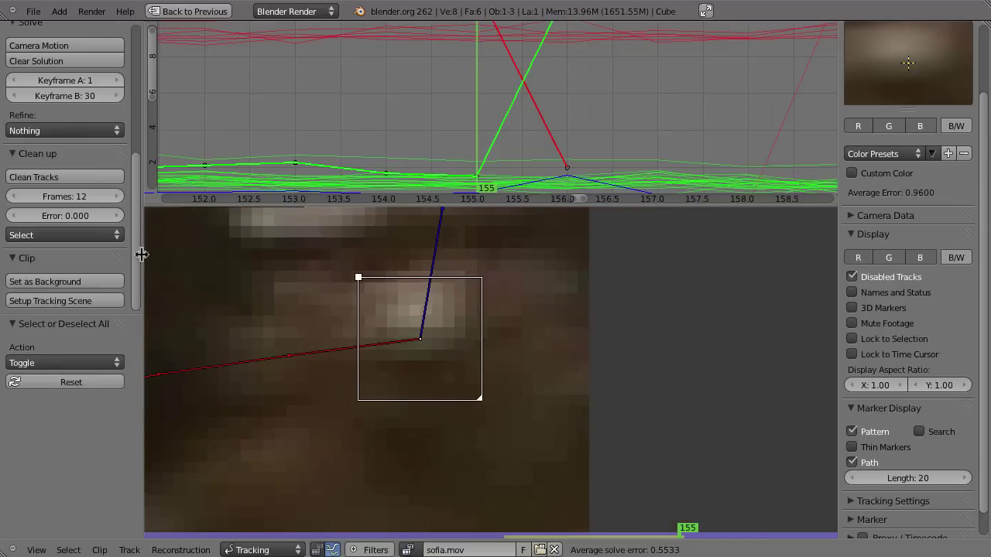
pyautogui.scroll(7, 124, 114)
pyautogui.click(60, 106)
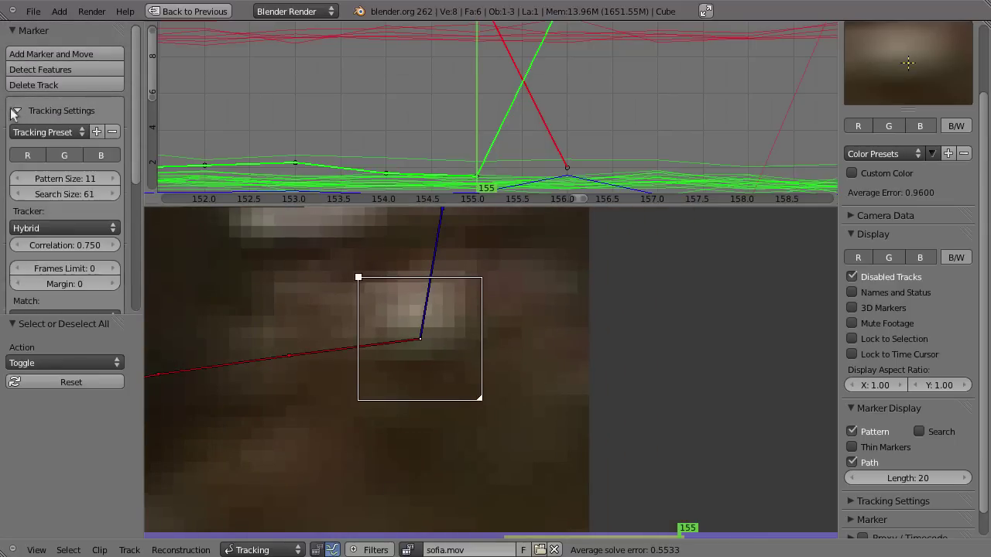
pyautogui.scroll(-3, 109, 182)
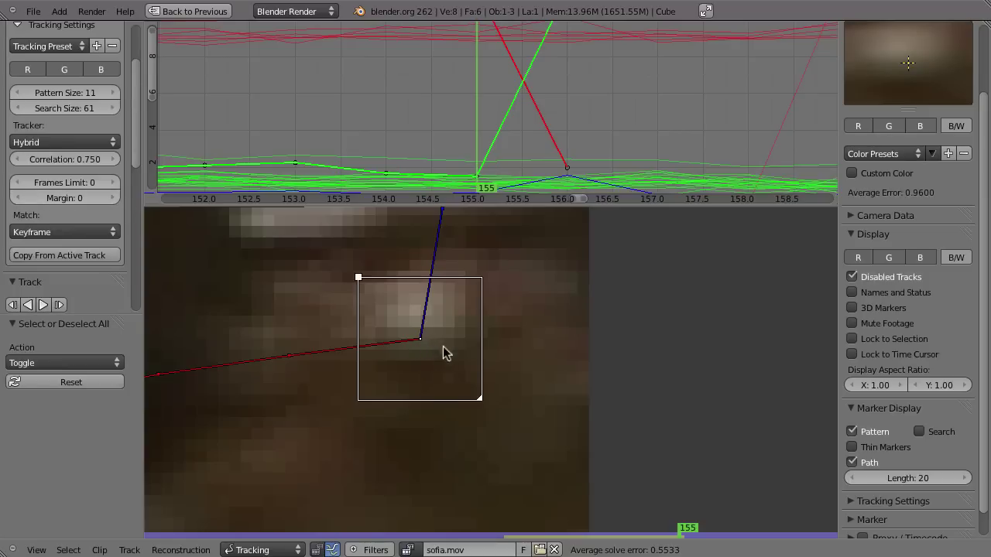
# Nudge the trunk marker and set the tracking Margin to 20.
pyautogui.press('g')
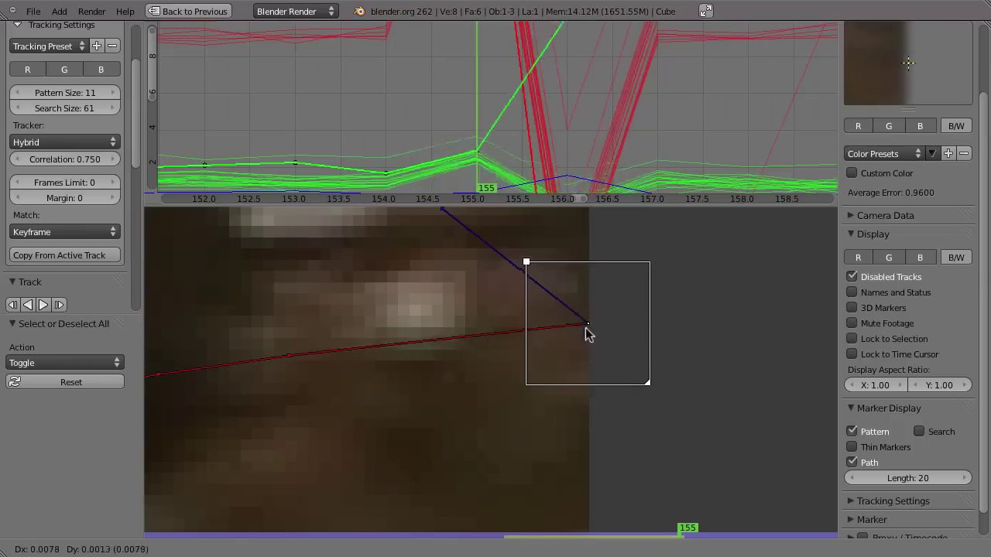
pyautogui.click(422, 338)
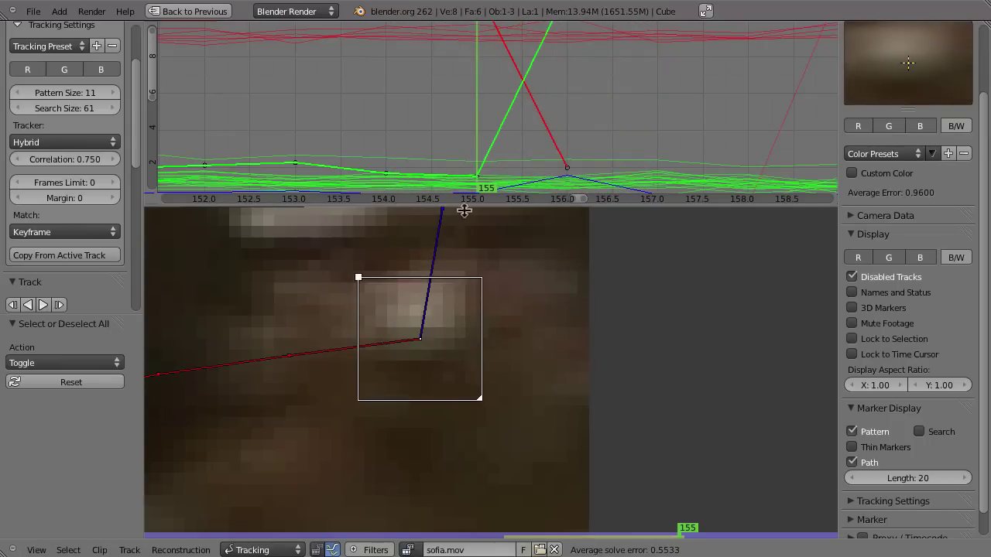
pyautogui.moveTo(482, 162)
pyautogui.mouseDown()
pyautogui.moveTo(541, 159)
pyautogui.moveTo(481, 162)
pyautogui.mouseUp()
pyautogui.click(58, 200)
pyautogui.write('0')
pyautogui.press('Return')
# Clear the trunk track's path after frame 155 and reselect it to view its curves.
pyautogui.scroll(-4, 445, 356)
pyautogui.moveTo(449, 328); pyautogui.dragTo(509, 349, button='middle')
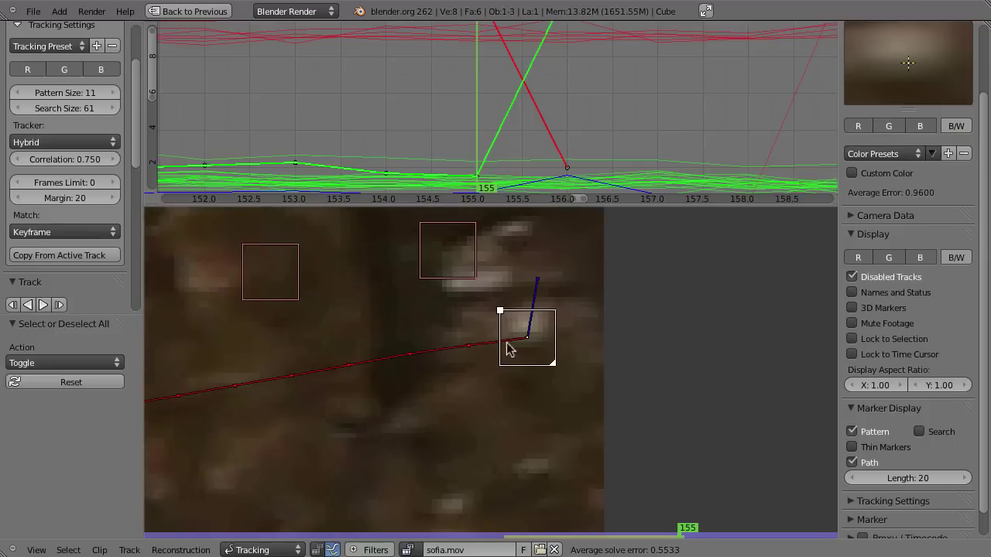
pyautogui.scroll(-2, 519, 325)
pyautogui.moveTo(524, 310); pyautogui.dragTo(583, 408, button='middle')
pyautogui.scroll(-2, 583, 408)
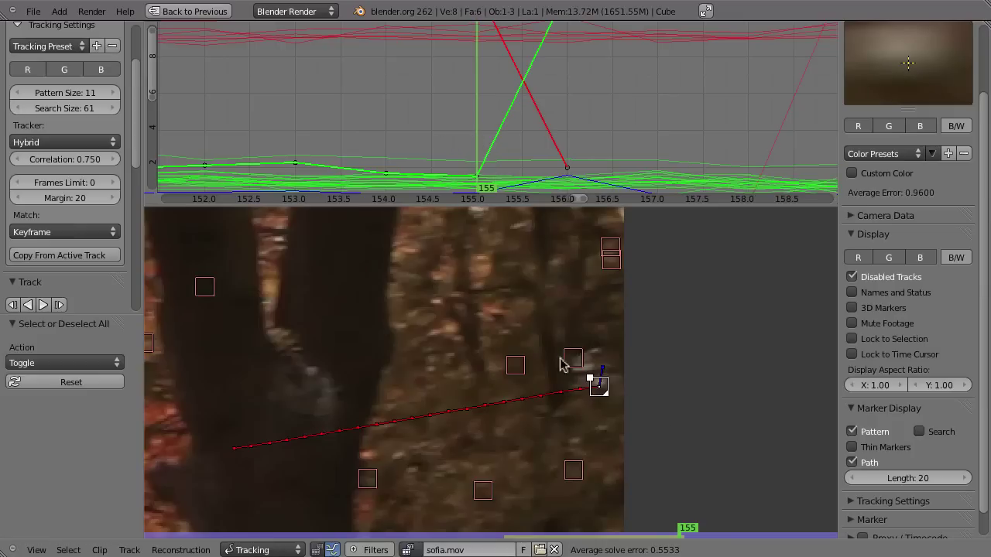
pyautogui.hotkey('alt', 't')
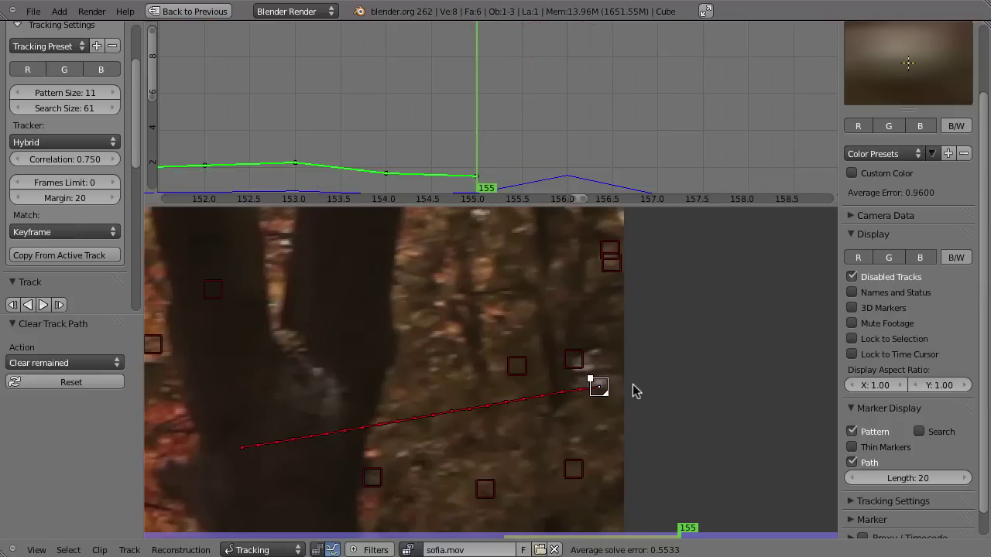
pyautogui.press('a')
pyautogui.click(600, 387)
pyautogui.scroll(-1, 592, 394)
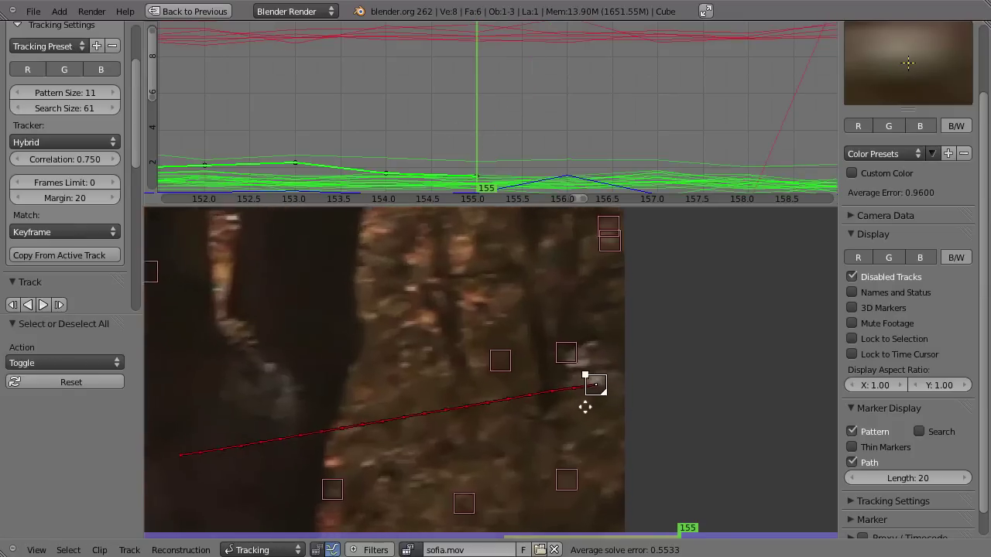
pyautogui.scroll(-1, 585, 405)
pyautogui.moveTo(637, 155)
pyautogui.keyDown('ctrl'); pyautogui.mouseDown(button='middle')
pyautogui.moveTo(614, 52)
pyautogui.moveTo(497, 110)
pyautogui.moveTo(416, 106)
pyautogui.moveTo(400, 119)
pyautogui.moveTo(655, 101)
pyautogui.mouseUp(button='middle'); pyautogui.keyUp('ctrl')
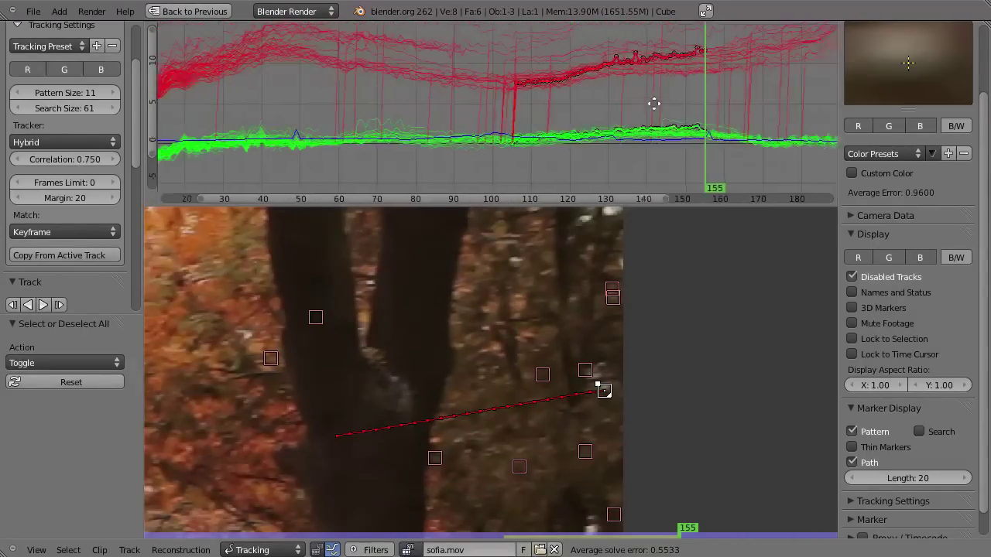
# Solve the camera motion and inspect the graph around frames 114–126.
pyautogui.hotkey('shift', 's')
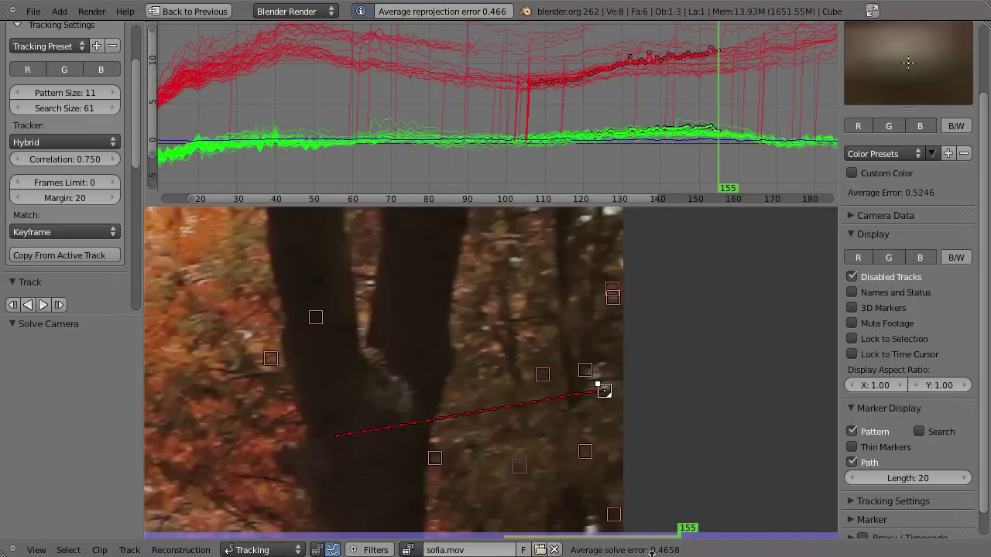
pyautogui.click(603, 141)
pyautogui.moveTo(619, 138)
pyautogui.keyDown('ctrl'); pyautogui.mouseDown(button='middle')
pyautogui.moveTo(603, 69)
pyautogui.moveTo(659, 189)
pyautogui.mouseUp(button='middle'); pyautogui.keyUp('ctrl')
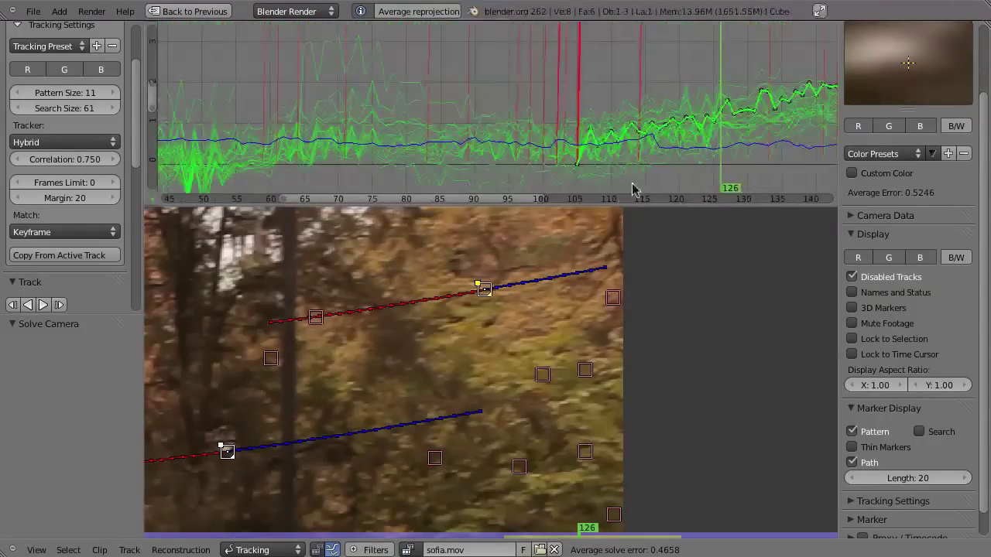
pyautogui.click(635, 188)
pyautogui.keyDown('ctrl'); pyautogui.moveTo(654, 139); pyautogui.dragTo(608, 114, button='middle'); pyautogui.keyUp('ctrl')
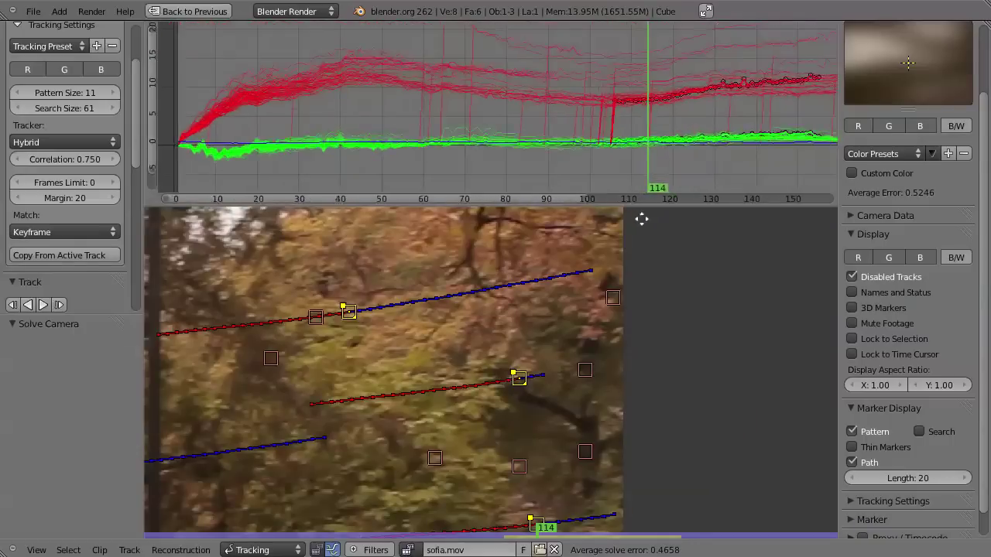
pyautogui.moveTo(630, 171); pyautogui.dragTo(659, 150)
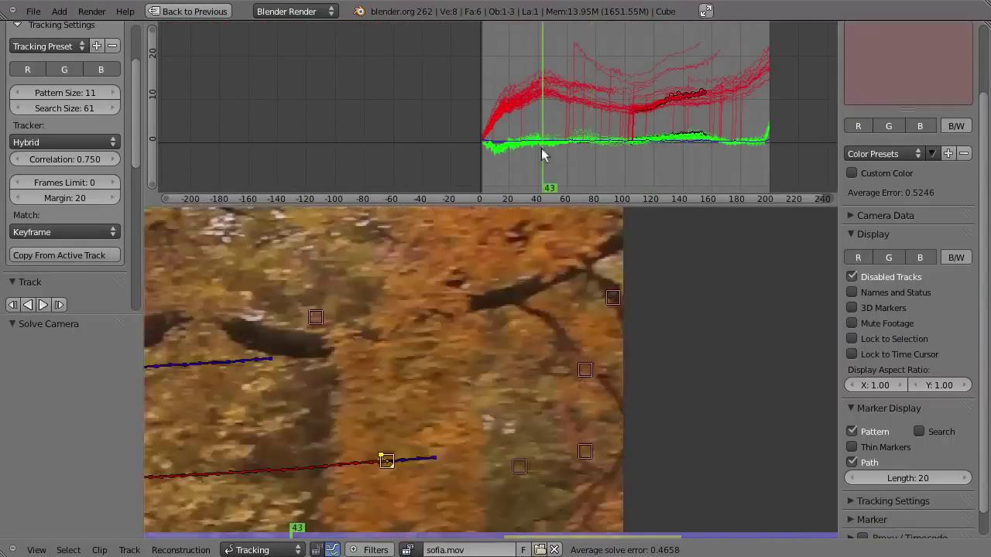
pyautogui.scroll(-2, 550, 333)
pyautogui.scroll(-2, 549, 332)
pyautogui.moveTo(557, 347); pyautogui.dragTo(679, 314, button='middle')
pyautogui.scroll(4, 592, 336)
pyautogui.scroll(5, 61, 155)
# Set Refine to Focal length, K1, re-solve to 0.4658 error, and expand Camera Data.
pyautogui.click(31, 30)
pyautogui.click(65, 273)
pyautogui.click(45, 220)
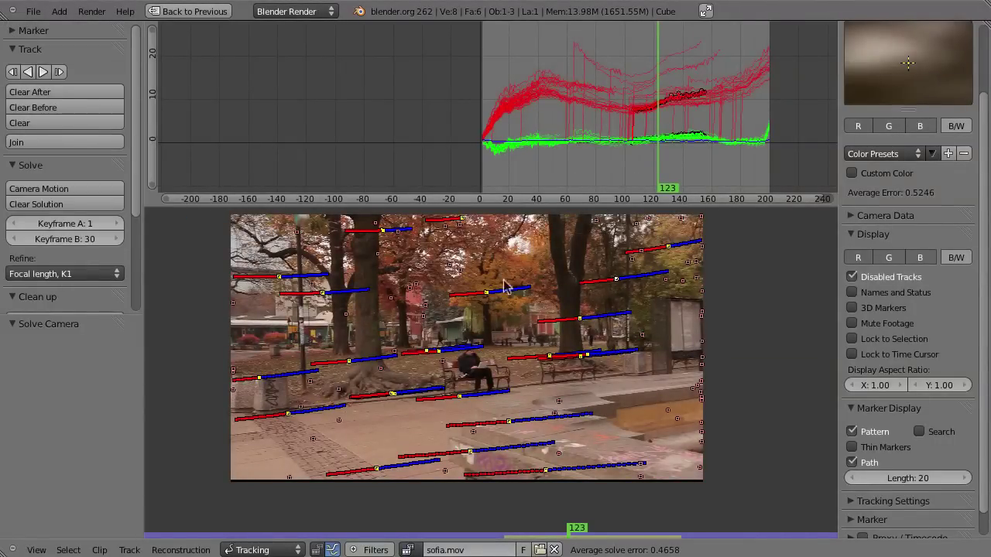
pyautogui.click(34, 274)
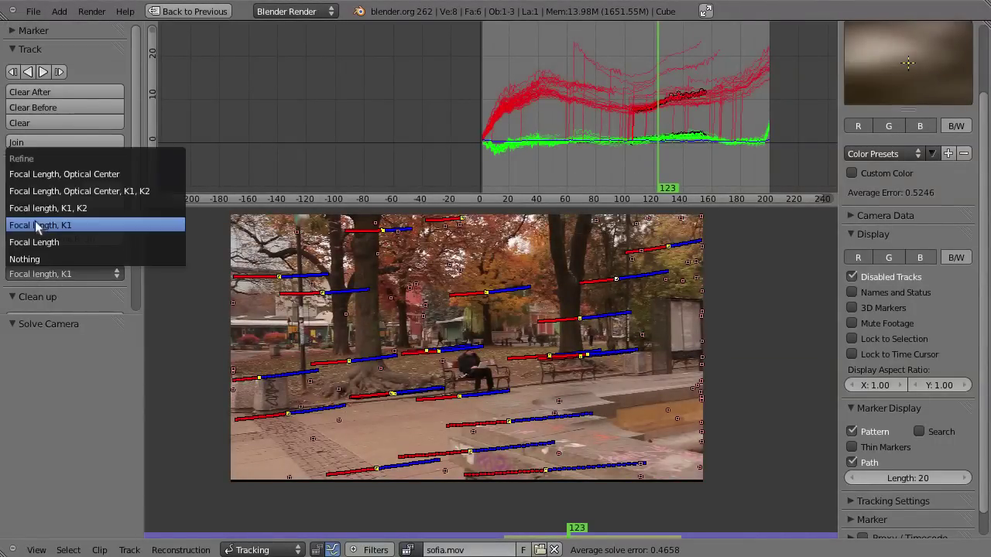
pyautogui.click(87, 225)
pyautogui.hotkey('shift', 's')
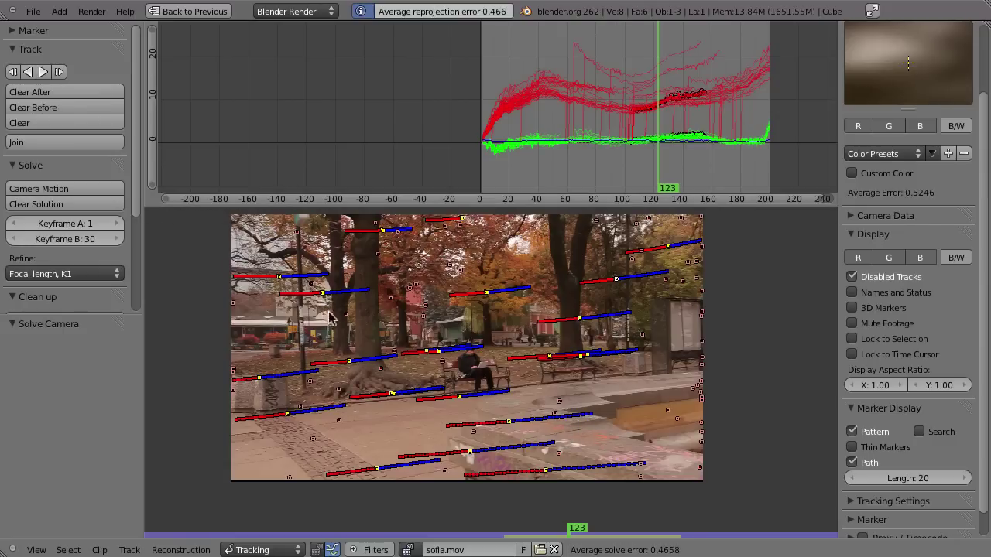
pyautogui.click(850, 217)
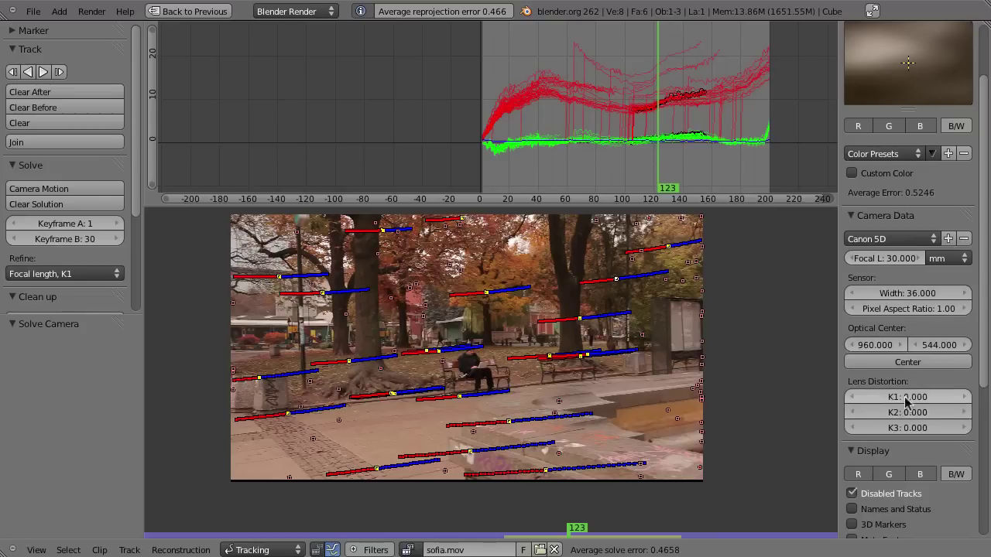
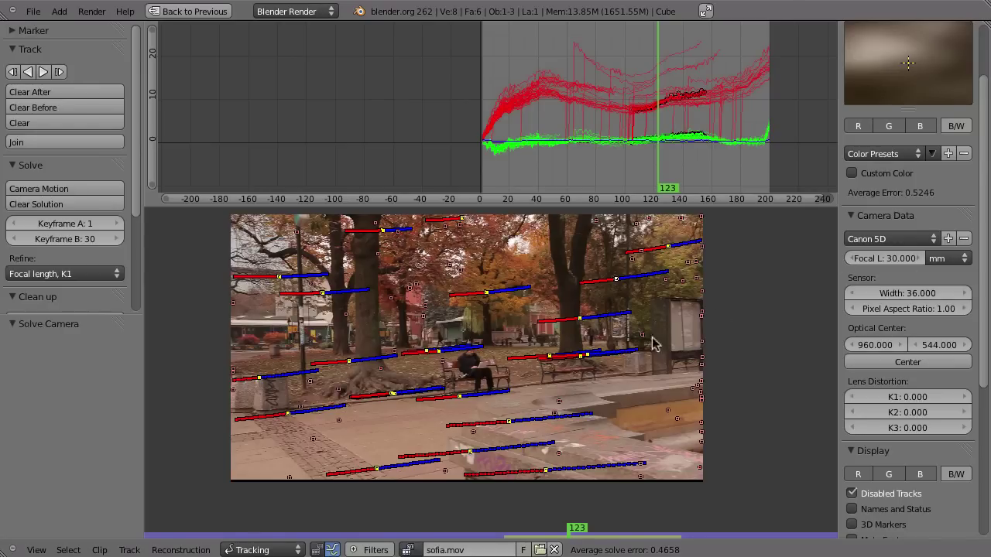
# Test a camera solve at 20 mm focal length, undo back to 30 mm, and restore the full layout.
pyautogui.click(909, 258)
pyautogui.write('20')
pyautogui.press('Return')
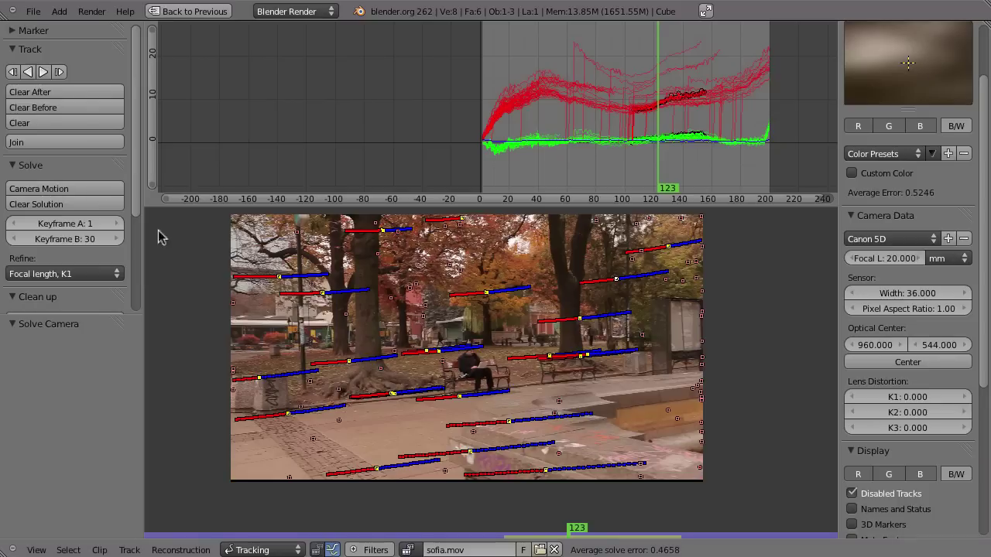
pyautogui.click(46, 188)
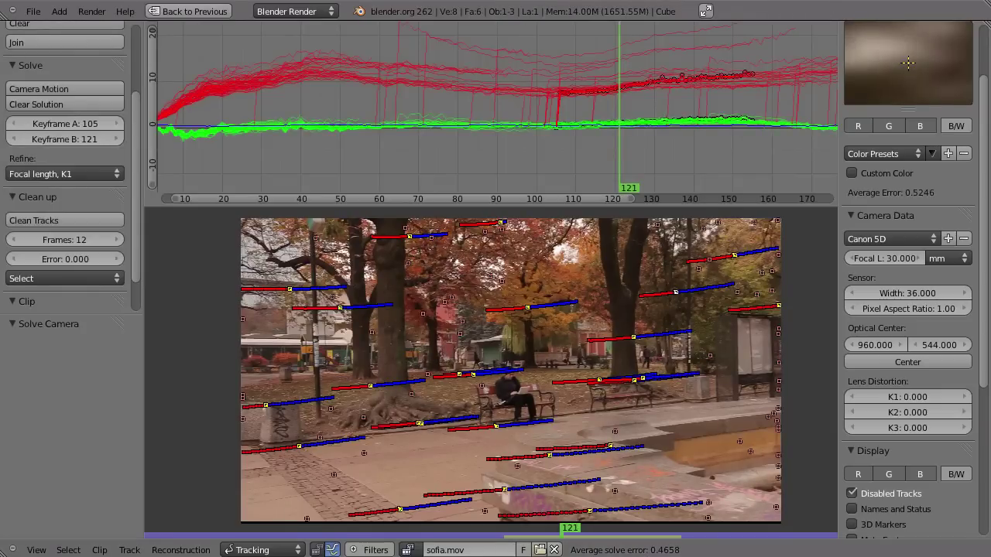
pyautogui.hotkey('alt', 'r')
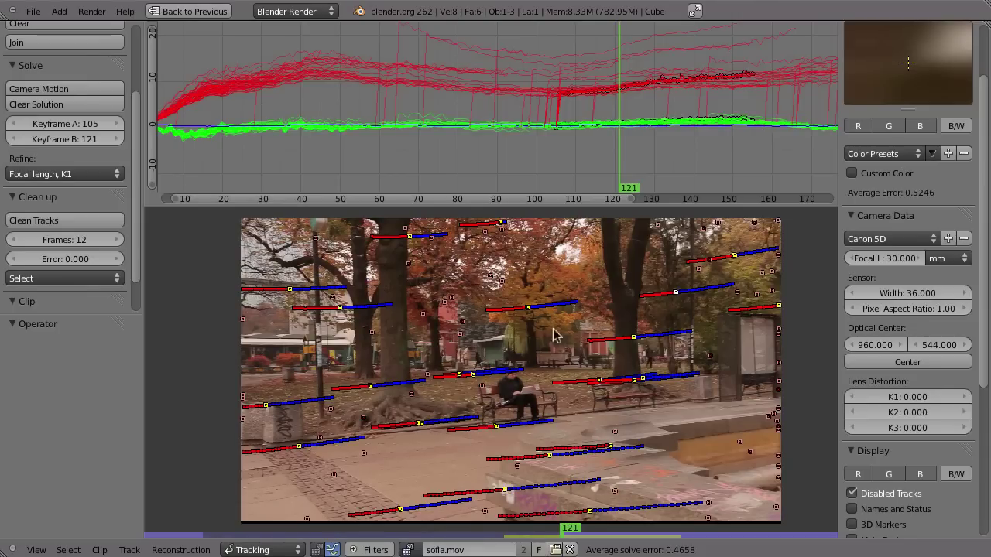
pyautogui.hotkey('ctrl', 'Up')
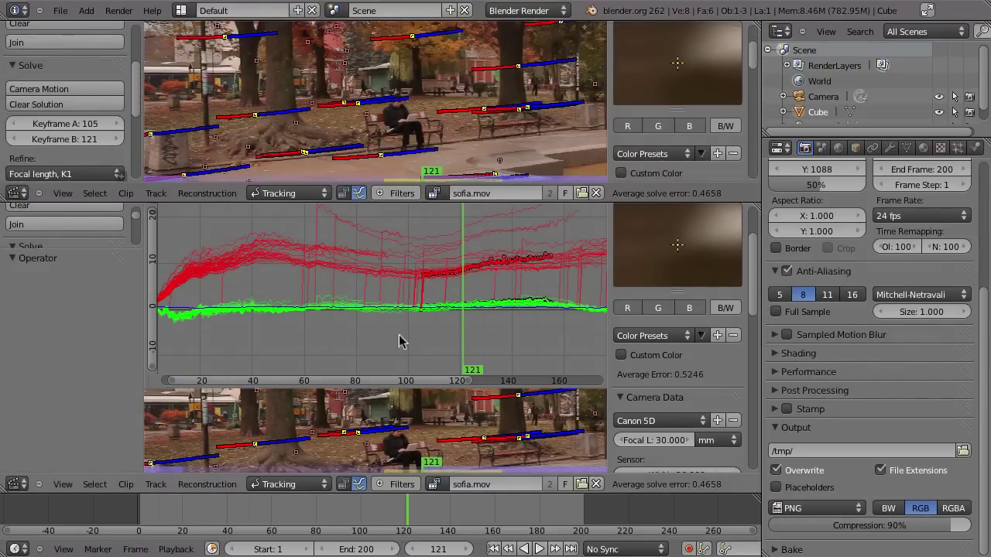
# Show footage in the middle editor and turn the top area into a 3D View.
pyautogui.hotkey('ctrl', 'Tab')
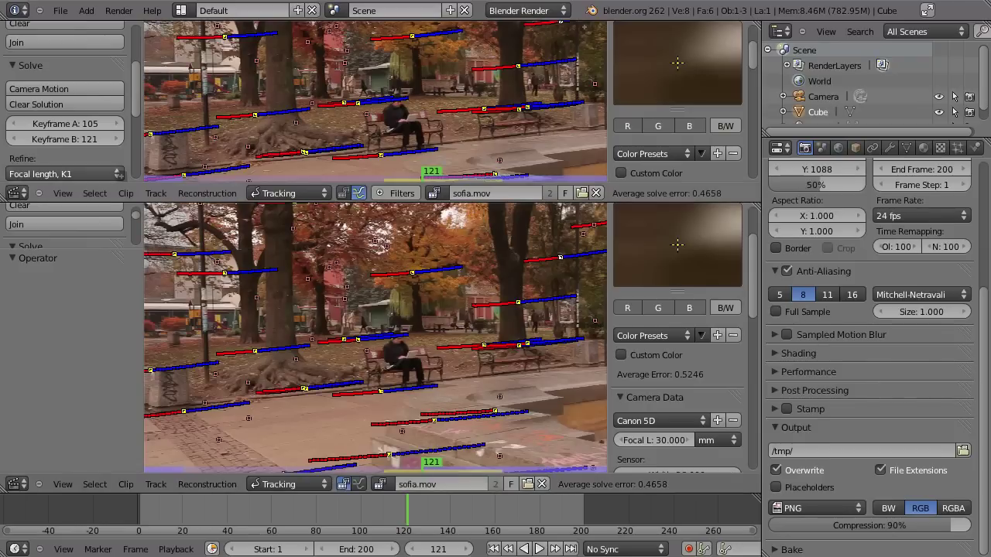
pyautogui.click(20, 192)
pyautogui.click(34, 206)
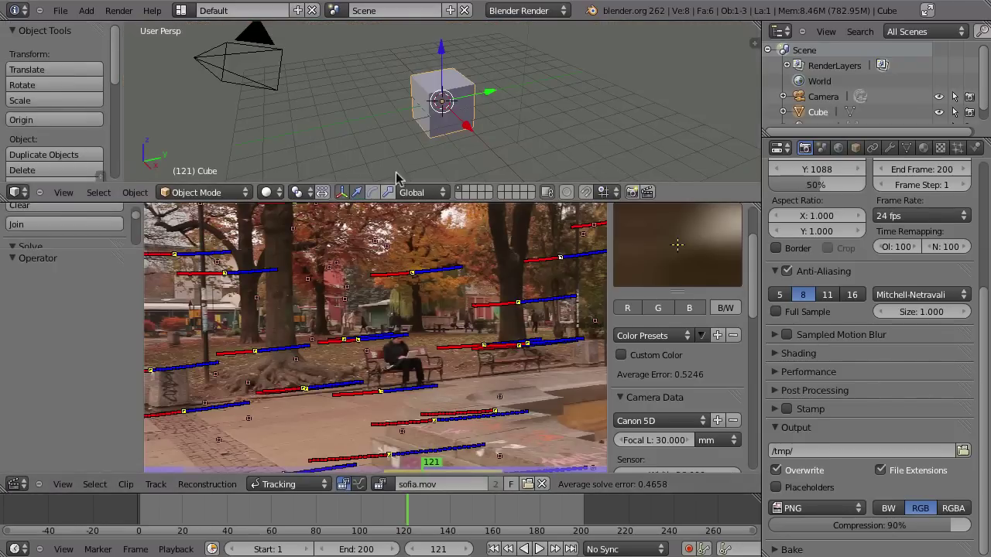
# Run Setup Tracking Scene from the Clip panel and inspect the ground plane in 3D.
pyautogui.click(106, 246)
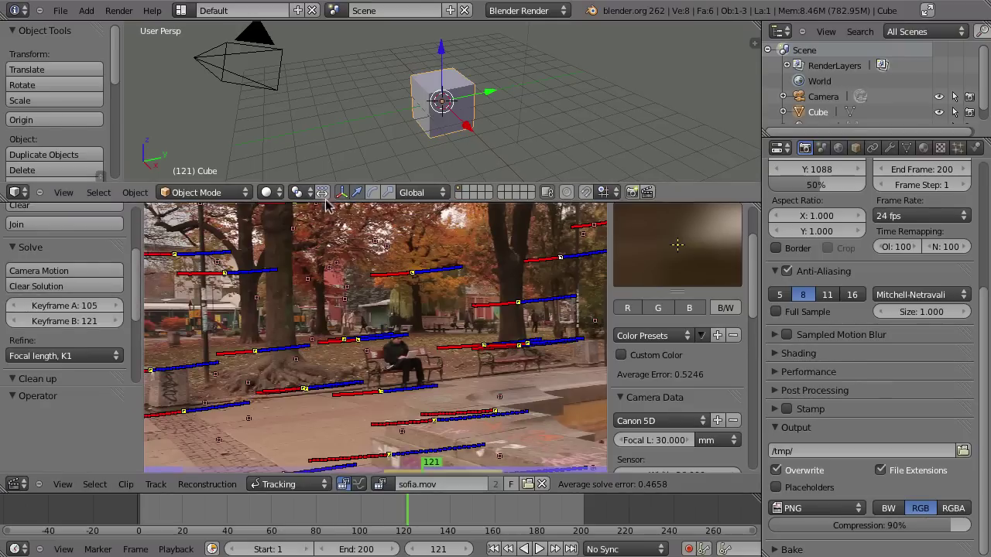
pyautogui.moveTo(331, 202); pyautogui.dragTo(330, 258)
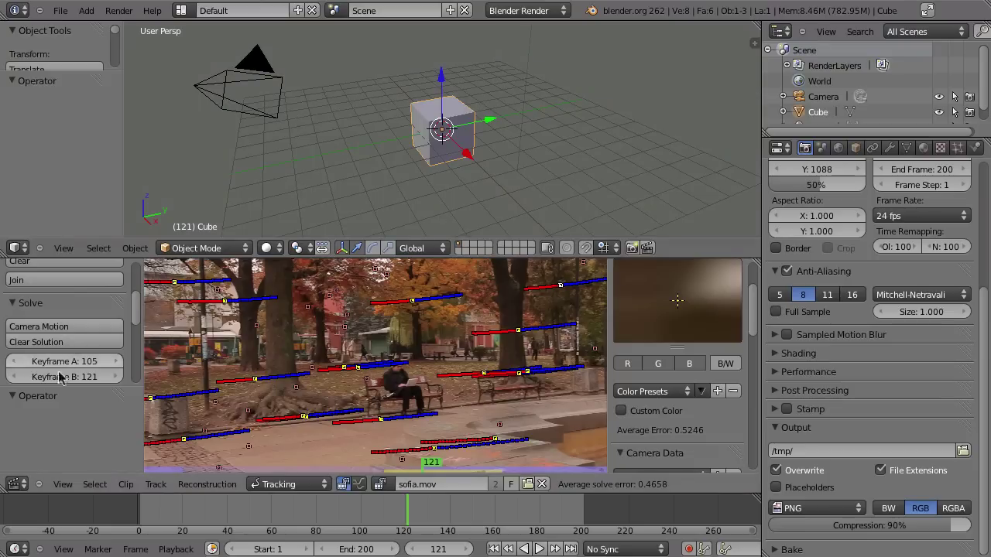
pyautogui.scroll(-3, 138, 317)
pyautogui.scroll(-3, 124, 344)
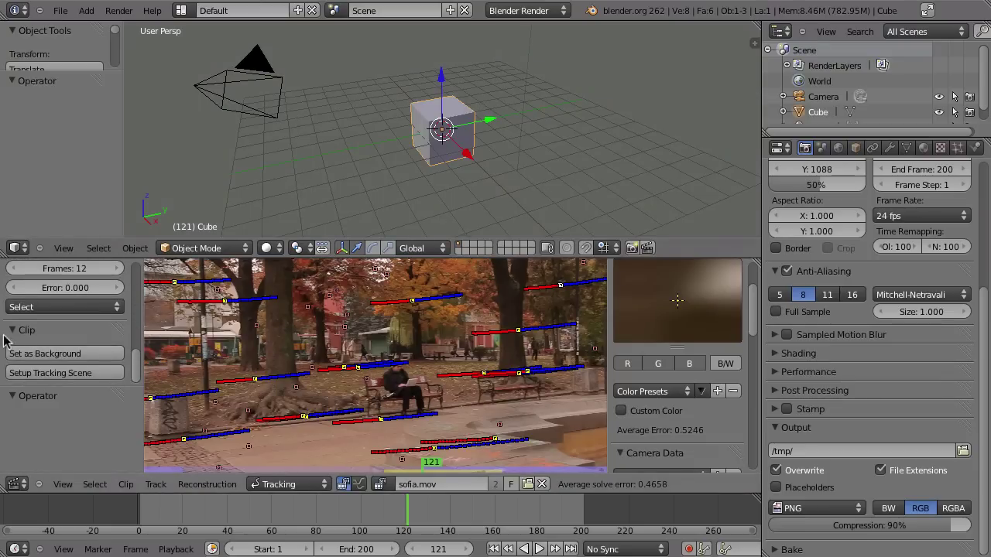
pyautogui.click(28, 375)
pyautogui.moveTo(455, 188); pyautogui.dragTo(635, 94, button='middle')
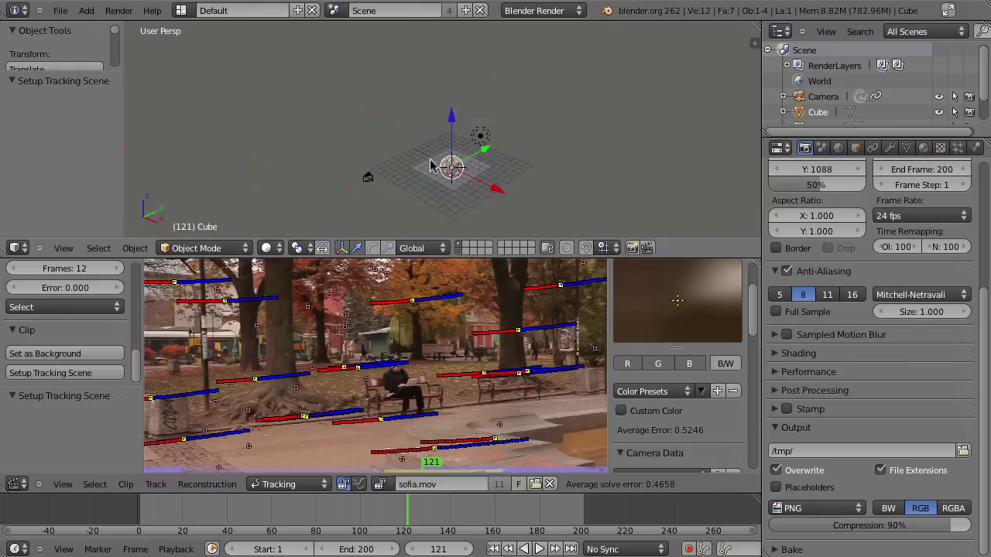
pyautogui.moveTo(635, 94)
pyautogui.mouseDown(button='middle')
pyautogui.moveTo(414, 197)
pyautogui.moveTo(494, 150)
pyautogui.moveTo(435, 173)
pyautogui.moveTo(437, 165)
pyautogui.mouseUp(button='middle')
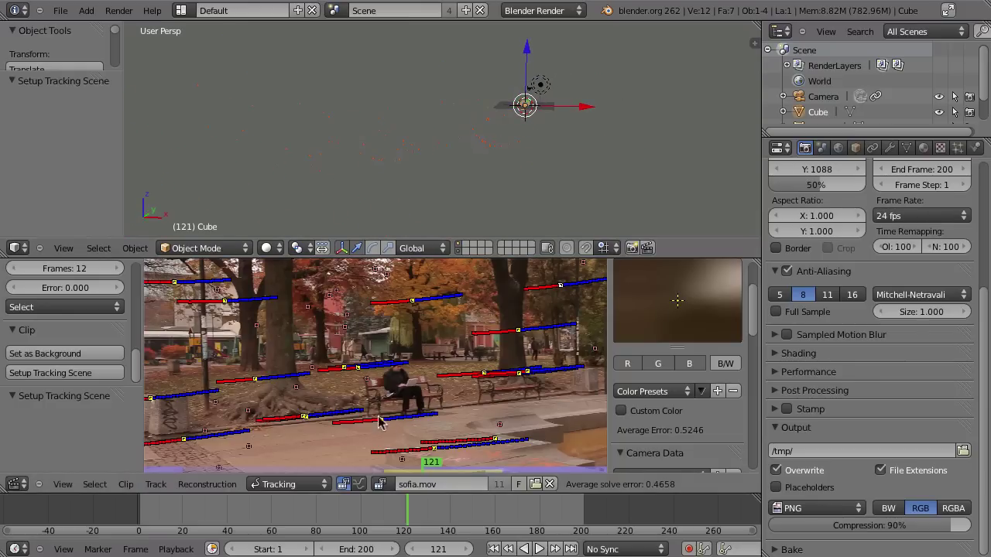
pyautogui.moveTo(407, 415); pyautogui.dragTo(405, 372, button='middle')
pyautogui.hotkey('ctrl', 'Up')
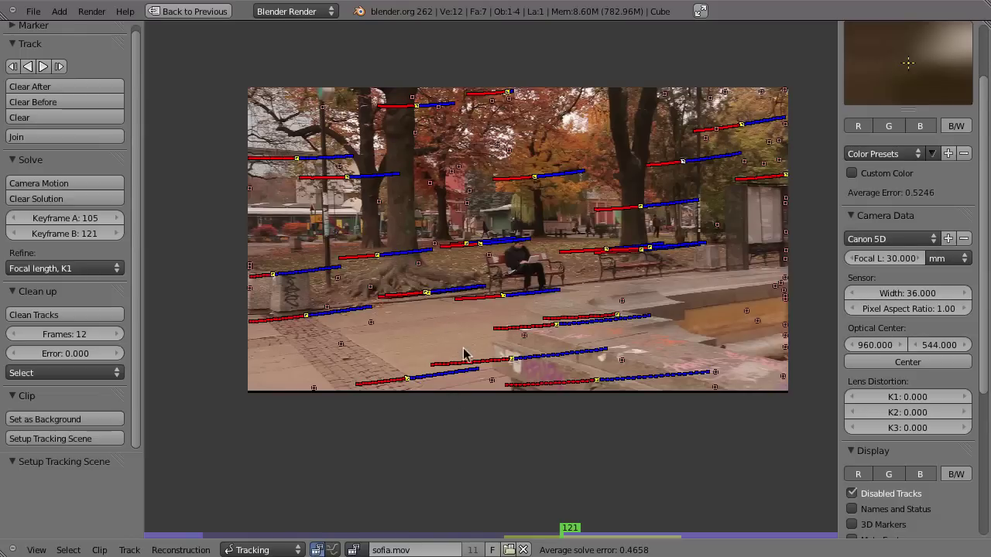
# Set the floor from three selected pavement tracks in Reconstruction mode.
pyautogui.click(408, 379)
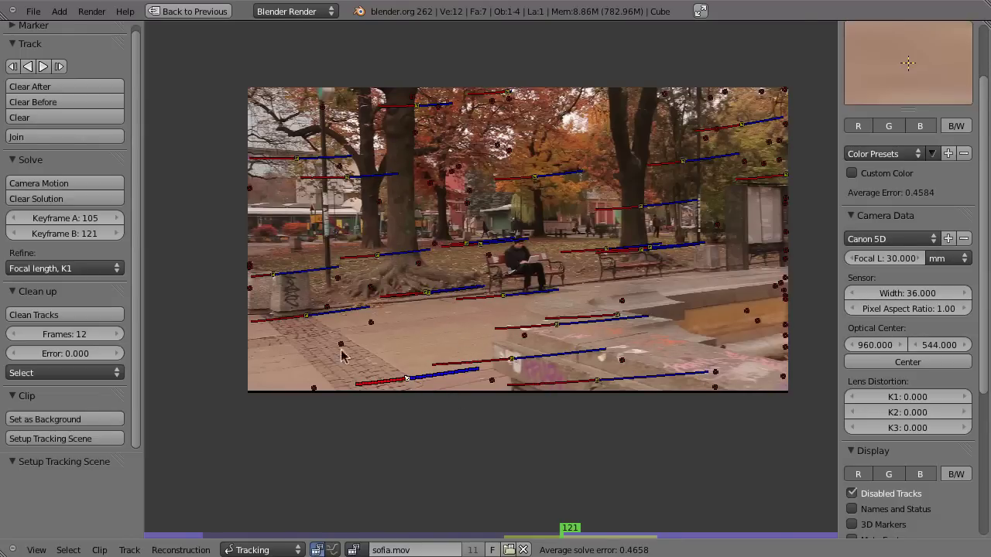
pyautogui.keyDown('shift'); pyautogui.click(314, 325); pyautogui.keyUp('shift')
pyautogui.keyDown('shift'); pyautogui.click(481, 302); pyautogui.keyUp('shift')
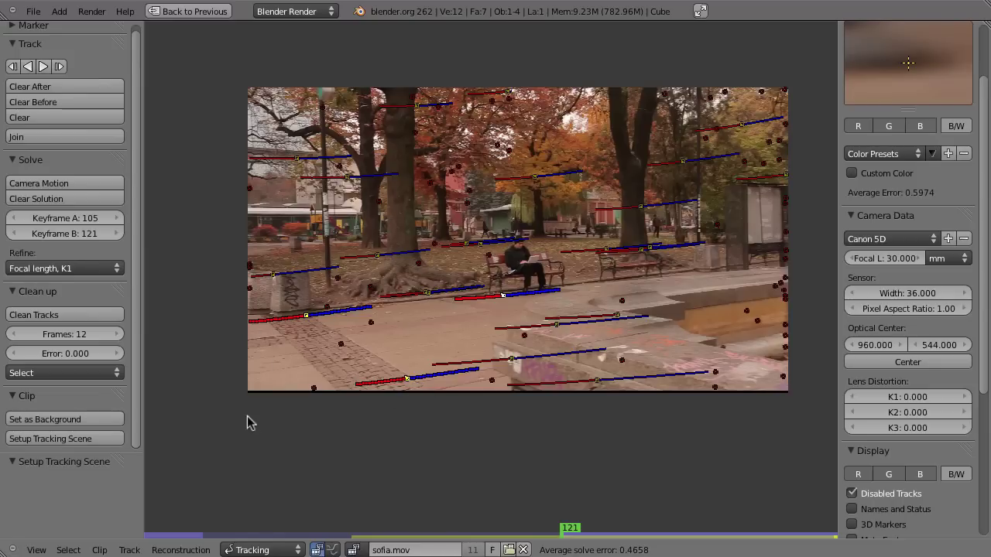
pyautogui.press('Tab')
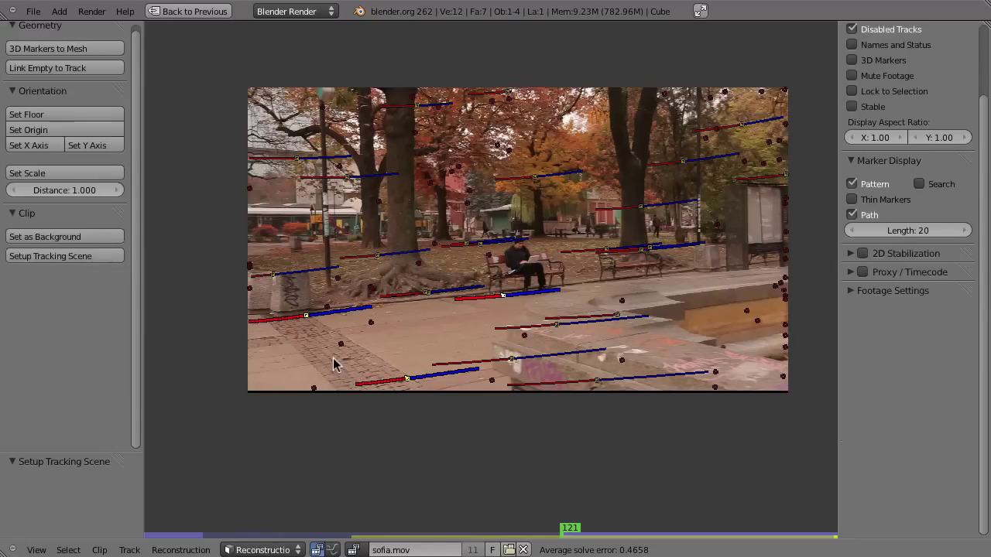
pyautogui.click(35, 116)
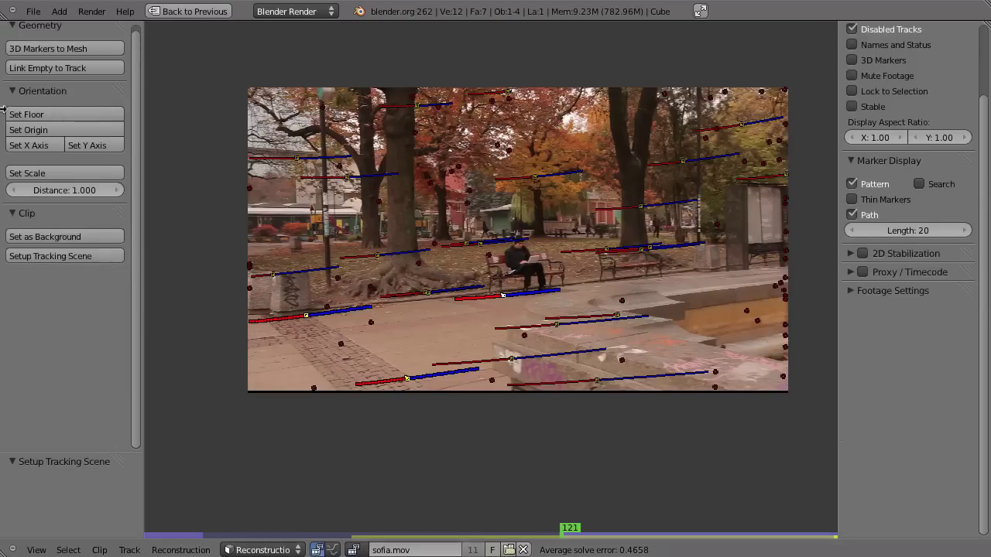
pyautogui.click(43, 113)
# Place the scene origin at one track and align the X axis to it.
pyautogui.click(315, 341)
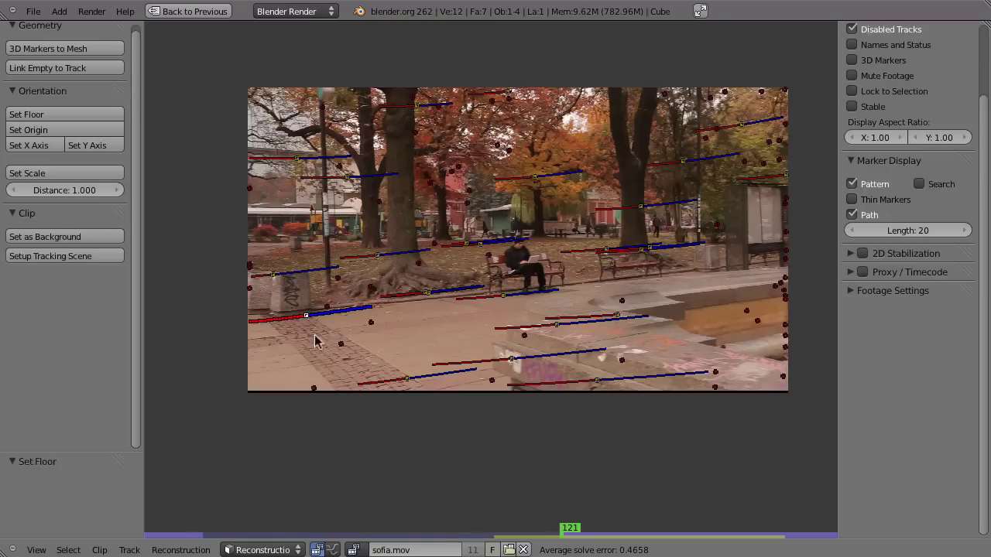
pyautogui.click(55, 132)
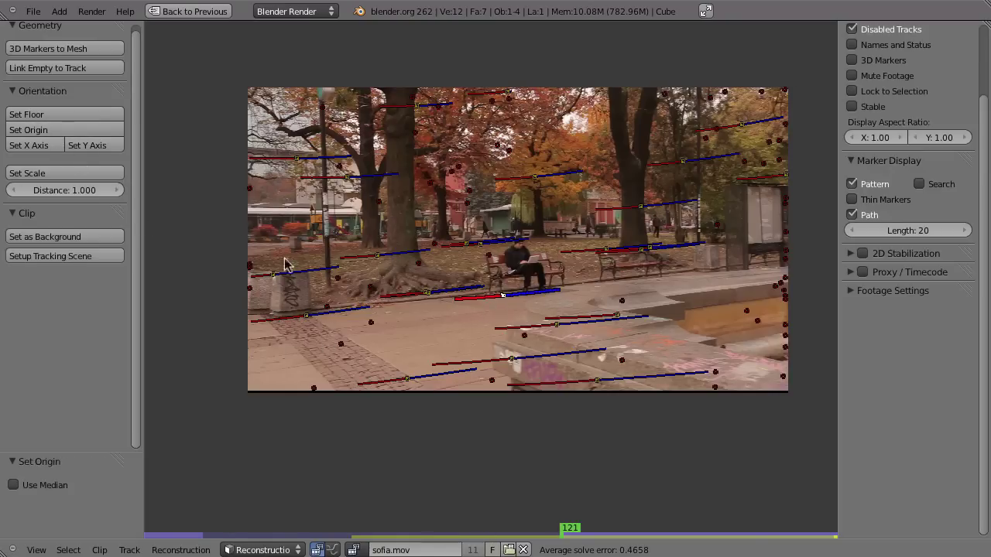
pyautogui.hotkey('ctrl', 'Up')
pyautogui.click(35, 382)
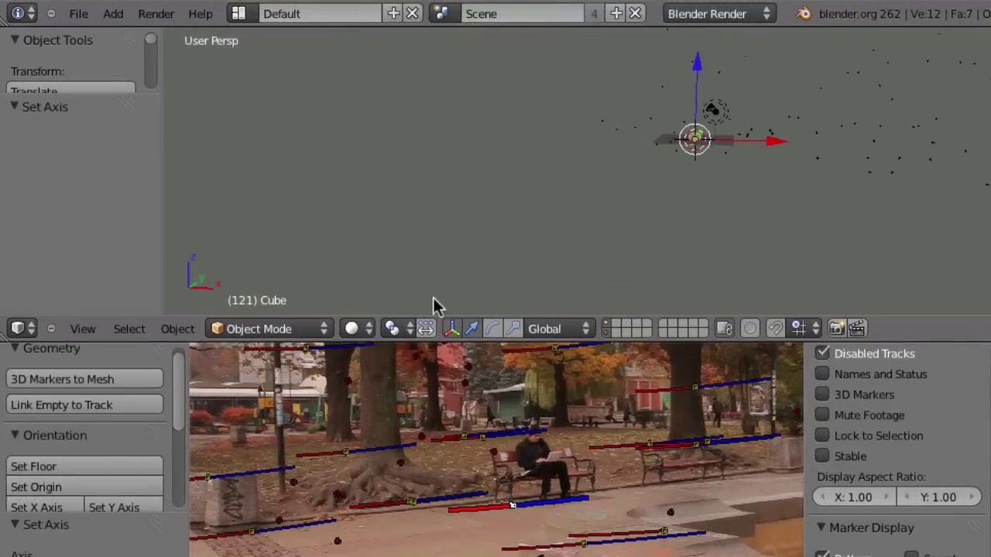
pyautogui.press('KP_7')
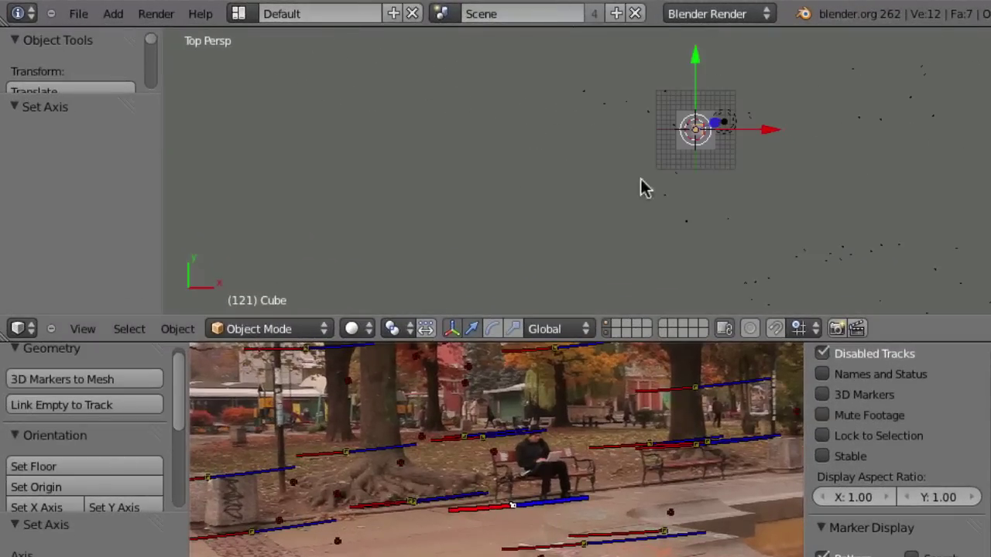
# Align the Y axis to the selected track in the top orthographic view.
pyautogui.press('KP_5')
pyautogui.keyDown('shift'); pyautogui.moveTo(640, 206); pyautogui.dragTo(583, 202, button='middle'); pyautogui.keyUp('shift')
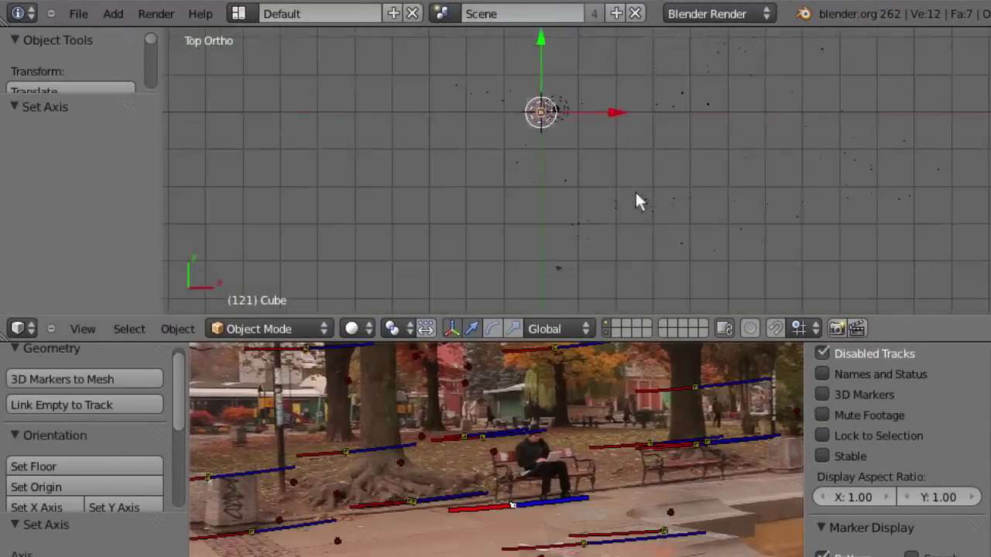
pyautogui.click(135, 508)
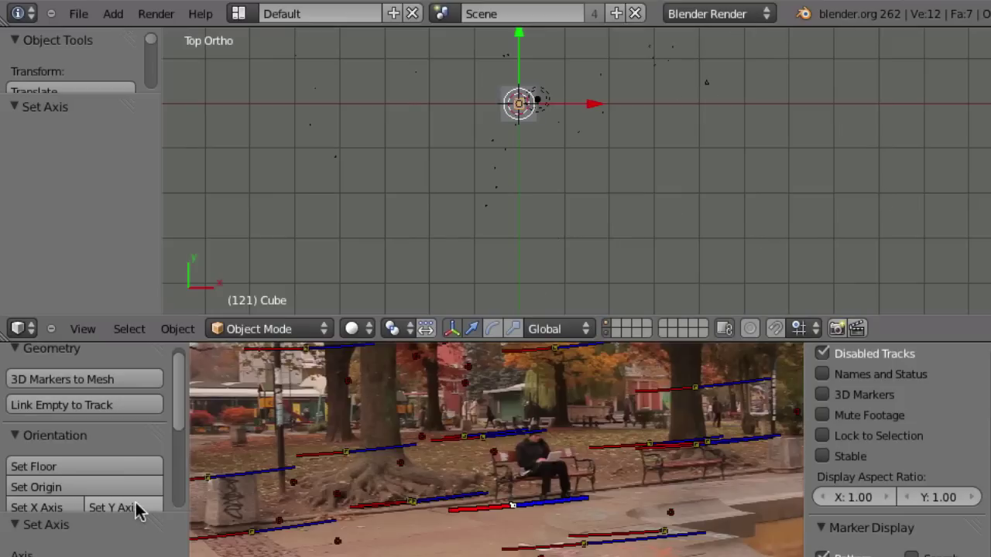
pyautogui.moveTo(695, 121)
pyautogui.keyDown('shift'); pyautogui.mouseDown(button='middle')
pyautogui.moveTo(691, 347)
pyautogui.moveTo(677, 200)
pyautogui.moveTo(692, 170)
pyautogui.moveTo(630, 129)
pyautogui.moveTo(663, 27)
pyautogui.moveTo(676, 93)
pyautogui.moveTo(820, 212)
pyautogui.moveTo(628, 258)
pyautogui.moveTo(604, 294)
pyautogui.mouseUp(button='middle'); pyautogui.keyUp('shift')
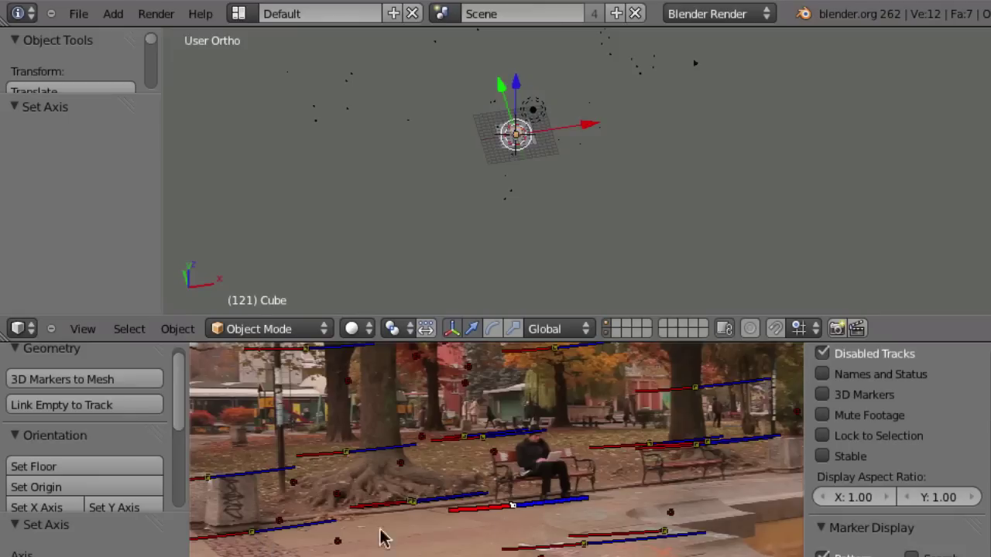
# Scale the reconstruction so the two selected tracks are 3 units apart.
pyautogui.rightClick(244, 533)
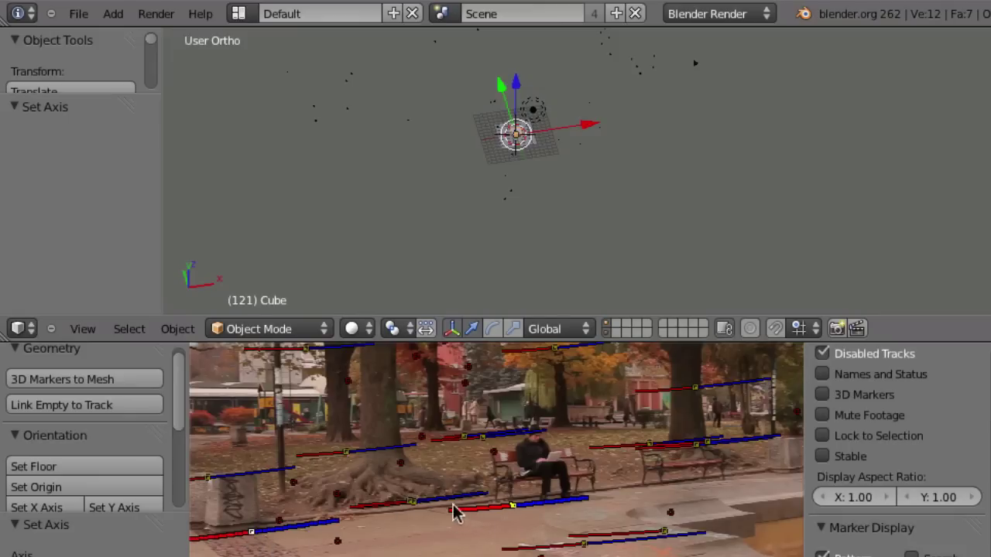
pyautogui.scroll(-3, 177, 417)
pyautogui.scroll(-2, 82, 426)
pyautogui.click(82, 415)
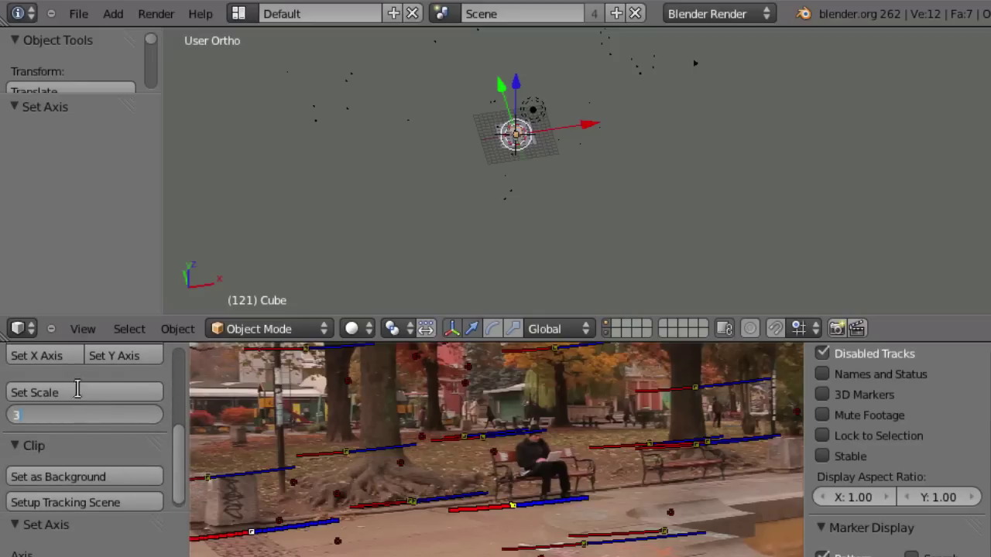
pyautogui.press('Return')
pyautogui.click(78, 392)
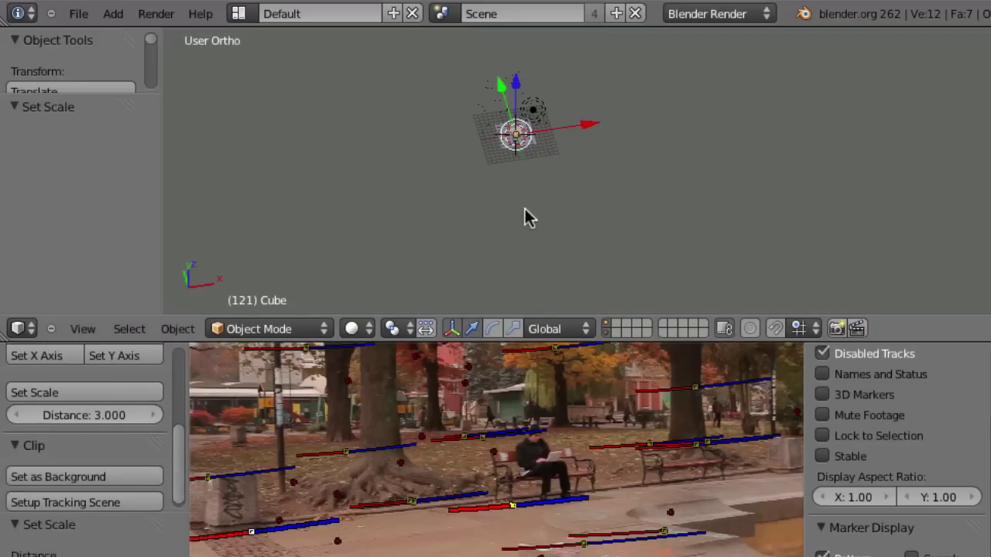
# View through the solved camera and move the cube's mesh up 1 unit along Z.
pyautogui.press('KP_0')
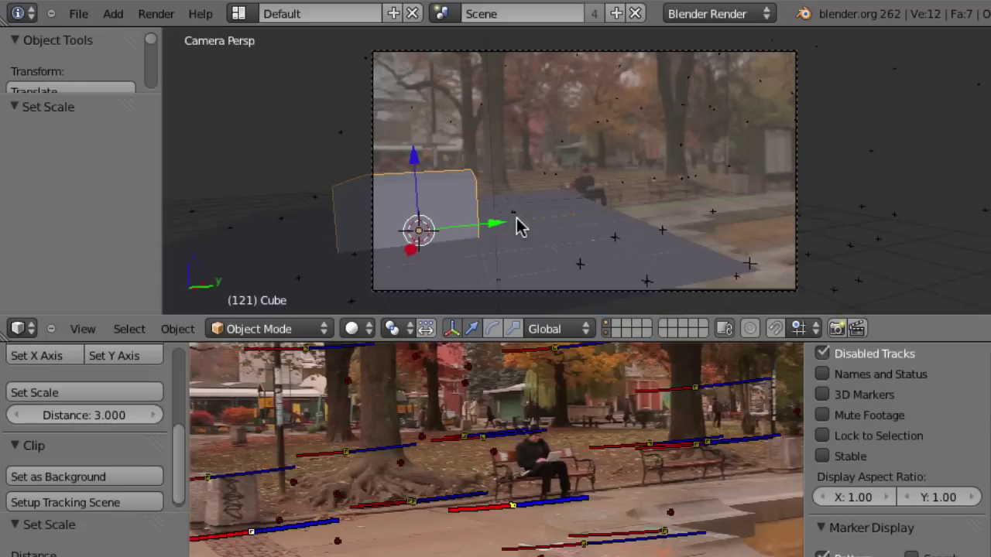
pyautogui.press('Tab')
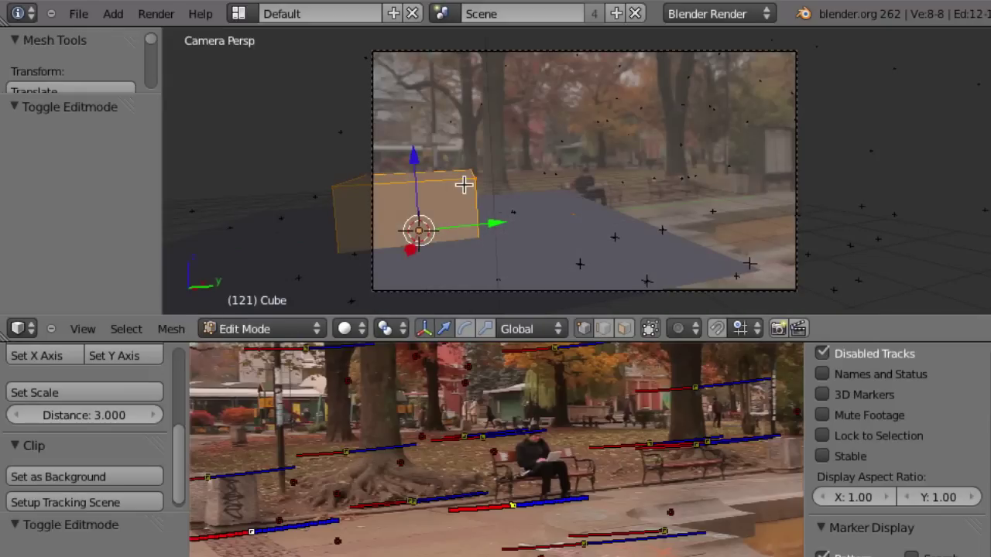
pyautogui.press('g')
pyautogui.press('z')
pyautogui.press('1')
pyautogui.press('Return')
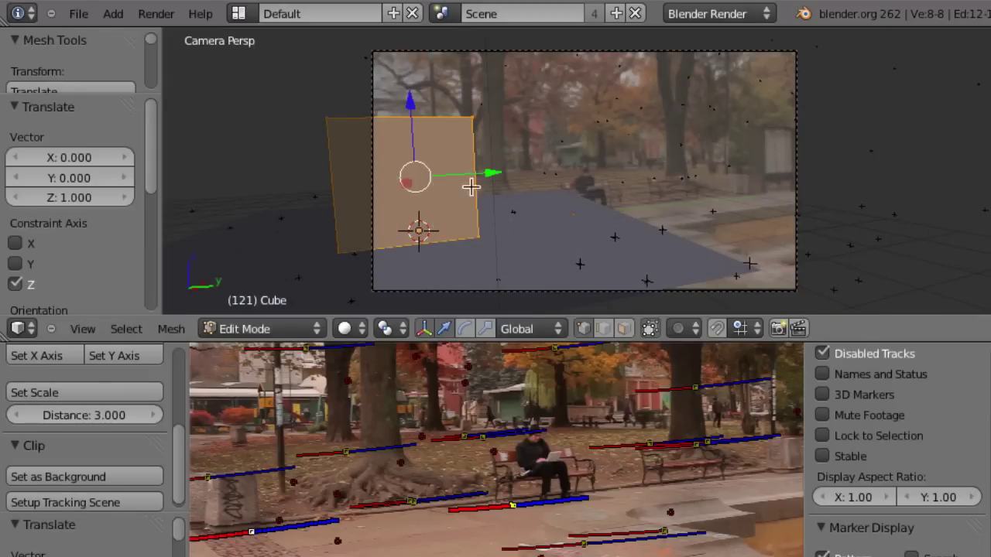
pyautogui.press('Tab')
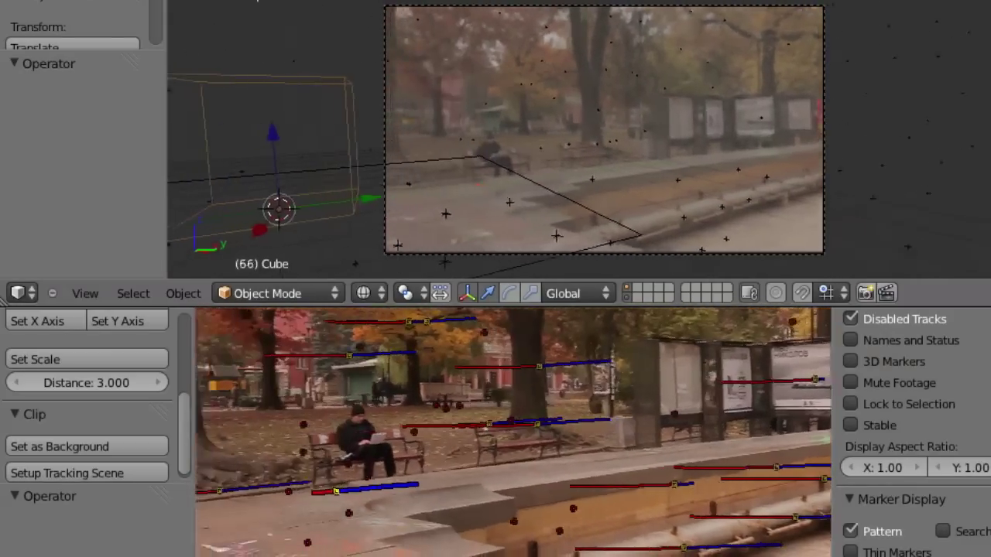
# Stop playback at frame 157 and return to the split layout with the footage.
pyautogui.hotkey('alt', 'a')
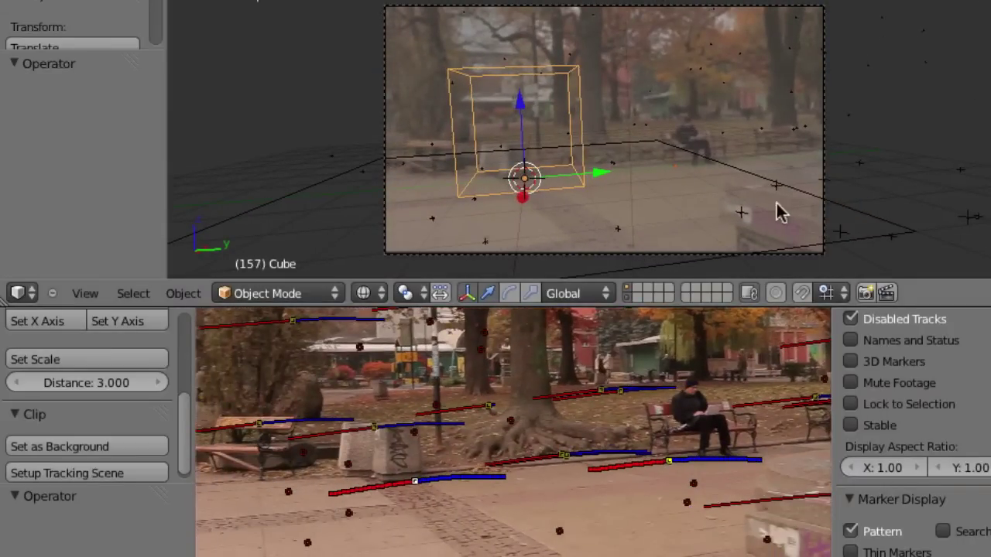
pyautogui.hotkey('alt', 'a')
pyautogui.press('Escape')
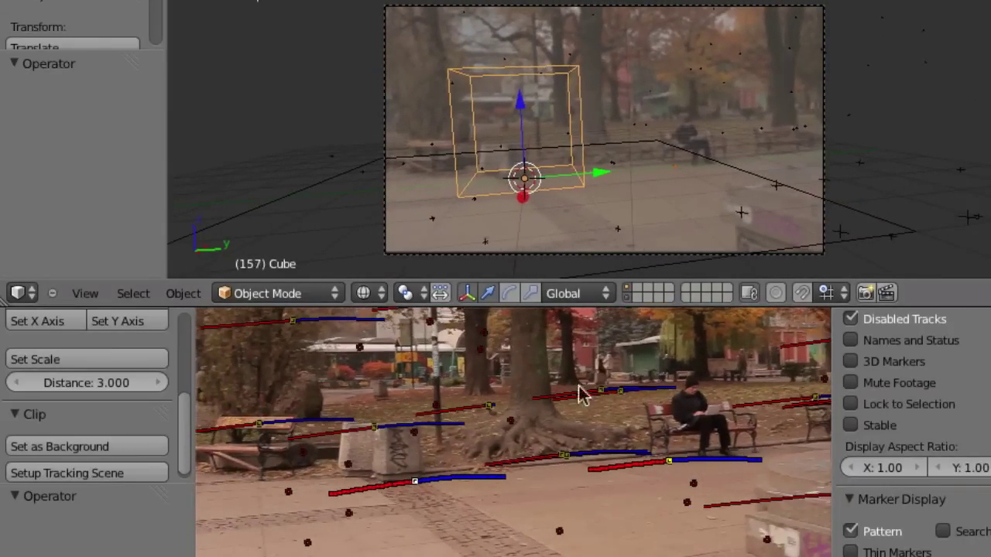
pyautogui.hotkey('ctrl', 'Up')
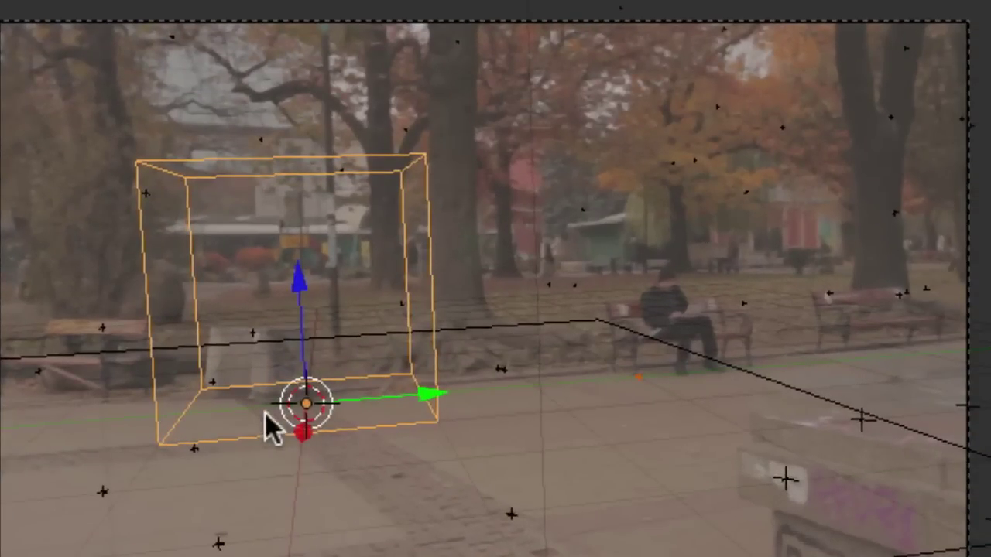
pyautogui.hotkey('ctrl', 'Up')
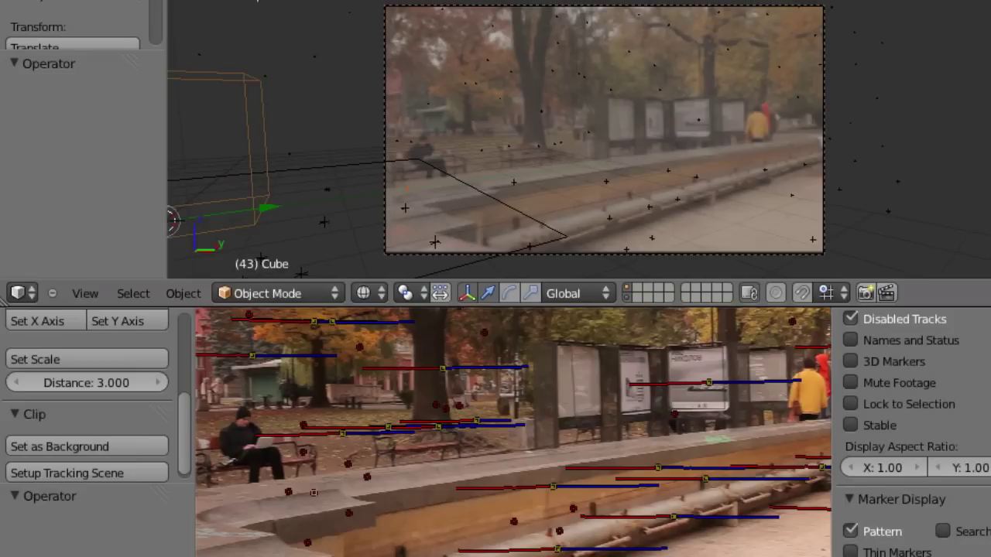
# Rotate the solved camera -5.268° about global Z, then scrub to frame 173.
pyautogui.rightClick(602, 267)
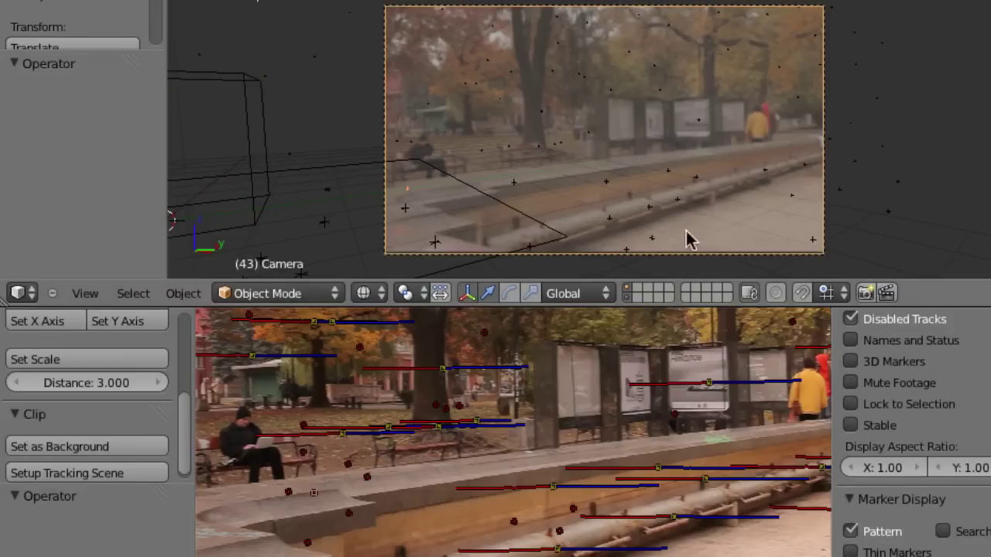
pyautogui.press('r')
pyautogui.press('z')
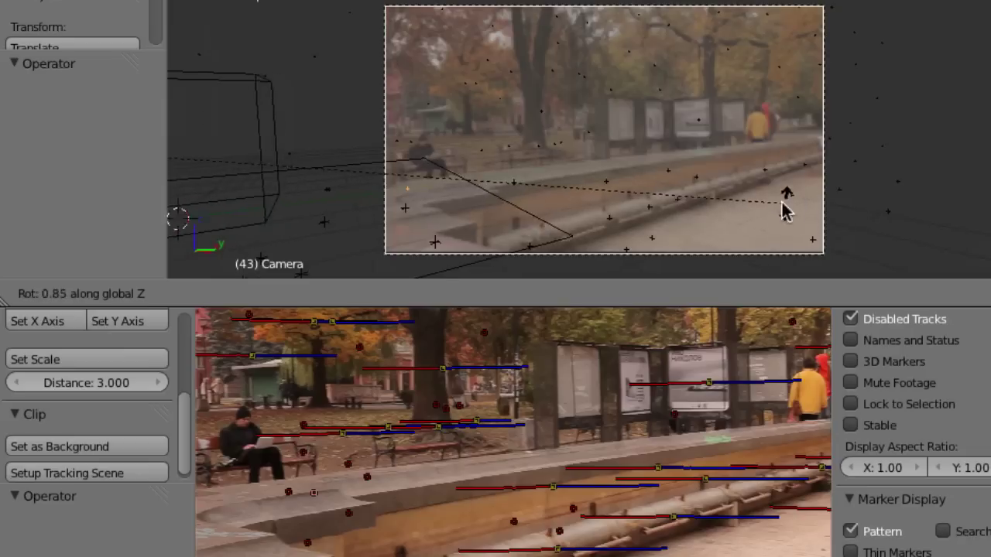
pyautogui.click(750, 213)
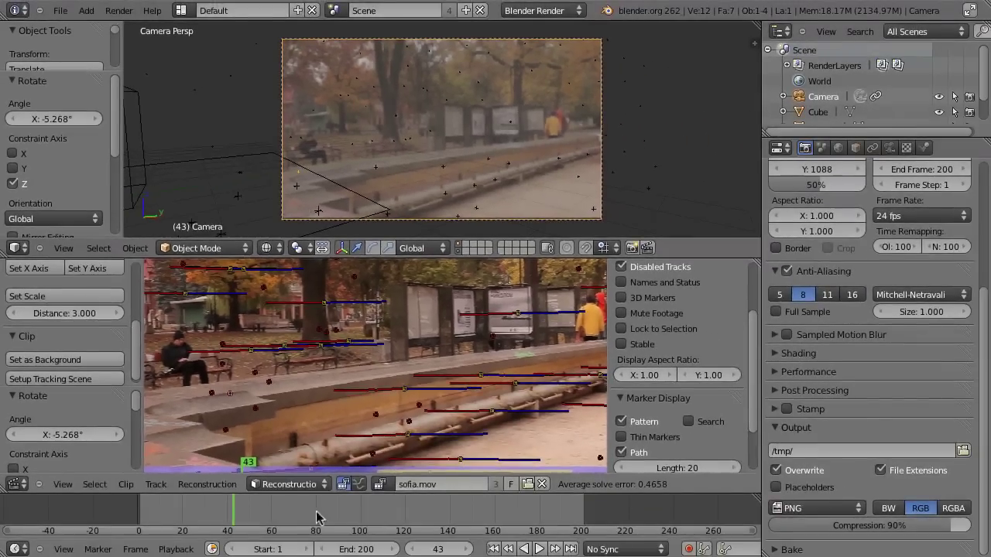
pyautogui.moveTo(315, 517); pyautogui.dragTo(521, 508)
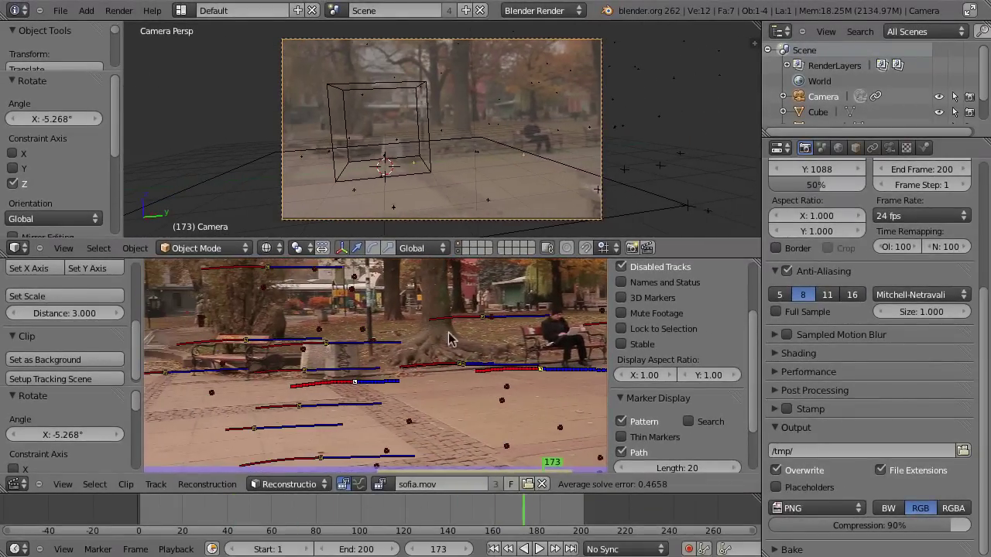
# Draw three grease-pencil guide strokes on the ground in the full-screen camera view.
pyautogui.hotkey('ctrl', 'Up')
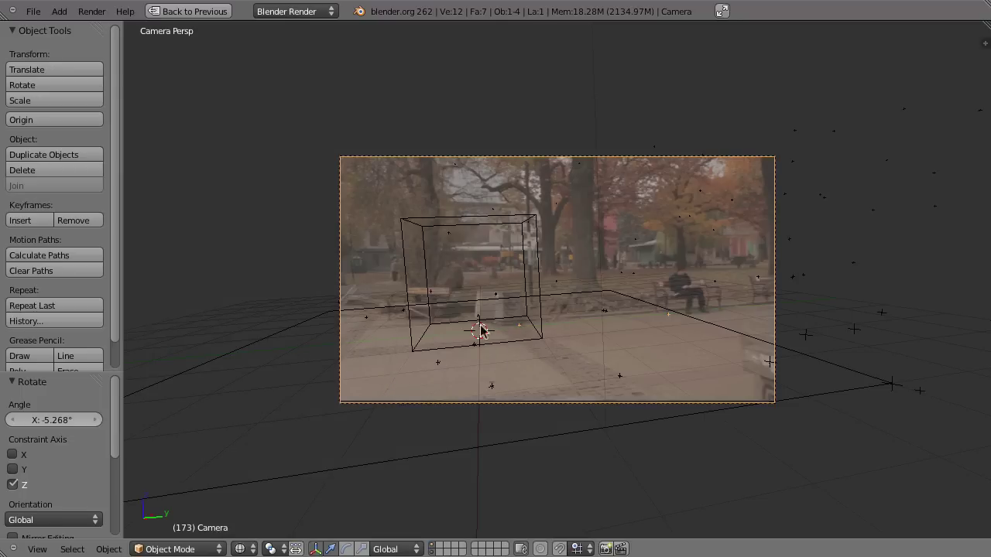
pyautogui.press('d')
pyautogui.moveTo(480, 404); pyautogui.dragTo(470, 455)
pyautogui.moveTo(429, 322); pyautogui.dragTo(325, 452)
pyautogui.moveTo(582, 312); pyautogui.dragTo(702, 422)
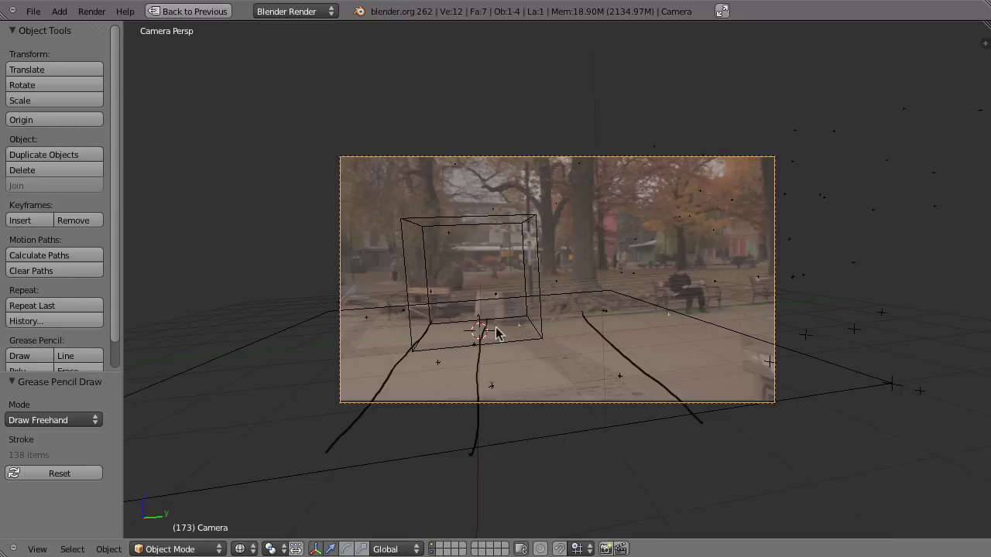
# Add one more ground guide stroke and play the shot to check the lines.
pyautogui.press('d')
pyautogui.moveTo(497, 329); pyautogui.dragTo(537, 351)
pyautogui.moveTo(619, 371); pyautogui.dragTo(654, 389)
pyautogui.hotkey('alt', 'a')
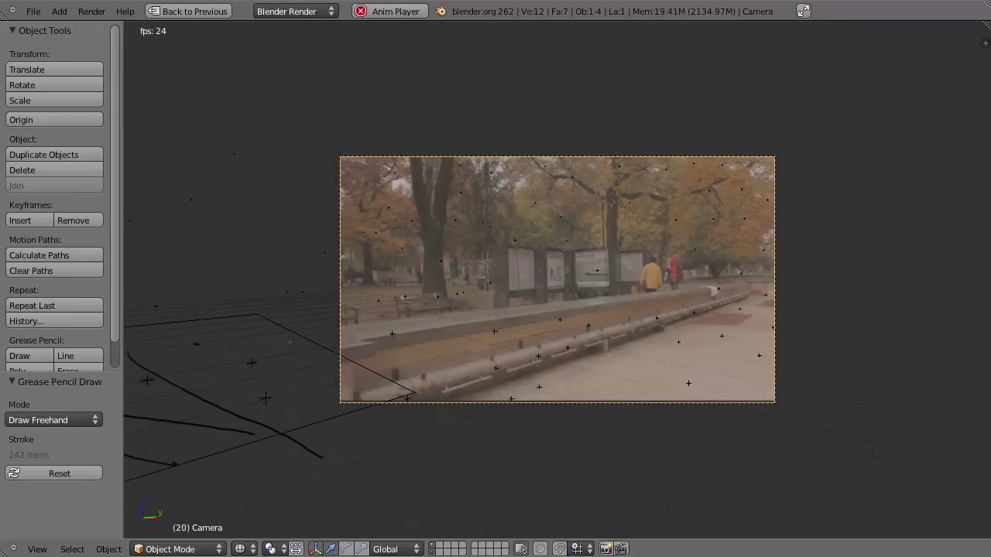
# Stop playback at frame 121 and switch to an orthographic top view.
pyautogui.press('Escape')
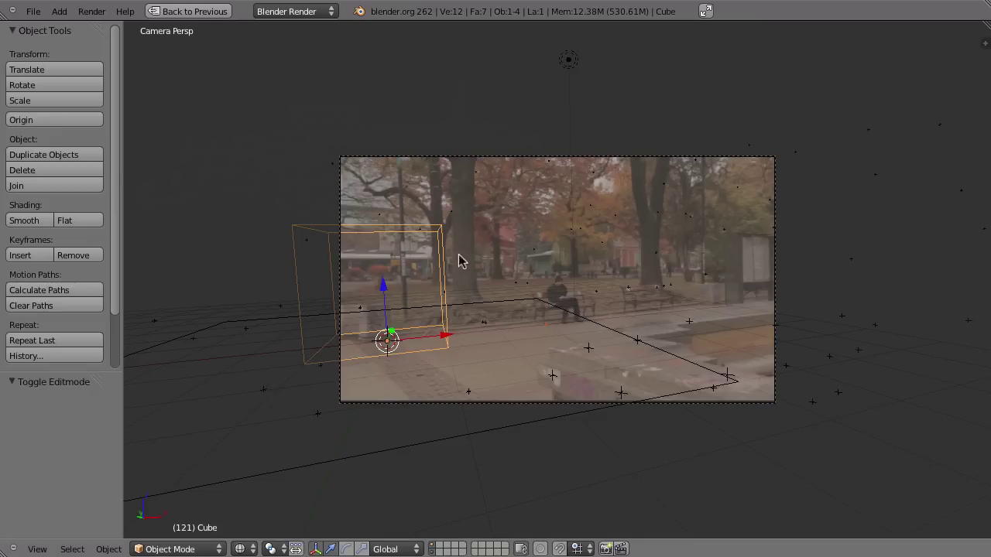
pyautogui.press('KP_7')
pyautogui.press('KP_5')
# Open the N sidebar and collapse the View and 3D Cursor panels.
pyautogui.scroll(-2, 605, 241)
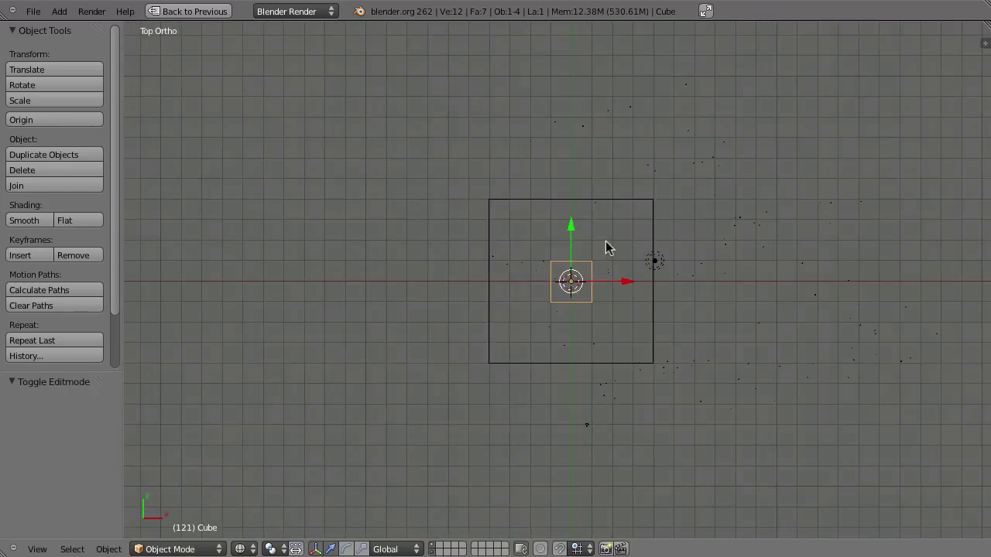
pyautogui.press('n')
pyautogui.scroll(-3, 940, 411)
pyautogui.click(881, 134)
pyautogui.click(891, 154)
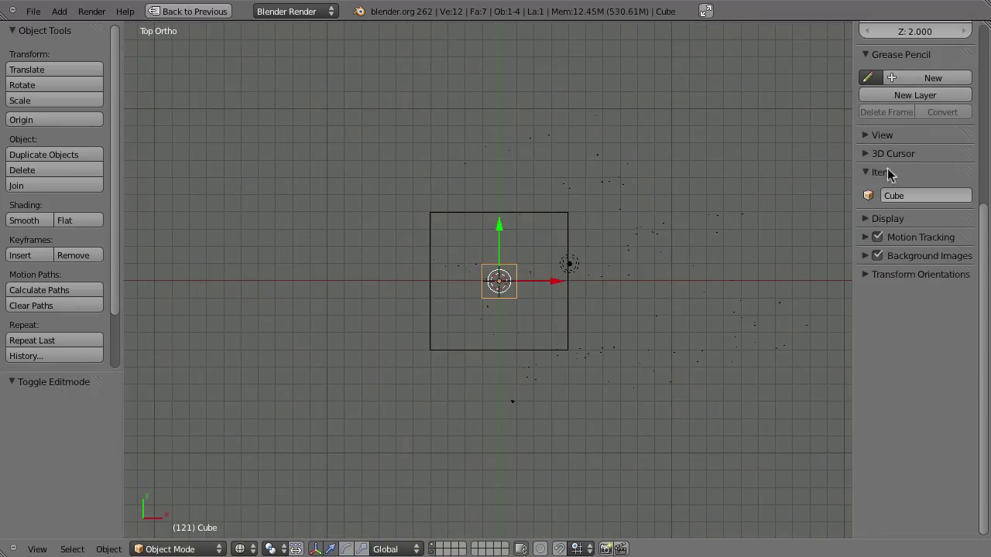
# Set the Motion Tracking track marker size to 0.932, then maximize the footage.
pyautogui.click(864, 238)
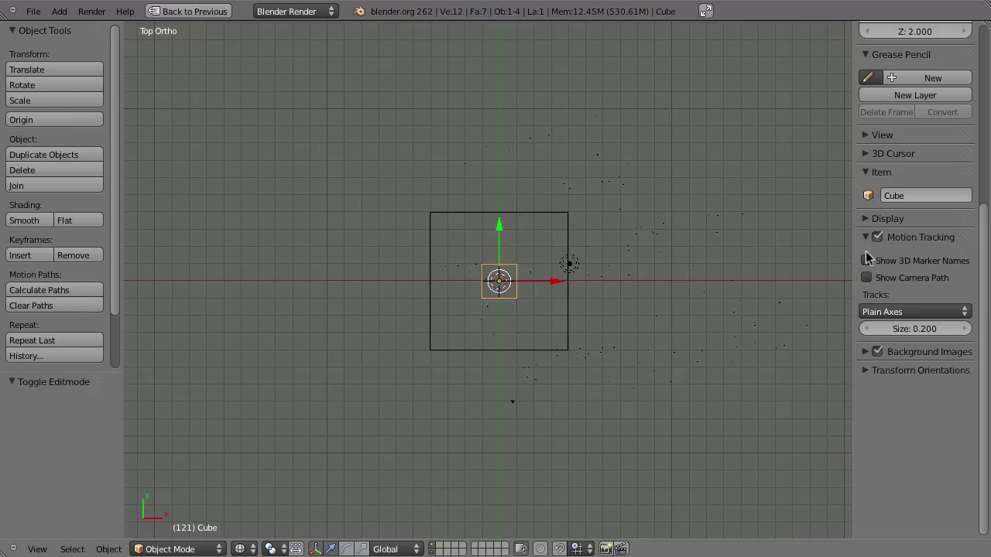
pyautogui.moveTo(888, 331)
pyautogui.mouseDown()
pyautogui.moveTo(904, 327)
pyautogui.moveTo(852, 328)
pyautogui.mouseUp()
pyautogui.keyDown('shift'); pyautogui.moveTo(565, 332); pyautogui.dragTo(483, 353, button='middle'); pyautogui.keyUp('shift')
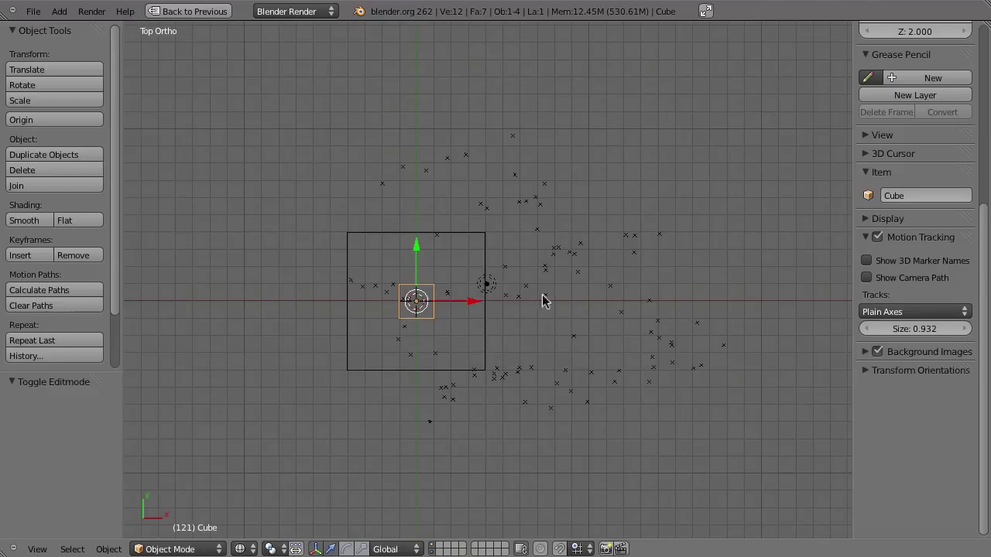
pyautogui.scroll(-3, 611, 310)
pyautogui.scroll(3, 596, 232)
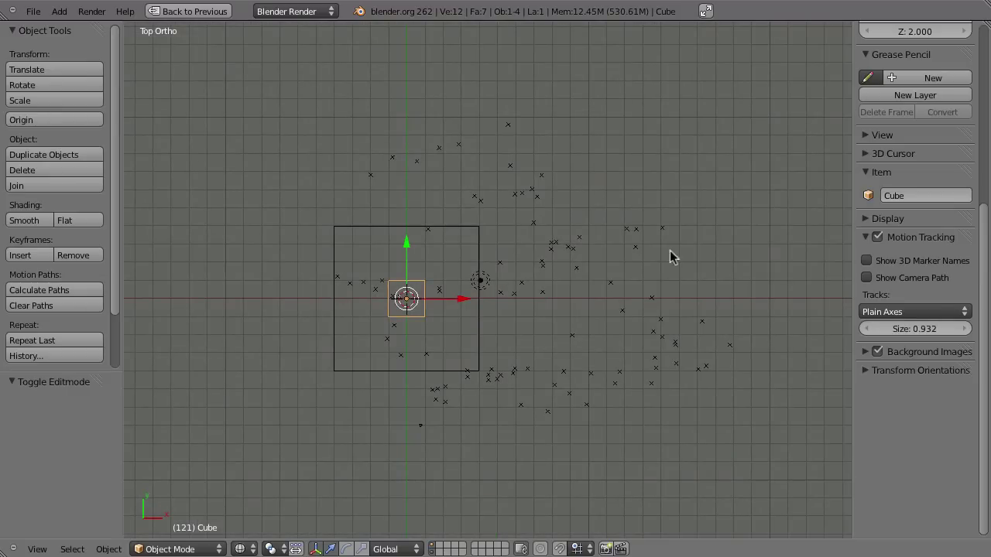
pyautogui.hotkey('ctrl', 'Up')
pyautogui.hotkey('ctrl', 'Up')
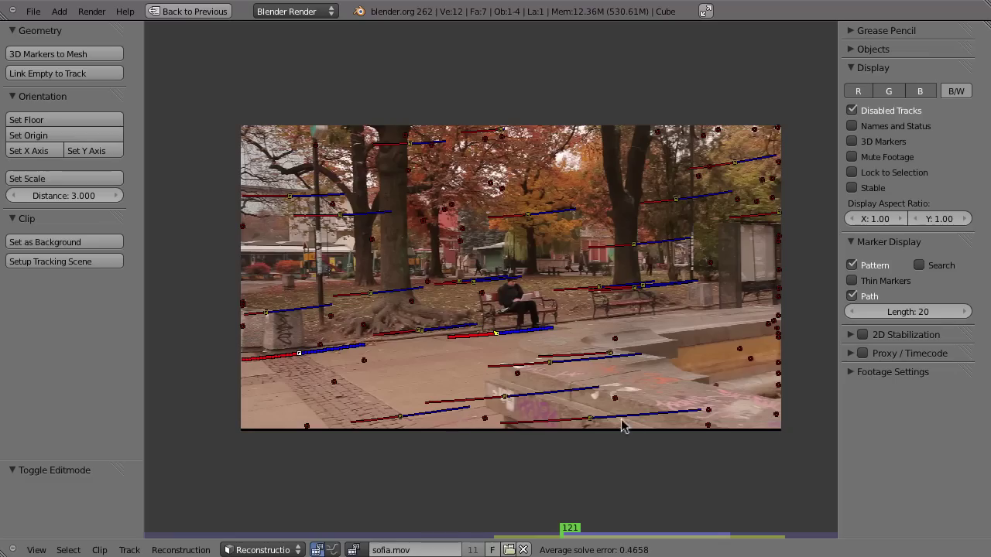
# At frame 31, select four tracks along the pipe ledge.
pyautogui.moveTo(554, 548); pyautogui.dragTo(263, 534)
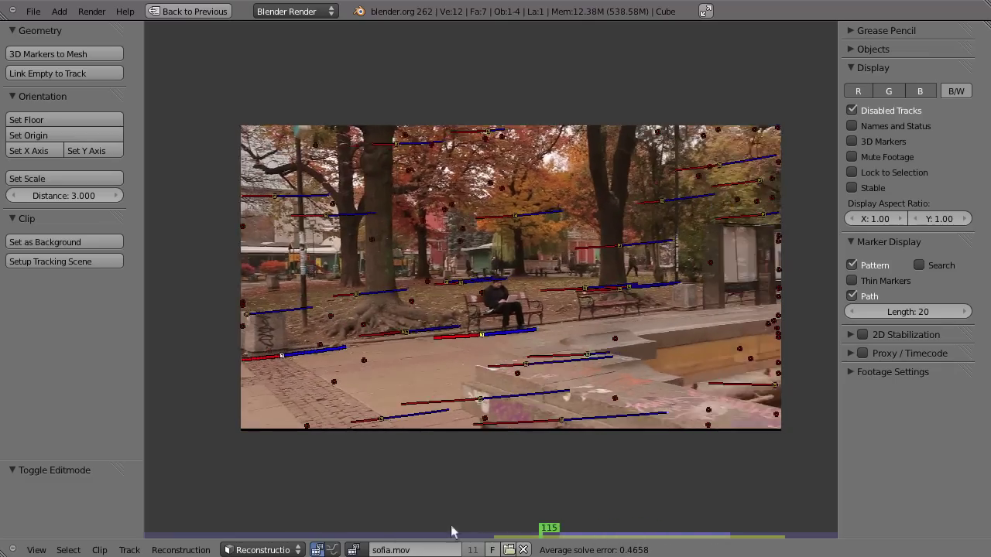
pyautogui.press('Left')
pyautogui.press('Left')
pyautogui.click(472, 392)
pyautogui.keyDown('shift'); pyautogui.click(617, 366); pyautogui.keyUp('shift')
pyautogui.keyDown('shift'); pyautogui.click(677, 332); pyautogui.keyUp('shift')
pyautogui.keyDown('shift'); pyautogui.click(720, 332); pyautogui.keyUp('shift')
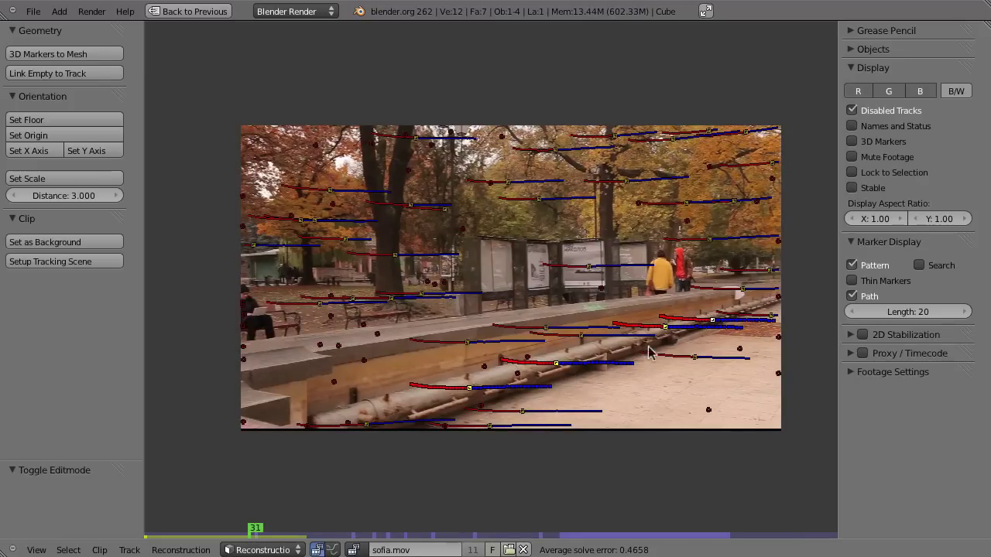
# Check the selected points in the 3D view and play the shot back to frame 145.
pyautogui.hotkey('ctrl', 'Up')
pyautogui.hotkey('ctrl', 'Up')
pyautogui.scroll(1, 514, 482)
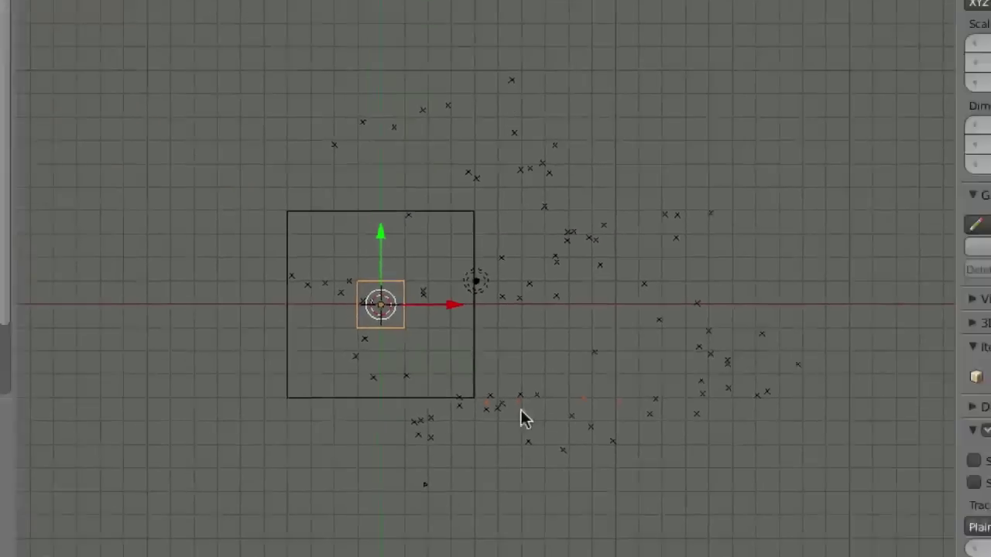
pyautogui.hotkey('ctrl', 'Up')
pyautogui.hotkey('alt', 'a')
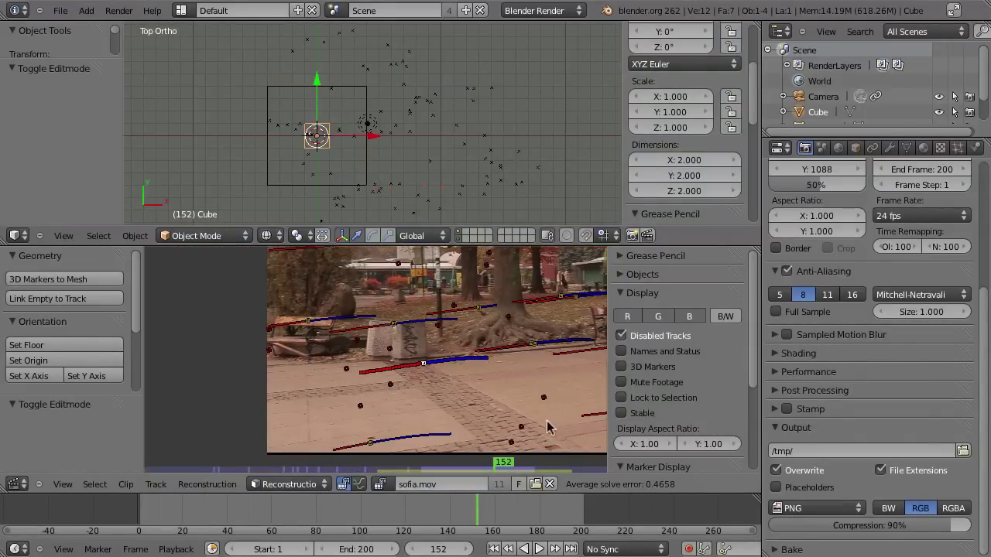
pyautogui.moveTo(513, 517); pyautogui.dragTo(449, 517)
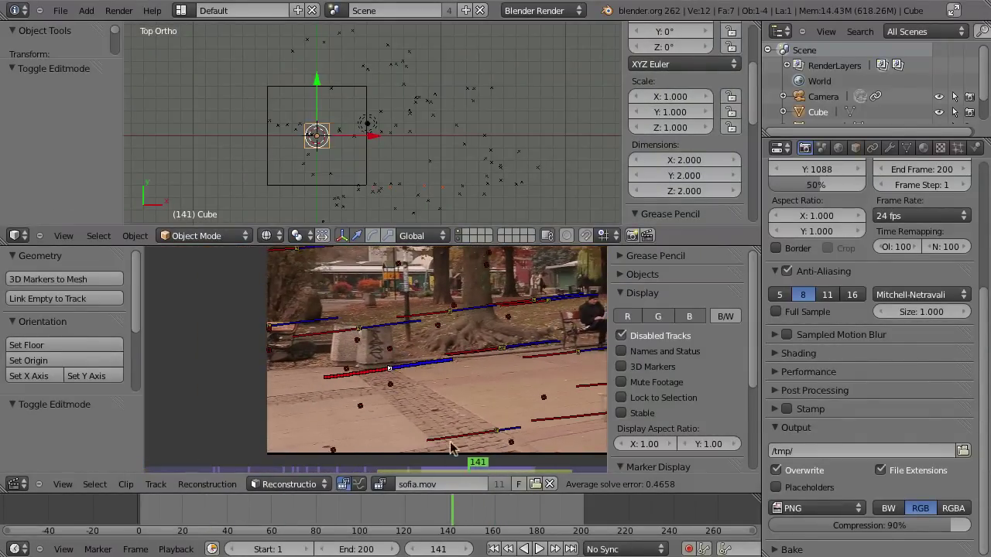
# Draw a grease-pencil line through the selected pipe points in the full-screen top view.
pyautogui.hotkey('ctrl', 'Up')
pyautogui.scroll(4, 434, 361)
pyautogui.scroll(-1, 475, 354)
pyautogui.scroll(-1, 504, 410)
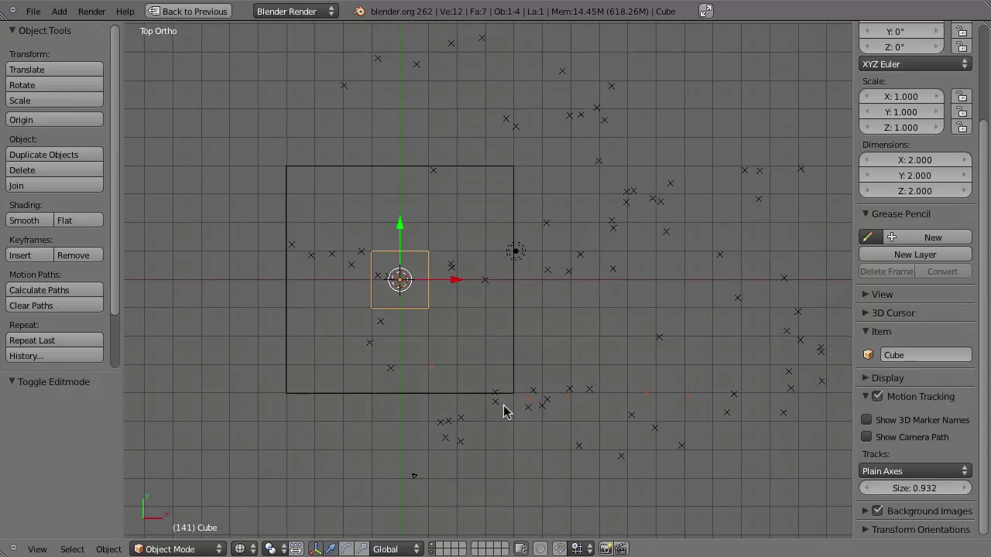
pyautogui.moveTo(959, 464); pyautogui.dragTo(419, 463)
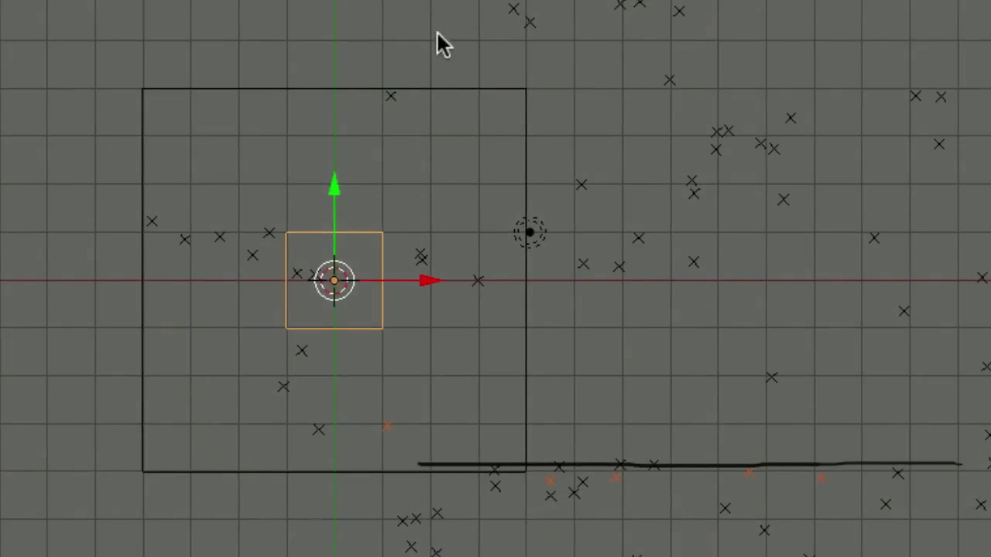
# Draw two vertical guide lines and a zigzag stroke across the points in the top view.
pyautogui.moveTo(415, 35); pyautogui.dragTo(418, 498)
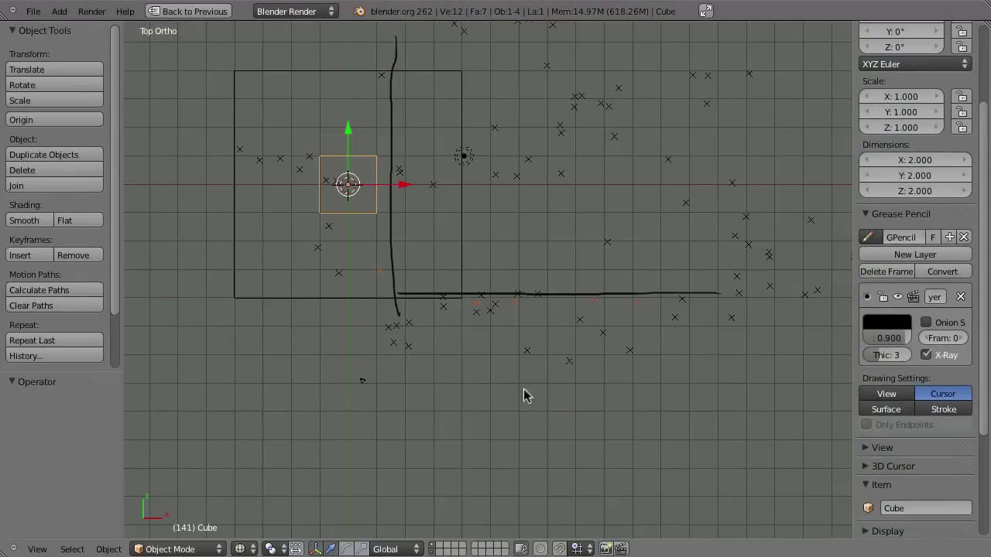
pyautogui.moveTo(540, 324); pyautogui.dragTo(681, 448)
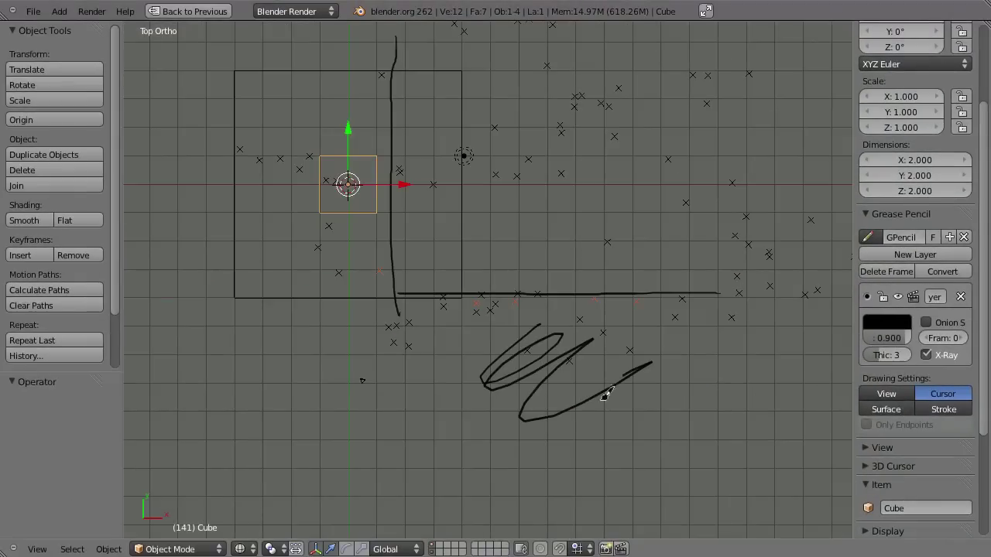
pyautogui.moveTo(376, 51); pyautogui.dragTo(383, 364)
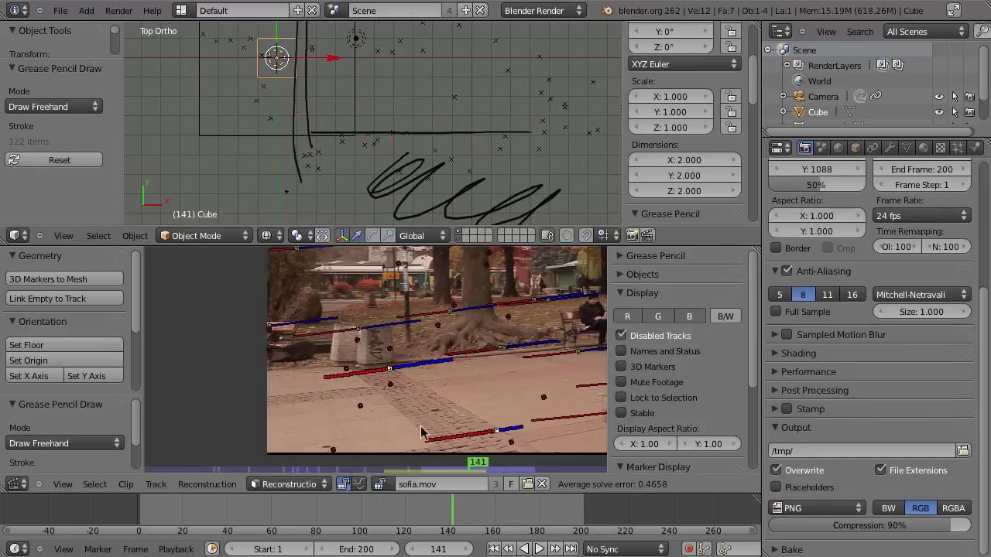
pyautogui.hotkey('ctrl', 'Up')
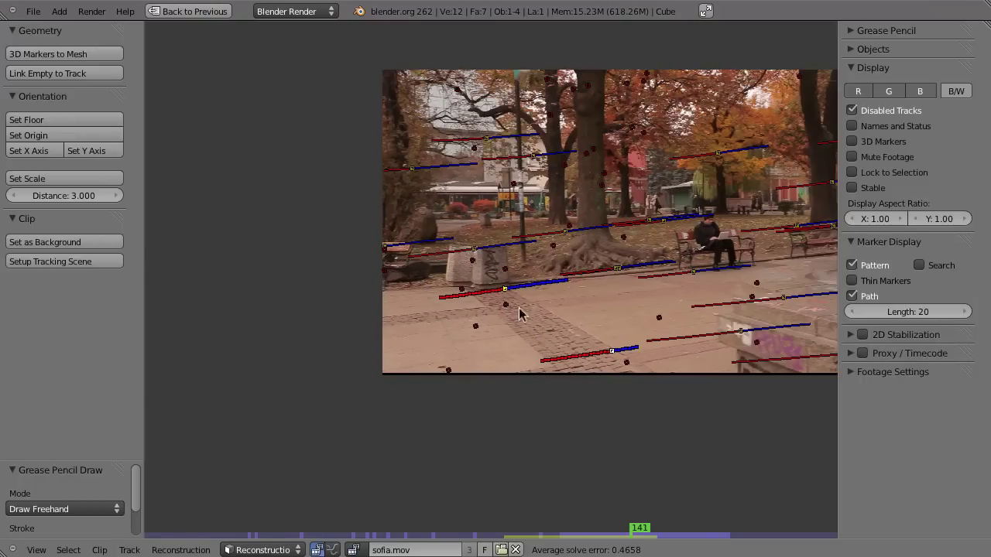
pyautogui.hotkey('ctrl', 'Up')
pyautogui.hotkey('ctrl', 'Up')
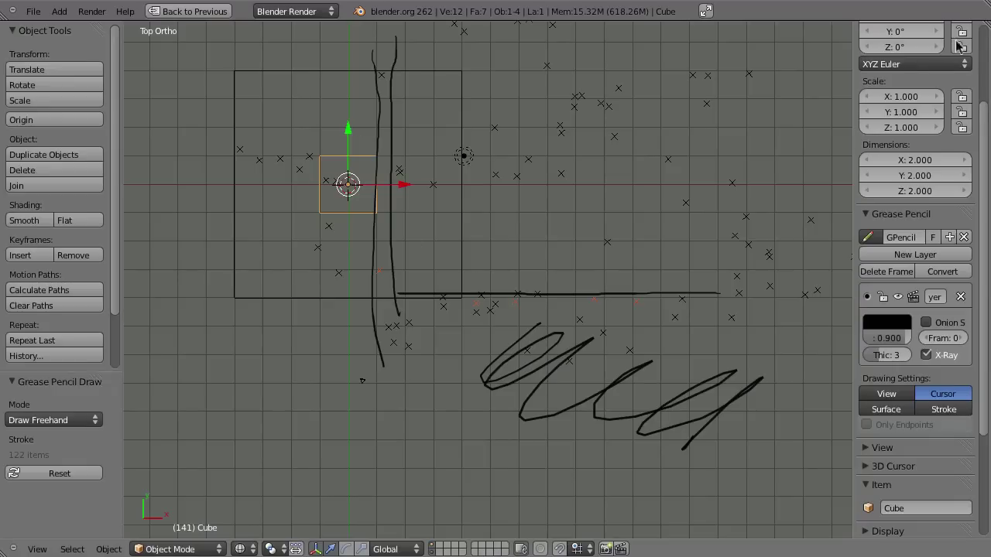
# Add grease-pencil layer 01 coloured pink and draw a pink stroke out from the cube.
pyautogui.moveTo(985, 100); pyautogui.dragTo(965, 13)
pyautogui.click(890, 30)
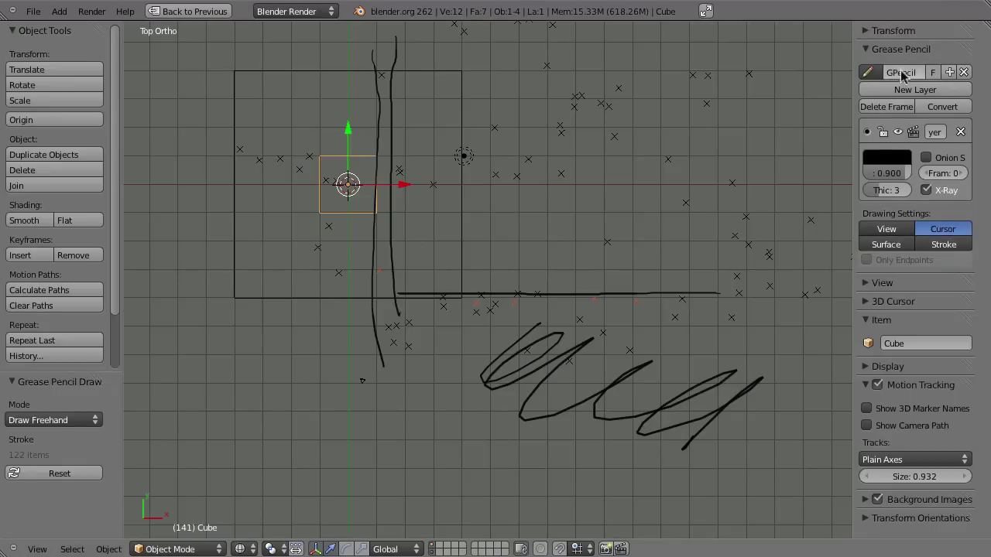
pyautogui.click(913, 90)
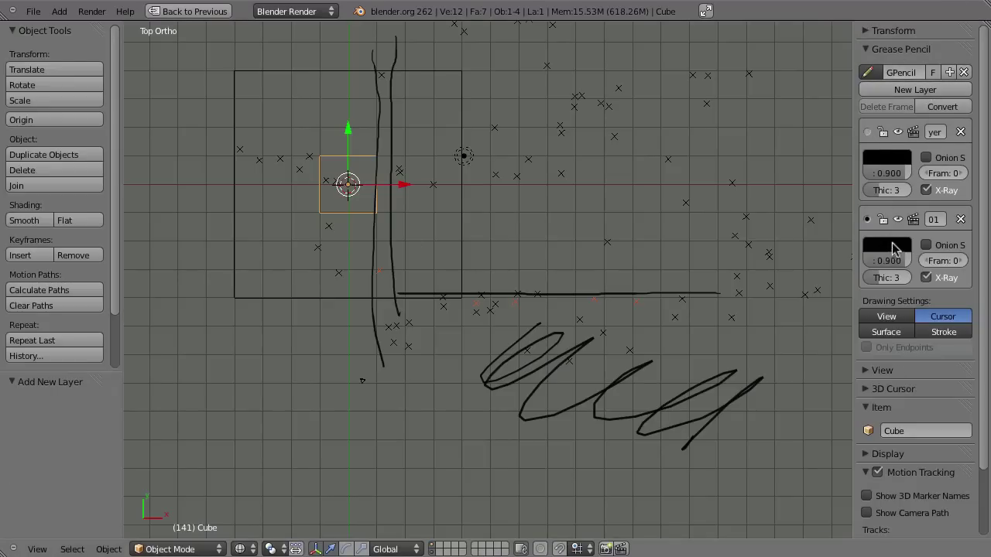
pyautogui.click(894, 248)
pyautogui.moveTo(900, 116); pyautogui.dragTo(898, 47)
pyautogui.click(841, 129)
pyautogui.moveTo(336, 184); pyautogui.dragTo(393, 253)
pyautogui.moveTo(409, 293); pyautogui.dragTo(410, 298)
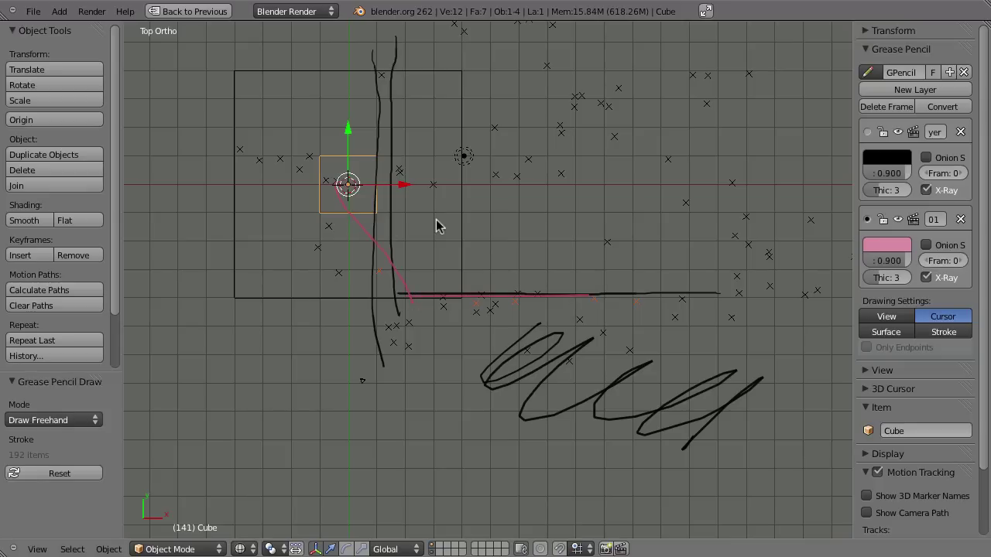
# Show the tracked footage full screen, pan it, and switch the clip editor to Tracking mode.
pyautogui.hotkey('ctrl', 'Up')
pyautogui.hotkey('ctrl', 'Up')
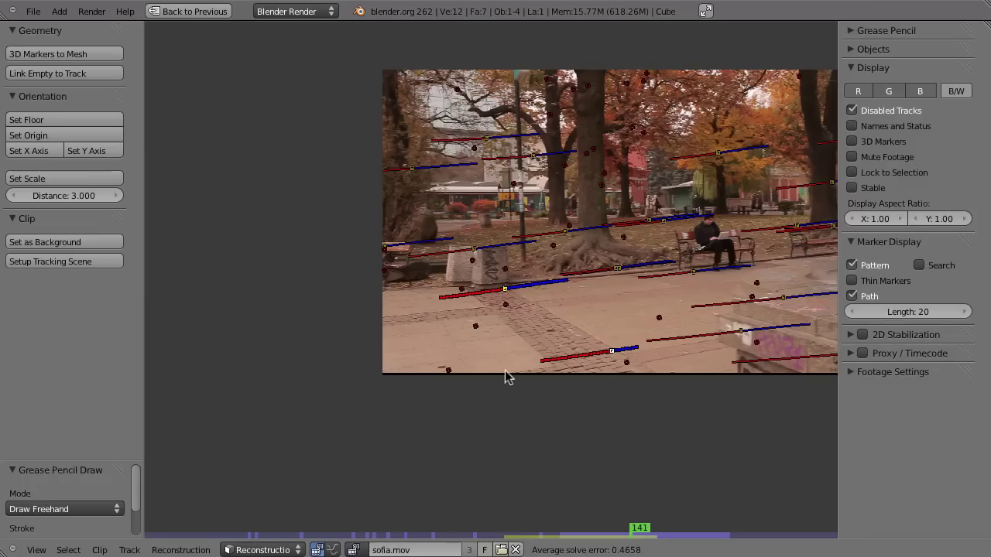
pyautogui.moveTo(697, 294); pyautogui.dragTo(546, 380, button='middle')
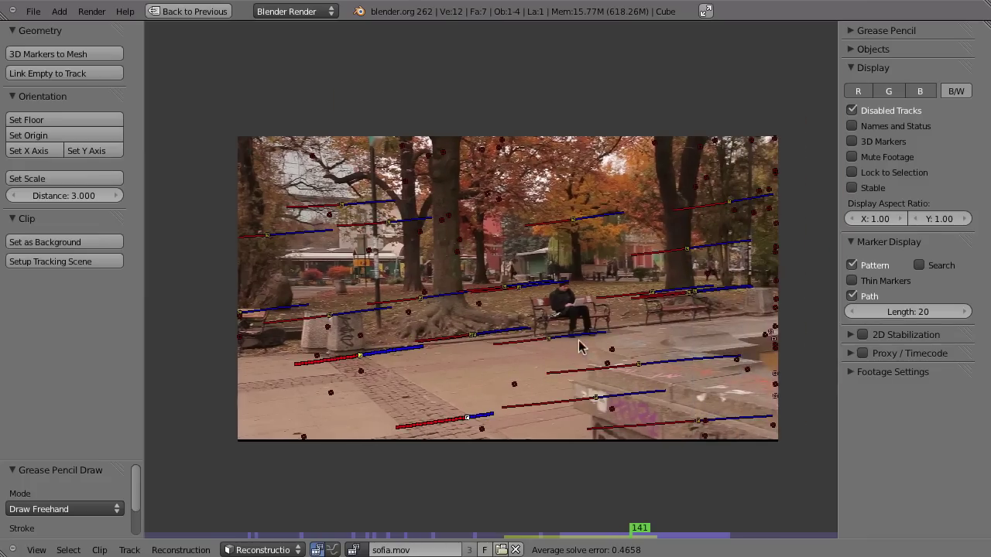
pyautogui.press('Tab')
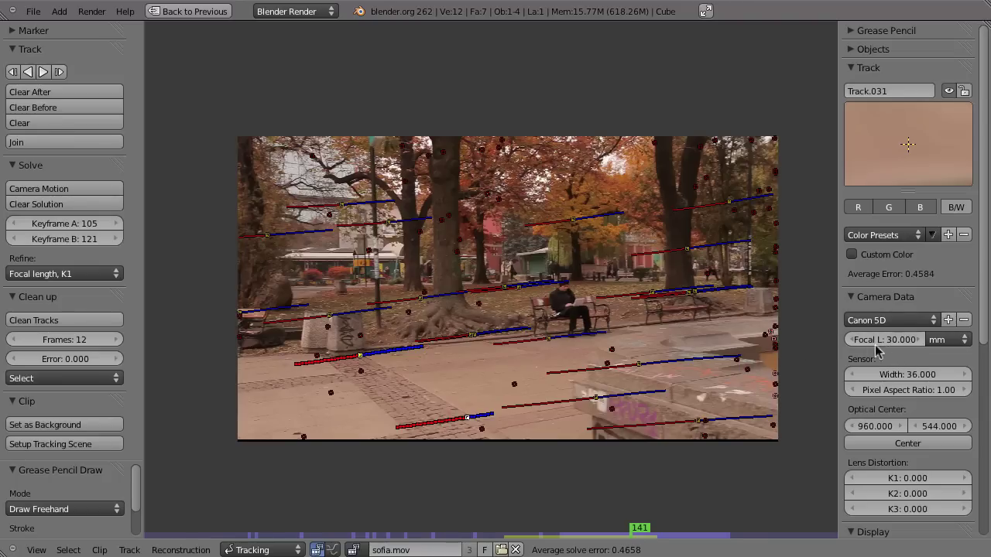
# Enter a 20 mm camera focal length and re-run Solve Camera Motion, giving error 0.7273.
pyautogui.moveTo(877, 353); pyautogui.dragTo(882, 344)
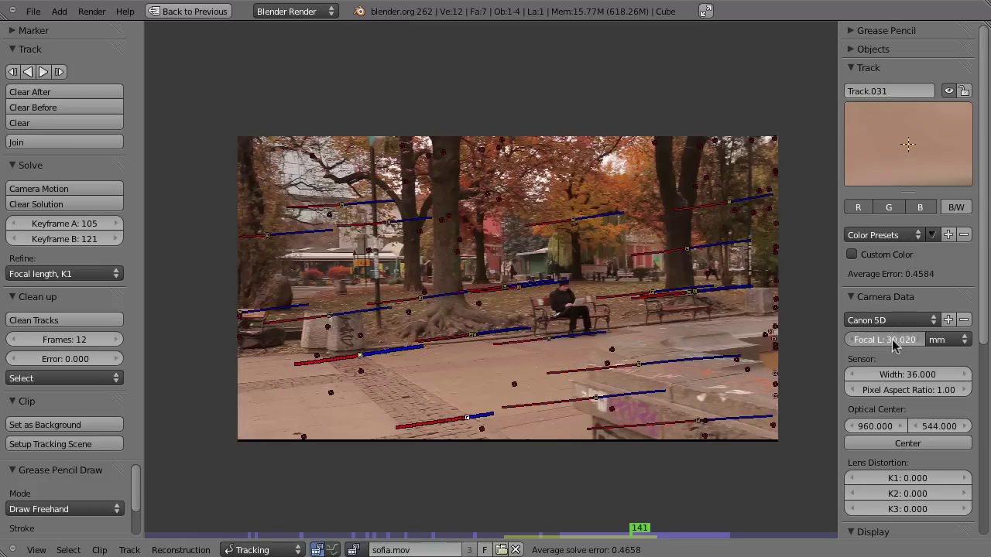
pyautogui.click(852, 338)
pyautogui.write('20')
pyautogui.press('Return')
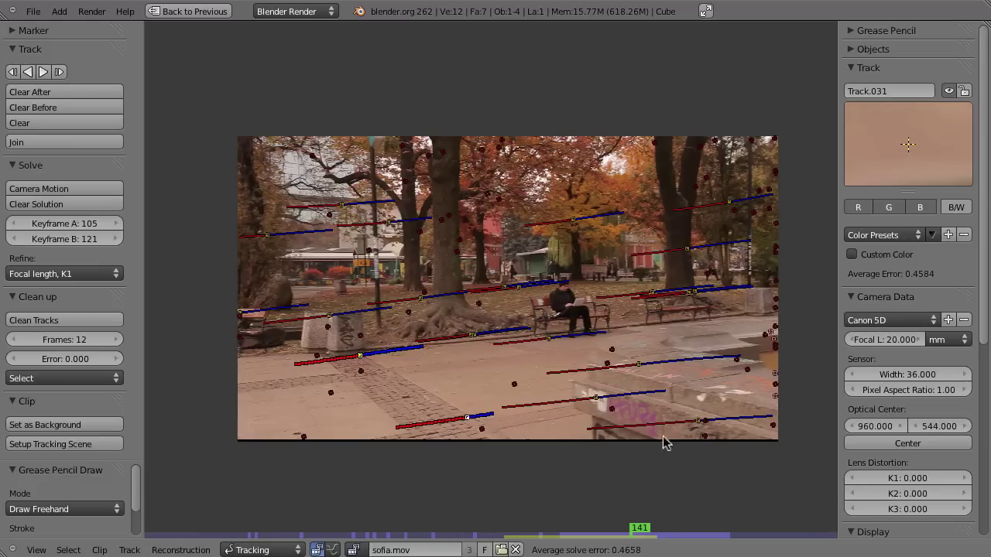
pyautogui.hotkey('ctrl', 'Up')
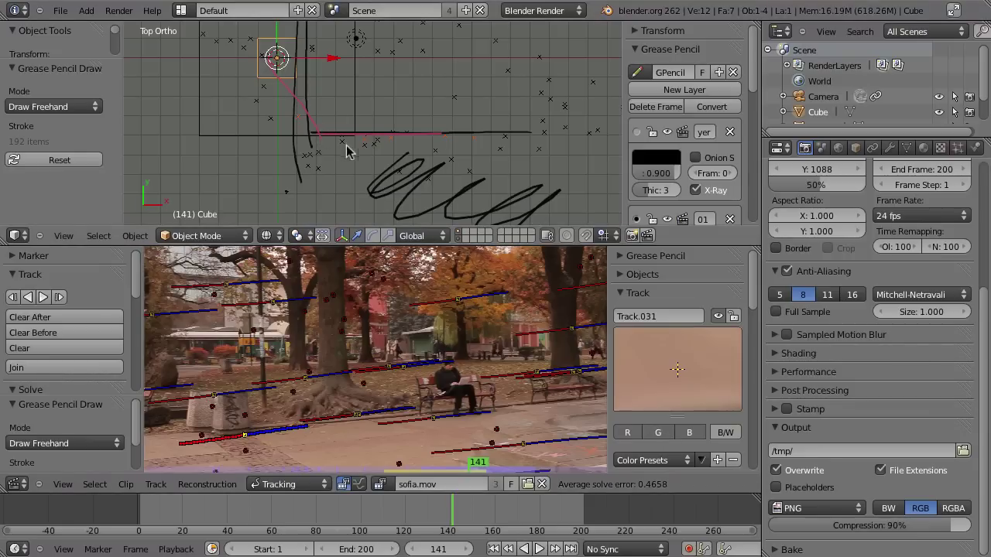
pyautogui.click(638, 292)
pyautogui.hotkey('shift', 's')
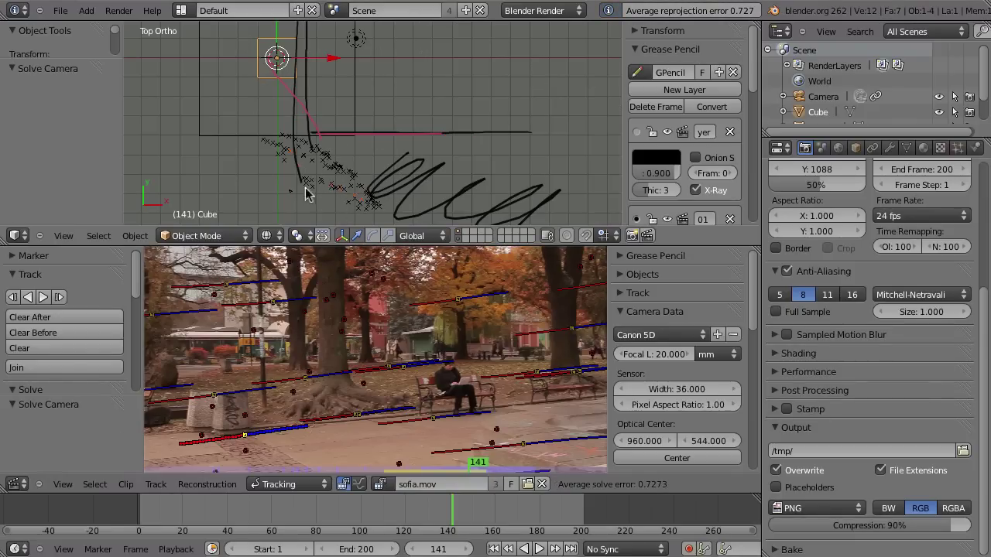
# Enlarge and zoom the top view, then sketch pink annotation strokes along the point cluster.
pyautogui.hotkey('ctrl', 'Up')
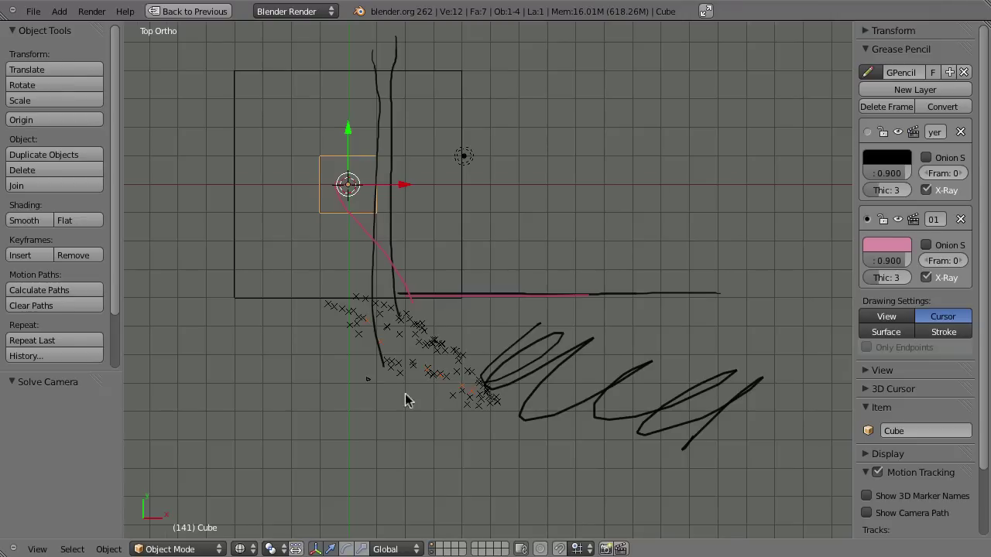
pyautogui.scroll(2, 387, 379)
pyautogui.scroll(2, 367, 360)
pyautogui.scroll(1, 309, 473)
pyautogui.keyDown('shift'); pyautogui.moveTo(452, 410); pyautogui.dragTo(431, 380, button='middle'); pyautogui.keyUp('shift')
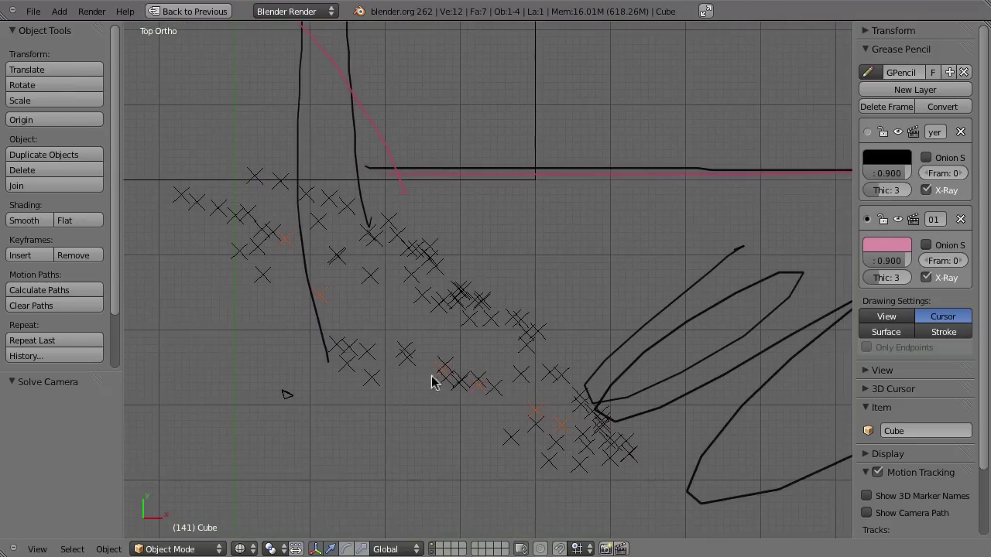
pyautogui.press('d')
pyautogui.moveTo(611, 438); pyautogui.dragTo(611, 439)
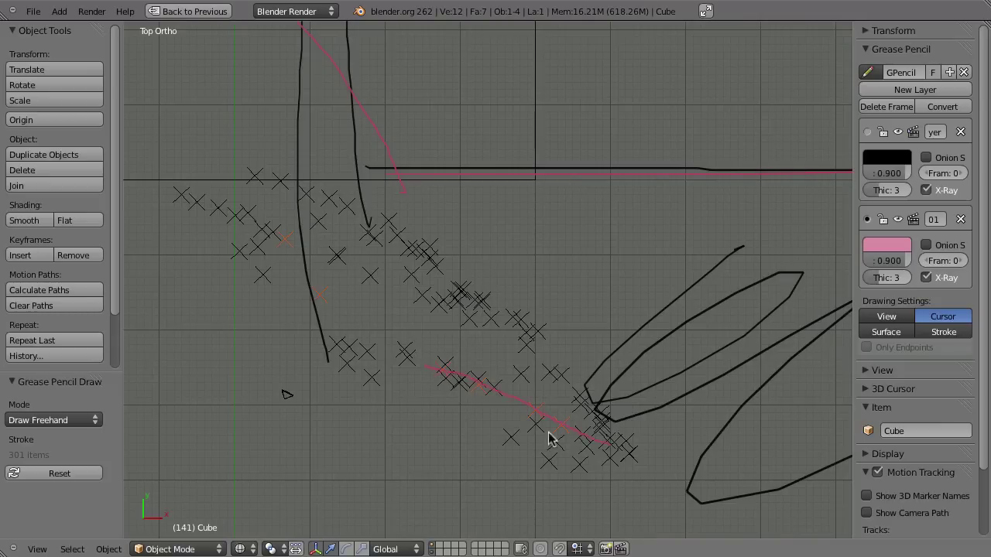
pyautogui.moveTo(284, 240); pyautogui.dragTo(327, 289)
pyautogui.moveTo(356, 320); pyautogui.dragTo(354, 323)
pyautogui.moveTo(453, 365); pyautogui.dragTo(453, 366)
pyautogui.click(391, 317)
# Draw pink lines down the left and along the bottom, plus a curved pink arc above them.
pyautogui.press('d')
pyautogui.moveTo(261, 198); pyautogui.dragTo(284, 396)
pyautogui.moveTo(382, 395); pyautogui.dragTo(571, 402)
pyautogui.hotkey('ctrl', 'Up')
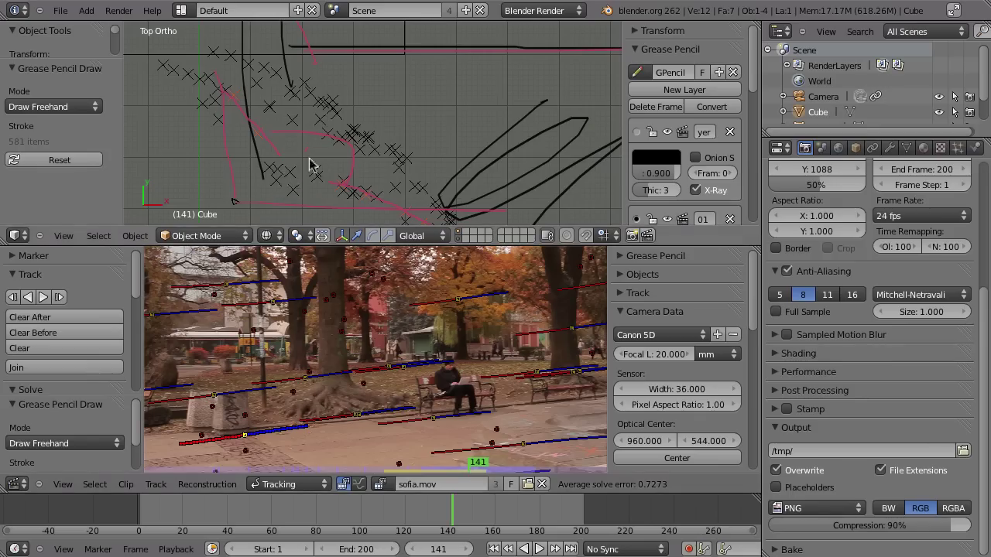
pyautogui.hotkey('ctrl', 'Up')
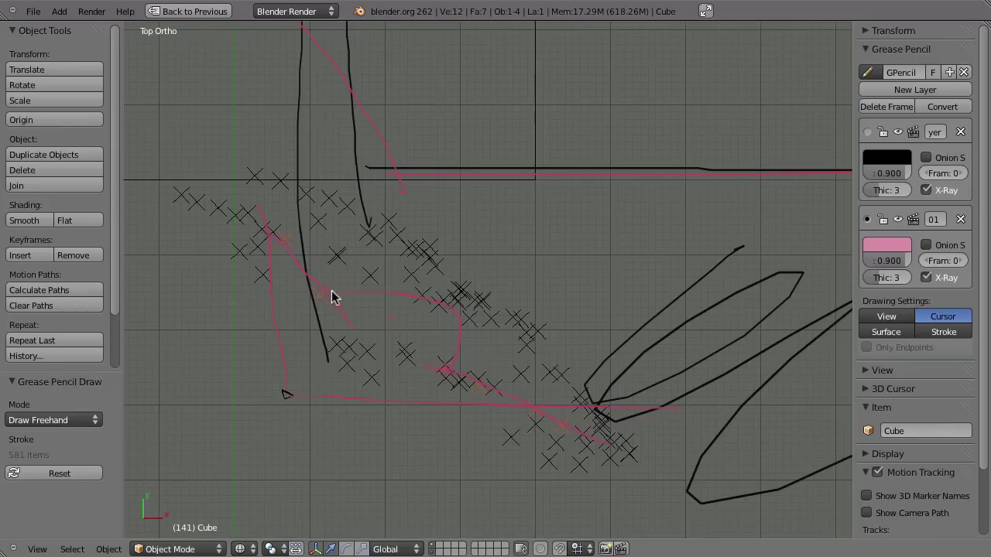
pyautogui.keyDown('shift'); pyautogui.scroll(4, 331, 297); pyautogui.keyUp('shift')
pyautogui.moveTo(380, 276); pyautogui.dragTo(378, 254)
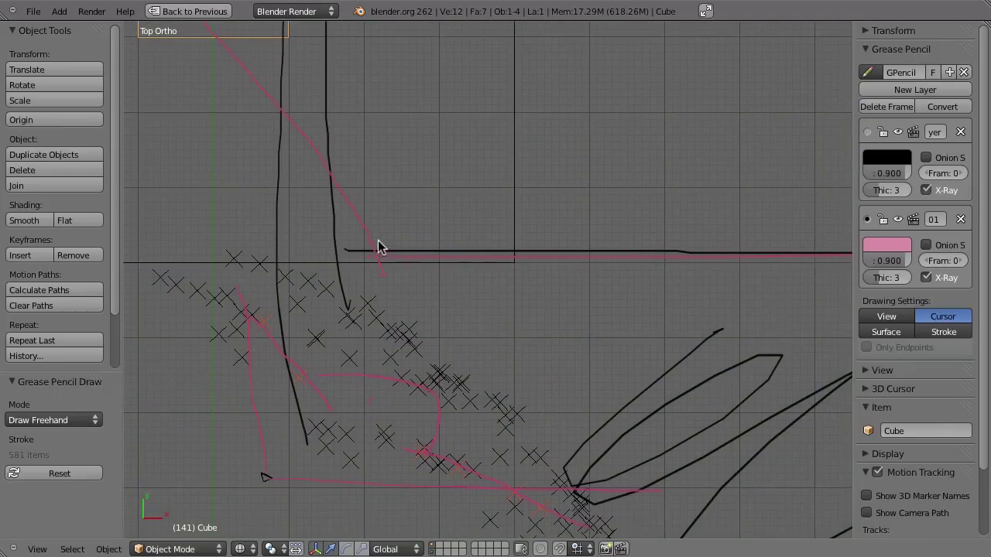
pyautogui.moveTo(327, 164); pyautogui.dragTo(359, 150)
pyautogui.moveTo(462, 223); pyautogui.dragTo(461, 255)
pyautogui.moveTo(394, 206); pyautogui.dragTo(397, 200)
pyautogui.keyDown('shift'); pyautogui.scroll(2, 433, 203); pyautogui.keyUp('shift')
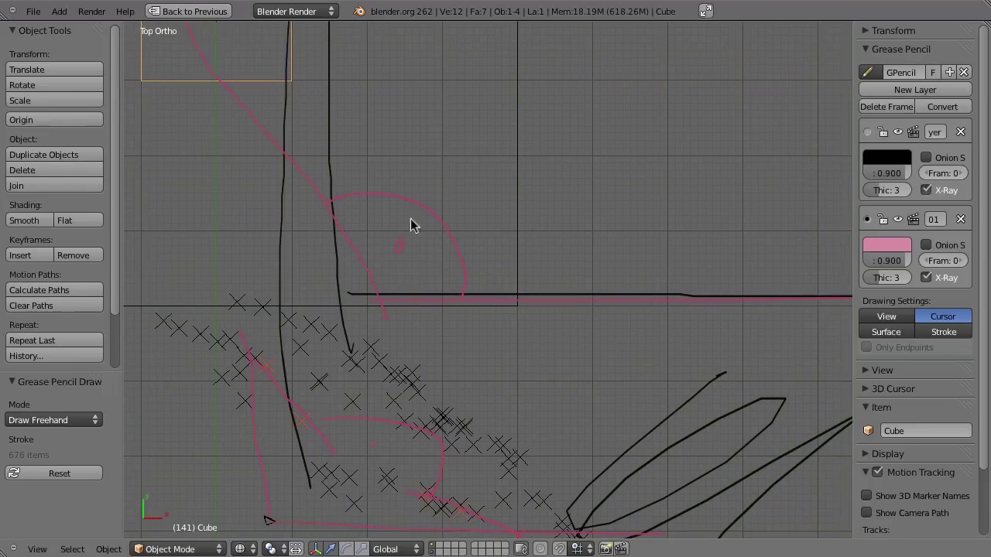
# Draw two thick pink lines across the pavement in the full-screen footage.
pyautogui.hotkey('ctrl', 'Up')
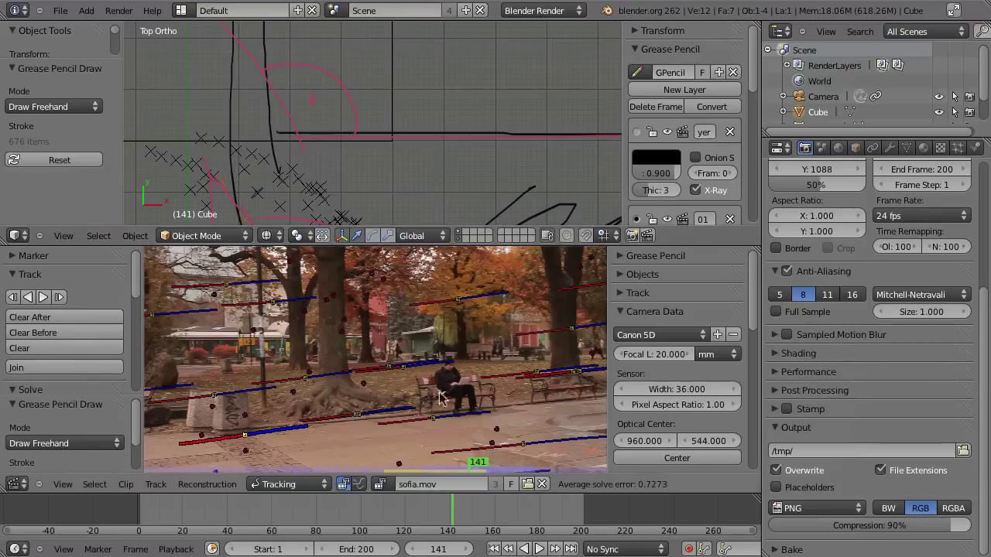
pyautogui.hotkey('ctrl', 'Up')
pyautogui.moveTo(724, 376); pyautogui.dragTo(640, 345, button='middle')
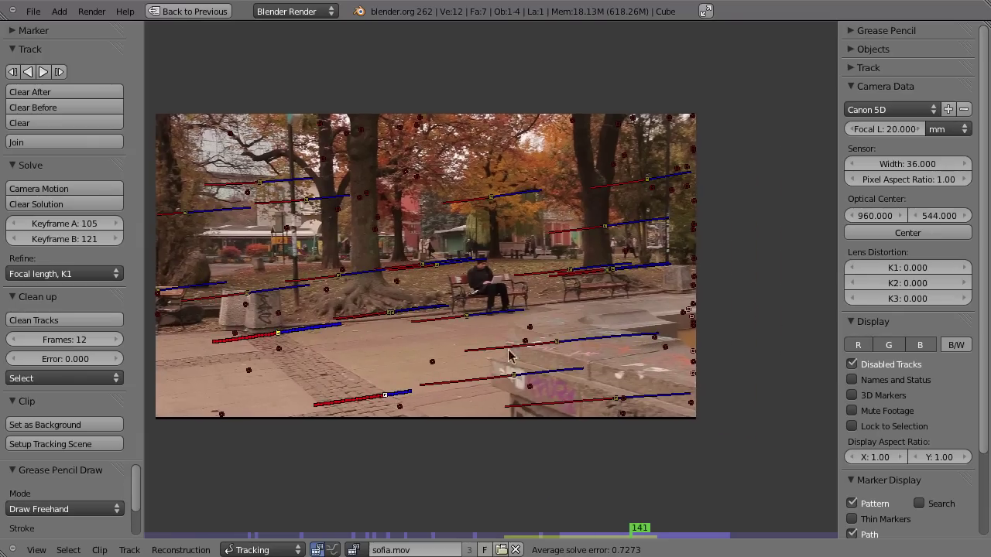
pyautogui.moveTo(577, 379); pyautogui.dragTo(380, 409)
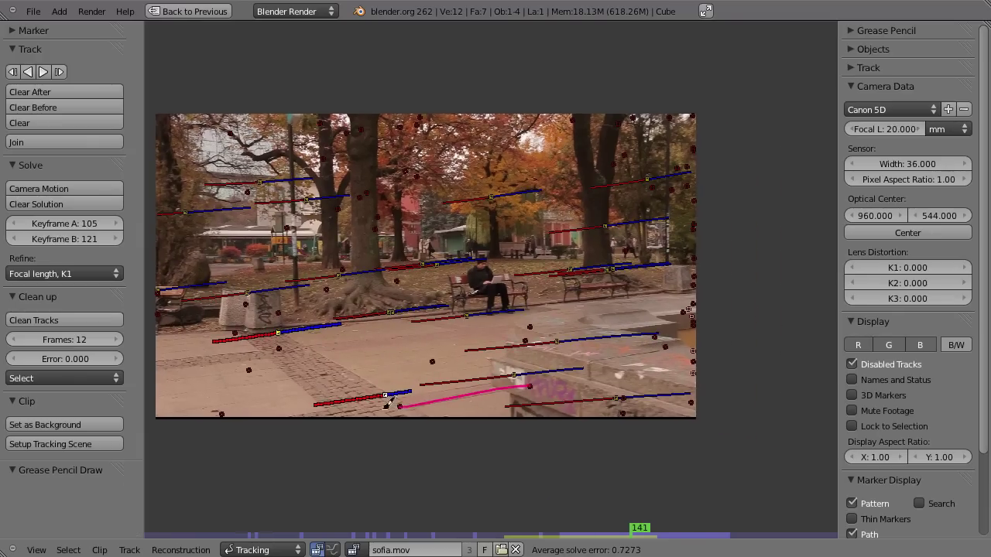
pyautogui.moveTo(288, 338)
pyautogui.mouseDown()
pyautogui.moveTo(420, 416)
pyautogui.moveTo(362, 385)
pyautogui.mouseUp()
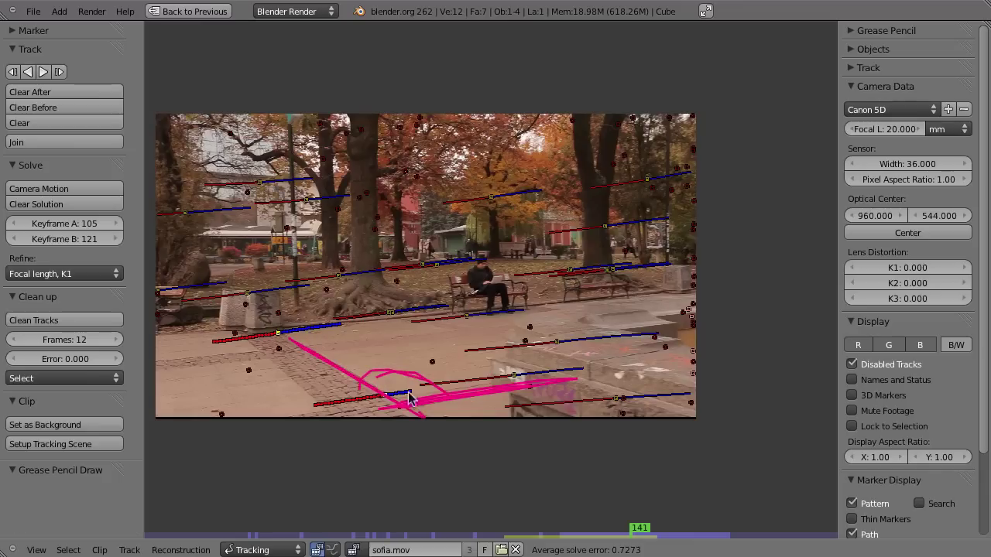
pyautogui.hotkey('ctrl', 'Up')
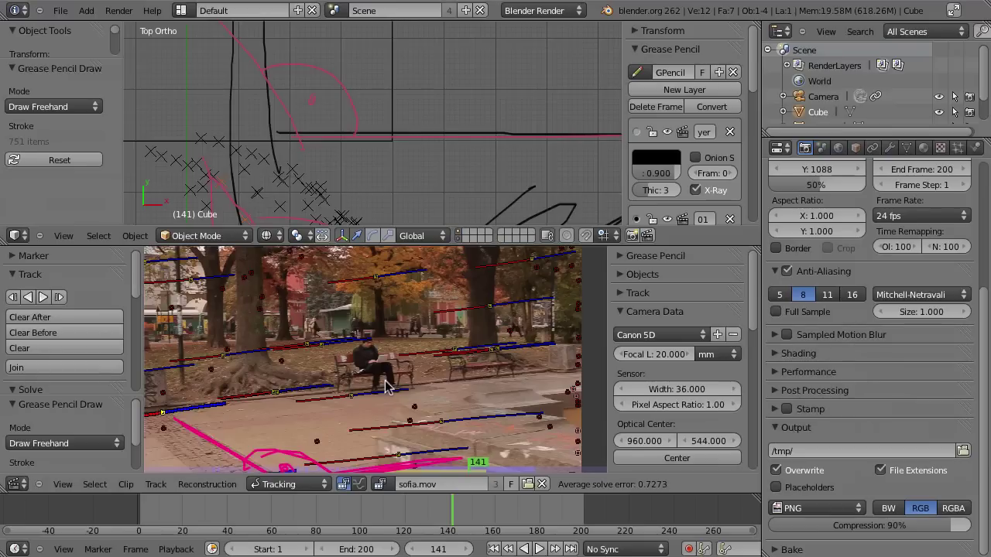
# Add a pink mark, arrowhead, loop and small circle near the lines in the top view.
pyautogui.hotkey('ctrl', 'Up')
pyautogui.moveTo(413, 282); pyautogui.dragTo(379, 214)
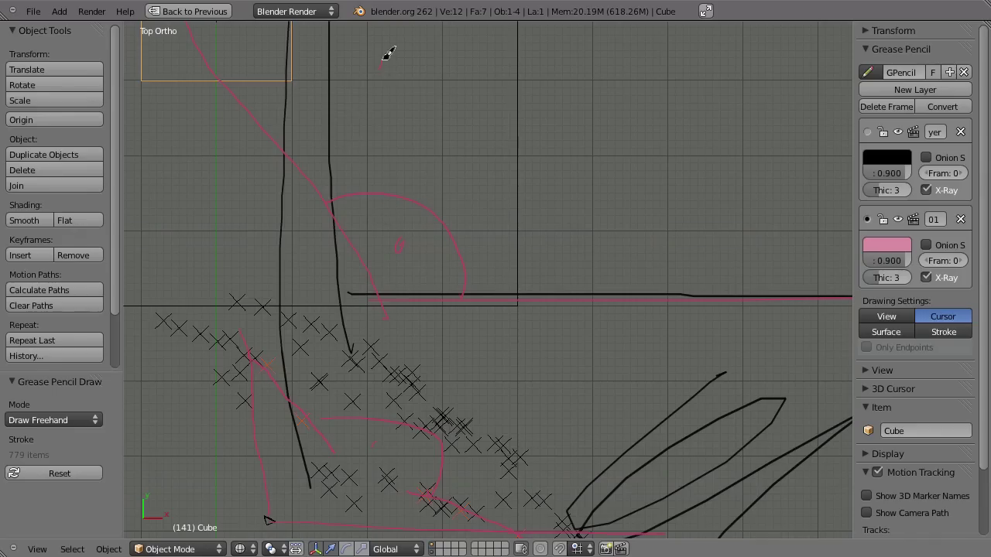
pyautogui.moveTo(385, 289); pyautogui.dragTo(386, 310)
pyautogui.click(498, 193)
pyautogui.moveTo(510, 180); pyautogui.dragTo(499, 195)
pyautogui.moveTo(554, 163); pyautogui.dragTo(555, 173)
pyautogui.hotkey('ctrl', 'Up')
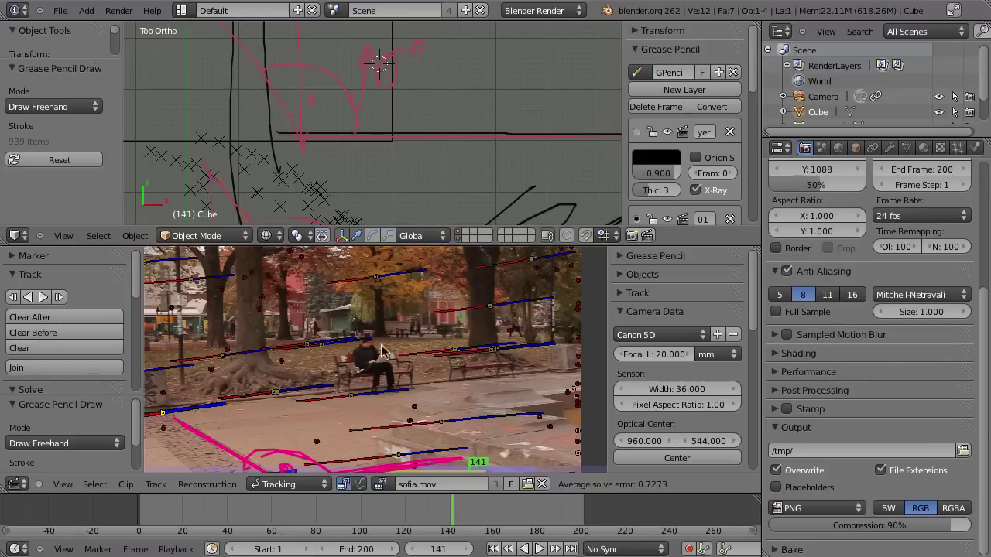
pyautogui.keyDown('shift'); pyautogui.moveTo(289, 182); pyautogui.dragTo(347, 133, button='middle'); pyautogui.keyUp('shift')
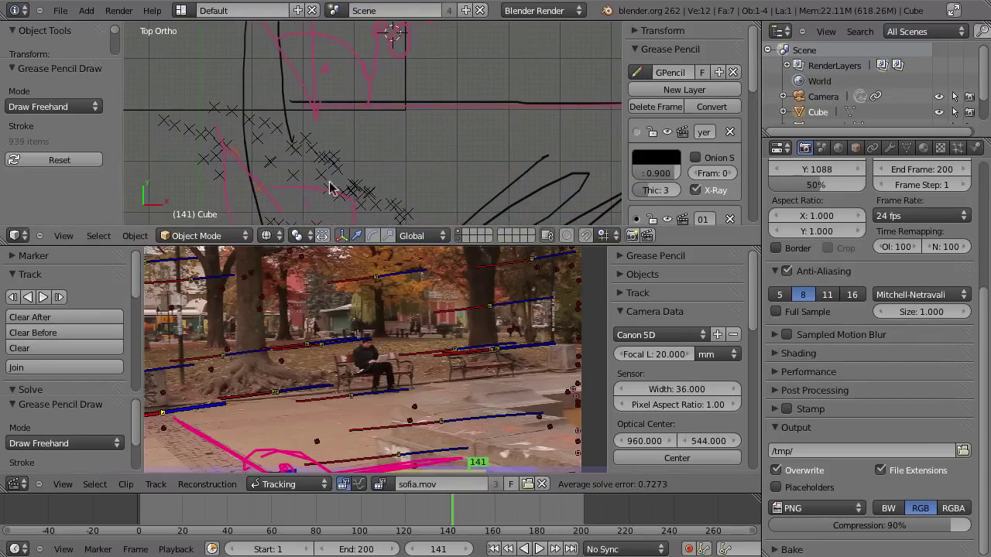
# Enter 34 mm as the focal length and re-solve the camera, giving error 32.6712.
pyautogui.keyDown('shift'); pyautogui.scroll(-3, 264, 185); pyautogui.keyUp('shift')
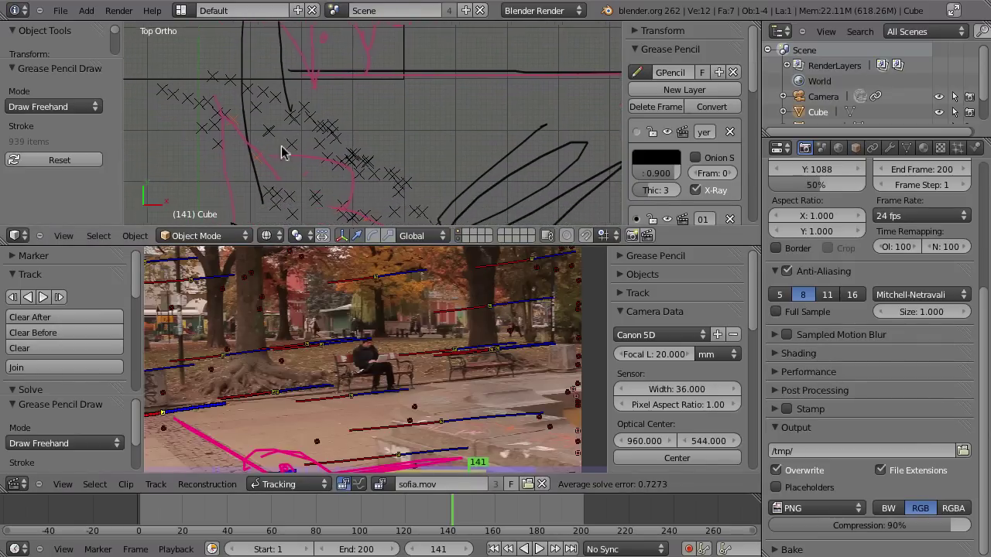
pyautogui.click(631, 355)
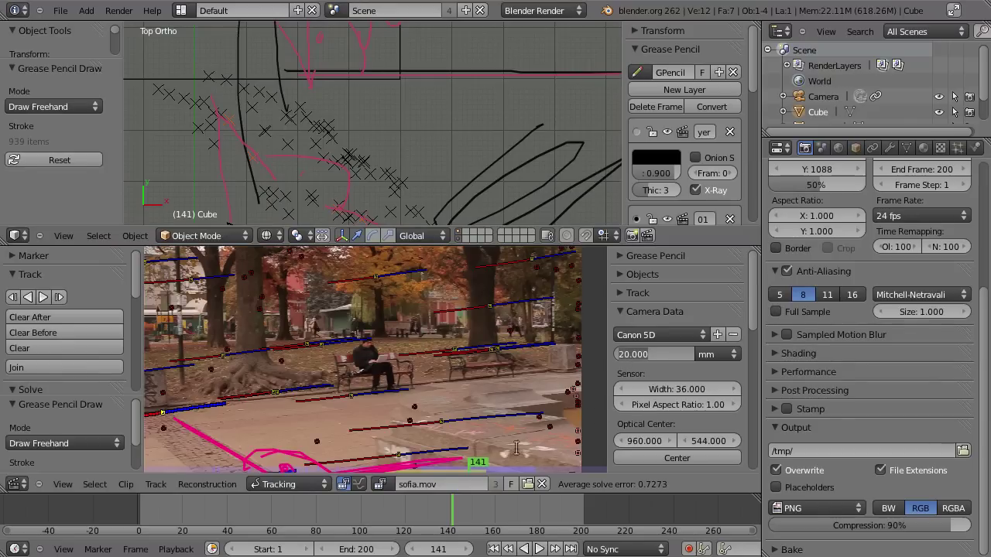
pyautogui.write('34')
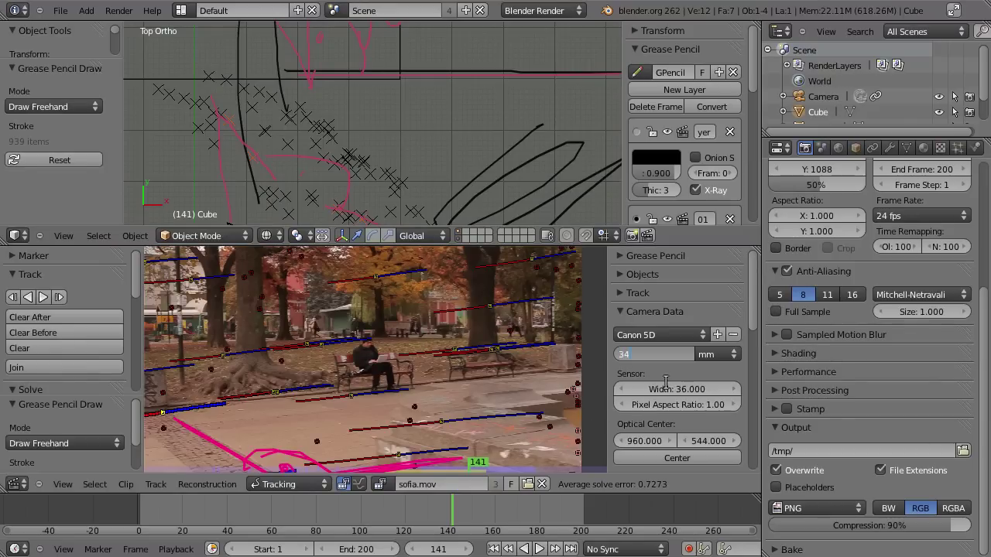
pyautogui.press('Return')
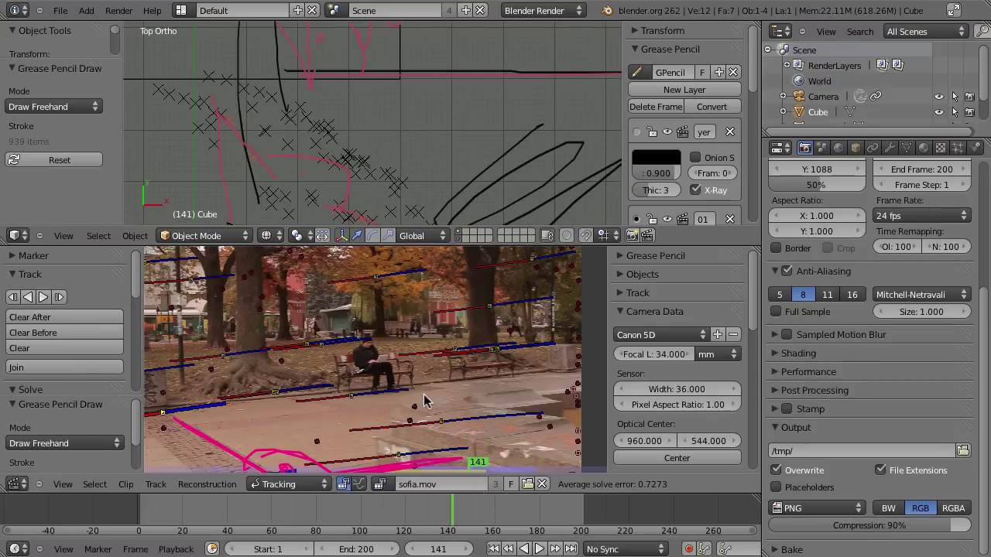
pyautogui.hotkey('shift', 's')
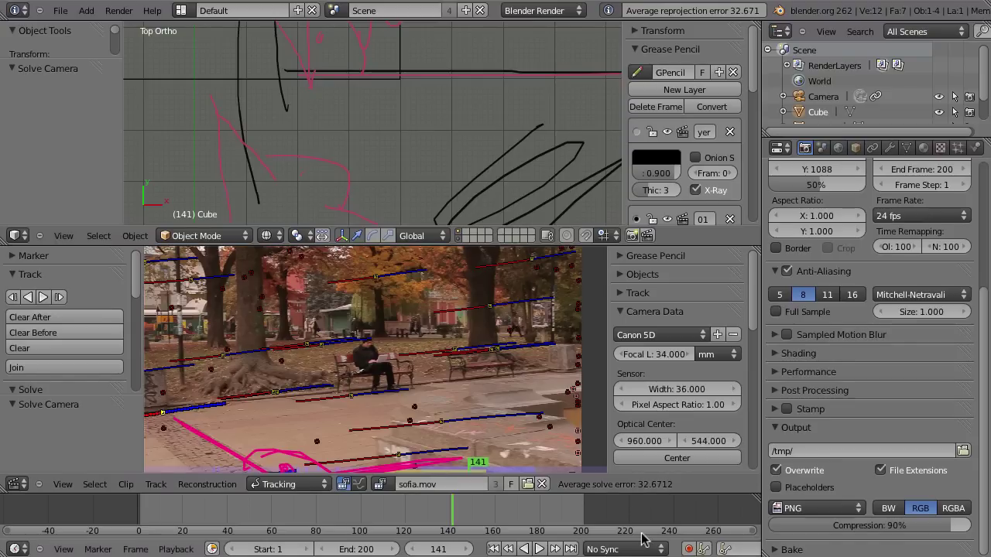
pyautogui.moveTo(755, 285); pyautogui.dragTo(755, 310)
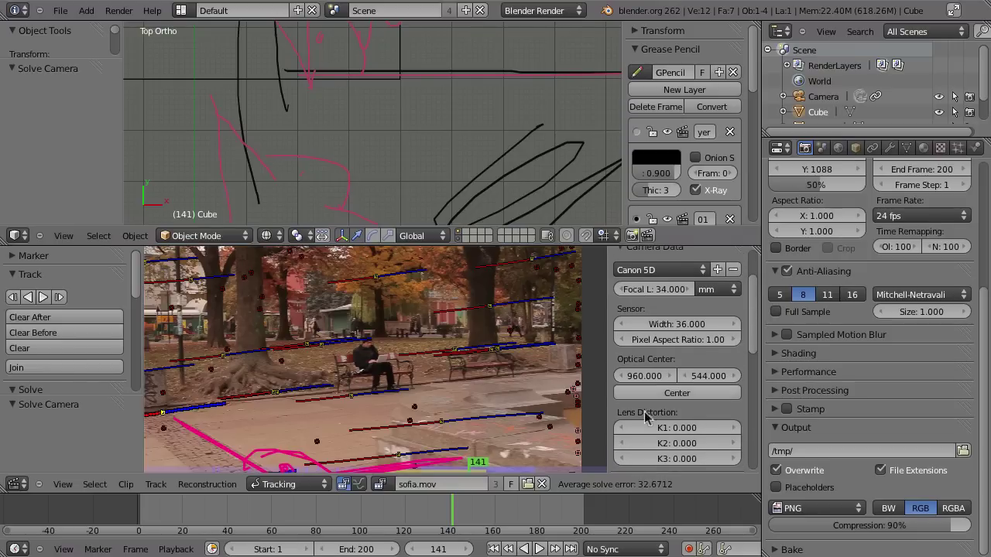
# Set K1 lens distortion to 0.050 and re-solve, lowering the error to 0.4467.
pyautogui.click(675, 427)
pyautogui.press('BackSpace')
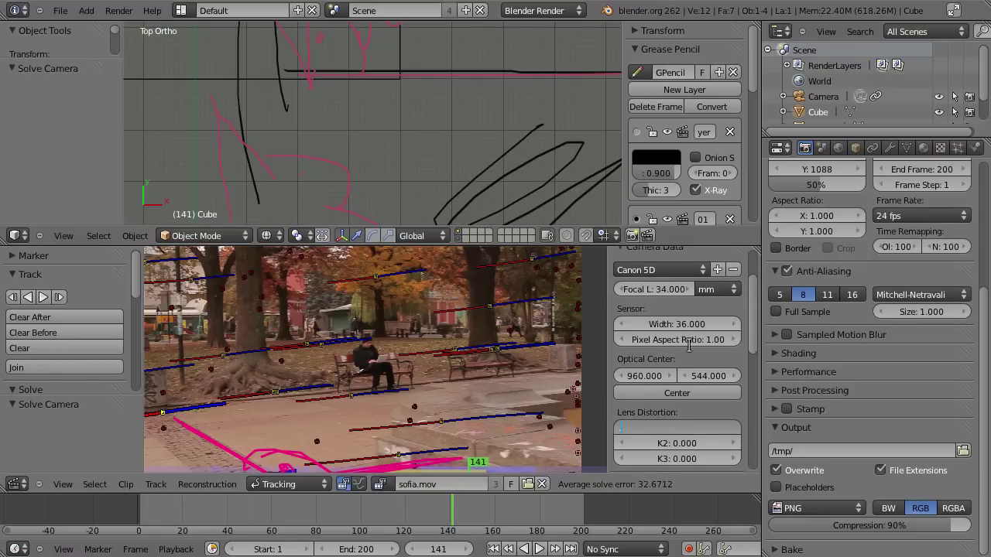
pyautogui.write('5')
pyautogui.press('Return')
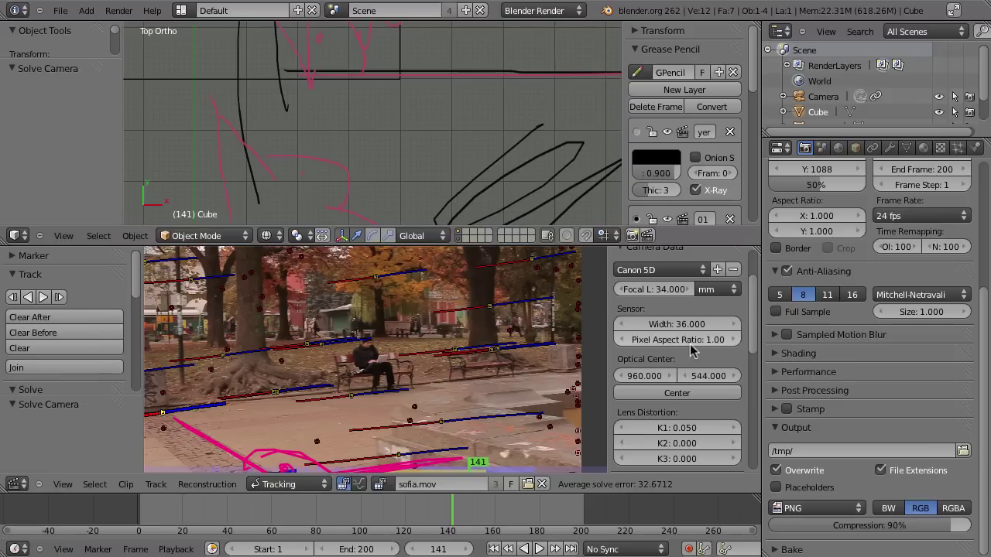
pyautogui.hotkey('shift', 's')
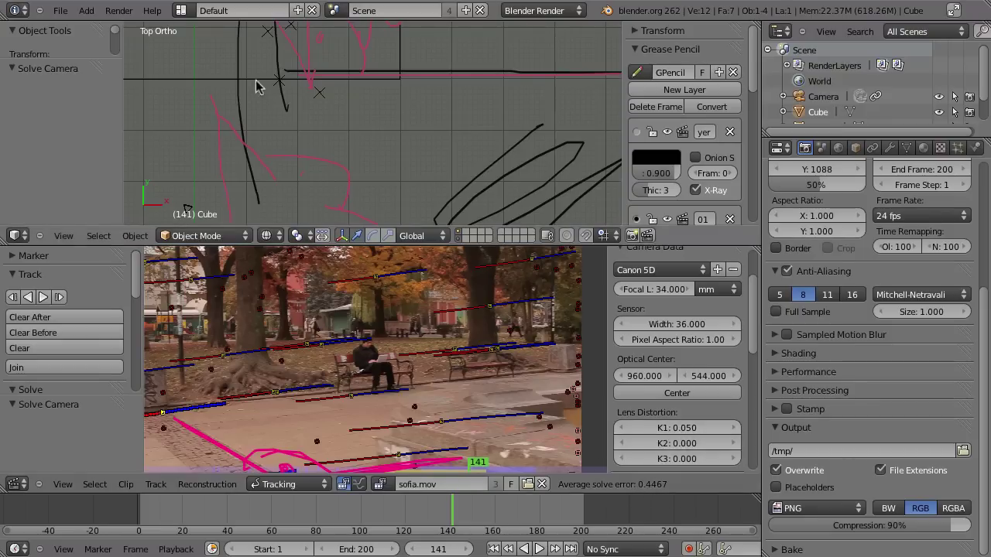
pyautogui.hotkey('ctrl', 'Up')
# Select the Camera and rotate the reconstructed scene about 11 degrees in the top view.
pyautogui.scroll(-3, 464, 233)
pyautogui.scroll(-2, 507, 155)
pyautogui.scroll(-1, 513, 232)
pyautogui.scroll(-1, 507, 295)
pyautogui.scroll(-1, 511, 315)
pyautogui.scroll(-1, 526, 301)
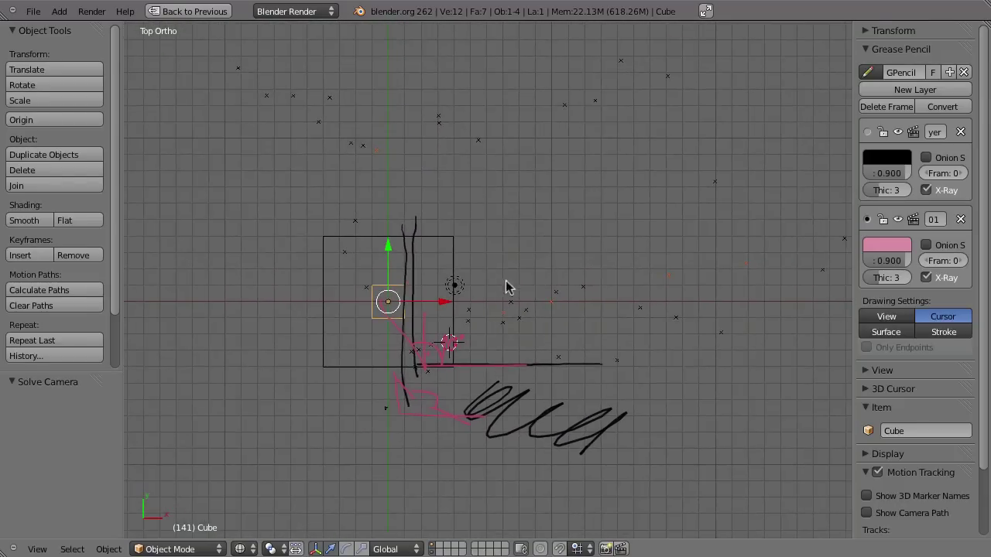
pyautogui.hotkey('ctrl', 'Up')
pyautogui.click(823, 96)
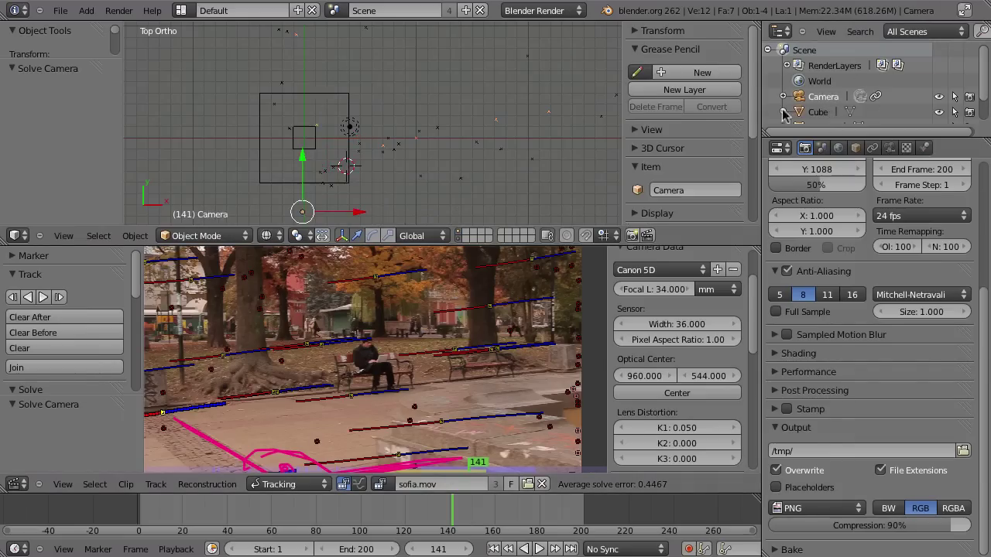
pyautogui.hotkey('ctrl', 'Up')
pyautogui.press('r')
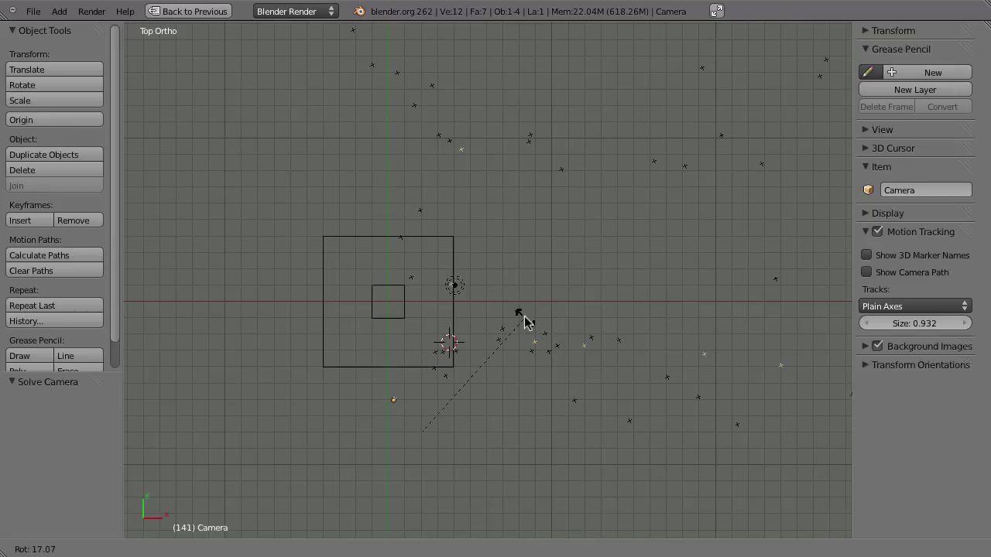
pyautogui.click(514, 303)
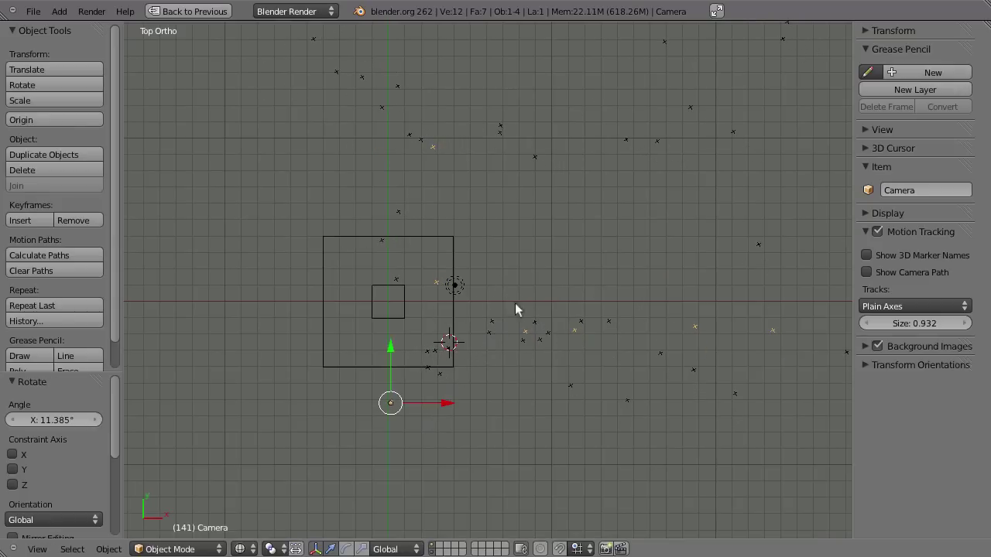
# Sketch a long horizontal line, vertical stroke, curve and small mark, then view through the camera.
pyautogui.scroll(1, 527, 304)
pyautogui.keyDown('shift'); pyautogui.moveTo(527, 303); pyautogui.dragTo(450, 330, button='middle'); pyautogui.keyUp('shift')
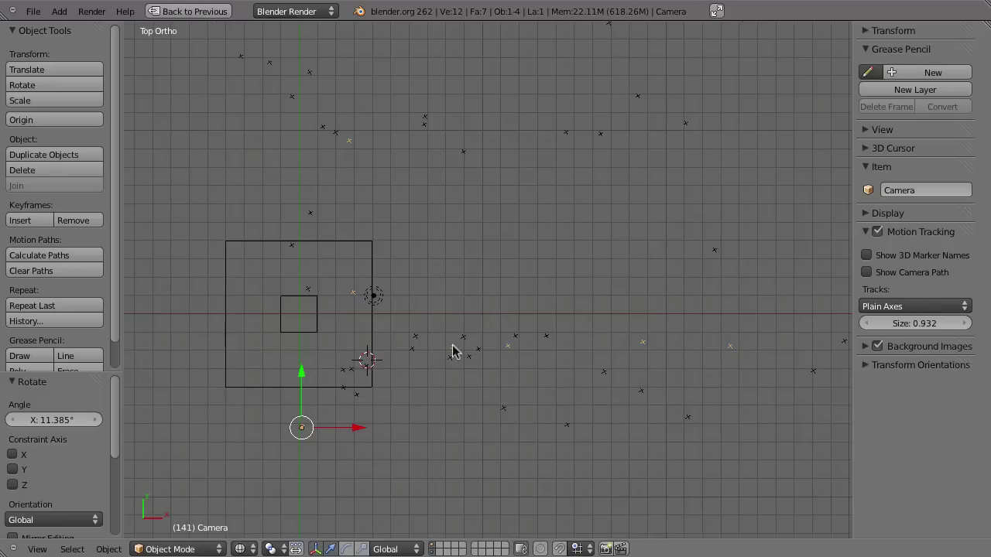
pyautogui.moveTo(442, 345); pyautogui.dragTo(766, 338)
pyautogui.moveTo(349, 139); pyautogui.dragTo(349, 368)
pyautogui.moveTo(349, 247)
pyautogui.mouseDown()
pyautogui.moveTo(469, 309)
pyautogui.moveTo(461, 324)
pyautogui.mouseUp()
pyautogui.moveTo(412, 272); pyautogui.dragTo(408, 288)
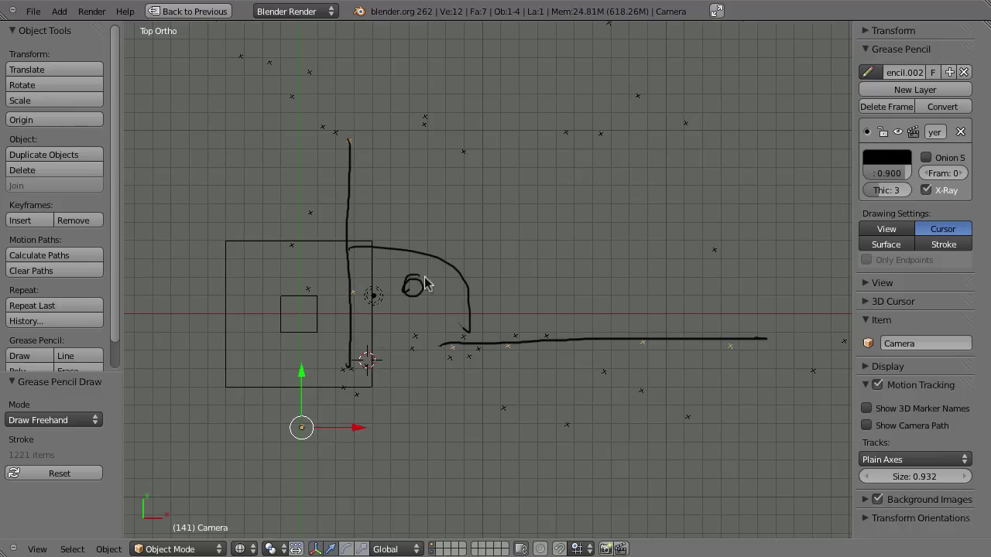
pyautogui.moveTo(391, 297); pyautogui.dragTo(445, 302, button='middle')
pyautogui.press('KP_0')
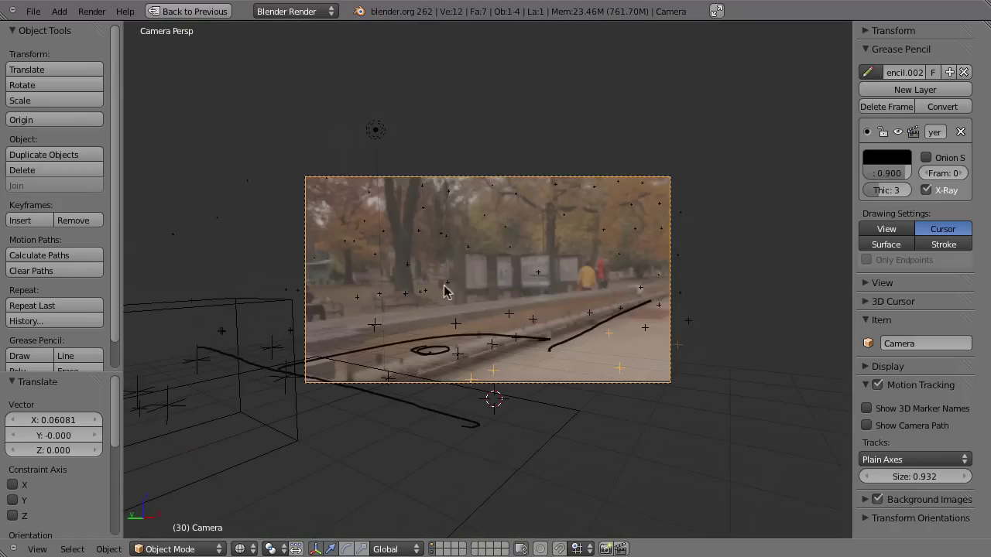
# Play the footage, stop back at frame 30, and unlink the grease-pencil sketch.
pyautogui.hotkey('alt', 'a')
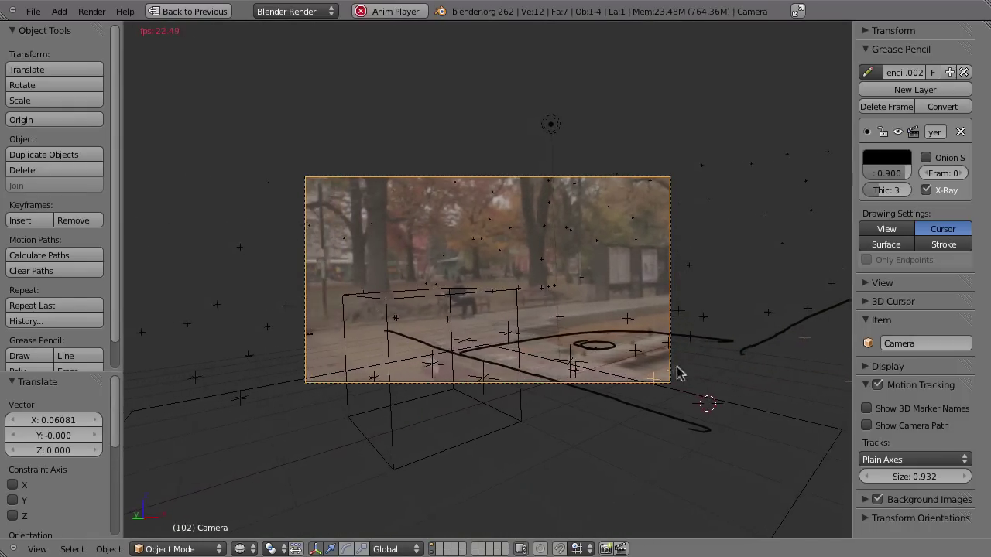
pyautogui.press('Escape')
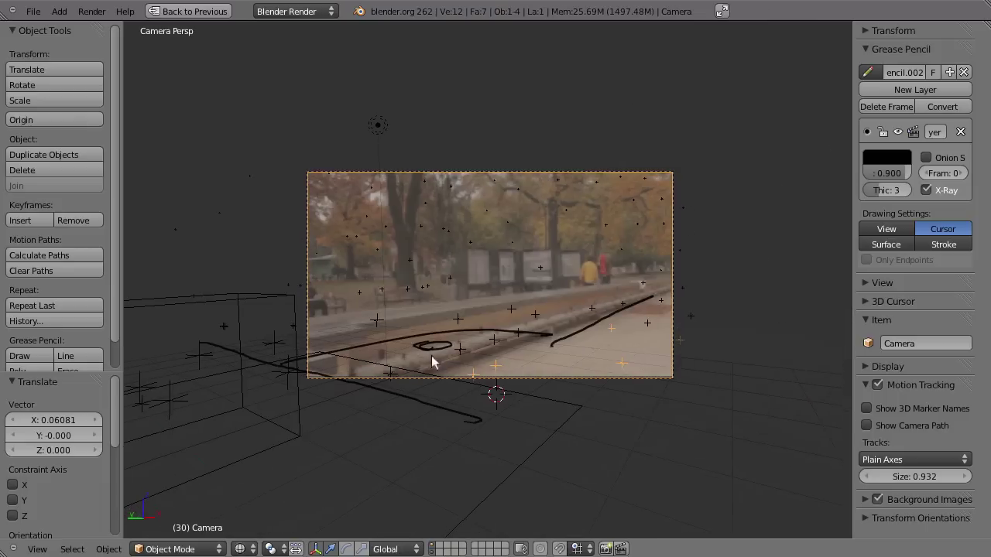
pyautogui.scroll(3, 456, 317)
pyautogui.click(964, 72)
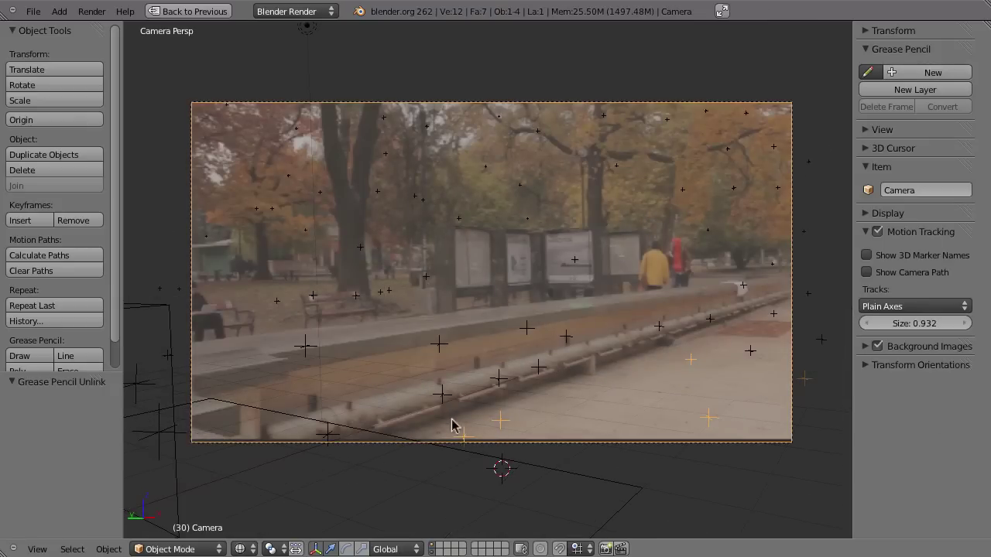
# Replay the camera animation through to frame 195 and restore the multi-panel layout.
pyautogui.hotkey('alt', 'a')
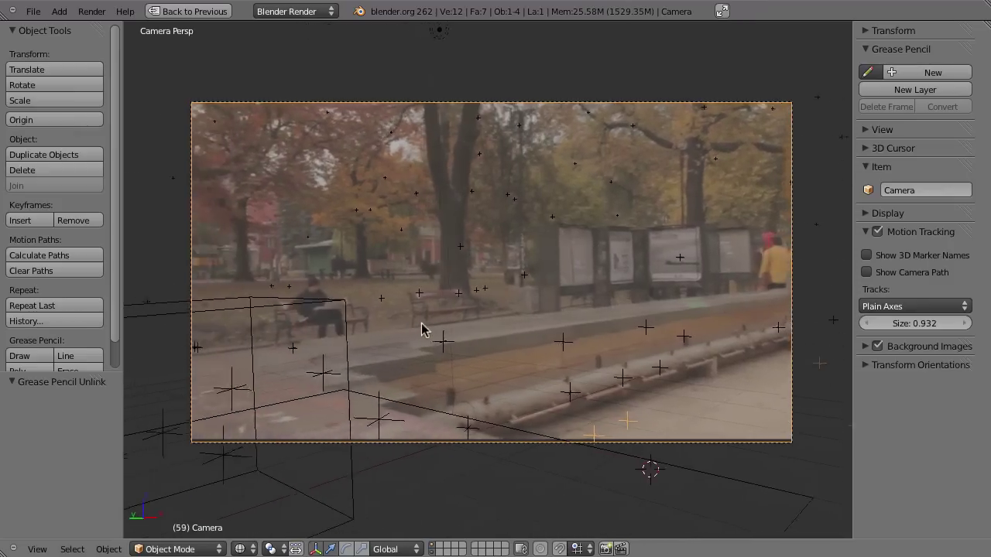
pyautogui.hotkey('alt', 'a')
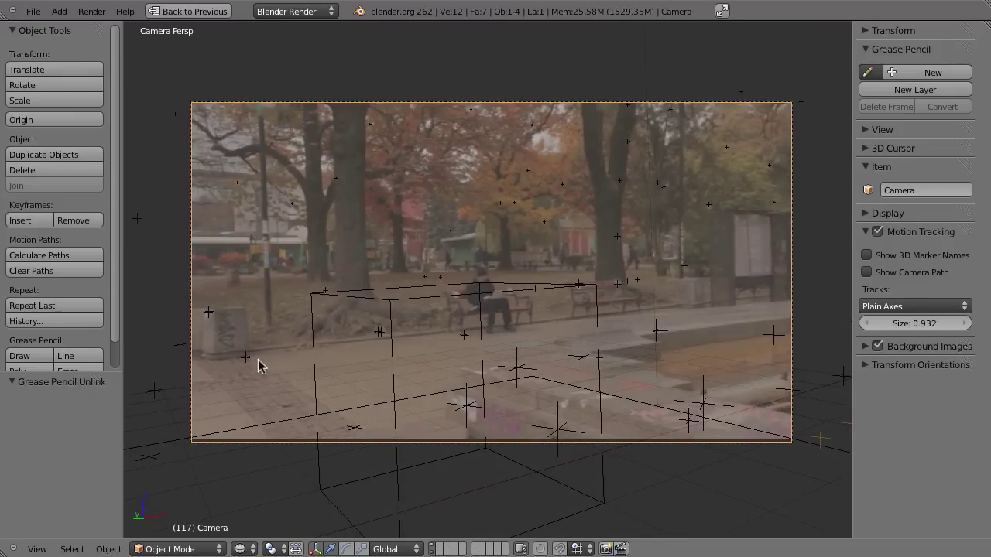
pyautogui.hotkey('alt', 'a')
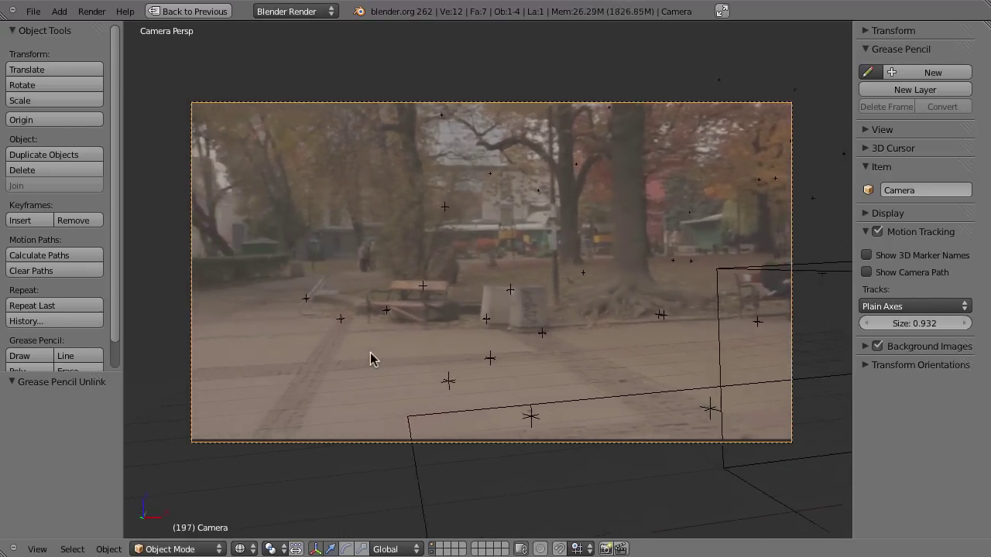
pyautogui.press('Escape')
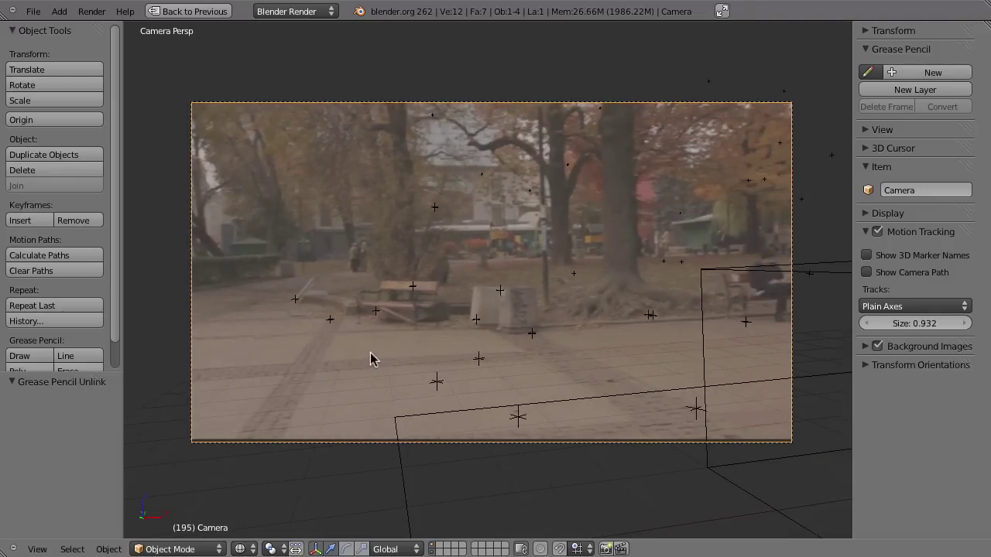
pyautogui.hotkey('ctrl', 'Up')
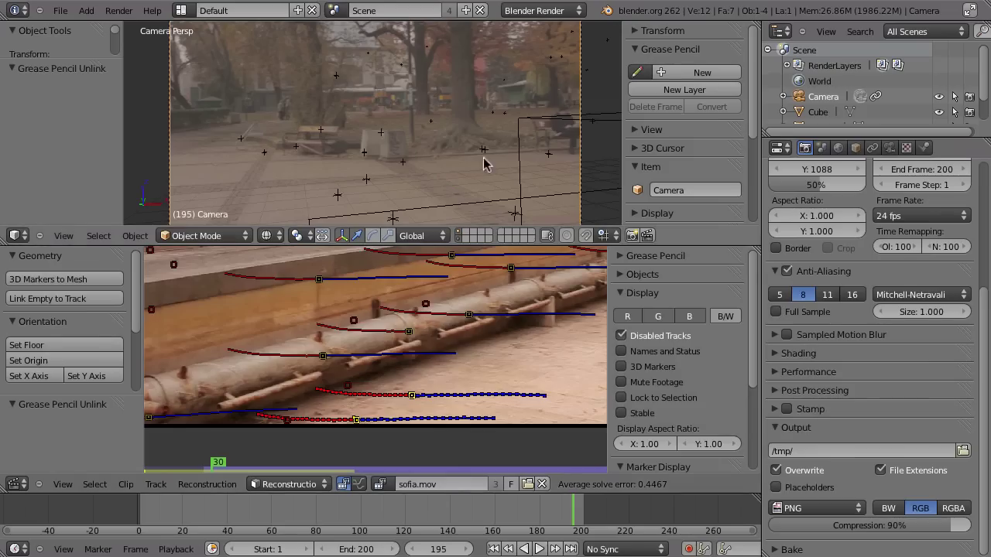
# Orbit away from the camera and set the 3D view to top view.
pyautogui.moveTo(476, 111); pyautogui.dragTo(440, 133, button='middle')
pyautogui.press('KP_7')
pyautogui.scroll(-2, 376, 166)
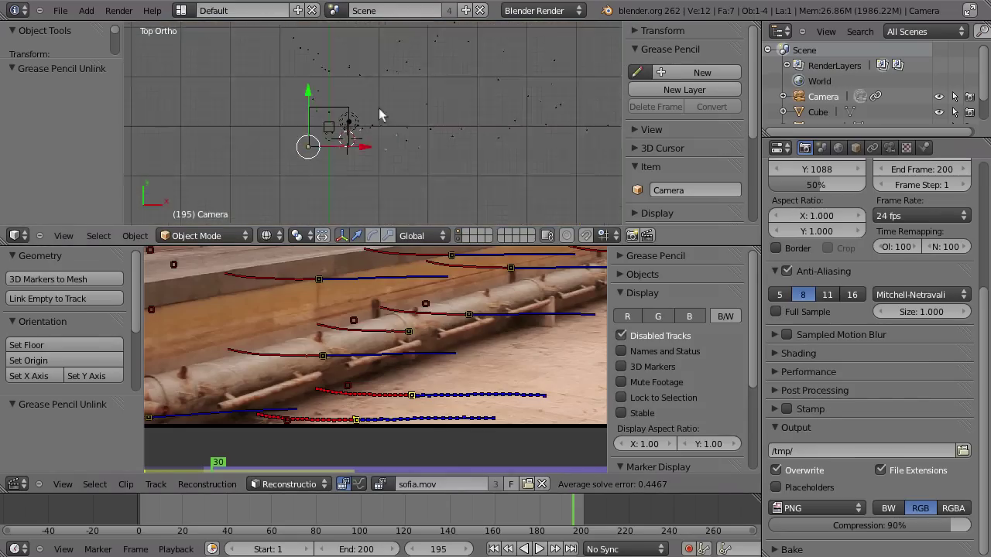
pyautogui.scroll(2, 360, 151)
pyautogui.scroll(2, 360, 151)
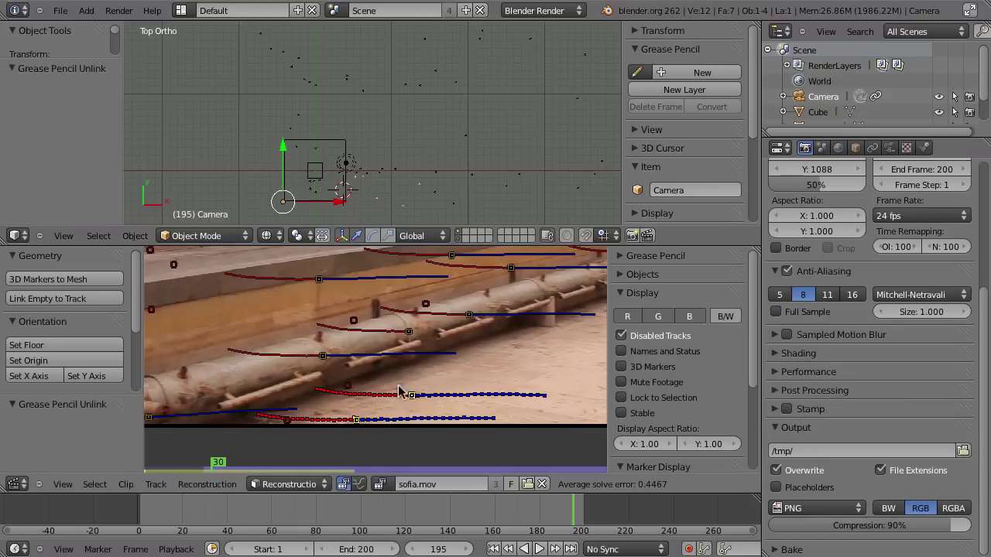
# Switch the clip editor to Tracking mode and review the 34 mm, K1 0.050 solve settings.
pyautogui.moveTo(755, 294)
pyautogui.mouseDown()
pyautogui.moveTo(758, 428)
pyautogui.moveTo(755, 304)
pyautogui.mouseUp()
pyautogui.press('Tab')
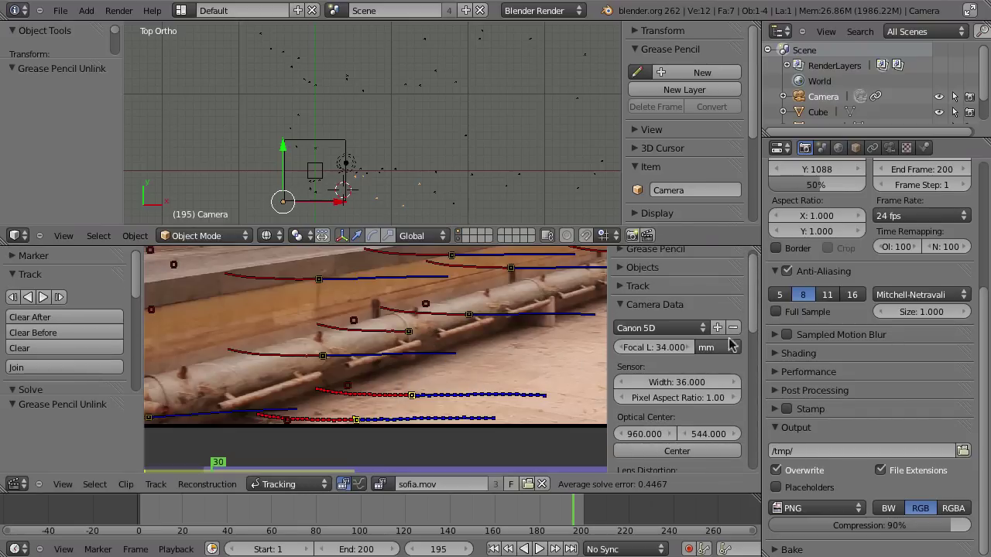
pyautogui.scroll(-6, 754, 304)
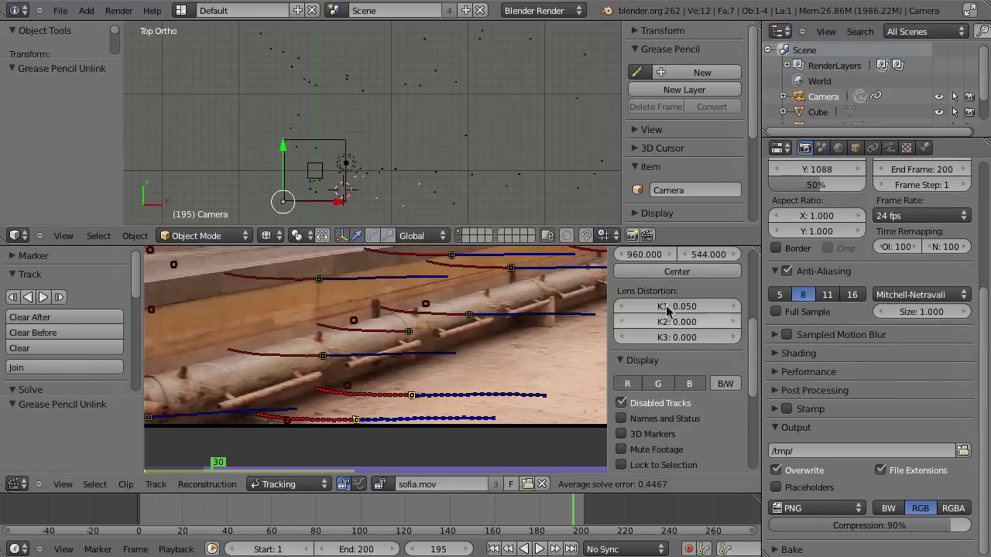
pyautogui.scroll(2, 747, 326)
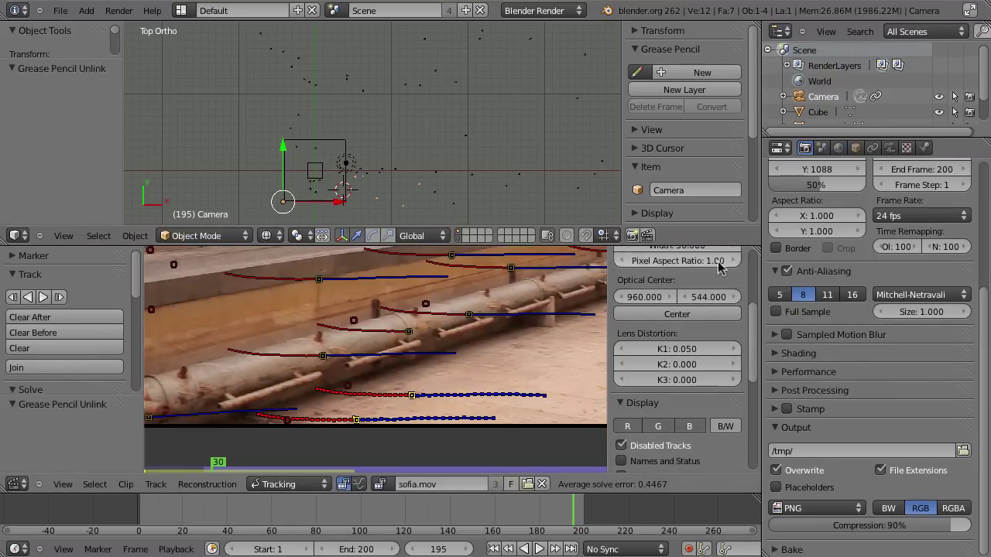
pyautogui.scroll(4, 747, 325)
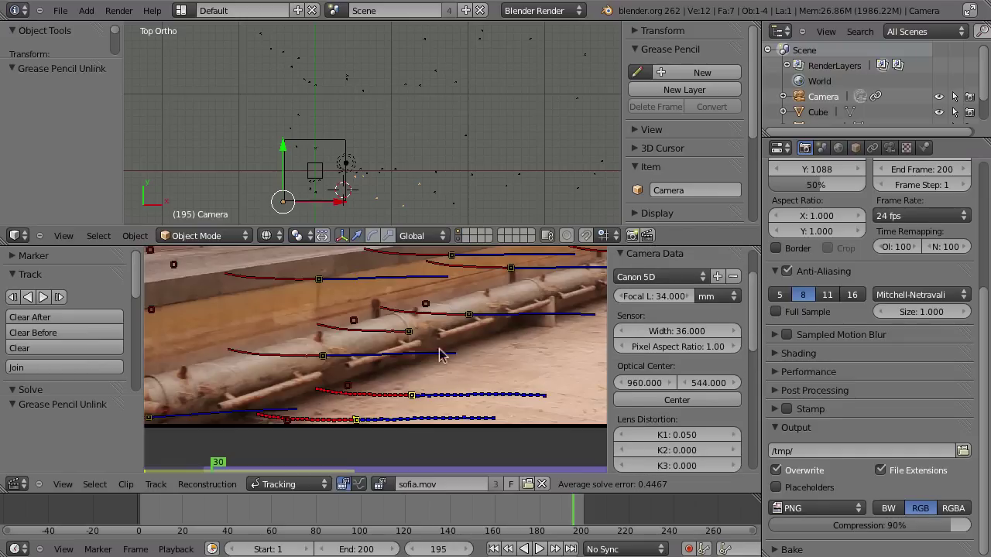
pyautogui.scroll(3, 306, 151)
pyautogui.scroll(2, 313, 124)
pyautogui.scroll(-1, 316, 132)
pyautogui.scroll(-1, 328, 151)
pyautogui.scroll(-1, 356, 116)
pyautogui.scroll(-1, 340, 97)
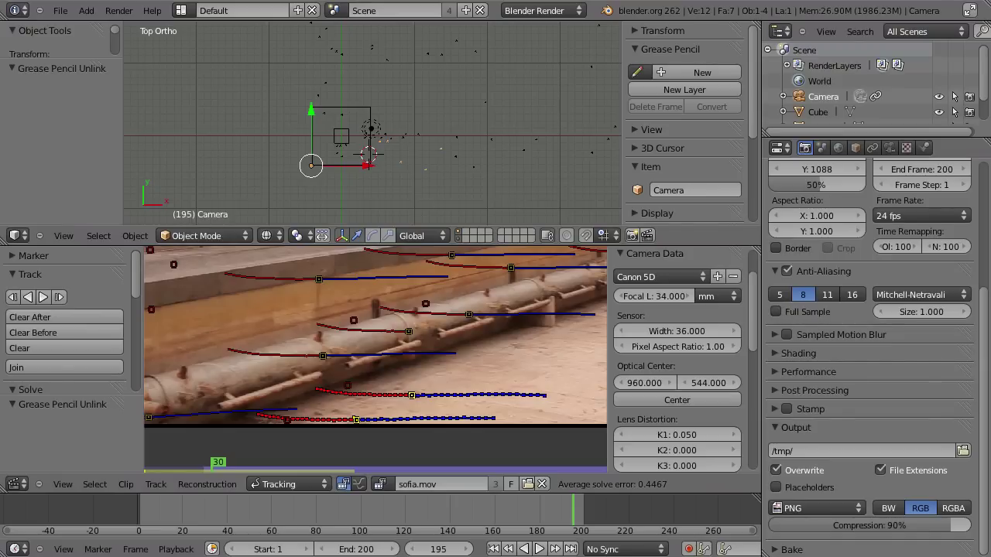
# Maximise the clip editor to fill the window and zoom into the footage.
pyautogui.hotkey('ctrl', 'Up')
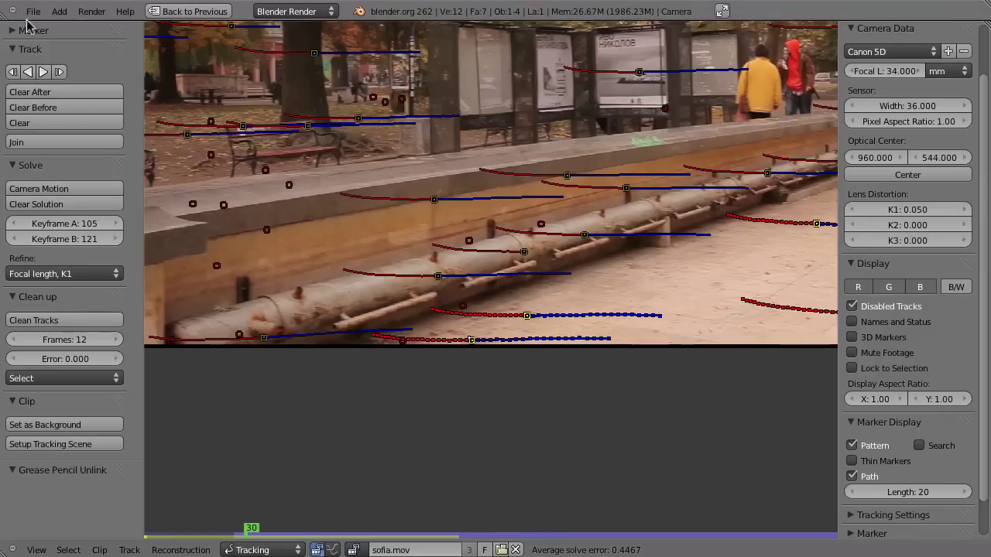
pyautogui.scroll(10, 45, 52)
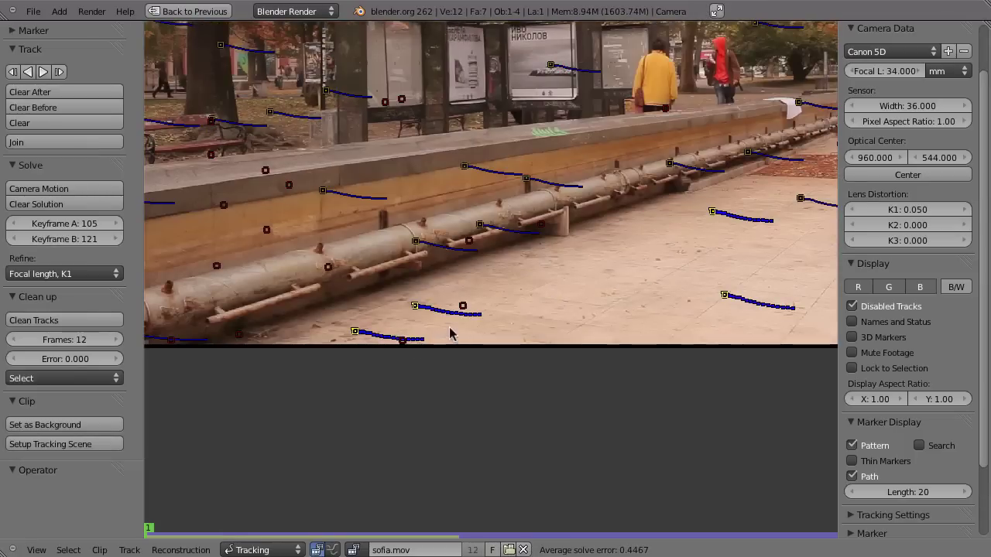
# Delete the previously selected tracks and zoom out on the footage.
pyautogui.press('x')
pyautogui.click(526, 332)
pyautogui.scroll(-1, 507, 360)
pyautogui.scroll(-1, 507, 320)
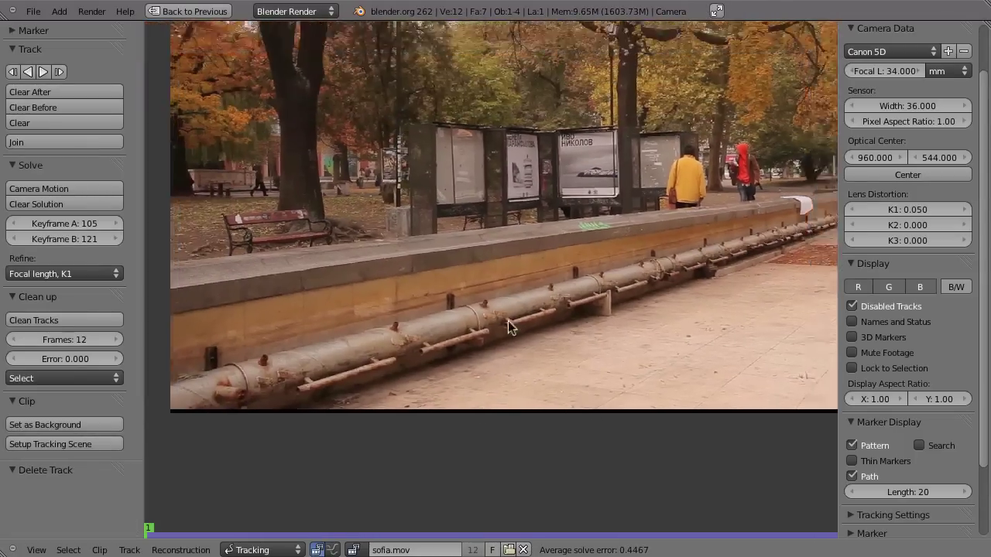
pyautogui.scroll(-1, 500, 339)
pyautogui.scroll(-1, 467, 346)
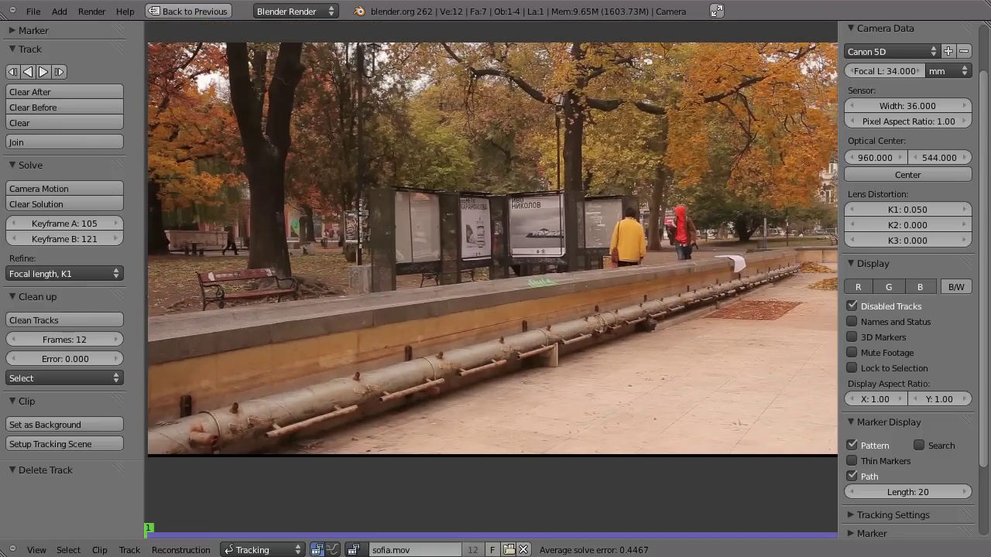
# Place a marker on a pipe bolt and refine its position using an enlarged pattern preview.
pyautogui.moveTo(322, 409); pyautogui.dragTo(299, 389, button='middle')
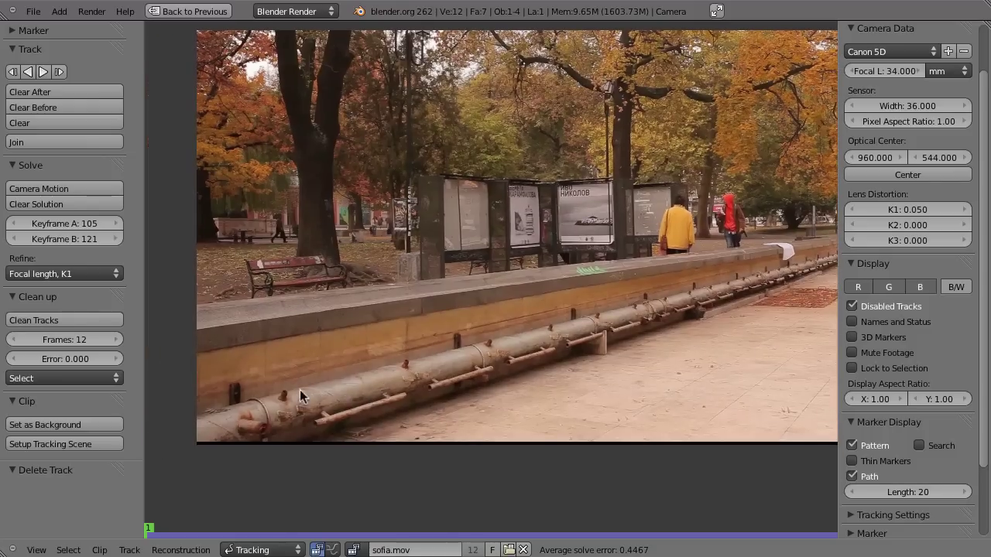
pyautogui.press('g')
pyautogui.click(268, 369)
pyautogui.scroll(2, 279, 387)
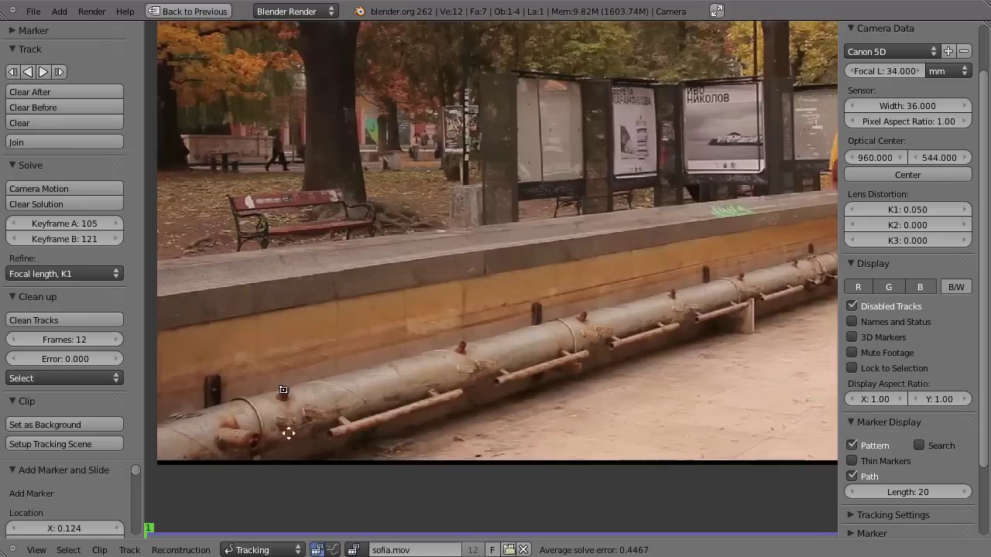
pyautogui.scroll(2, 291, 421)
pyautogui.scroll(1, 952, 225)
pyautogui.scroll(1, 952, 227)
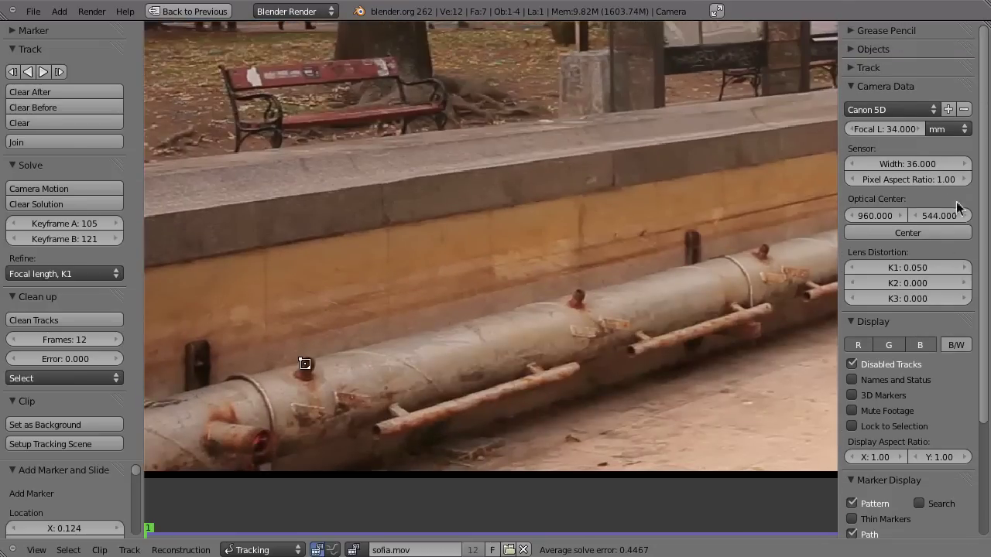
pyautogui.click(851, 68)
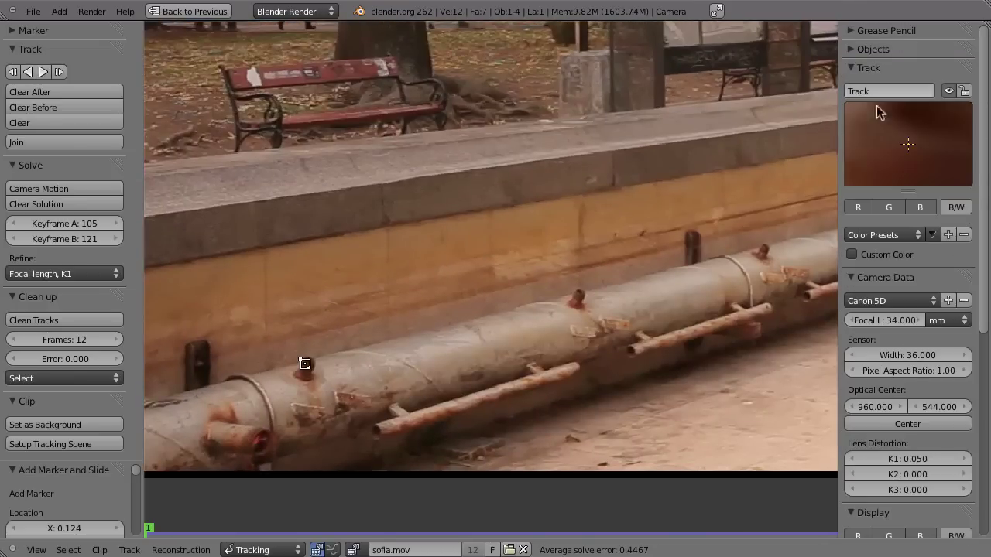
pyautogui.moveTo(910, 192); pyautogui.dragTo(914, 223)
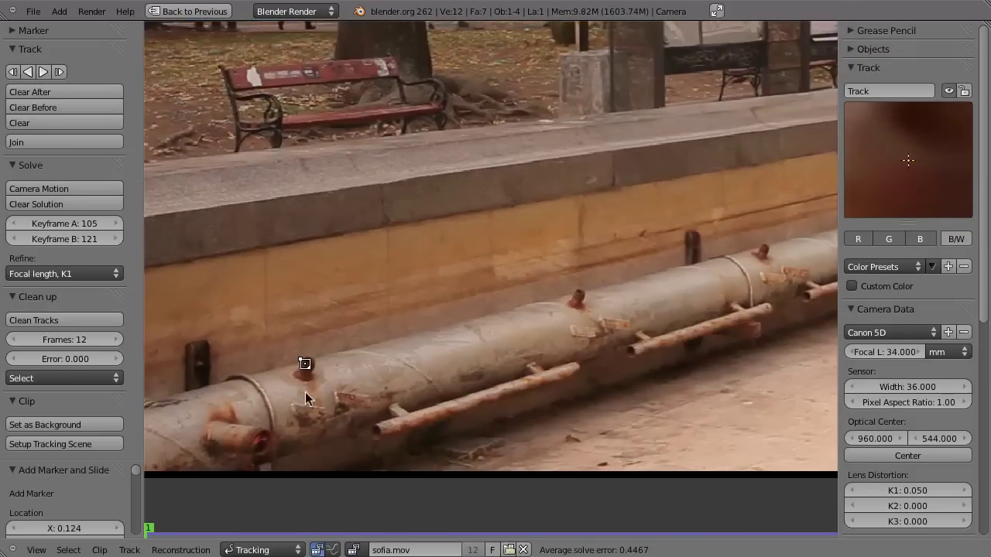
pyautogui.press('g')
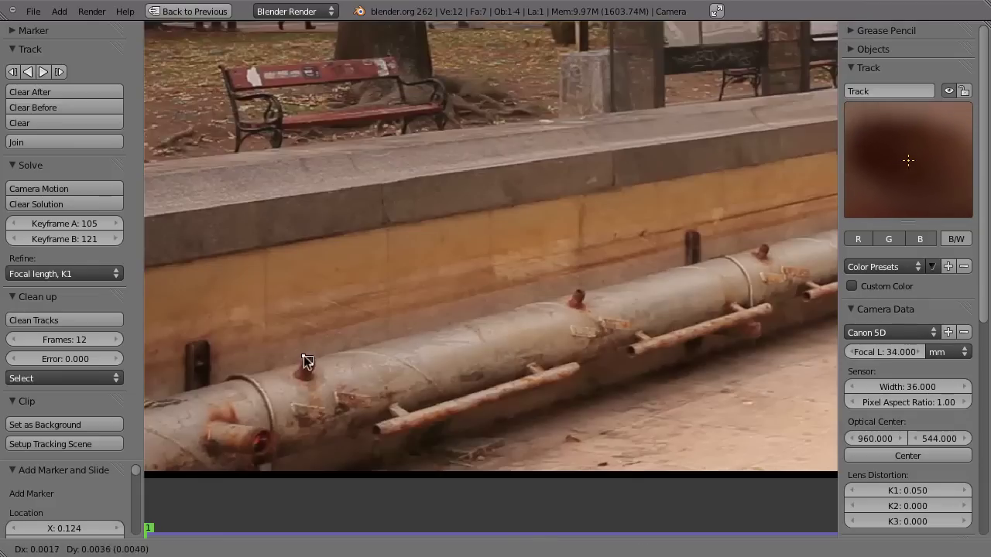
pyautogui.click(307, 360)
# Add markers on another bolt, a pipe joint and further along the pipe, tracking them forward.
pyautogui.keyDown('ctrl'); pyautogui.click(578, 296); pyautogui.keyUp('ctrl')
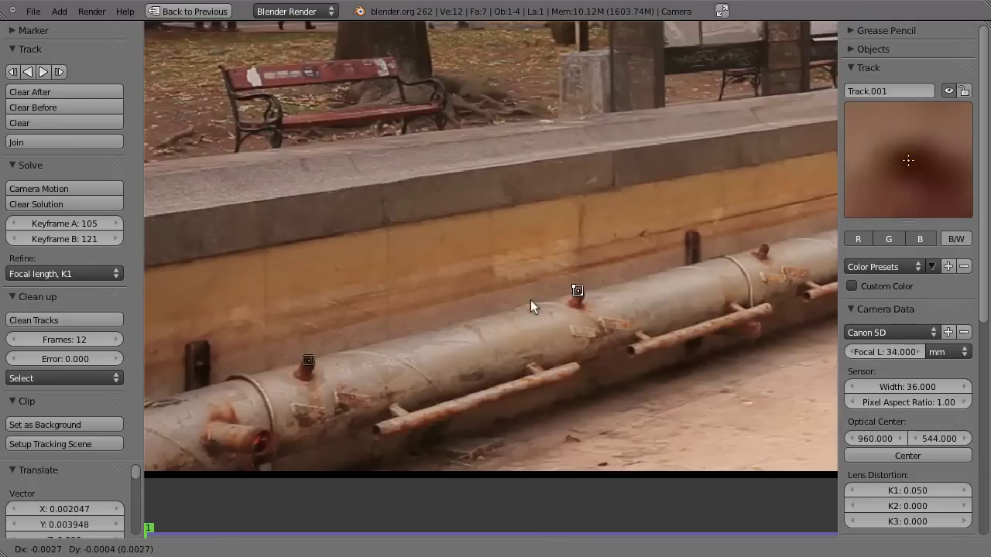
pyautogui.hotkey('ctrl', 't')
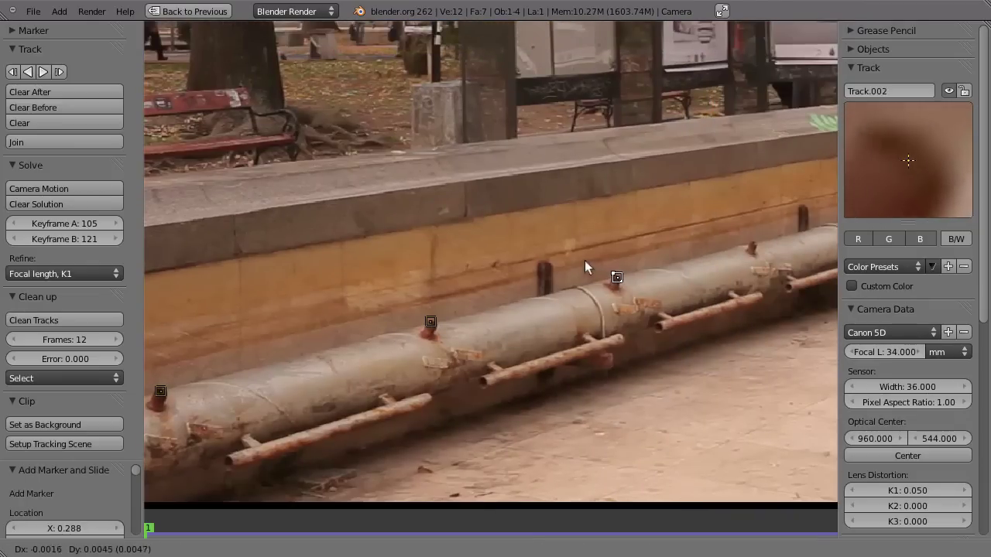
pyautogui.keyDown('ctrl'); pyautogui.click(395, 366); pyautogui.keyUp('ctrl')
pyautogui.keyDown('ctrl'); pyautogui.click(524, 309); pyautogui.keyUp('ctrl')
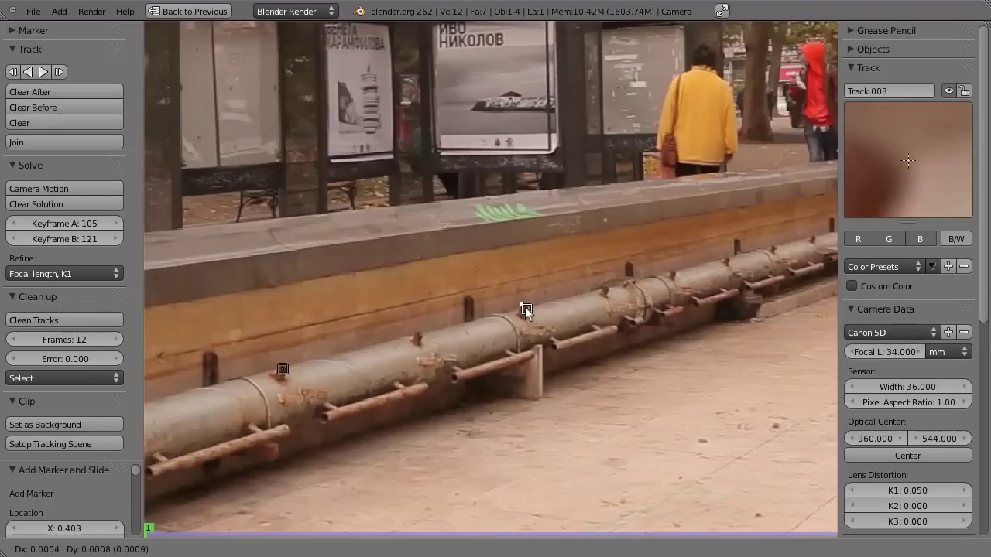
pyautogui.keyDown('ctrl'); pyautogui.click(716, 271); pyautogui.keyUp('ctrl')
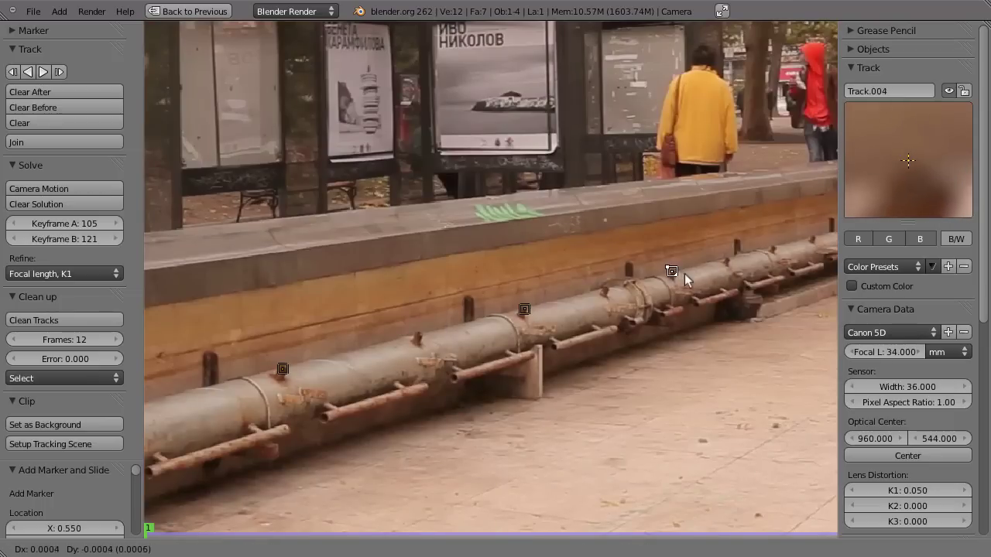
pyautogui.hotkey('ctrl', 't')
pyautogui.keyDown('ctrl'); pyautogui.click(583, 268); pyautogui.keyUp('ctrl')
pyautogui.hotkey('ctrl', 't')
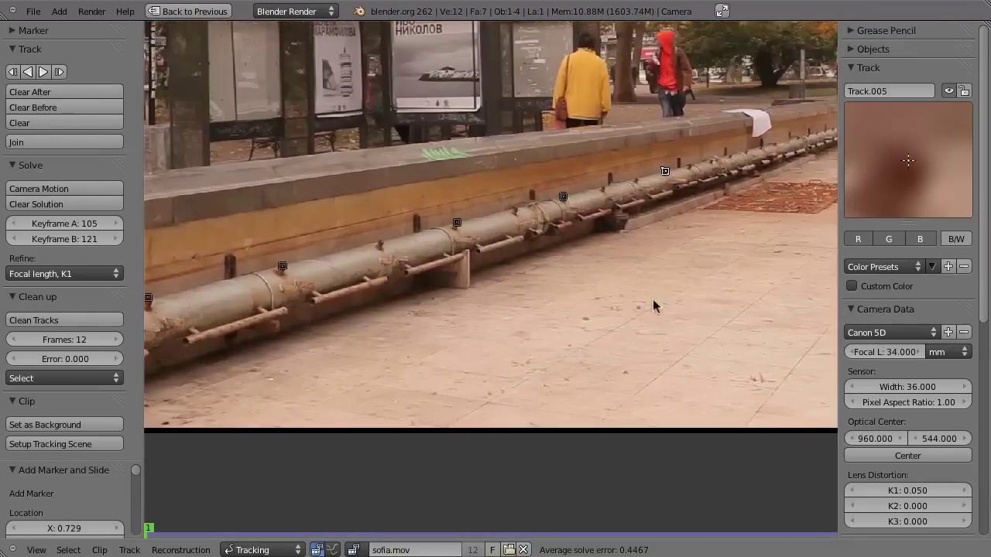
# Add markers on the pipe, its support and the pavement beside it.
pyautogui.moveTo(637, 306)
pyautogui.keyDown('ctrl'); pyautogui.mouseDown()
pyautogui.moveTo(669, 314)
pyautogui.moveTo(577, 321)
pyautogui.moveTo(587, 315)
pyautogui.moveTo(573, 340)
pyautogui.moveTo(519, 308)
pyautogui.mouseUp(); pyautogui.keyUp('ctrl')
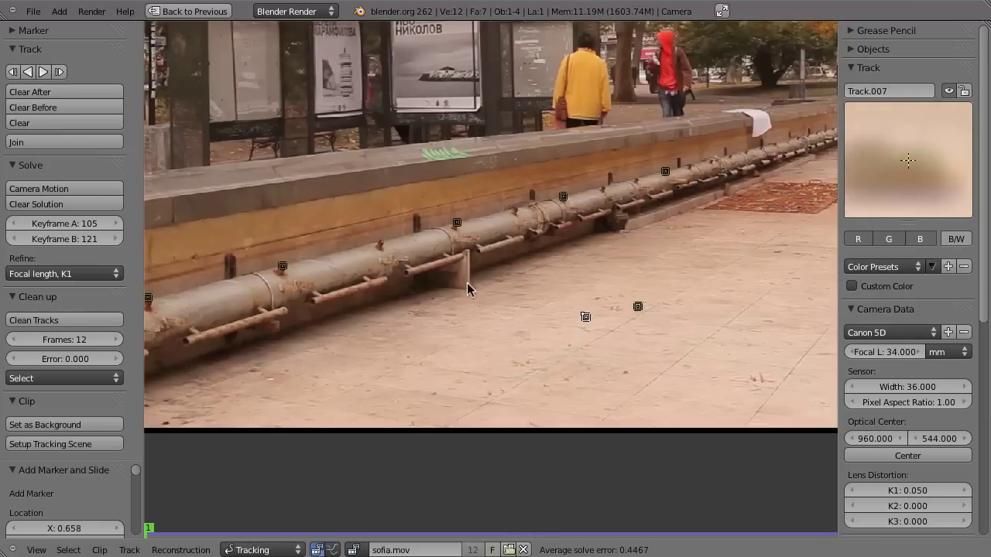
pyautogui.keyDown('ctrl'); pyautogui.moveTo(467, 282); pyautogui.dragTo(456, 301); pyautogui.keyUp('ctrl')
pyautogui.scroll(3, 458, 284)
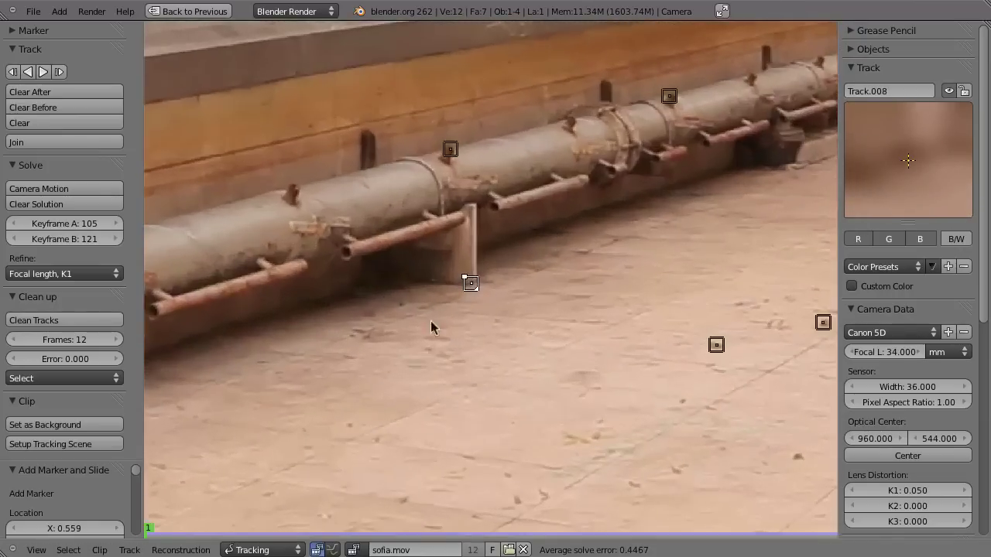
pyautogui.scroll(2, 459, 266)
pyautogui.scroll(-3, 403, 167)
pyautogui.scroll(-2, 560, 307)
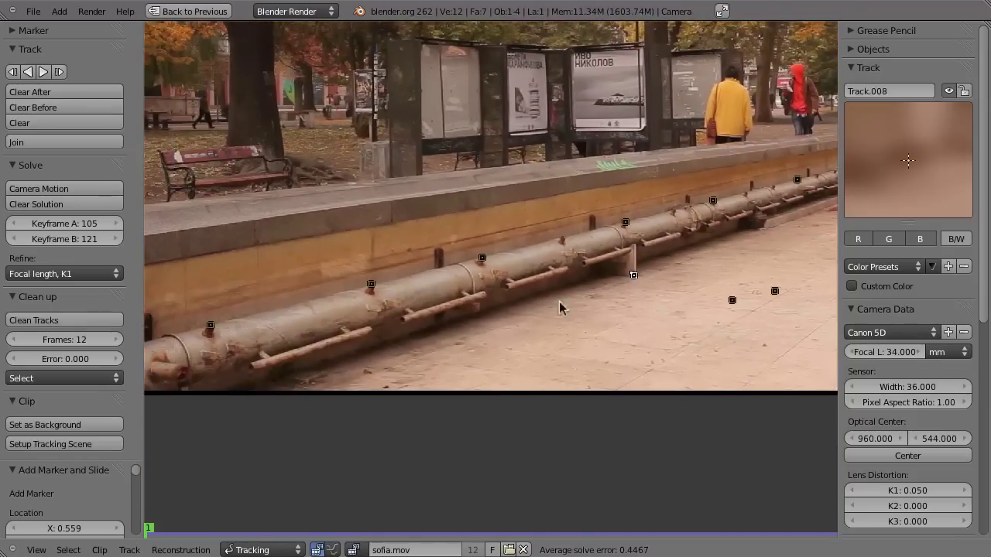
pyautogui.scroll(1, 382, 356)
pyautogui.keyDown('ctrl'); pyautogui.click(303, 393); pyautogui.keyUp('ctrl')
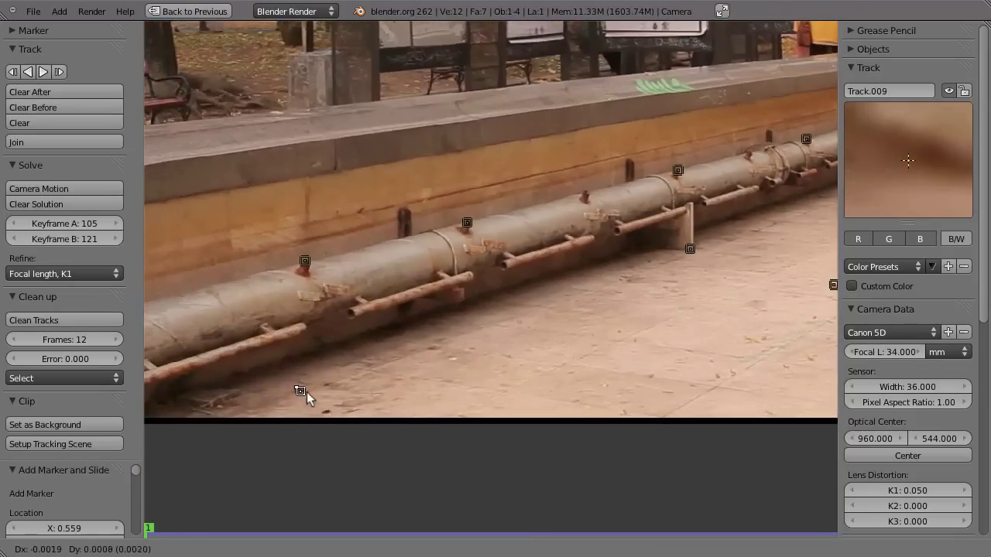
pyautogui.scroll(-2, 490, 358)
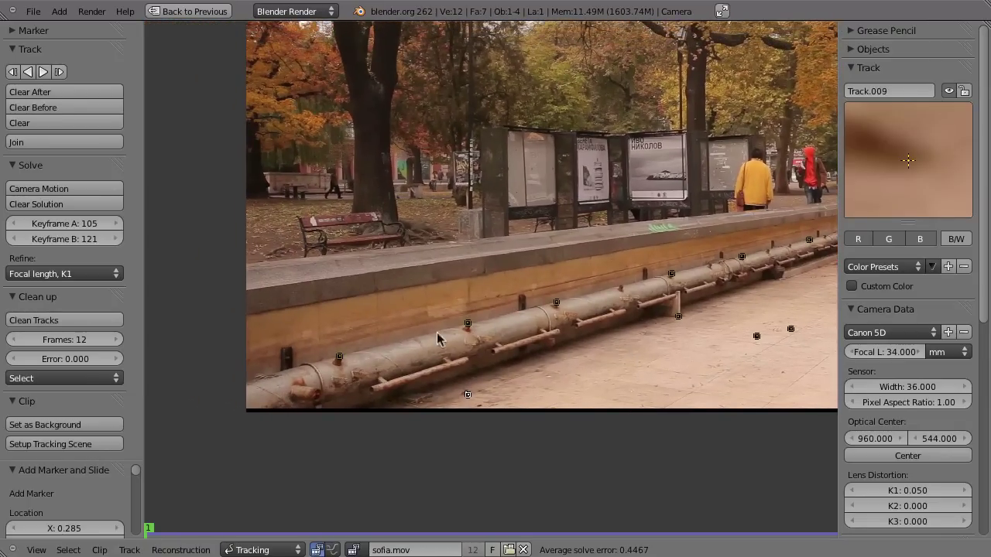
# Add two markers on the bench backrest, at its white patch and far end.
pyautogui.press('a')
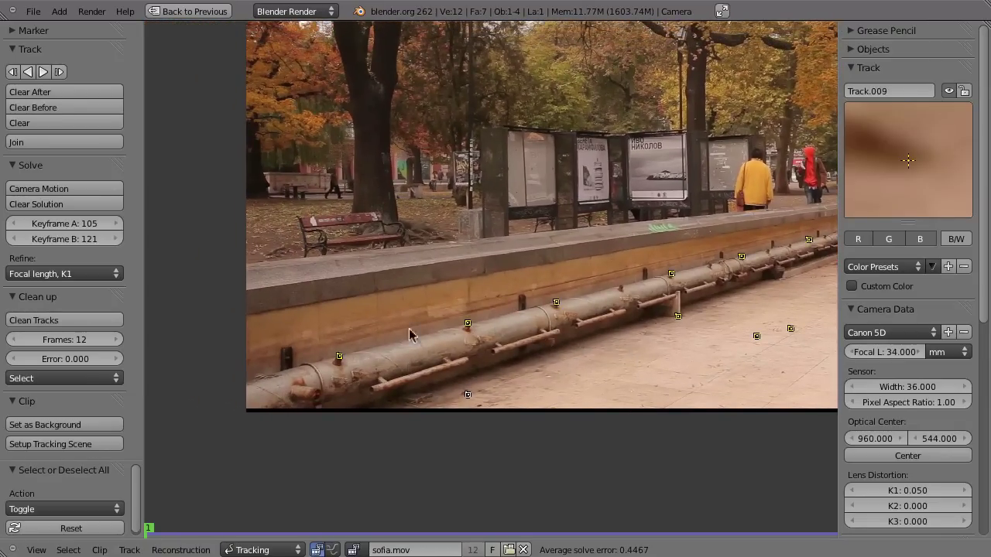
pyautogui.scroll(1, 410, 334)
pyautogui.scroll(1, 429, 309)
pyautogui.scroll(1, 394, 250)
pyautogui.scroll(1, 378, 261)
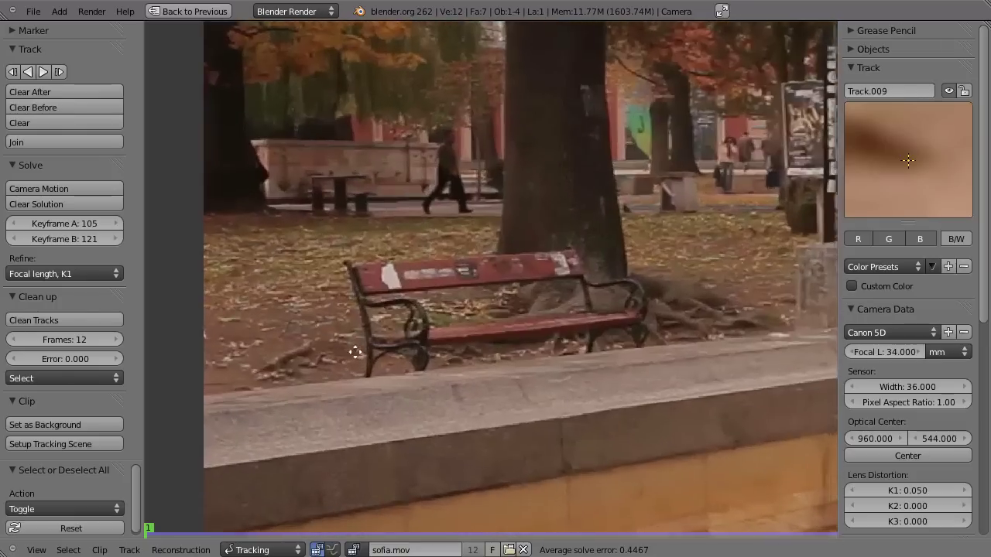
pyautogui.scroll(1, 380, 278)
pyautogui.keyDown('ctrl'); pyautogui.click(412, 272); pyautogui.keyUp('ctrl')
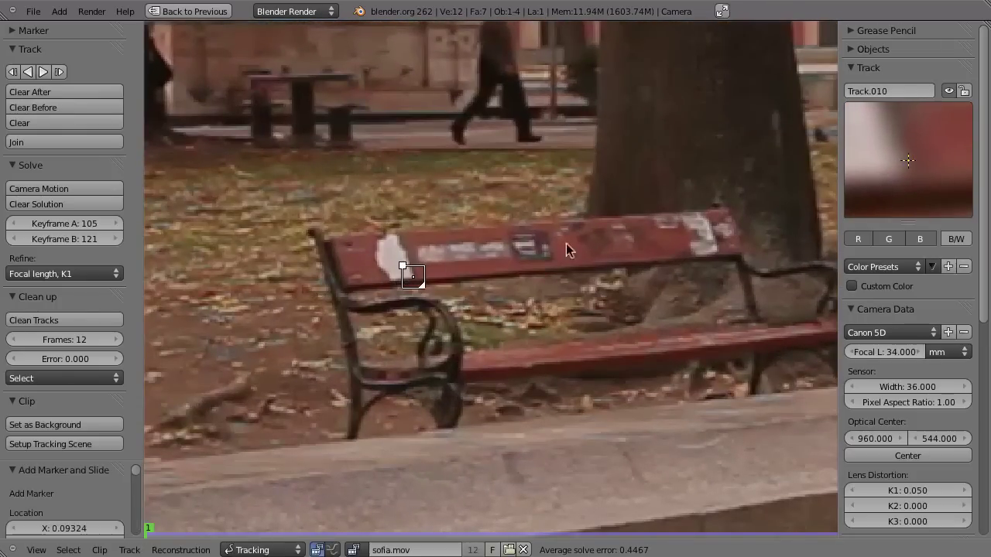
pyautogui.keyDown('ctrl'); pyautogui.click(703, 230); pyautogui.keyUp('ctrl')
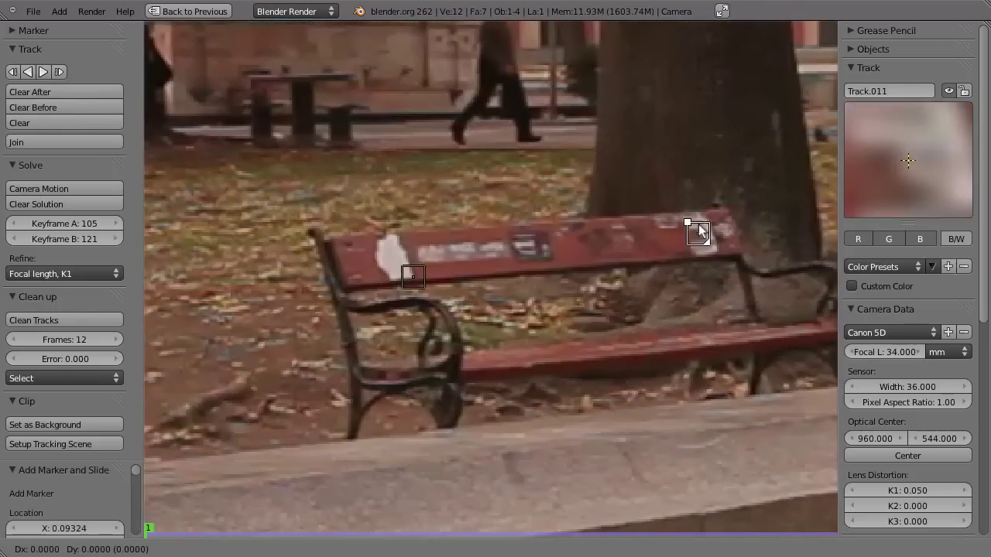
pyautogui.scroll(-1, 582, 277)
pyautogui.scroll(-1, 565, 281)
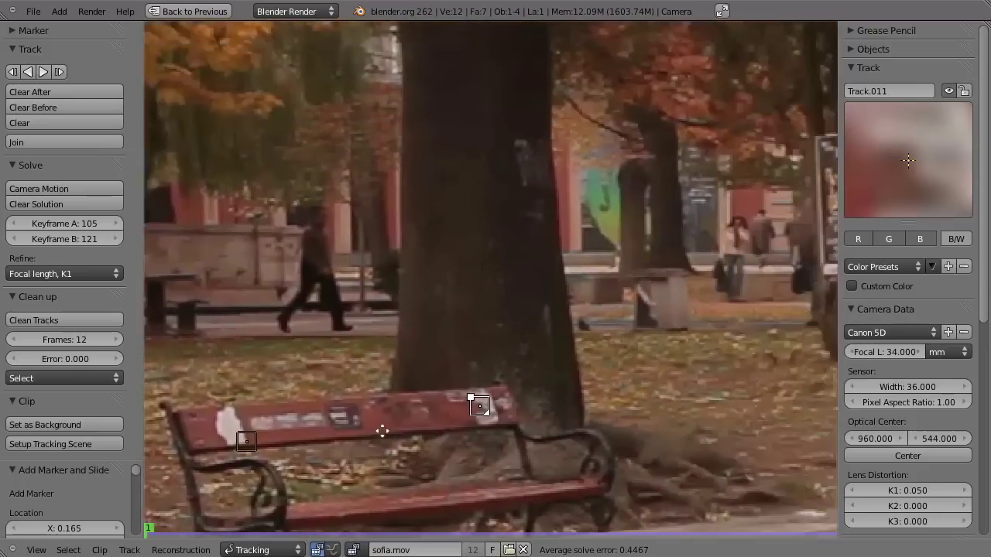
pyautogui.scroll(-2, 542, 290)
pyautogui.scroll(-1, 519, 298)
pyautogui.scroll(-1, 498, 306)
pyautogui.scroll(1, 497, 312)
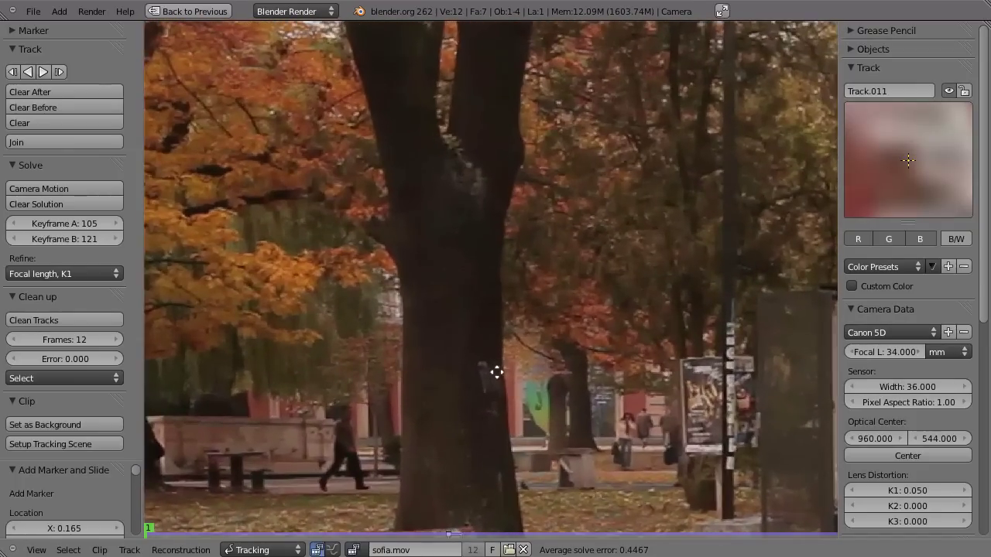
# Add markers on the tree trunk and the kiosk glass.
pyautogui.keyDown('ctrl'); pyautogui.click(469, 166); pyautogui.keyUp('ctrl')
pyautogui.scroll(-1, 464, 197)
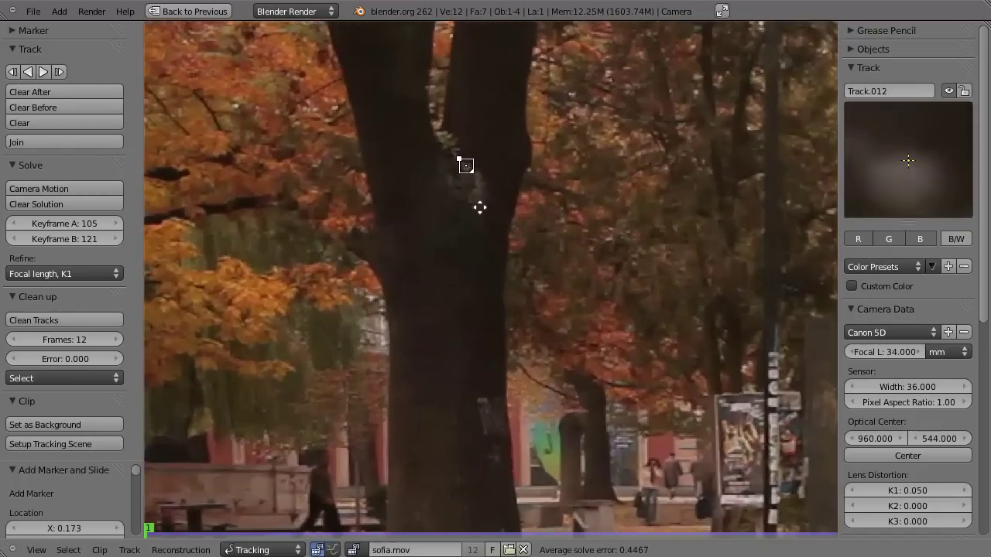
pyautogui.scroll(-1, 468, 216)
pyautogui.scroll(-1, 542, 255)
pyautogui.scroll(-1, 549, 267)
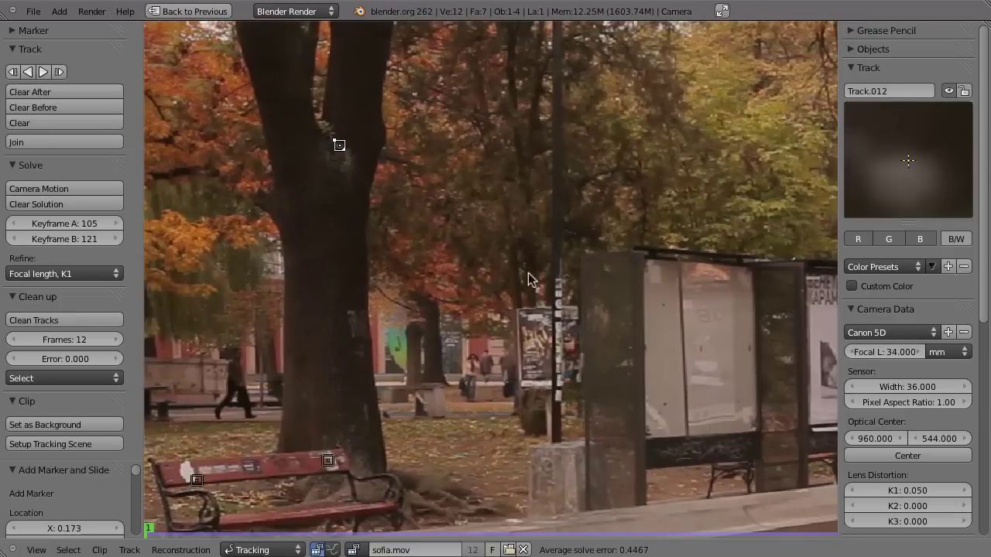
pyautogui.scroll(1, 621, 319)
pyautogui.scroll(1, 557, 289)
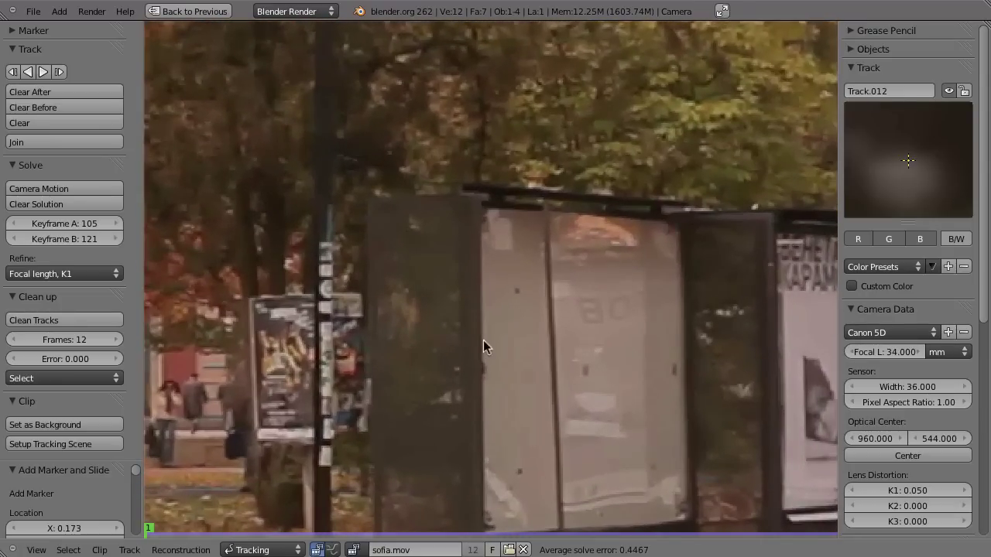
pyautogui.keyDown('ctrl'); pyautogui.click(511, 288); pyautogui.keyUp('ctrl')
pyautogui.scroll(-1, 506, 226)
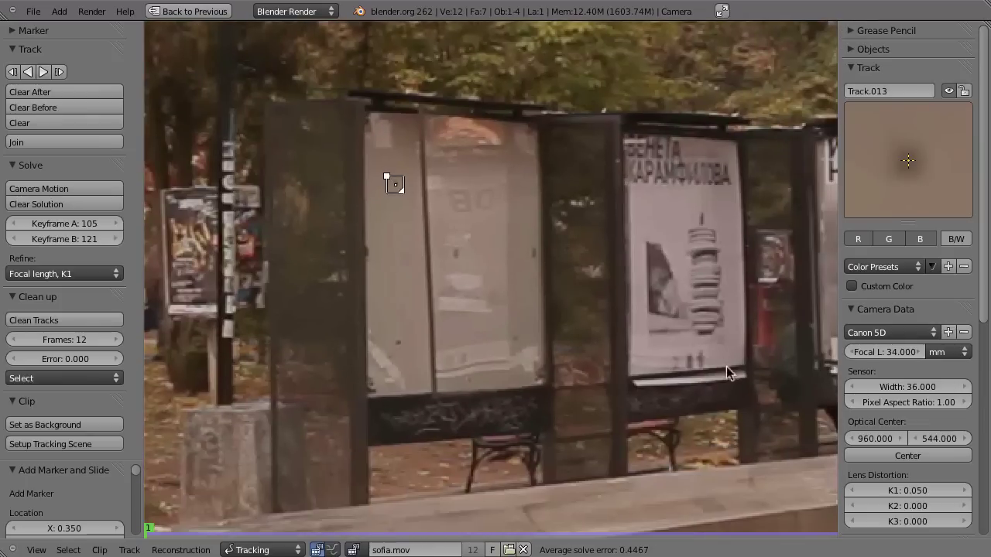
# Add markers at the bottoms of the posters, including a poster's bottom-right corner.
pyautogui.keyDown('ctrl'); pyautogui.click(686, 359); pyautogui.keyUp('ctrl')
pyautogui.moveTo(719, 349); pyautogui.dragTo(555, 281, button='middle')
pyautogui.scroll(1, 646, 326)
pyautogui.moveTo(646, 326); pyautogui.dragTo(518, 236, button='middle')
pyautogui.keyDown('ctrl'); pyautogui.click(562, 296); pyautogui.keyUp('ctrl')
pyautogui.scroll(-1, 592, 258)
pyautogui.moveTo(596, 271); pyautogui.dragTo(568, 285, button='middle')
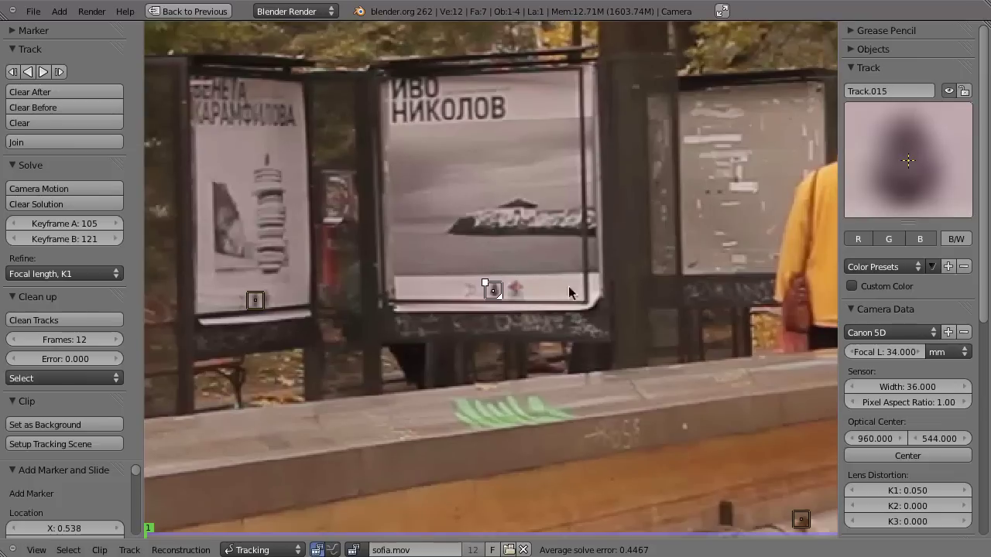
pyautogui.keyDown('ctrl'); pyautogui.click(586, 294); pyautogui.keyUp('ctrl')
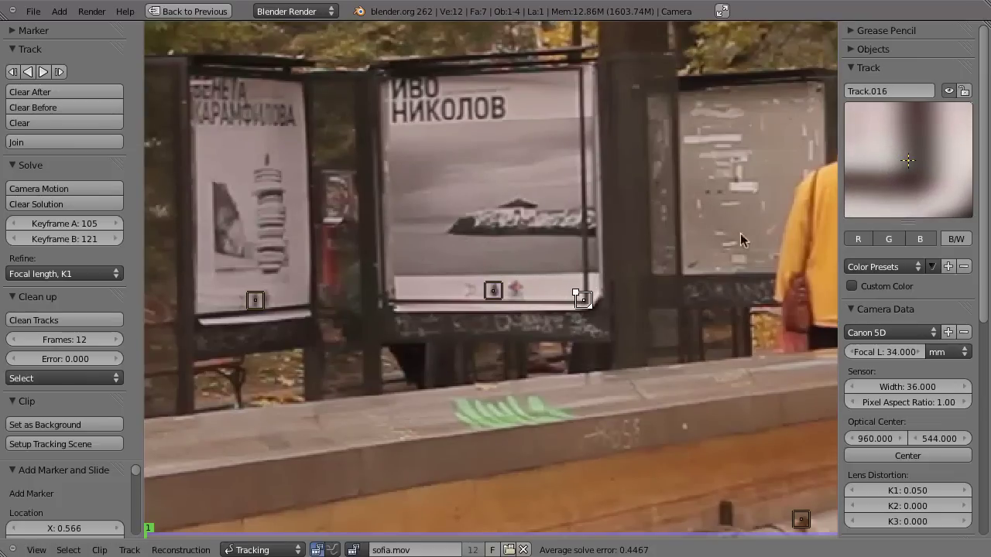
# Add markers on the top and front of the wall, then return to the full frame.
pyautogui.scroll(-3, 517, 339)
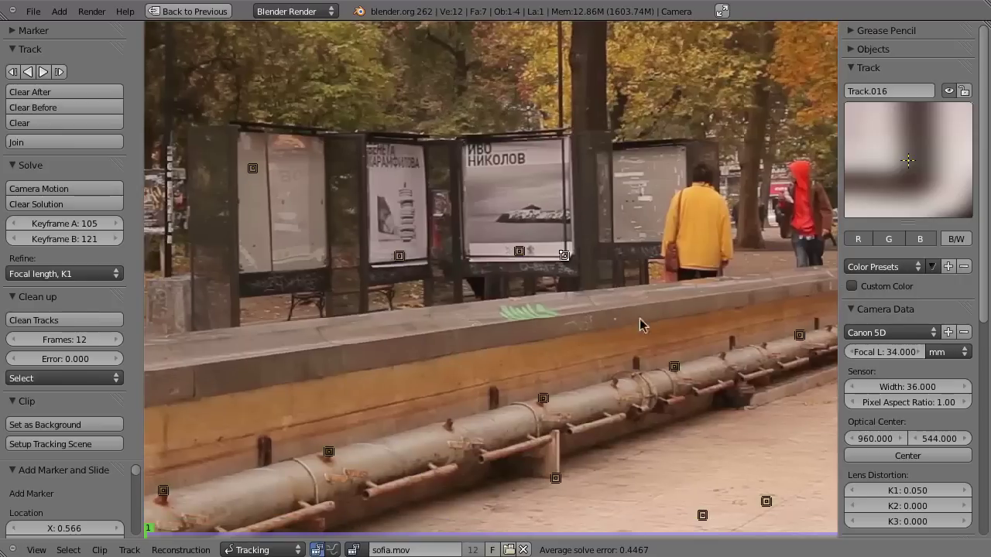
pyautogui.keyDown('ctrl'); pyautogui.click(613, 319); pyautogui.keyUp('ctrl')
pyautogui.scroll(3, 697, 307)
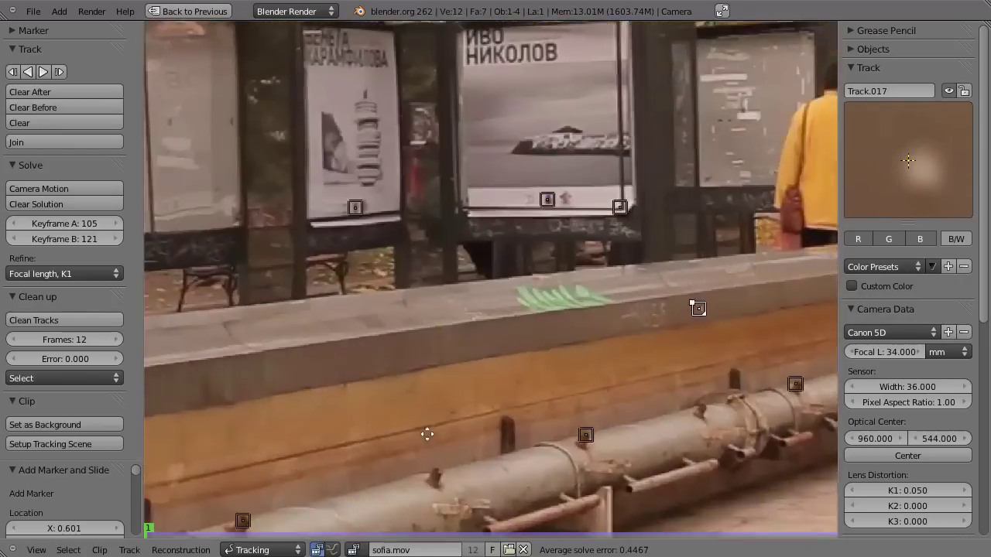
pyautogui.keyDown('ctrl'); pyautogui.hscroll(-3, 674, 311); pyautogui.keyUp('ctrl')
pyautogui.keyDown('ctrl'); pyautogui.hscroll(-2, 658, 348); pyautogui.keyUp('ctrl')
pyautogui.keyDown('ctrl'); pyautogui.hscroll(-2, 696, 340); pyautogui.keyUp('ctrl')
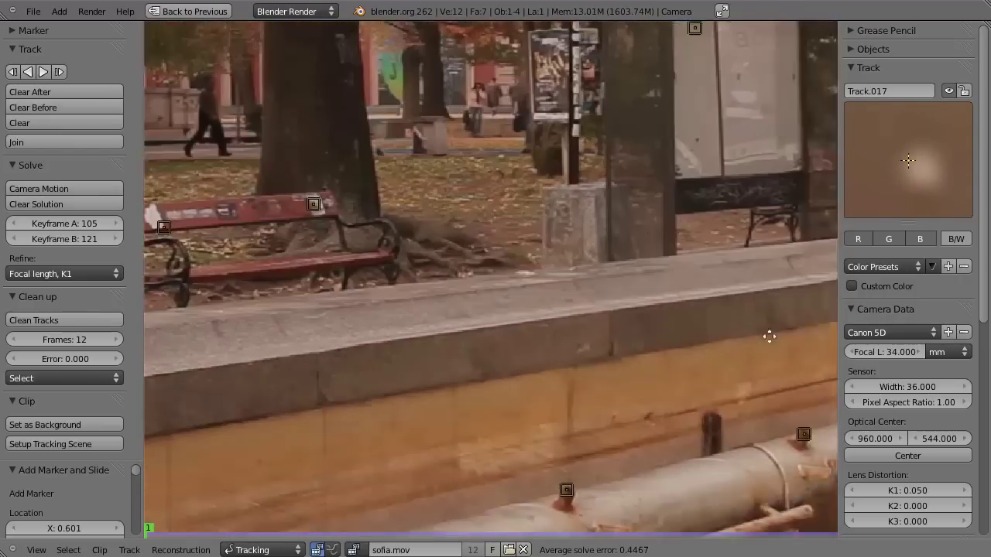
pyautogui.keyDown('ctrl'); pyautogui.hscroll(-2, 542, 345); pyautogui.keyUp('ctrl')
pyautogui.keyDown('ctrl'); pyautogui.hscroll(-2, 577, 344); pyautogui.keyUp('ctrl')
pyautogui.scroll(2, 577, 350)
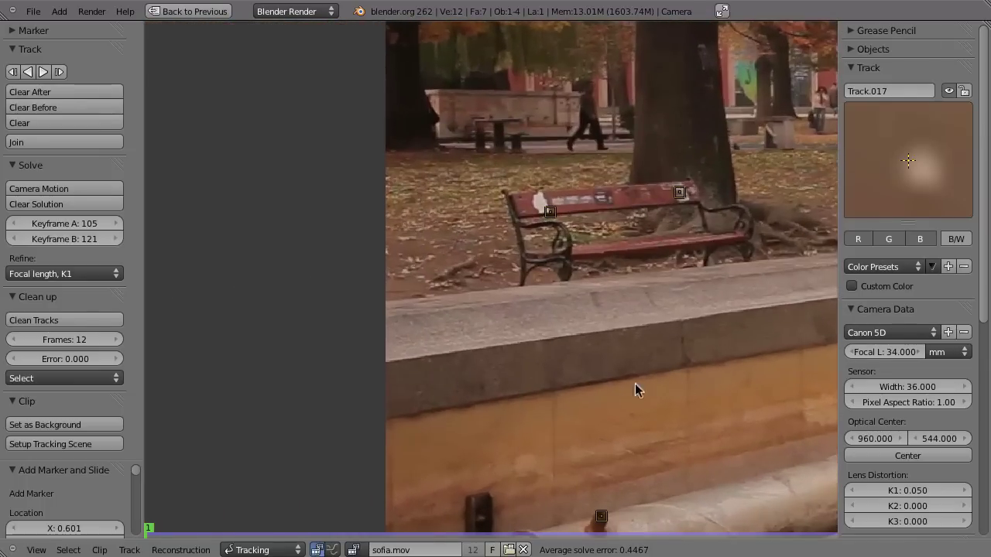
pyautogui.keyDown('ctrl'); pyautogui.click(695, 364); pyautogui.keyUp('ctrl')
pyautogui.scroll(-2, 686, 361)
pyautogui.keyDown('ctrl'); pyautogui.hscroll(-2, 686, 361); pyautogui.keyUp('ctrl')
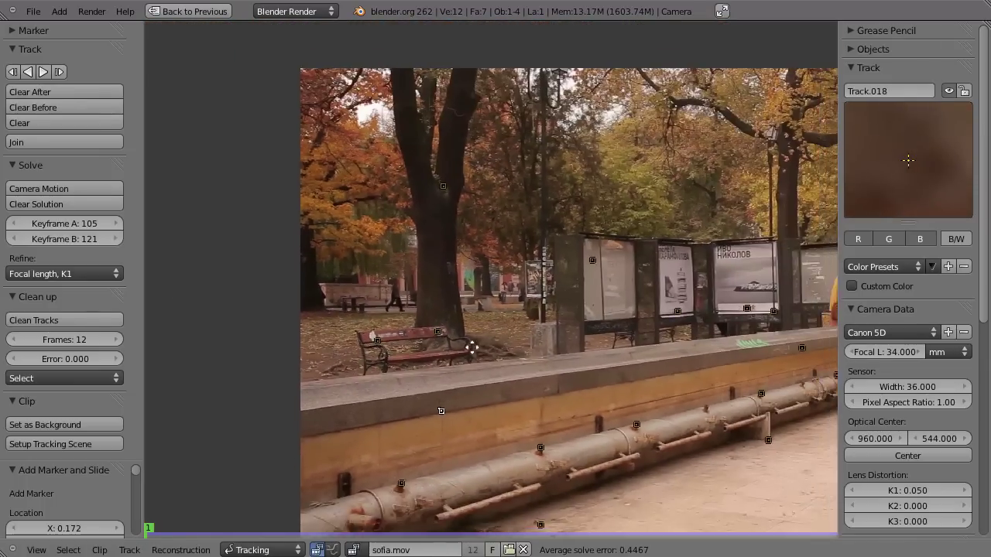
pyautogui.scroll(-1, 472, 347)
pyautogui.scroll(-1, 503, 363)
pyautogui.moveTo(543, 383); pyautogui.dragTo(495, 366, button='middle')
# Track all markers forward and show their motion curves in the graph view.
pyautogui.press('a')
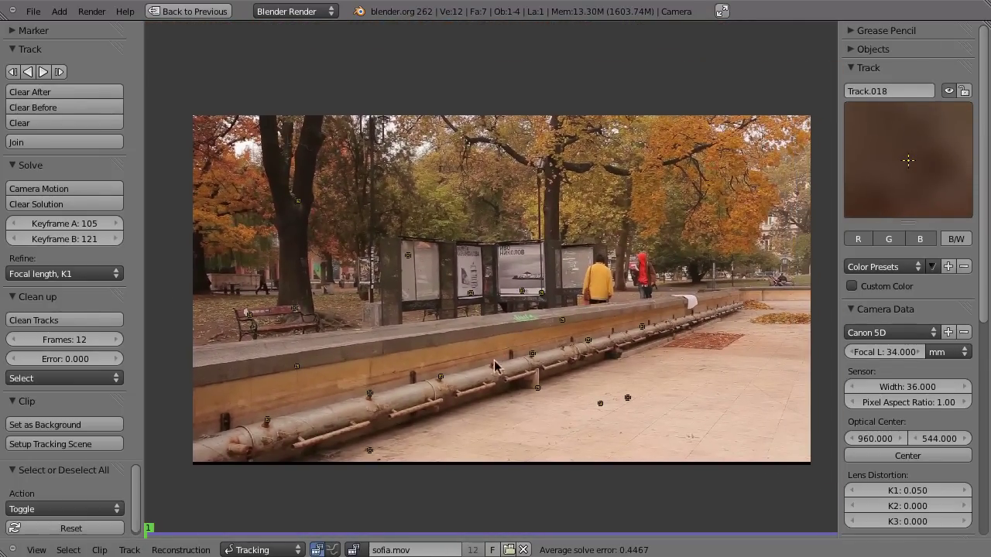
pyautogui.press('a')
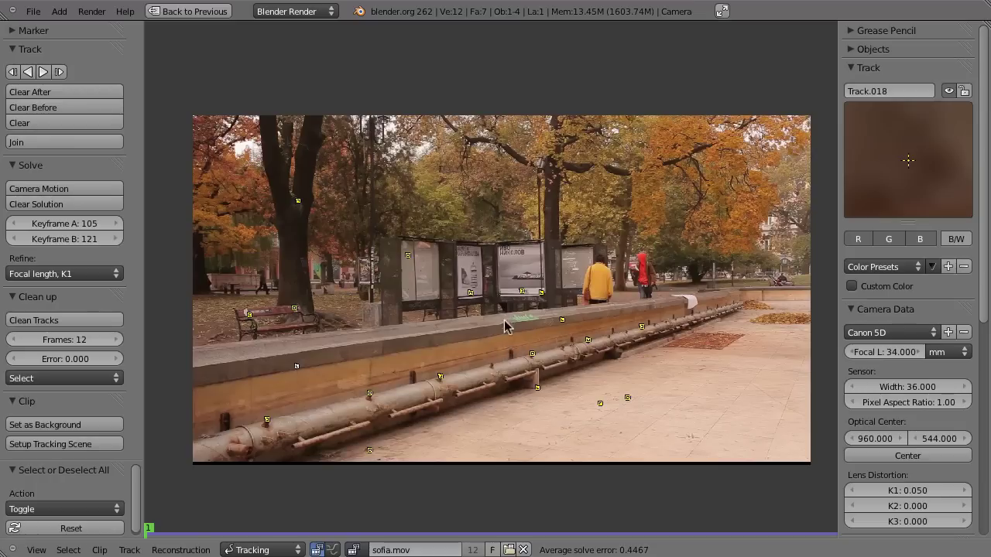
pyautogui.hotkey('ctrl', 't')
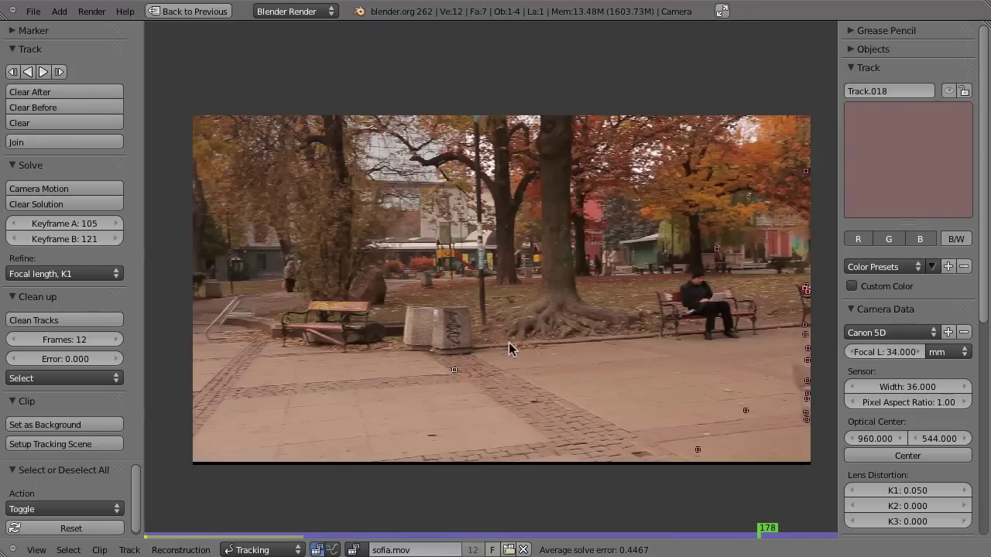
pyautogui.moveTo(757, 534); pyautogui.dragTo(570, 534)
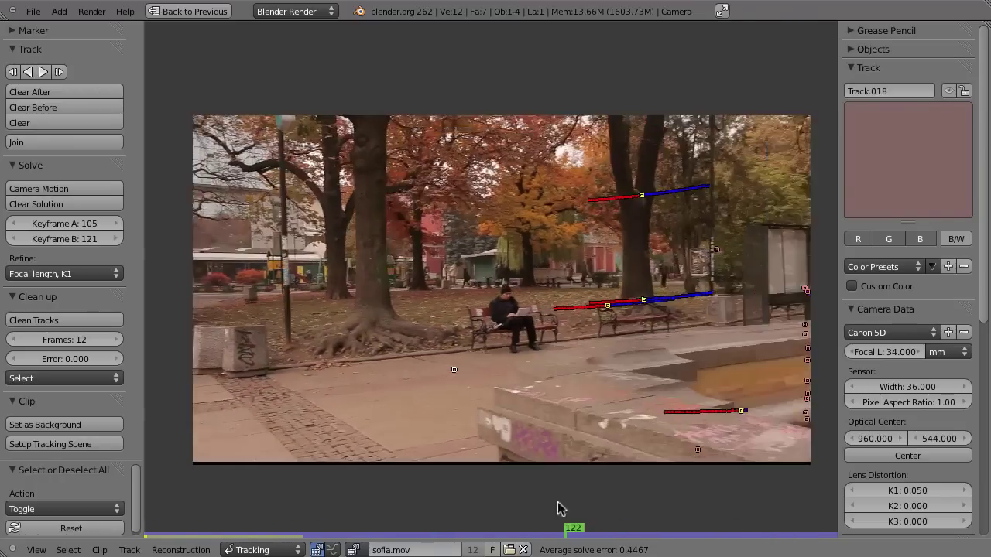
pyautogui.hotkey('ctrl', 'Tab')
pyautogui.keyDown('ctrl'); pyautogui.moveTo(521, 120); pyautogui.dragTo(433, 116, button='middle'); pyautogui.keyUp('ctrl')
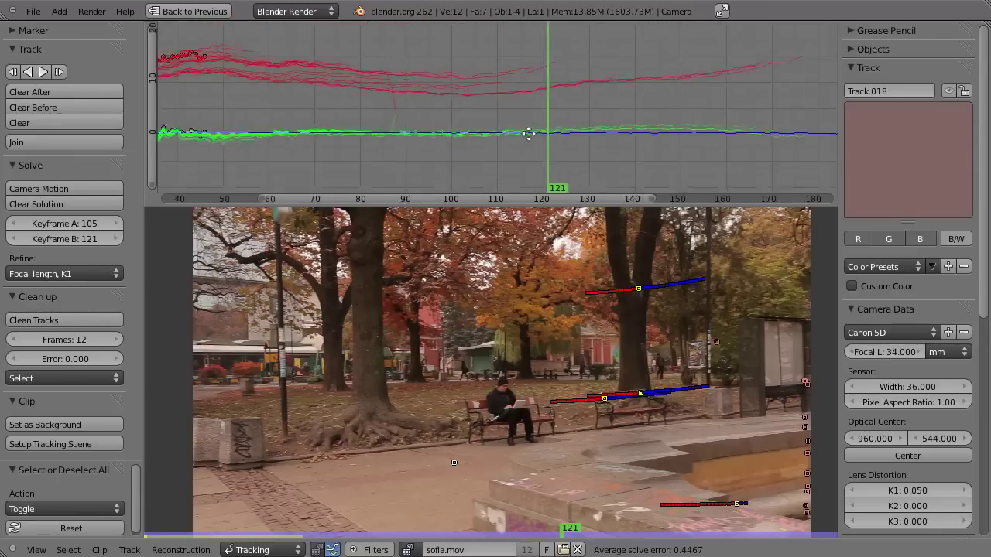
pyautogui.keyDown('ctrl'); pyautogui.moveTo(296, 120); pyautogui.dragTo(398, 95, button='middle'); pyautogui.keyUp('ctrl')
# Inspect a red track curve across frames 32 to 36, returning to frame 32.
pyautogui.click(289, 98)
pyautogui.moveTo(289, 98); pyautogui.dragTo(320, 97)
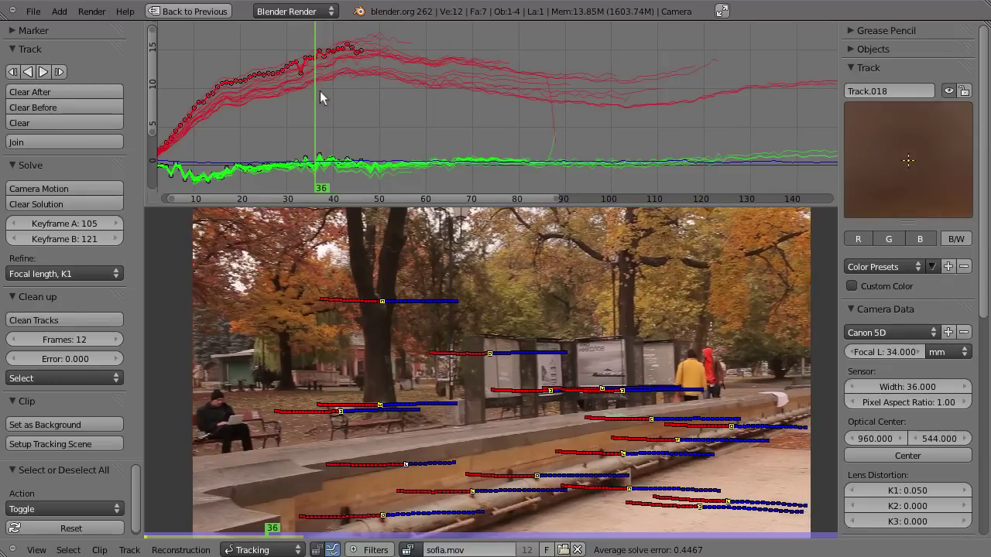
pyautogui.scroll(2, 426, 458)
pyautogui.scroll(2, 427, 457)
pyautogui.scroll(2, 420, 486)
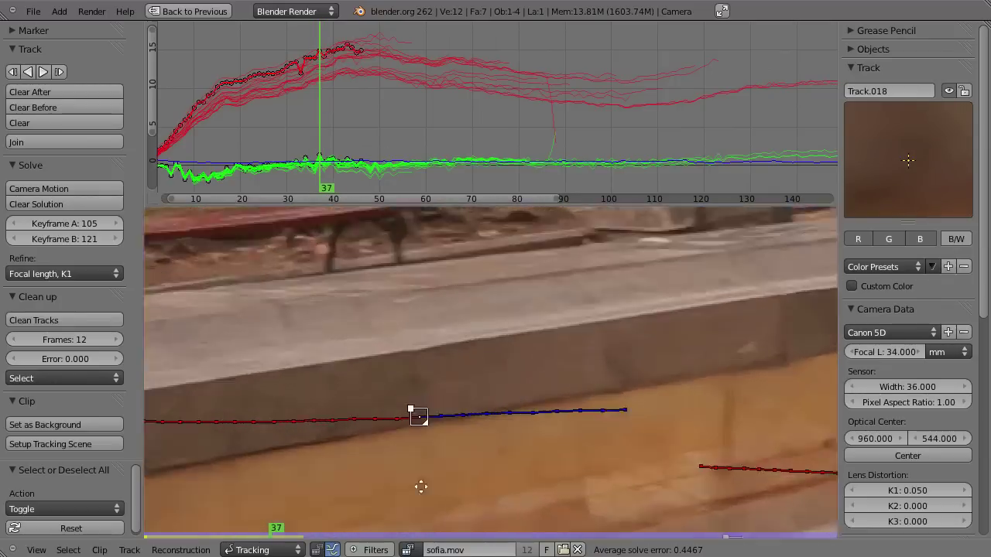
pyautogui.scroll(2, 376, 400)
pyautogui.click(288, 132)
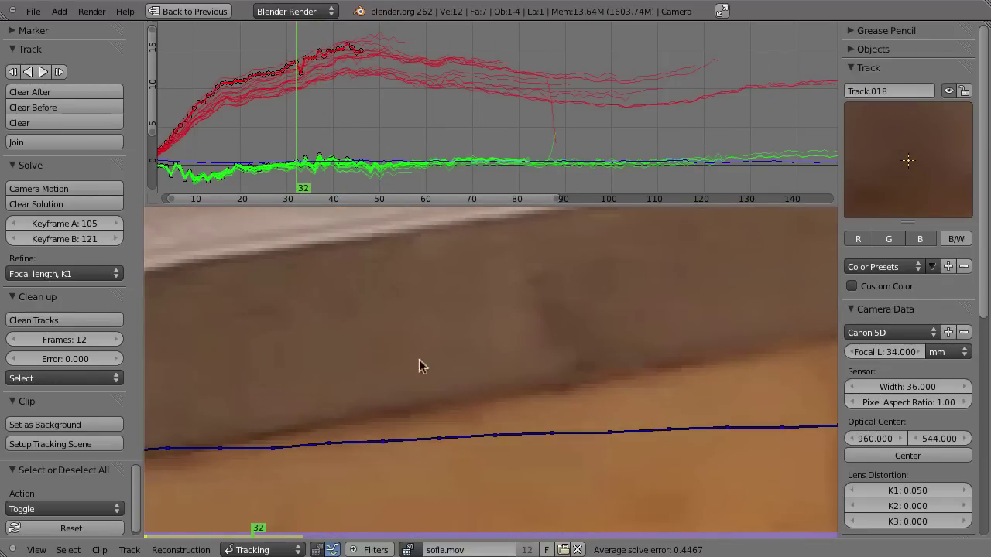
# Lock the view on one marker, fit all curves with Home, and check up to frame 86.
pyautogui.click(314, 452)
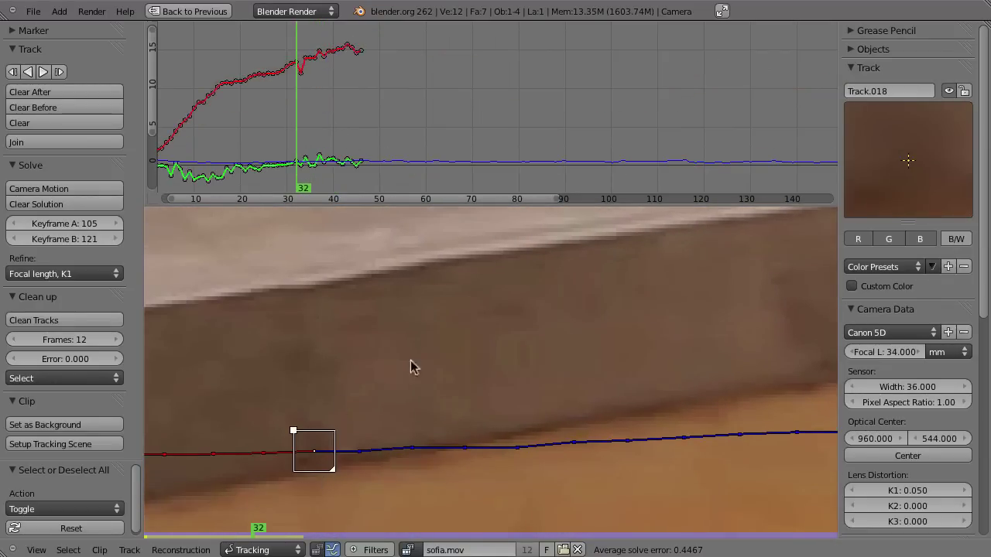
pyautogui.press('l')
pyautogui.moveTo(287, 115); pyautogui.dragTo(314, 122)
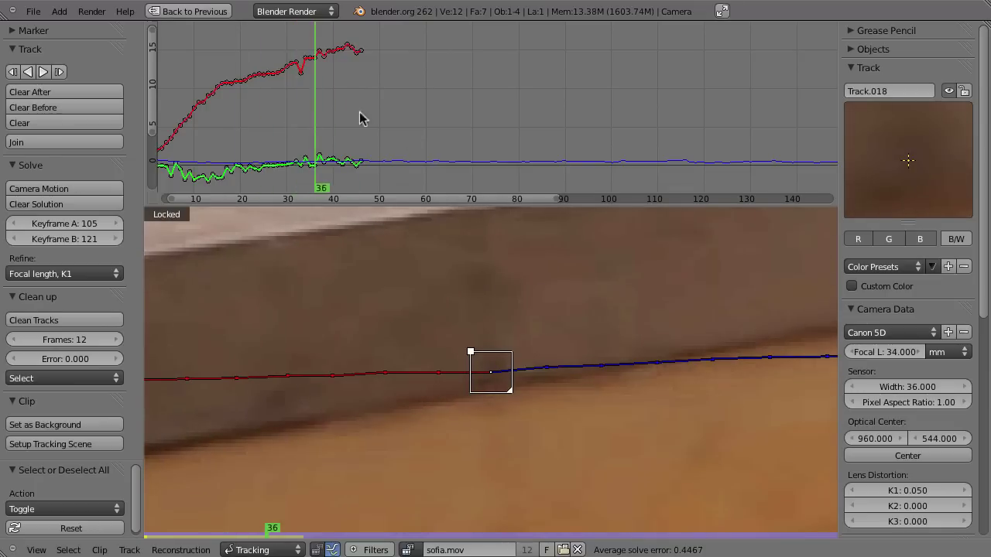
pyautogui.press('Home')
pyautogui.moveTo(509, 136); pyautogui.dragTo(501, 137)
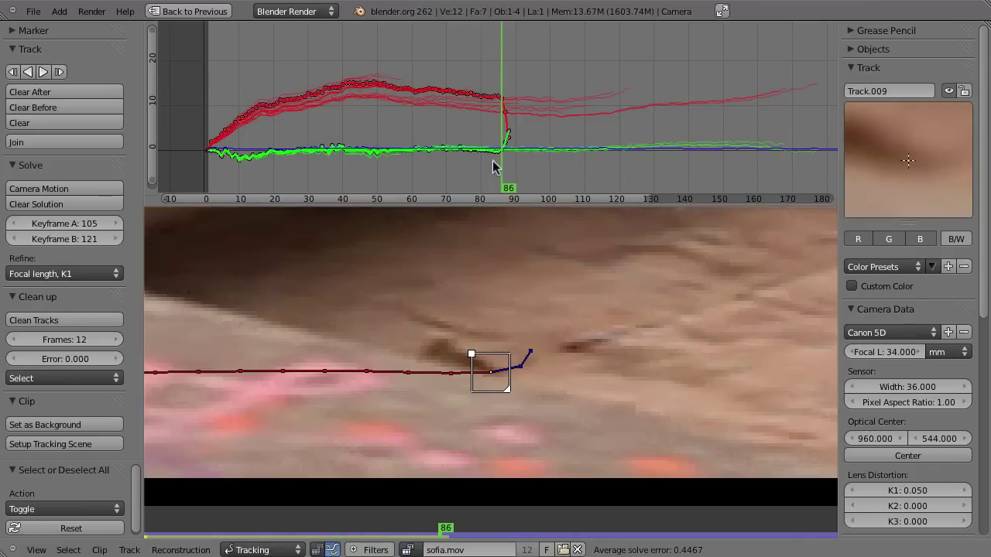
# Inspect the jump around frame 88 and select Track.009 to check its curve.
pyautogui.moveTo(493, 166); pyautogui.dragTo(505, 172)
pyautogui.press('Left')
pyautogui.press('Left')
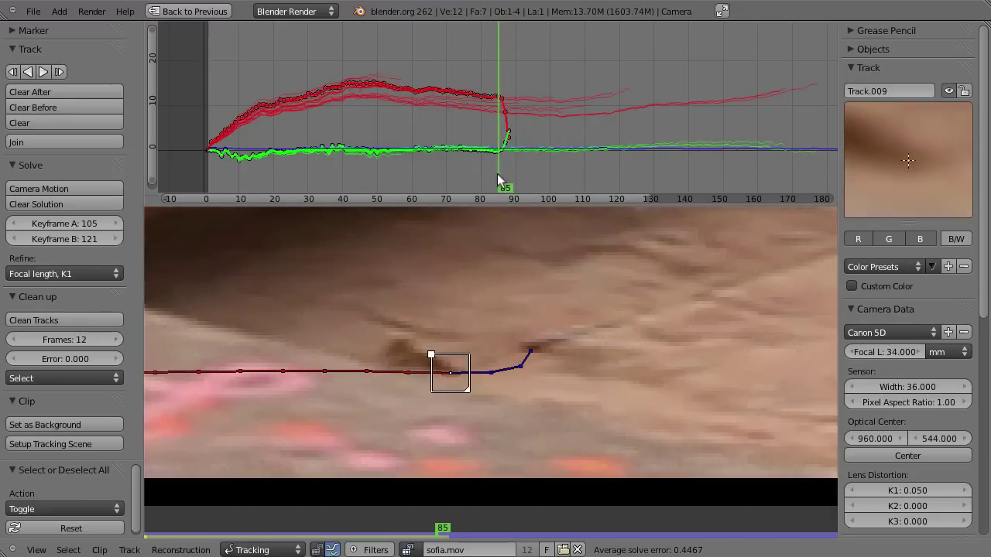
pyautogui.press('Left')
pyautogui.press('Left')
pyautogui.click(367, 387)
pyautogui.scroll(-1, 418, 383)
pyautogui.scroll(-1, 448, 325)
pyautogui.scroll(-2, 506, 361)
# Select all tracks and lock them against changes with Ctrl+L.
pyautogui.press('a')
pyautogui.press('a')
pyautogui.scroll(-4, 511, 154)
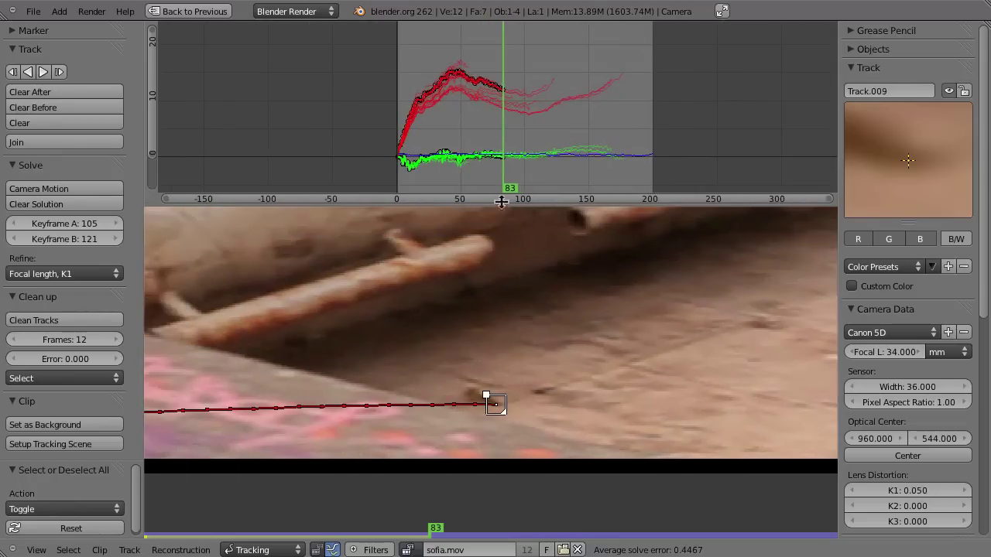
pyautogui.scroll(3, 557, 137)
pyautogui.scroll(1, 541, 155)
pyautogui.hotkey('ctrl', 'l')
# Review the tracks at frames 146, 82 and 68, then deselect and return to frame 1.
pyautogui.scroll(-3, 655, 332)
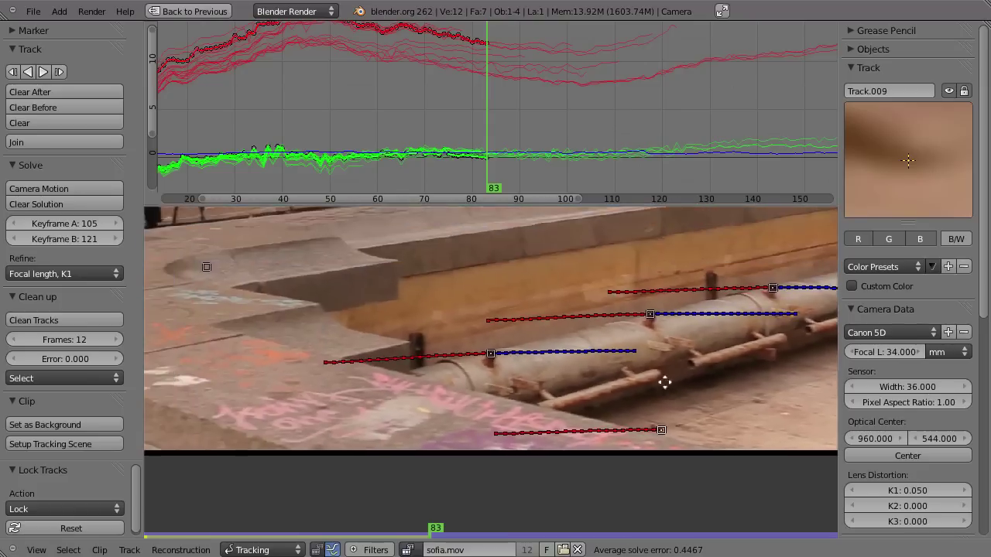
pyautogui.moveTo(462, 108); pyautogui.dragTo(809, 123)
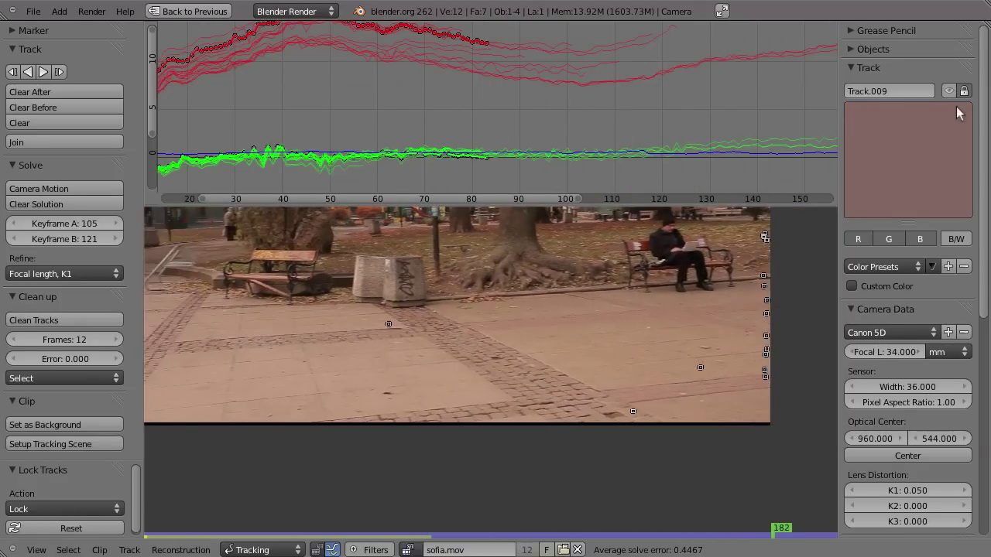
pyautogui.moveTo(562, 148)
pyautogui.mouseDown()
pyautogui.moveTo(464, 178)
pyautogui.moveTo(416, 178)
pyautogui.mouseUp()
pyautogui.moveTo(570, 265)
pyautogui.mouseDown(button='middle')
pyautogui.moveTo(667, 402)
pyautogui.moveTo(717, 348)
pyautogui.mouseUp(button='middle')
pyautogui.moveTo(750, 420)
pyautogui.mouseDown(button='middle')
pyautogui.moveTo(646, 420)
pyautogui.moveTo(629, 367)
pyautogui.mouseUp(button='middle')
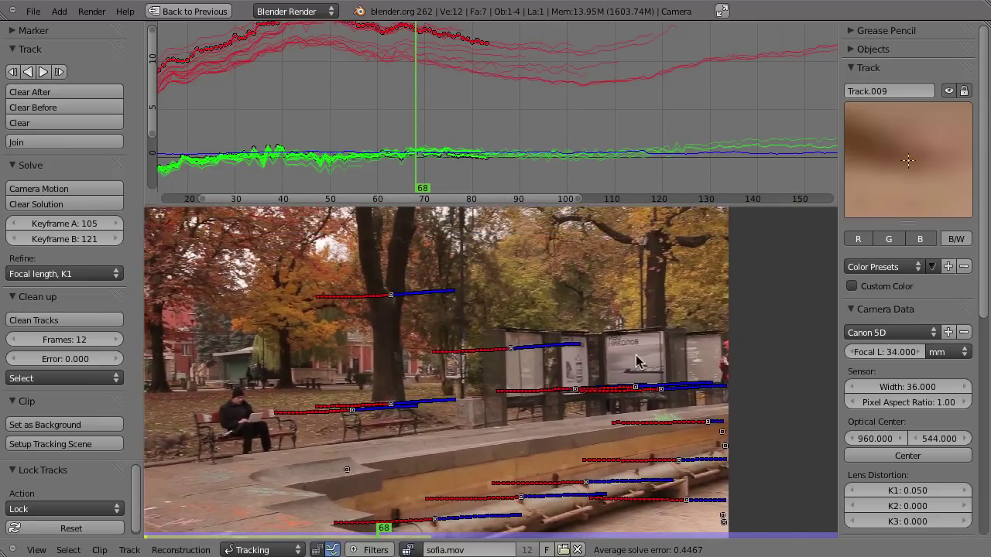
pyautogui.press('a')
pyautogui.hotkey('shift', 'Left')
# Add markers on the НИКОЛОВ billboard and the right billboard stand.
pyautogui.moveTo(572, 348); pyautogui.dragTo(611, 356, button='middle')
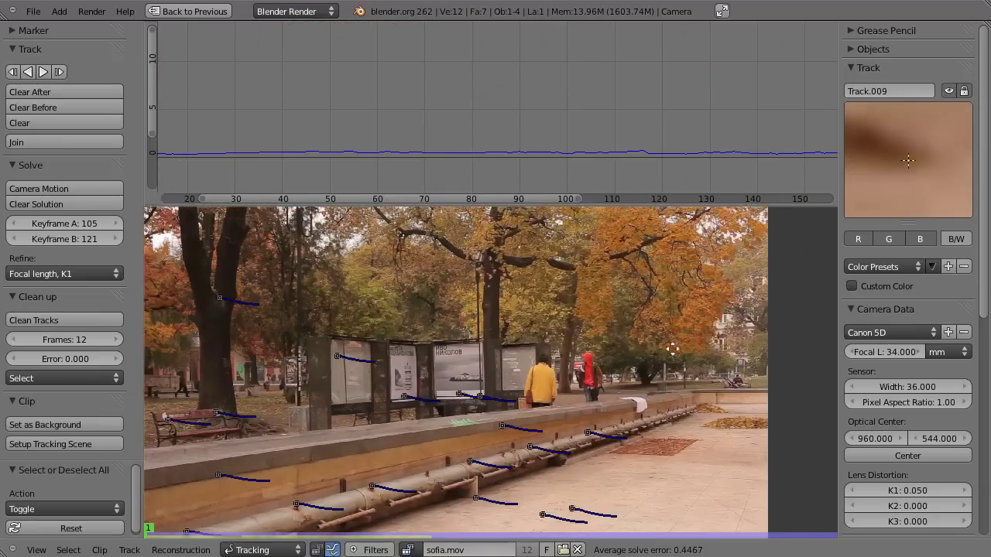
pyautogui.scroll(2, 542, 433)
pyautogui.scroll(2, 512, 492)
pyautogui.keyDown('ctrl'); pyautogui.moveTo(582, 336); pyautogui.dragTo(580, 339); pyautogui.keyUp('ctrl')
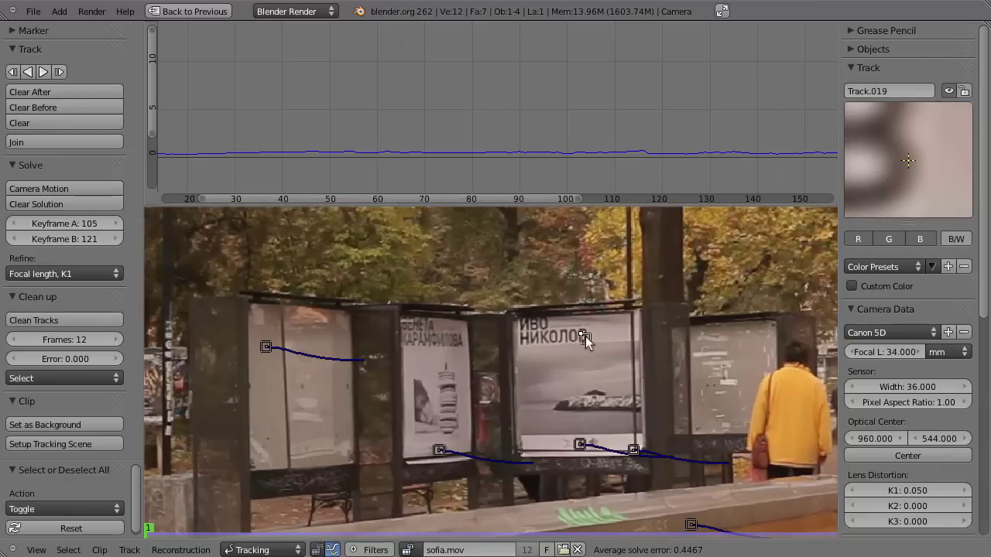
pyautogui.moveTo(537, 397)
pyautogui.mouseDown(button='middle')
pyautogui.moveTo(682, 373)
pyautogui.moveTo(588, 400)
pyautogui.mouseUp(button='middle')
pyautogui.moveTo(588, 400)
pyautogui.keyDown('ctrl'); pyautogui.mouseDown()
pyautogui.moveTo(636, 317)
pyautogui.moveTo(467, 360)
pyautogui.mouseUp(); pyautogui.keyUp('ctrl')
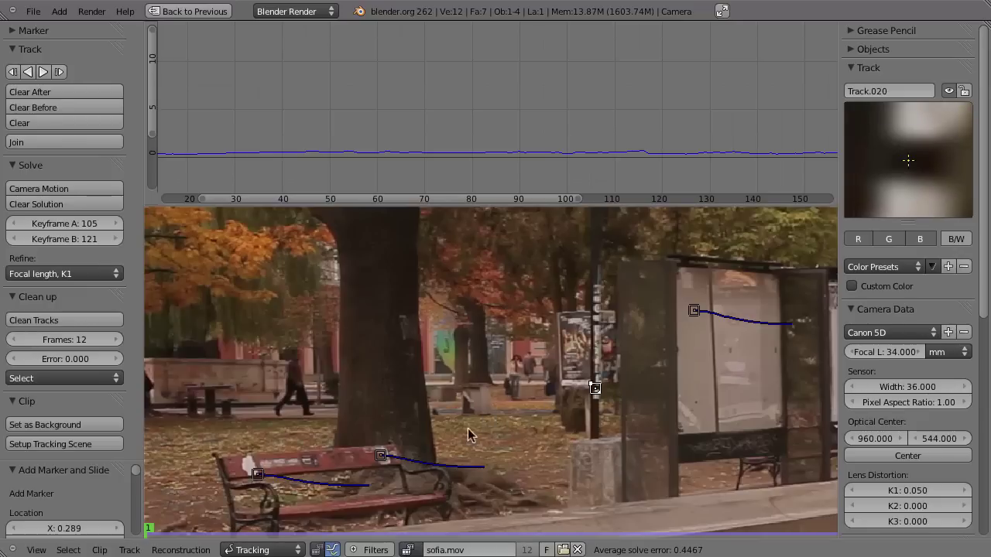
# Add markers on the ground behind the bench, the distant picnic table and the tree trunk.
pyautogui.moveTo(472, 431); pyautogui.dragTo(534, 381, button='middle')
pyautogui.keyDown('ctrl'); pyautogui.moveTo(522, 358); pyautogui.dragTo(540, 403); pyautogui.keyUp('ctrl')
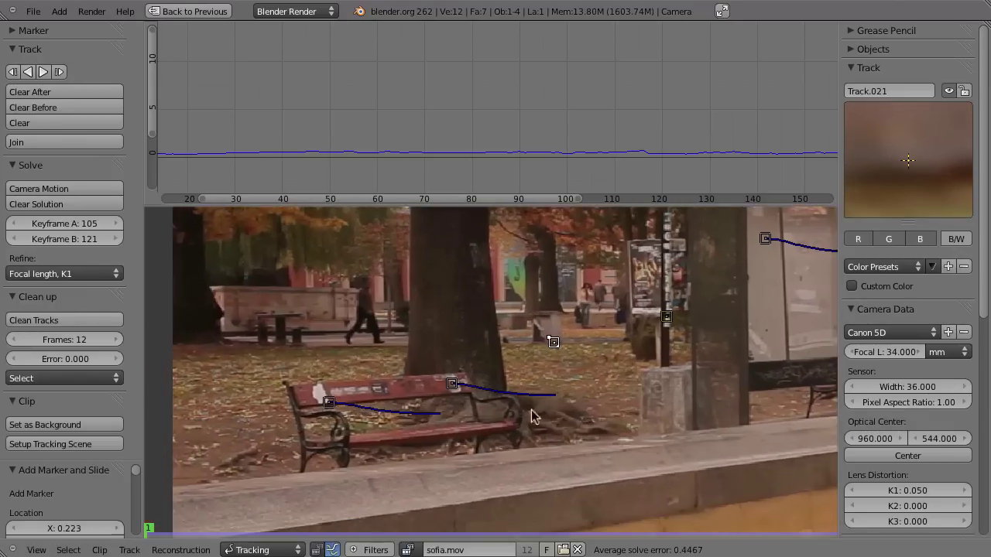
pyautogui.moveTo(531, 415); pyautogui.dragTo(739, 419, button='middle')
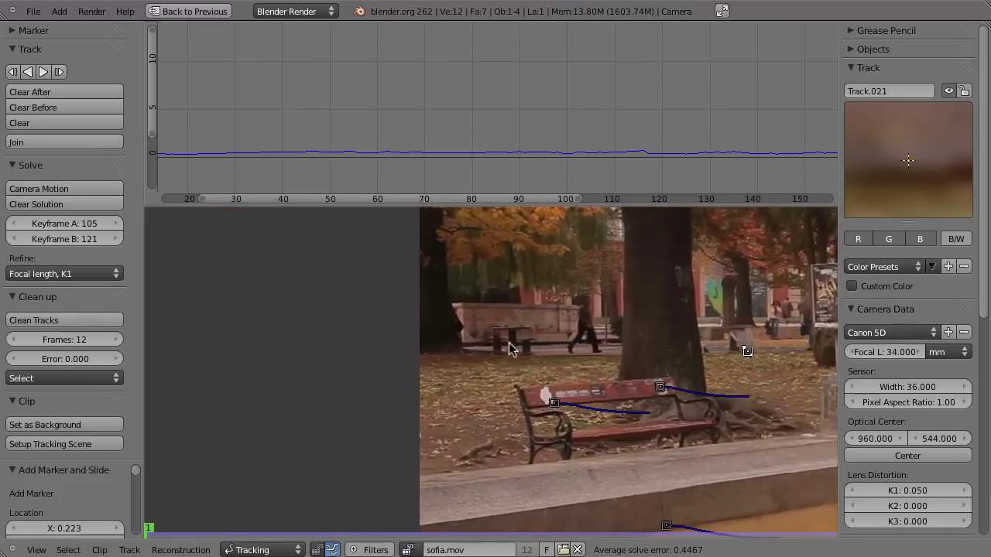
pyautogui.keyDown('ctrl'); pyautogui.moveTo(495, 334); pyautogui.dragTo(491, 328); pyautogui.keyUp('ctrl')
pyautogui.scroll(1, 499, 349)
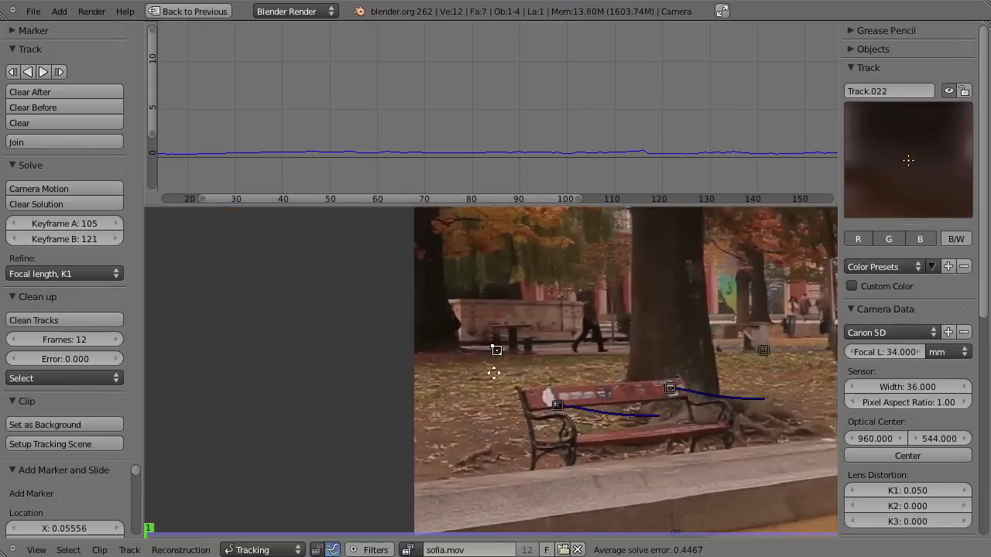
pyautogui.scroll(1, 499, 350)
pyautogui.moveTo(503, 366); pyautogui.dragTo(487, 421, button='middle')
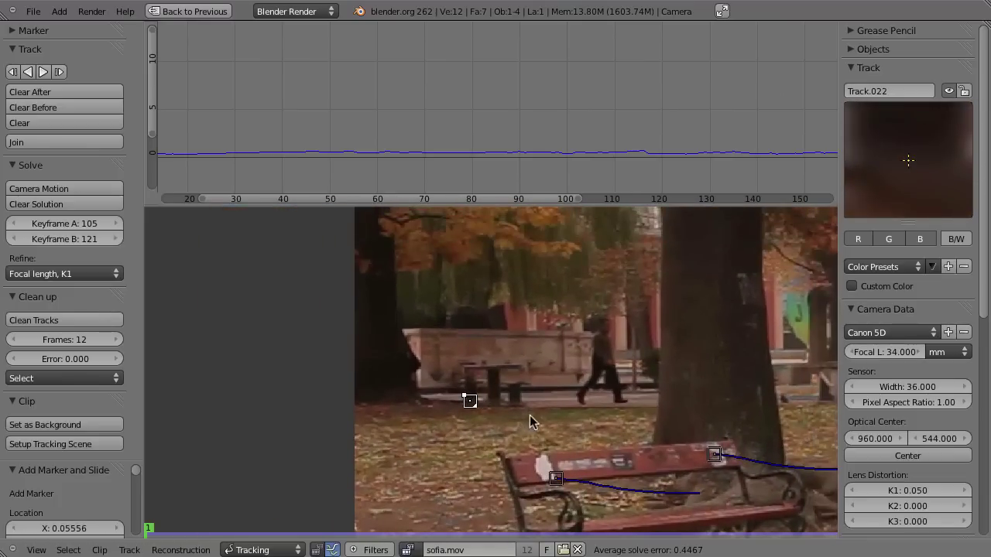
pyautogui.scroll(-1, 529, 415)
pyautogui.moveTo(564, 376); pyautogui.dragTo(487, 400, button='middle')
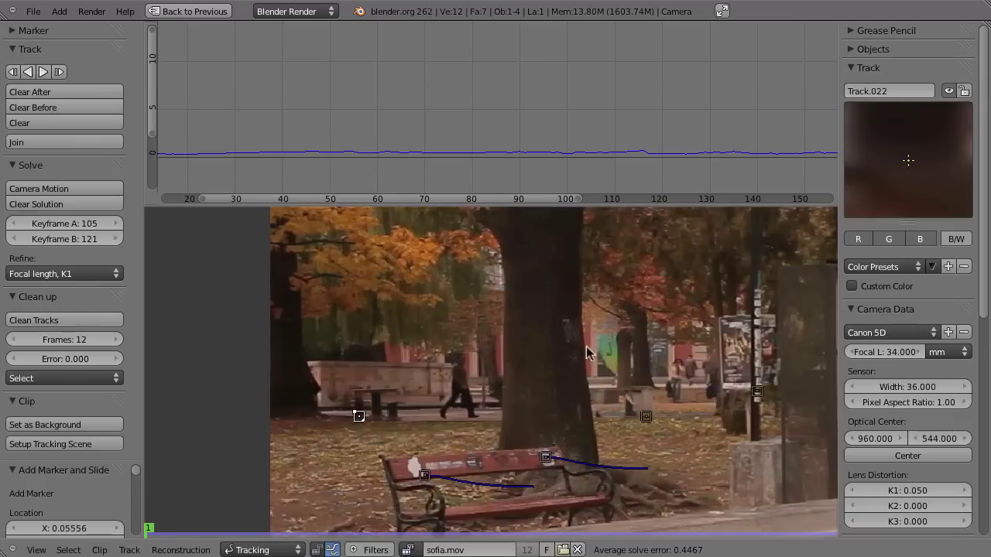
pyautogui.keyDown('ctrl'); pyautogui.click(563, 322); pyautogui.keyUp('ctrl')
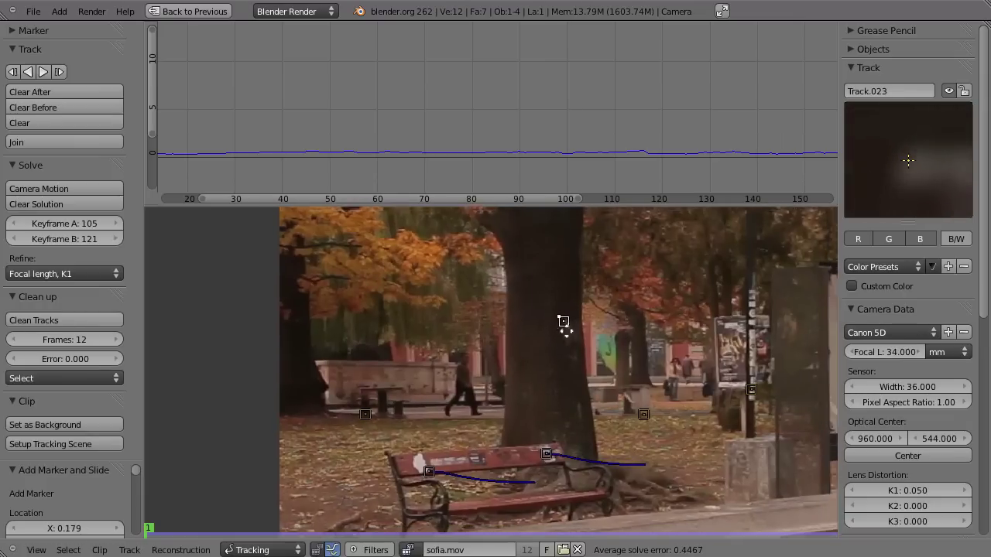
# Track the new markers forward through the clip, review them and select all tracks.
pyautogui.hotkey('ctrl', 't')
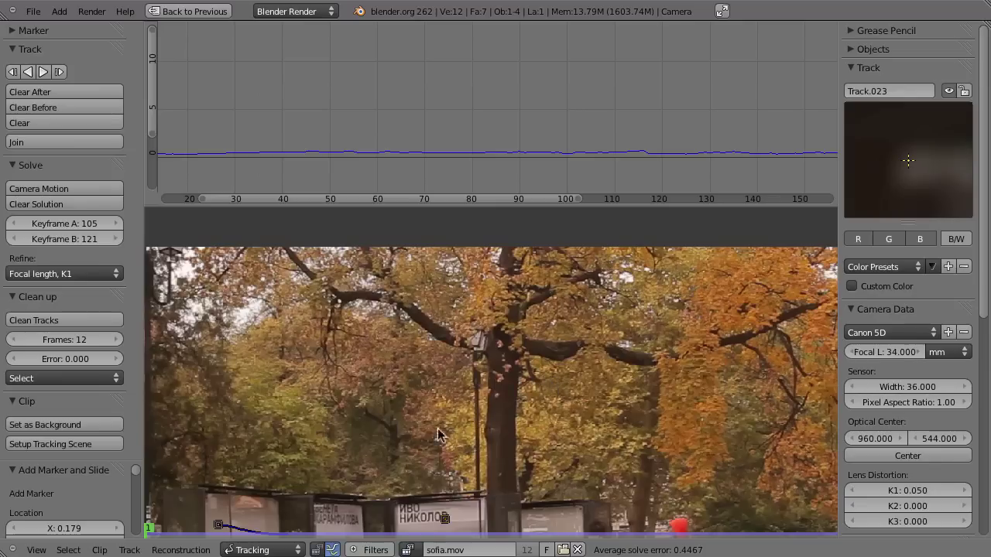
pyautogui.moveTo(674, 382)
pyautogui.mouseDown(button='middle')
pyautogui.moveTo(475, 297)
pyautogui.moveTo(681, 382)
pyautogui.moveTo(602, 347)
pyautogui.moveTo(746, 287)
pyautogui.mouseUp(button='middle')
pyautogui.moveTo(568, 392)
pyautogui.mouseDown(button='middle')
pyautogui.moveTo(752, 404)
pyautogui.moveTo(490, 430)
pyautogui.mouseUp(button='middle')
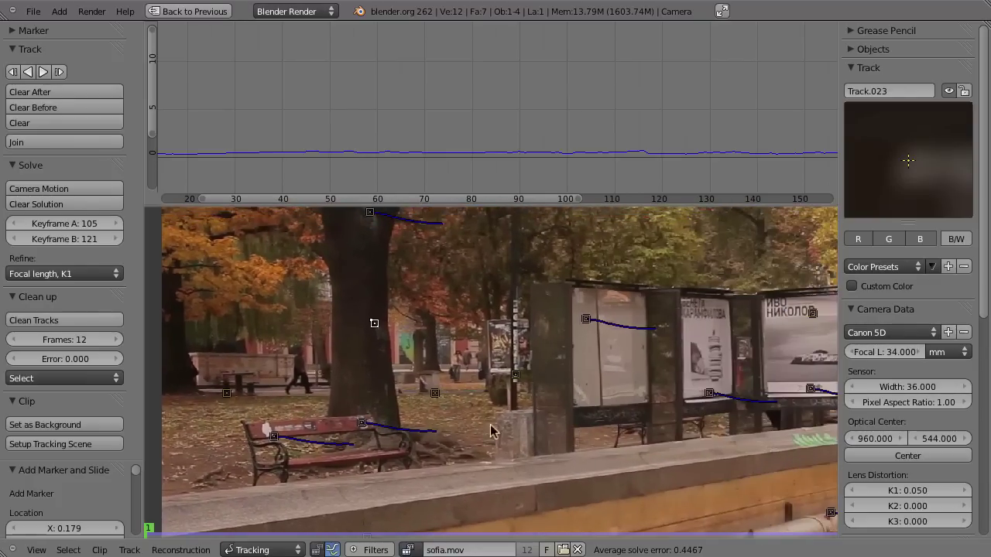
pyautogui.press('a')
pyautogui.scroll(-2, 403, 379)
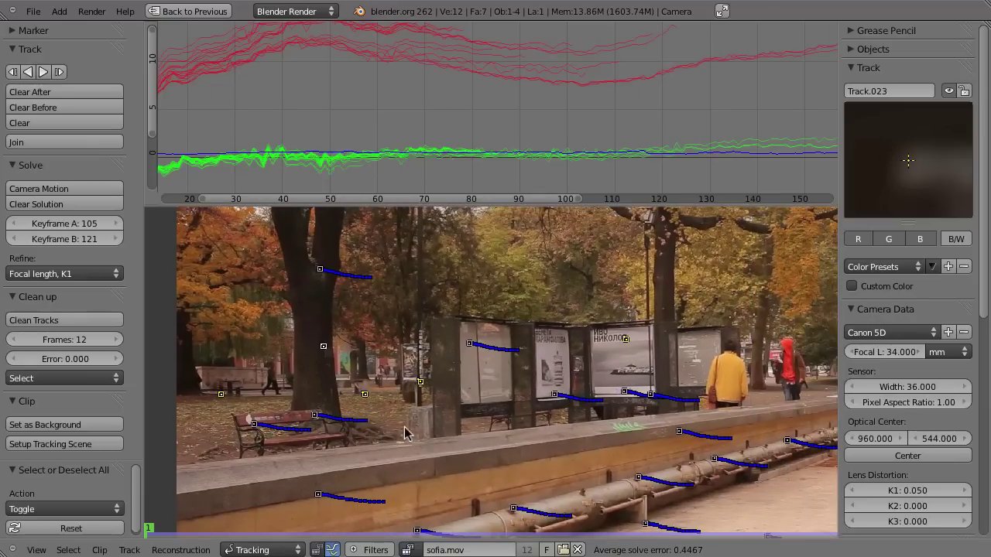
# Review the full frame range, then lock all the existing tracks.
pyautogui.hotkey('alt', 'a')
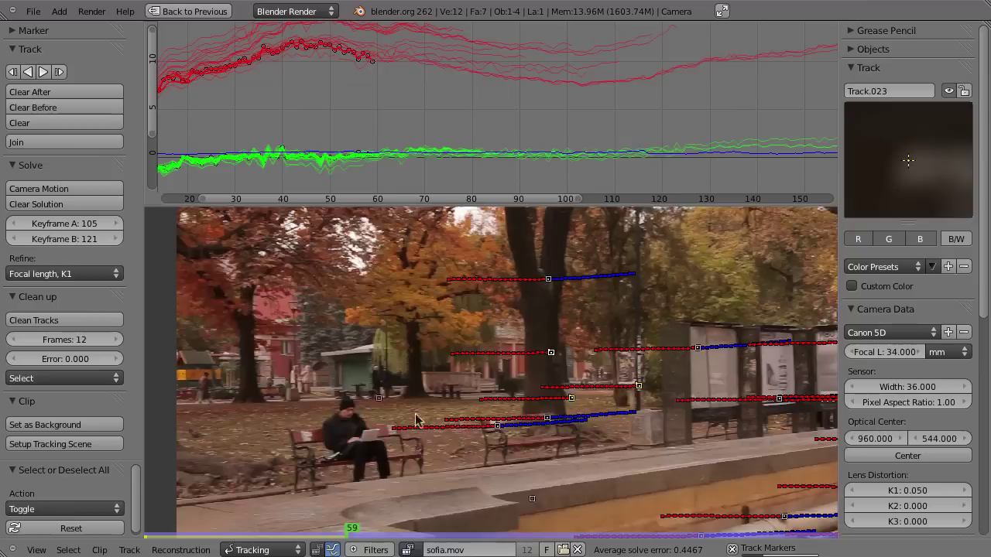
pyautogui.scroll(-5, 725, 121)
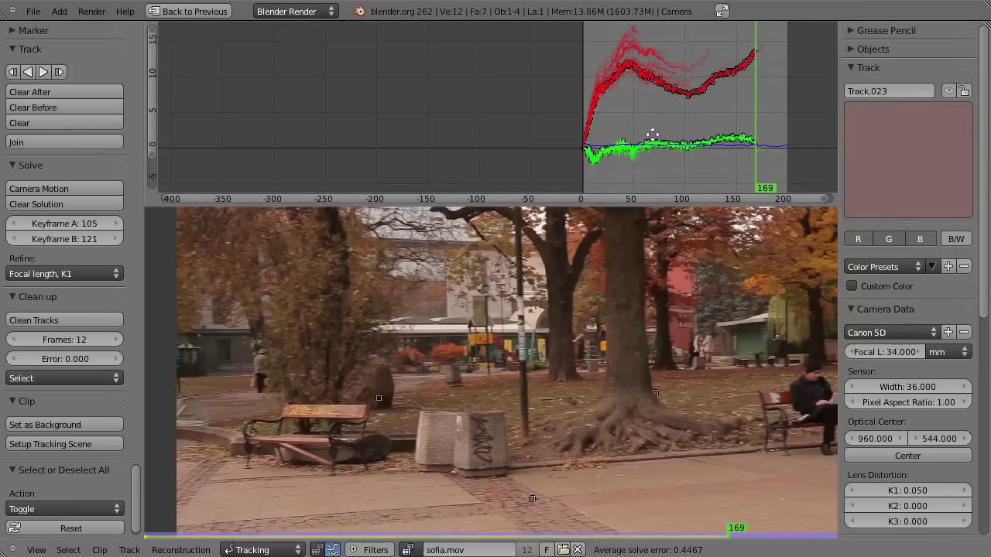
pyautogui.moveTo(725, 122); pyautogui.dragTo(634, 133, button='middle')
pyautogui.moveTo(457, 168); pyautogui.dragTo(507, 169)
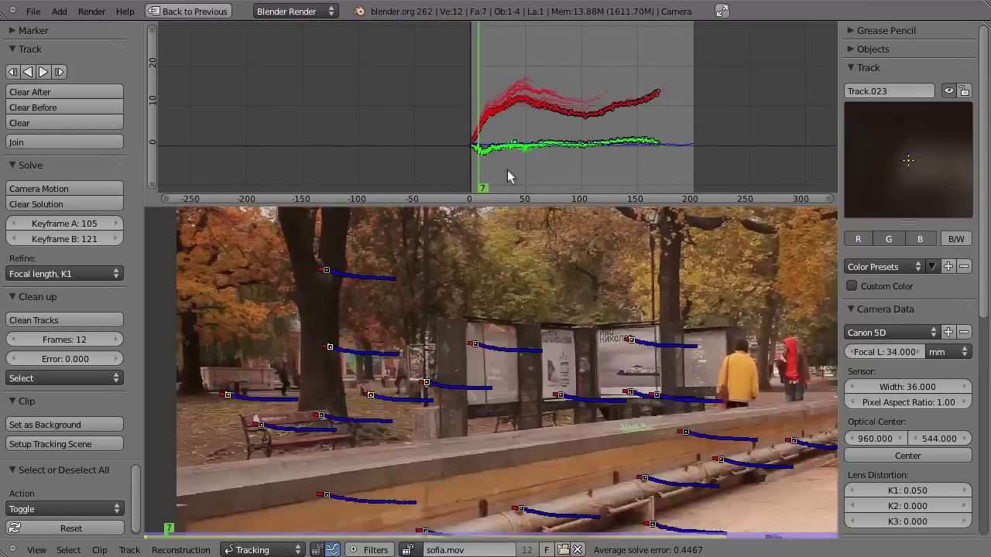
pyautogui.hotkey('ctrl', 'l')
# Add marker Track.024 on the fountain step corner at frame 58.
pyautogui.hotkey('alt', 'a')
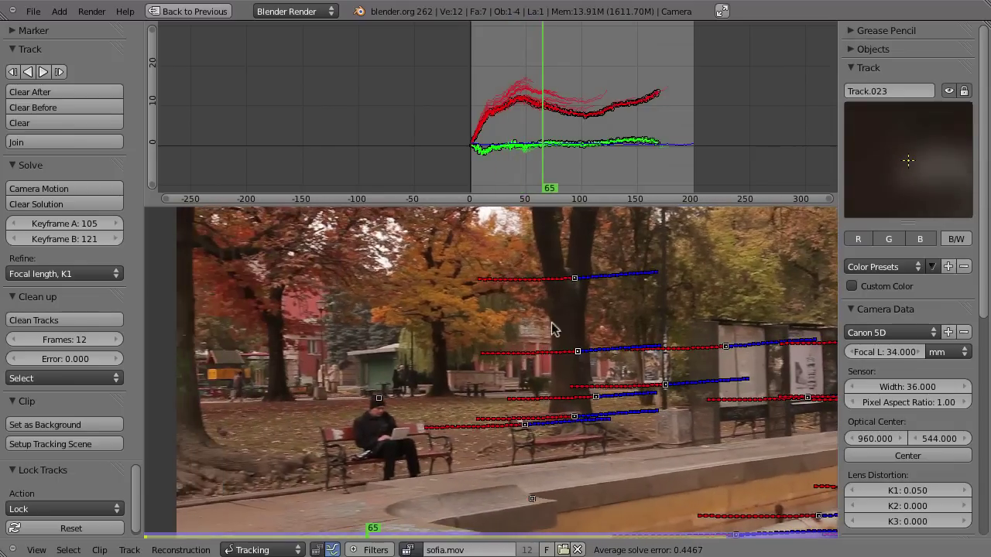
pyautogui.moveTo(522, 203)
pyautogui.mouseDown()
pyautogui.moveTo(523, 142)
pyautogui.moveTo(453, 147)
pyautogui.moveTo(534, 155)
pyautogui.mouseUp()
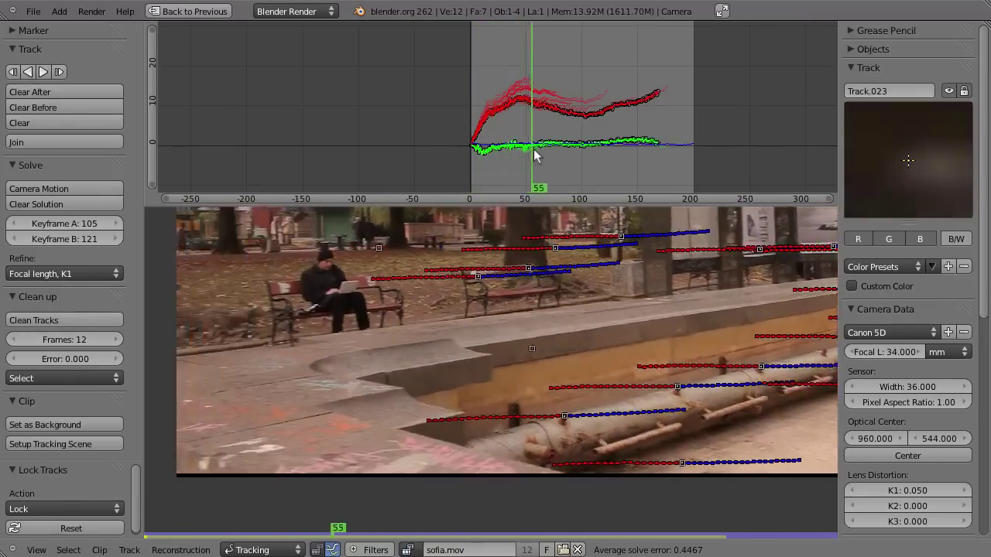
pyautogui.moveTo(350, 446); pyautogui.dragTo(368, 436, button='middle')
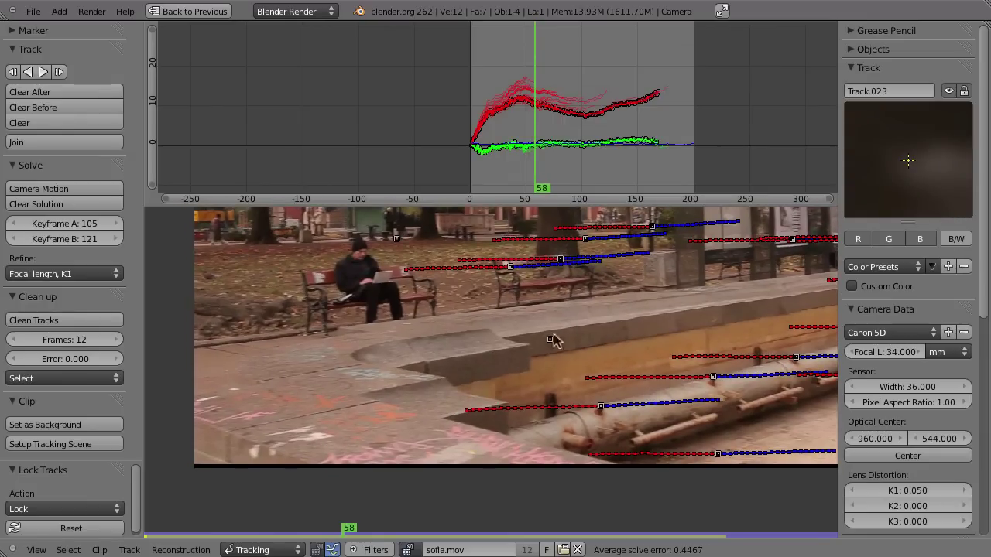
pyautogui.keyDown('ctrl'); pyautogui.click(528, 344); pyautogui.keyUp('ctrl')
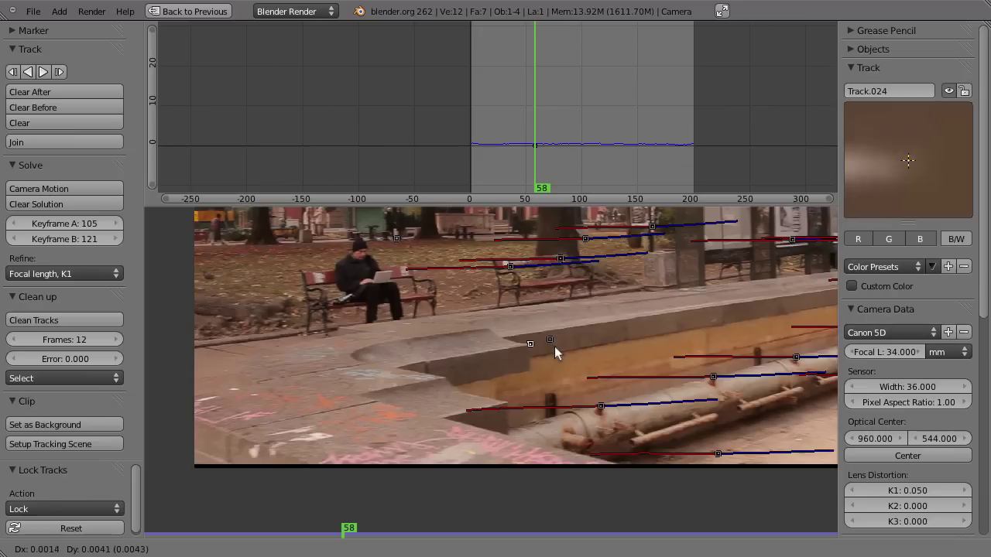
# Track the fountain step marker backwards to frame 6 and check it around frame 49.
pyautogui.hotkey('ctrl', 'shift', 't')
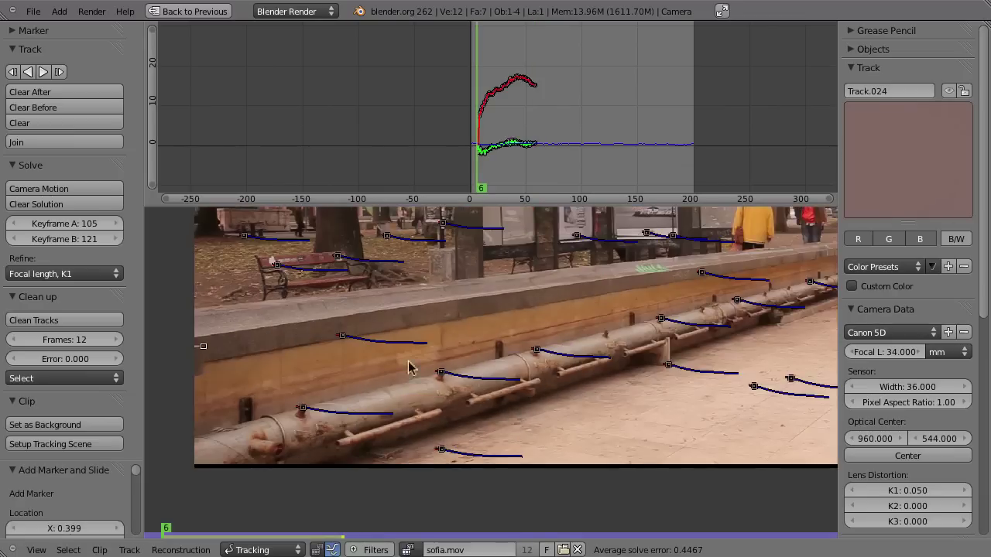
pyautogui.moveTo(470, 193)
pyautogui.mouseDown()
pyautogui.moveTo(525, 186)
pyautogui.moveTo(530, 174)
pyautogui.mouseUp()
pyautogui.scroll(2, 424, 388)
pyautogui.scroll(2, 425, 387)
pyautogui.scroll(1, 424, 388)
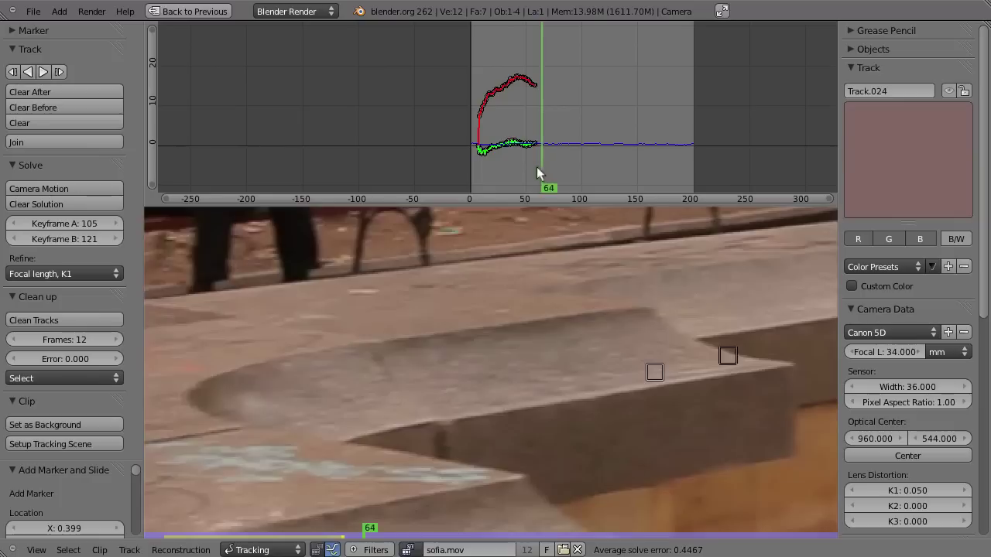
pyautogui.keyDown('ctrl'); pyautogui.moveTo(629, 135); pyautogui.dragTo(588, 177, button='middle'); pyautogui.keyUp('ctrl')
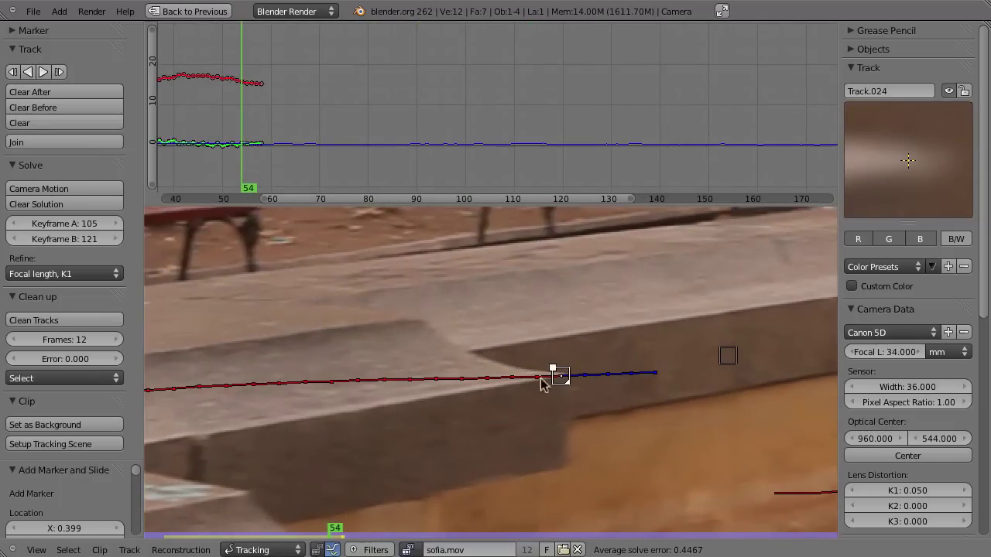
# Track the step marker forward to frame 145, then place Track.025 on the fountain ledge at frame 79.
pyautogui.hotkey('ctrl', 't')
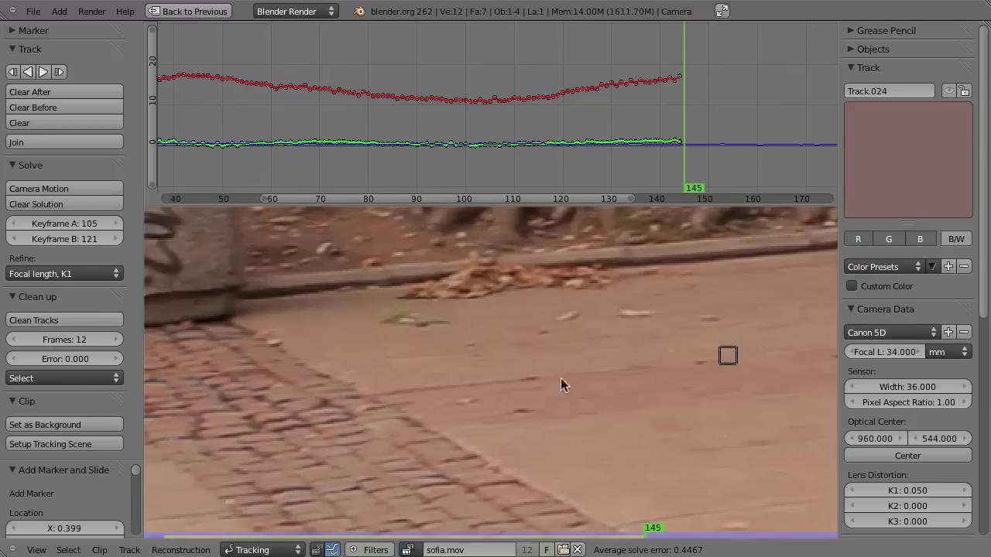
pyautogui.press('l')
pyautogui.moveTo(704, 158)
pyautogui.mouseDown()
pyautogui.moveTo(527, 171)
pyautogui.moveTo(491, 200)
pyautogui.moveTo(347, 222)
pyautogui.moveTo(364, 222)
pyautogui.moveTo(333, 197)
pyautogui.moveTo(398, 198)
pyautogui.mouseUp()
pyautogui.scroll(-4, 460, 358)
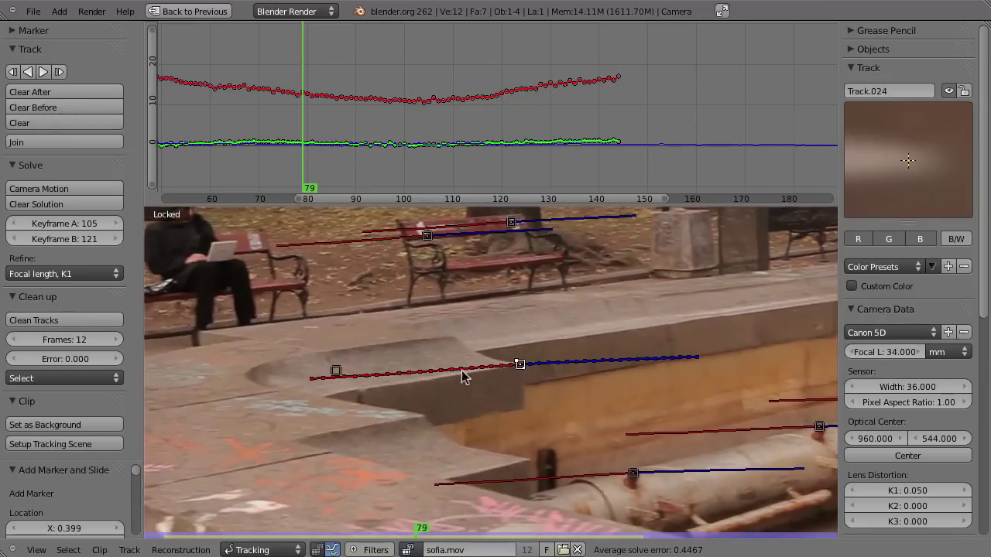
pyautogui.scroll(1, 462, 377)
pyautogui.scroll(1, 464, 386)
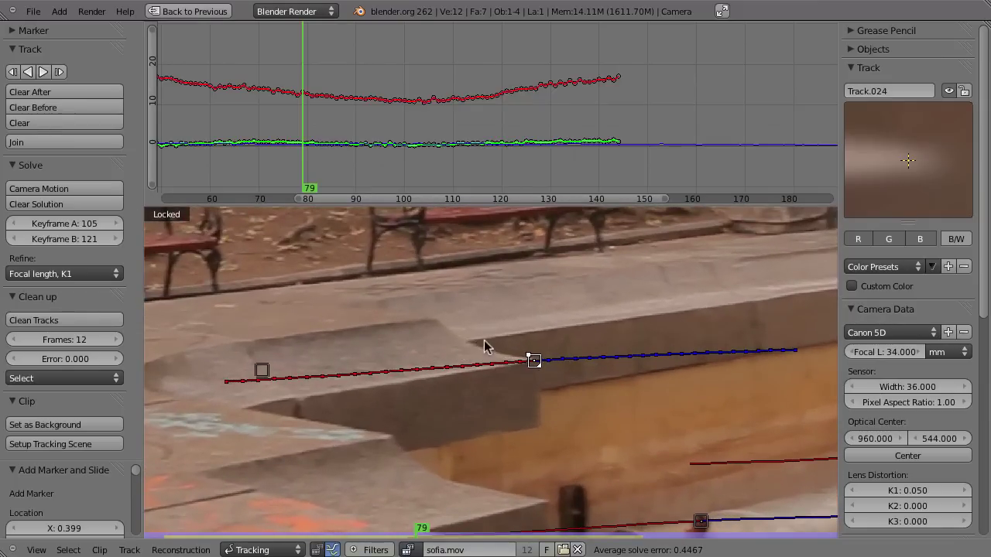
pyautogui.keyDown('ctrl'); pyautogui.moveTo(459, 351); pyautogui.dragTo(520, 330); pyautogui.keyUp('ctrl')
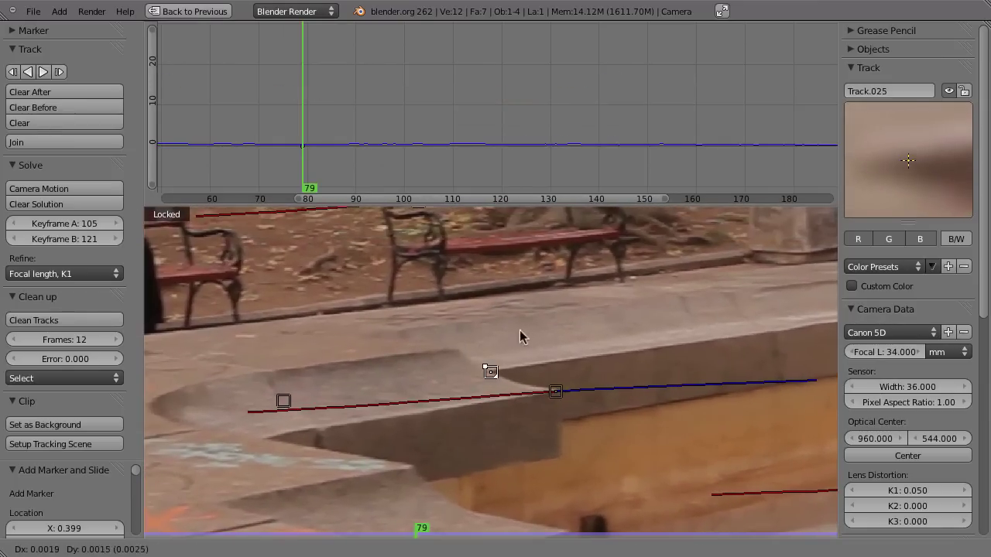
# Track the new fountain-step marker forward and step through frames to check it.
pyautogui.hotkey('ctrl', 't')
pyautogui.moveTo(612, 154)
pyautogui.mouseDown()
pyautogui.moveTo(427, 210)
pyautogui.moveTo(477, 206)
pyautogui.moveTo(455, 224)
pyautogui.moveTo(561, 225)
pyautogui.mouseUp()
pyautogui.press('Right')
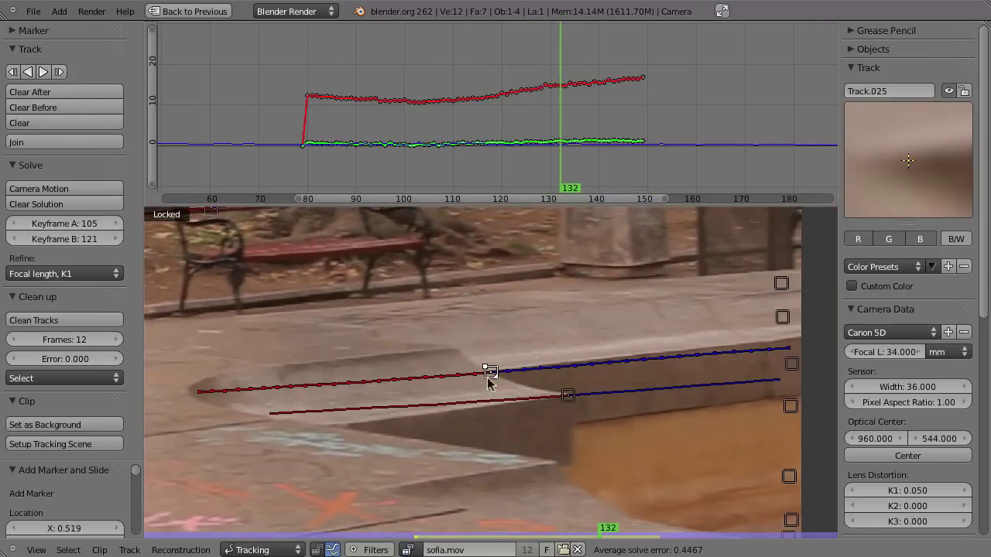
pyautogui.scroll(2, 491, 371)
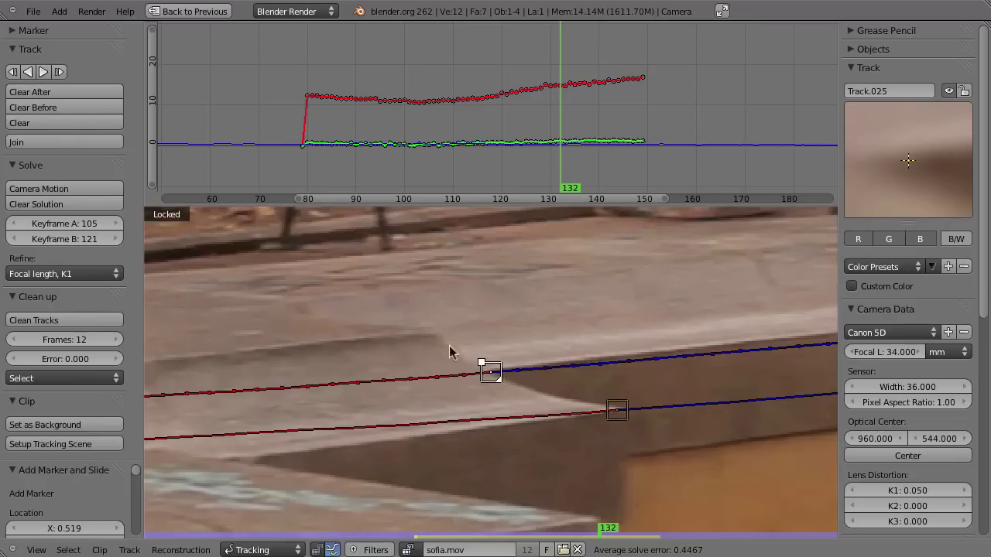
pyautogui.press('Down')
pyautogui.press('Down')
pyautogui.press('Down')
pyautogui.press('Up')
pyautogui.press('Up')
pyautogui.press('Up')
pyautogui.press('Down')
pyautogui.press('Down')
pyautogui.press('Down')
pyautogui.scroll(1, 491, 376)
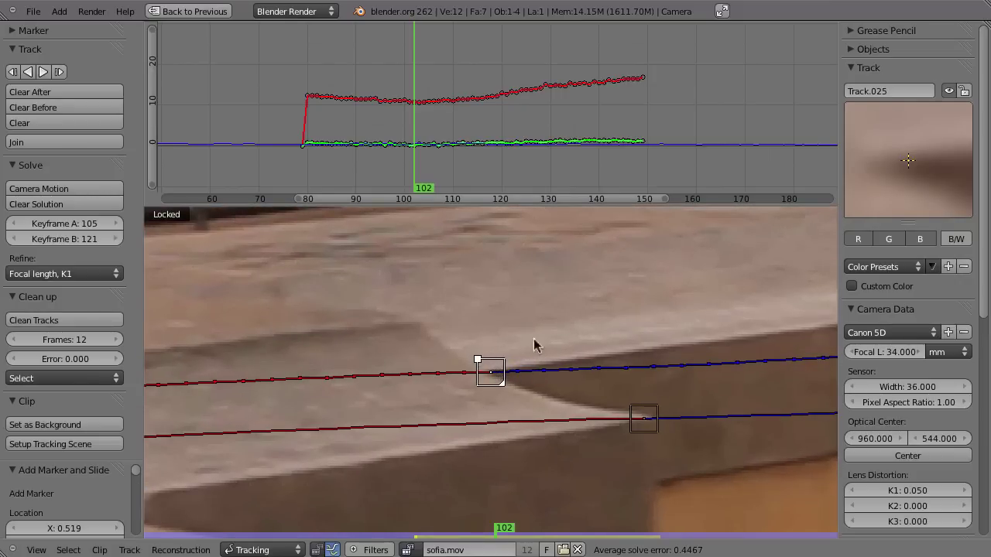
pyautogui.press('Down')
pyautogui.press('Down')
pyautogui.press('Up')
pyautogui.press('Up')
pyautogui.press('Up')
pyautogui.press('Left')
pyautogui.press('Left')
pyautogui.press('Left')
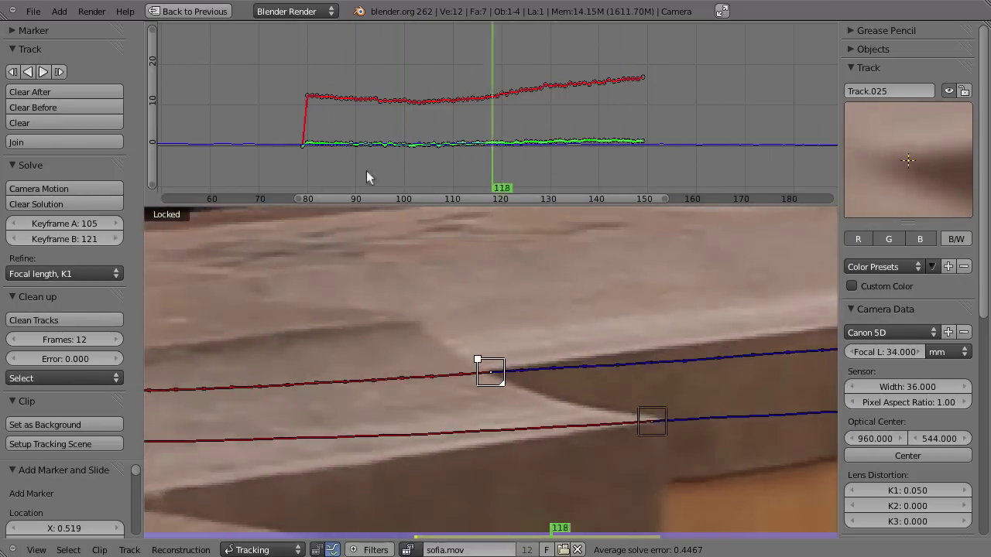
# Scrub through the clip, including the early frames, to confirm the marker follows the step.
pyautogui.moveTo(366, 177); pyautogui.dragTo(545, 195)
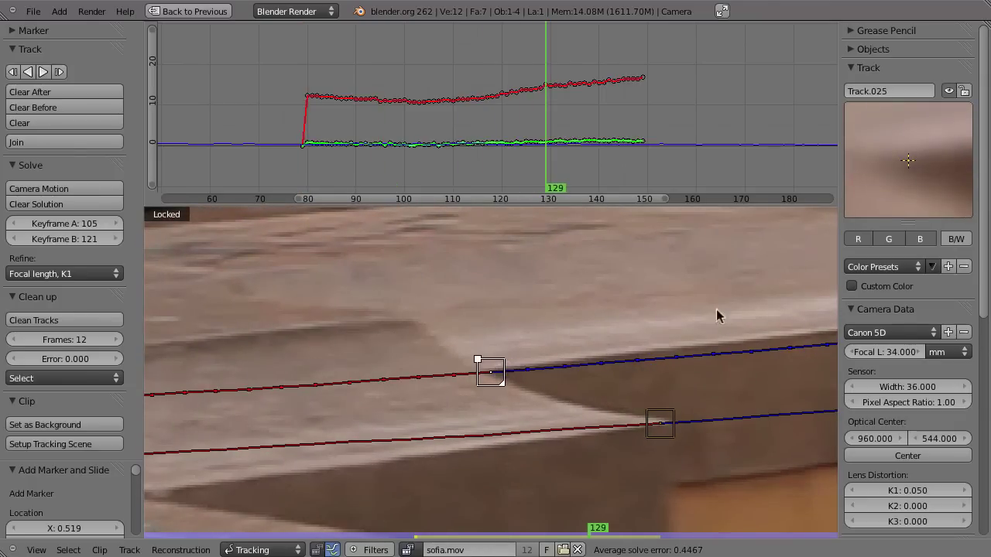
pyautogui.moveTo(518, 142); pyautogui.dragTo(497, 155)
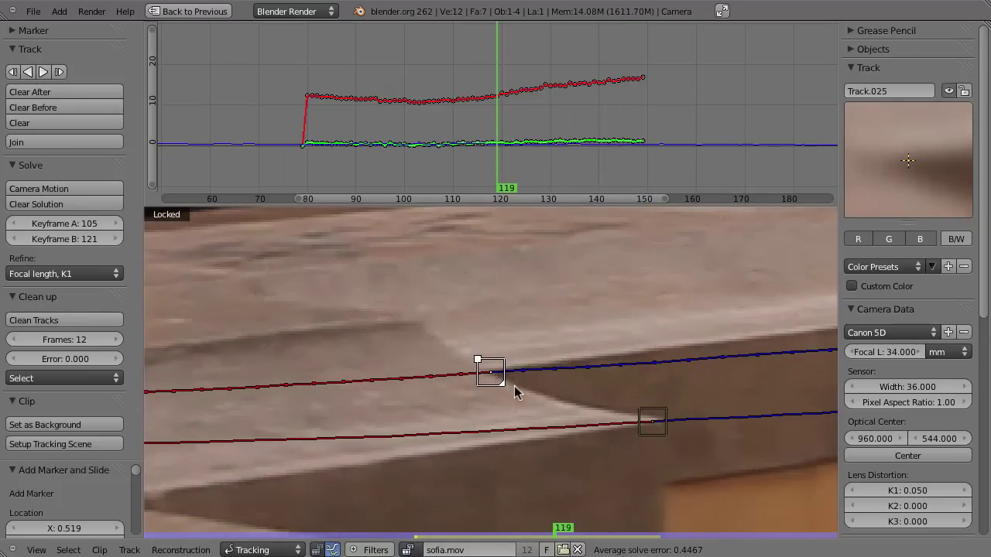
pyautogui.moveTo(480, 173)
pyautogui.mouseDown()
pyautogui.moveTo(376, 167)
pyautogui.moveTo(593, 171)
pyautogui.moveTo(388, 178)
pyautogui.moveTo(571, 182)
pyautogui.moveTo(523, 195)
pyautogui.moveTo(543, 209)
pyautogui.moveTo(583, 202)
pyautogui.moveTo(311, 225)
pyautogui.mouseUp()
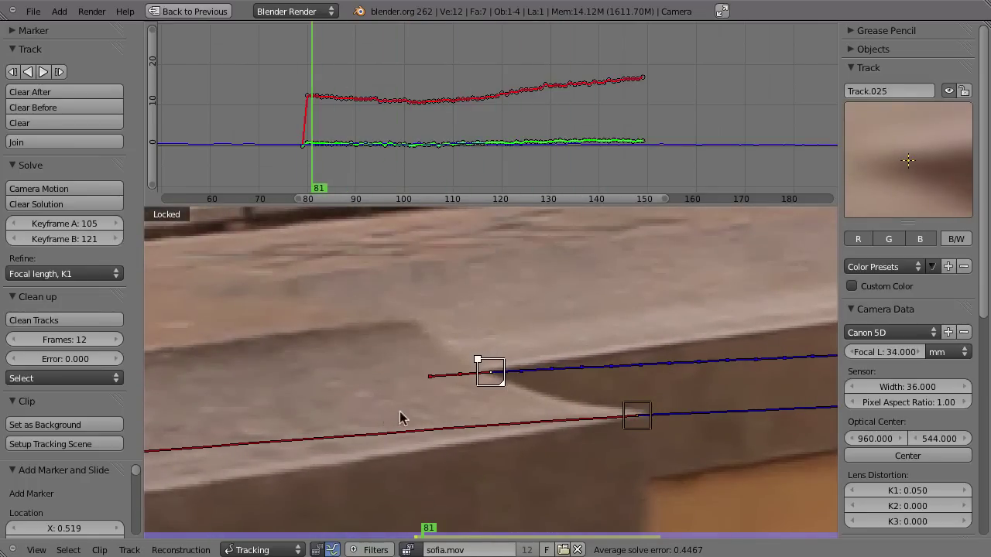
pyautogui.hotkey('shift', 'Left')
pyautogui.moveTo(291, 112); pyautogui.dragTo(327, 151, button='middle')
pyautogui.moveTo(327, 150)
pyautogui.mouseDown()
pyautogui.moveTo(320, 156)
pyautogui.moveTo(578, 144)
pyautogui.moveTo(307, 160)
pyautogui.moveTo(624, 158)
pyautogui.moveTo(472, 200)
pyautogui.mouseUp()
# Add a marker on the ledge below the bench, track it forward and review it.
pyautogui.moveTo(643, 297)
pyautogui.mouseDown(button='middle')
pyautogui.moveTo(372, 461)
pyautogui.moveTo(412, 468)
pyautogui.mouseUp(button='middle')
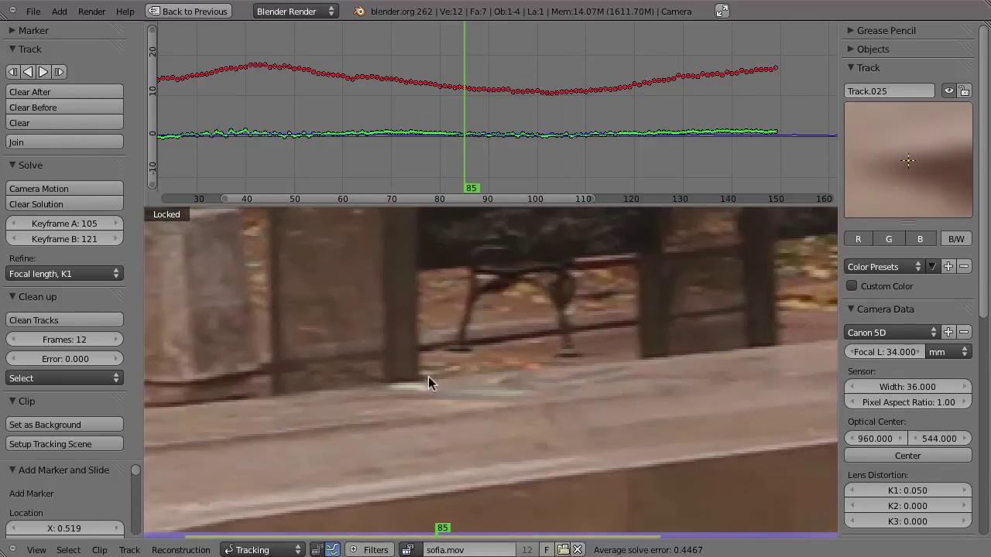
pyautogui.keyDown('ctrl'); pyautogui.click(428, 379); pyautogui.keyUp('ctrl')
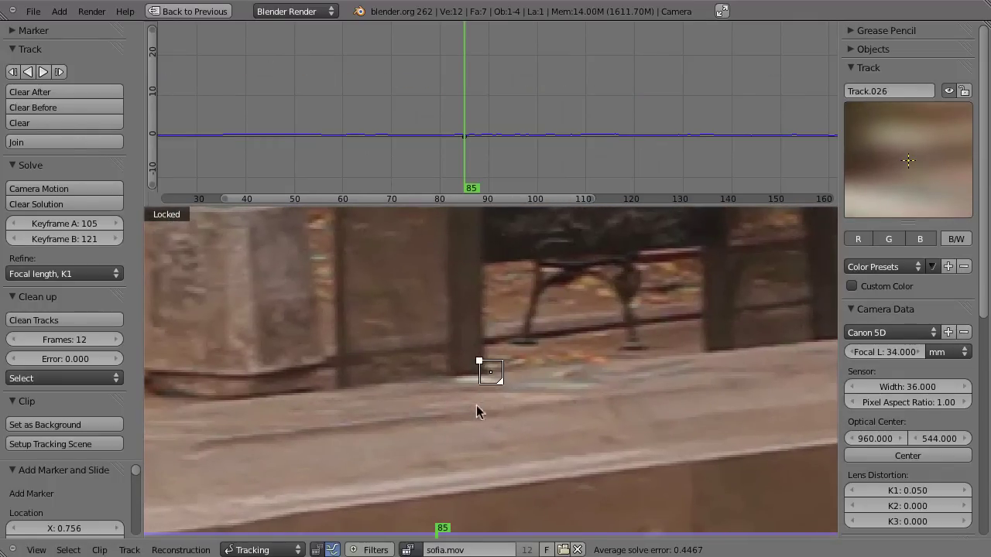
pyautogui.hotkey('ctrl', 't')
pyautogui.moveTo(599, 170)
pyautogui.mouseDown()
pyautogui.moveTo(512, 167)
pyautogui.moveTo(580, 166)
pyautogui.moveTo(536, 174)
pyautogui.moveTo(649, 159)
pyautogui.moveTo(522, 199)
pyautogui.mouseUp()
# Delete the new ledge track and the fountain-step track, then move to frame 84.
pyautogui.press('x')
pyautogui.click(499, 371)
pyautogui.click(234, 456)
pyautogui.press('x')
pyautogui.click(249, 462)
pyautogui.click(468, 174)
pyautogui.moveTo(468, 174)
pyautogui.mouseDown()
pyautogui.moveTo(580, 182)
pyautogui.moveTo(546, 170)
pyautogui.moveTo(678, 156)
pyautogui.moveTo(551, 182)
pyautogui.moveTo(605, 184)
pyautogui.mouseUp()
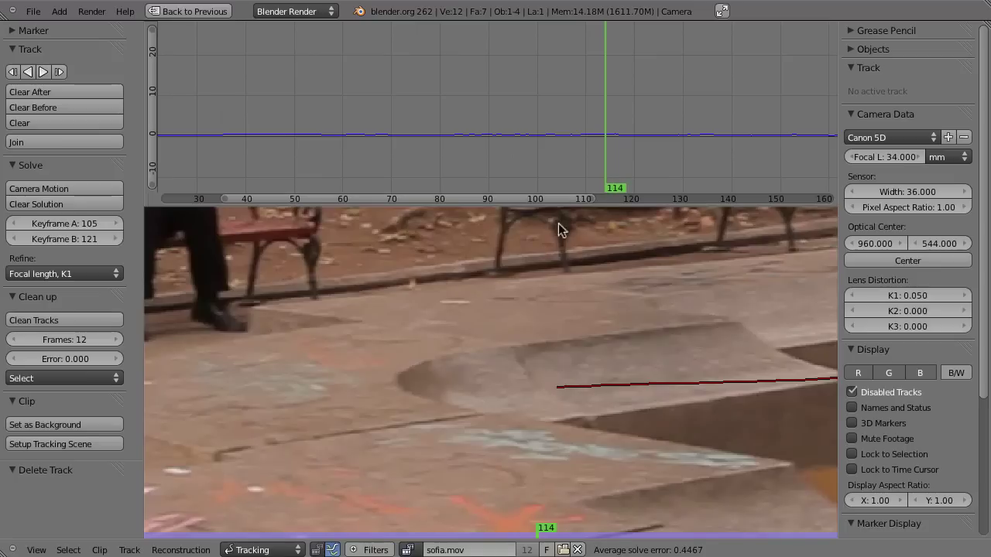
# Add a marker on the fountain step corner and track it forward to frame 162.
pyautogui.keyDown('ctrl'); pyautogui.click(513, 353); pyautogui.keyUp('ctrl')
pyautogui.moveTo(514, 358); pyautogui.dragTo(513, 349)
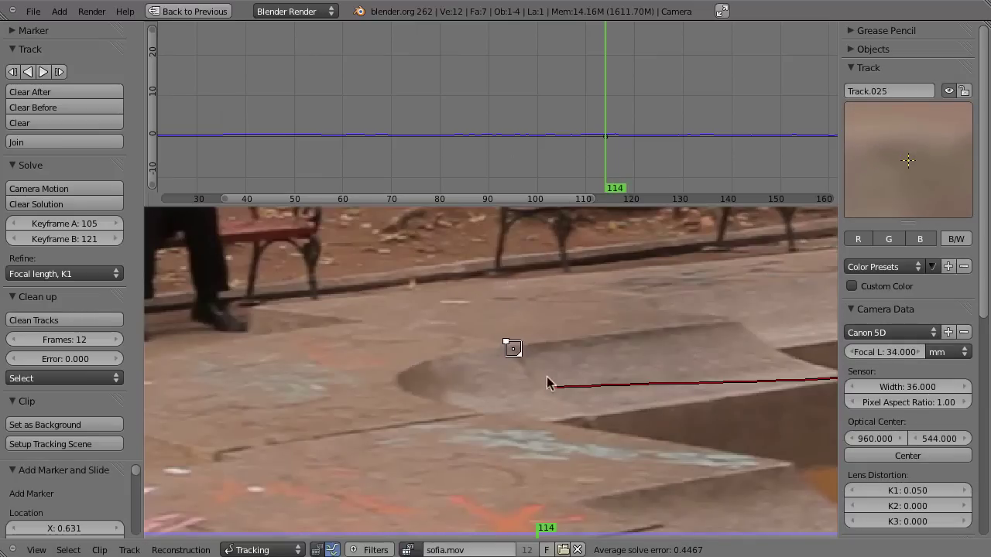
pyautogui.hotkey('ctrl', 't')
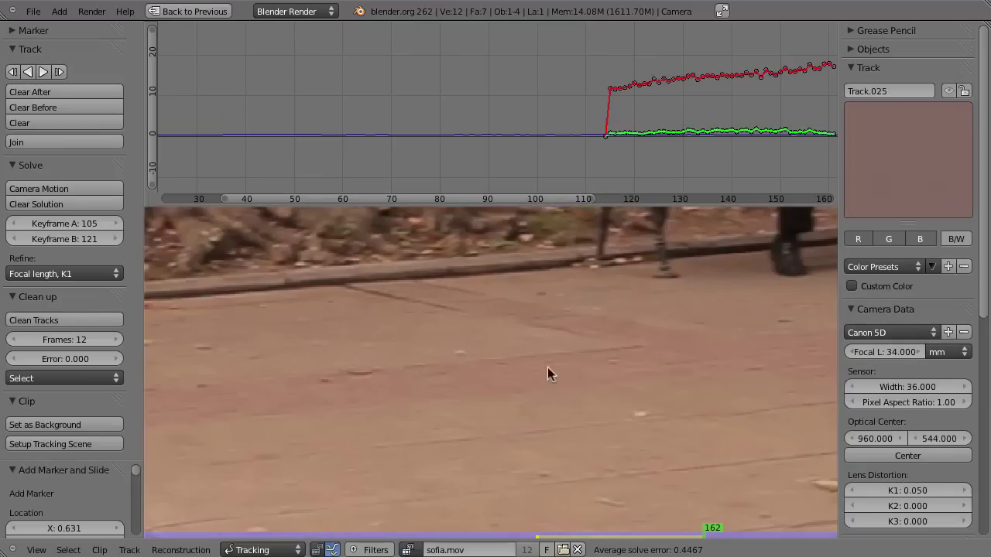
pyautogui.press('l')
pyautogui.moveTo(597, 166)
pyautogui.mouseDown()
pyautogui.moveTo(751, 136)
pyautogui.moveTo(784, 143)
pyautogui.moveTo(612, 163)
pyautogui.mouseUp()
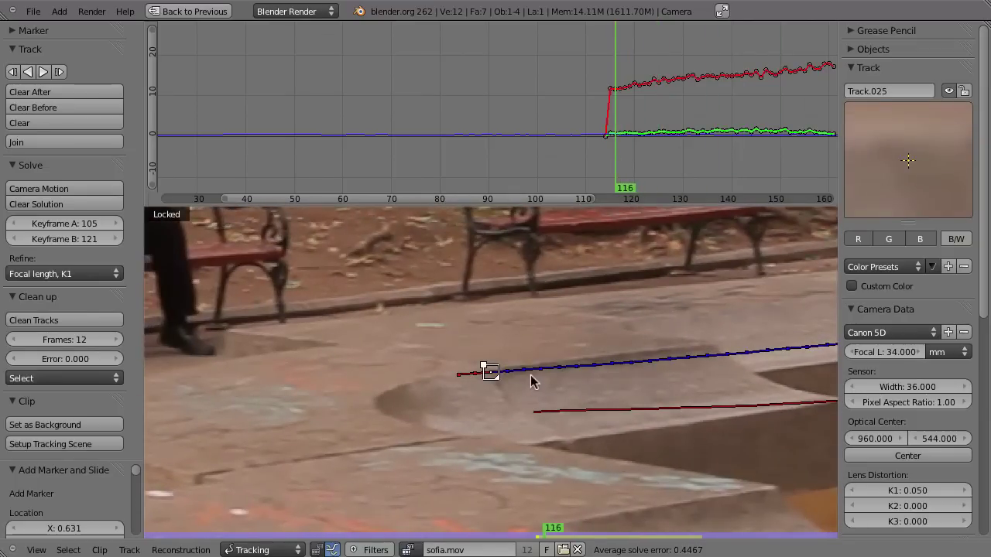
pyautogui.moveTo(433, 148); pyautogui.dragTo(410, 169)
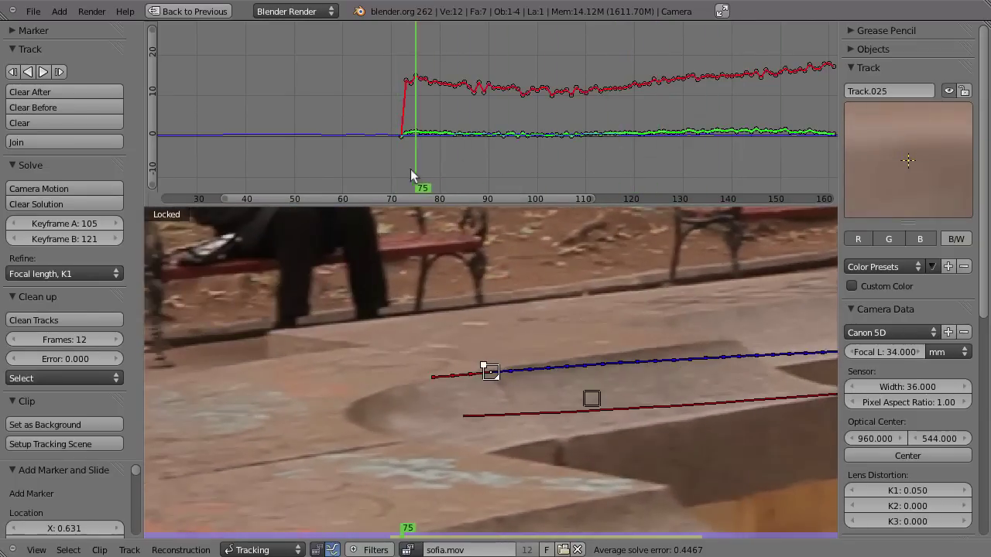
pyautogui.moveTo(410, 169)
pyautogui.mouseDown()
pyautogui.moveTo(491, 166)
pyautogui.moveTo(477, 171)
pyautogui.moveTo(513, 176)
pyautogui.mouseUp()
pyautogui.moveTo(489, 316)
pyautogui.mouseDown(button='middle')
pyautogui.moveTo(527, 350)
pyautogui.moveTo(433, 379)
pyautogui.mouseUp(button='middle')
# Reposition the inner step corner marker at frame 95 and track it forward.
pyautogui.rightClick(723, 411)
pyautogui.press('g')
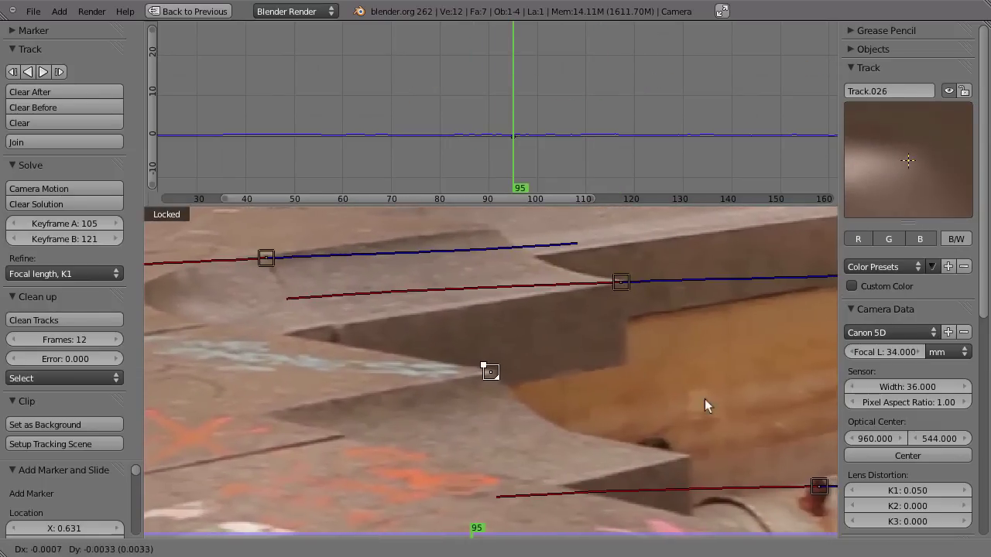
pyautogui.click(704, 399)
pyautogui.hotkey('ctrl', 't')
pyautogui.moveTo(696, 133)
pyautogui.mouseDown()
pyautogui.moveTo(517, 164)
pyautogui.moveTo(526, 159)
pyautogui.mouseUp()
pyautogui.press('Left')
pyautogui.scroll(2, 513, 391)
pyautogui.scroll(2, 496, 397)
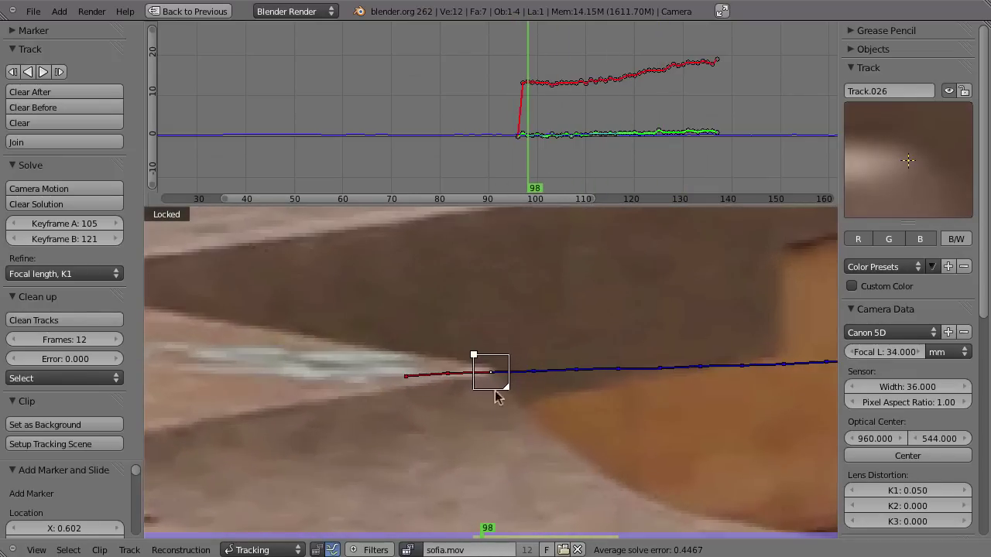
# Enlarge the marker's pattern area, track it backwards, and correct its position at frame 57.
pyautogui.press('s')
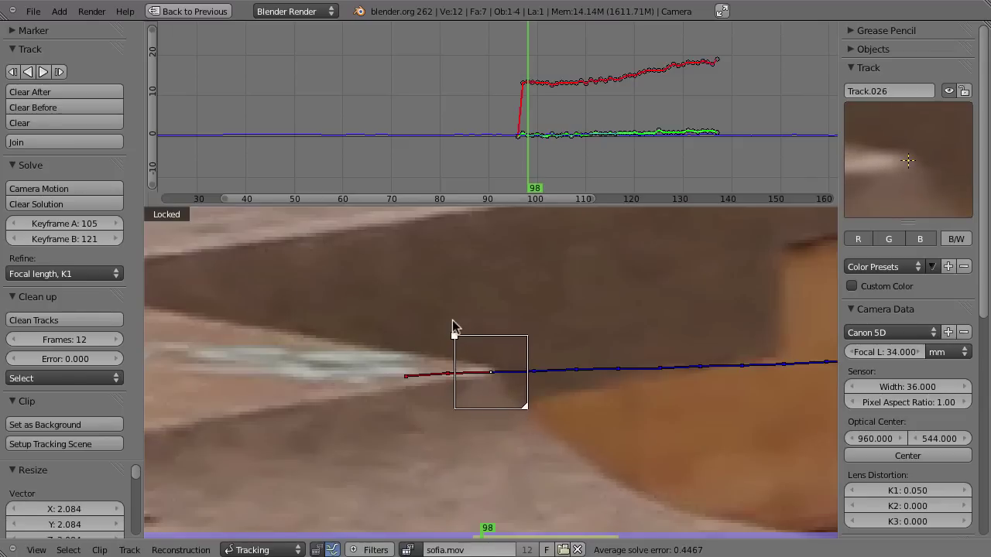
pyautogui.hotkey('shift', 'ctrl', 't')
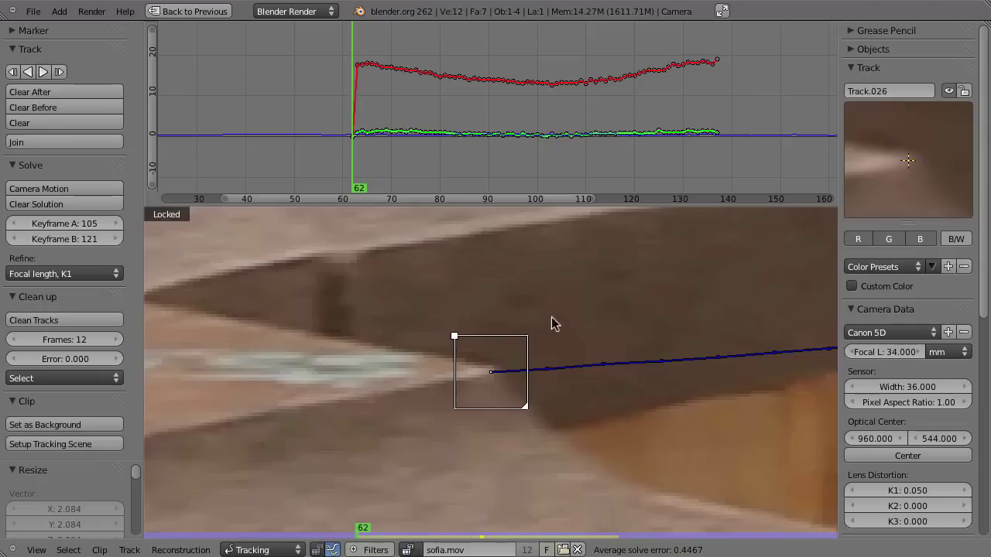
pyautogui.moveTo(327, 164); pyautogui.dragTo(342, 167)
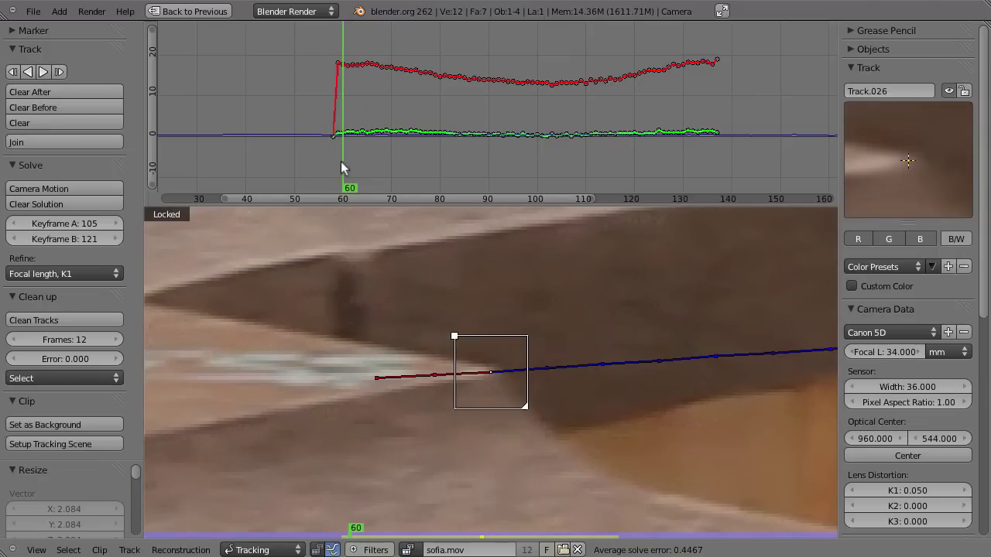
pyautogui.press('Left')
pyautogui.press('Left')
pyautogui.press('Left')
pyautogui.press('g')
pyautogui.click(424, 313)
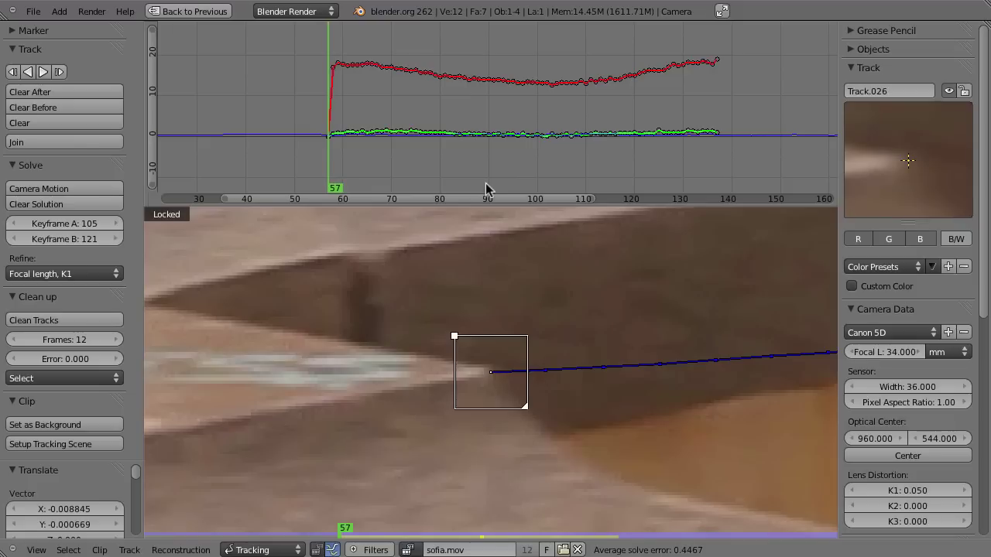
pyautogui.press('Left')
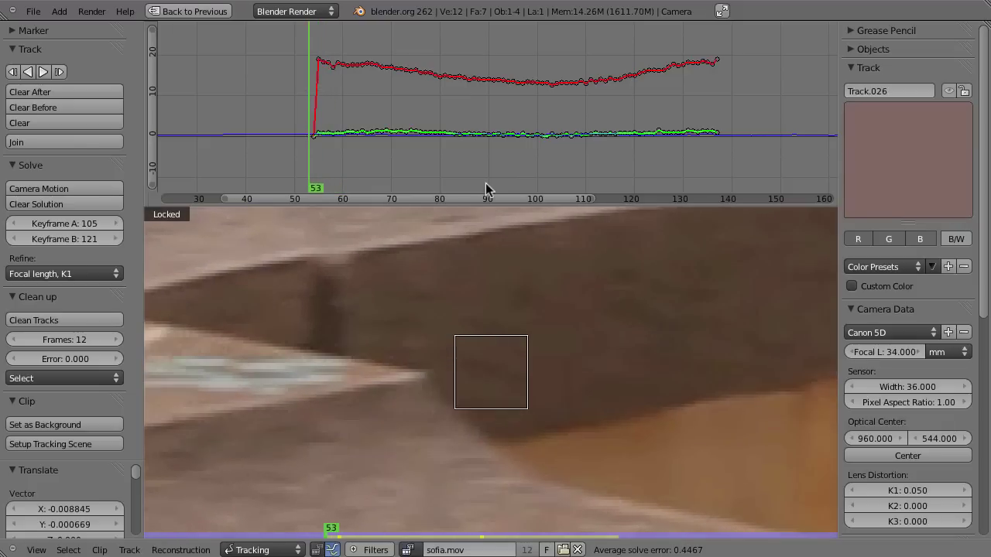
# Enlarge the search area, track back to frame 30, then add Track.027 on the upper edge at frame 47.
pyautogui.scroll(-2, 433, 364)
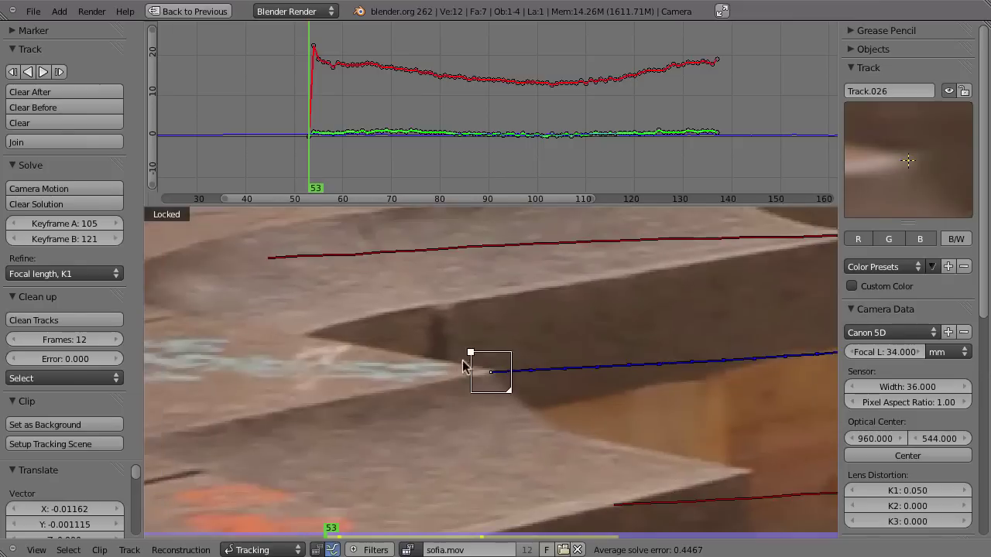
pyautogui.scroll(-2, 452, 330)
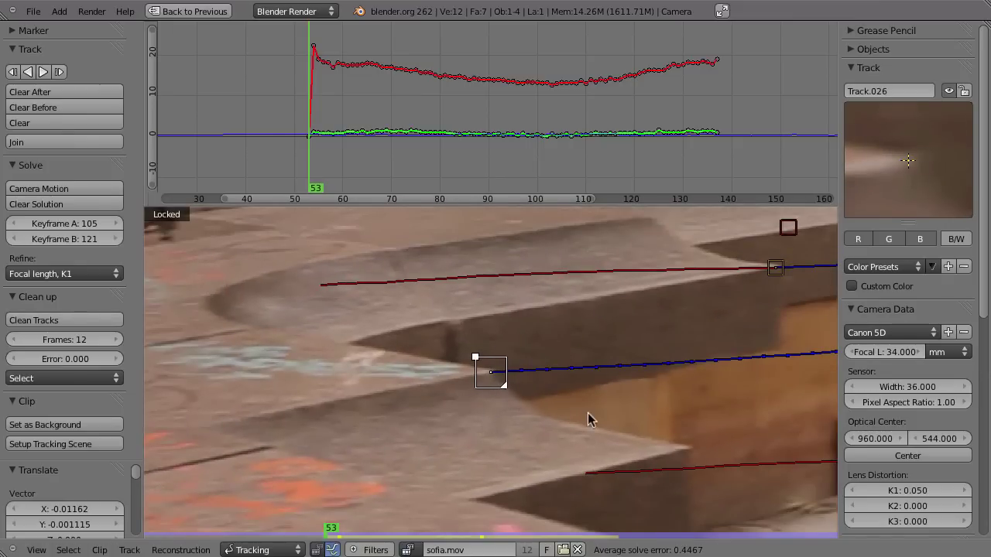
pyautogui.hotkey('alt', 's')
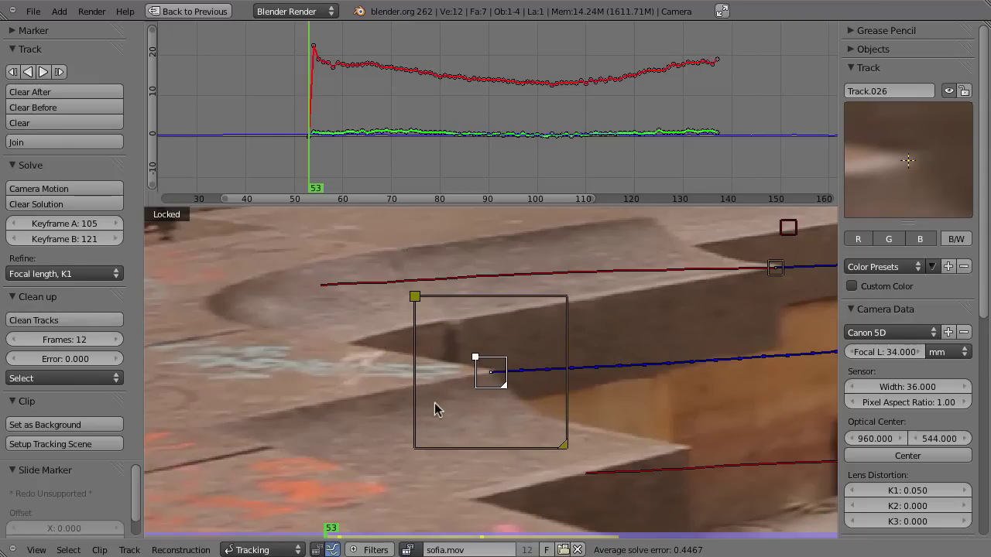
pyautogui.hotkey('ctrl', 'shift', 't')
pyautogui.hotkey('alt', 'a')
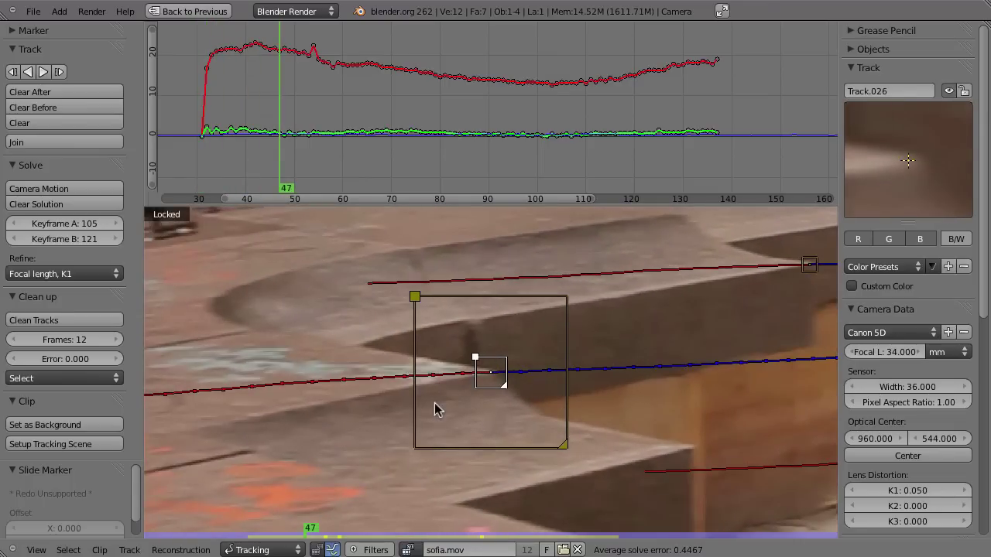
pyautogui.keyDown('ctrl'); pyautogui.moveTo(492, 292); pyautogui.dragTo(539, 341); pyautogui.keyUp('ctrl')
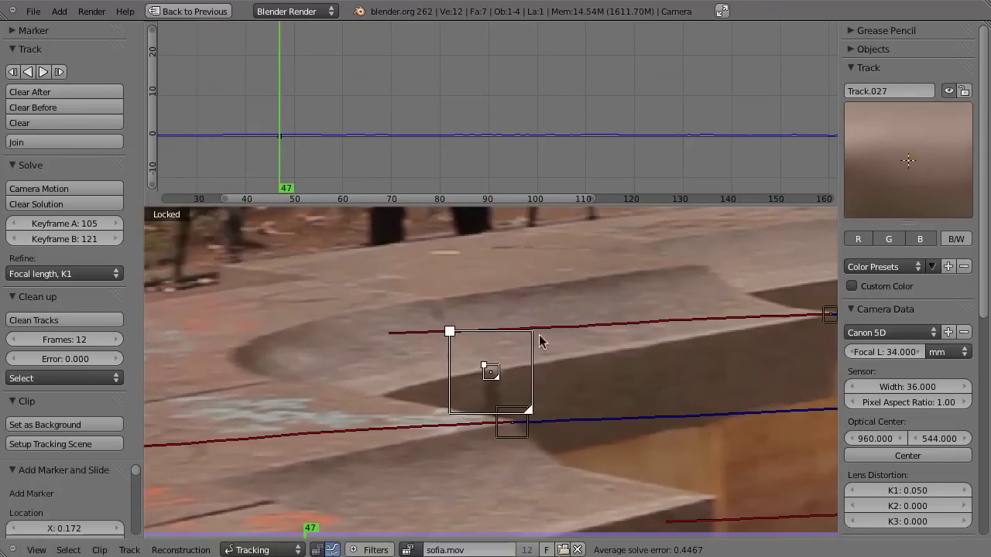
# Track Track.027 forward and compare it with the inner step corner track around frame 55.
pyautogui.hotkey('ctrl', 't')
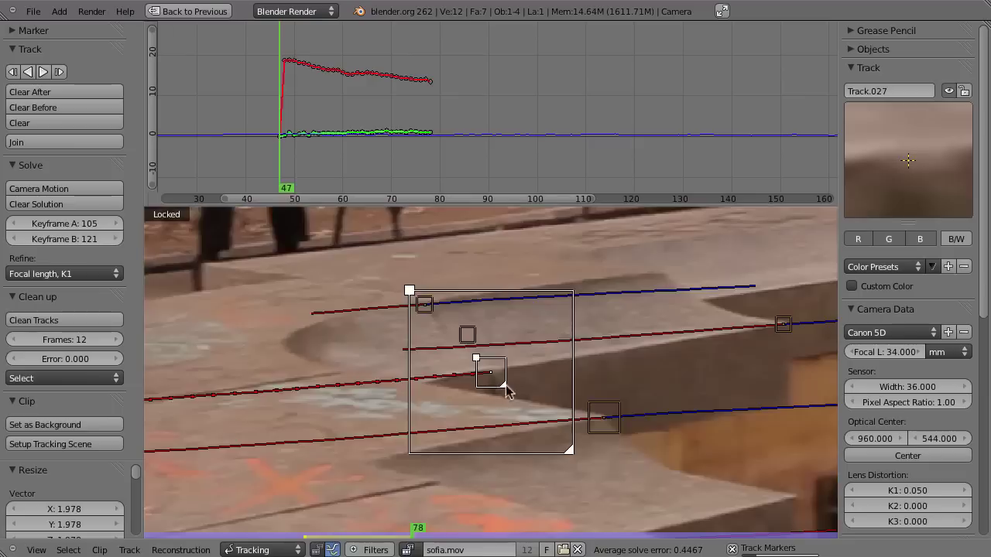
pyautogui.moveTo(566, 155)
pyautogui.mouseDown()
pyautogui.moveTo(543, 167)
pyautogui.moveTo(376, 161)
pyautogui.moveTo(312, 177)
pyautogui.mouseUp()
pyautogui.press('Left')
pyautogui.press('Left')
pyautogui.press('Left')
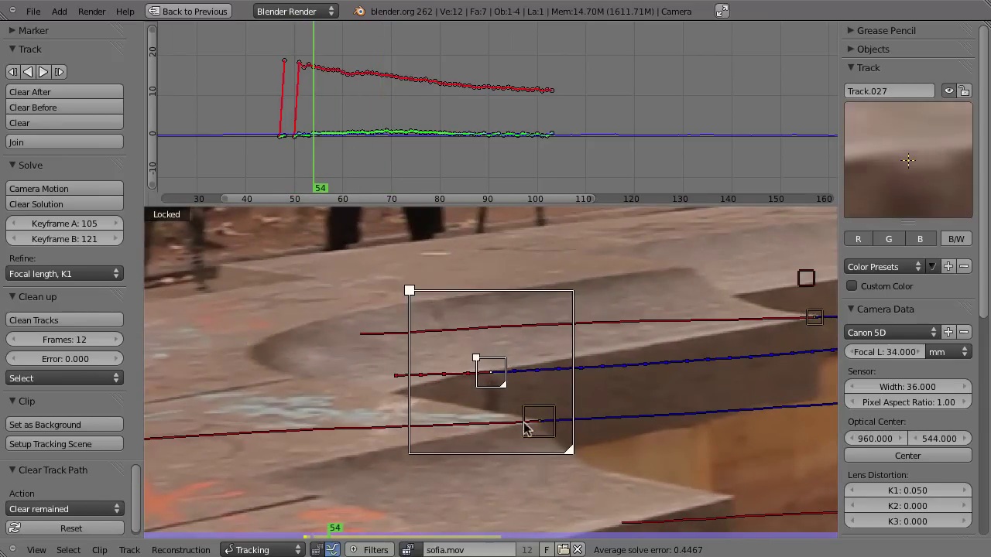
pyautogui.keyDown('shift'); pyautogui.click(524, 428); pyautogui.keyUp('shift')
pyautogui.moveTo(342, 165); pyautogui.dragTo(316, 186)
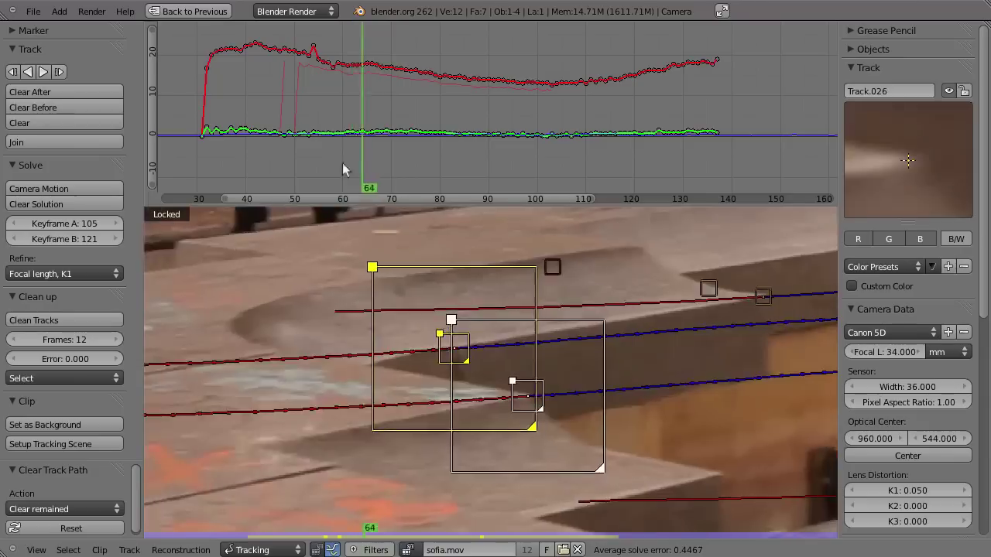
pyautogui.press('Left')
pyautogui.moveTo(347, 147)
pyautogui.mouseDown()
pyautogui.moveTo(290, 151)
pyautogui.moveTo(302, 159)
pyautogui.mouseUp()
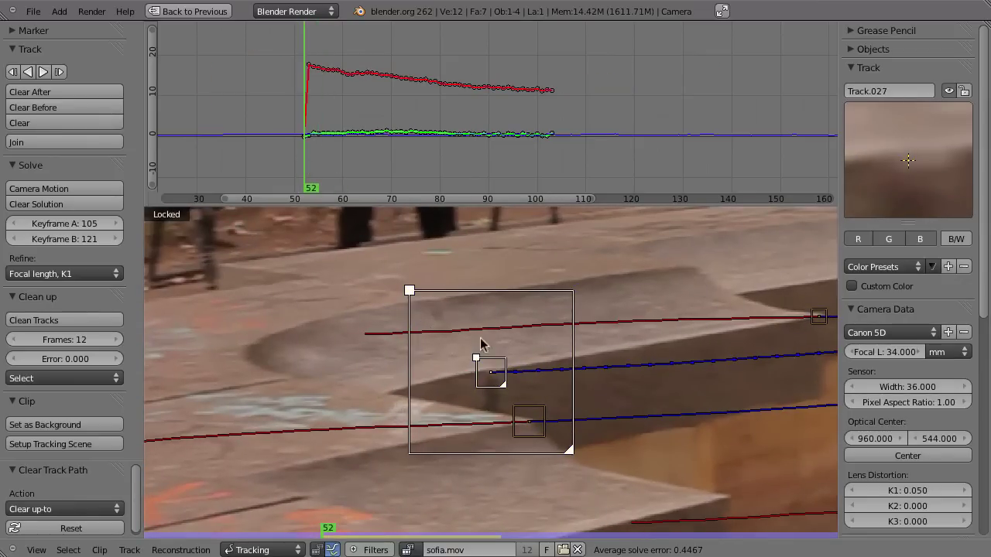
pyautogui.moveTo(313, 147); pyautogui.dragTo(339, 150)
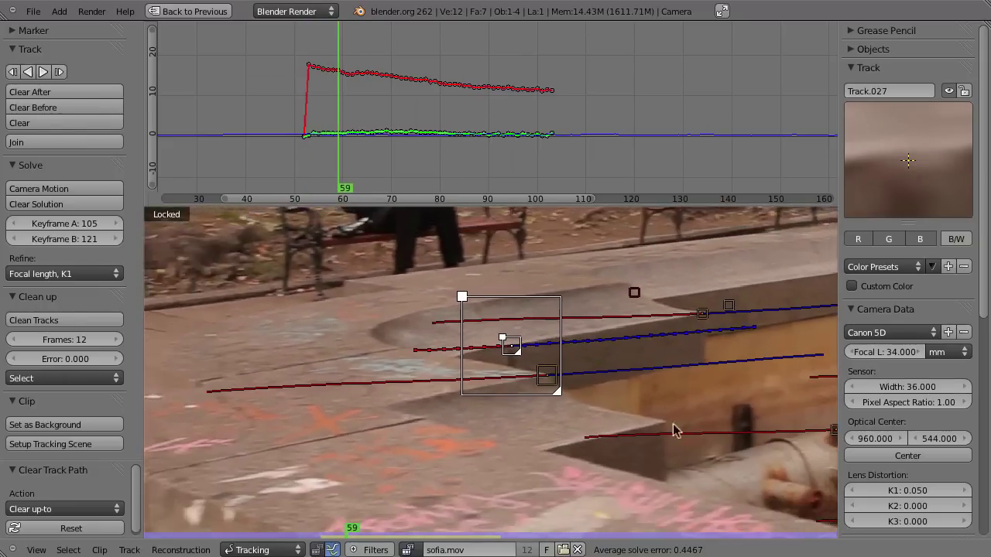
# Place Track.028 on the wooden step edge at frame 59, tracking it forward and back to frame 47.
pyautogui.keyDown('ctrl'); pyautogui.moveTo(673, 424); pyautogui.dragTo(550, 435); pyautogui.keyUp('ctrl')
pyautogui.scroll(2, 550, 436)
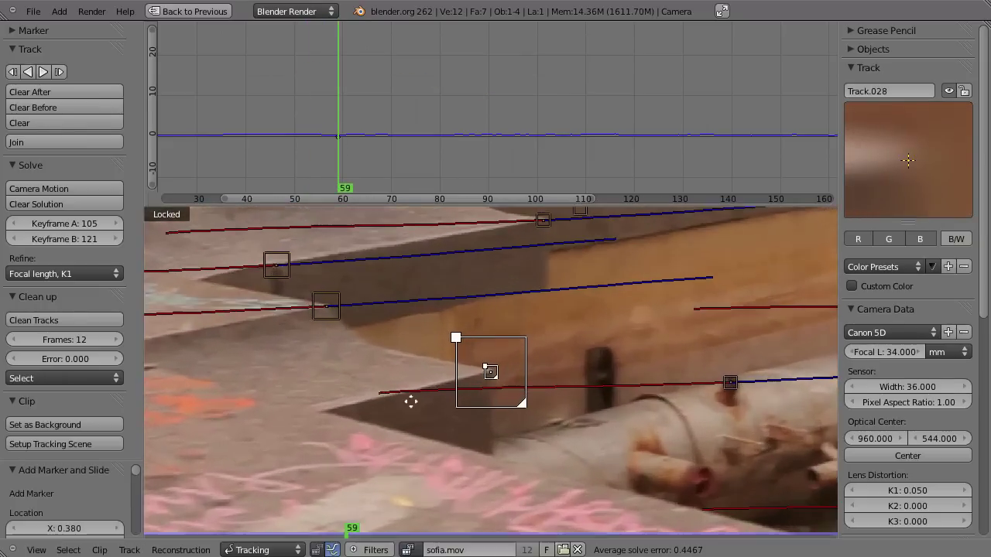
pyautogui.hotkey('ctrl', 't')
pyautogui.moveTo(438, 148)
pyautogui.mouseDown()
pyautogui.moveTo(376, 153)
pyautogui.moveTo(465, 155)
pyautogui.moveTo(407, 157)
pyautogui.mouseUp()
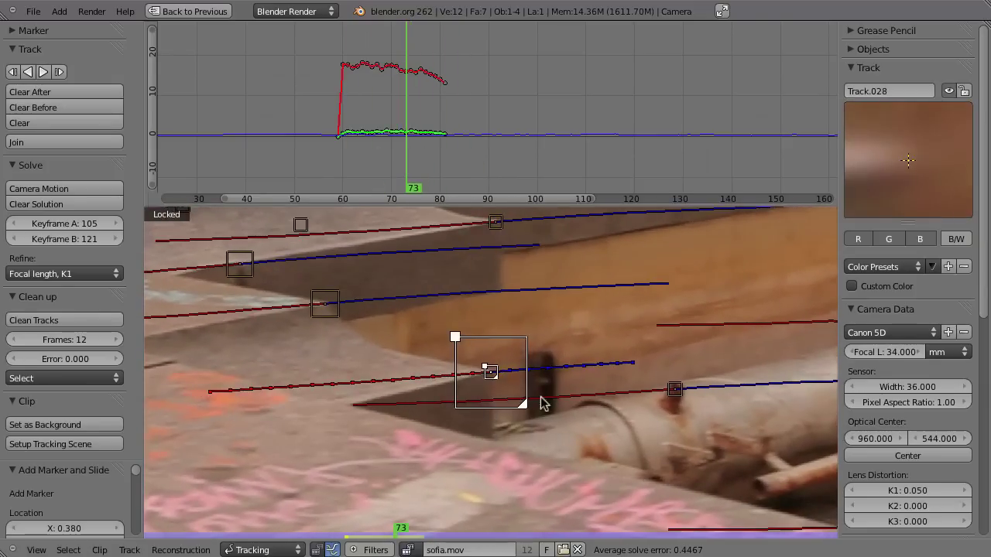
pyautogui.hotkey('ctrl', 'shift', 't')
pyautogui.moveTo(298, 170); pyautogui.dragTo(313, 180)
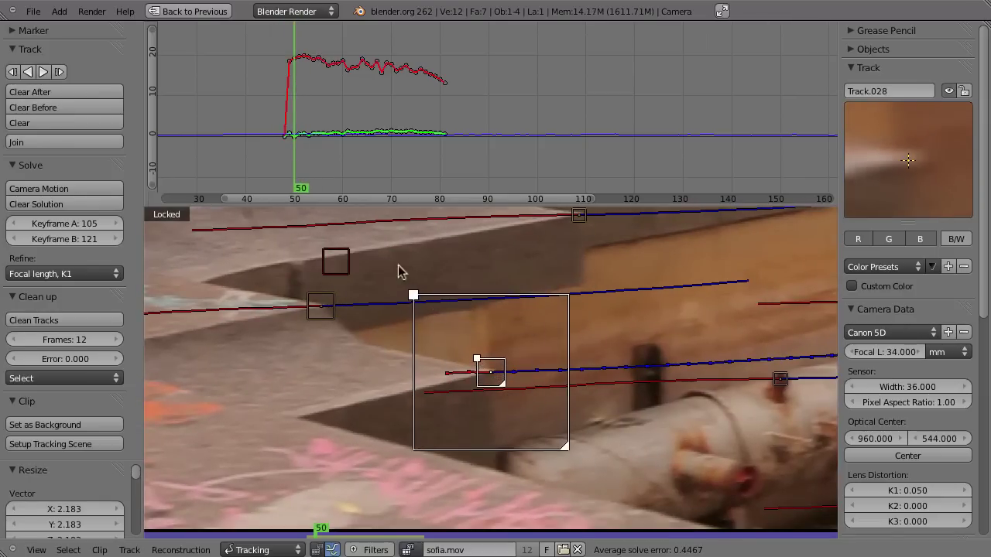
pyautogui.press('Left')
pyautogui.press('Left')
pyautogui.press('Left')
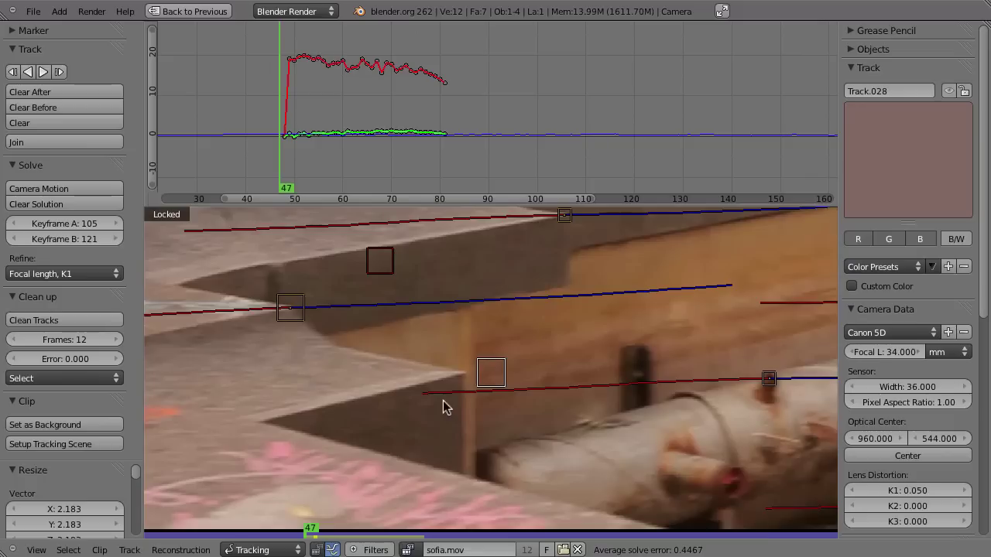
# Track the step-edge marker back to frame 22, disable it at frame 56, and mark the pink graffiti.
pyautogui.click(491, 368)
pyautogui.hotkey('ctrl', 'shift', 't')
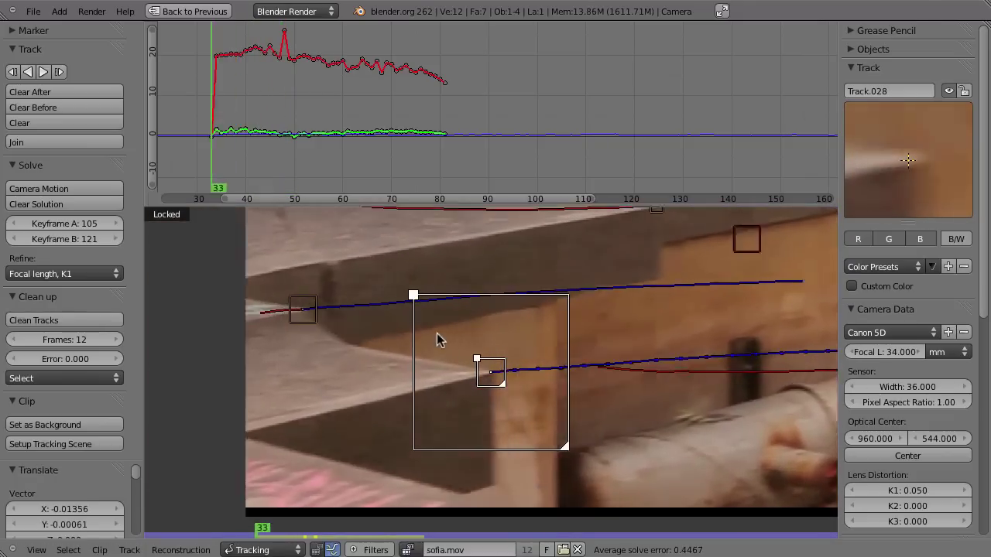
pyautogui.hotkey('ctrl', 't')
pyautogui.press('d')
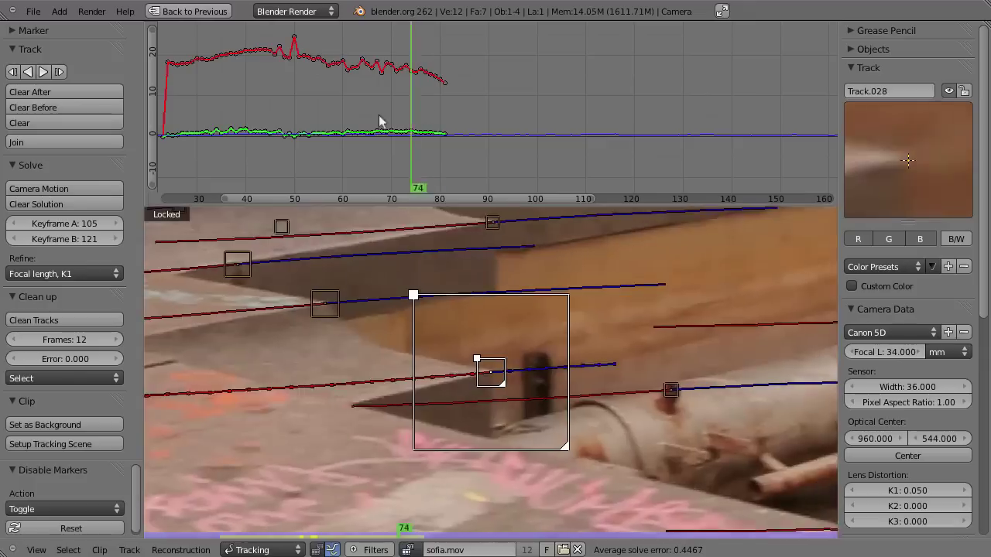
pyautogui.moveTo(422, 449); pyautogui.dragTo(448, 325, button='middle')
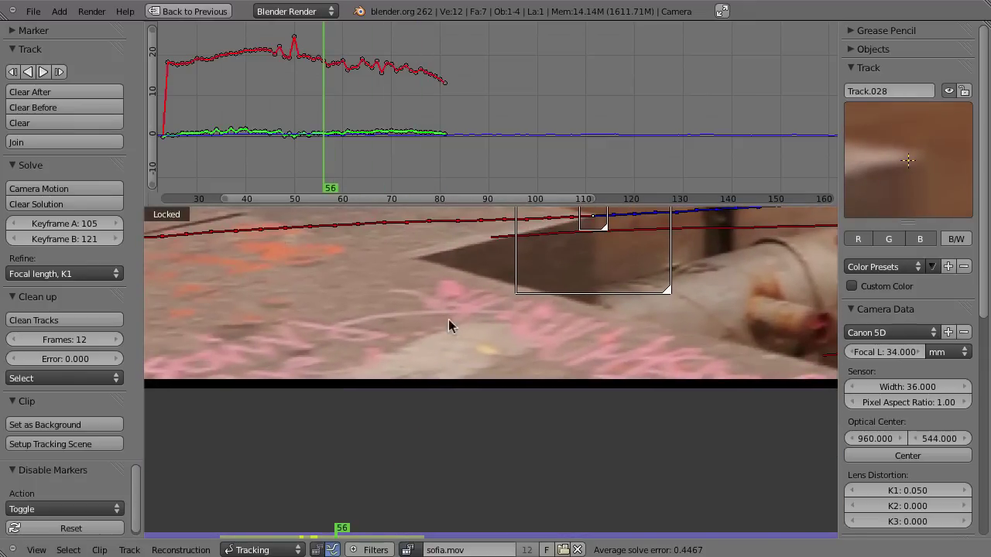
pyautogui.keyDown('ctrl'); pyautogui.click(439, 294); pyautogui.keyUp('ctrl')
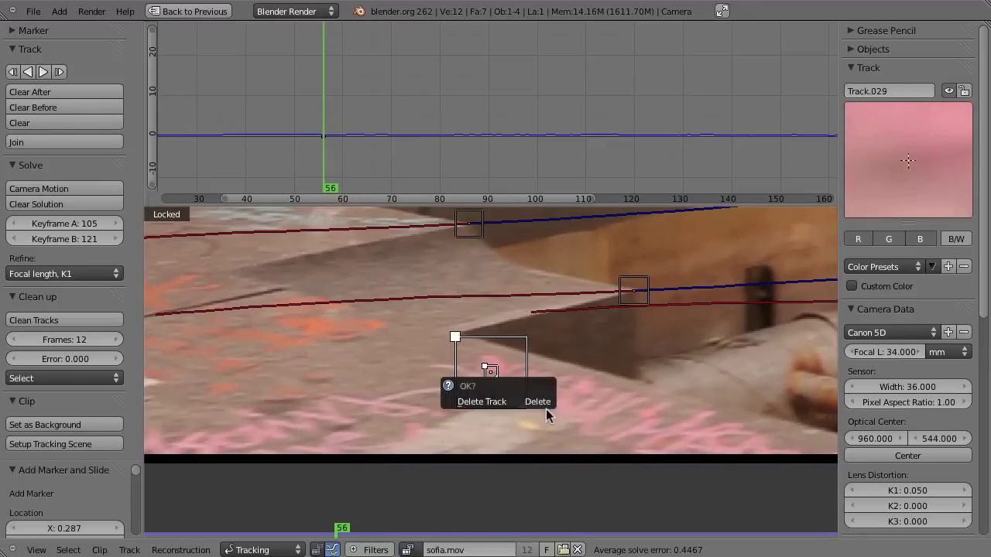
# Enlarge the pink graffiti marker's search area and track it backwards to about frame 35.
pyautogui.press('s')
pyautogui.click(532, 408)
pyautogui.hotkey('shift', 'ctrl', 't')
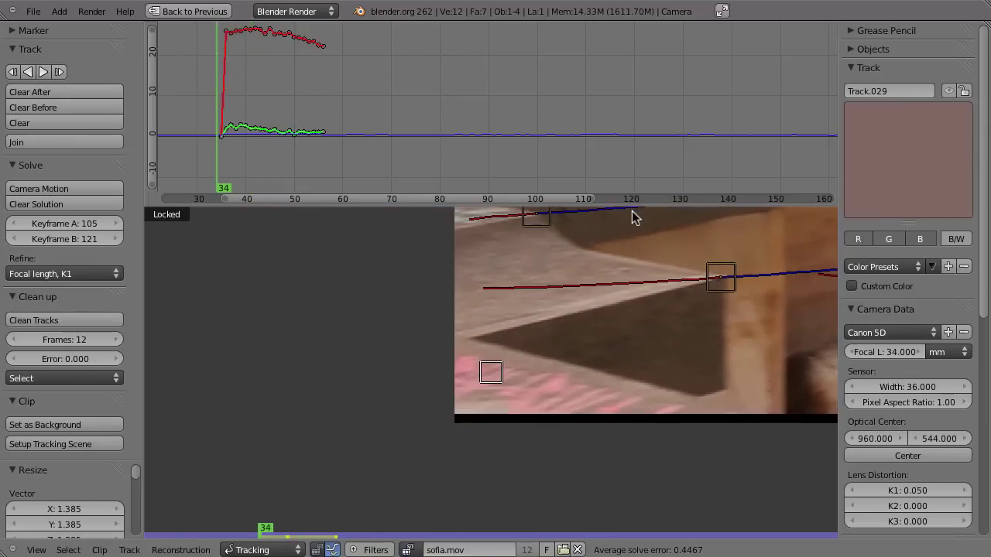
pyautogui.hotkey('alt', 'a')
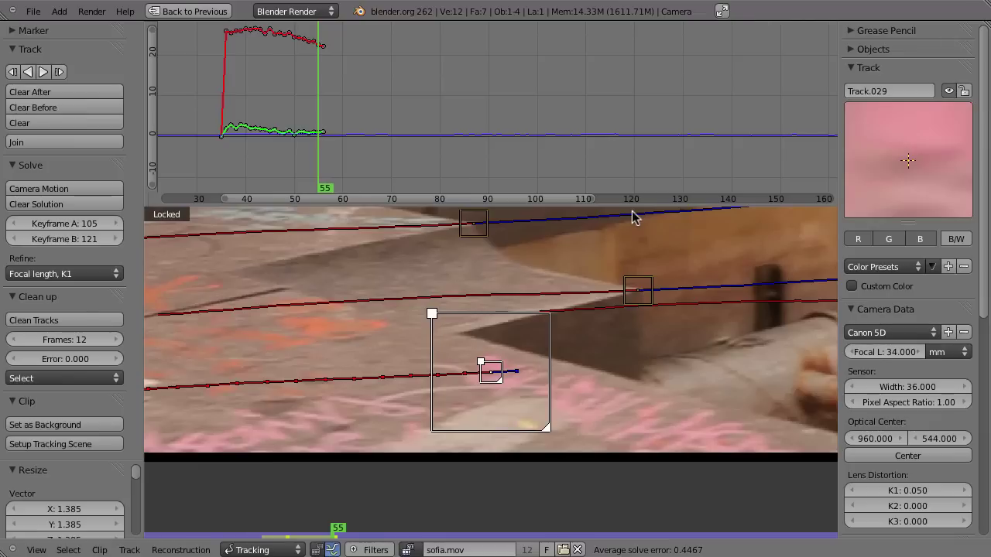
pyautogui.hotkey('shift', 'alt', 'a')
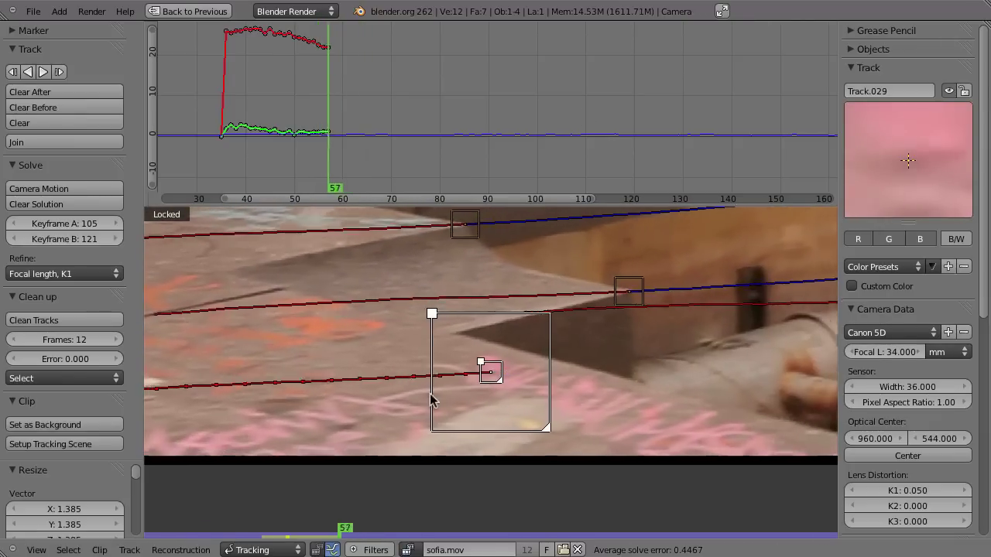
# Track the pink marker forward to frame 110 with larger boxes, then add Track.030 on the ledge at frame 74.
pyautogui.hotkey('ctrl', 't')
pyautogui.press('s')
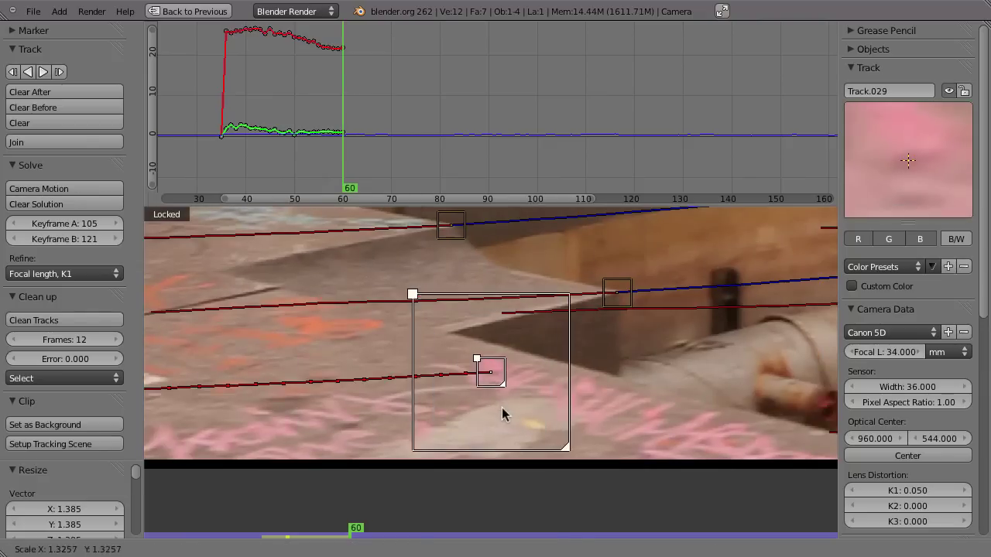
pyautogui.hotkey('ctrl', 't')
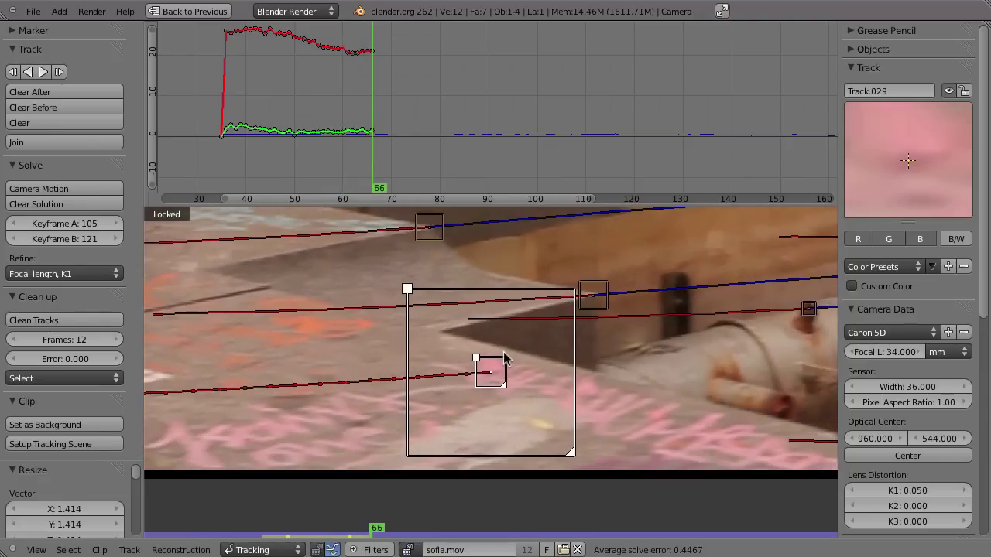
pyautogui.press('g')
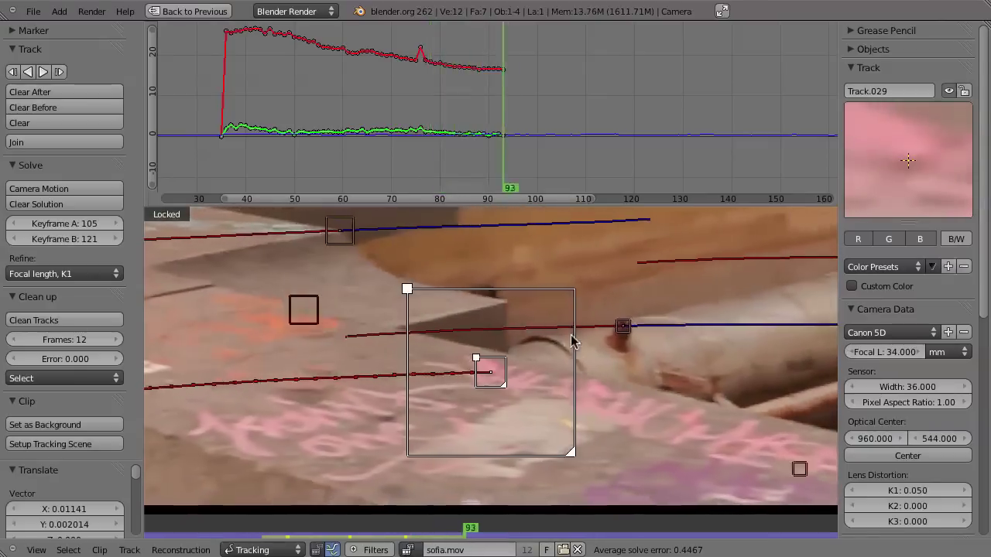
pyautogui.press('Left')
pyautogui.press('Left')
pyautogui.press('Left')
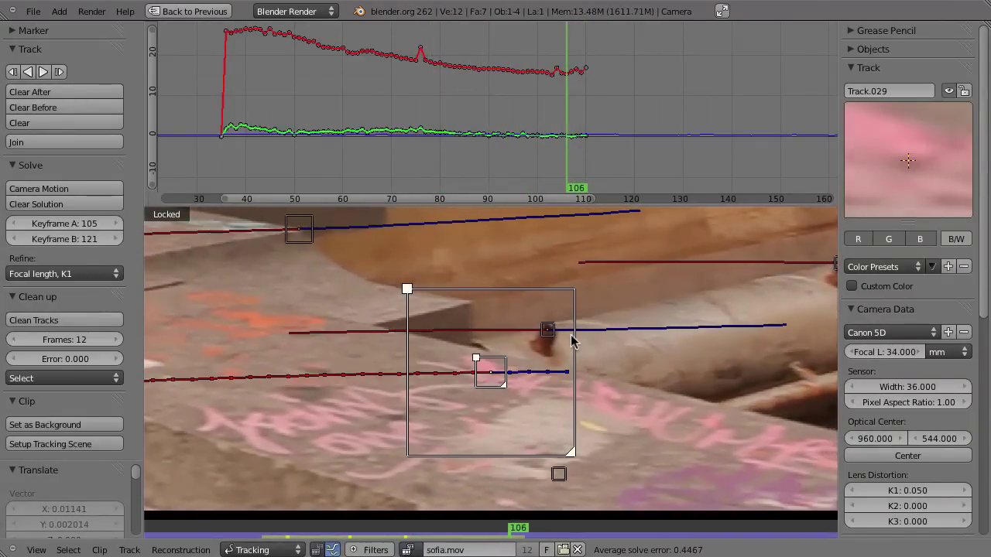
pyautogui.press('Left')
pyautogui.press('Left')
pyautogui.press('Left')
pyautogui.press('Left')
pyautogui.press('Left')
pyautogui.press('Left')
pyautogui.press('Left')
pyautogui.press('Left')
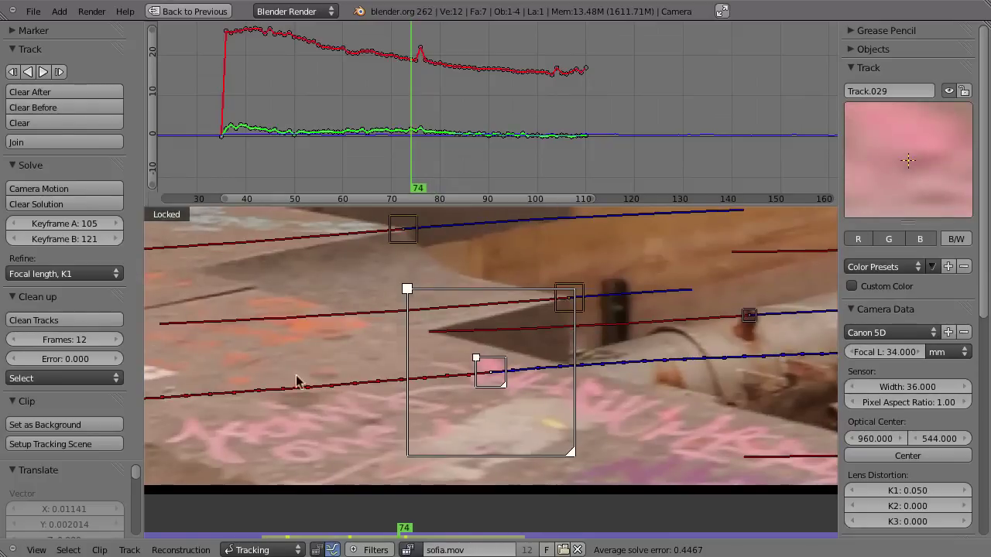
pyautogui.moveTo(298, 378); pyautogui.dragTo(543, 350, button='middle')
pyautogui.keyDown('ctrl'); pyautogui.moveTo(496, 362); pyautogui.dragTo(562, 242); pyautogui.keyUp('ctrl')
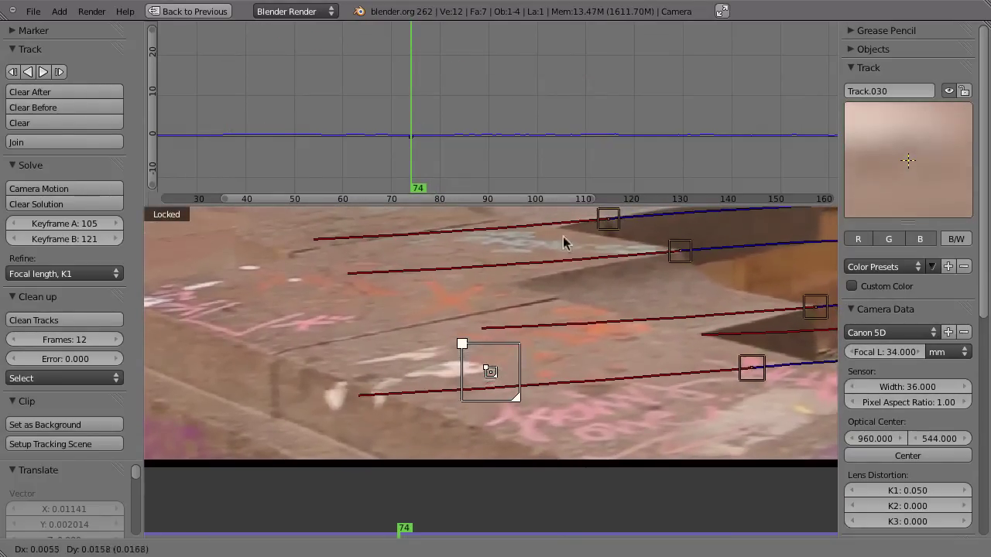
# Fine-tune Track.030's position and track it backwards to frame 45.
pyautogui.press('g')
pyautogui.click(405, 427)
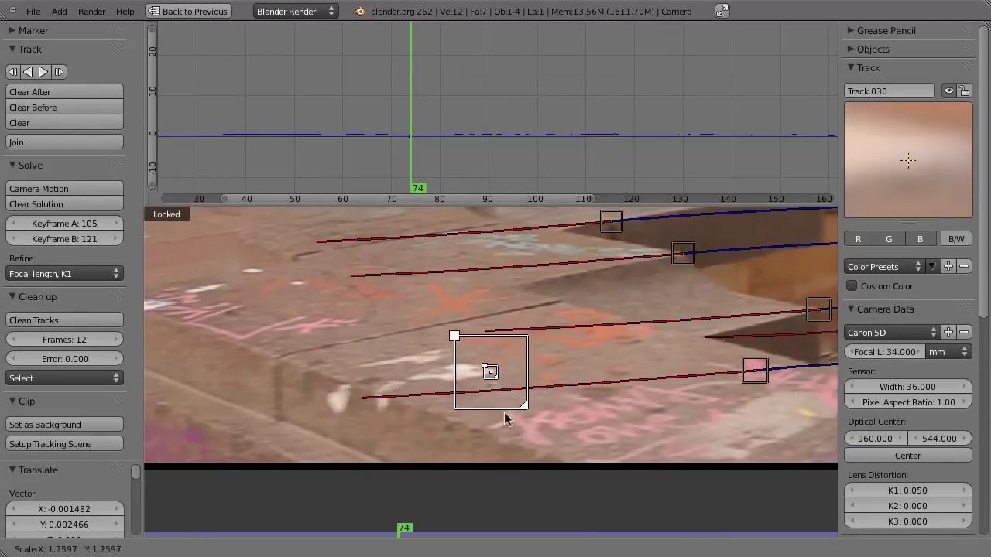
pyautogui.hotkey('shift', 'ctrl', 't')
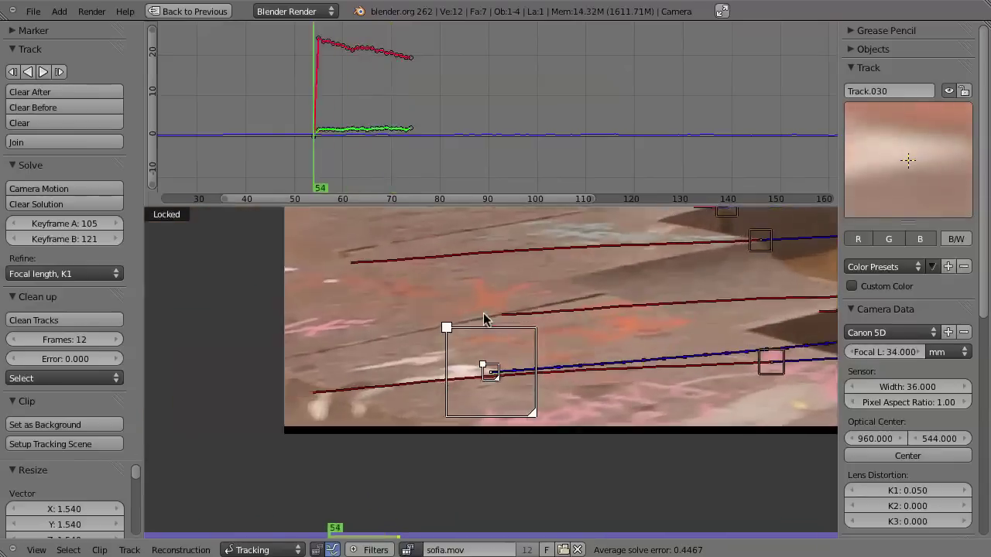
pyautogui.hotkey('ctrl', 't')
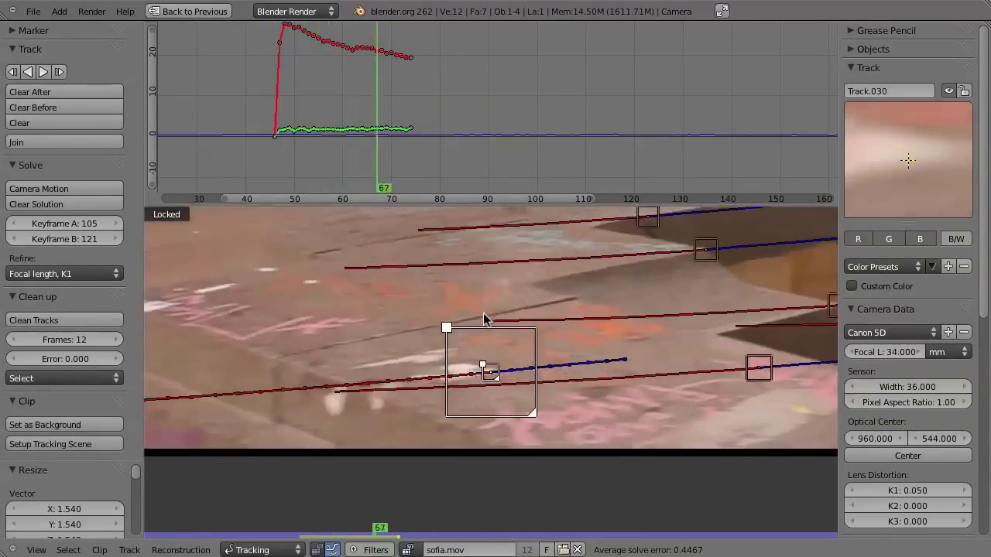
pyautogui.moveTo(499, 327)
pyautogui.mouseDown()
pyautogui.moveTo(276, 135)
pyautogui.moveTo(332, 132)
pyautogui.moveTo(273, 136)
pyautogui.moveTo(387, 135)
pyautogui.moveTo(407, 154)
pyautogui.mouseUp()
# Track the ledge marker forward to frame 89 and enlarge its pattern and search areas.
pyautogui.hotkey('ctrl', 't')
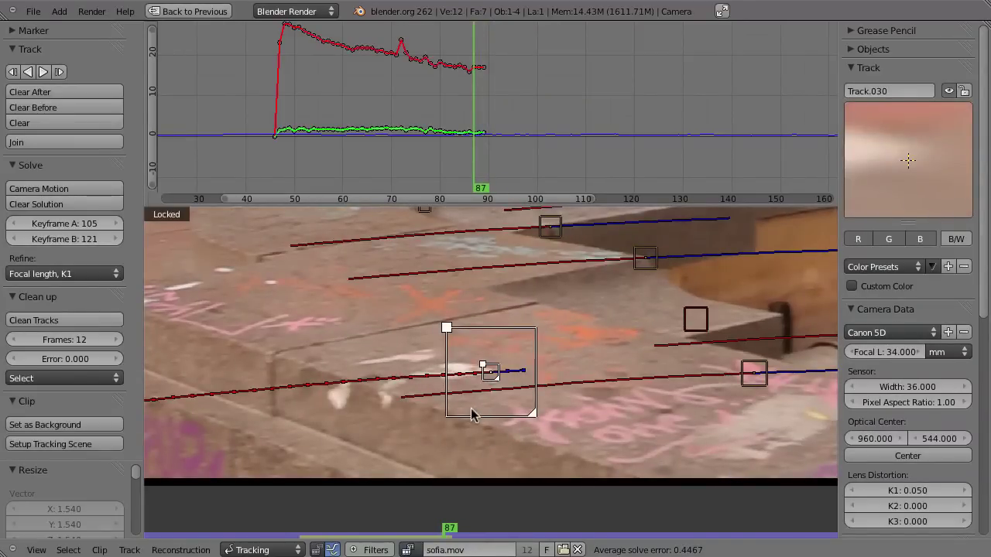
pyautogui.moveTo(442, 187)
pyautogui.mouseDown()
pyautogui.moveTo(376, 176)
pyautogui.moveTo(476, 179)
pyautogui.moveTo(481, 435)
pyautogui.mouseUp()
pyautogui.moveTo(424, 379); pyautogui.dragTo(548, 379, button='middle')
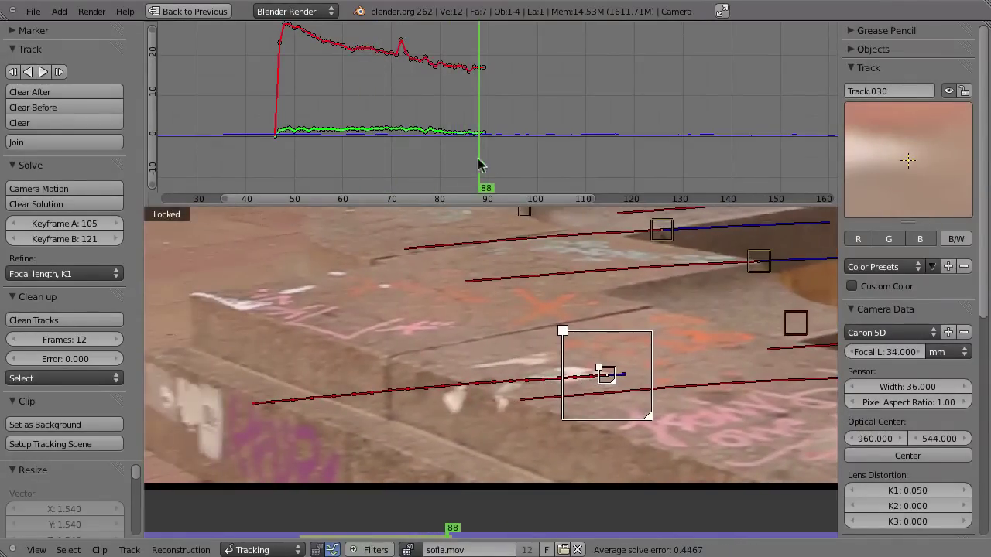
pyautogui.press('Left')
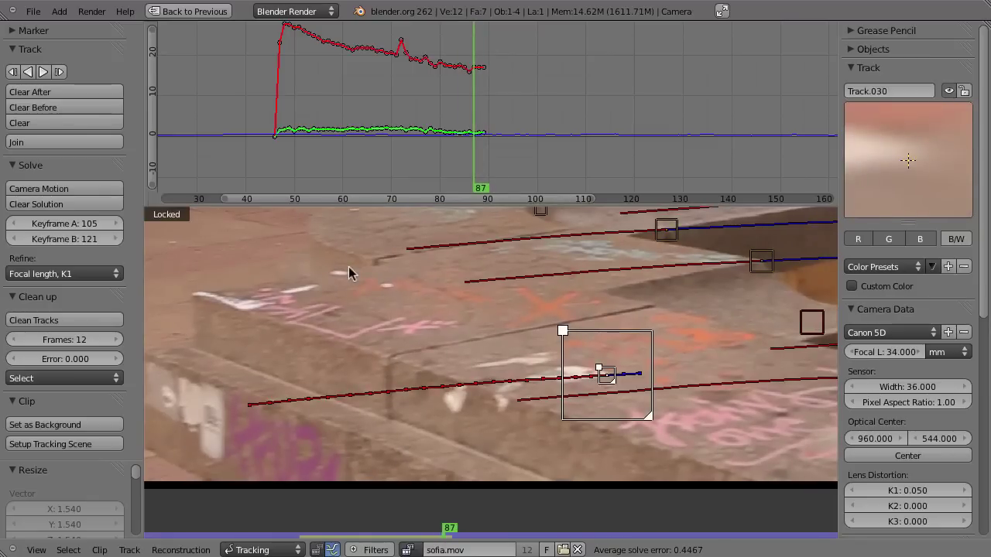
pyautogui.click(478, 166)
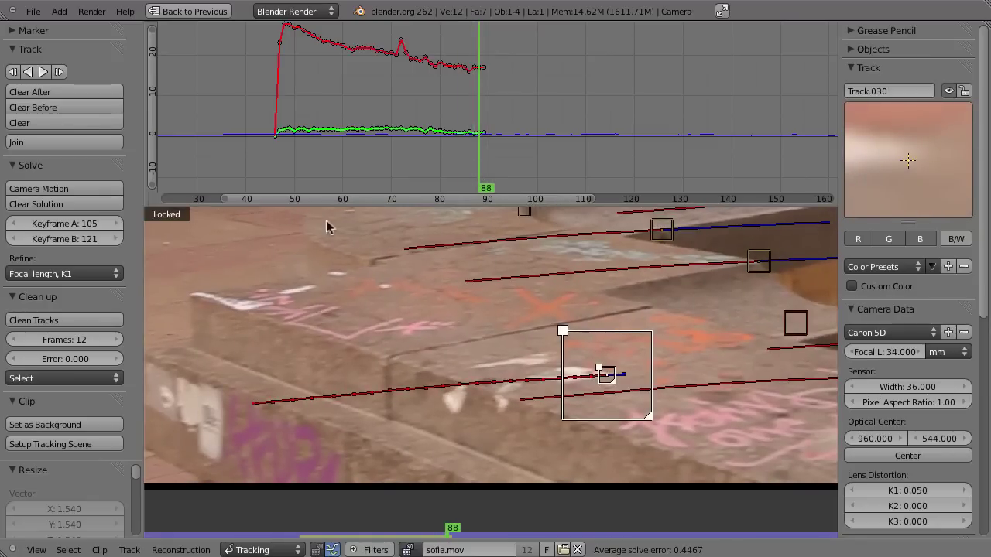
pyautogui.moveTo(481, 161); pyautogui.dragTo(482, 159)
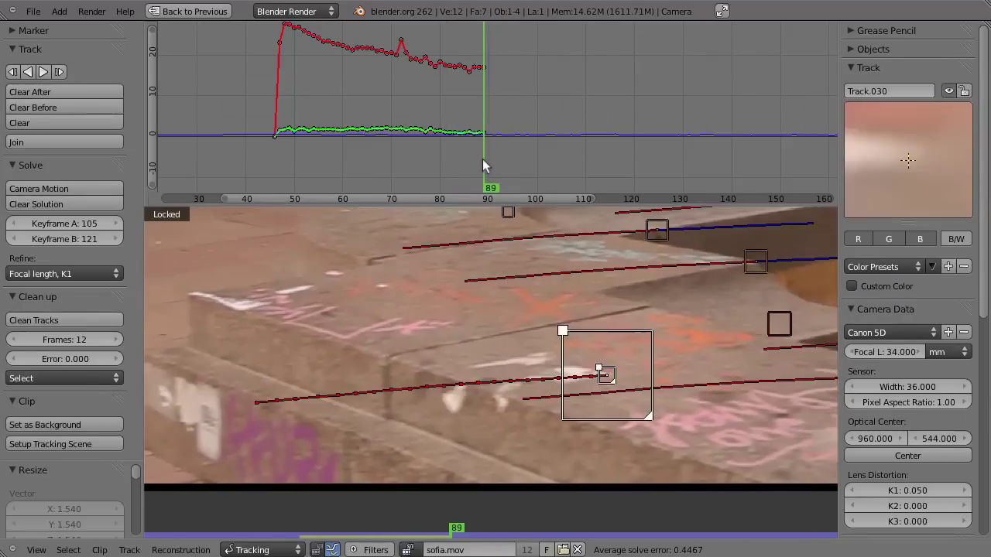
pyautogui.press('s')
pyautogui.click(627, 396)
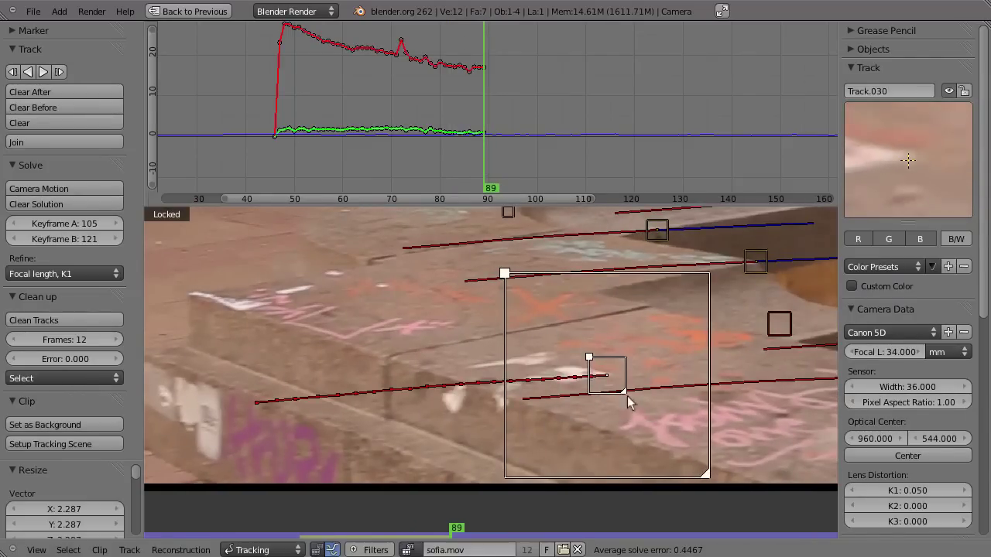
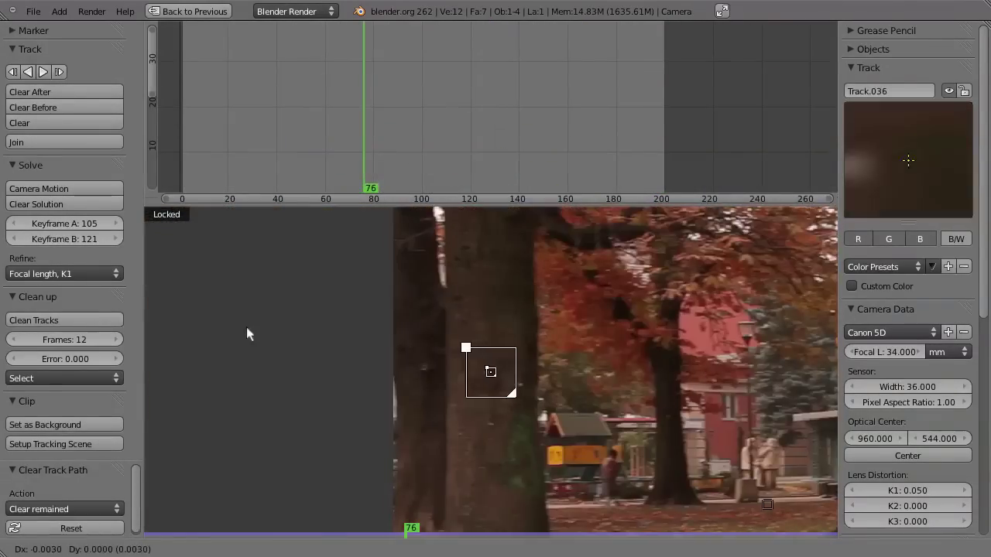
# Add a tree-trunk marker, track it forward, and clear its path after frame 95.
pyautogui.keyDown('ctrl'); pyautogui.click(537, 401); pyautogui.keyUp('ctrl')
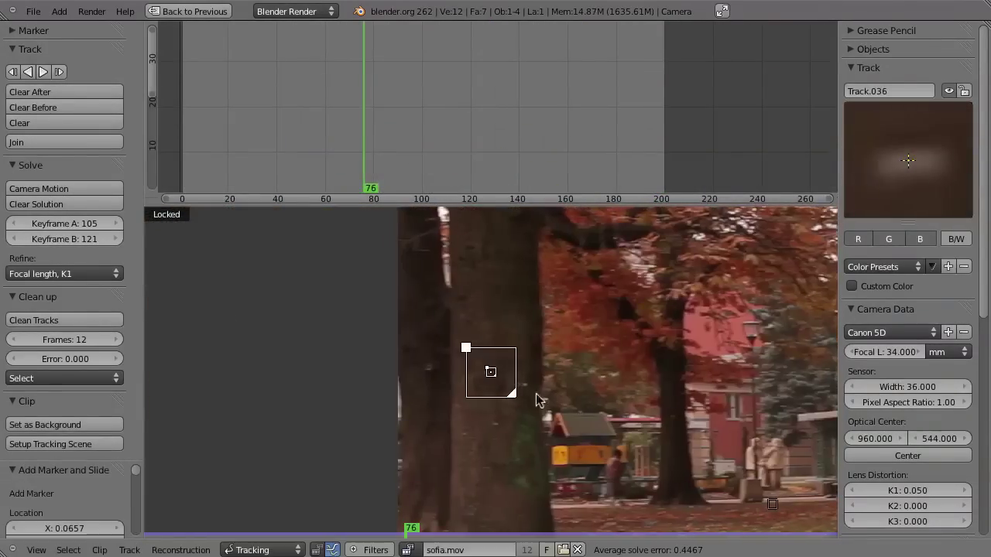
pyautogui.hotkey('ctrl', 't')
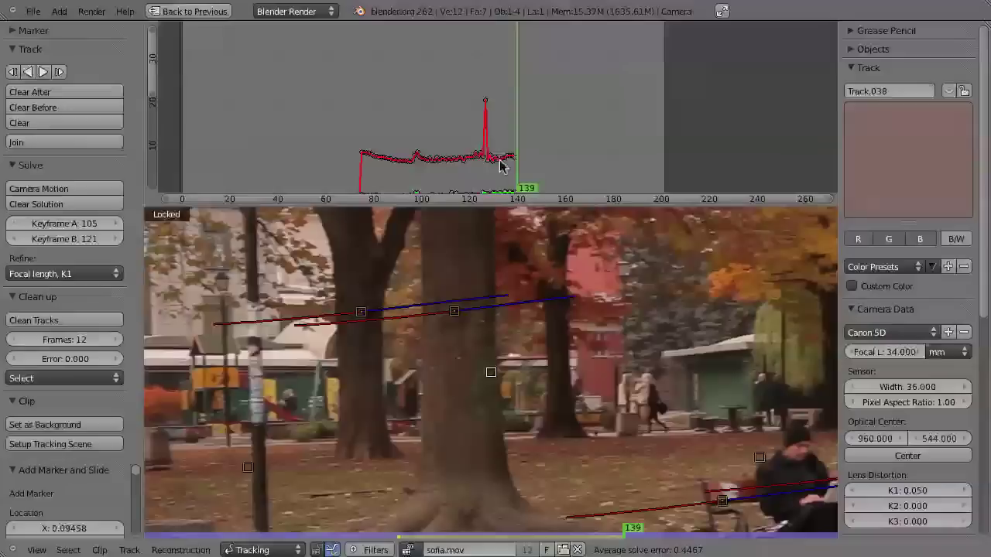
pyautogui.moveTo(500, 165); pyautogui.dragTo(410, 193)
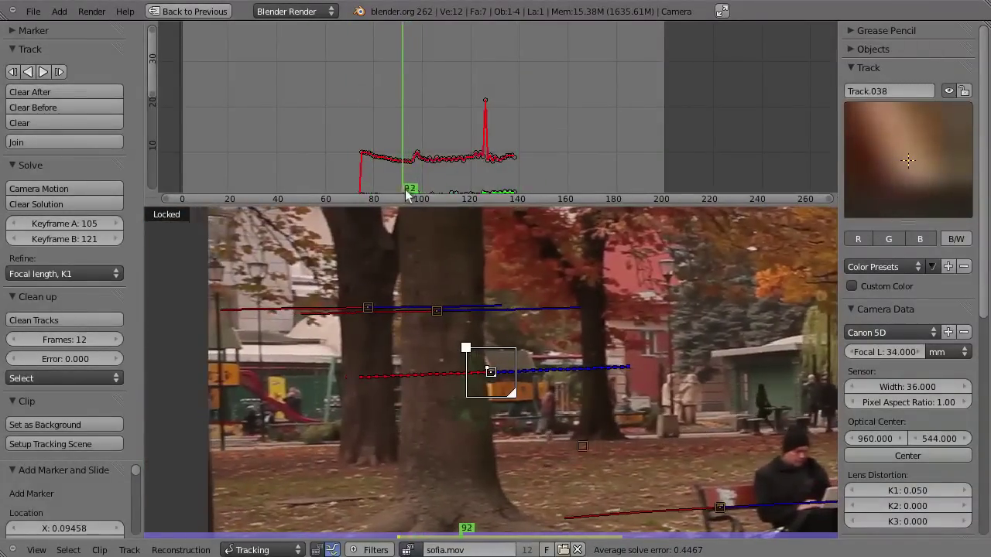
pyautogui.hotkey('alt', 't')
pyautogui.click(371, 186)
pyautogui.press('Left')
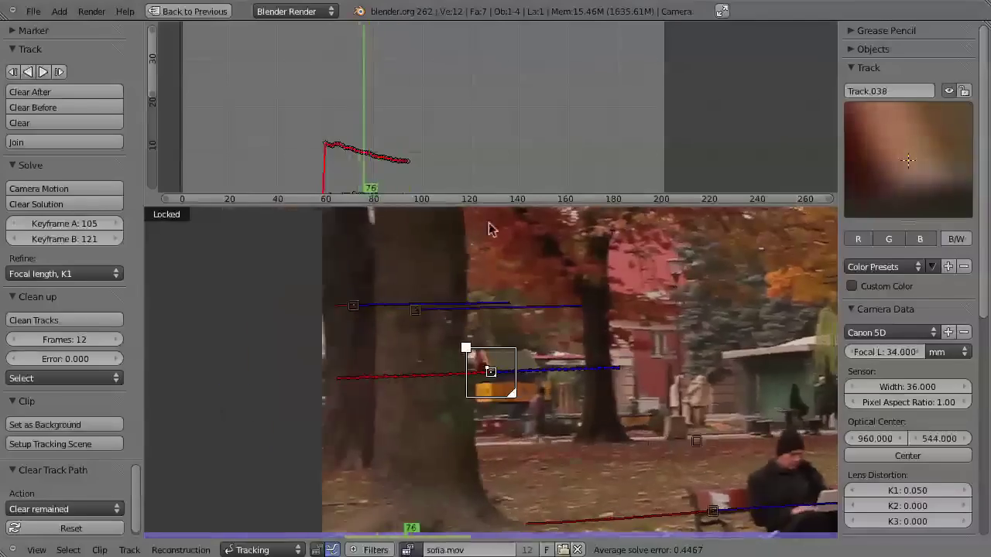
# Add a second tree-trunk marker tracked forward to the clip end and back to about frame 45.
pyautogui.keyDown('ctrl'); pyautogui.click(491, 372); pyautogui.keyUp('ctrl')
pyautogui.hotkey('ctrl', 't')
pyautogui.hotkey('ctrl', 'shift', 't')
pyautogui.moveTo(348, 177)
pyautogui.mouseDown()
pyautogui.moveTo(313, 201)
pyautogui.moveTo(362, 202)
pyautogui.mouseUp()
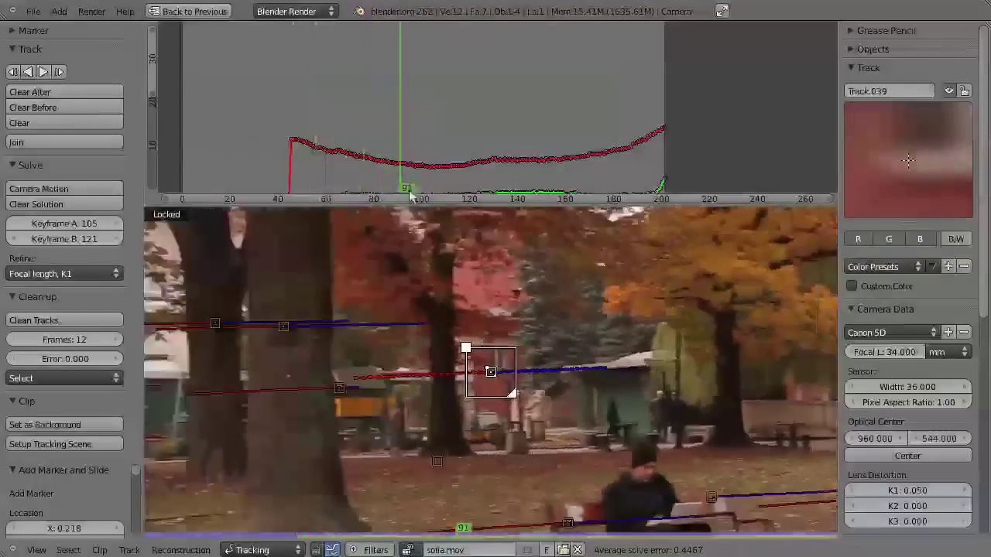
# Add a marker at frame 75, track it forward to 175 and back to about frame 10, re-centering it on its feature.
pyautogui.keyDown('ctrl'); pyautogui.click(522, 420); pyautogui.keyUp('ctrl')
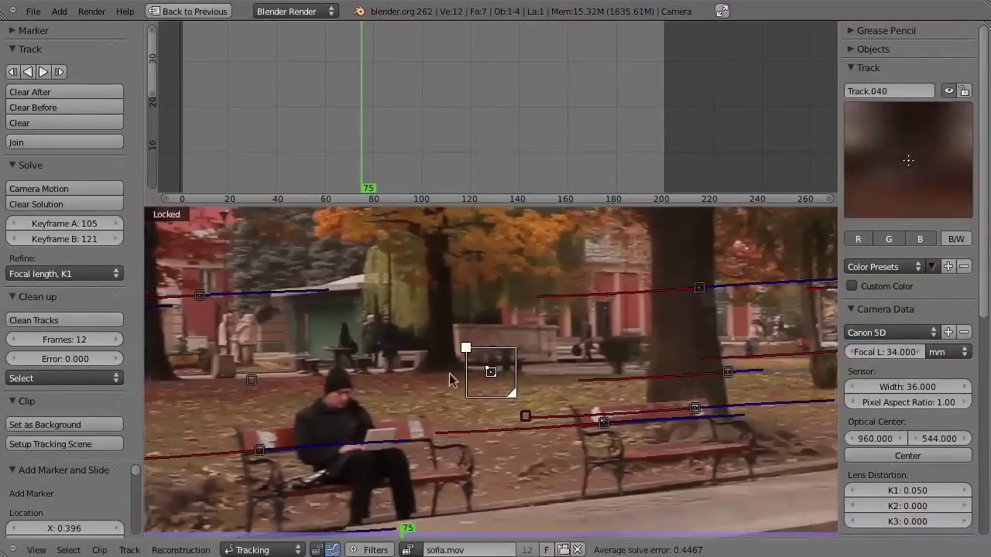
pyautogui.hotkey('ctrl', 't')
pyautogui.scroll(-5, 963, 414)
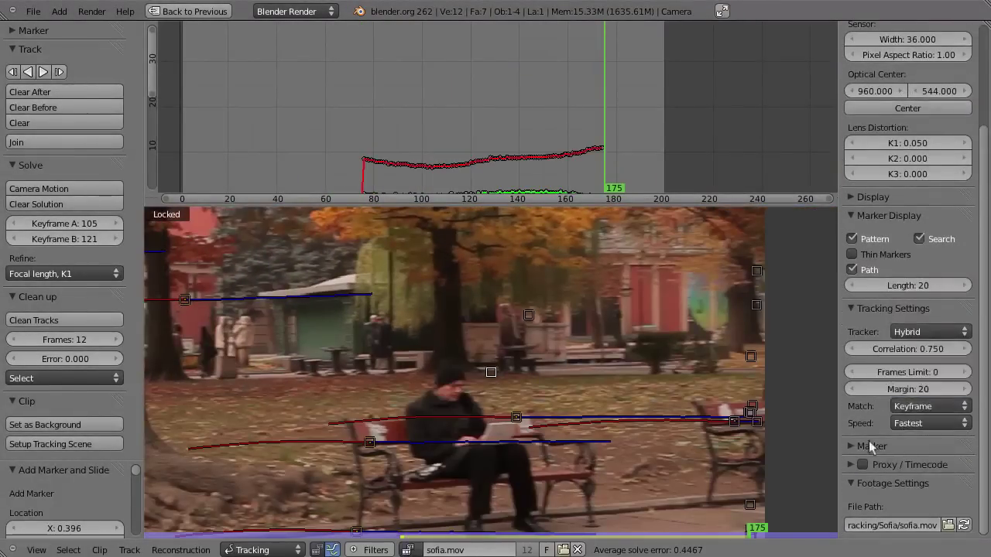
pyautogui.click(546, 166)
pyautogui.click(343, 188)
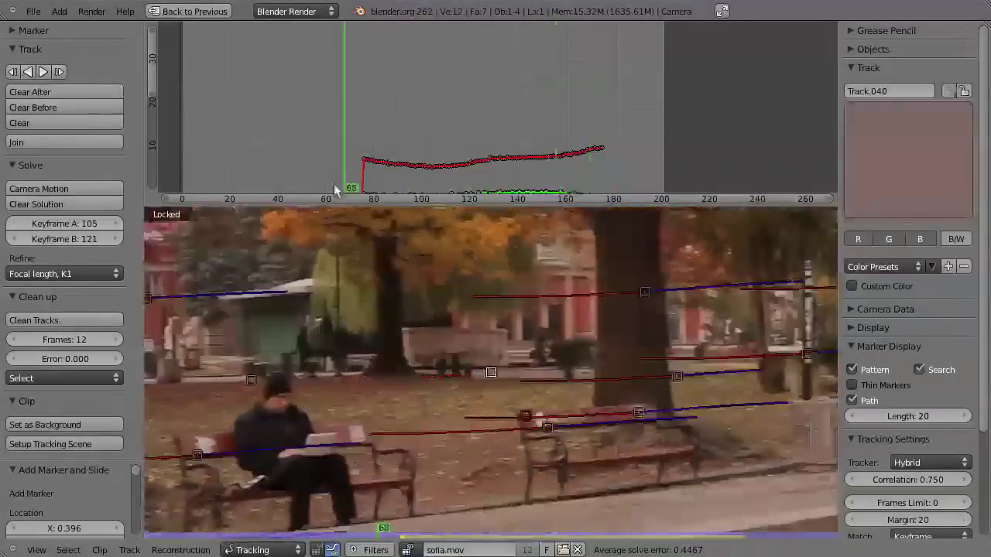
pyautogui.hotkey('ctrl', 'shift', 't')
pyautogui.click(413, 179)
pyautogui.scroll(6, 431, 369)
pyautogui.press('Right')
pyautogui.moveTo(449, 380); pyautogui.dragTo(405, 406)
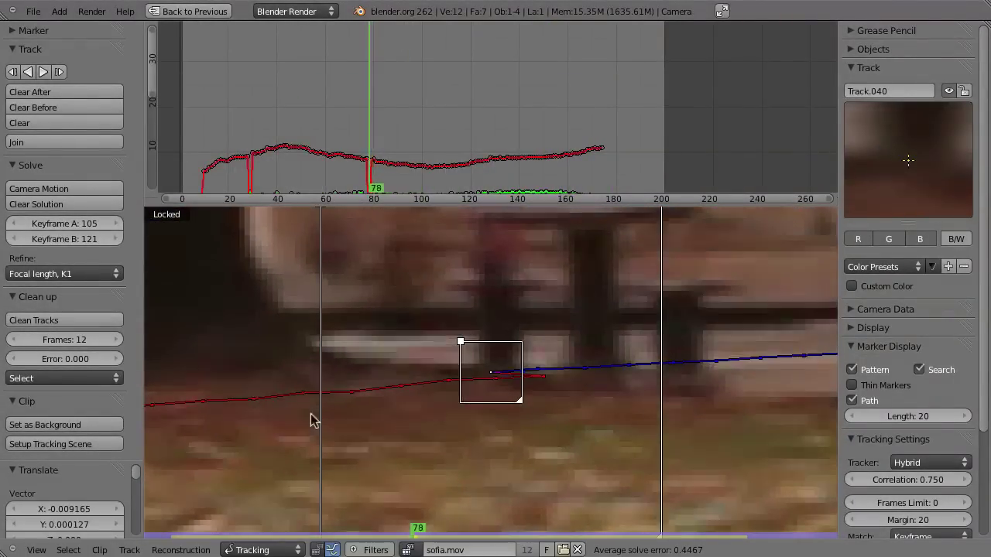
# Clear the unreliable part of the bench track's path before frame 20.
pyautogui.keyDown('alt'); pyautogui.scroll(20, 310, 418); pyautogui.keyUp('alt')
pyautogui.keyDown('alt'); pyautogui.scroll(6, 310, 414); pyautogui.keyUp('alt')
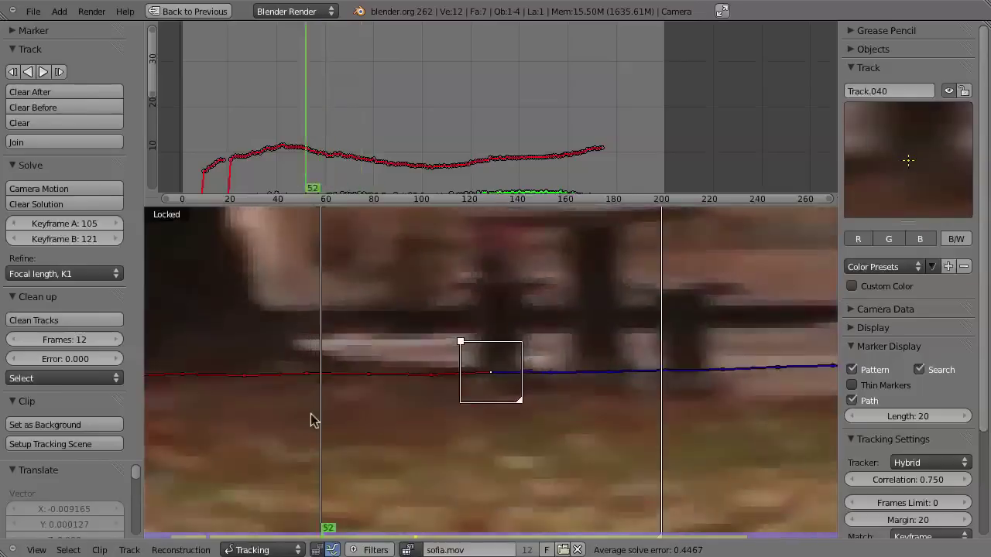
pyautogui.keyDown('alt'); pyautogui.scroll(20, 310, 414); pyautogui.keyUp('alt')
pyautogui.keyDown('alt'); pyautogui.scroll(10, 310, 414); pyautogui.keyUp('alt')
pyautogui.keyDown('alt'); pyautogui.scroll(1, 310, 414); pyautogui.keyUp('alt')
pyautogui.hotkey('shift', 't')
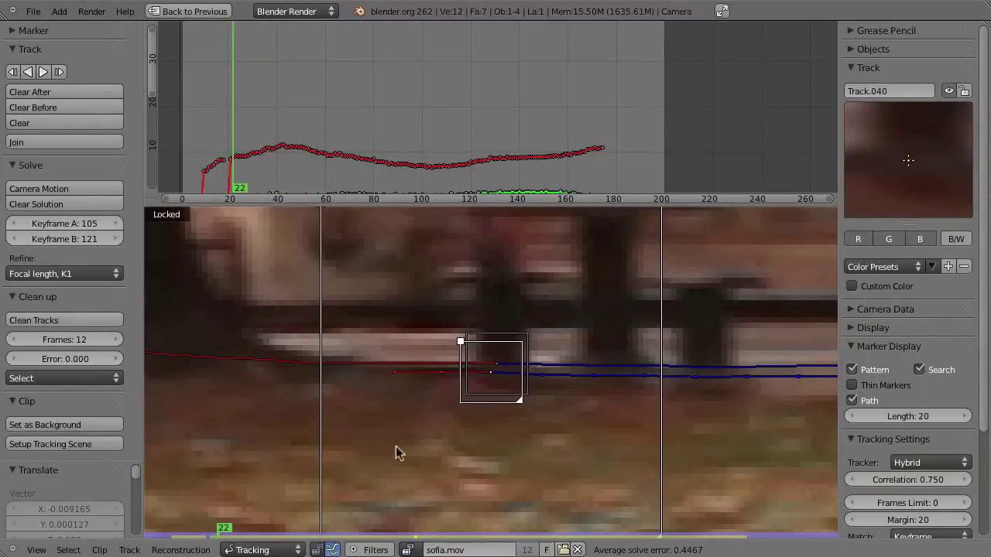
pyautogui.keyDown('alt'); pyautogui.scroll(-20, 315, 161); pyautogui.keyUp('alt')
pyautogui.keyDown('alt'); pyautogui.scroll(20, 472, 321); pyautogui.keyUp('alt')
# Deselect all, then add a graffiti-block marker tracked forward and back to frame 122.
pyautogui.press('a')
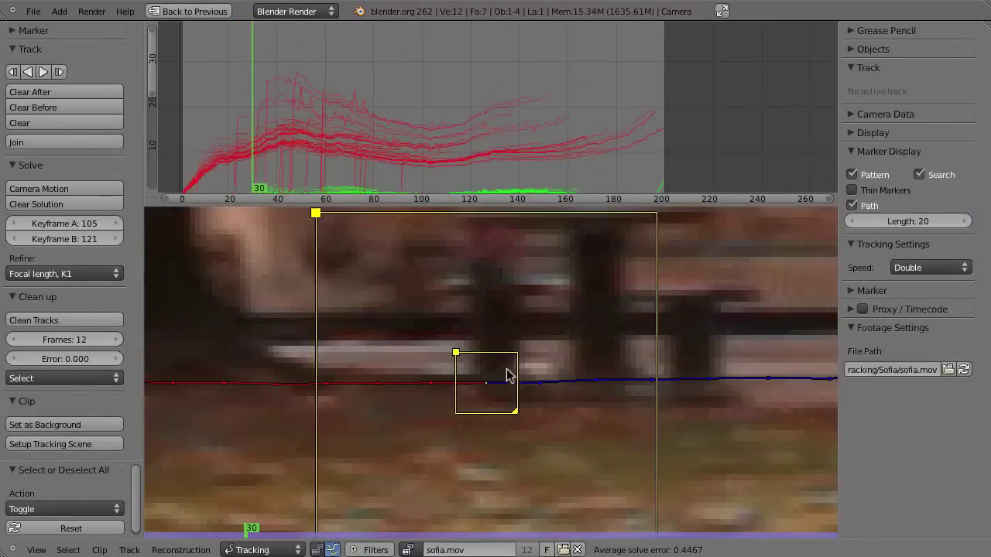
pyautogui.scroll(1, 522, 394)
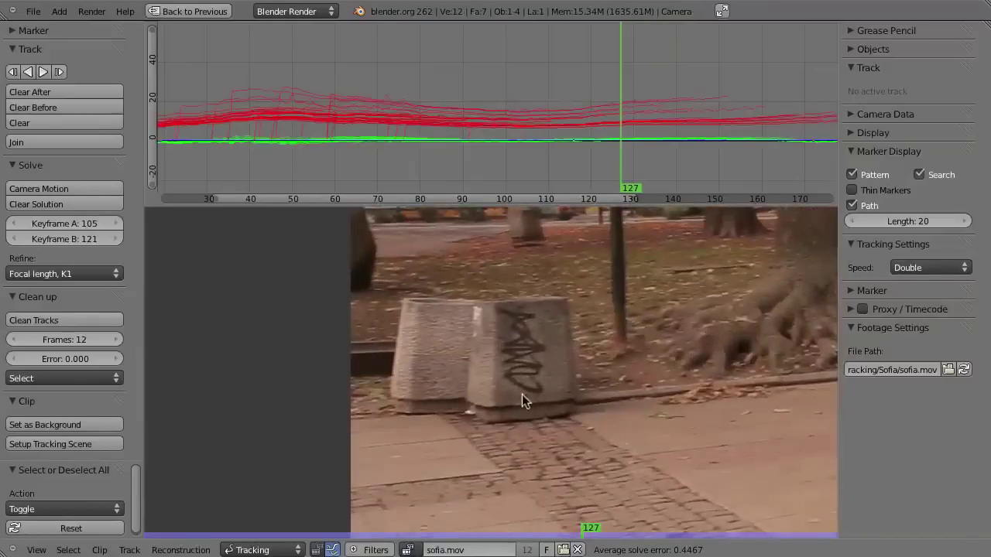
pyautogui.keyDown('ctrl'); pyautogui.click(522, 394); pyautogui.keyUp('ctrl')
pyautogui.hotkey('ctrl', 't')
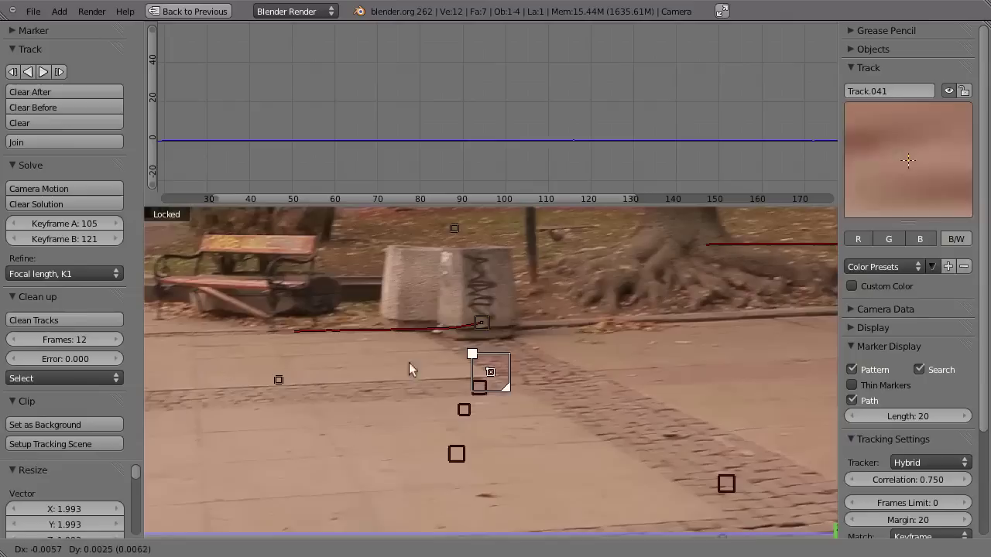
pyautogui.click(408, 363)
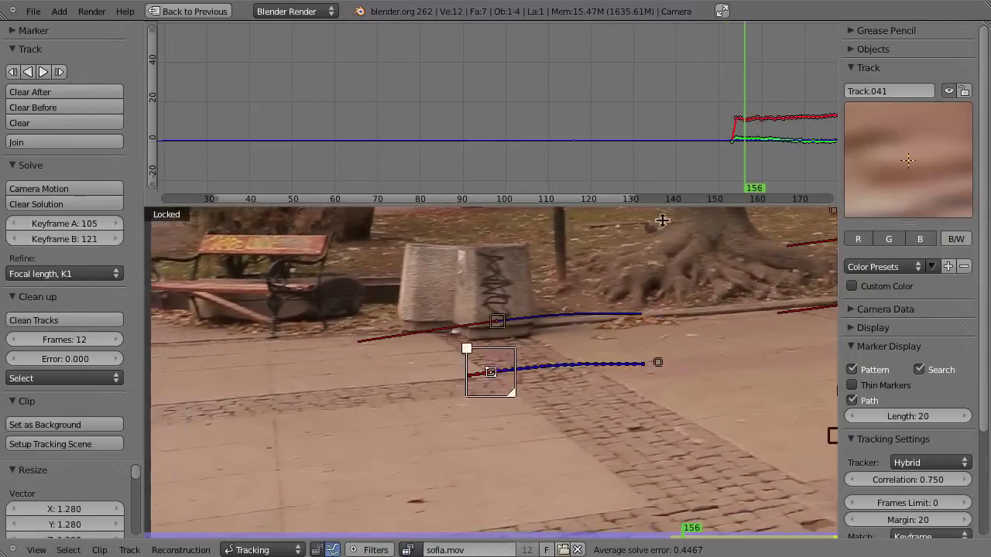
pyautogui.hotkey('ctrl', 'shift', 't')
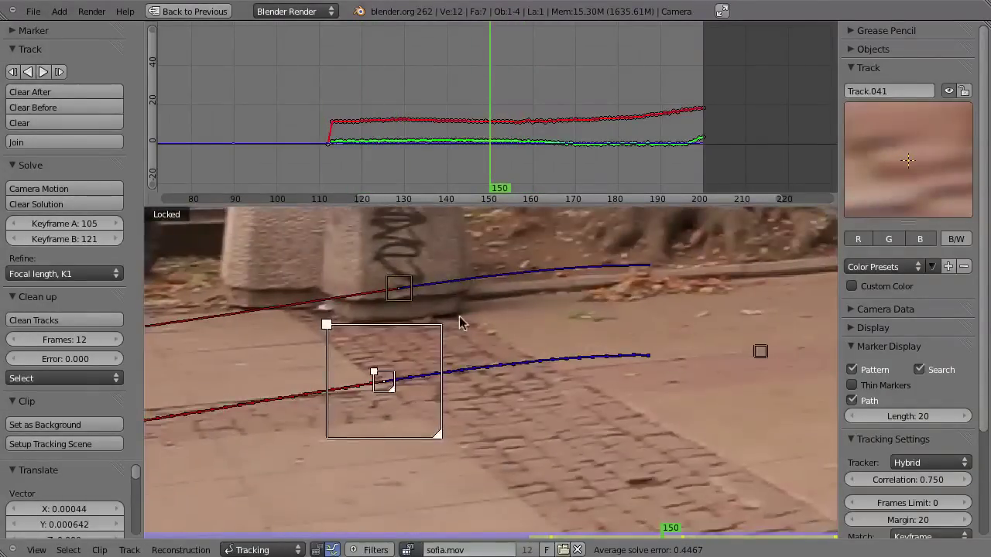
# Add two pavement markers with enlarged search areas and track them backwards through the clip.
pyautogui.keyDown('ctrl'); pyautogui.click(490, 371); pyautogui.keyUp('ctrl')
pyautogui.press('s')
pyautogui.click(516, 405)
pyautogui.hotkey('ctrl', 'shift', 't')
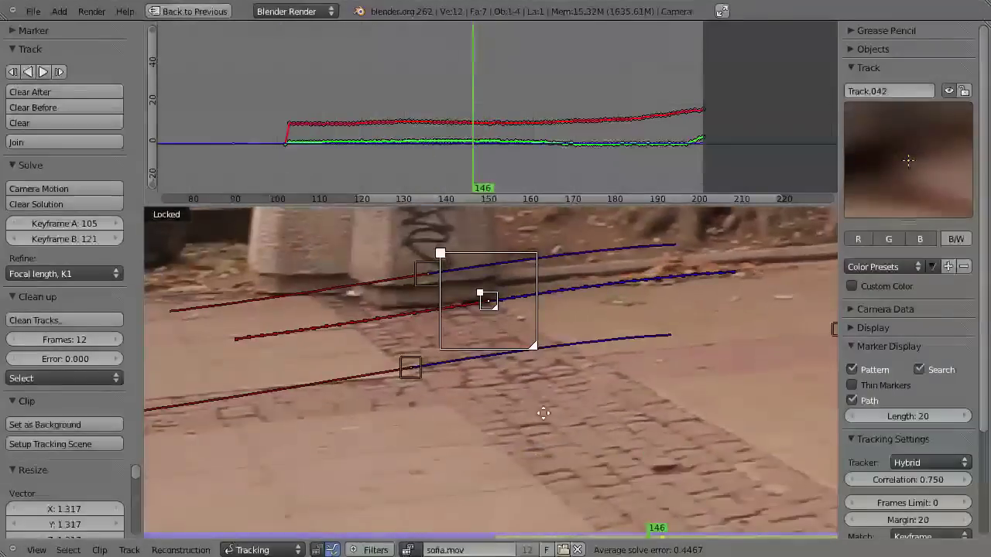
pyautogui.keyDown('ctrl'); pyautogui.click(490, 372); pyautogui.keyUp('ctrl')
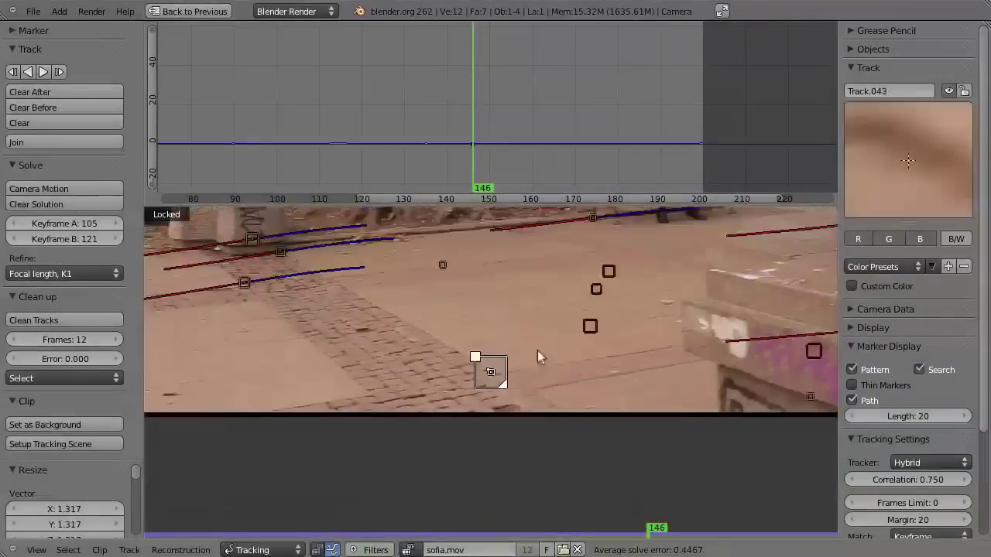
pyautogui.hotkey('ctrl', 'shift', 't')
pyautogui.press('s')
pyautogui.click(488, 283)
pyautogui.hotkey('ctrl', 'shift', 't')
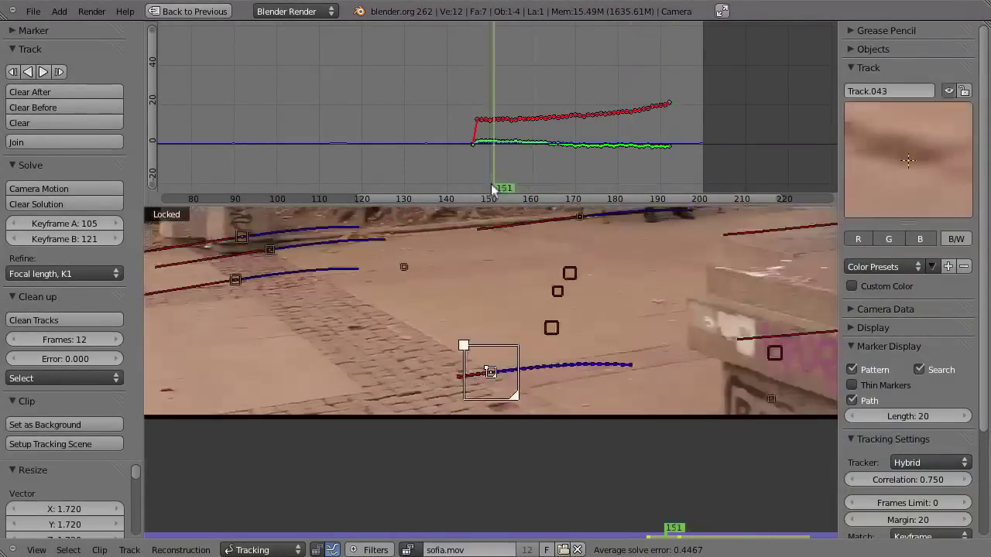
# Add a pavement marker with enlarged search area, tracked forward to the end and back to about frame 93.
pyautogui.keyDown('ctrl'); pyautogui.click(352, 304); pyautogui.keyUp('ctrl')
pyautogui.press('s')
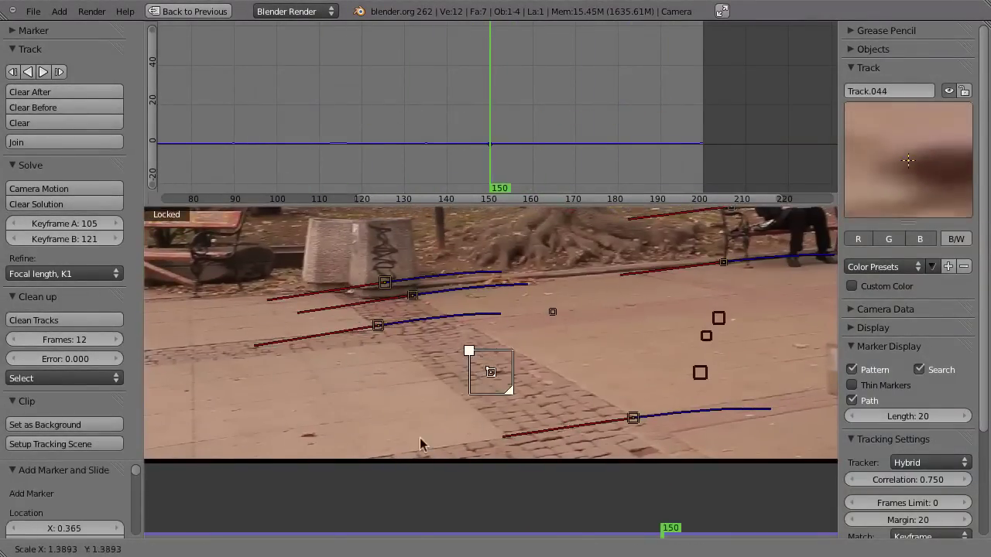
pyautogui.click(419, 438)
pyautogui.hotkey('ctrl', 't')
pyautogui.hotkey('ctrl', 'shift', 't')
pyautogui.moveTo(496, 142)
pyautogui.mouseDown()
pyautogui.moveTo(473, 144)
pyautogui.moveTo(582, 188)
pyautogui.mouseUp()
pyautogui.scroll(-2, 437, 418)
pyautogui.scroll(4, 393, 441)
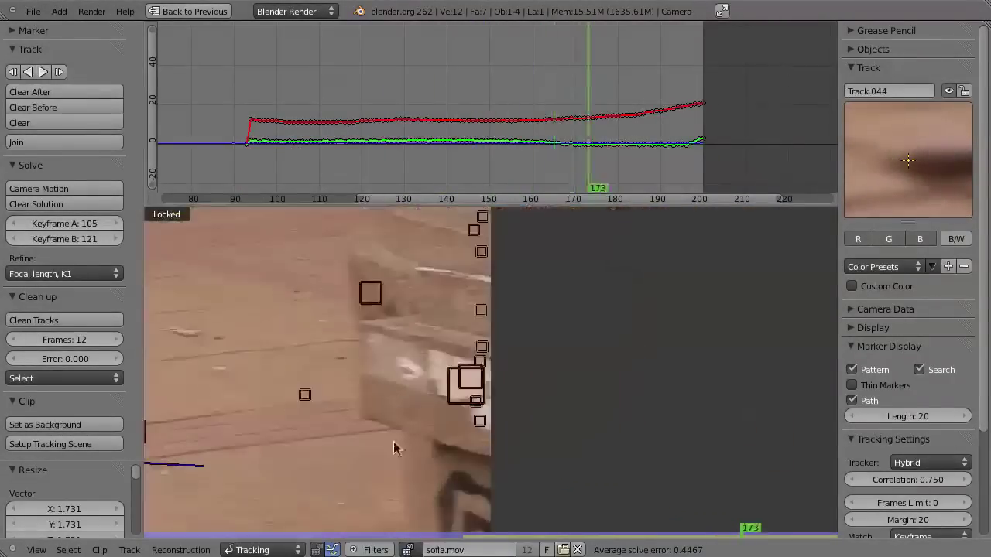
# Add a concrete-block marker tracked back to frame 115 and a pavement marker (Track.046) tracked forward and back to frame 120.
pyautogui.keyDown('ctrl'); pyautogui.click(489, 371); pyautogui.keyUp('ctrl')
pyautogui.click(427, 379)
pyautogui.hotkey('shift', 'ctrl', 't')
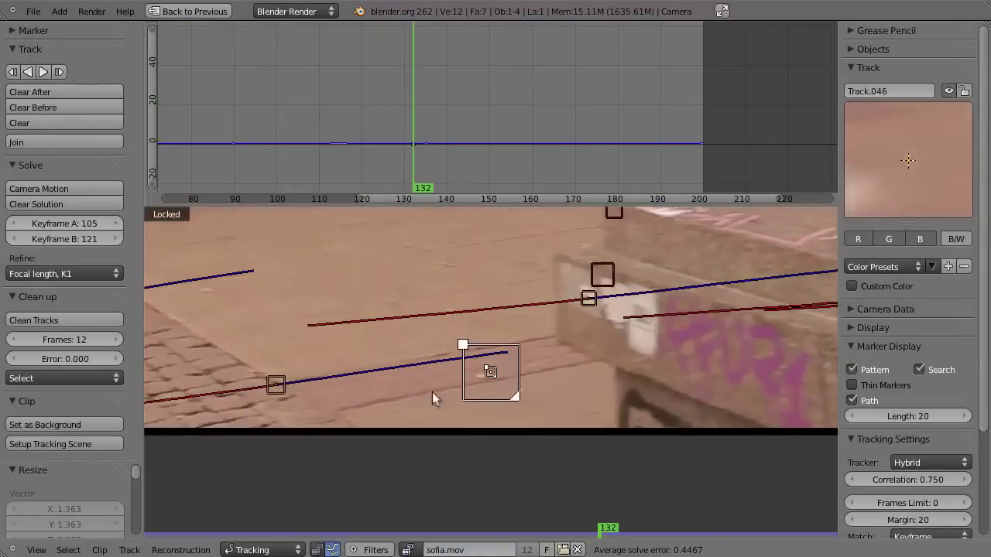
pyautogui.keyDown('ctrl'); pyautogui.click(431, 392); pyautogui.keyUp('ctrl')
pyautogui.hotkey('ctrl', 't')
pyautogui.click(439, 161)
pyautogui.moveTo(439, 160); pyautogui.dragTo(388, 143)
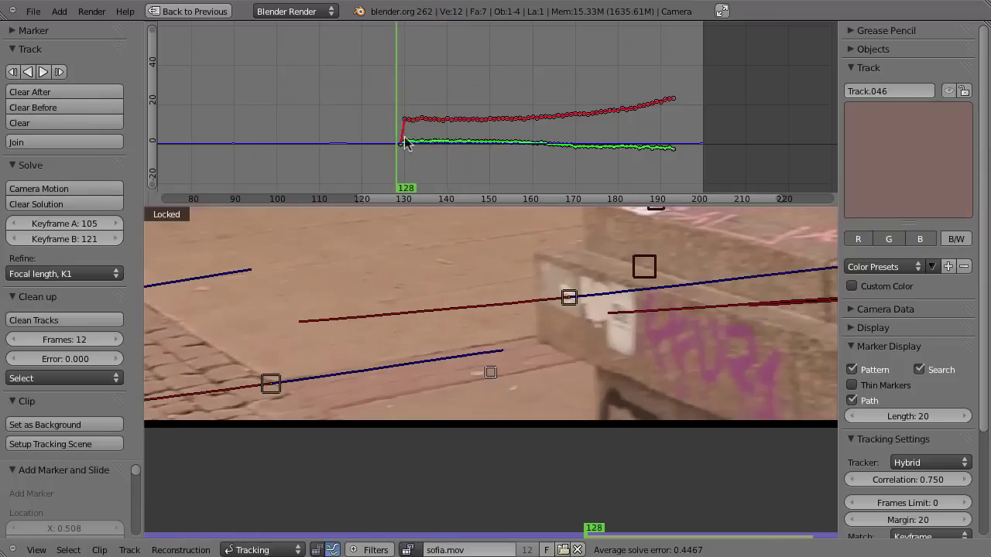
pyautogui.moveTo(488, 370); pyautogui.dragTo(480, 362)
pyautogui.hotkey('shift', 'ctrl', 't')
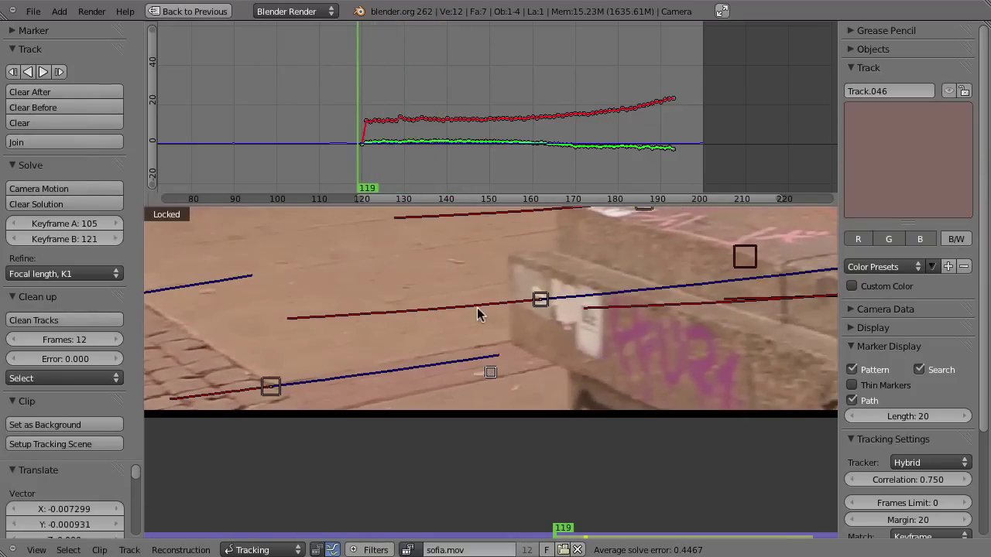
pyautogui.click(466, 149)
pyautogui.moveTo(466, 148)
pyautogui.mouseDown()
pyautogui.moveTo(451, 165)
pyautogui.moveTo(645, 153)
pyautogui.mouseUp()
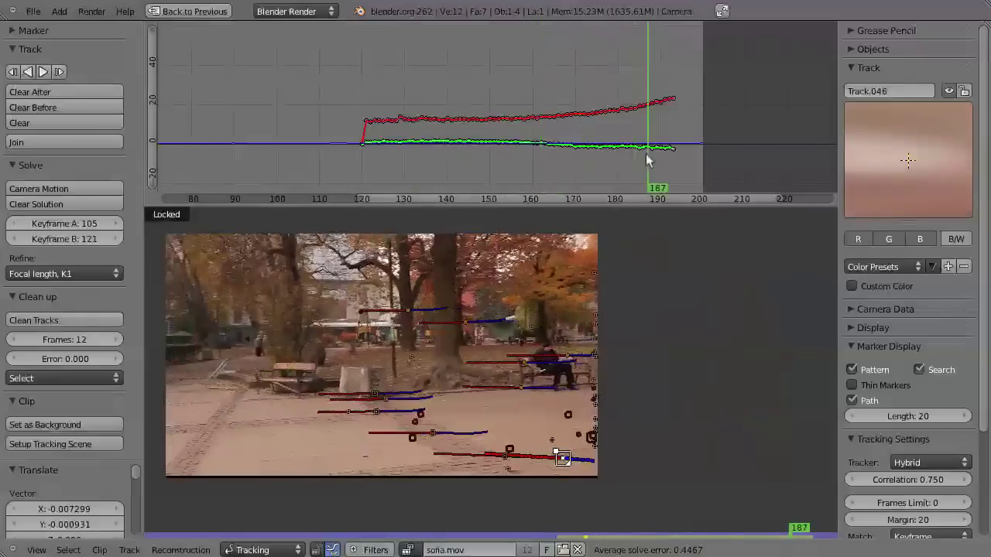
# At frame 200, add a marker near the far-side people with an enlarged search area, tracked backwards.
pyautogui.hotkey('shift', 'Right')
pyautogui.keyDown('ctrl'); pyautogui.click(356, 334); pyautogui.keyUp('ctrl')
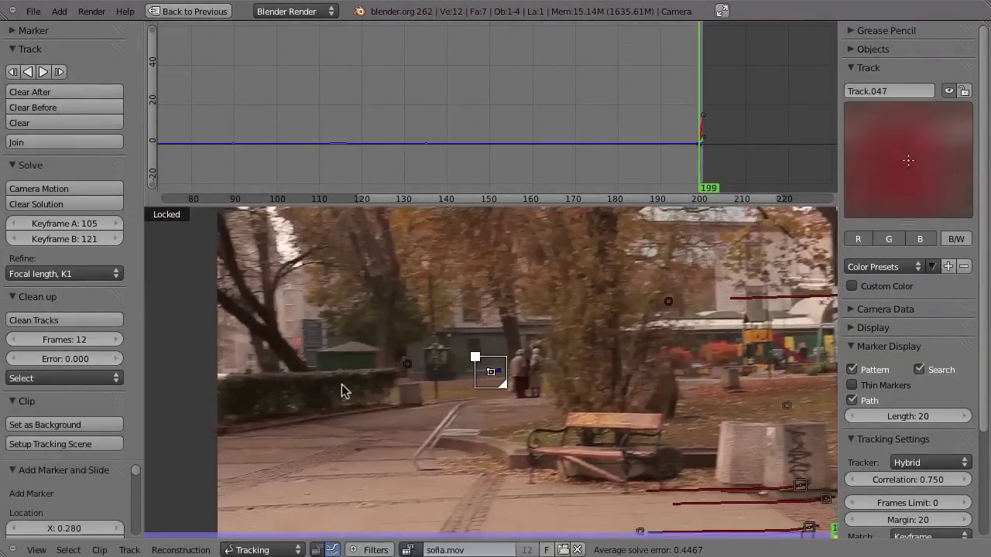
pyautogui.hotkey('shift', 'ctrl', 't')
pyautogui.press('s')
pyautogui.press('s')
pyautogui.click(504, 396)
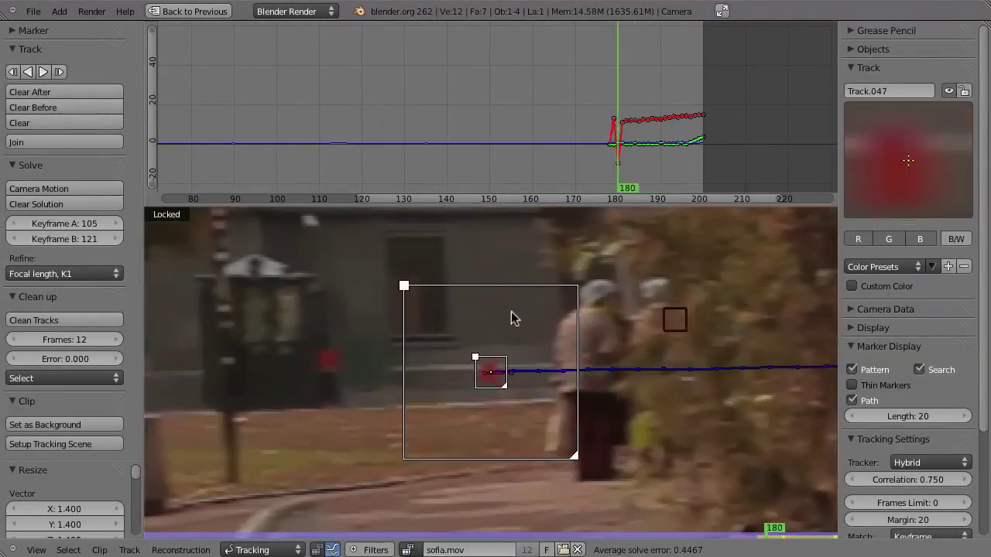
# Add Track.048 at the final frame and track it backwards through the clip.
pyautogui.hotkey('shift', 'Right')
pyautogui.scroll(-3, 484, 374)
pyautogui.keyDown('ctrl'); pyautogui.click(484, 373); pyautogui.keyUp('ctrl')
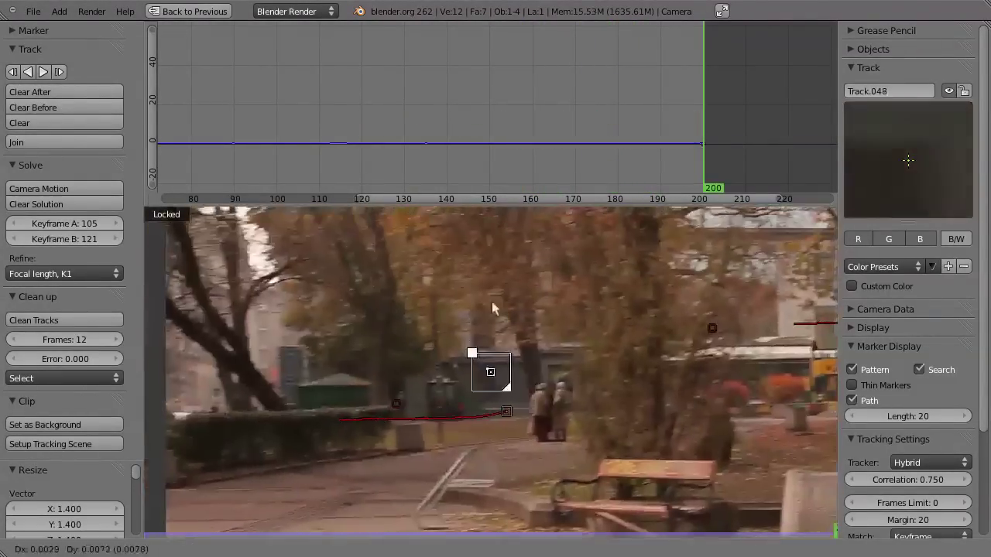
pyautogui.scroll(3, 480, 387)
pyautogui.hotkey('shift', 'ctrl', 't')
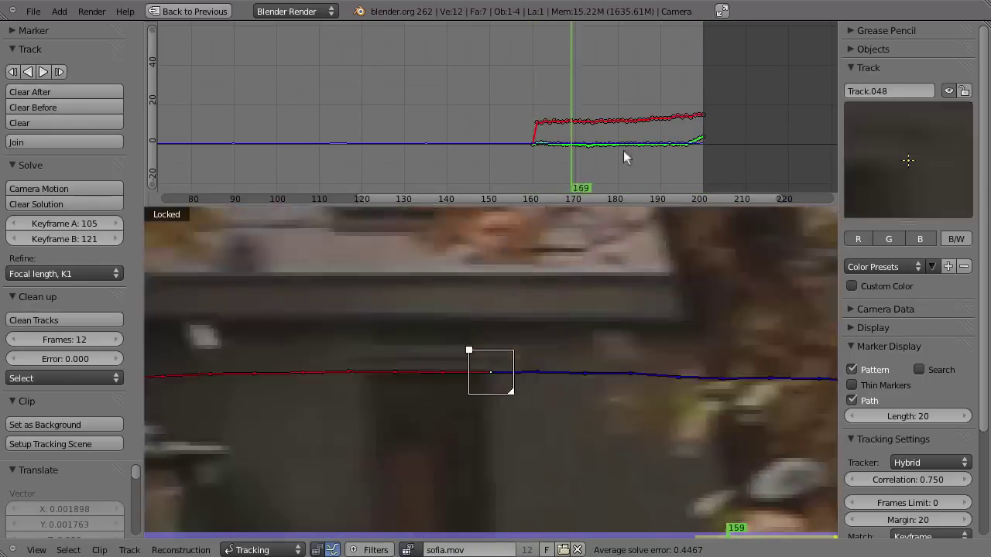
# Add Track.049 at about frame 194 and track it backwards and forward to frame 200.
pyautogui.moveTo(623, 150); pyautogui.dragTo(678, 150)
pyautogui.scroll(-3, 480, 364)
pyautogui.keyDown('ctrl'); pyautogui.click(490, 373); pyautogui.keyUp('ctrl')
pyautogui.hotkey('ctrl', 't')
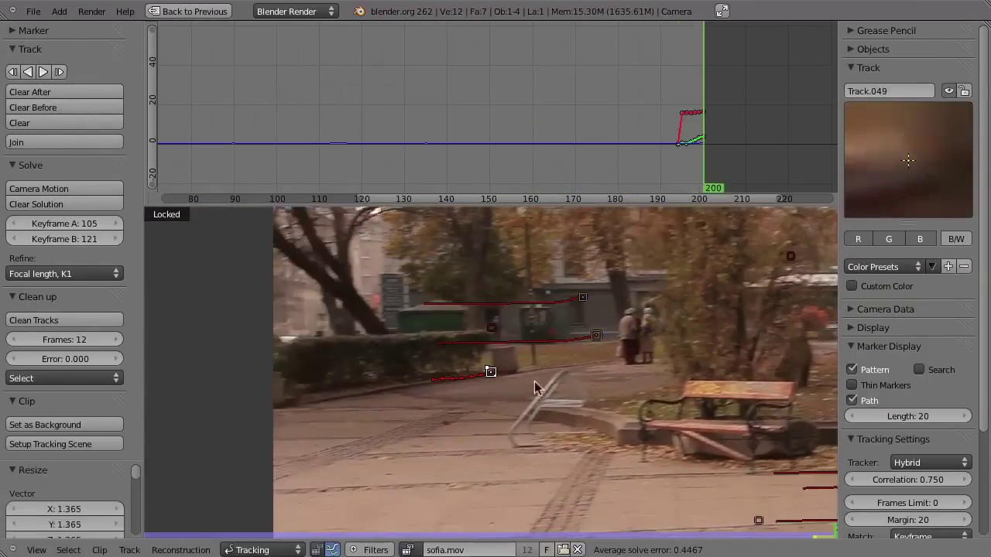
pyautogui.hotkey('shift', 'ctrl', 't')
pyautogui.hotkey('ctrl', 't')
pyautogui.scroll(3, 513, 379)
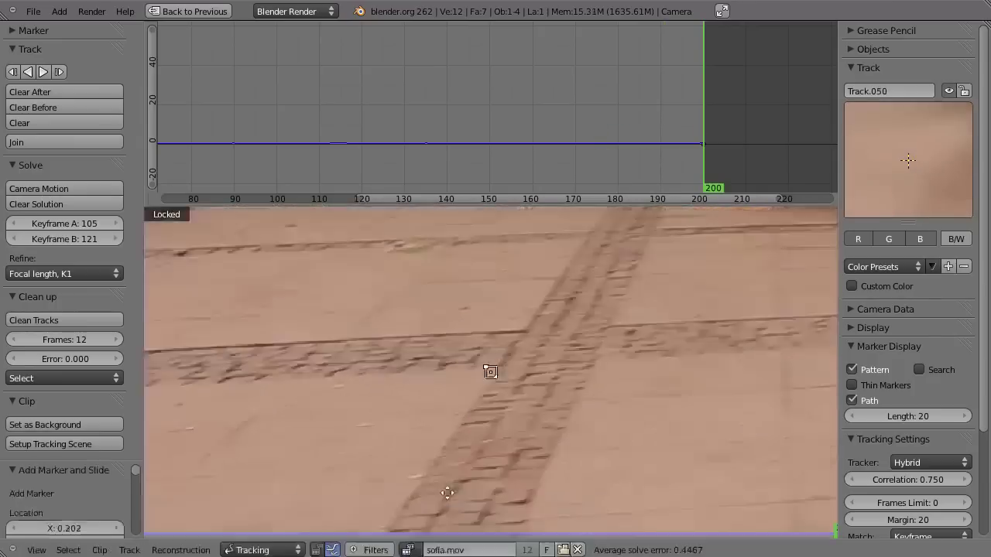
# Add Track.050 on the pavement (frames ~180–200) and Track.051 near the bench, tracked back to frame 179.
pyautogui.keyDown('ctrl'); pyautogui.click(491, 376); pyautogui.keyUp('ctrl')
pyautogui.hotkey('shift', 'ctrl', 't')
pyautogui.hotkey('ctrl', 't')
pyautogui.scroll(-3, 503, 399)
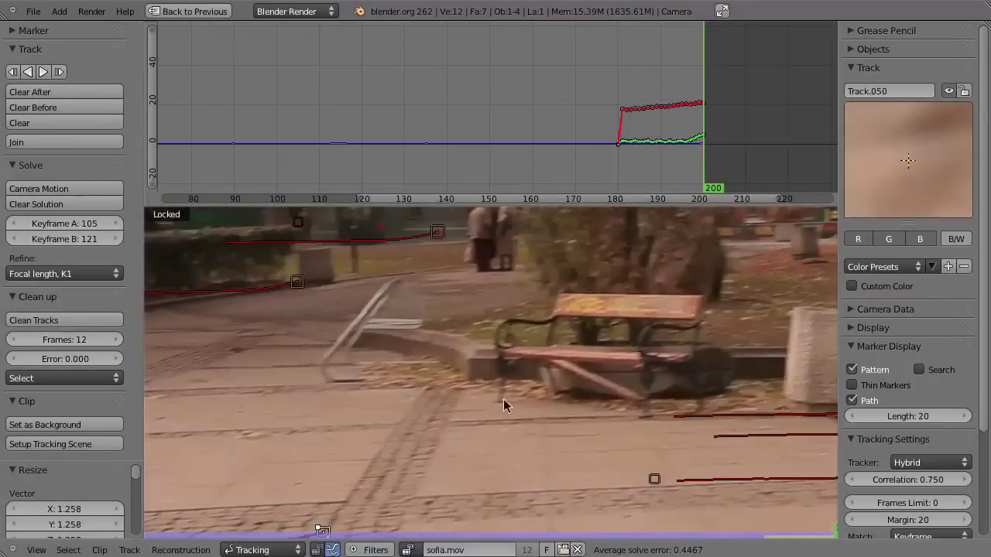
pyautogui.keyDown('ctrl'); pyautogui.click(503, 398); pyautogui.keyUp('ctrl')
pyautogui.hotkey('shift', 'ctrl', 't')
# Nudge Track.051 back onto its feature, retrack it backwards, and advance to frame 185.
pyautogui.press('h')
pyautogui.scroll(2, 493, 379)
pyautogui.hotkey('alt', 'h')
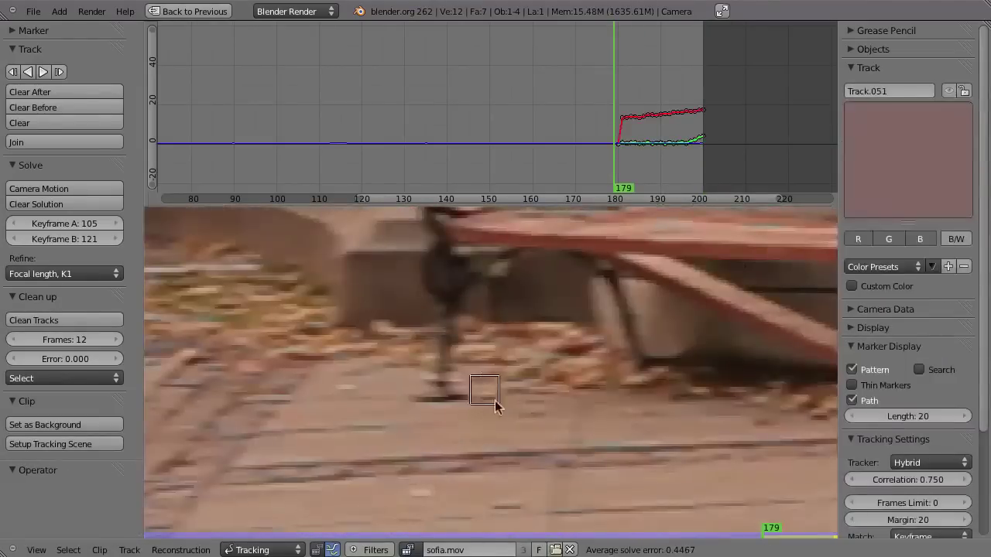
pyautogui.moveTo(487, 394); pyautogui.dragTo(453, 398)
pyautogui.scroll(1, 463, 393)
pyautogui.hotkey('shift', 'ctrl', 't')
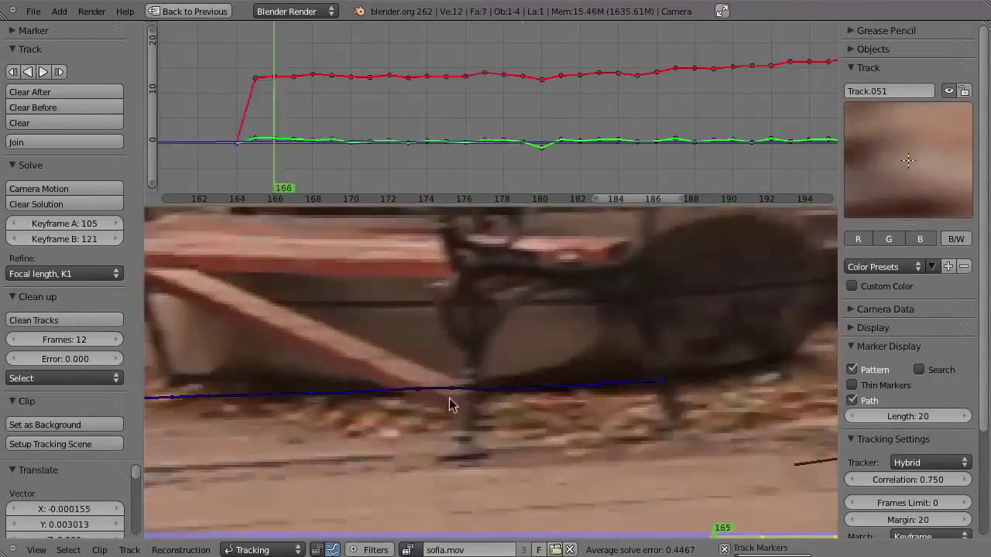
pyautogui.press('l')
pyautogui.scroll(-3, 457, 387)
pyautogui.scroll(2, 420, 327)
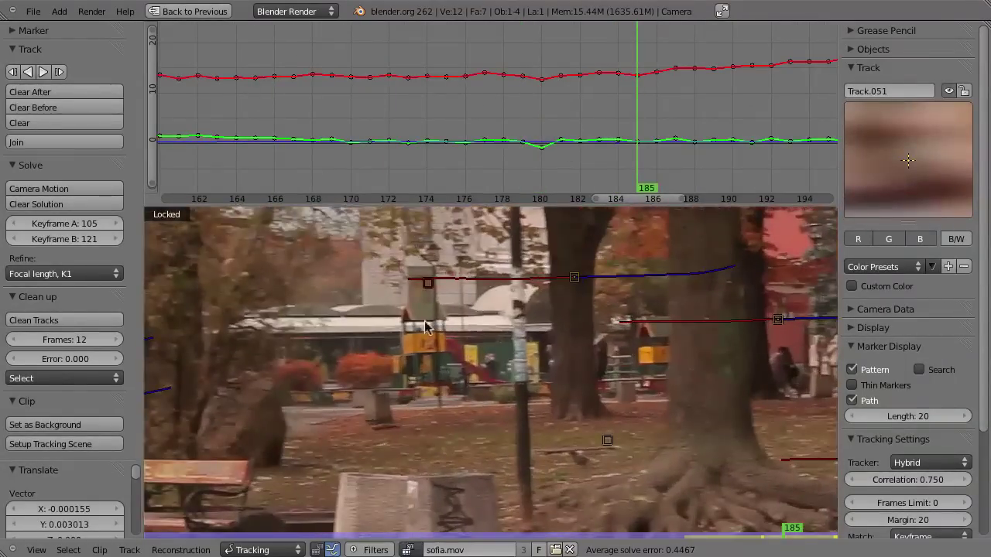
pyautogui.scroll(-3, 647, 150)
pyautogui.scroll(2, 531, 404)
# Add Track.052 on the playground post, tracked forward to 200 and back to about frame 94.
pyautogui.keyDown('ctrl'); pyautogui.click(527, 447); pyautogui.keyUp('ctrl')
pyautogui.hotkey('ctrl', 't')
pyautogui.hotkey('shift', 'ctrl', 't')
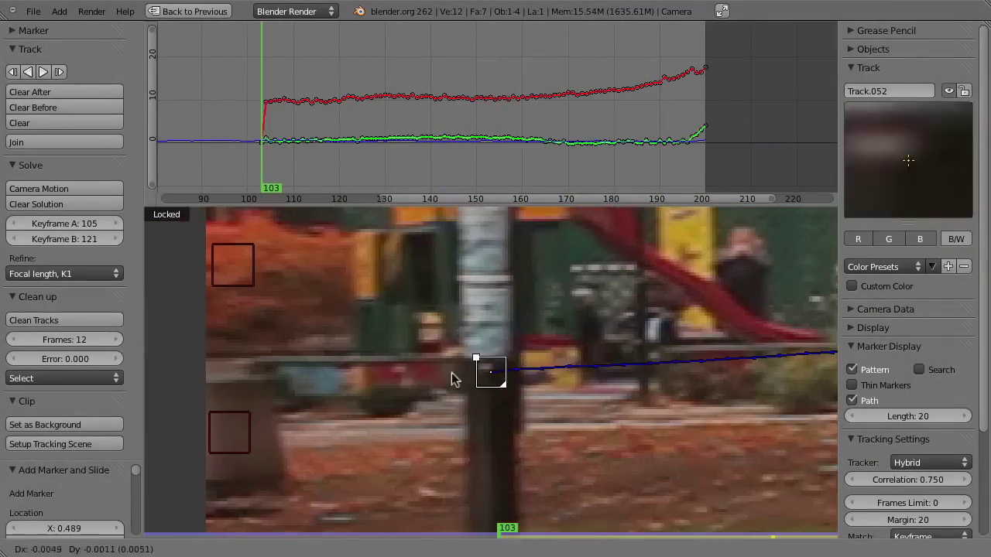
pyautogui.press('g')
pyautogui.click(534, 353)
pyautogui.moveTo(570, 115); pyautogui.dragTo(521, 116)
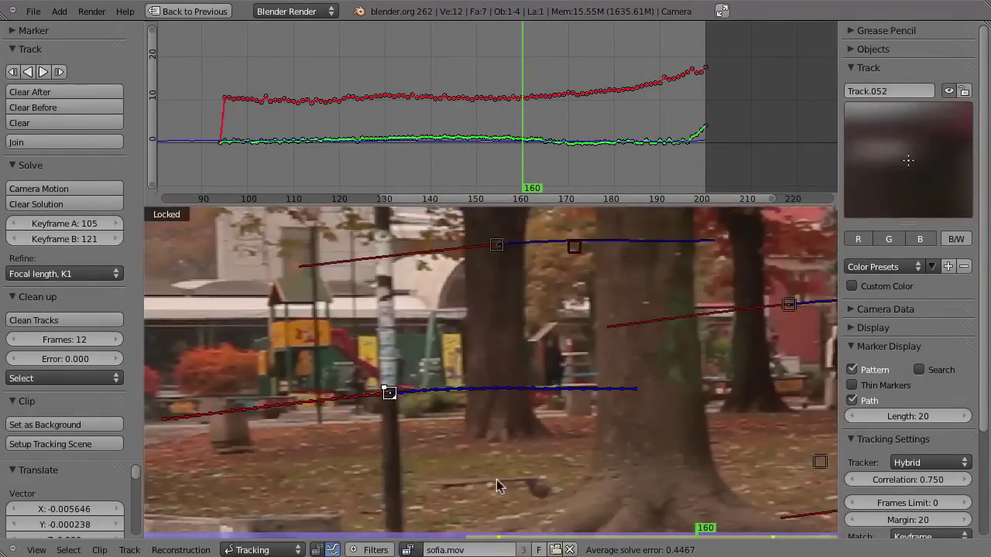
# Add Track.053 by the tree roots up to frame 175 and Track.054 on the concrete block, frames 107–200.
pyautogui.keyDown('ctrl'); pyautogui.click(490, 371); pyautogui.keyUp('ctrl')
pyautogui.hotkey('ctrl', 't')
pyautogui.hotkey('alt', 't')
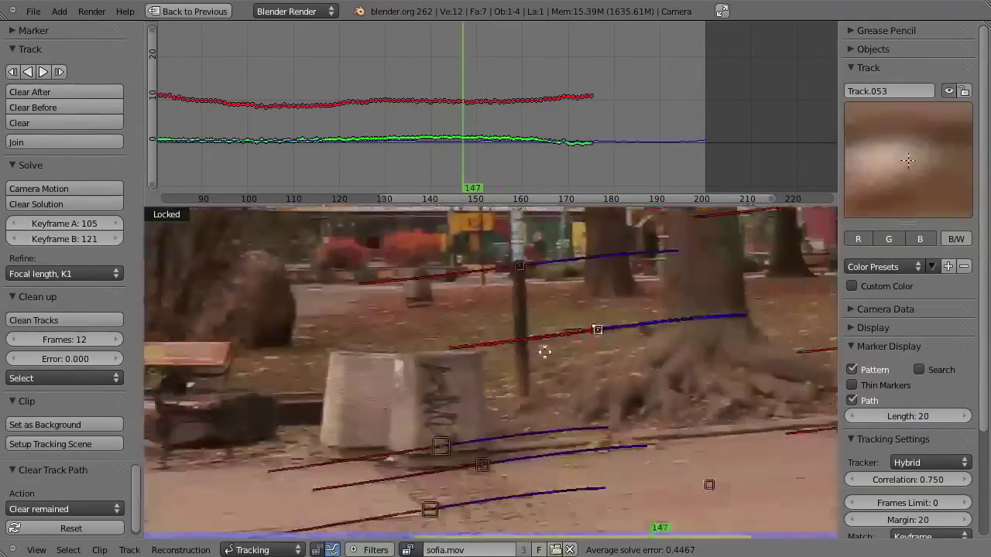
pyautogui.keyDown('ctrl'); pyautogui.click(447, 333); pyautogui.keyUp('ctrl')
pyautogui.hotkey('ctrl', 't')
pyautogui.hotkey('shift', 'ctrl', 't')
pyautogui.moveTo(435, 141)
pyautogui.mouseDown()
pyautogui.moveTo(478, 151)
pyautogui.moveTo(526, 144)
pyautogui.mouseUp()
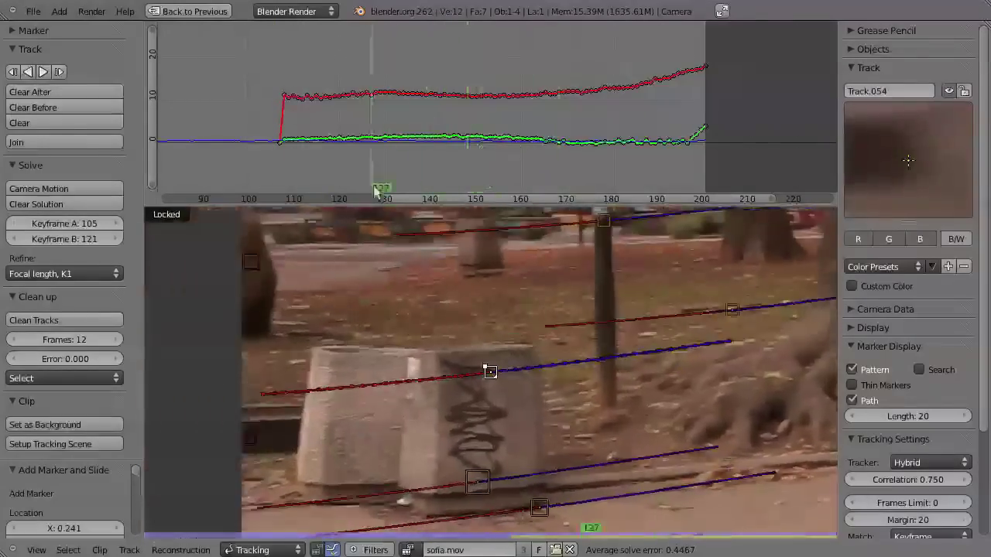
# Add Track.055 on the bench at frame 148 and track it forward to frame 200.
pyautogui.keyDown('ctrl'); pyautogui.click(491, 371); pyautogui.keyUp('ctrl')
pyautogui.hotkey('ctrl', 't')
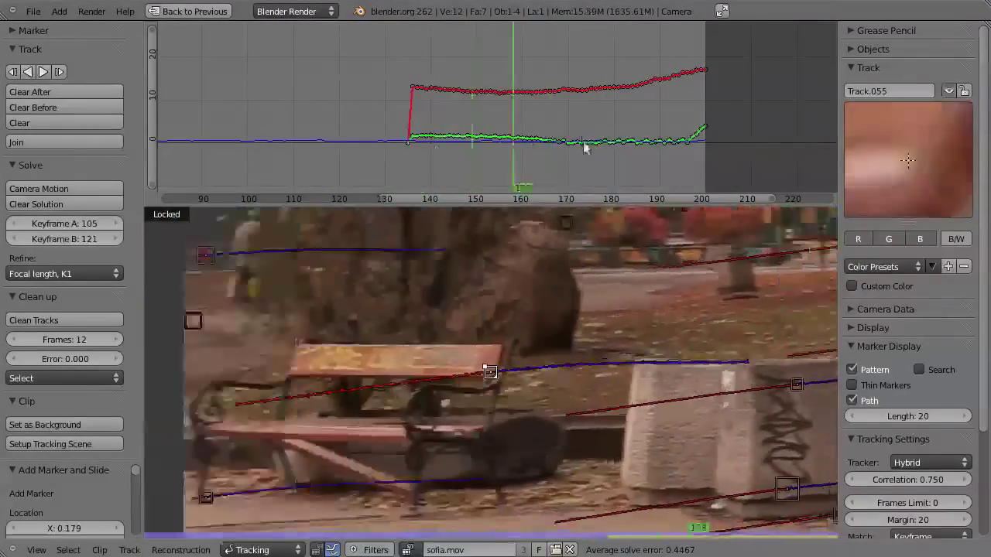
pyautogui.scroll(-2, 519, 396)
pyautogui.scroll(-1, 515, 395)
# Plot all tracks' motion curves, select Track.029's spiking curve, and scrub frames around 80–118.
pyautogui.press('a')
pyautogui.press('a')
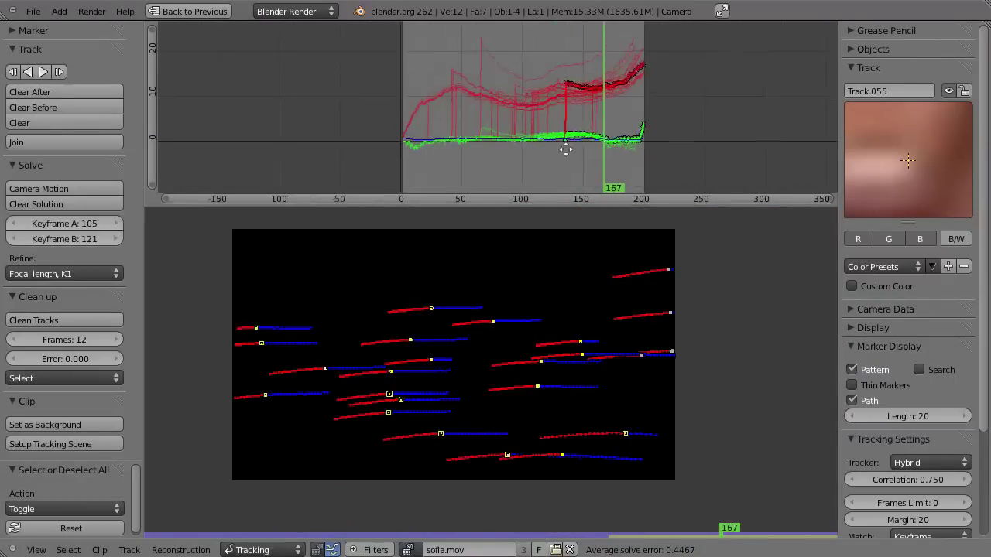
pyautogui.press('Home')
pyautogui.moveTo(441, 171)
pyautogui.mouseDown()
pyautogui.moveTo(510, 168)
pyautogui.moveTo(413, 184)
pyautogui.moveTo(471, 188)
pyautogui.moveTo(633, 166)
pyautogui.moveTo(448, 200)
pyautogui.moveTo(663, 193)
pyautogui.mouseUp()
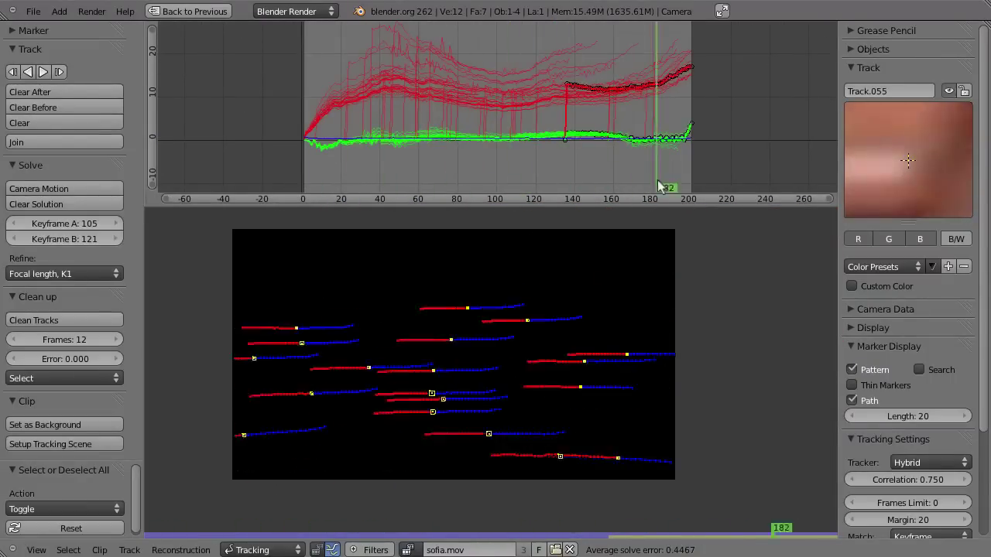
pyautogui.scroll(3, 585, 77)
pyautogui.scroll(-3, 555, 137)
pyautogui.click(461, 48)
pyautogui.moveTo(460, 48); pyautogui.dragTo(482, 48)
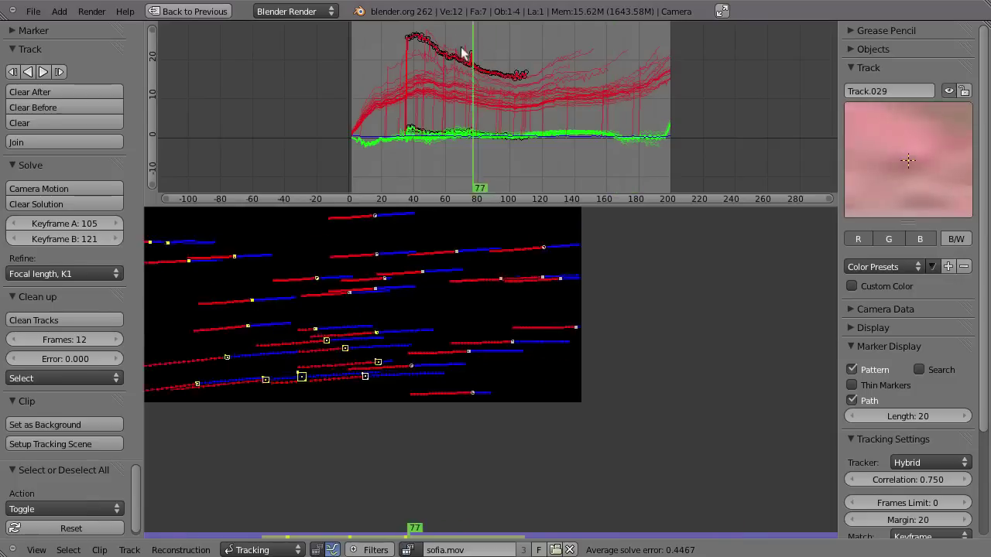
pyautogui.moveTo(482, 154)
pyautogui.mouseDown()
pyautogui.moveTo(438, 155)
pyautogui.moveTo(526, 144)
pyautogui.moveTo(476, 170)
pyautogui.mouseUp()
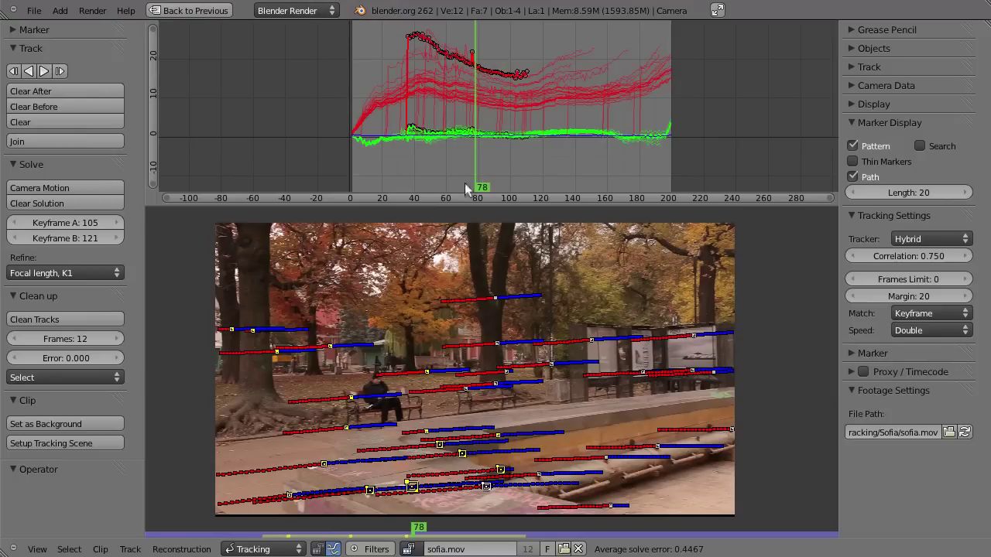
# Scrub to frame 196 and expand the Camera Data panel showing the 30 mm focal length.
pyautogui.moveTo(466, 188); pyautogui.dragTo(665, 171)
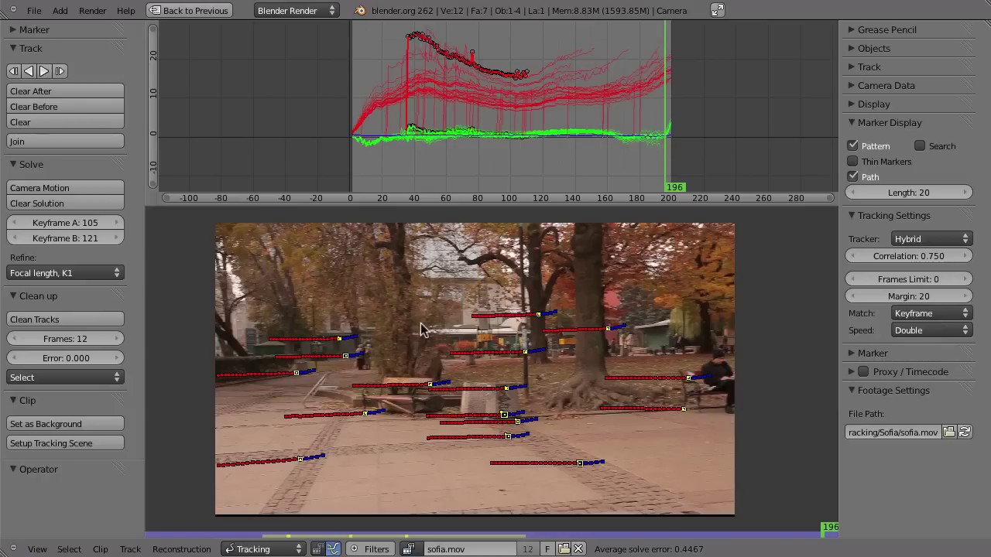
pyautogui.click(854, 86)
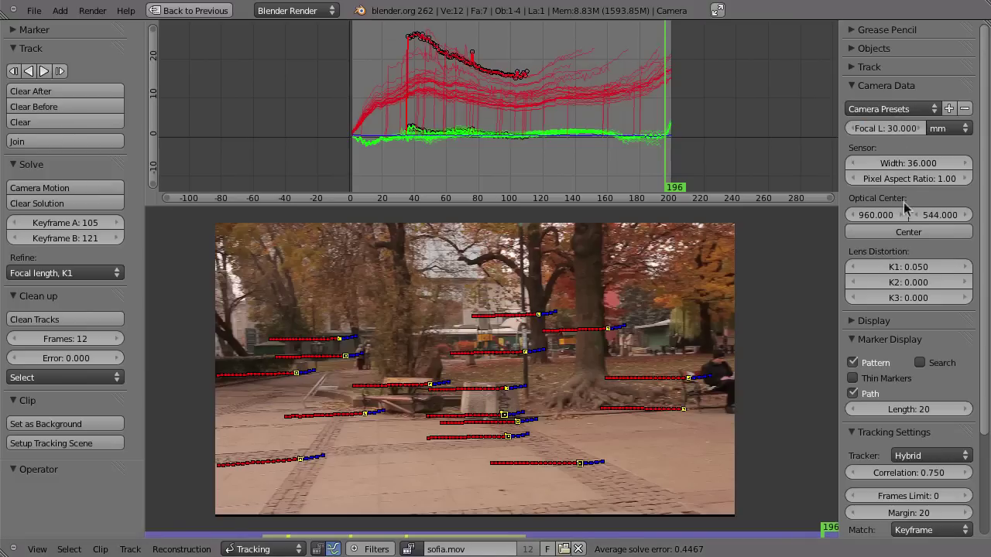
# Set the K1 lens distortion coefficient to 0.
pyautogui.click(915, 267)
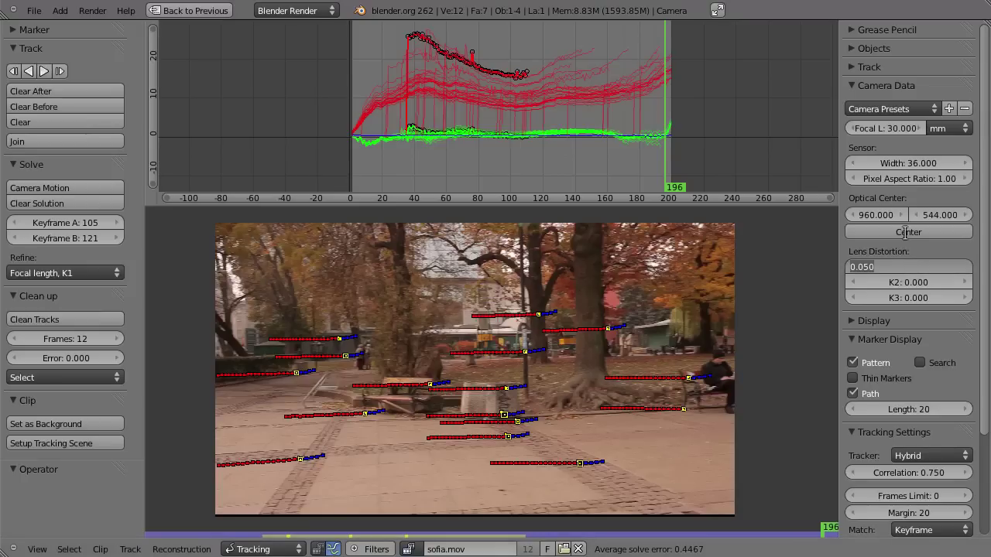
pyautogui.write('0')
pyautogui.press('Return')
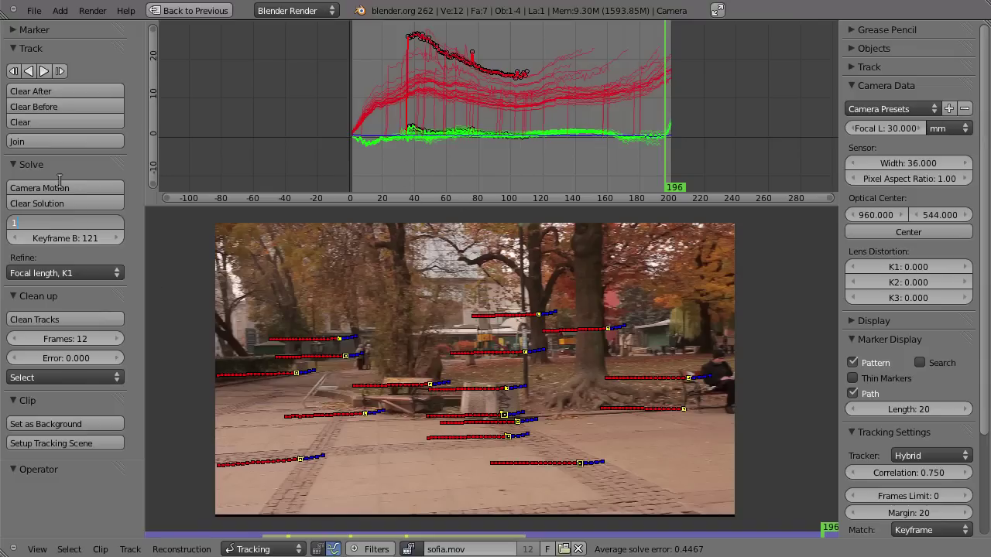
# Set solve keyframes A=1 and B=30, and solve the camera motion with refinement set to Nothing.
pyautogui.press('Tab')
pyautogui.write('0')
pyautogui.press('Return')
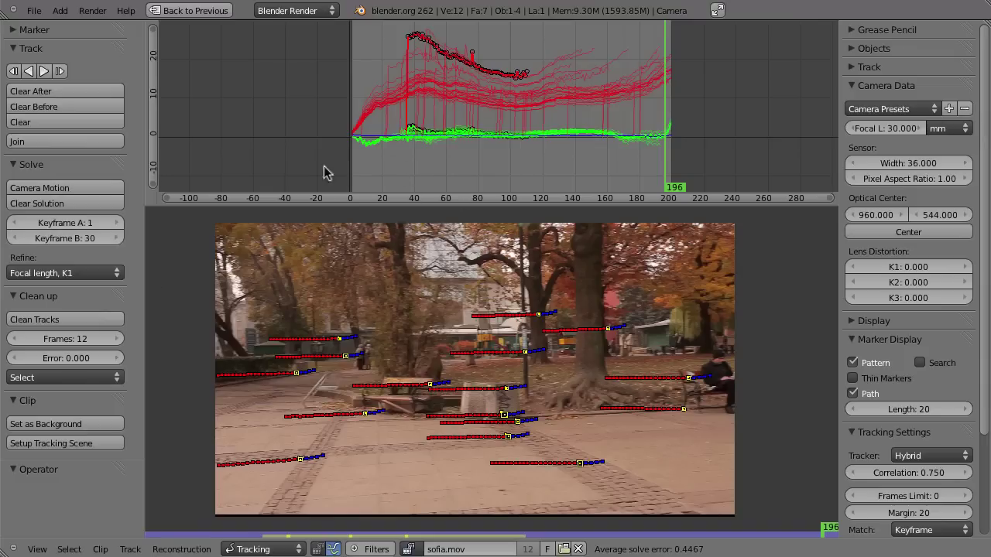
pyautogui.click(64, 273)
pyautogui.click(23, 249)
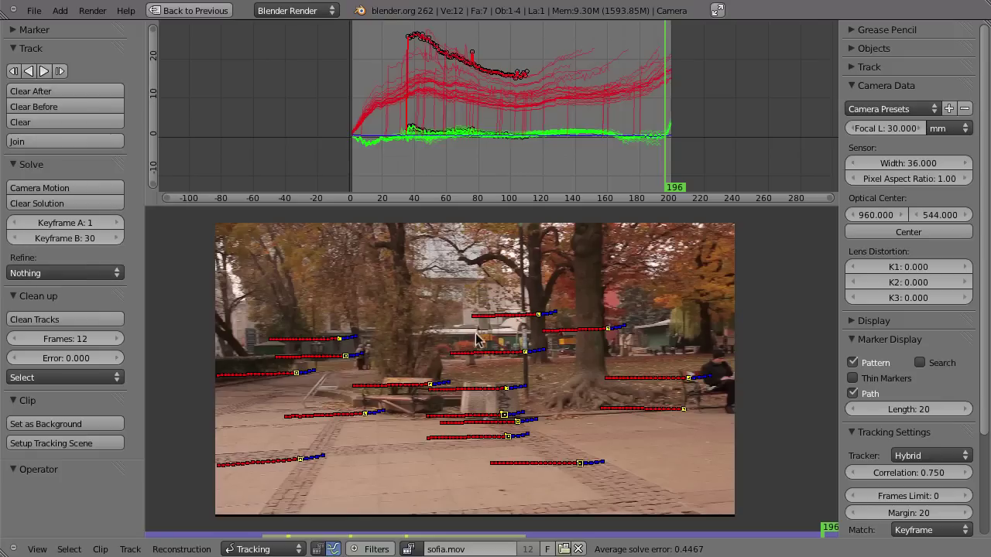
pyautogui.hotkey('shift', 's')
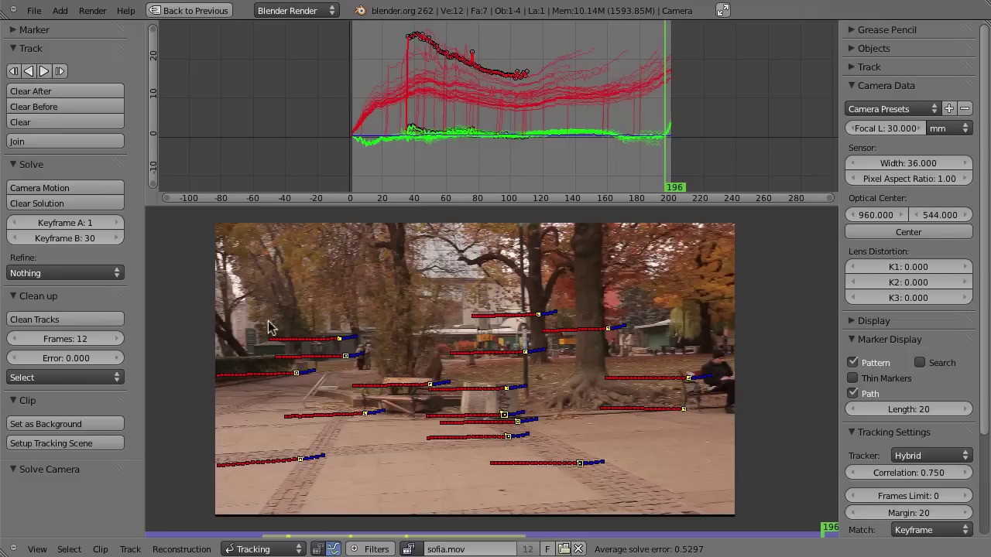
# Re-solve refining Focal length and K1, reaching an average error of 0.5297.
pyautogui.click(52, 274)
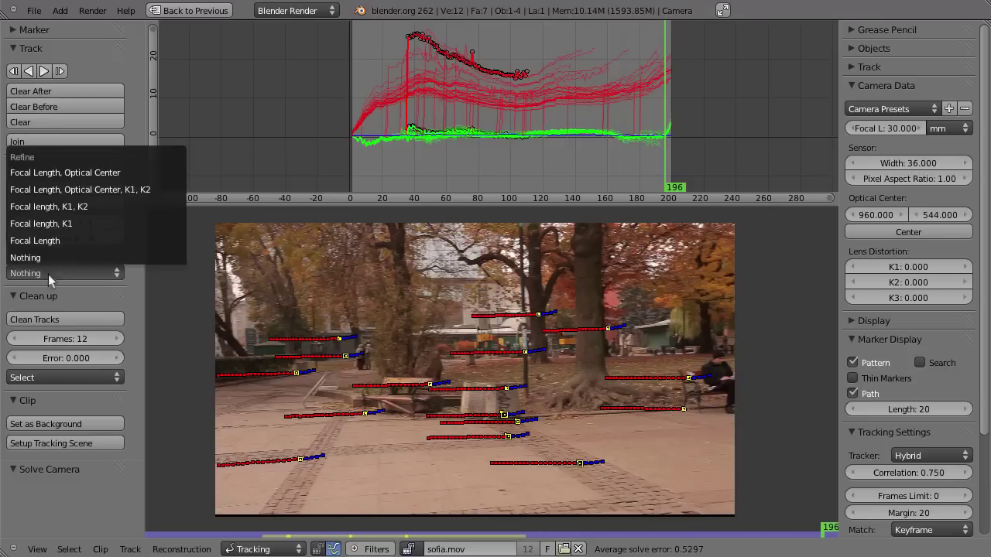
pyautogui.click(68, 226)
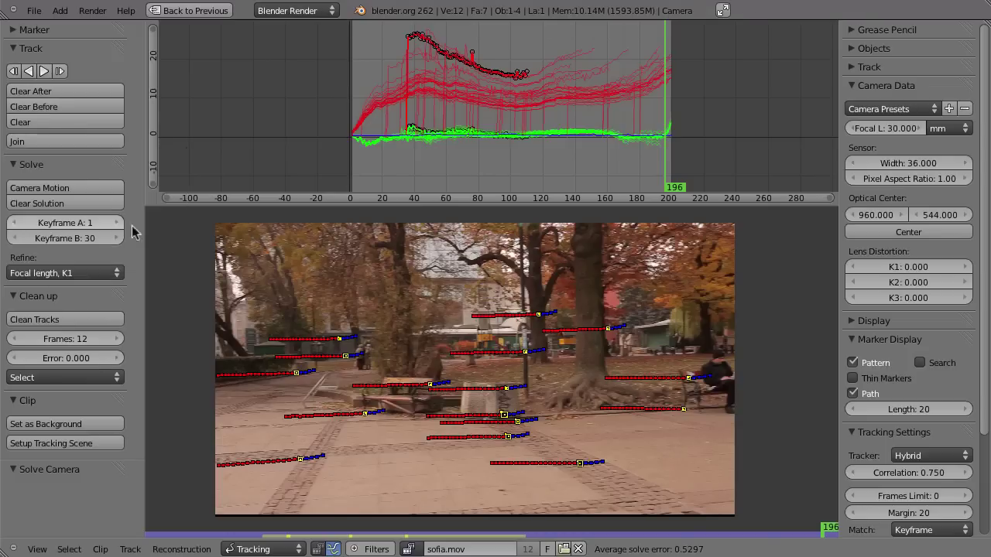
pyautogui.hotkey('shift', 's')
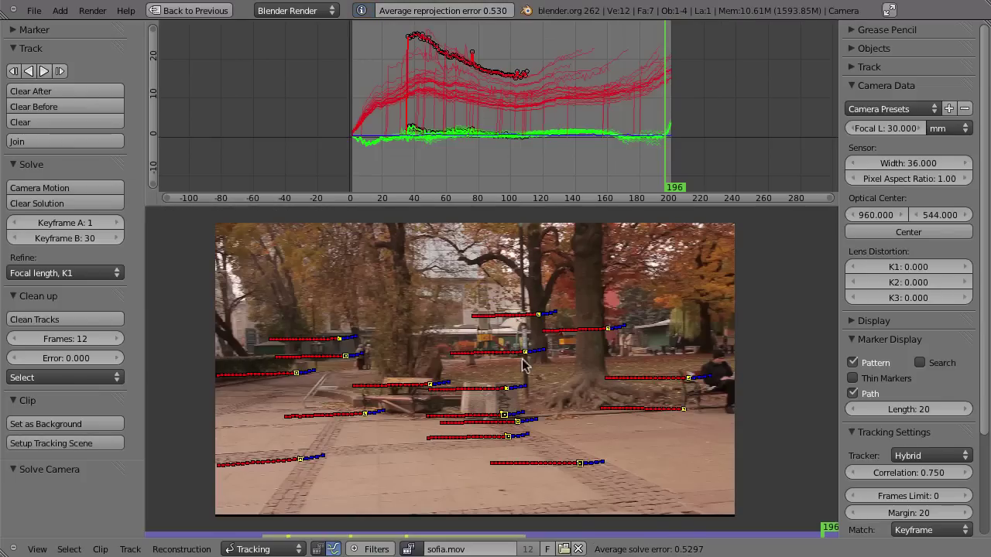
# Scrub the clip from its start through the early frames, zooming in and stopping at frame 11.
pyautogui.moveTo(387, 173)
pyautogui.mouseDown()
pyautogui.moveTo(349, 168)
pyautogui.moveTo(401, 173)
pyautogui.mouseUp()
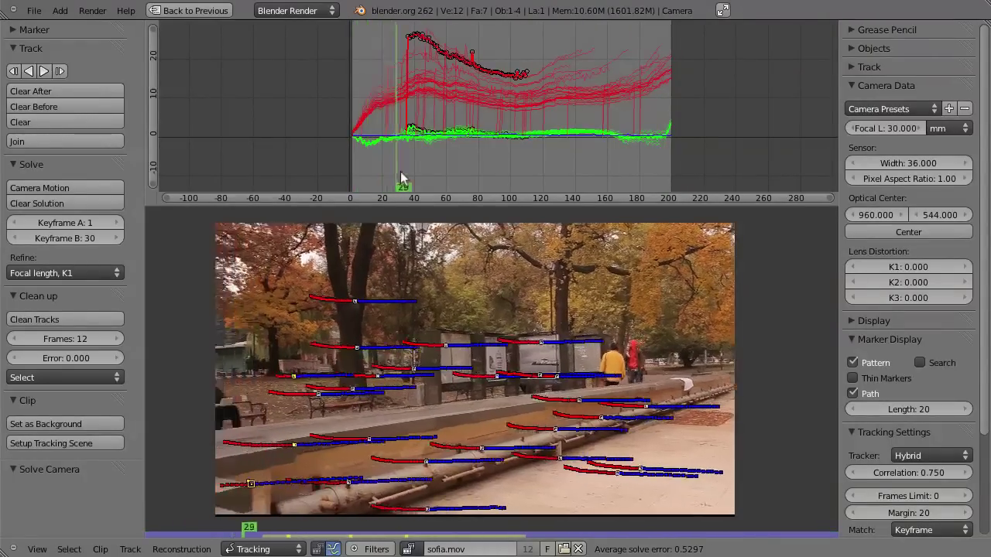
pyautogui.moveTo(379, 179)
pyautogui.mouseDown()
pyautogui.moveTo(361, 174)
pyautogui.moveTo(410, 172)
pyautogui.moveTo(359, 183)
pyautogui.mouseUp()
pyautogui.scroll(1, 463, 421)
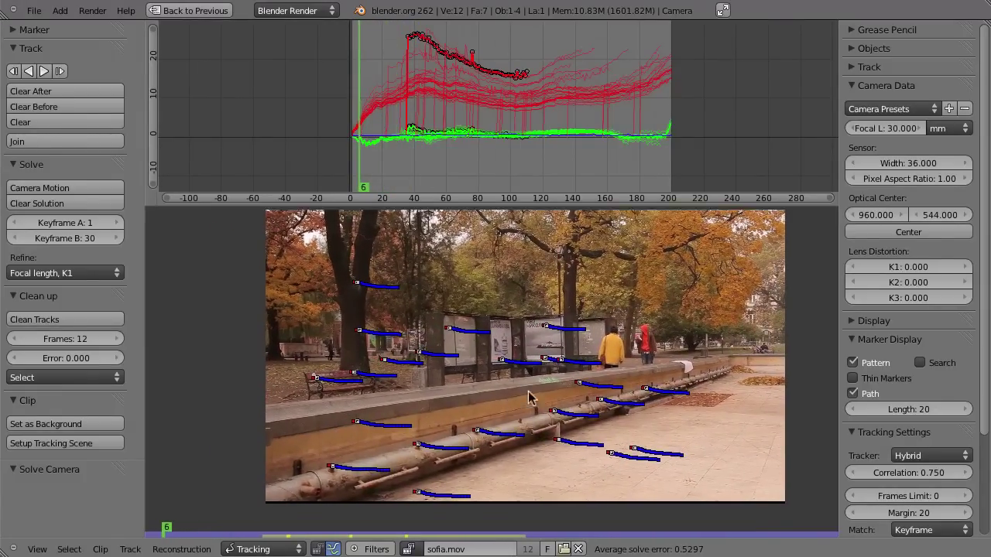
pyautogui.scroll(1, 463, 420)
pyautogui.scroll(1, 462, 420)
pyautogui.scroll(1, 463, 421)
pyautogui.moveTo(376, 161)
pyautogui.mouseDown()
pyautogui.moveTo(359, 173)
pyautogui.moveTo(372, 170)
pyautogui.mouseUp()
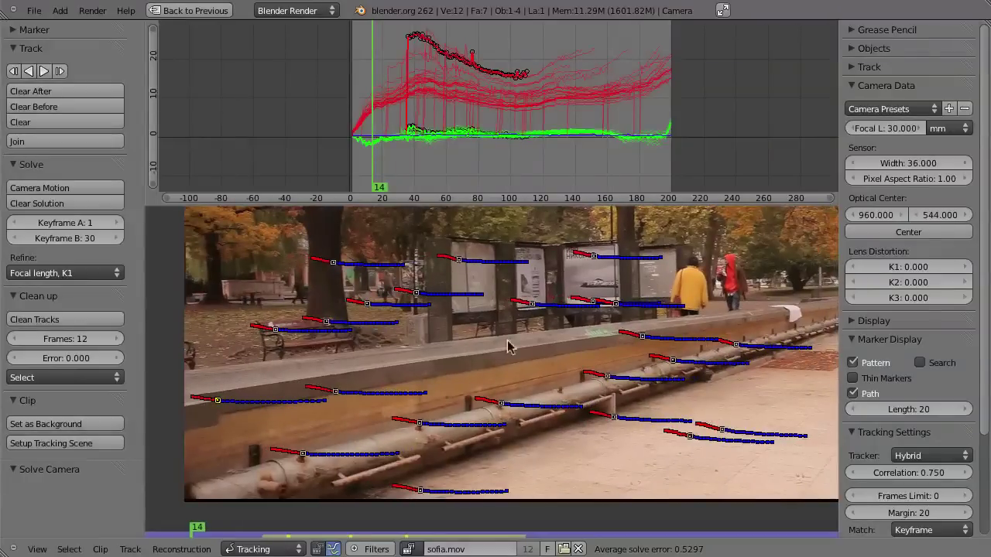
# Hide the park footage and the marker path trails at frame 9.
pyautogui.press('m')
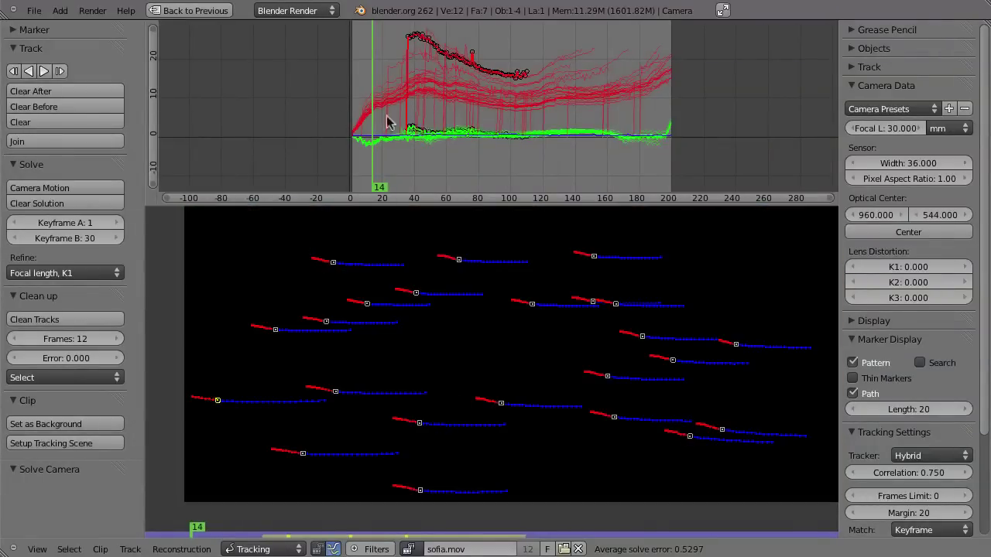
pyautogui.moveTo(374, 155); pyautogui.dragTo(364, 170)
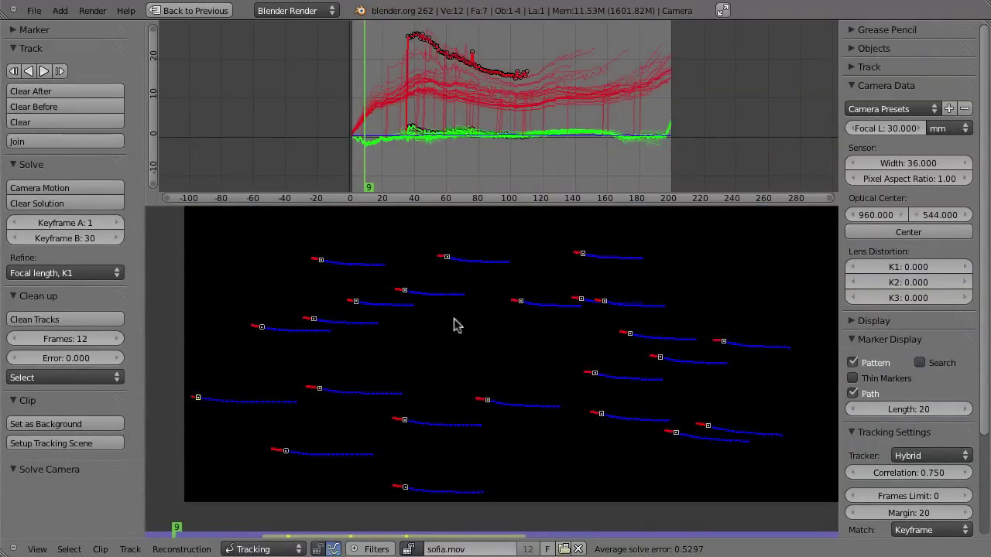
pyautogui.click(853, 394)
# Scrub through the early and middle frames, ending at frame 74 to judge track quality.
pyautogui.moveTo(382, 148)
pyautogui.mouseDown()
pyautogui.moveTo(387, 170)
pyautogui.moveTo(371, 164)
pyautogui.moveTo(390, 165)
pyautogui.moveTo(355, 175)
pyautogui.moveTo(366, 185)
pyautogui.mouseUp()
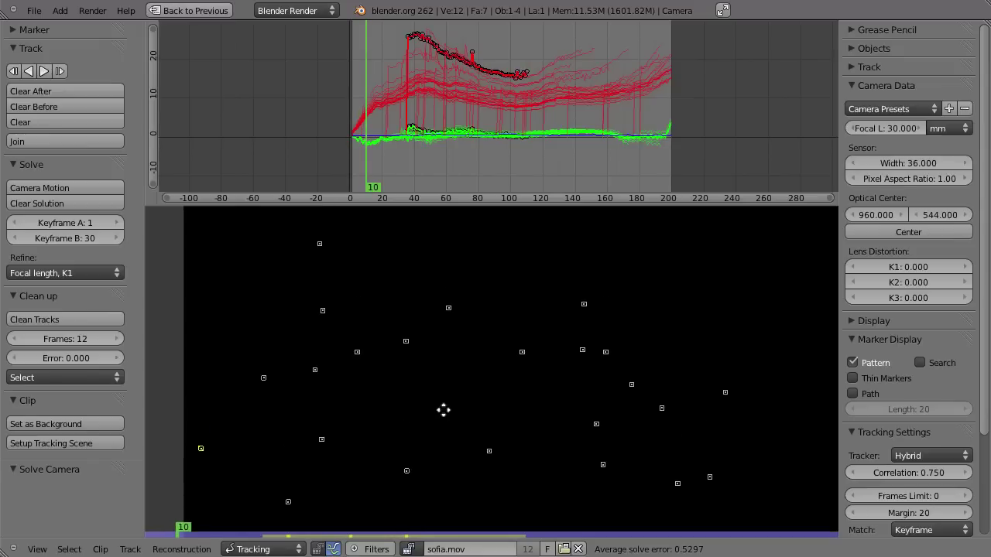
pyautogui.moveTo(365, 177)
pyautogui.mouseDown()
pyautogui.moveTo(357, 179)
pyautogui.moveTo(532, 192)
pyautogui.moveTo(451, 200)
pyautogui.moveTo(488, 204)
pyautogui.mouseUp()
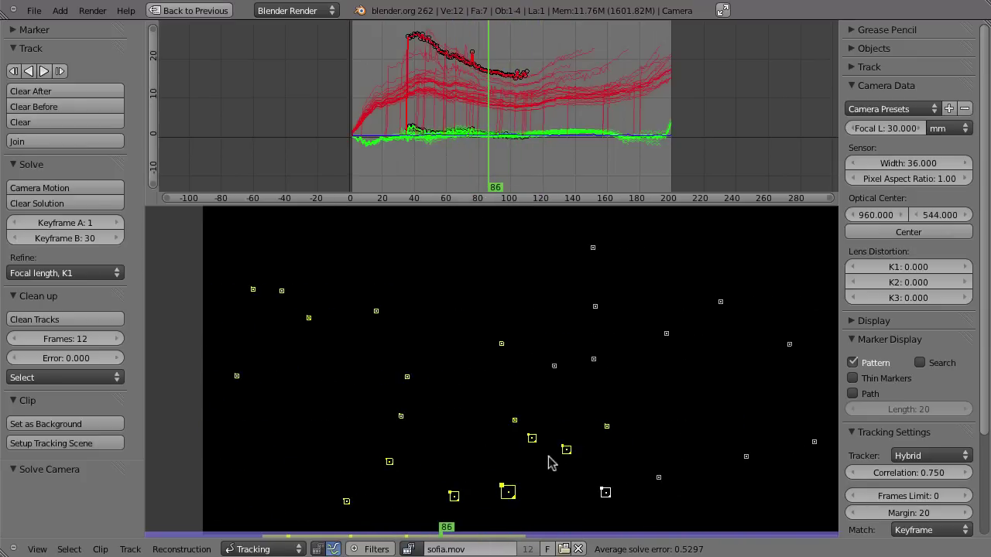
pyautogui.moveTo(483, 165)
pyautogui.mouseDown()
pyautogui.moveTo(469, 166)
pyautogui.moveTo(502, 166)
pyautogui.moveTo(467, 165)
pyautogui.moveTo(526, 165)
pyautogui.moveTo(427, 166)
pyautogui.moveTo(493, 170)
pyautogui.moveTo(440, 172)
pyautogui.moveTo(480, 172)
pyautogui.moveTo(449, 176)
pyautogui.moveTo(449, 186)
pyautogui.mouseUp()
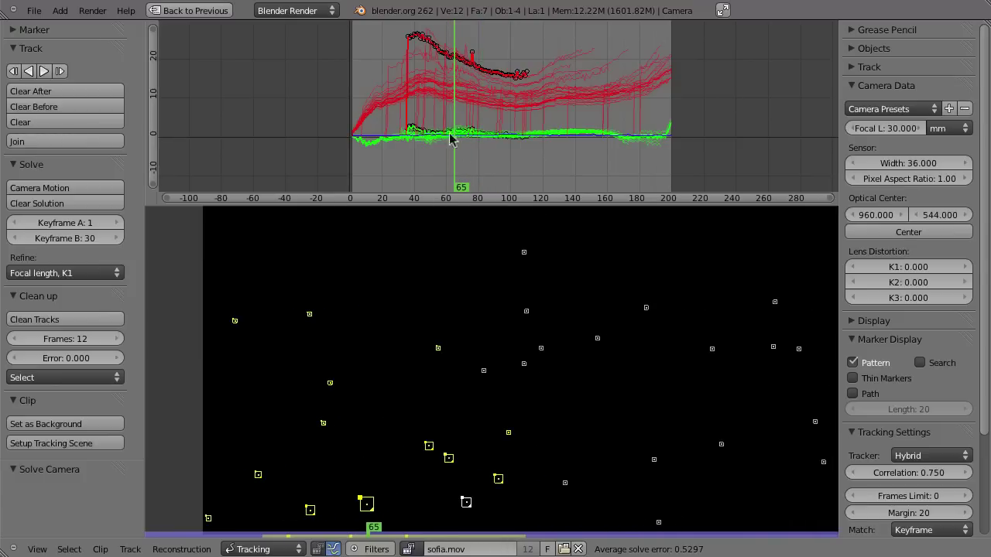
pyautogui.moveTo(461, 190); pyautogui.dragTo(469, 193)
pyautogui.write('7')
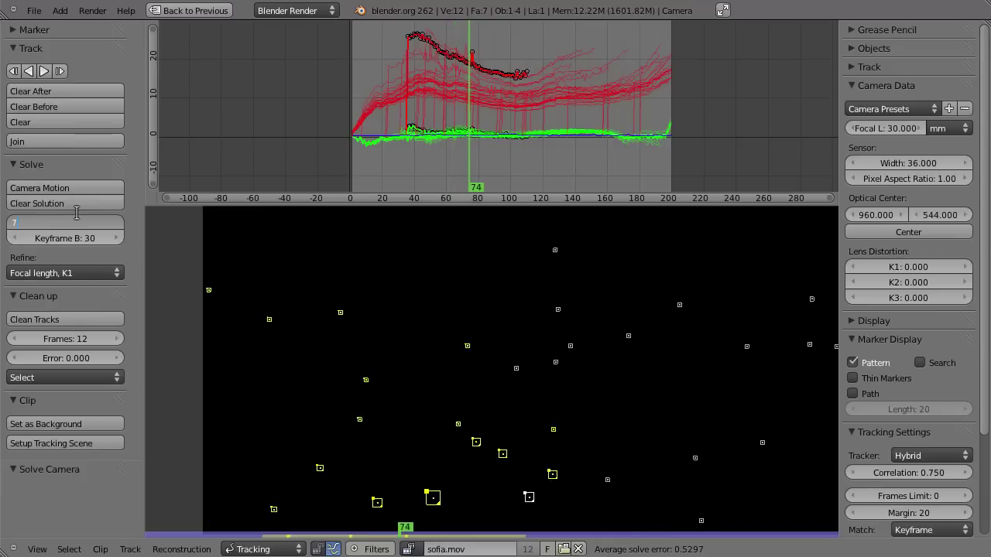
# Set Keyframe A to 70 and Keyframe B to 110, then re-solve the camera to 0.4501 error.
pyautogui.write('0')
pyautogui.press('Return')
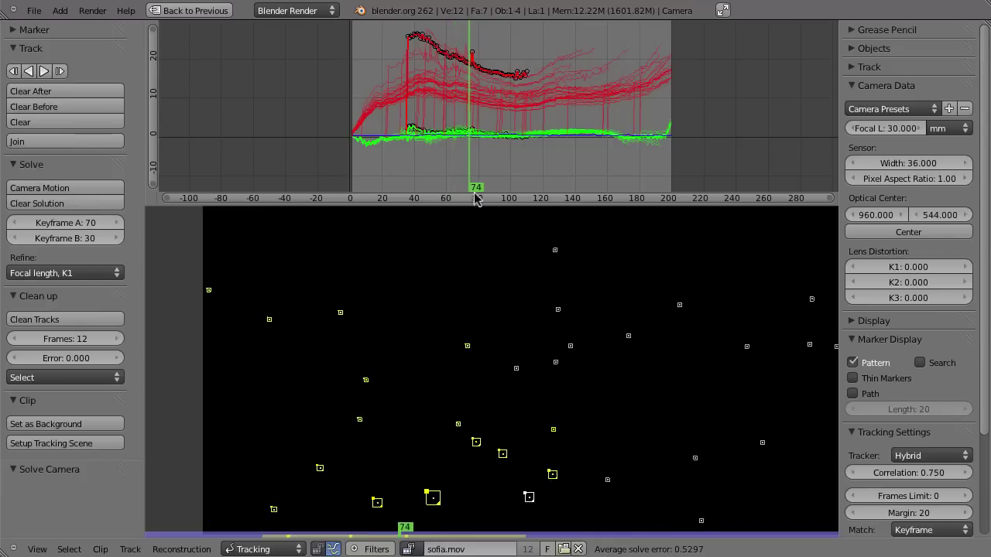
pyautogui.moveTo(472, 188); pyautogui.dragTo(522, 192)
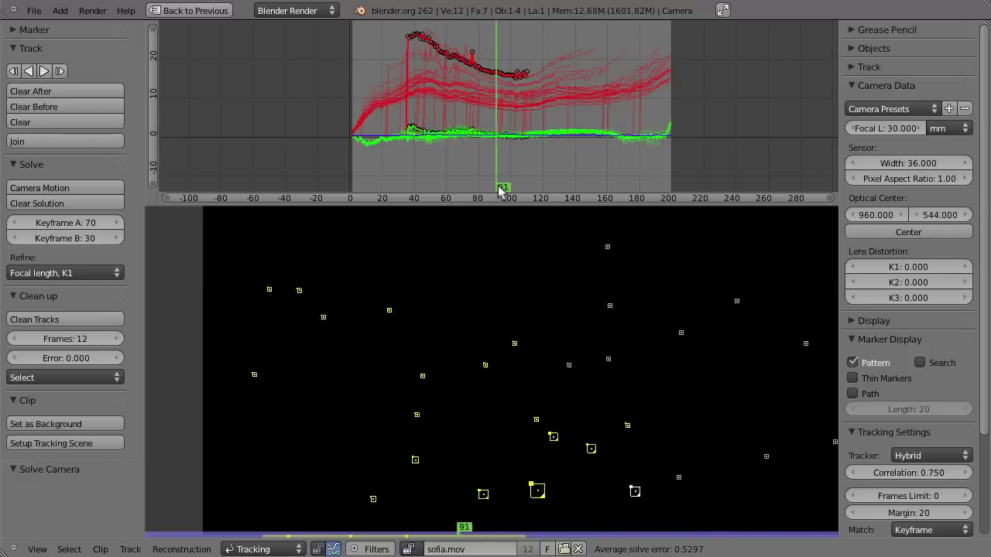
pyautogui.press('Right')
pyautogui.press('Right')
pyautogui.press('Right')
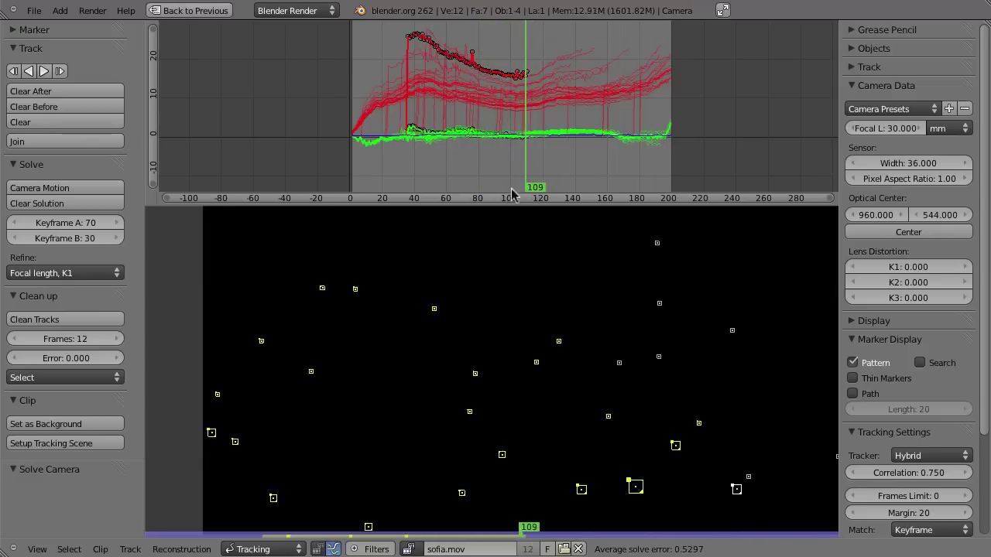
pyautogui.click(65, 238)
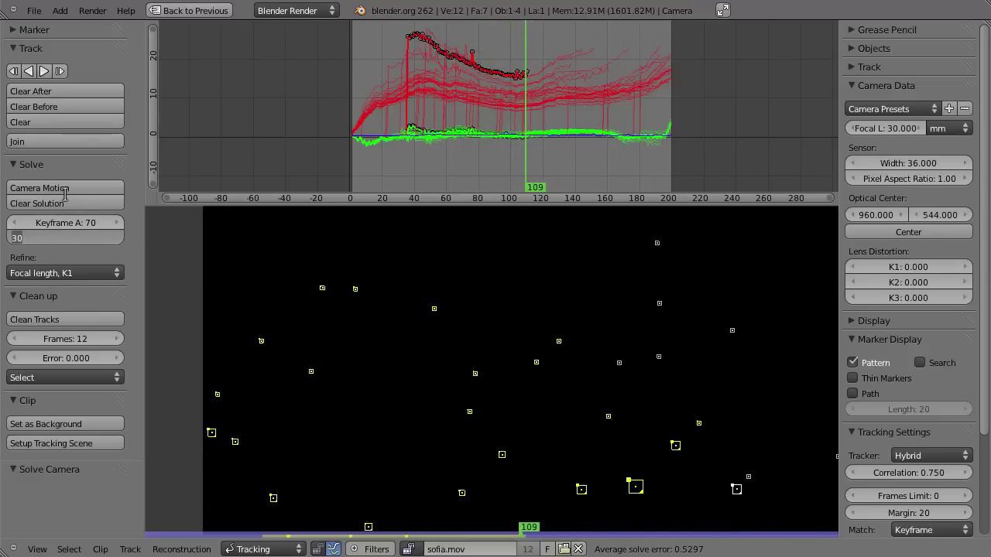
pyautogui.write('110')
pyautogui.press('Return')
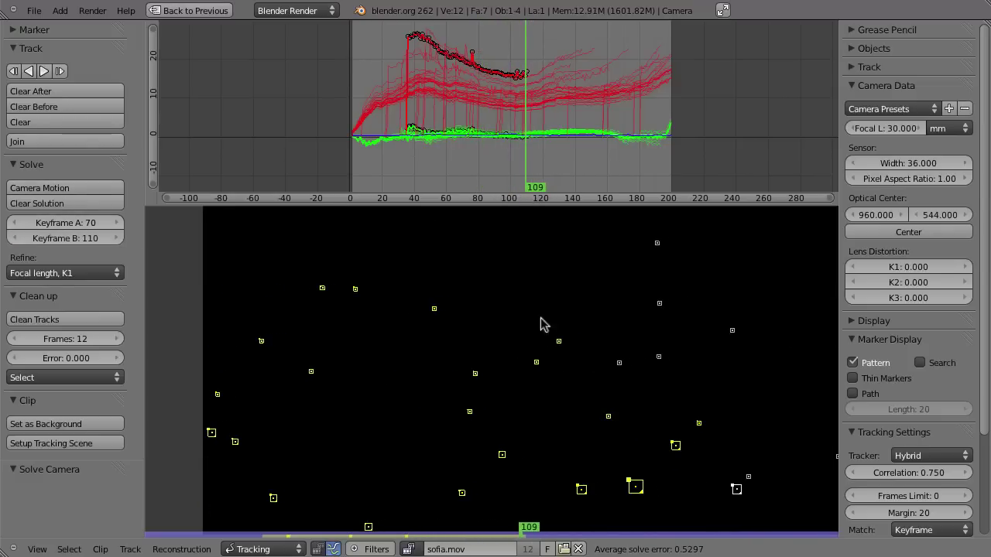
pyautogui.hotkey('shift', 's')
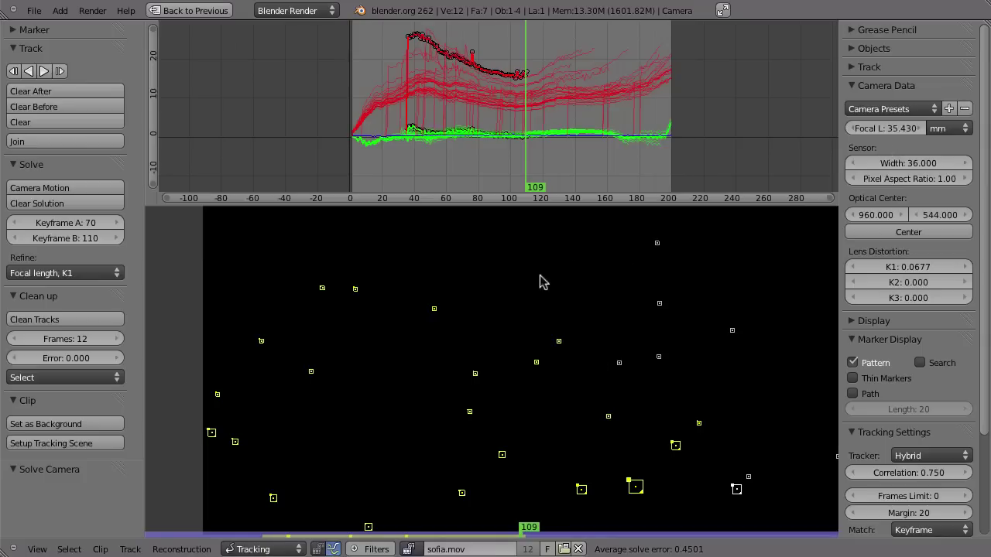
pyautogui.keyDown('ctrl'); pyautogui.moveTo(538, 142); pyautogui.dragTo(536, 122, button='middle'); pyautogui.keyUp('ctrl')
# Zoom and scrub the error graph around frames 51, 60 and 36 to inspect the solve curves.
pyautogui.moveTo(398, 129)
pyautogui.mouseDown()
pyautogui.moveTo(349, 133)
pyautogui.moveTo(427, 137)
pyautogui.mouseUp()
pyautogui.moveTo(427, 137)
pyautogui.keyDown('ctrl'); pyautogui.mouseDown(button='middle')
pyautogui.moveTo(498, 116)
pyautogui.moveTo(365, 143)
pyautogui.mouseUp(button='middle'); pyautogui.keyUp('ctrl')
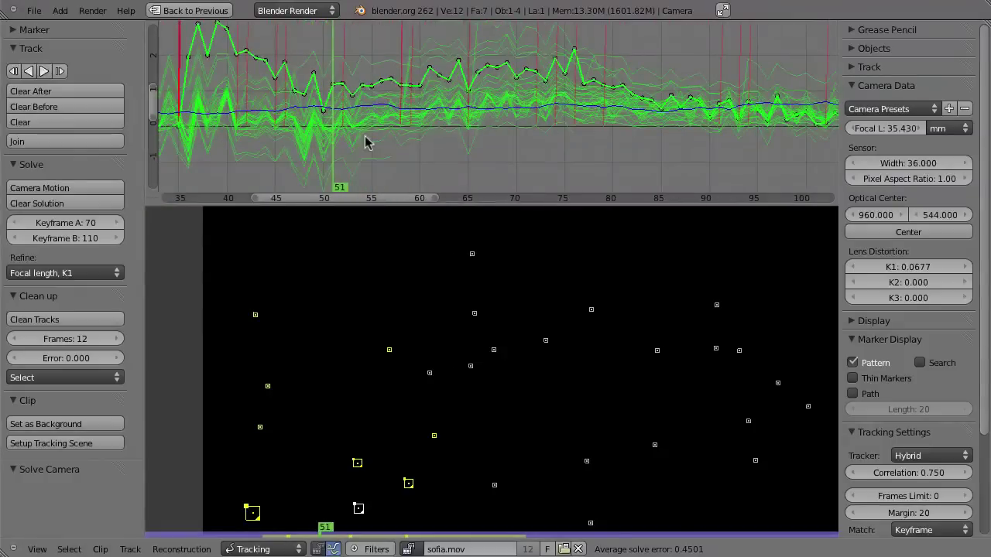
pyautogui.moveTo(365, 143); pyautogui.dragTo(424, 149)
pyautogui.moveTo(424, 150)
pyautogui.keyDown('ctrl'); pyautogui.mouseDown(button='middle')
pyautogui.moveTo(636, 153)
pyautogui.moveTo(592, 148)
pyautogui.mouseUp(button='middle'); pyautogui.keyUp('ctrl')
pyautogui.moveTo(593, 147)
pyautogui.mouseDown()
pyautogui.moveTo(511, 166)
pyautogui.moveTo(674, 155)
pyautogui.moveTo(463, 162)
pyautogui.moveTo(609, 154)
pyautogui.moveTo(510, 163)
pyautogui.mouseUp()
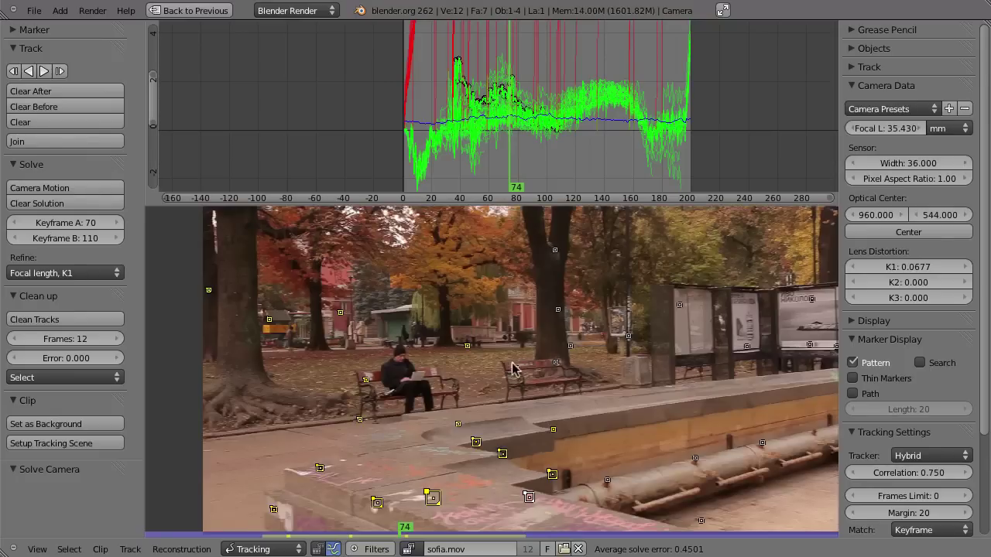
# Build the 3D tracking scene from the solve and restore the Default multi-area layout.
pyautogui.click(62, 448)
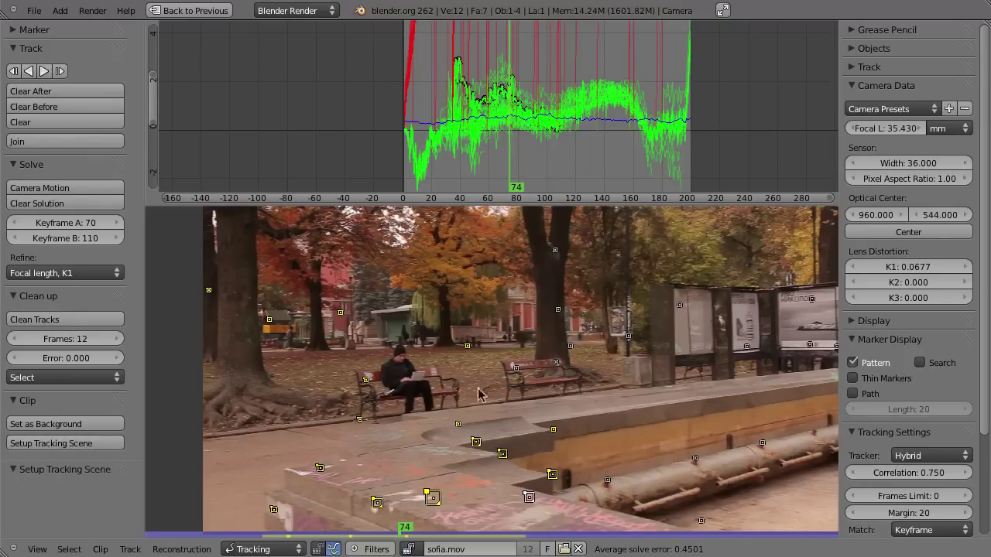
pyautogui.moveTo(503, 170); pyautogui.dragTo(592, 162)
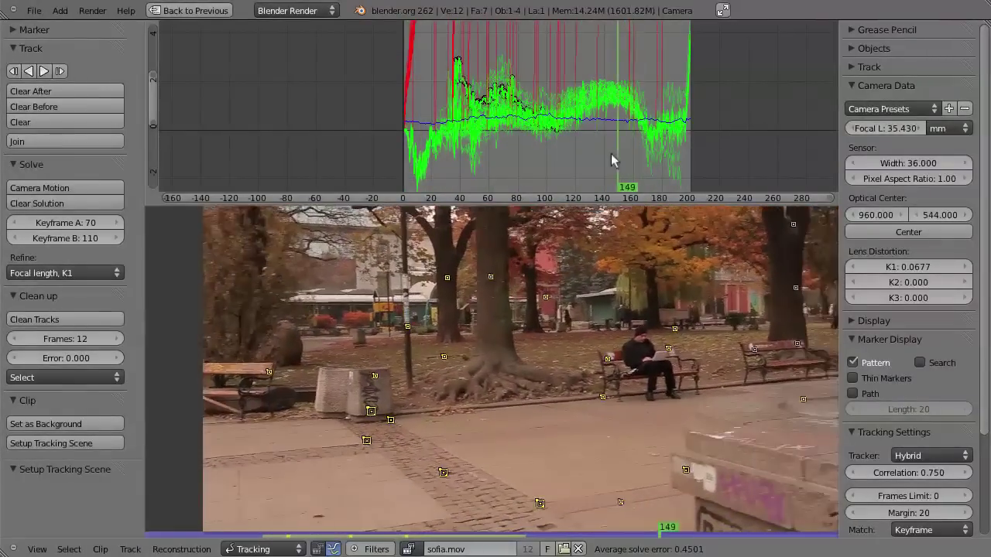
pyautogui.moveTo(592, 163); pyautogui.dragTo(613, 159)
pyautogui.hotkey('ctrl', 'Up')
pyautogui.scroll(2, 393, 79)
pyautogui.scroll(2, 387, 108)
pyautogui.scroll(3, 380, 155)
pyautogui.scroll(2, 367, 204)
pyautogui.scroll(-2, 368, 204)
pyautogui.scroll(-1, 368, 204)
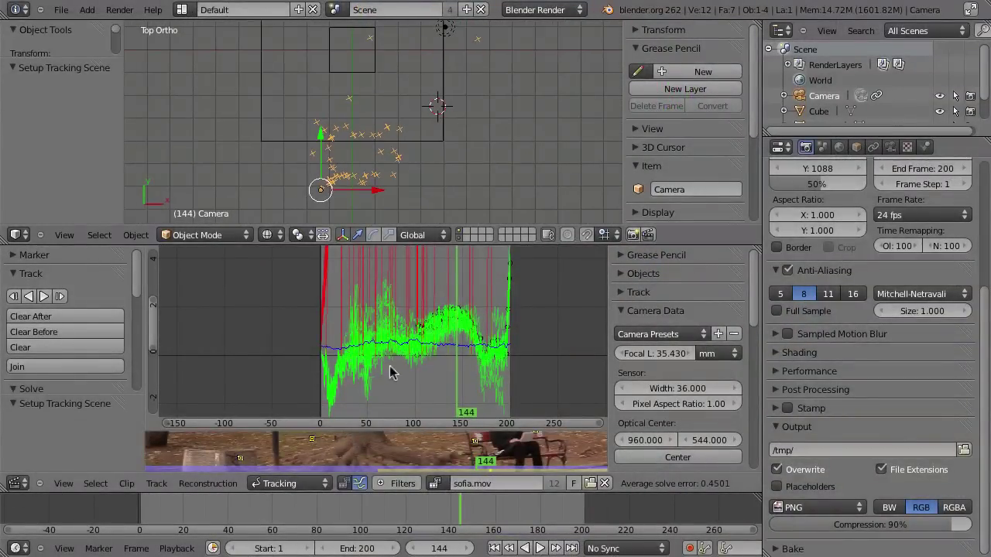
# Show the footage, deselect all markers, and switch the clip editor to Reconstruction mode.
pyautogui.hotkey('ctrl', 'Tab')
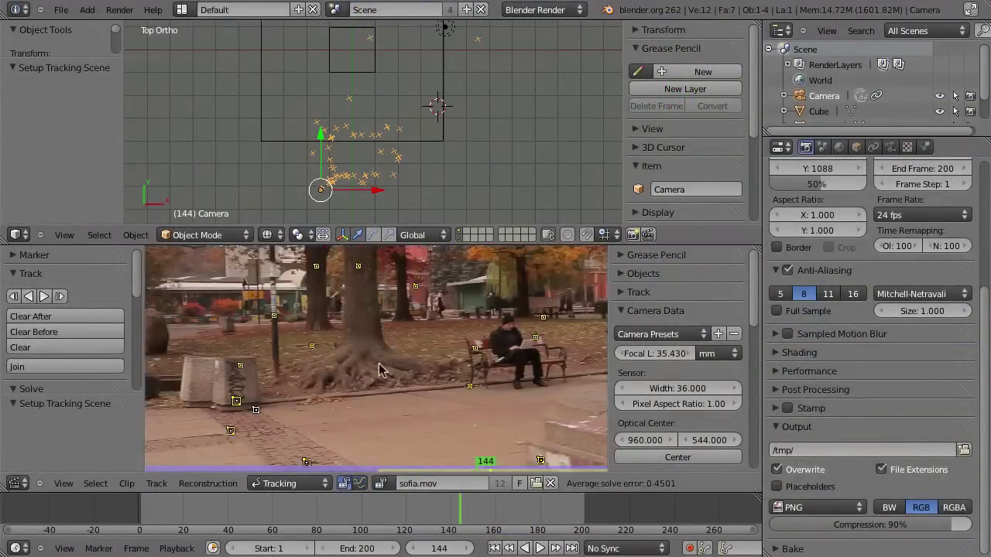
pyautogui.press('a')
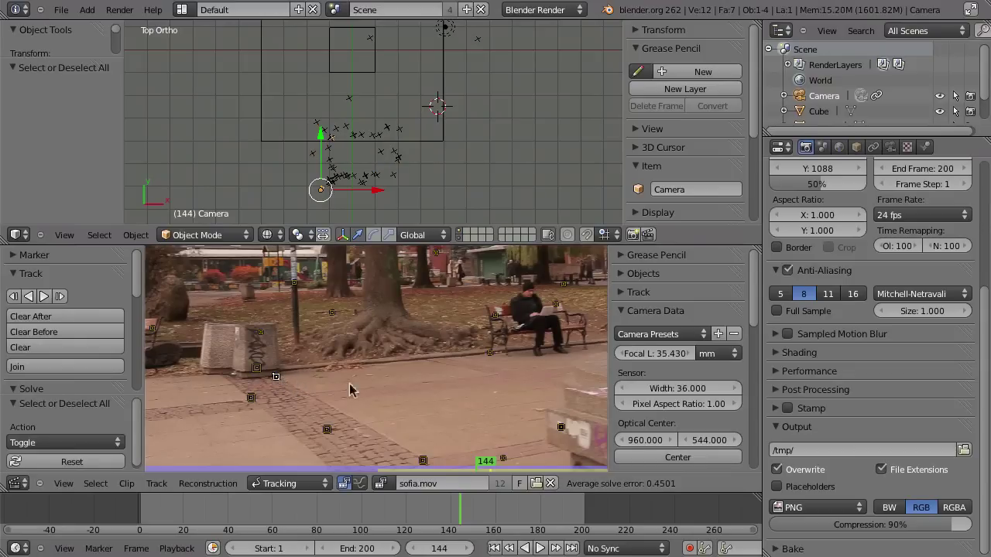
pyautogui.moveTo(350, 389); pyautogui.dragTo(321, 343, button='middle')
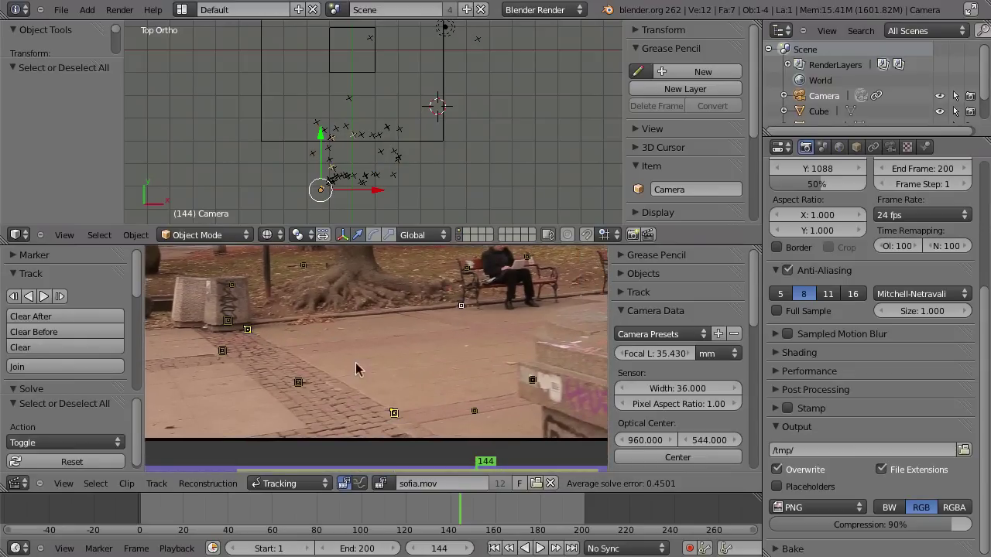
pyautogui.scroll(-3, 138, 301)
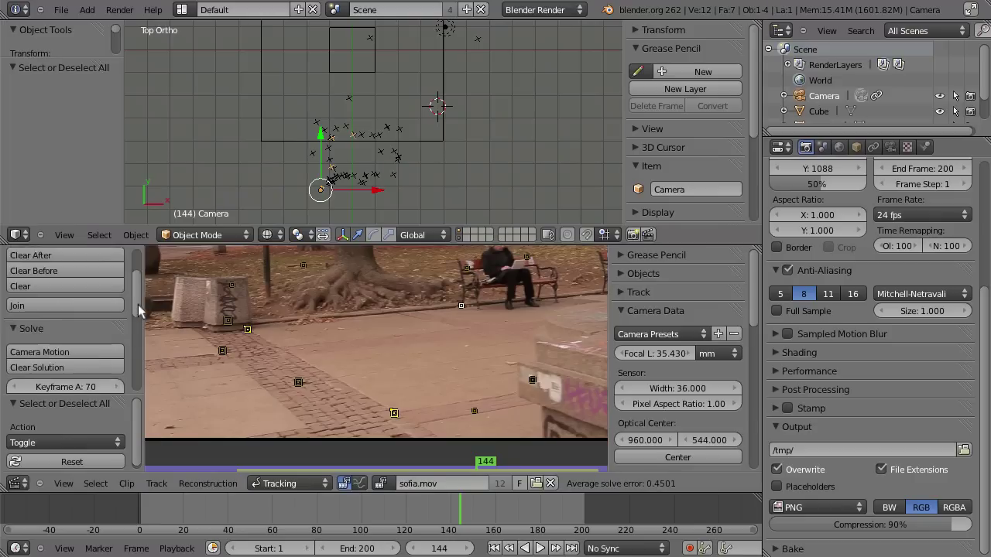
pyautogui.click(283, 482)
pyautogui.click(285, 453)
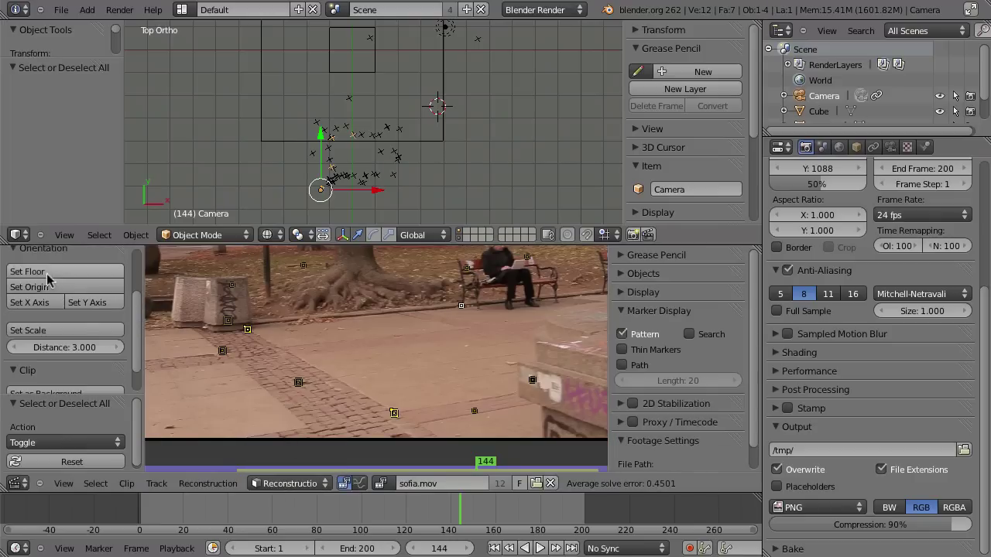
# Orient the scene: set the floor, origin on a pavement track, and Y axis to another marker.
pyautogui.click(48, 274)
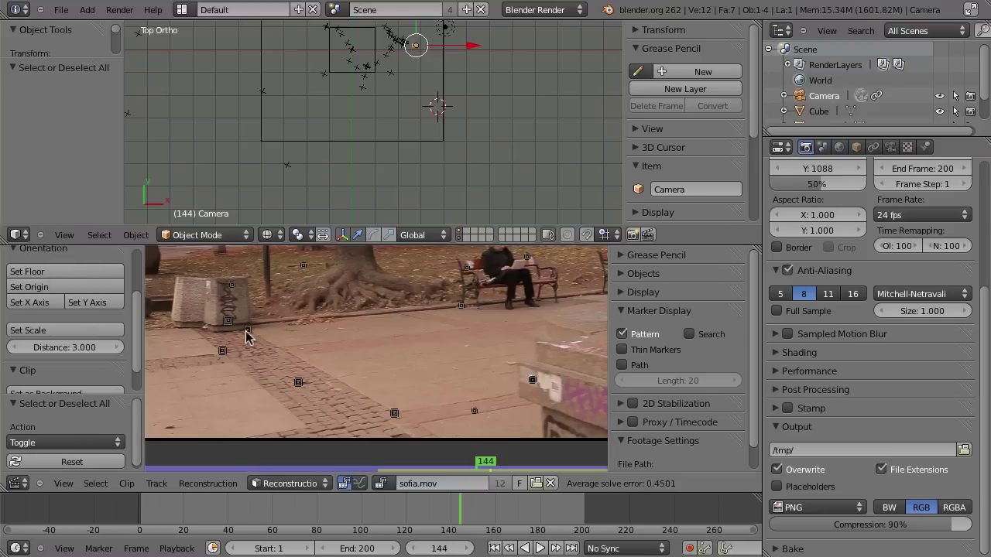
pyautogui.click(52, 287)
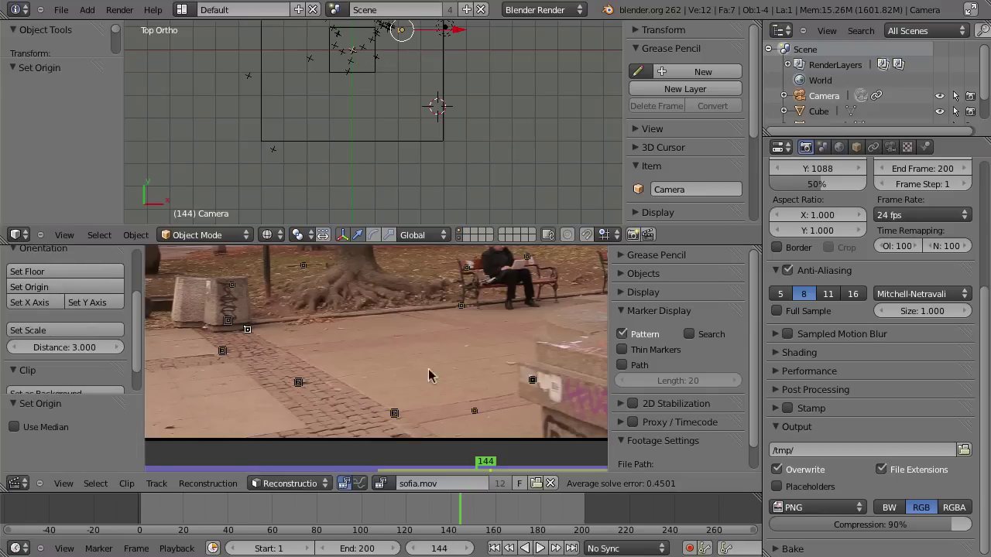
pyautogui.click(88, 303)
pyautogui.moveTo(320, 151); pyautogui.dragTo(387, 118, button='middle')
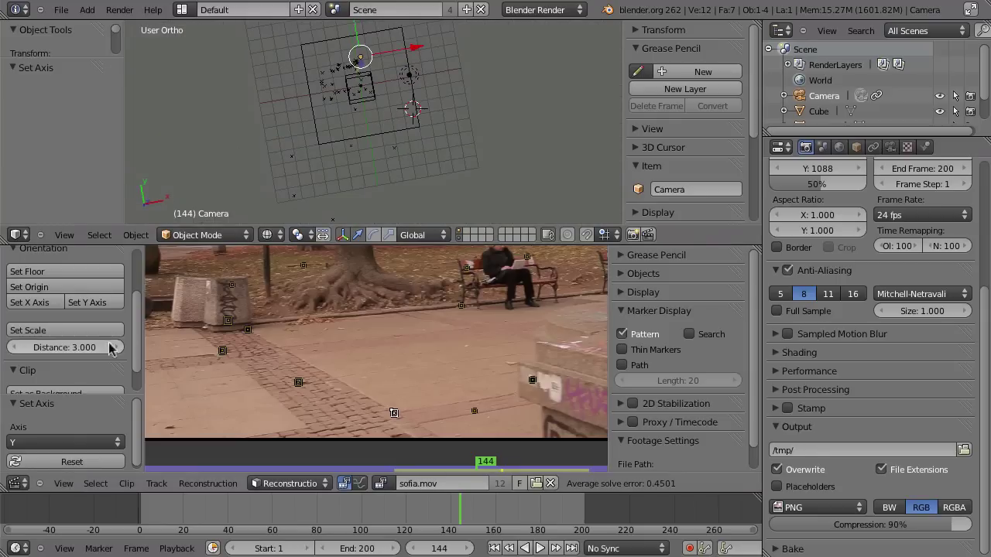
pyautogui.click(102, 308)
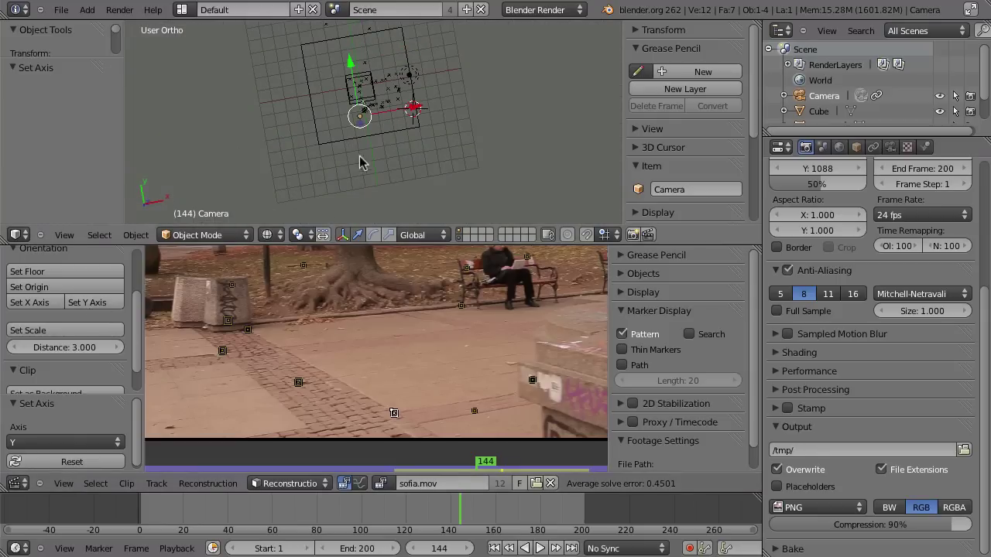
# Switch to Top Ortho view and zoom in on the camera and reconstructed track points.
pyautogui.press('KP_7')
pyautogui.scroll(5, 360, 116)
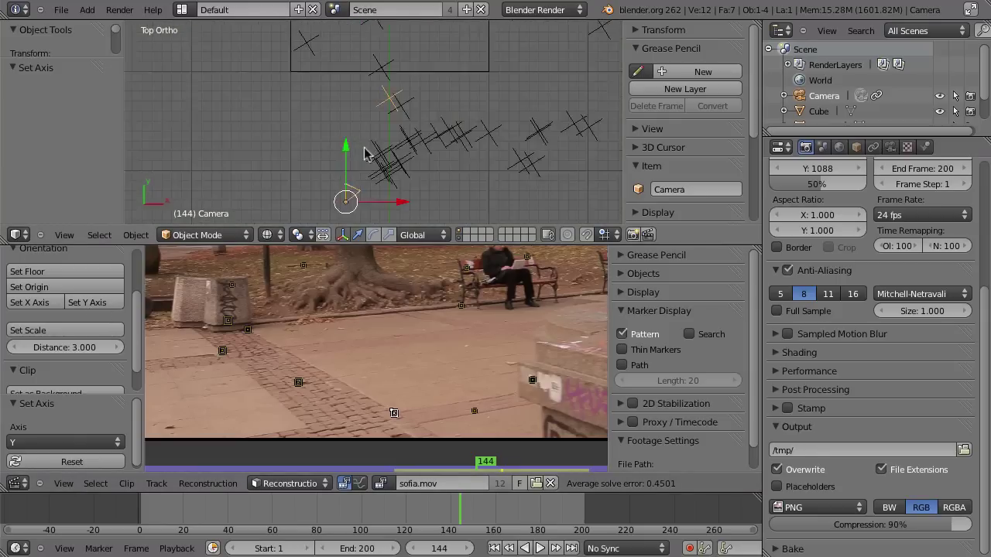
pyautogui.scroll(1, 348, 140)
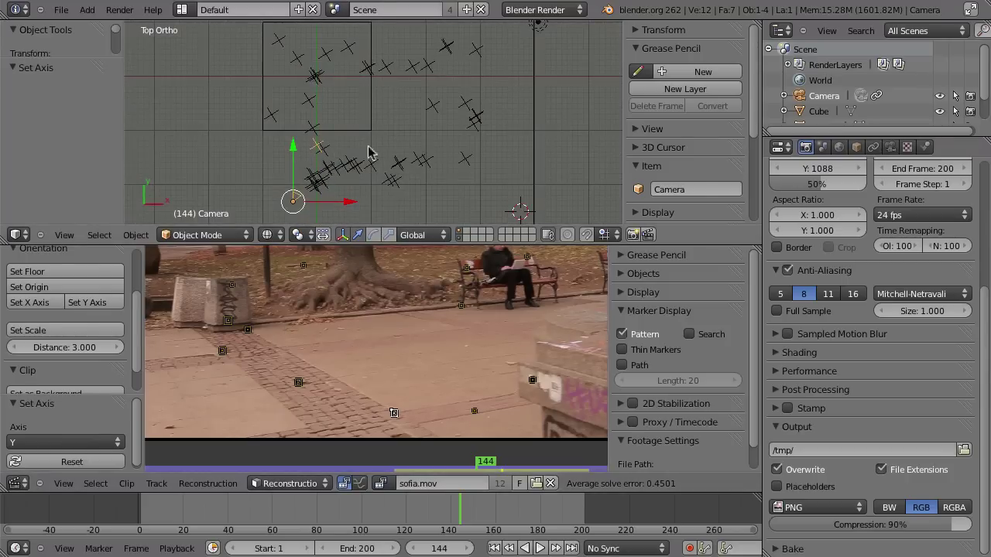
pyautogui.scroll(2, 372, 153)
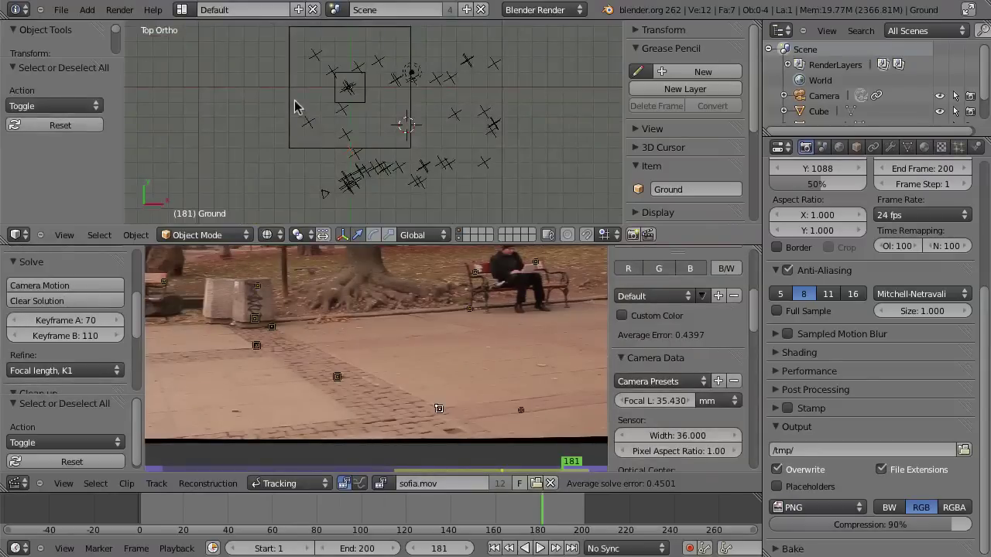
# Play the solved camera animation in a maximized 3D view while trying track marker sizes.
pyautogui.hotkey('alt', 'a')
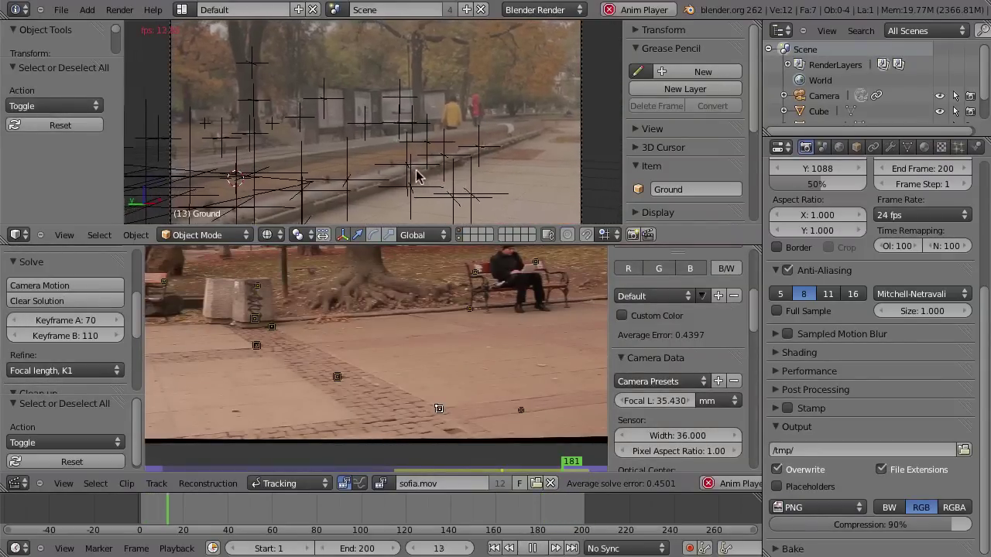
pyautogui.hotkey('ctrl', 'Up')
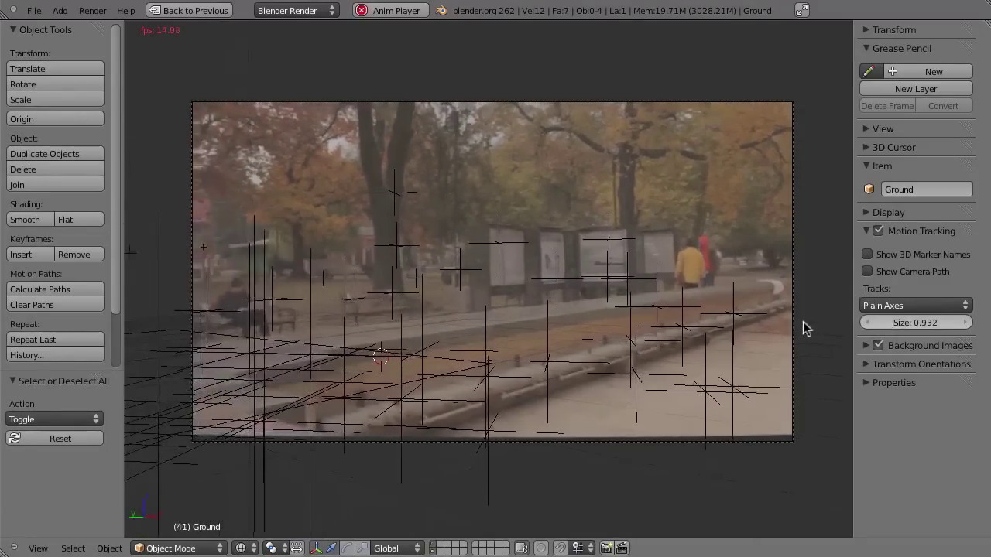
pyautogui.moveTo(933, 329); pyautogui.dragTo(875, 325)
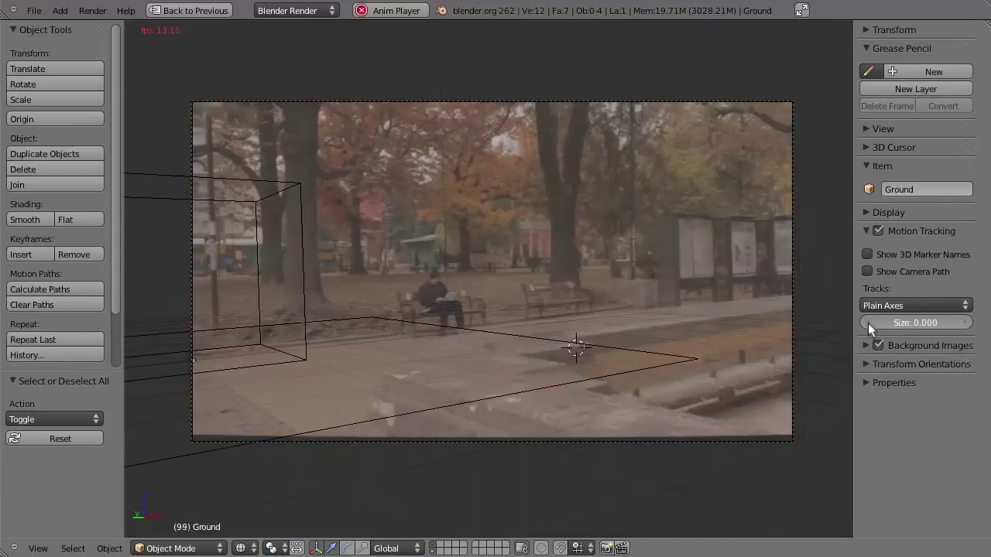
pyautogui.moveTo(966, 328); pyautogui.dragTo(976, 326)
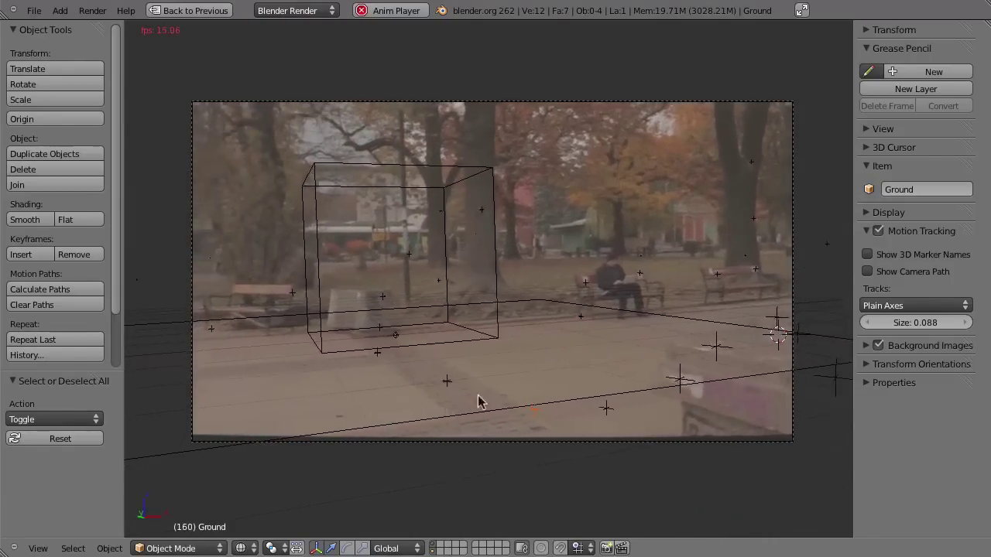
pyautogui.hotkey('alt', 'a')
# Set the 3D track marker display size to 0.244, checking it from the top and camera views.
pyautogui.press('KP_7')
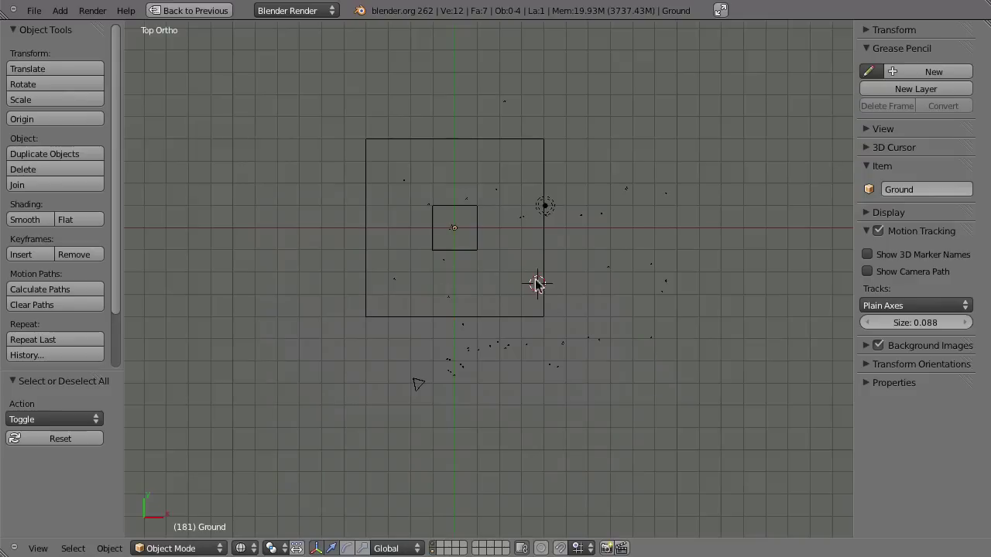
pyautogui.scroll(-1, 505, 325)
pyautogui.scroll(1, 503, 349)
pyautogui.scroll(1, 487, 379)
pyautogui.scroll(1, 483, 388)
pyautogui.click(964, 328)
pyautogui.moveTo(965, 327); pyautogui.dragTo(959, 327)
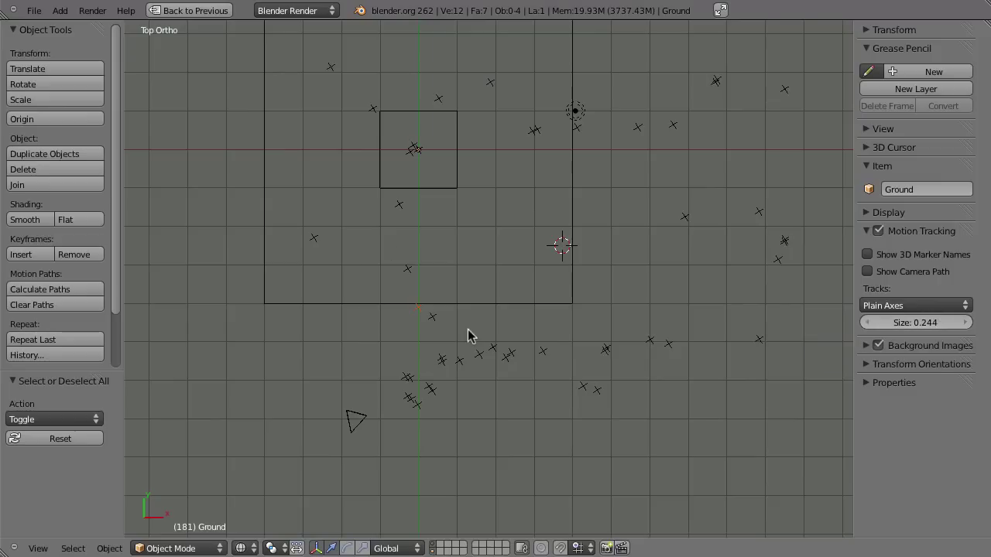
pyautogui.press('KP_0')
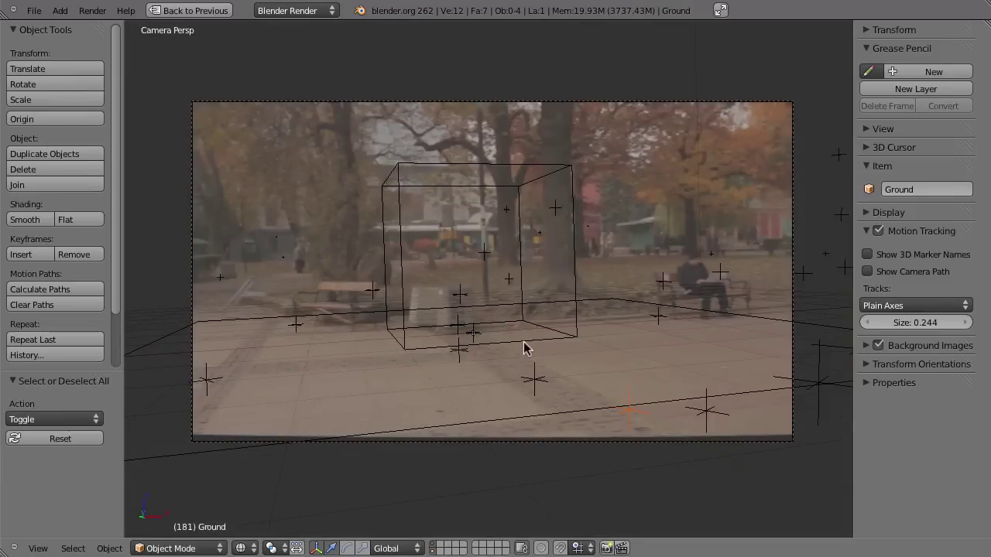
pyautogui.press('KP_7')
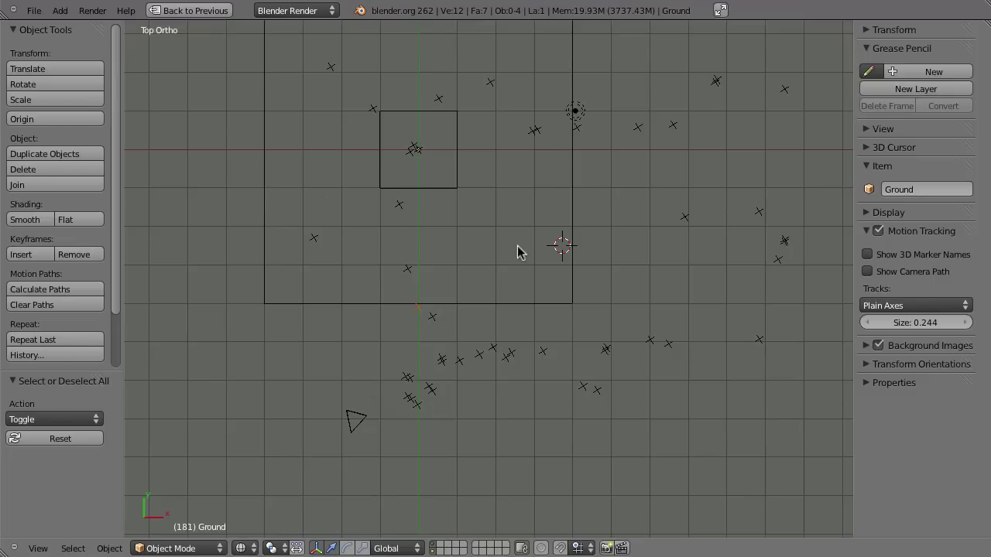
# Restore the layout, select two track markers, and apply the Far Plane colour preset.
pyautogui.hotkey('ctrl', 'Up')
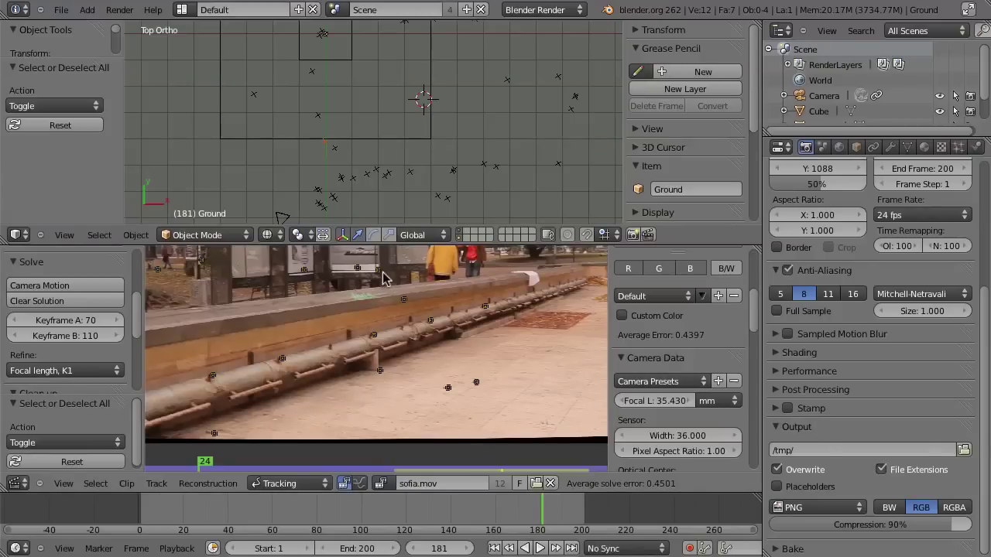
pyautogui.click(213, 377)
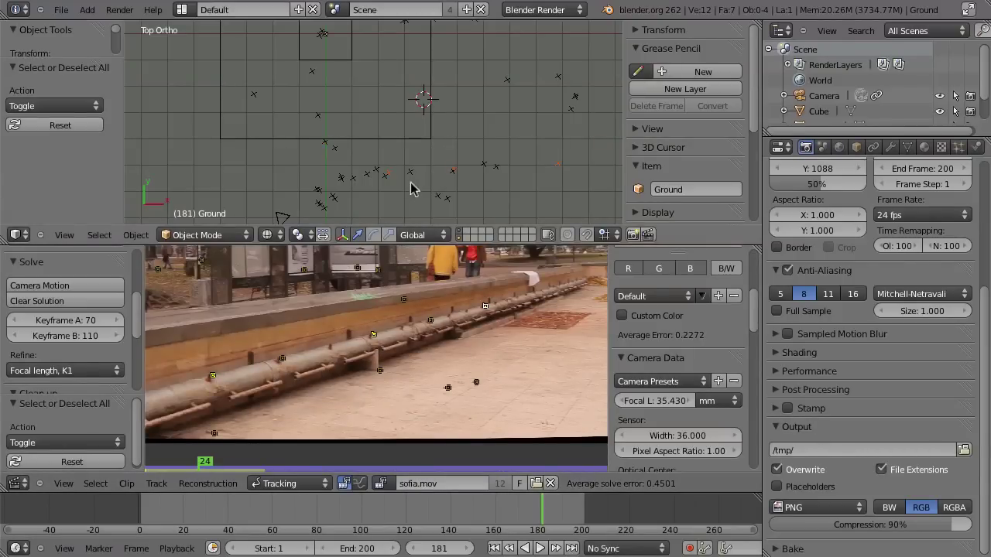
pyautogui.keyDown('shift'); pyautogui.moveTo(366, 180); pyautogui.dragTo(364, 174, button='middle'); pyautogui.keyUp('shift')
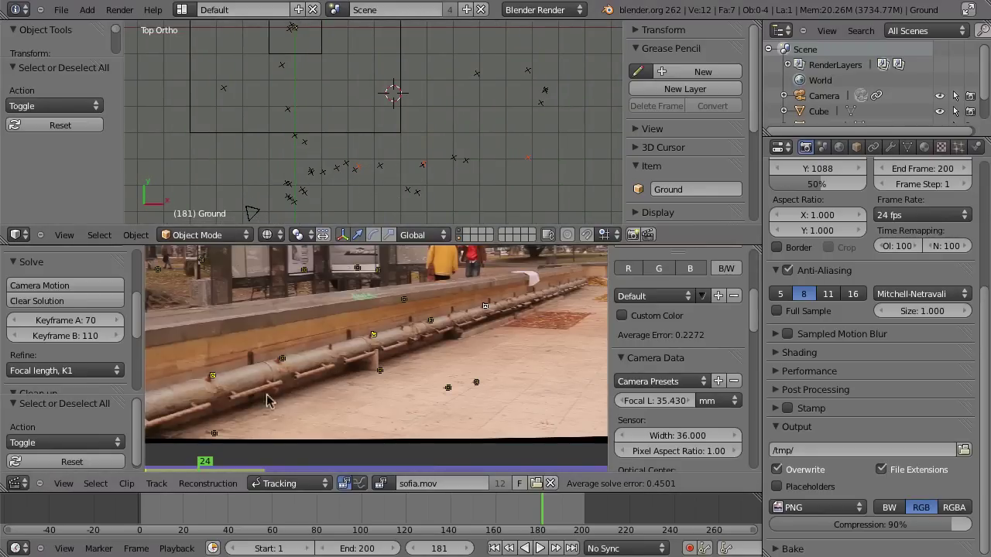
pyautogui.press('a')
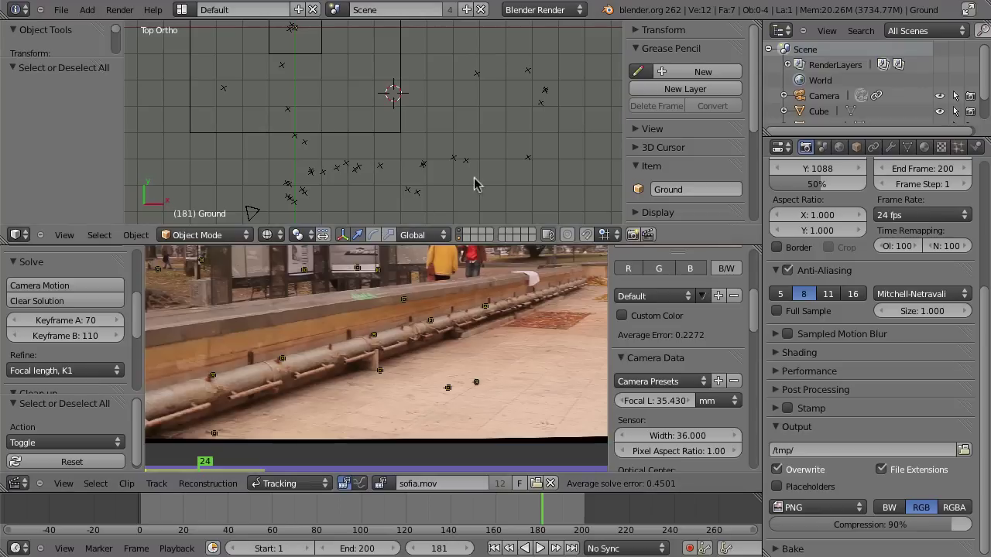
pyautogui.click(312, 363)
pyautogui.keyDown('shift'); pyautogui.click(484, 306); pyautogui.keyUp('shift')
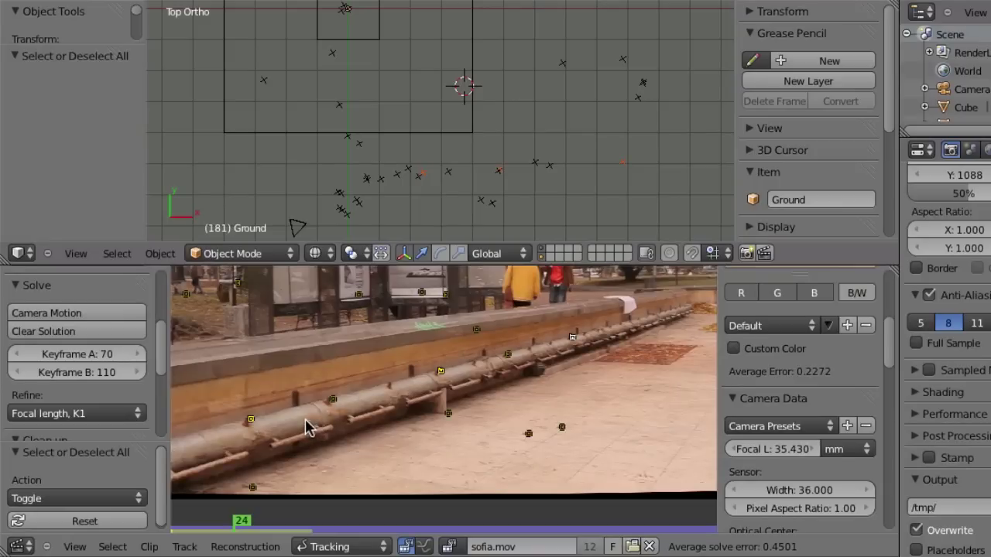
pyautogui.moveTo(889, 348)
pyautogui.mouseDown()
pyautogui.moveTo(891, 283)
pyautogui.moveTo(884, 334)
pyautogui.moveTo(852, 338)
pyautogui.mouseUp()
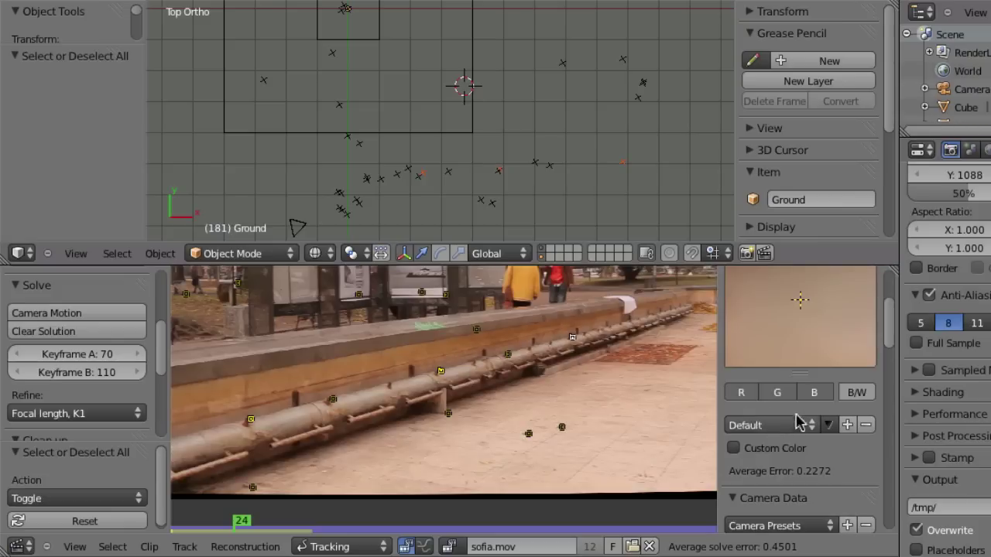
pyautogui.click(743, 427)
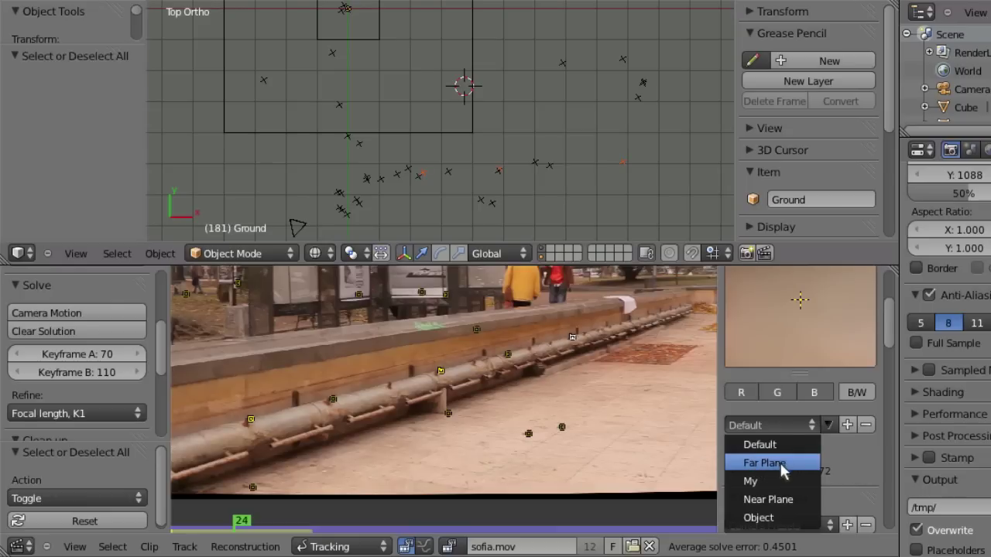
pyautogui.click(780, 462)
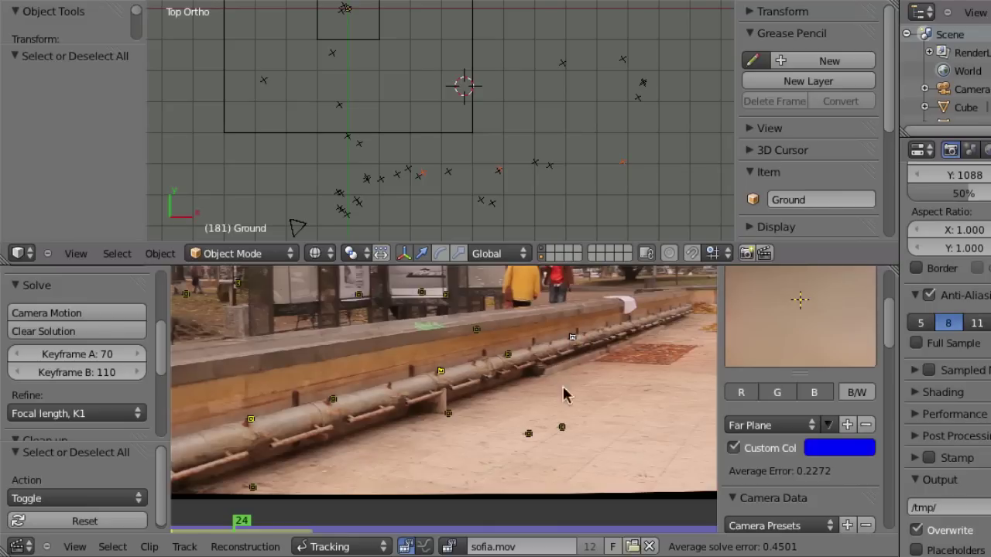
# Apply the Default preset to all tracks and set a custom magenta colour (R 0.742, G 0, B 0.738).
pyautogui.click(580, 340)
pyautogui.press('a')
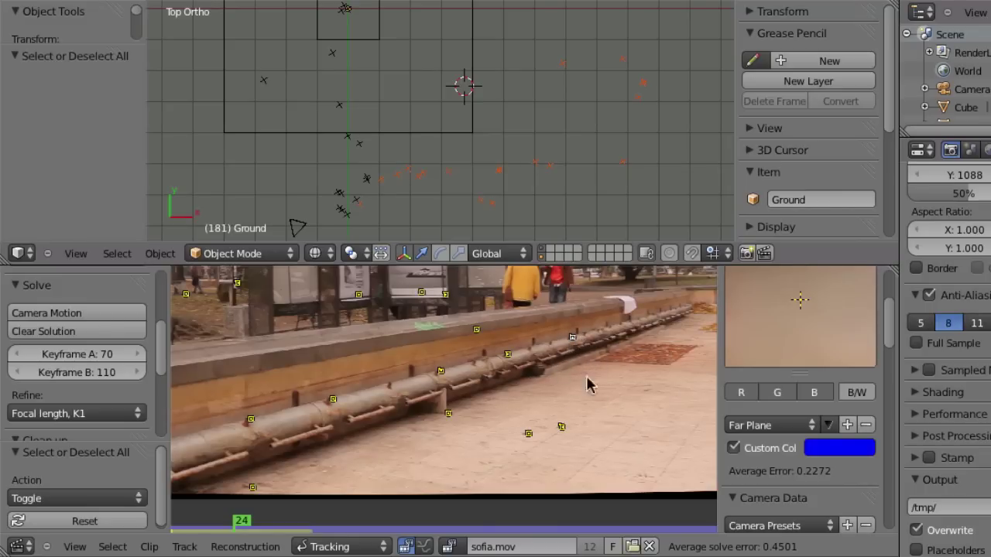
pyautogui.click(741, 430)
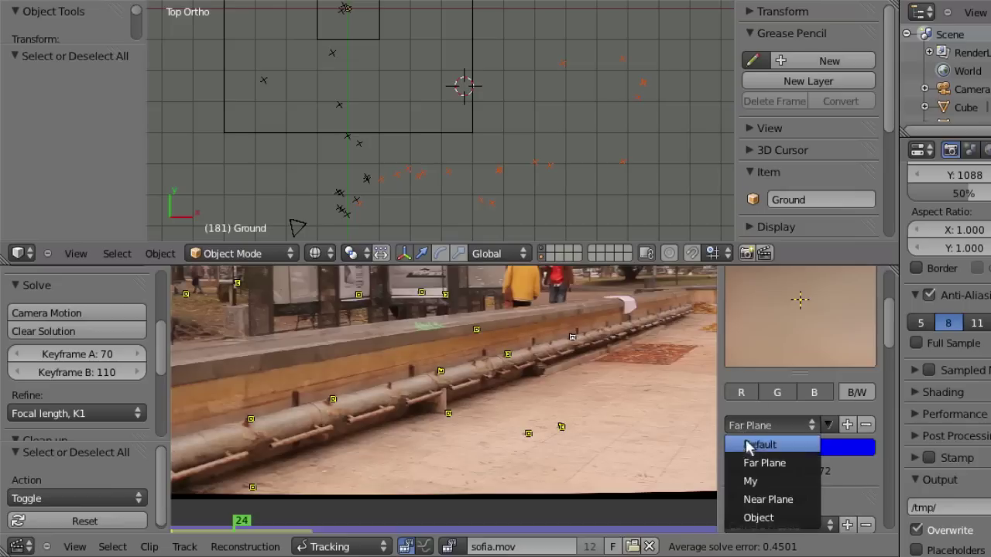
pyautogui.click(744, 442)
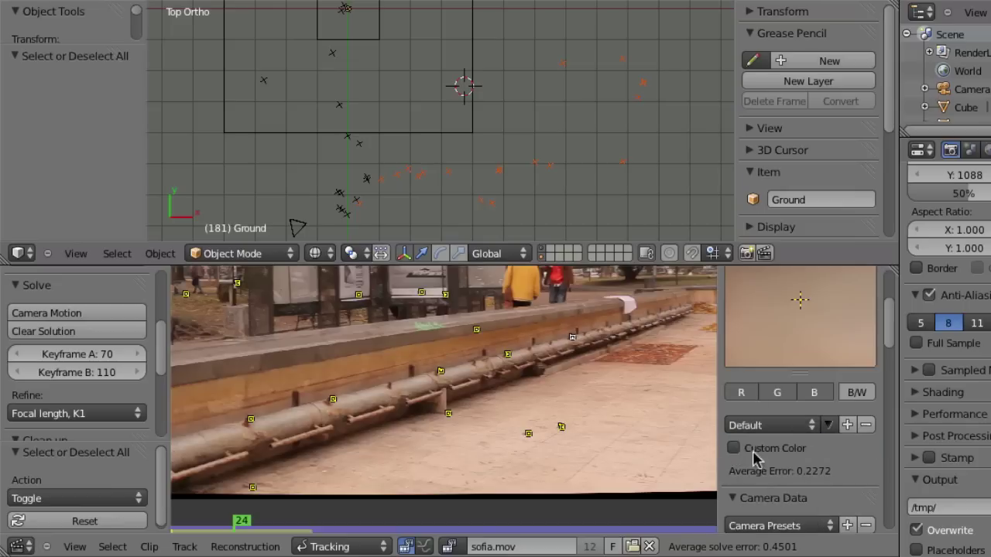
pyautogui.click(733, 449)
pyautogui.click(845, 457)
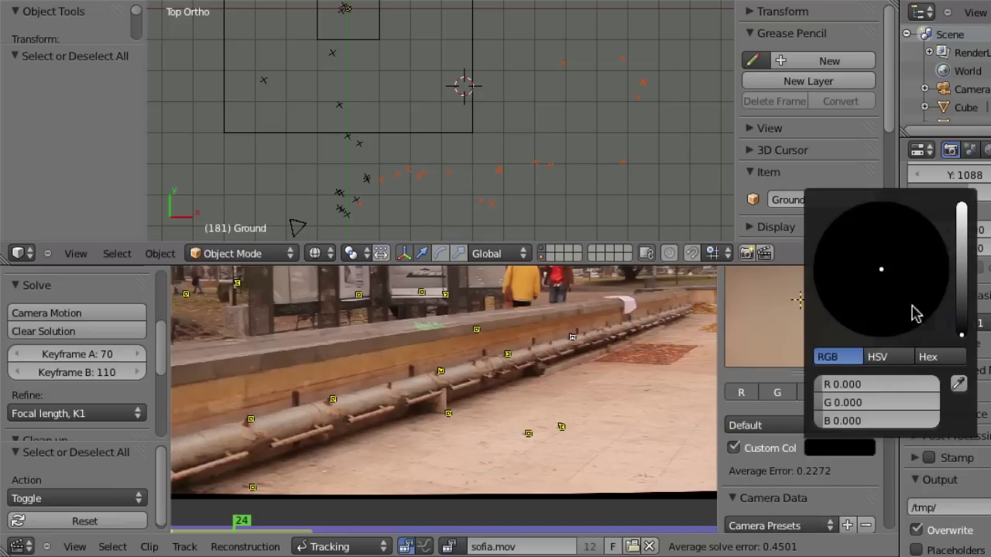
pyautogui.moveTo(961, 287); pyautogui.dragTo(961, 217)
pyautogui.click(932, 303)
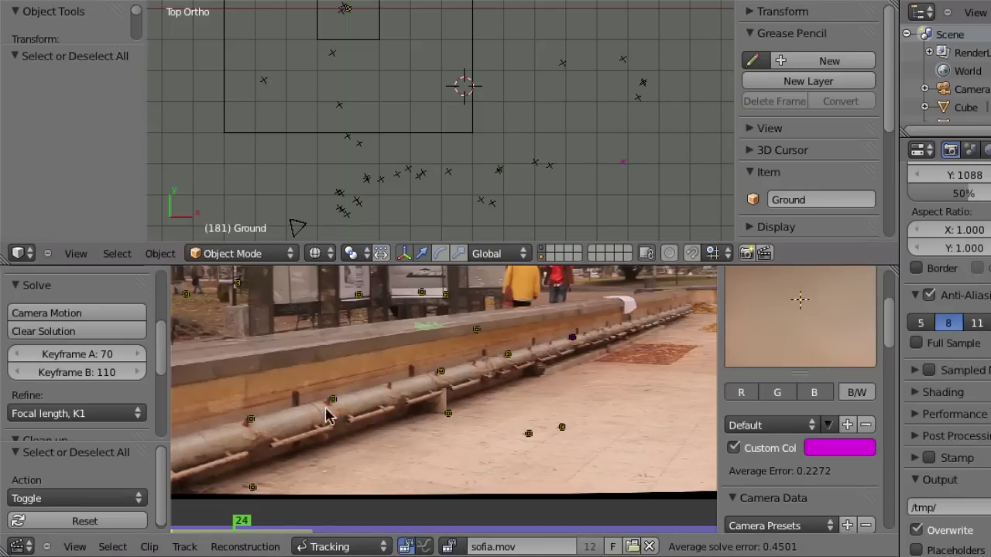
# Select several ground track markers, making the magenta track the active one.
pyautogui.scroll(-1, 445, 433)
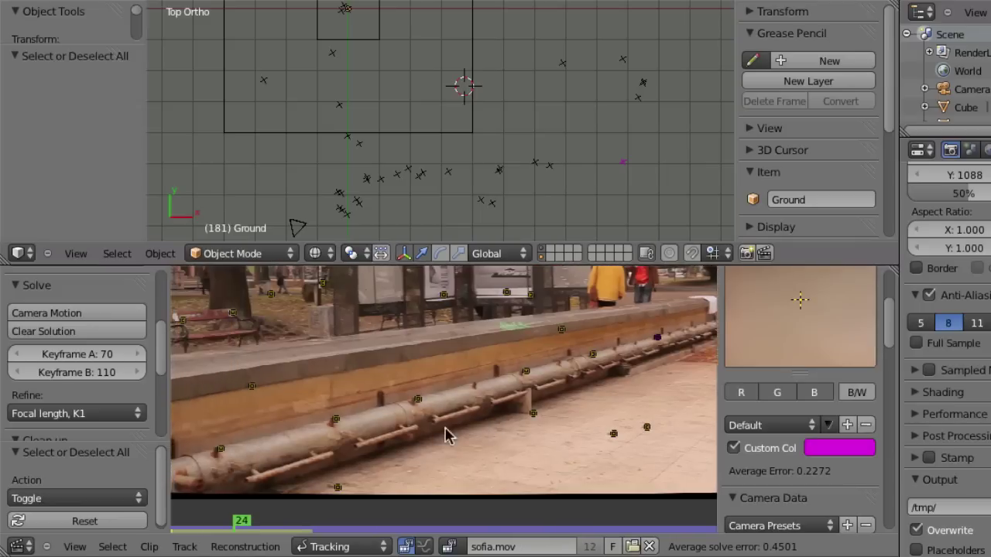
pyautogui.scroll(-2, 422, 396)
pyautogui.click(344, 439)
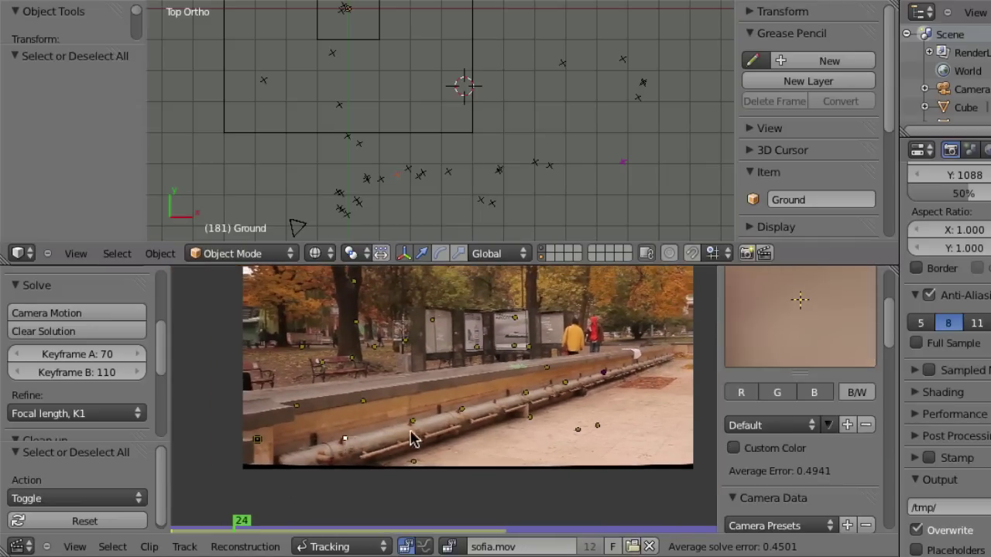
pyautogui.keyDown('shift'); pyautogui.click(461, 409); pyautogui.keyUp('shift')
pyautogui.keyDown('shift'); pyautogui.click(526, 393); pyautogui.keyUp('shift')
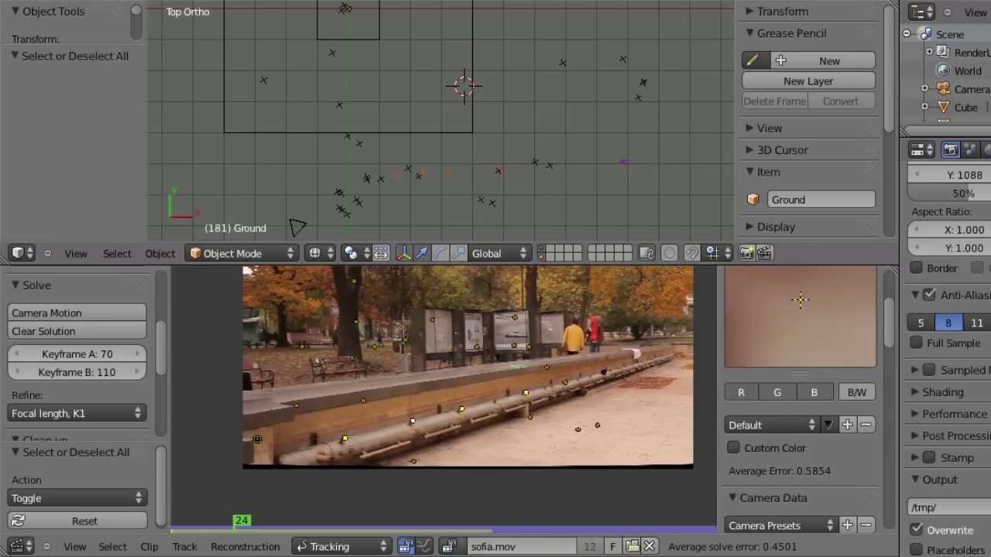
pyautogui.hotkey('alt', 'a')
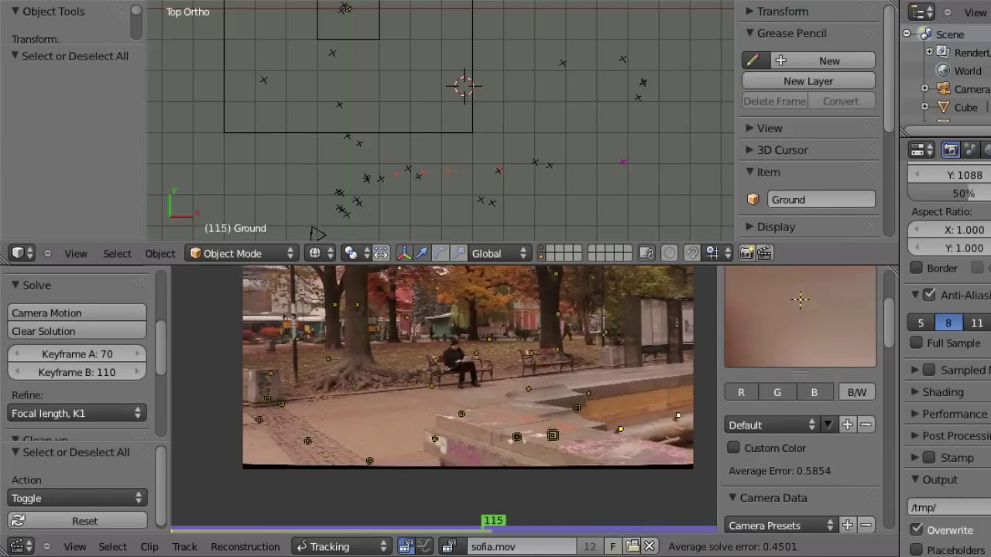
pyautogui.click(317, 401)
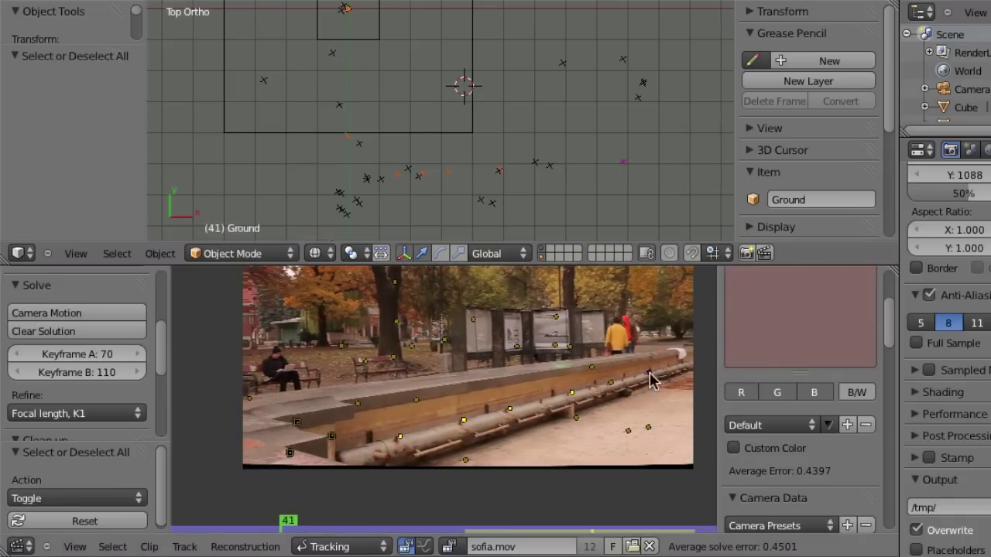
pyautogui.click(649, 374)
# Apply Copy Color so the selected tracks turn magenta, then deselect all.
pyautogui.press('space')
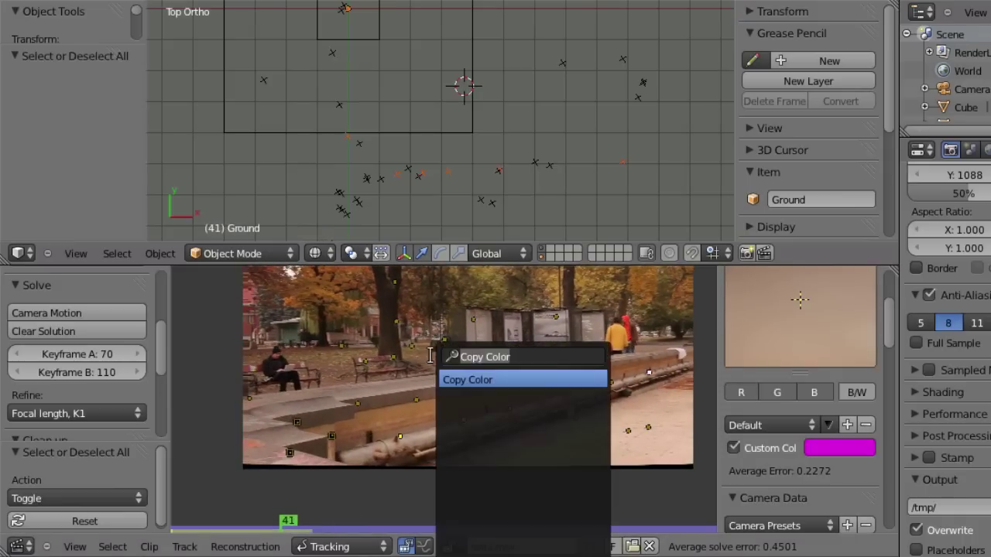
pyautogui.write('copy')
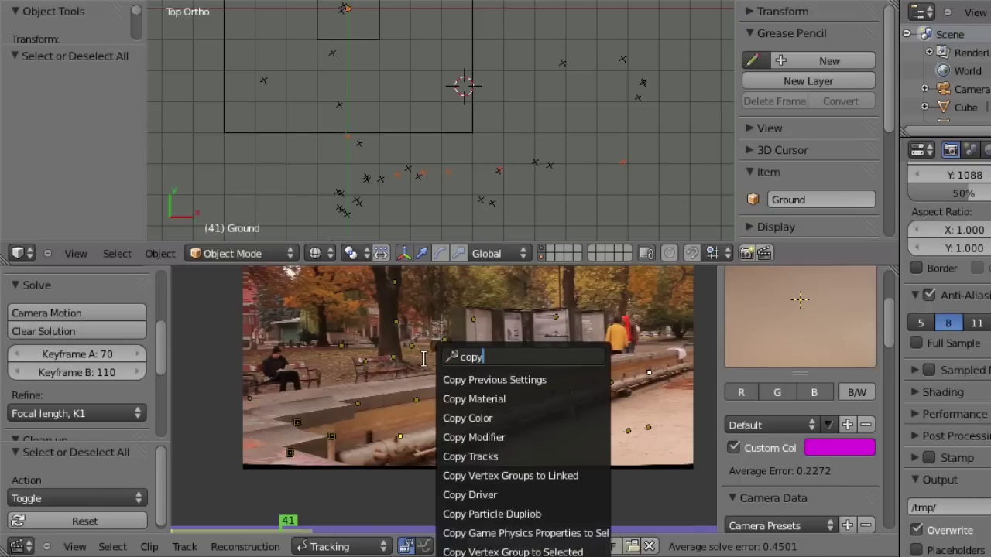
pyautogui.press('Down')
pyautogui.press('Down')
pyautogui.press('Down')
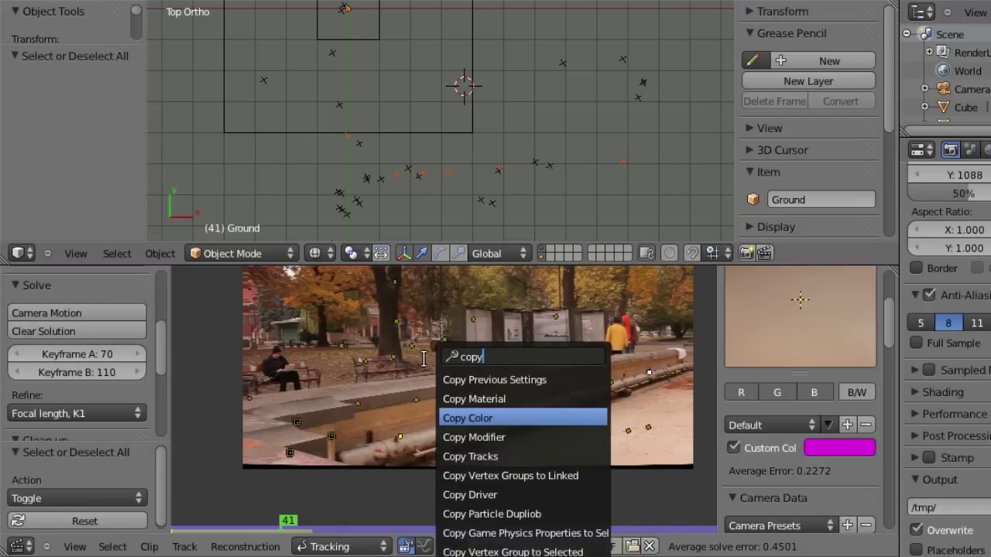
pyautogui.press('Return')
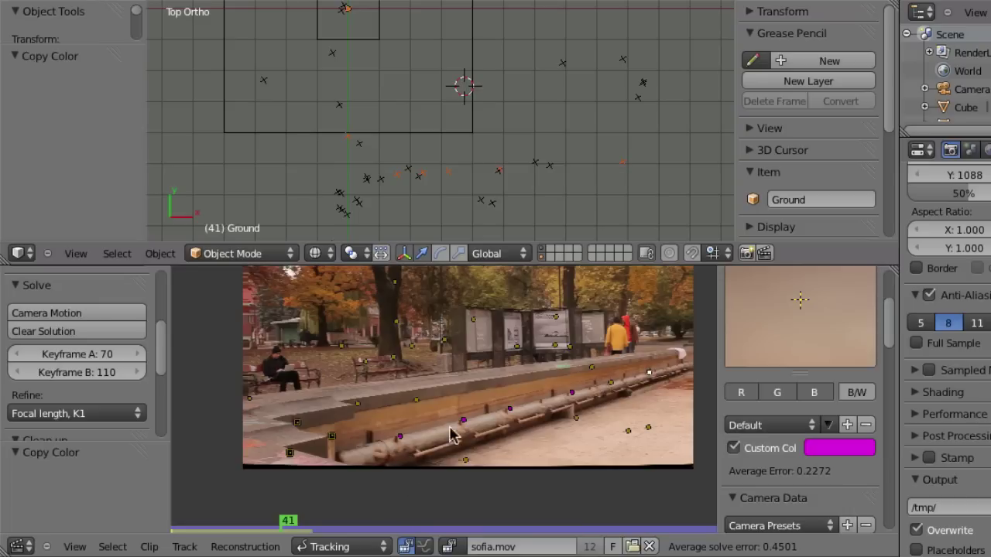
pyautogui.press('a')
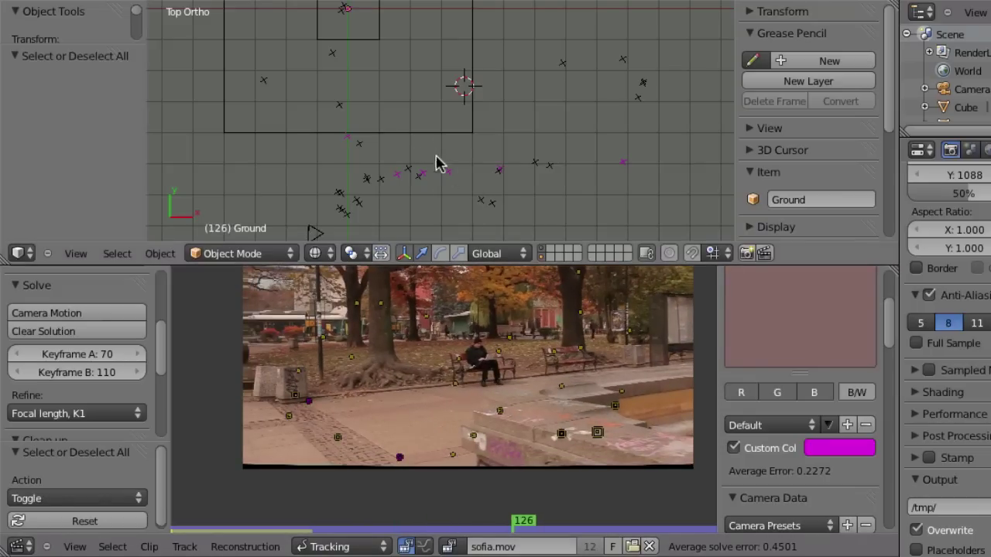
pyautogui.keyDown('shift'); pyautogui.moveTo(482, 148); pyautogui.dragTo(495, 177, button='middle'); pyautogui.keyUp('shift')
# In a maximized 3D view, rotate the solved camera by about 2.6°.
pyautogui.hotkey('ctrl', 'Up')
pyautogui.scroll(2, 547, 371)
pyautogui.keyDown('shift'); pyautogui.moveTo(593, 402); pyautogui.dragTo(490, 414, button='middle'); pyautogui.keyUp('shift')
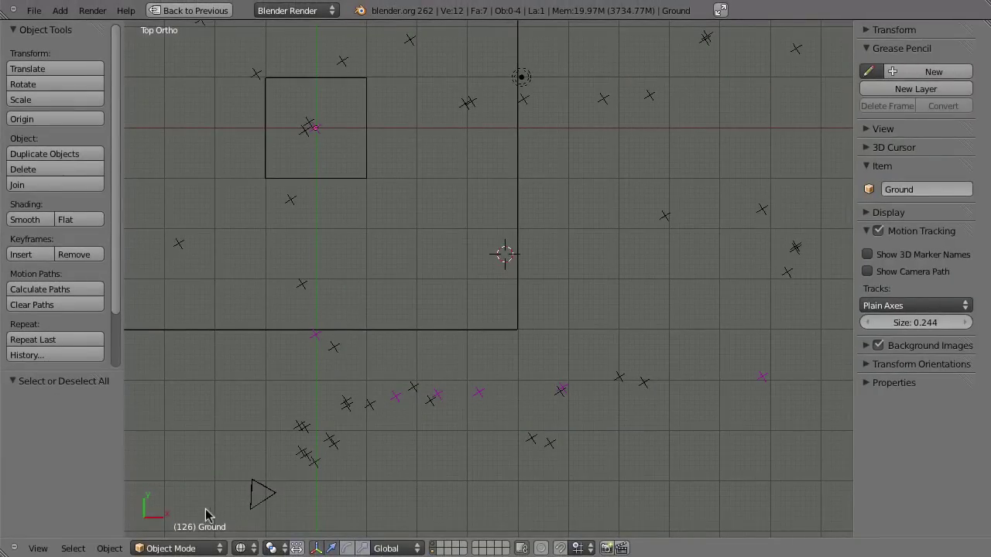
pyautogui.rightClick(281, 498)
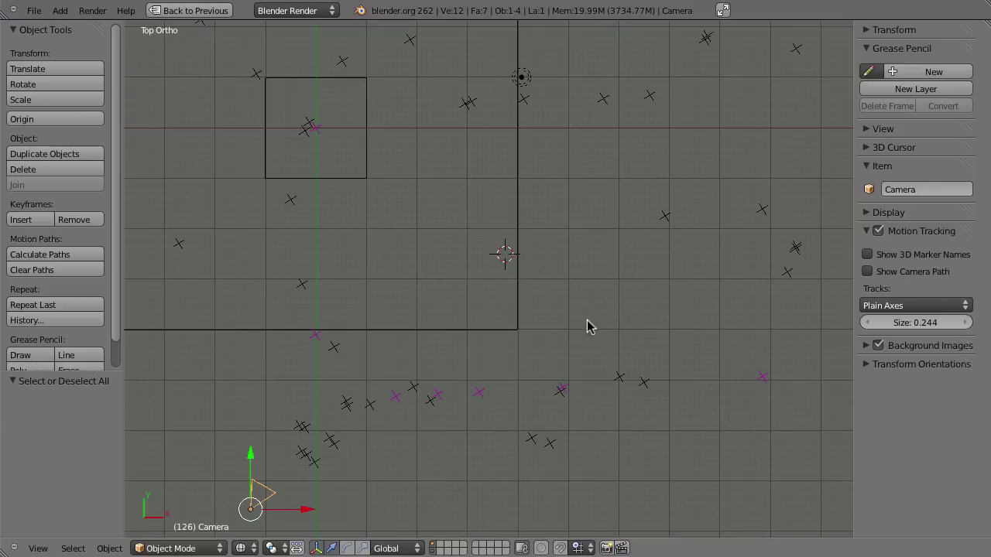
pyautogui.press('r')
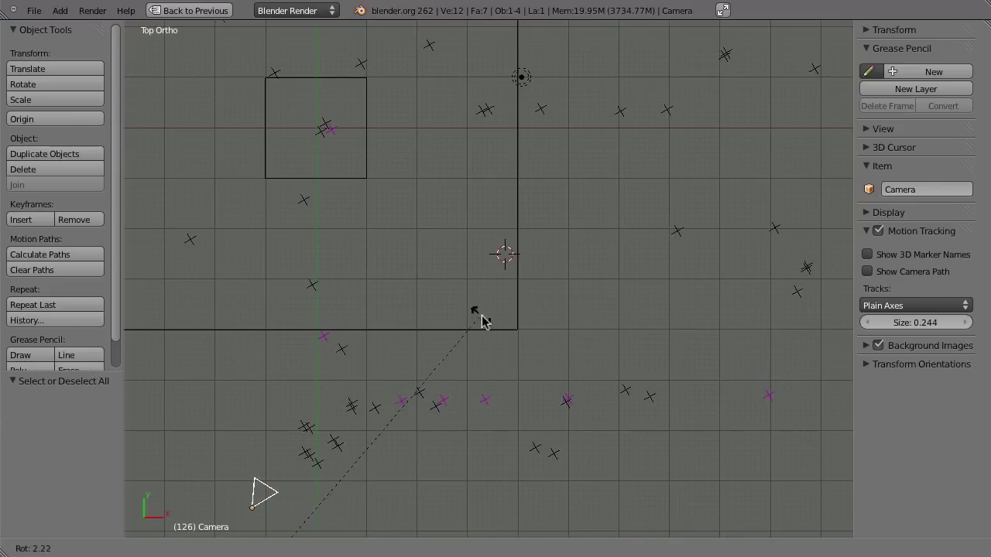
pyautogui.click(559, 337)
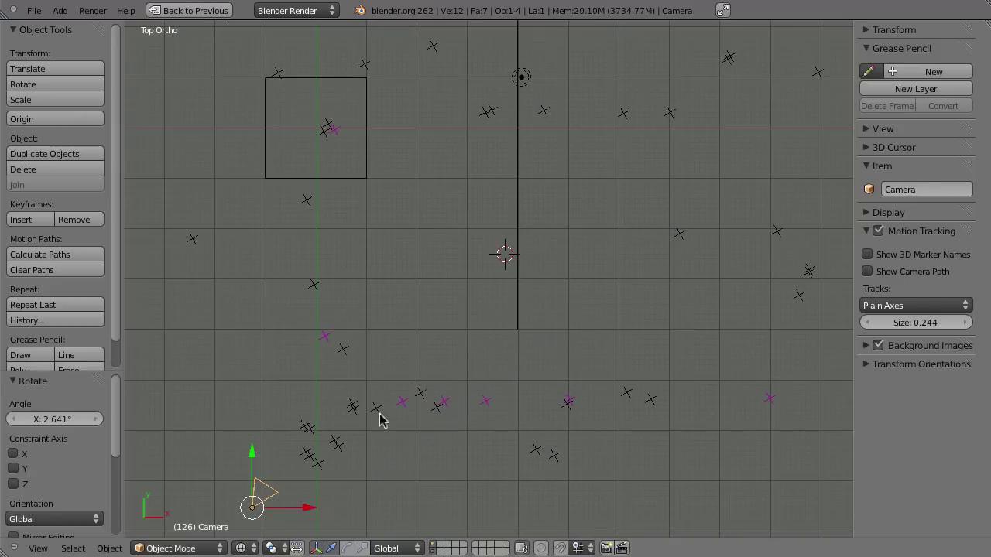
pyautogui.scroll(1, 449, 397)
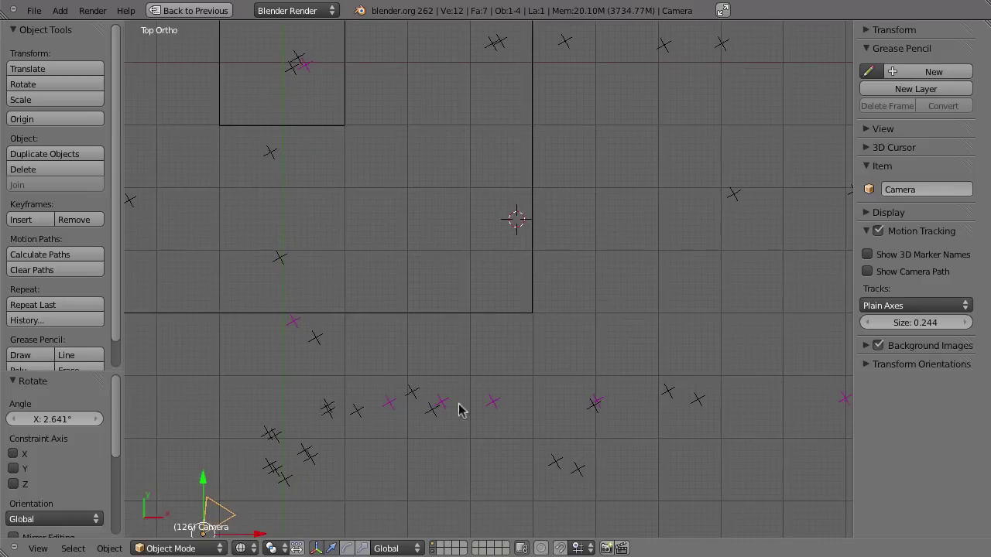
pyautogui.rightClick(307, 66)
pyautogui.scroll(-1, 333, 350)
pyautogui.press('a')
# Through the camera view, select the four track points around the park bench, then restore the layout.
pyautogui.press('KP_0')
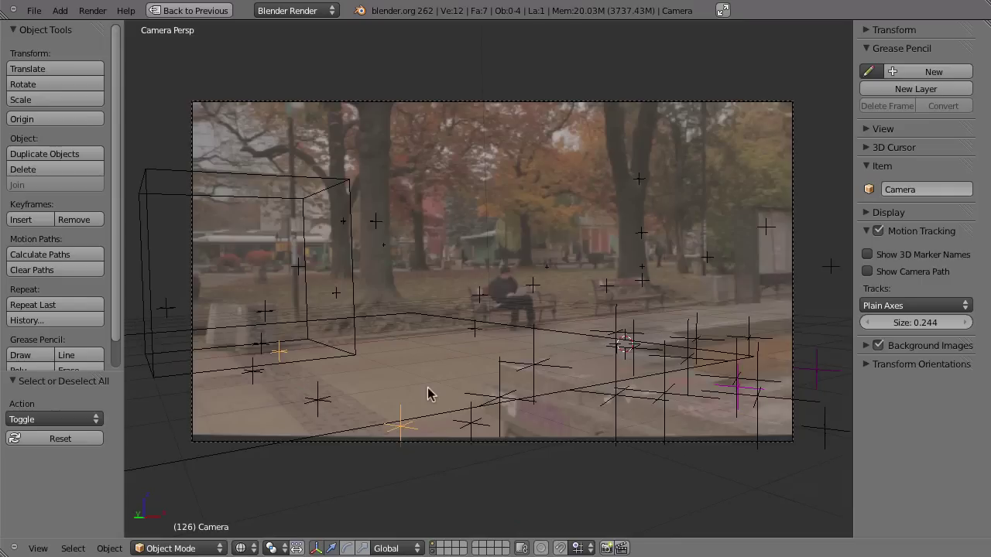
pyautogui.rightClick(480, 295)
pyautogui.keyDown('shift'); pyautogui.rightClick(532, 285); pyautogui.keyUp('shift')
pyautogui.keyDown('shift'); pyautogui.rightClick(606, 285); pyautogui.keyUp('shift')
pyautogui.keyDown('shift'); pyautogui.rightClick(642, 280); pyautogui.keyUp('shift')
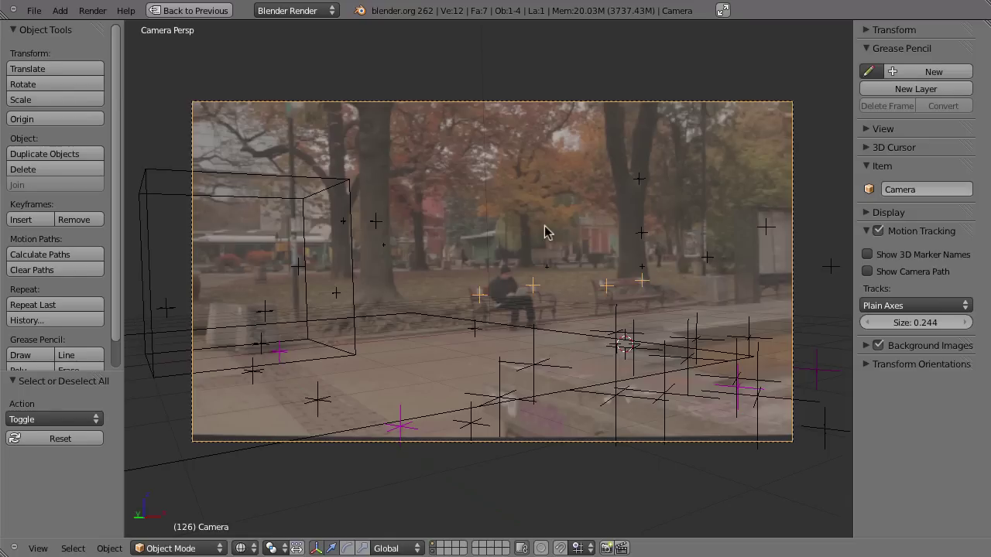
pyautogui.hotkey('ctrl', 'Up')
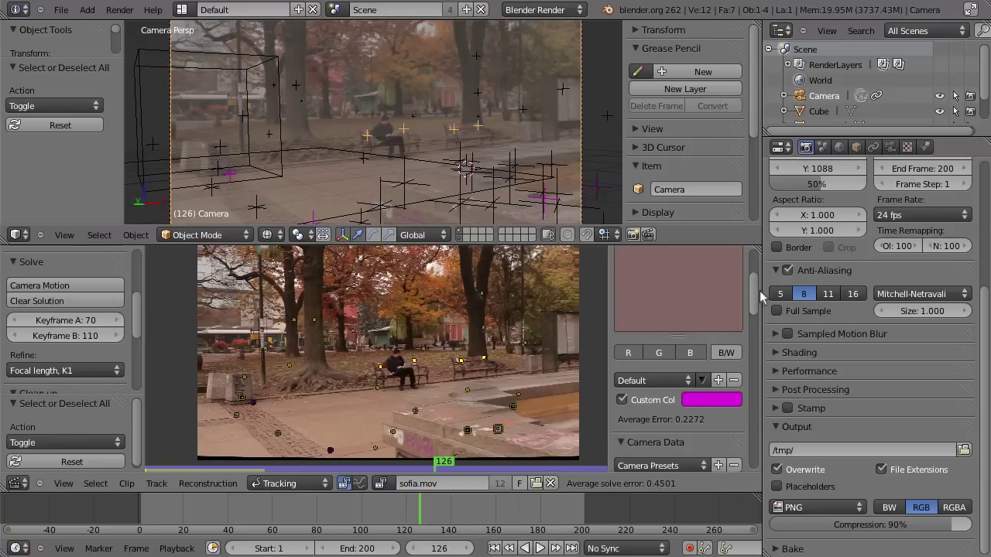
# Give a bench track a bright green custom colour and copy it to the selected tracks.
pyautogui.scroll(-1, 761, 297)
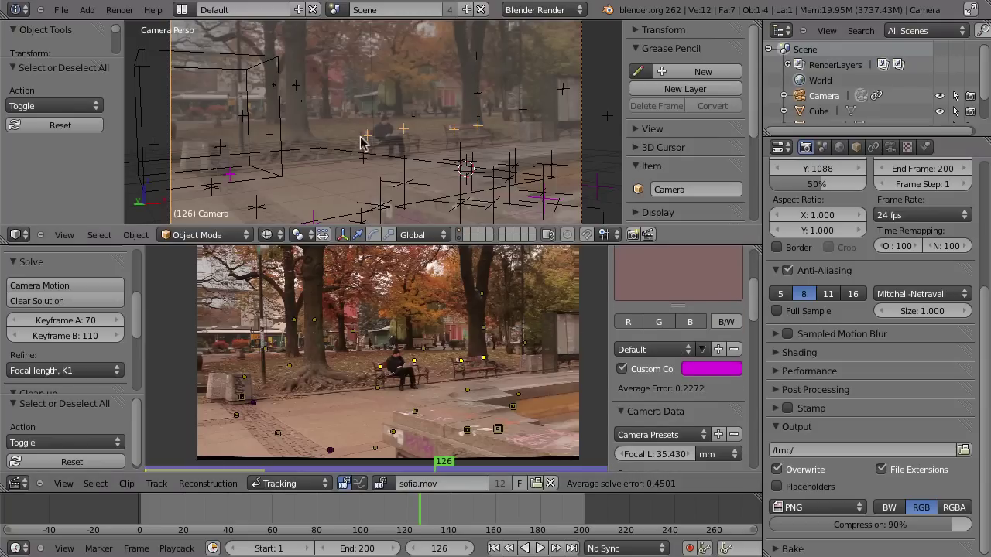
pyautogui.rightClick(481, 360)
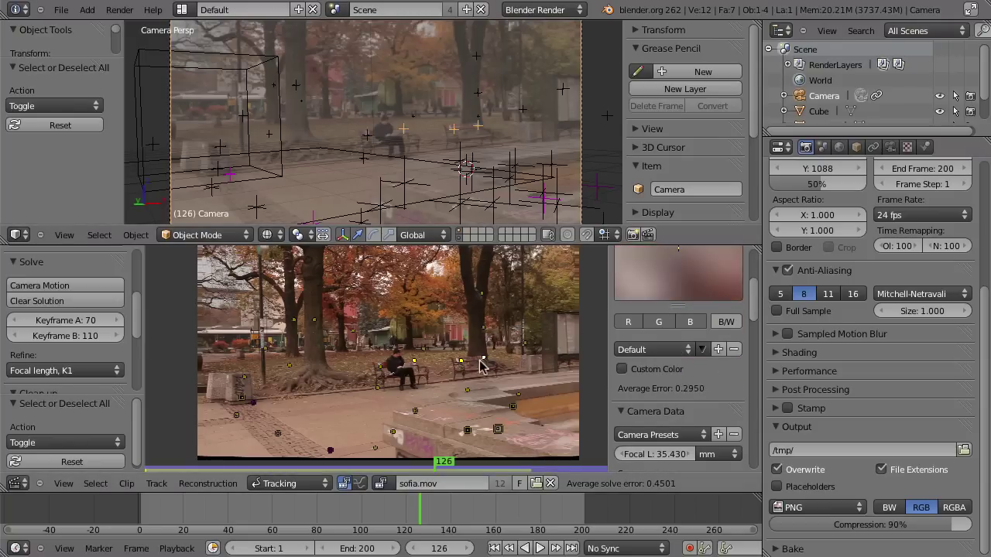
pyautogui.click(621, 369)
pyautogui.click(710, 371)
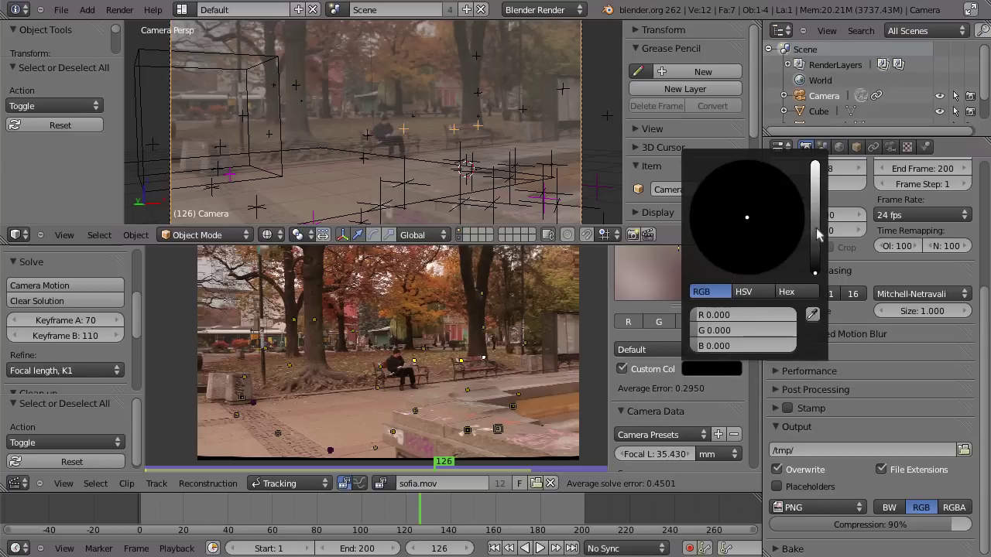
pyautogui.moveTo(818, 234); pyautogui.dragTo(814, 164)
pyautogui.click(716, 190)
pyautogui.press('space')
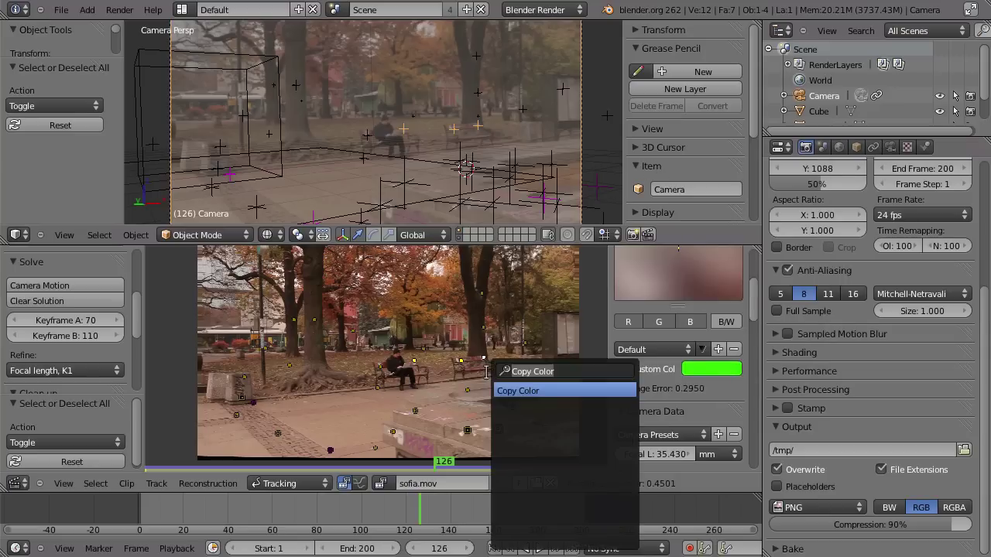
pyautogui.click(521, 393)
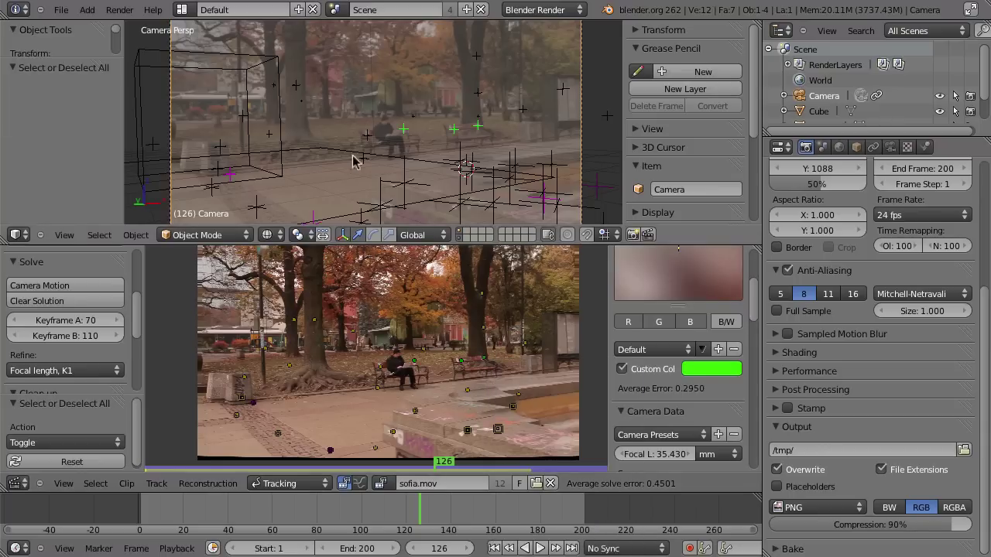
# Reselect the green bench track, copy its colour to the selected tracks again, and view from above.
pyautogui.click(393, 364)
pyautogui.click(415, 362)
pyautogui.press('space')
pyautogui.click(447, 368)
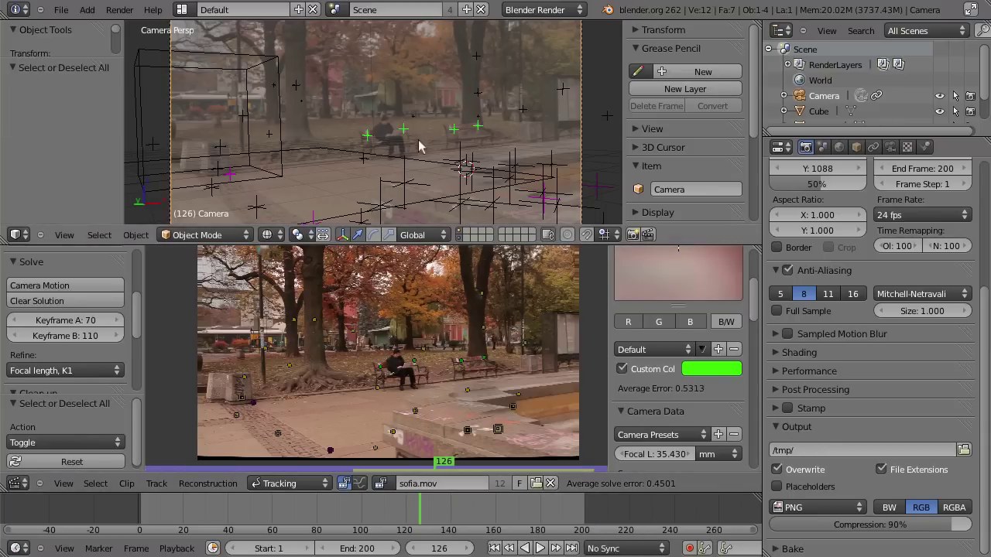
pyautogui.moveTo(408, 173)
pyautogui.mouseDown(button='middle')
pyautogui.moveTo(341, 130)
pyautogui.moveTo(499, 114)
pyautogui.moveTo(412, 122)
pyautogui.mouseUp(button='middle')
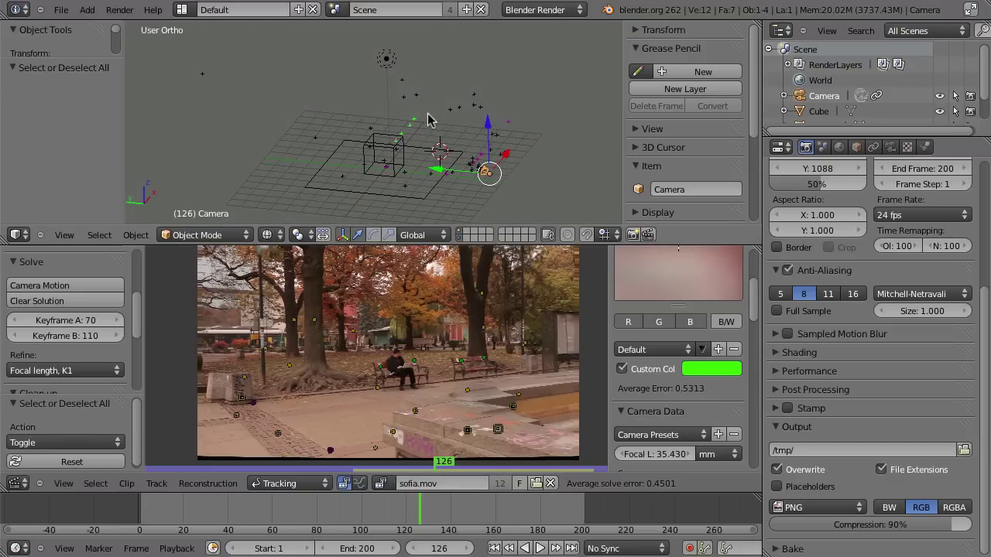
pyautogui.moveTo(428, 117); pyautogui.dragTo(449, 111, button='middle')
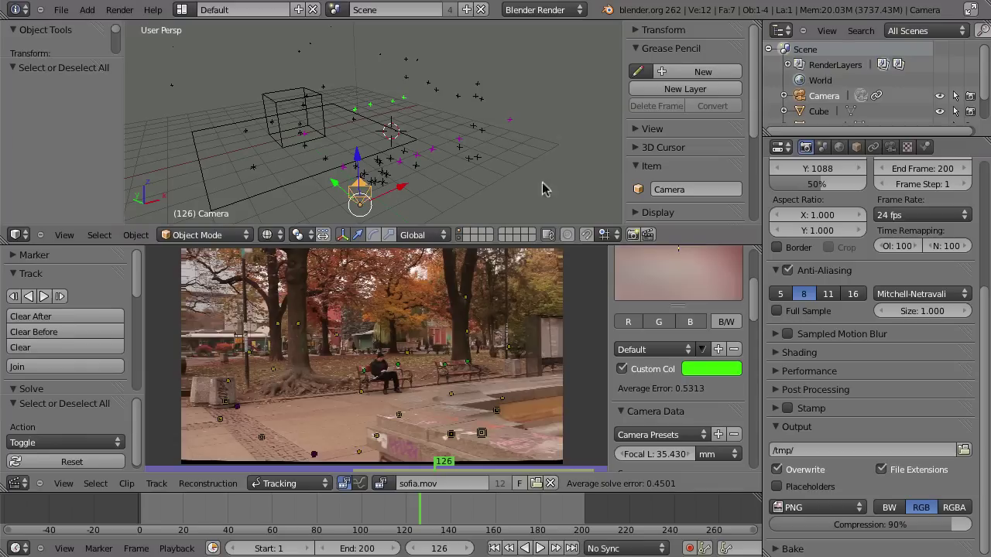
pyautogui.hotkey('ctrl', 'c')
pyautogui.hotkey('ctrl', 'Up')
pyautogui.scroll(2, 504, 305)
pyautogui.scroll(1, 501, 333)
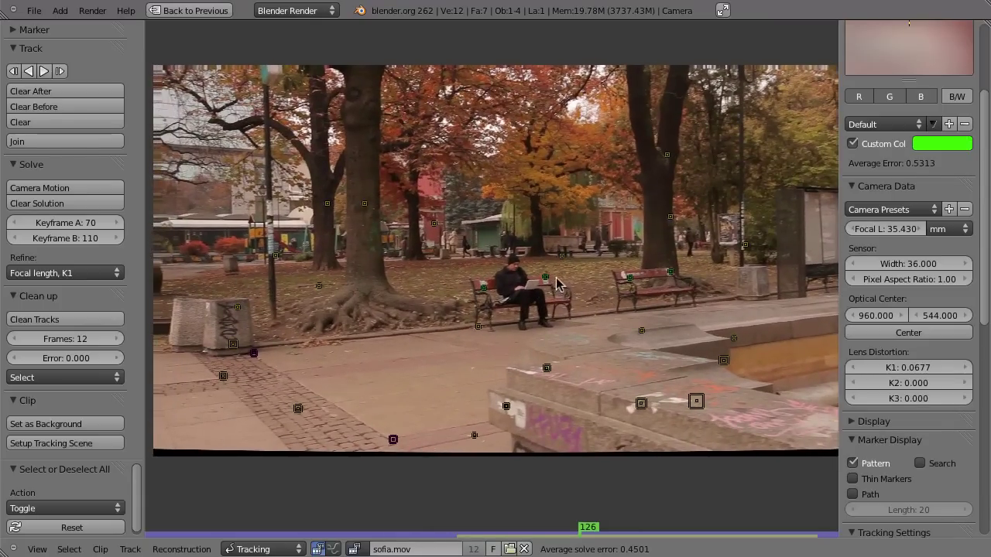
pyautogui.click(630, 280)
pyautogui.click(658, 272)
pyautogui.click(485, 286)
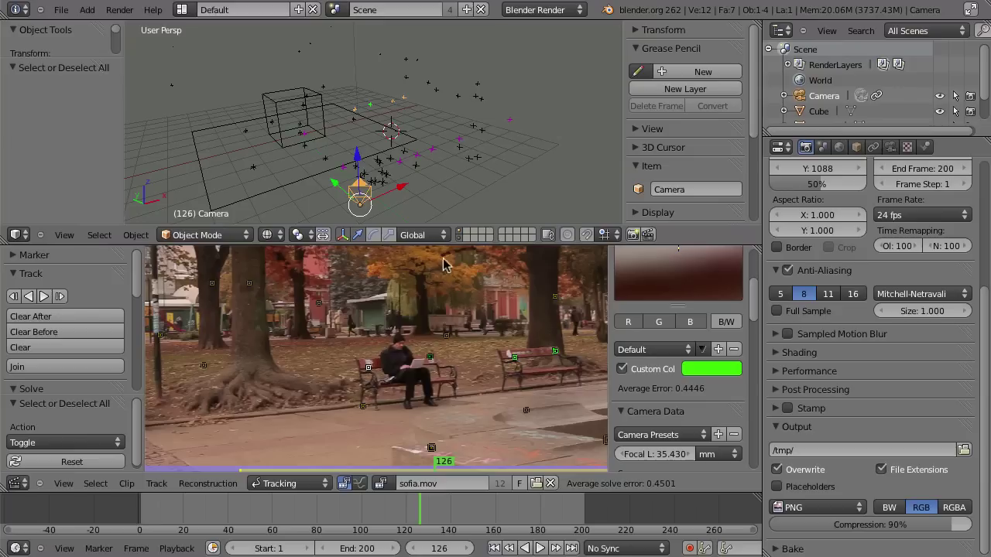
pyautogui.hotkey('ctrl', 'Up')
pyautogui.moveTo(372, 134)
pyautogui.mouseDown(button='middle')
pyautogui.moveTo(442, 168)
pyautogui.moveTo(408, 147)
pyautogui.moveTo(431, 121)
pyautogui.moveTo(327, 142)
pyautogui.mouseUp(button='middle')
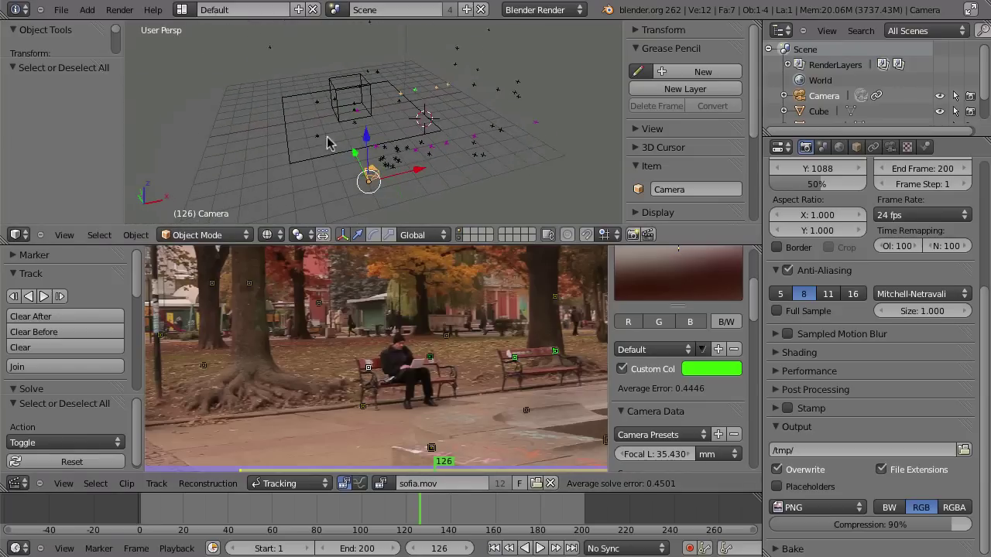